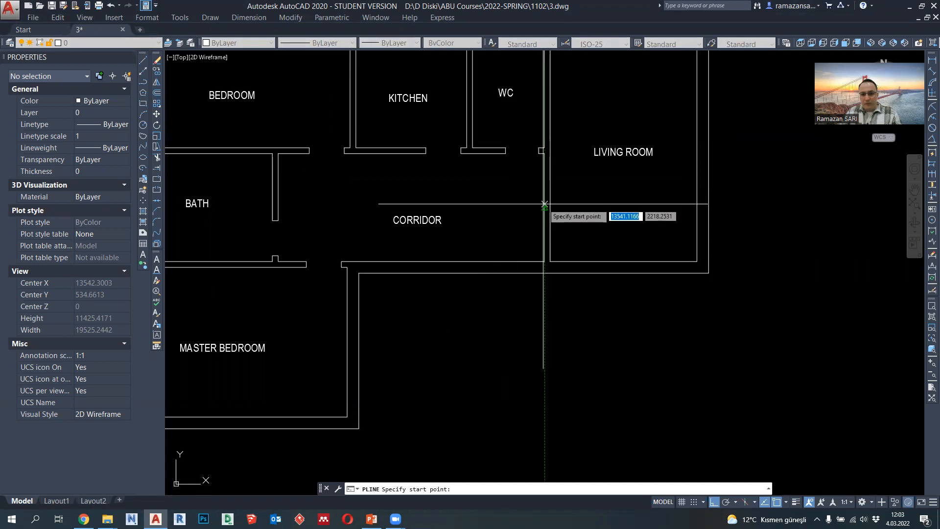
# - Draw a polyline across the wall between the corridor and the living room, starting at the wall's midpoint
pyautogui.scroll(2, 546, 207)
pyautogui.press('Return')
pyautogui.press('Return')
pyautogui.scroll(4, 552, 207)
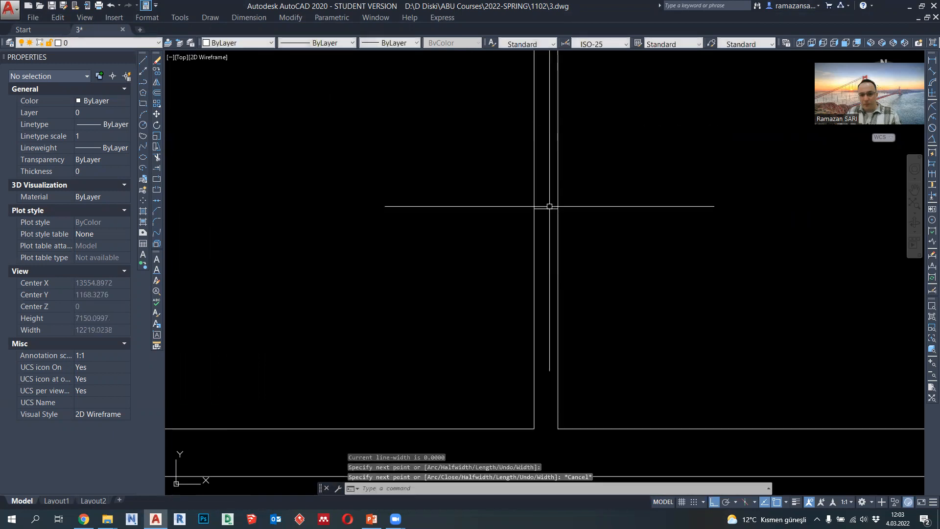
# - Shift the short line across the corridor–living room wall 750 units upward
pyautogui.click(547, 209)
pyautogui.click(547, 208)
pyautogui.scroll(-2, 547, 165)
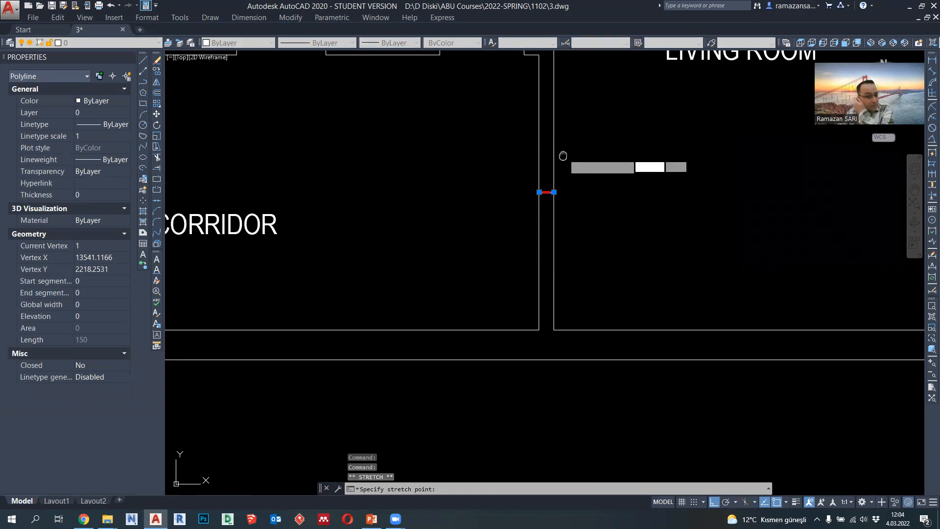
pyautogui.scroll(-4, 544, 210)
pyautogui.scroll(3, 548, 211)
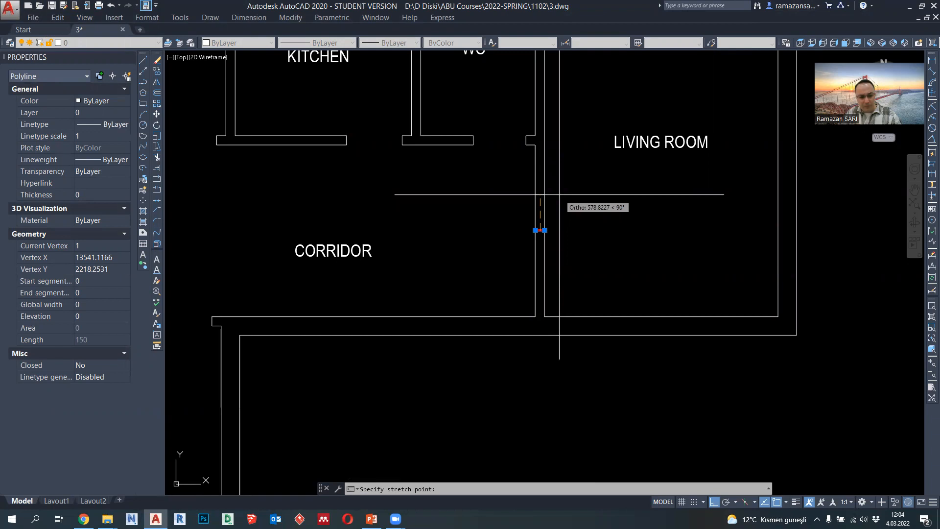
pyautogui.write('750')
pyautogui.press('Return')
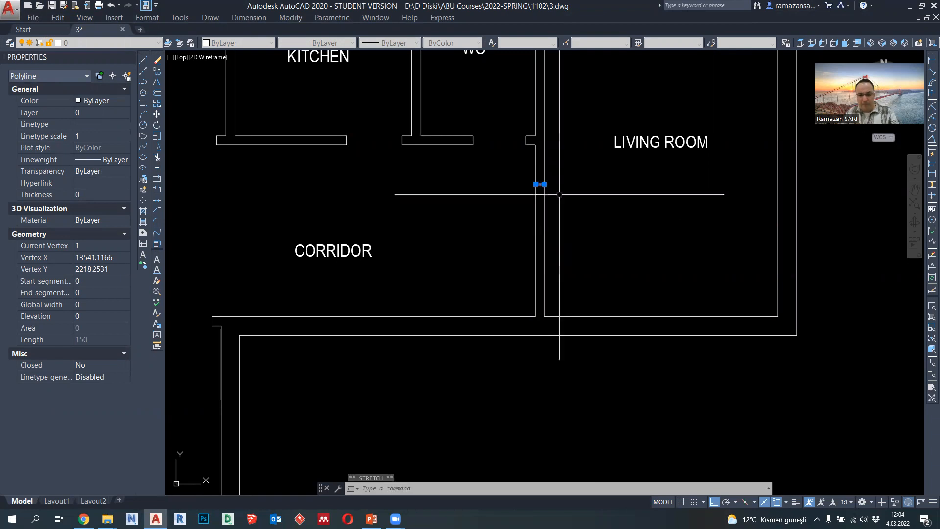
# - Copy the short line in the corridor–living room wall 1500 units downward to mark the door opening's other side
pyautogui.click(157, 71)
pyautogui.click(576, 184)
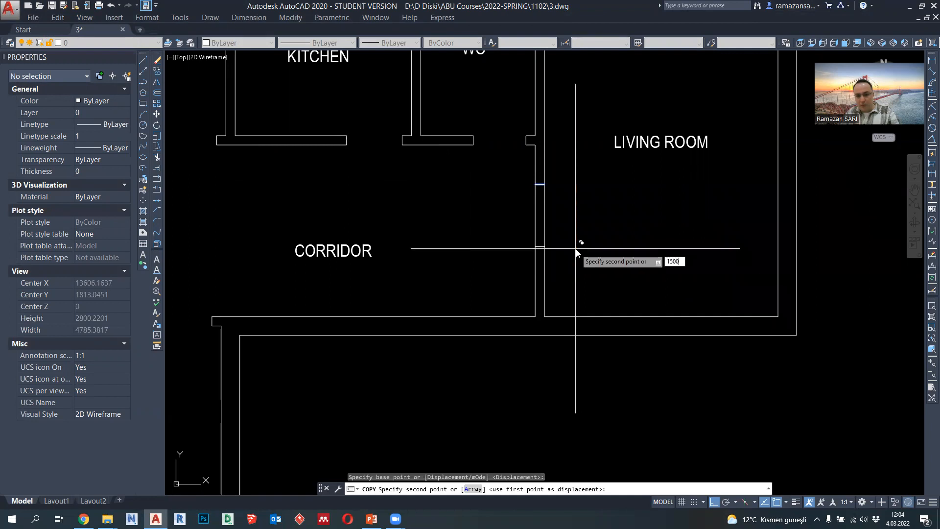
pyautogui.write('1500')
pyautogui.press('Return')
pyautogui.press('Escape')
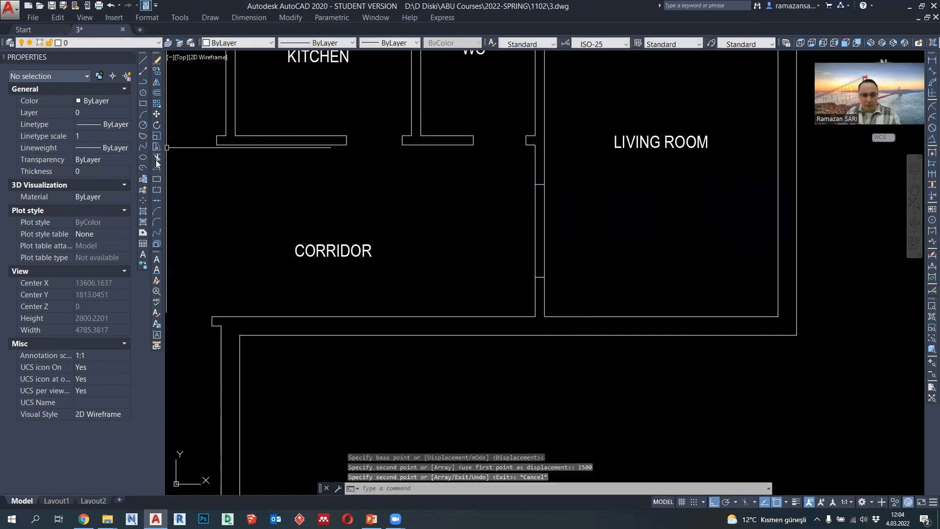
# - Trim away the wall lines between the two short lines to open the doorway between corridor and living room
pyautogui.click(156, 157)
pyautogui.click(567, 263)
pyautogui.click(526, 223)
pyautogui.press('Escape')
pyautogui.scroll(-2, 532, 235)
pyautogui.scroll(2, 534, 235)
pyautogui.scroll(-2, 572, 226)
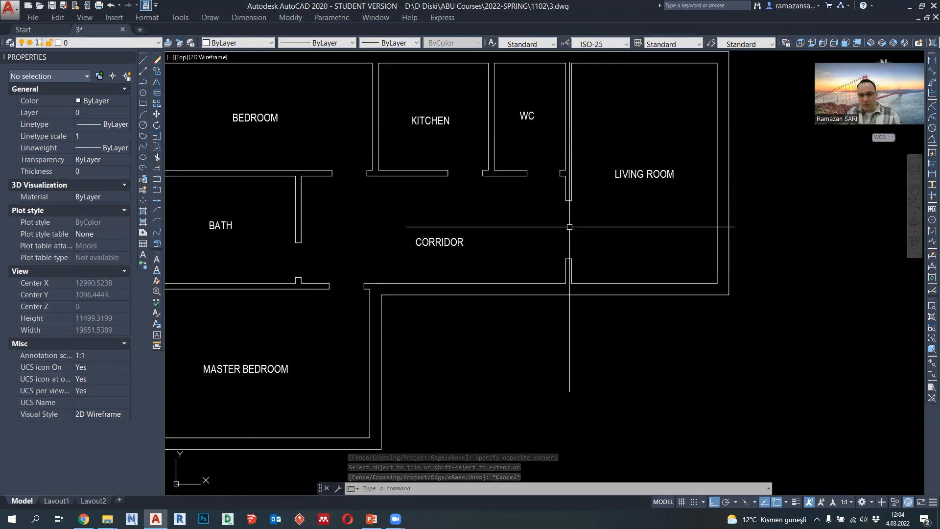
pyautogui.scroll(-3, 601, 221)
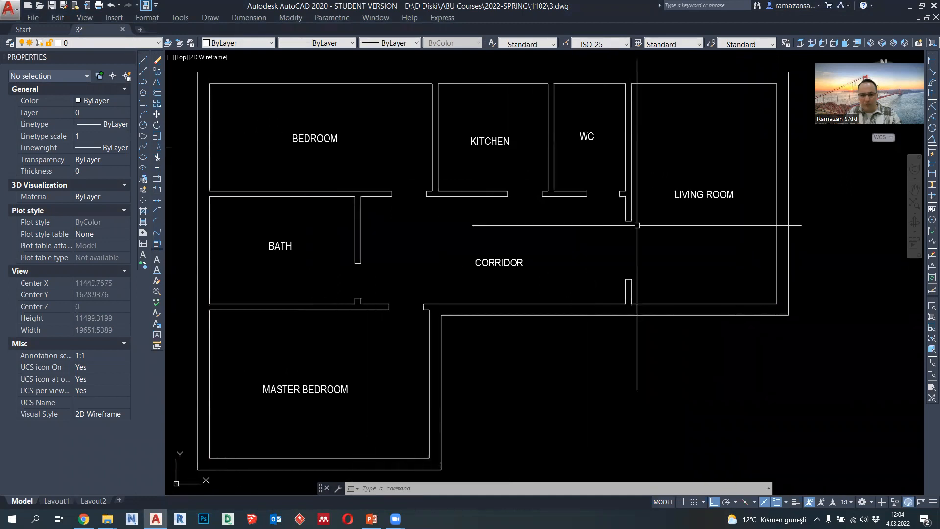
# - Set the lineweight of the two short end lines at the living room doorway to 0.35 mm
pyautogui.scroll(2, 639, 227)
pyautogui.click(604, 207)
pyautogui.click(640, 267)
pyautogui.click(394, 43)
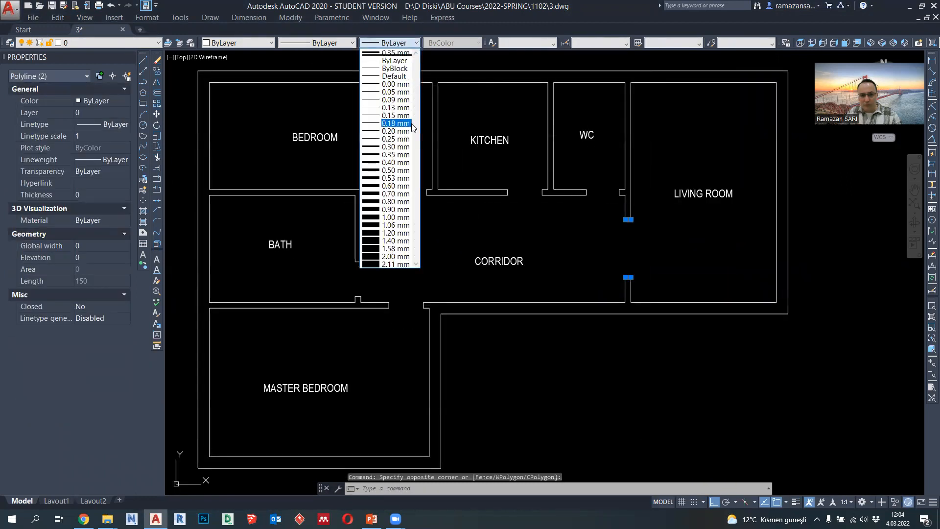
pyautogui.click(396, 154)
pyautogui.press('Escape')
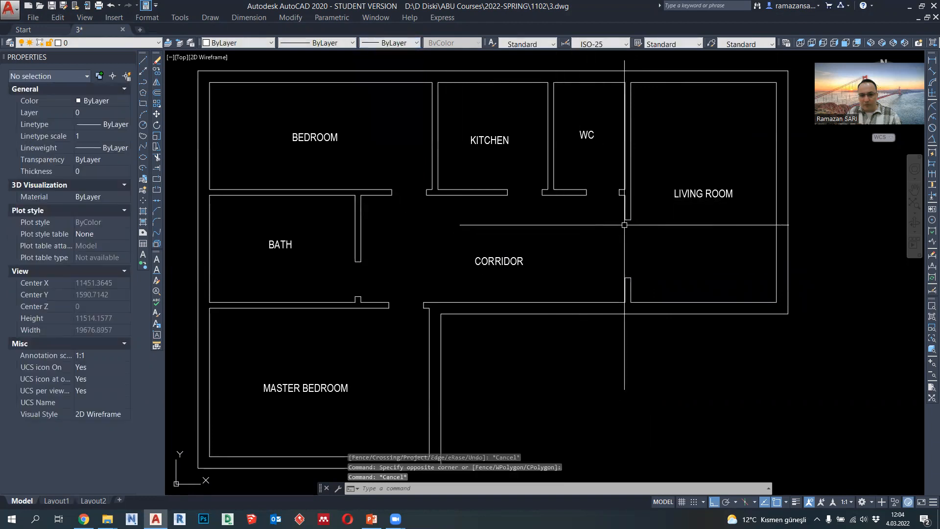
# - Draw a polyline across the living room's right exterior wall at the wall's midpoint
pyautogui.moveTo(588, 230); pyautogui.dragTo(569, 239, button='middle')
pyautogui.click(142, 83)
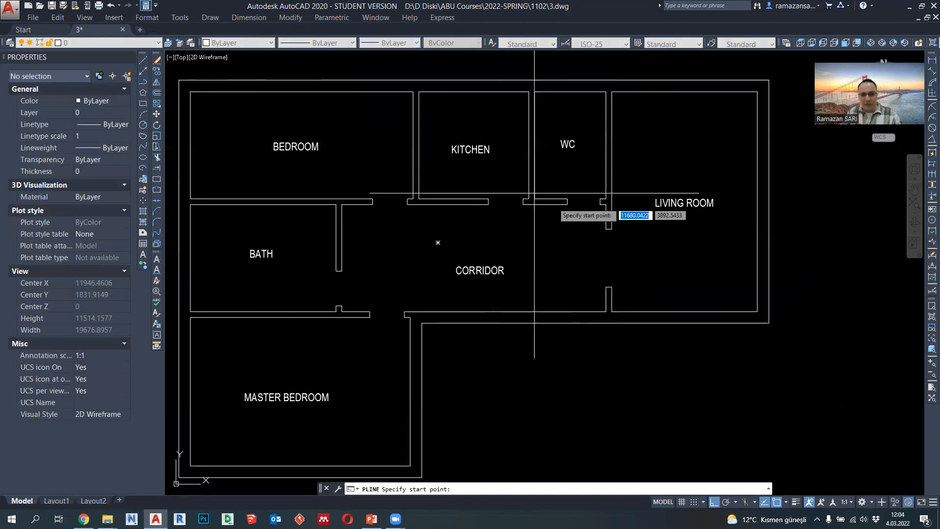
pyautogui.scroll(-2, 622, 230)
pyautogui.scroll(2, 608, 241)
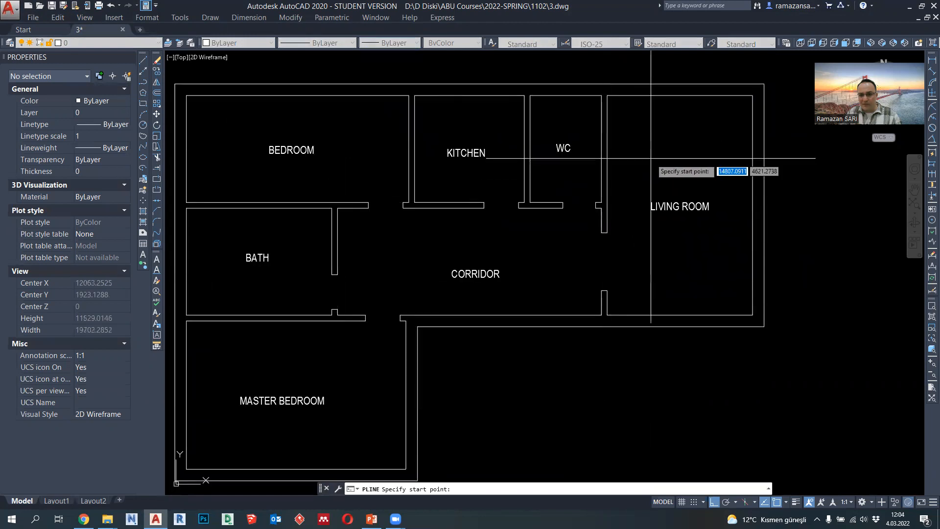
pyautogui.scroll(-4, 631, 169)
pyautogui.scroll(4, 647, 183)
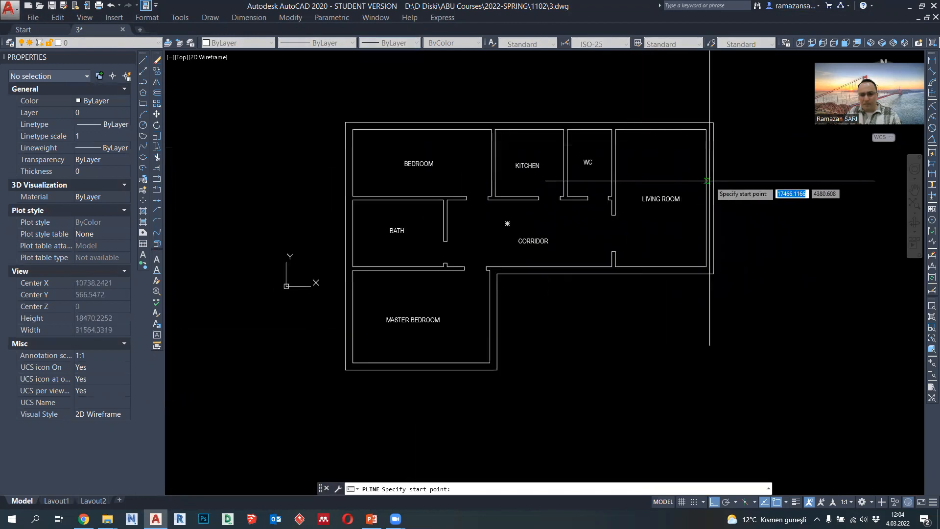
pyautogui.click(707, 202)
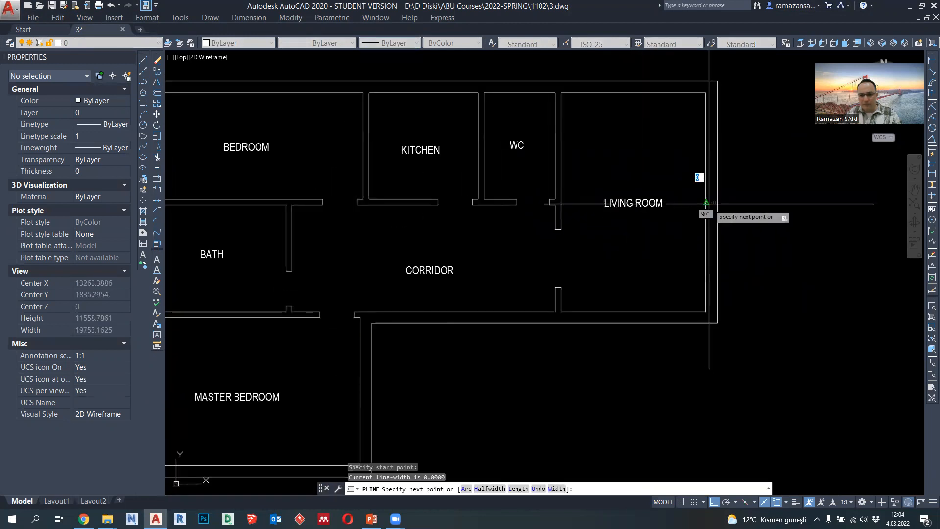
pyautogui.click(718, 201)
pyautogui.press('Escape')
pyautogui.scroll(4, 716, 203)
# - Shift the short line across the living room's exterior wall 1000 units upward
pyautogui.click(711, 197)
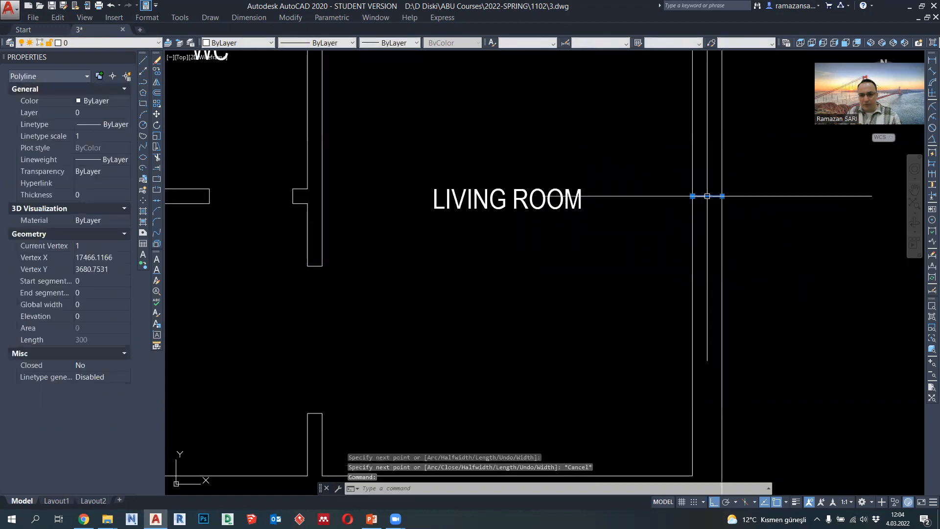
pyautogui.click(708, 197)
pyautogui.moveTo(709, 129); pyautogui.dragTo(695, 175, button='middle')
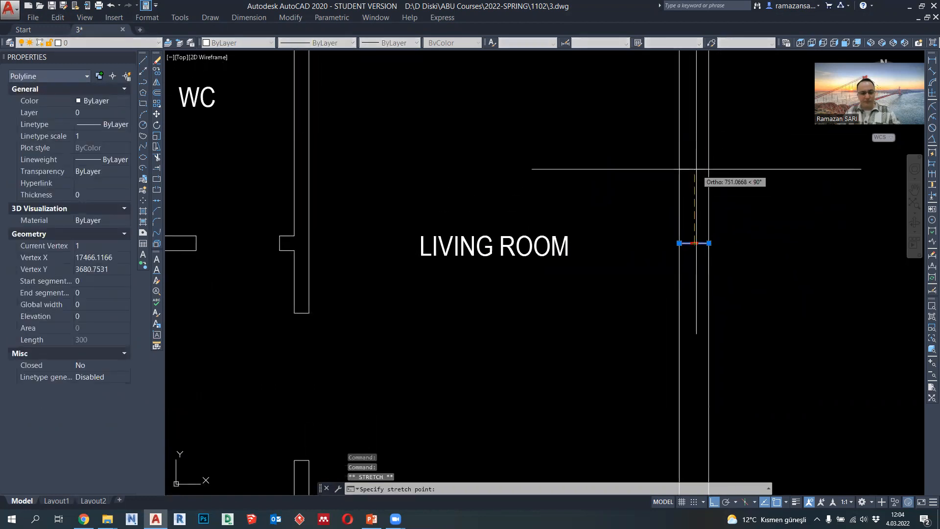
pyautogui.scroll(-4, 696, 169)
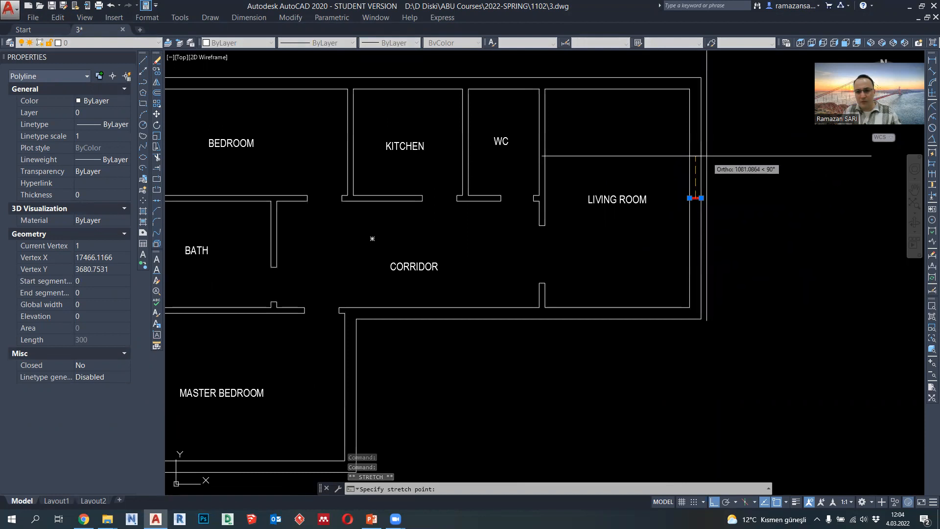
pyautogui.write('2')
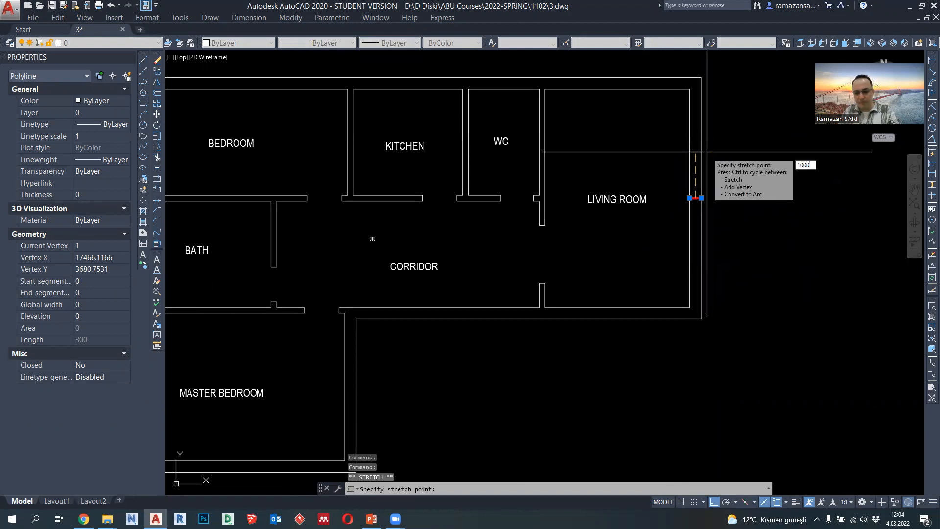
pyautogui.write('000')
pyautogui.press('Return')
# - Copy the short line in the living room's exterior wall 2000 units downward to mark the window's other edge
pyautogui.scroll(2, 706, 161)
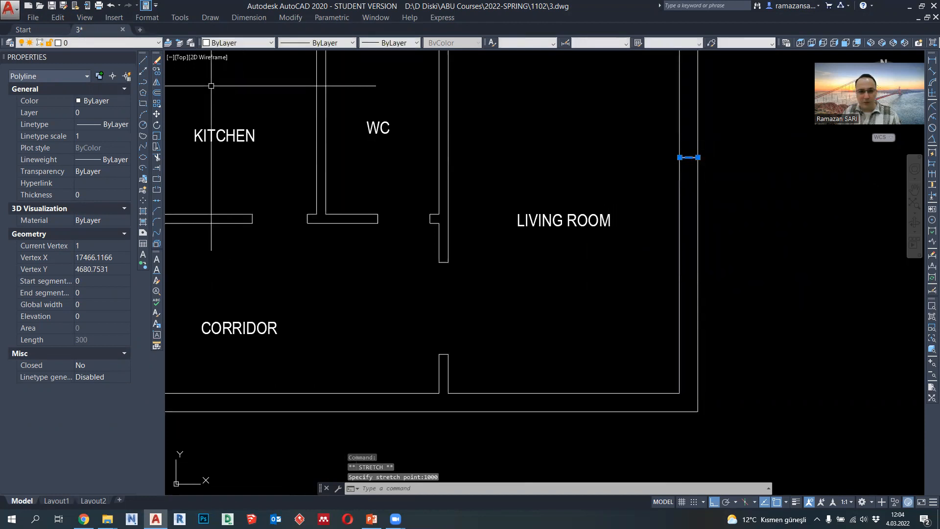
pyautogui.click(156, 71)
pyautogui.click(738, 171)
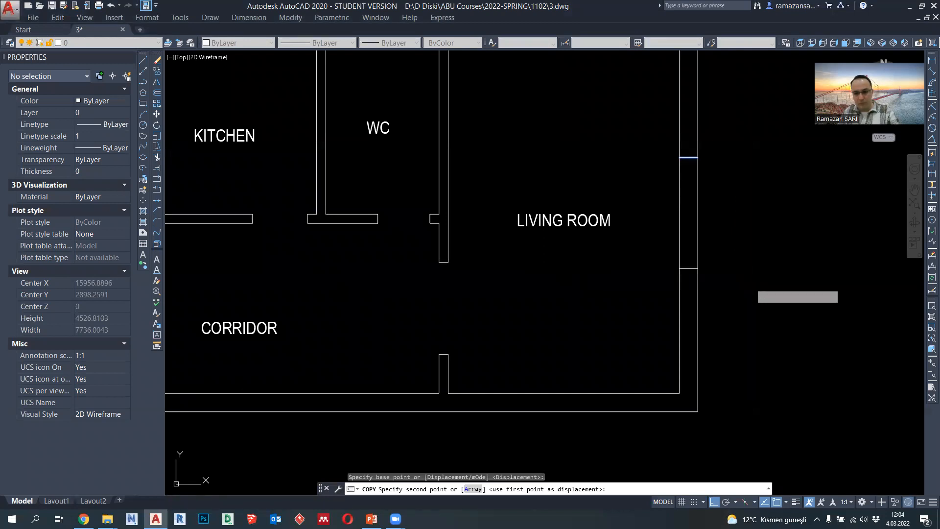
pyautogui.write('2000')
pyautogui.press('Return')
pyautogui.scroll(-2, 751, 282)
pyautogui.press('Escape')
pyautogui.moveTo(754, 294); pyautogui.dragTo(730, 294, button='middle')
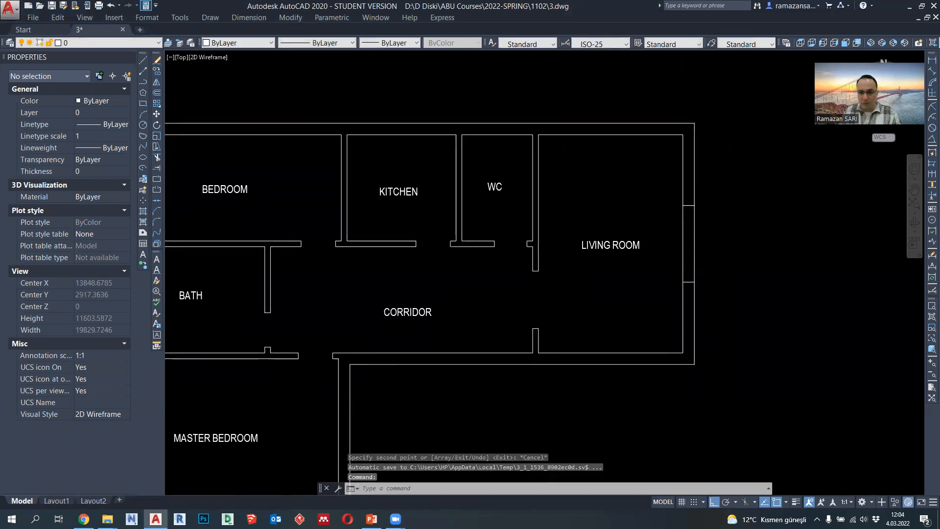
pyautogui.scroll(2, 722, 224)
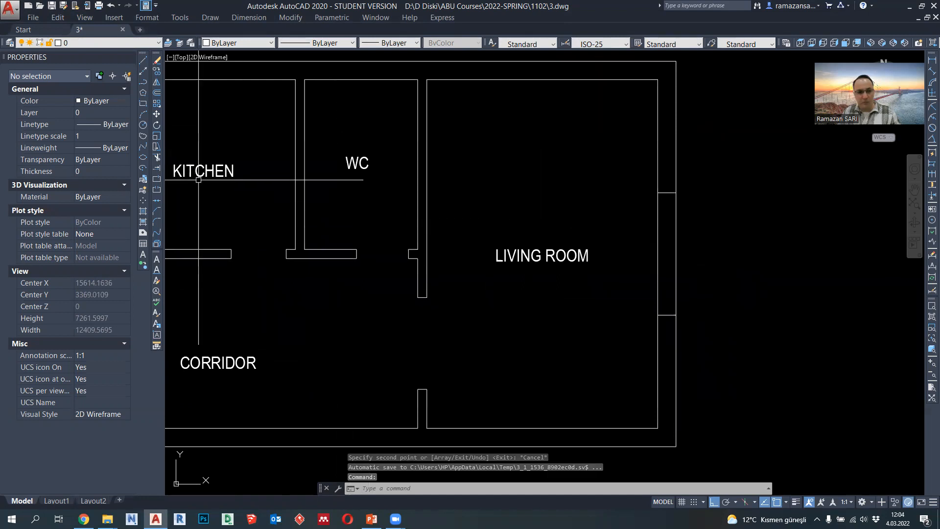
pyautogui.click(693, 204)
pyautogui.click(631, 174)
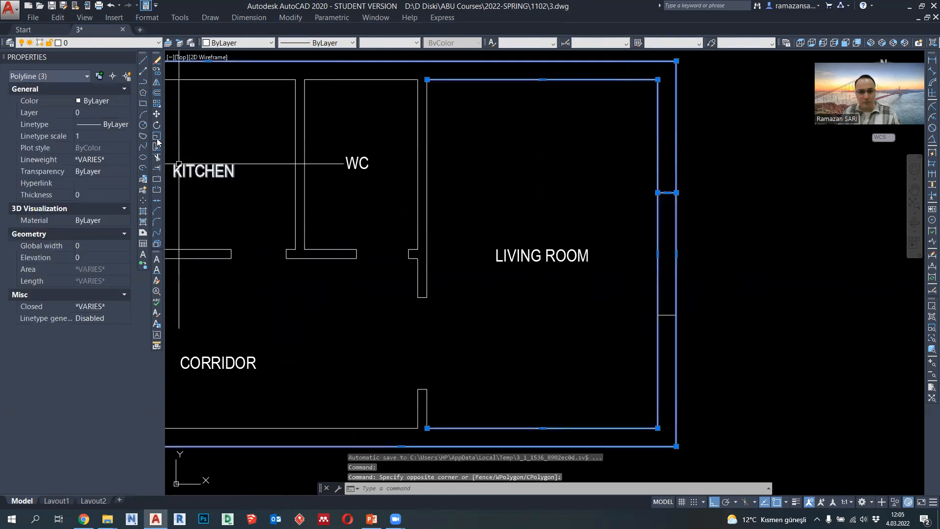
pyautogui.press('Escape')
pyautogui.press('Escape')
# - Move the upper window edge line in the living room's exterior wall 500 units upward
pyautogui.click(604, 173)
pyautogui.click(716, 227)
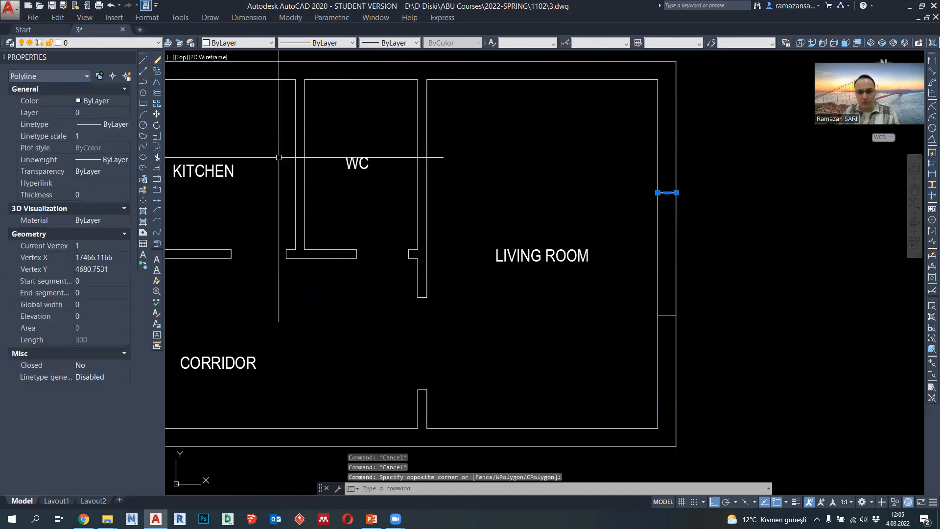
pyautogui.click(156, 114)
pyautogui.click(713, 290)
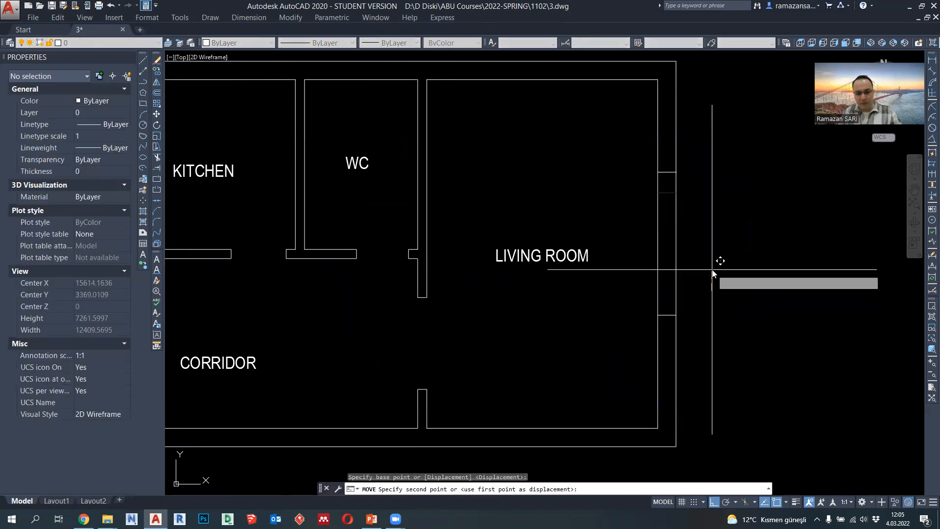
pyautogui.press('Return')
pyautogui.press('Escape')
# - Move the lower window edge line in the living room's exterior wall 500 units downward
pyautogui.click(645, 288)
pyautogui.click(709, 332)
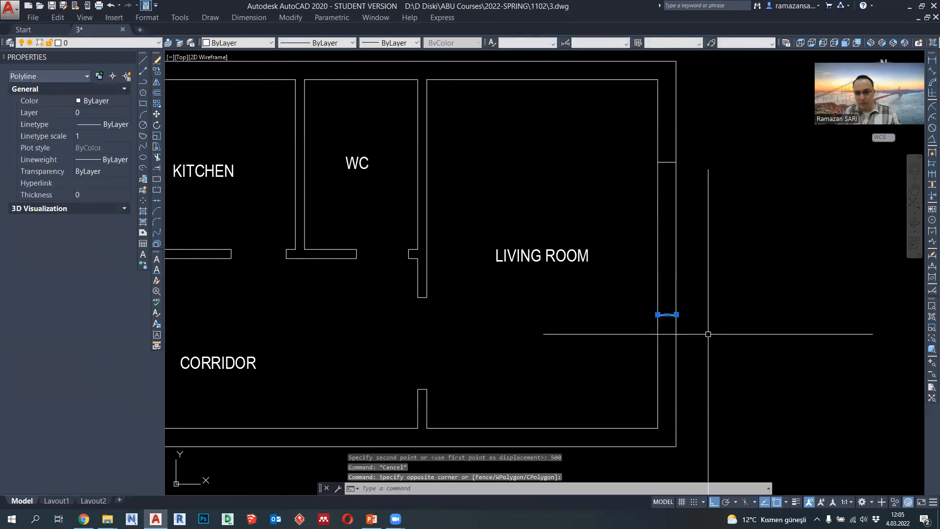
pyautogui.click(157, 114)
pyautogui.click(711, 234)
pyautogui.write('500')
pyautogui.press('Return')
pyautogui.press('Escape')
pyautogui.scroll(-2, 682, 235)
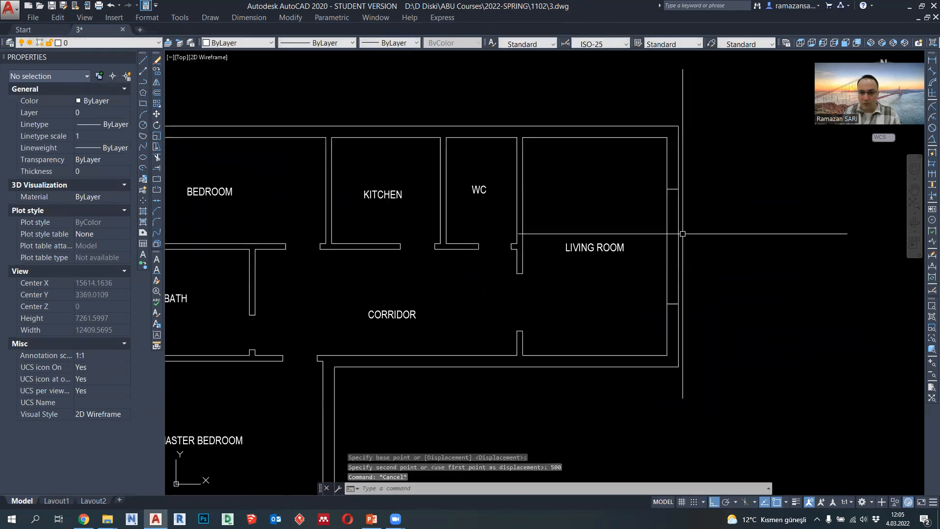
# - Draw a polyline across the exterior wall above the WC, starting at the midpoint of the inner wall line
pyautogui.moveTo(671, 261)
pyautogui.mouseDown(button='middle')
pyautogui.moveTo(710, 254)
pyautogui.moveTo(704, 267)
pyautogui.mouseUp(button='middle')
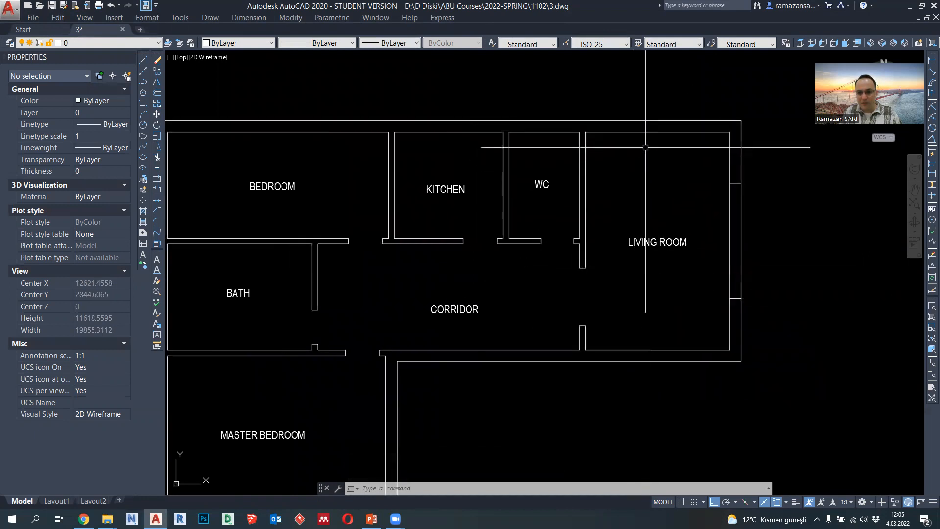
pyautogui.moveTo(689, 277); pyautogui.dragTo(722, 248, button='middle')
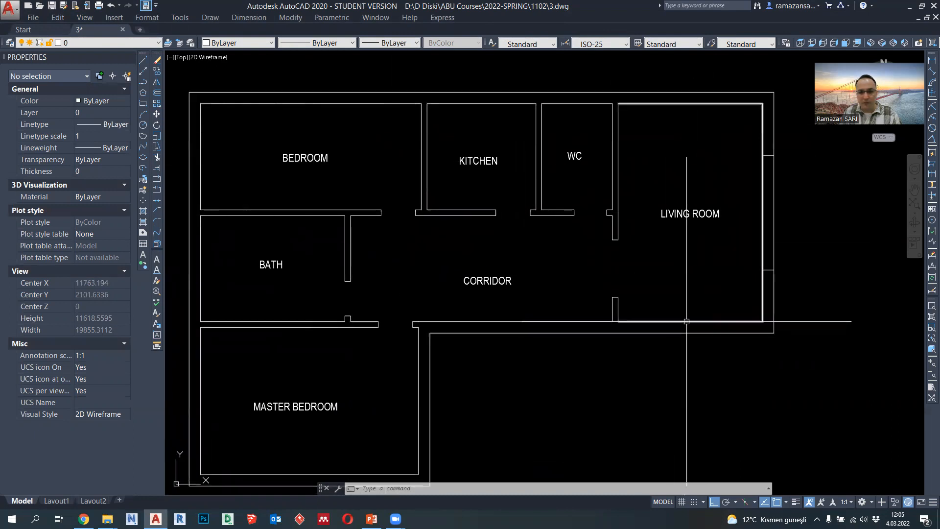
pyautogui.click(146, 83)
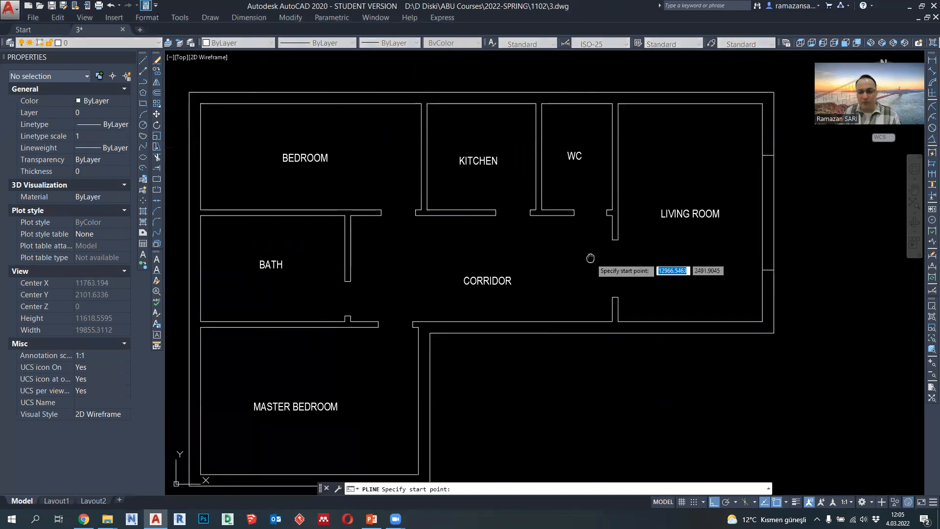
pyautogui.moveTo(589, 251); pyautogui.dragTo(606, 253, button='middle')
pyautogui.click(596, 100)
pyautogui.scroll(3, 595, 96)
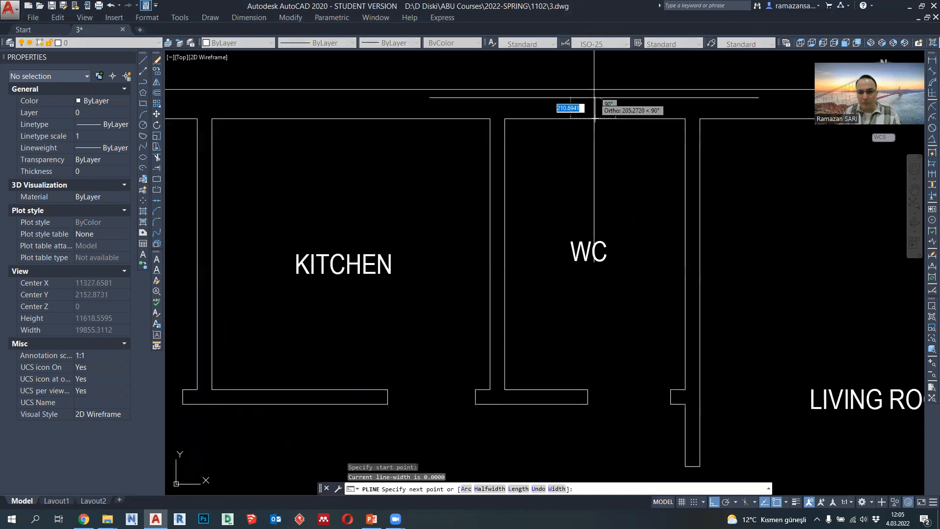
pyautogui.click(593, 92)
pyautogui.press('Escape')
# - Shift the short line across the exterior wall above the WC 500 units to the right
pyautogui.scroll(2, 596, 102)
pyautogui.click(596, 106)
pyautogui.click(595, 105)
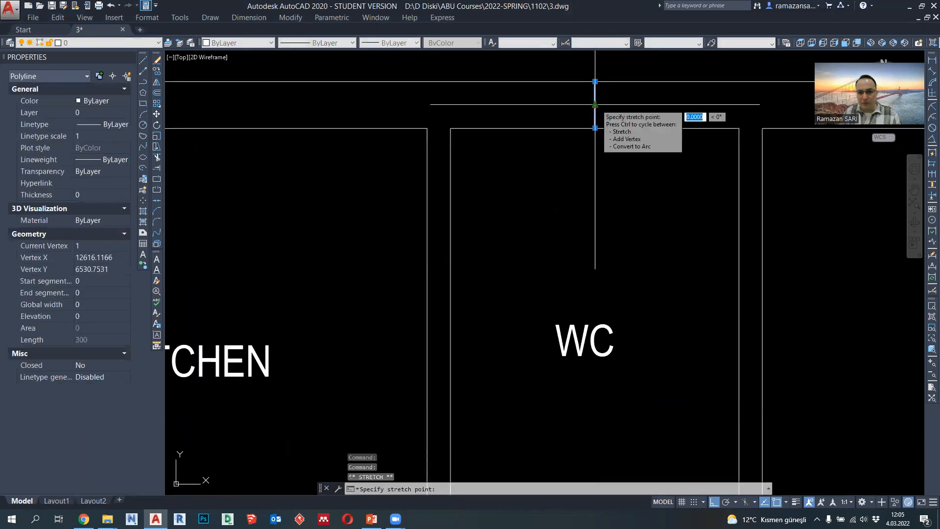
pyautogui.write('500')
pyautogui.press('Return')
pyautogui.press('Escape')
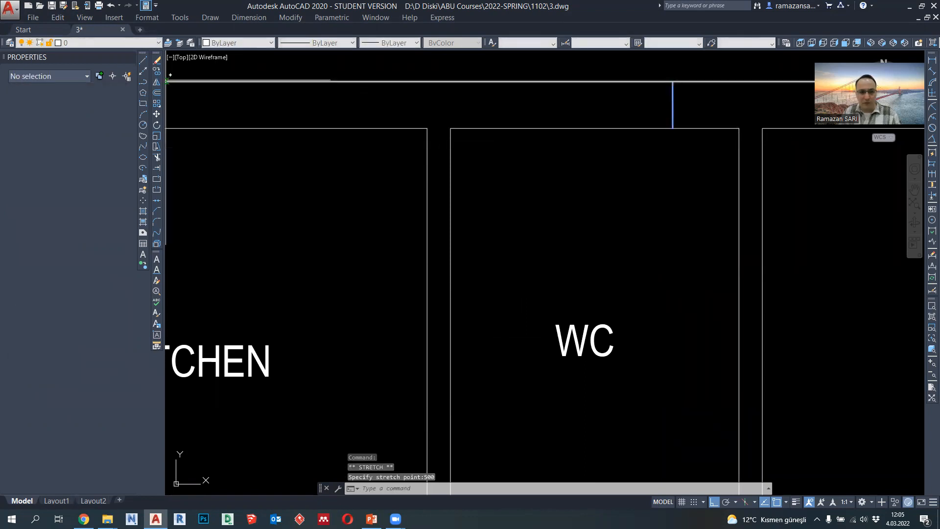
# - Copy the short line above the WC 1000 units to the left to mark the window's other edge
pyautogui.click(157, 71)
pyautogui.click(613, 196)
pyautogui.write('1000')
pyautogui.press('Return')
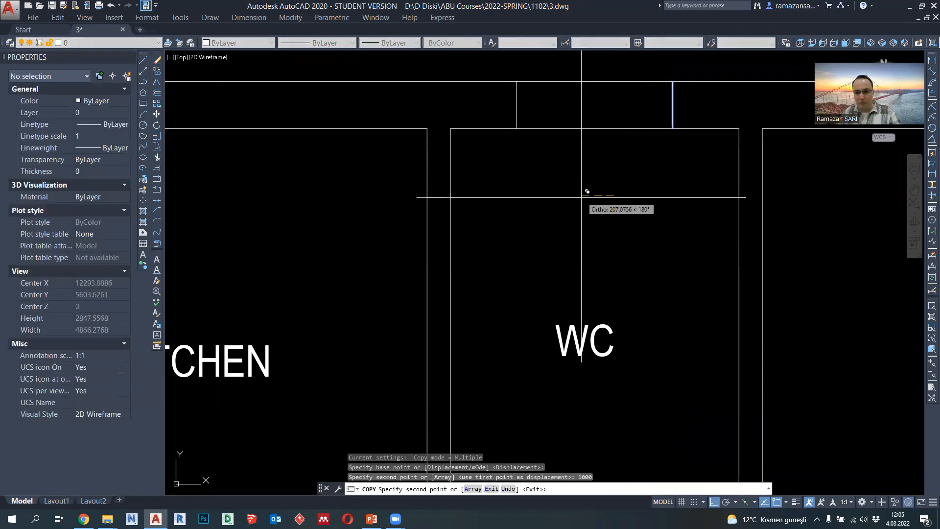
pyautogui.press('Escape')
pyautogui.scroll(-2, 567, 203)
pyautogui.click(157, 158)
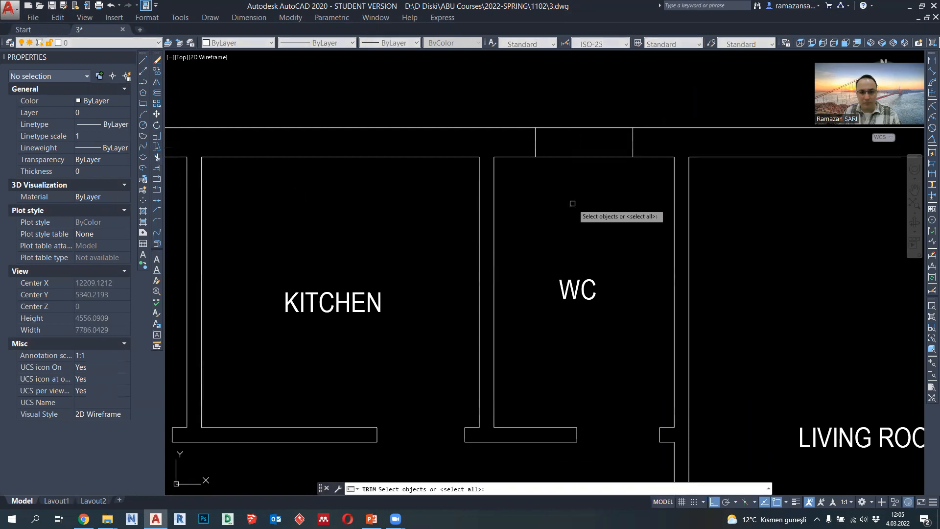
pyautogui.scroll(-4, 576, 202)
pyautogui.scroll(3, 581, 197)
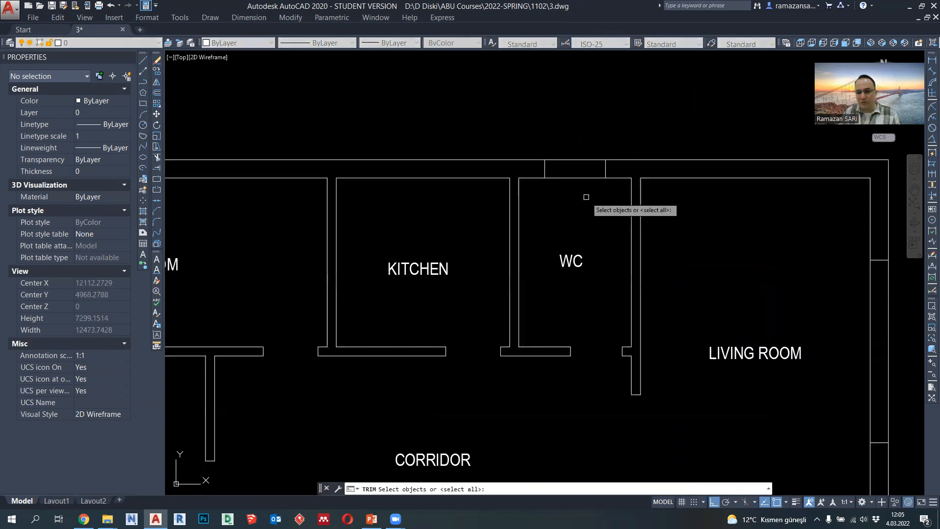
pyautogui.press('Escape')
pyautogui.click(535, 142)
pyautogui.press('Escape')
# - Draw a polyline across the exterior wall above the kitchen, starting at the midpoint of the inner wall line
pyautogui.click(143, 81)
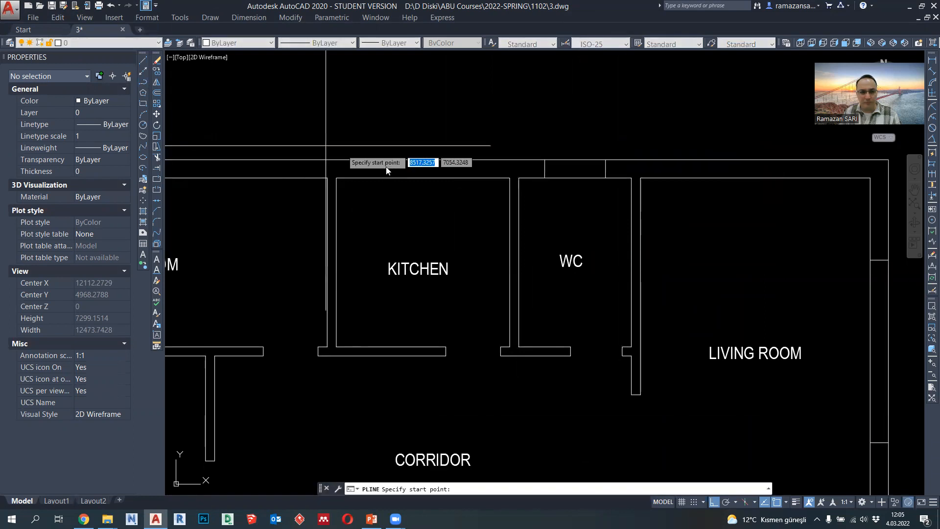
pyautogui.click(423, 178)
pyautogui.click(422, 159)
pyautogui.press('Escape')
# - Shift the short line across the exterior wall above the kitchen 750 units to the right
pyautogui.scroll(3, 424, 173)
pyautogui.click(423, 167)
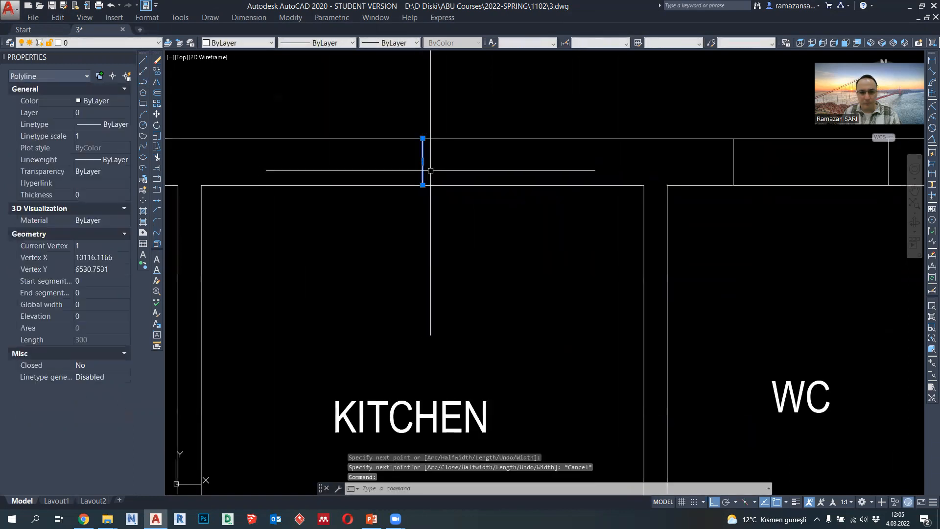
pyautogui.click(423, 162)
pyautogui.scroll(-2, 457, 164)
pyautogui.scroll(2, 466, 165)
pyautogui.write('75')
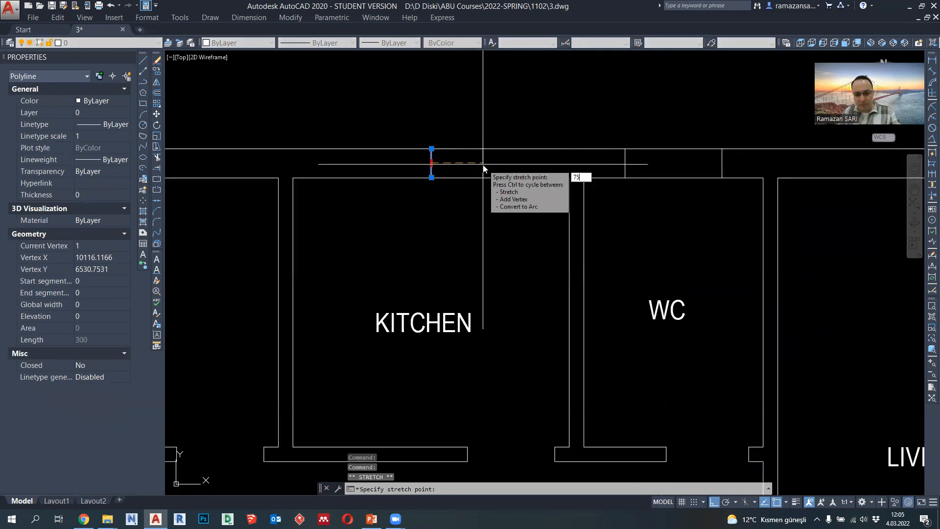
pyautogui.write('0')
pyautogui.press('Return')
# - Copy the short line above the kitchen 1500 units to the left to mark the window's other edge
pyautogui.click(156, 71)
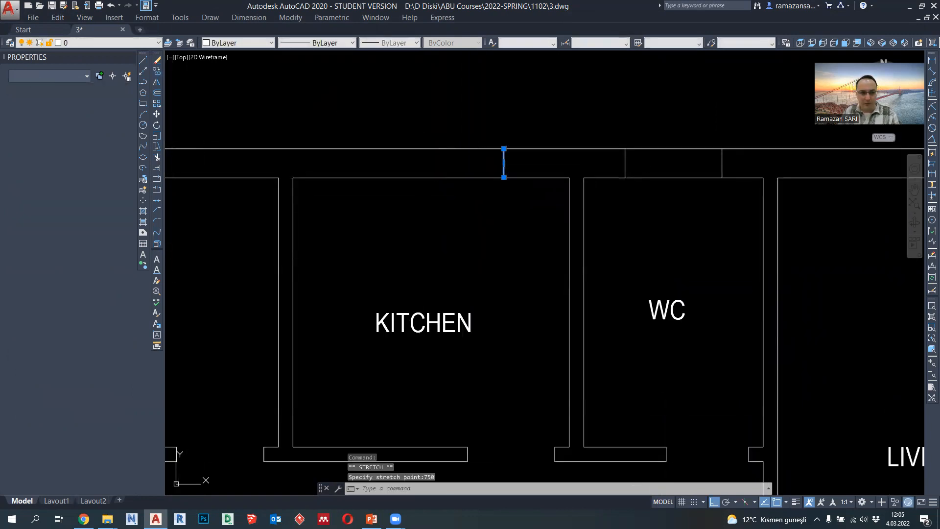
pyautogui.click(485, 212)
pyautogui.write('1500')
pyautogui.press('Return')
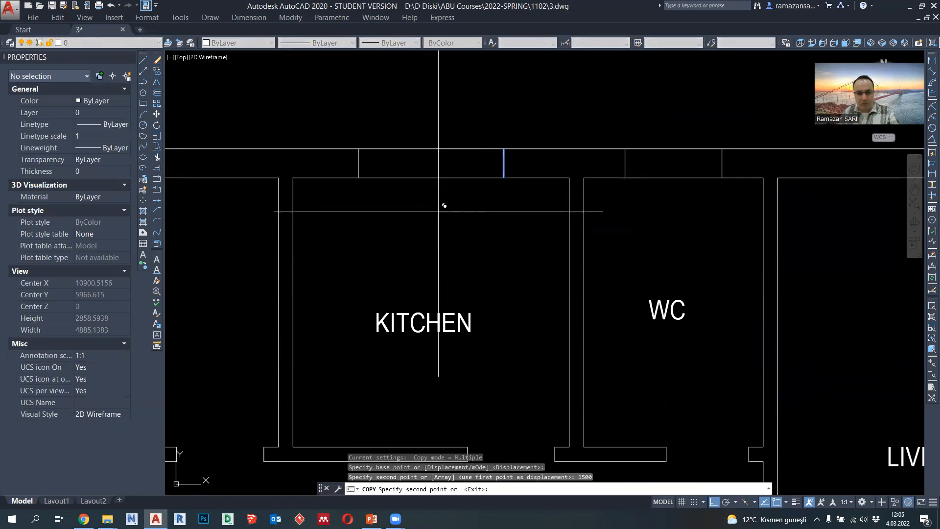
pyautogui.press('Escape')
# - Draw a polyline across the bedroom's exterior side wall, starting at the midpoint of the inner wall line
pyautogui.scroll(-5, 441, 228)
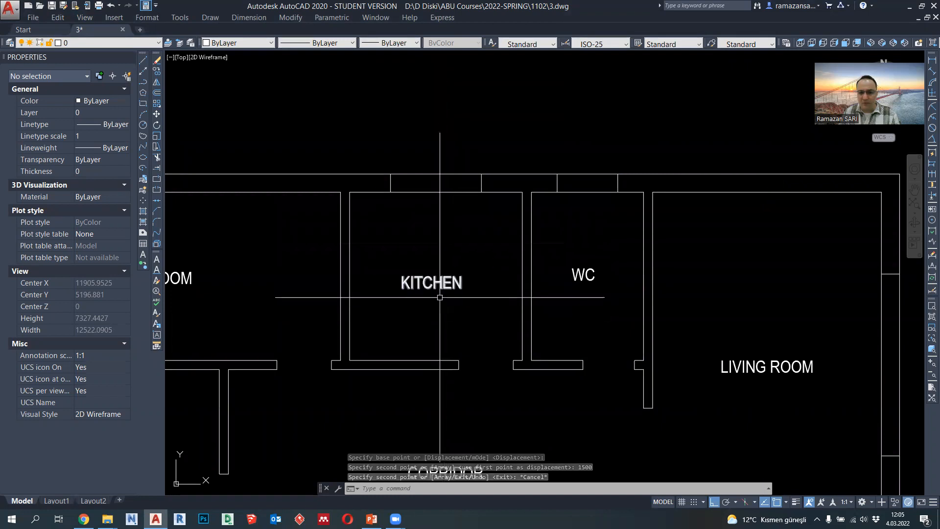
pyautogui.moveTo(443, 288); pyautogui.dragTo(469, 289, button='middle')
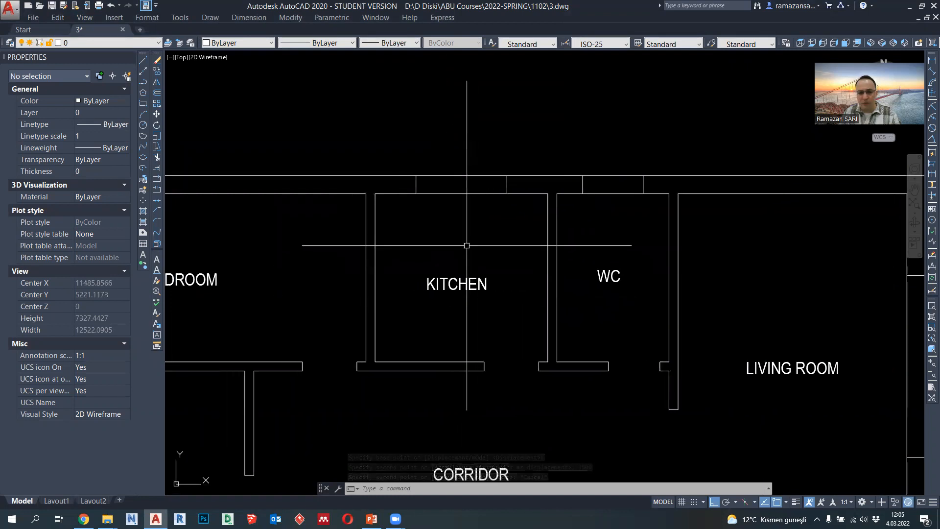
pyautogui.scroll(-2, 465, 243)
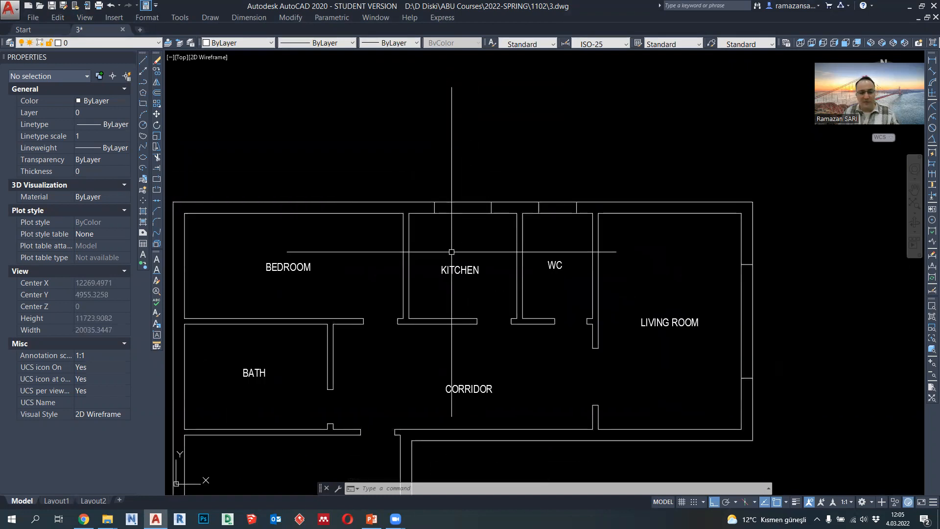
pyautogui.moveTo(451, 254); pyautogui.dragTo(504, 253, button='middle')
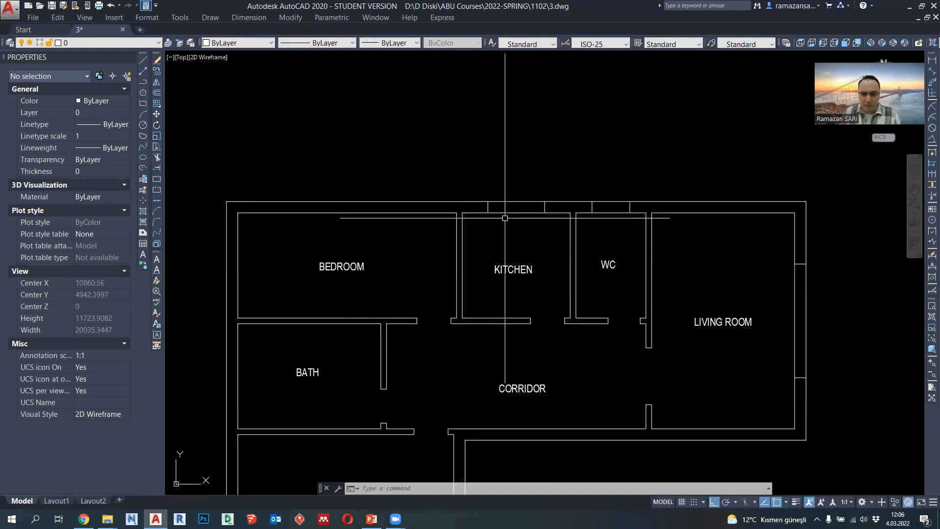
pyautogui.click(143, 82)
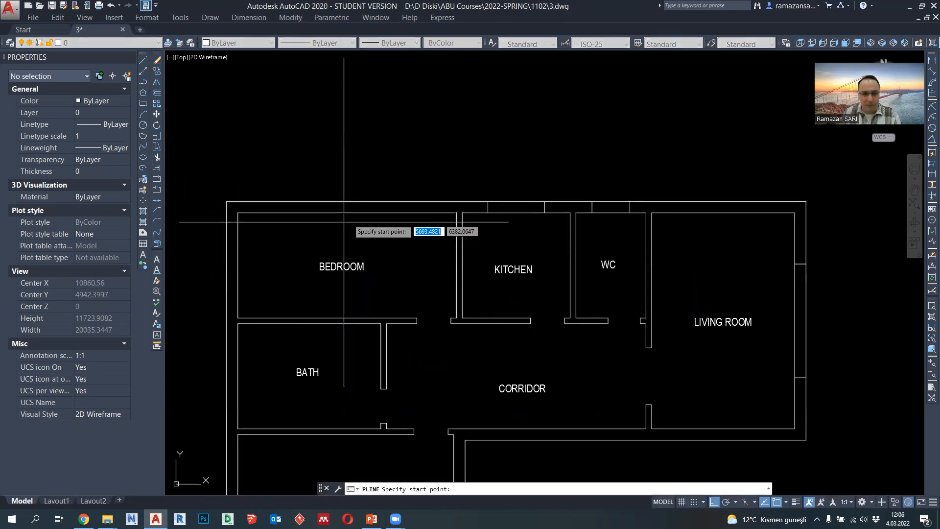
pyautogui.moveTo(340, 225); pyautogui.dragTo(400, 226, button='middle')
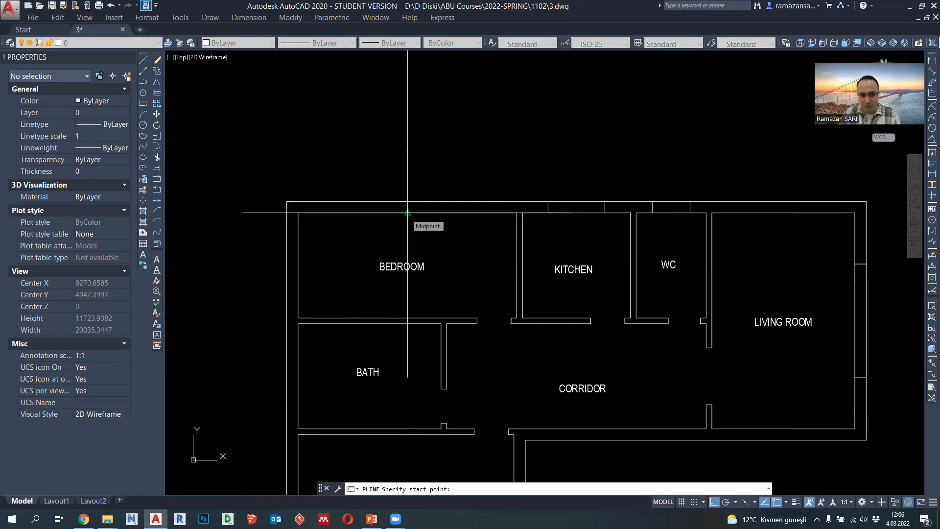
pyautogui.click(298, 265)
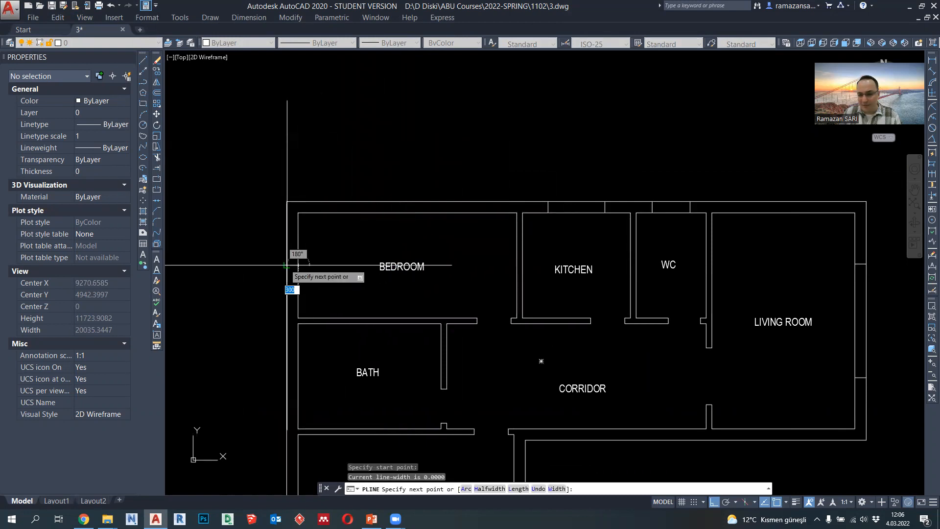
pyautogui.click(287, 265)
pyautogui.press('Escape')
# - Try to shift the short line across the bedroom's exterior side wall 1500 units upward, and undo the shift
pyautogui.scroll(-2, 300, 280)
pyautogui.scroll(8, 300, 275)
pyautogui.click(311, 278)
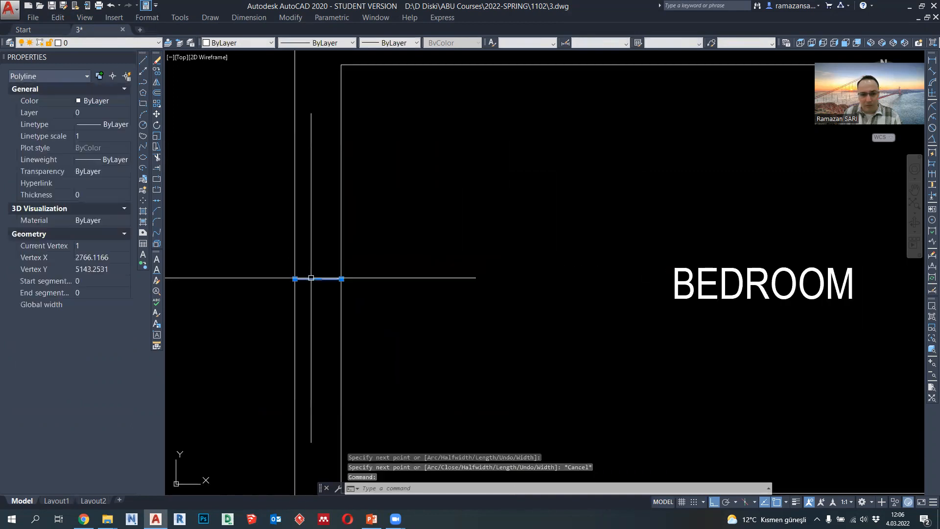
pyautogui.click(319, 279)
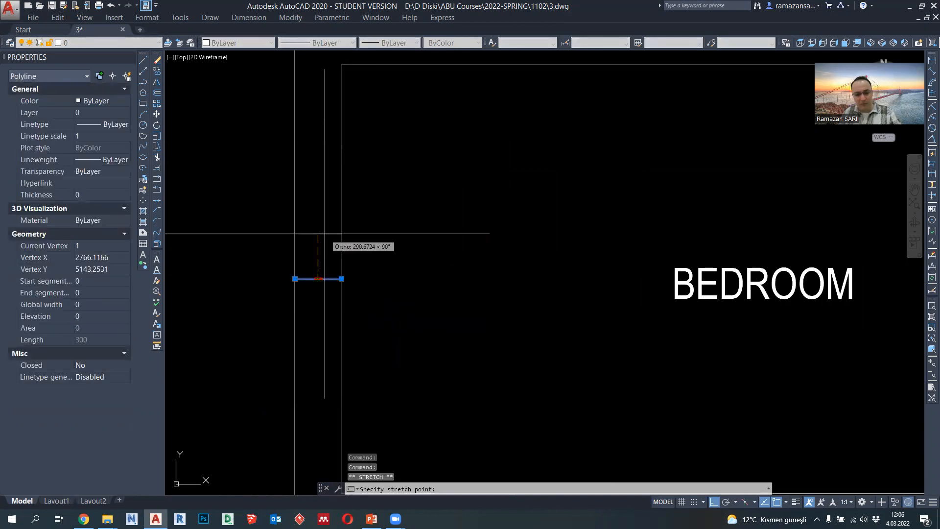
pyautogui.write('1500')
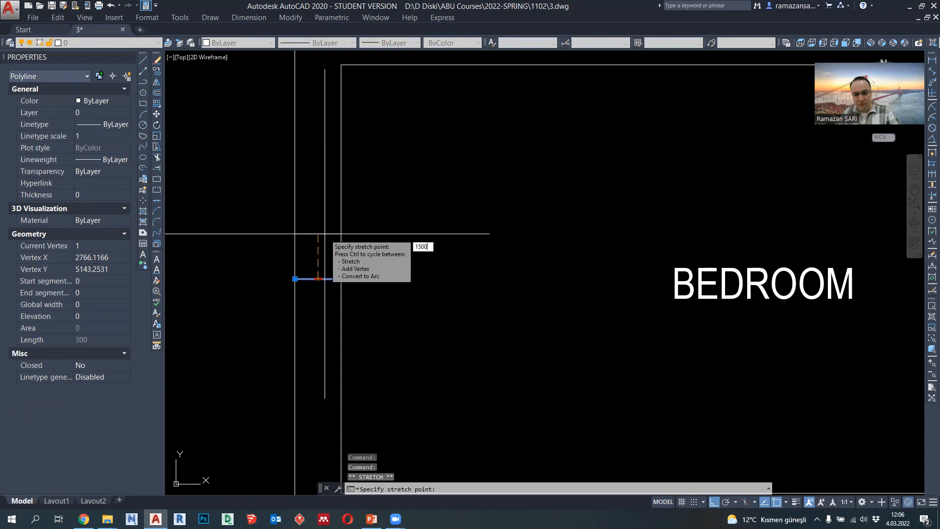
pyautogui.press('Return')
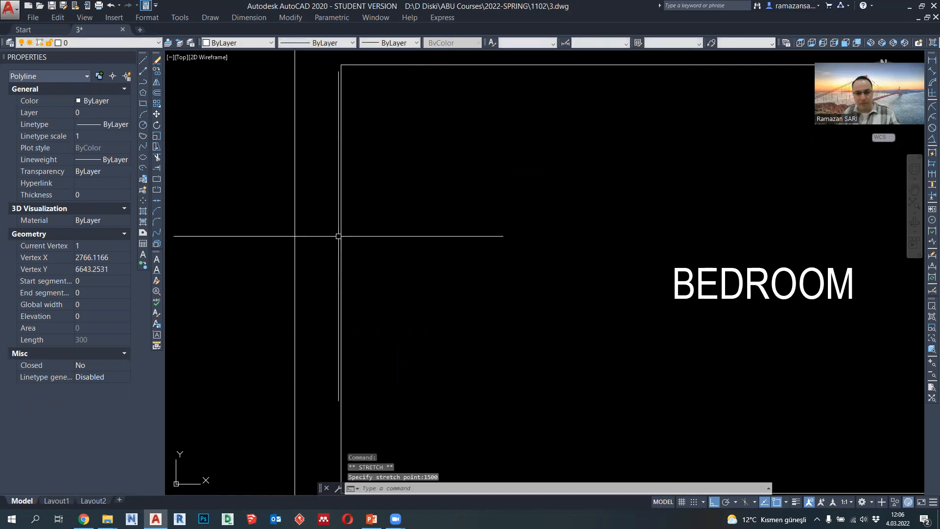
pyautogui.hotkey('ctrl', 'z')
# - Move the short line across the bedroom's exterior side wall 750 units upward
pyautogui.click(266, 244)
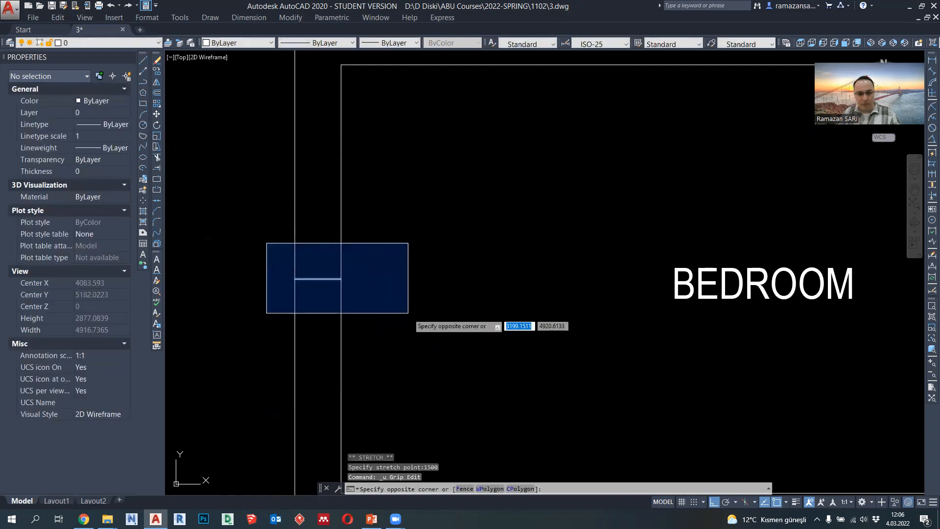
pyautogui.click(409, 316)
pyautogui.click(157, 114)
pyautogui.click(429, 298)
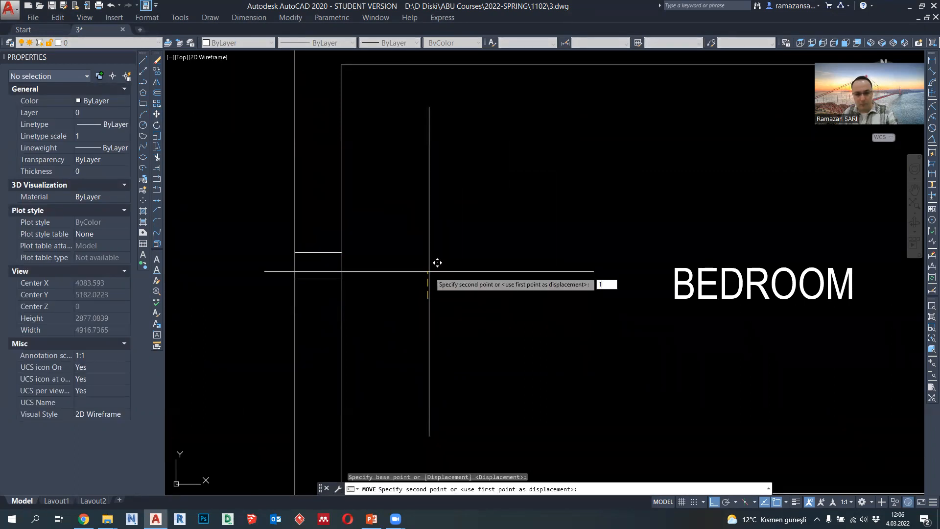
pyautogui.write('750')
pyautogui.press('Return')
# - Copy the short line in the bedroom's exterior side wall 1500 units downward to mark the window's lower edge
pyautogui.click(275, 152)
pyautogui.click(349, 201)
pyautogui.click(157, 71)
pyautogui.scroll(-5, 269, 166)
pyautogui.click(246, 183)
pyautogui.press('Return')
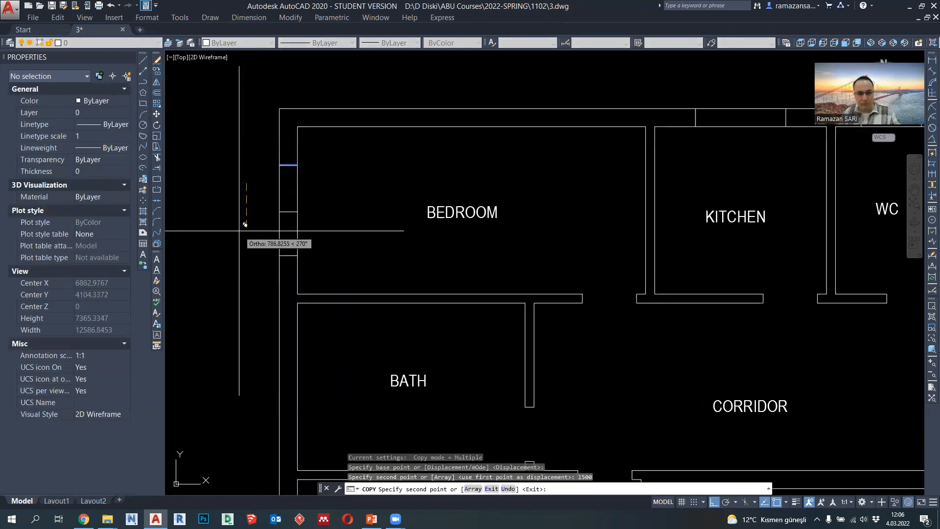
pyautogui.press('Escape')
# - Draw a polyline across the bath's exterior side wall, starting at the midpoint of the inner wall line
pyautogui.moveTo(256, 262); pyautogui.dragTo(295, 242, button='middle')
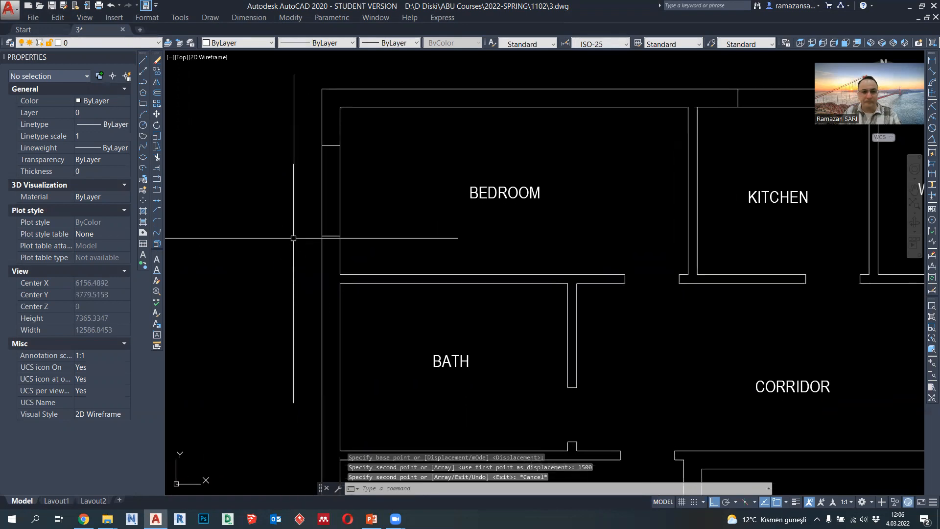
pyautogui.scroll(-5, 183, 161)
pyautogui.scroll(3, 279, 154)
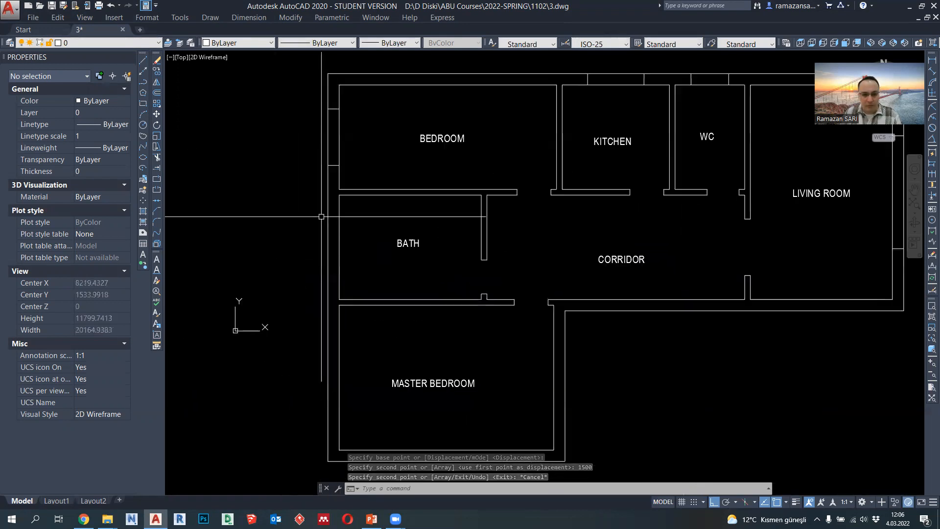
pyautogui.write('pl')
pyautogui.press('Return')
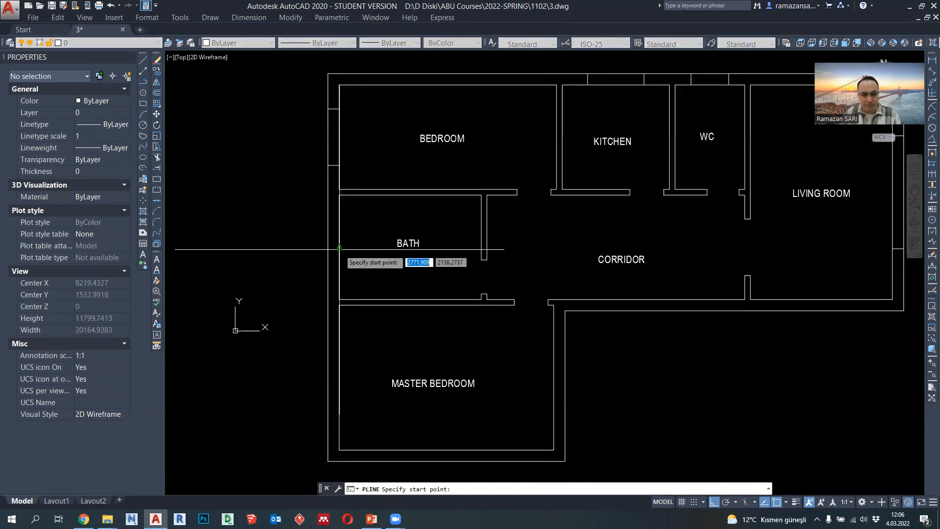
pyautogui.click(340, 247)
pyautogui.press('Return')
# - Shift the short line across the bath's exterior side wall 500 units upward
pyautogui.scroll(5, 334, 246)
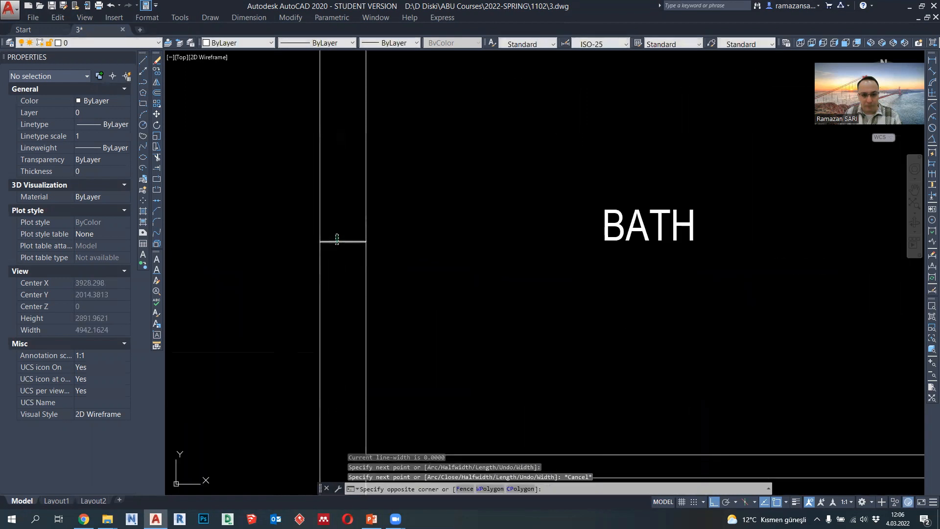
pyautogui.press('Escape')
pyautogui.click(343, 242)
pyautogui.click(343, 241)
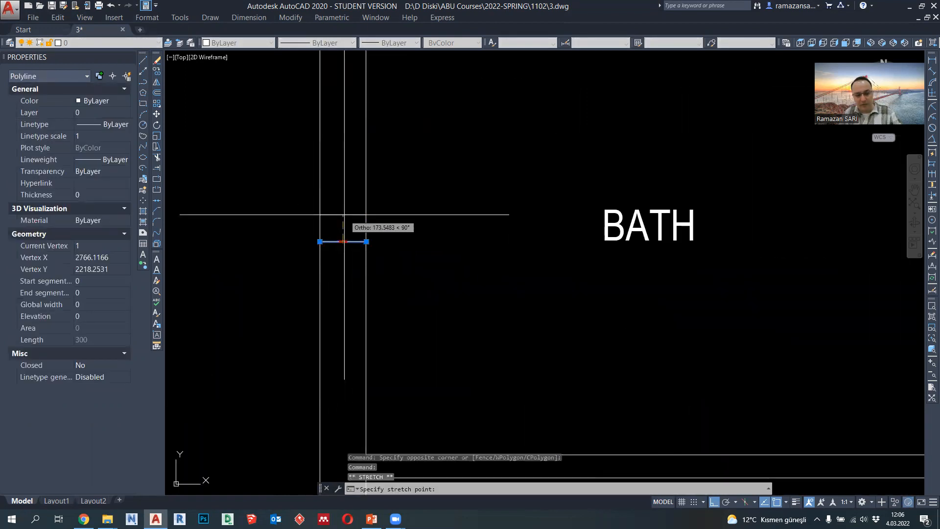
pyautogui.write('500')
pyautogui.press('Return')
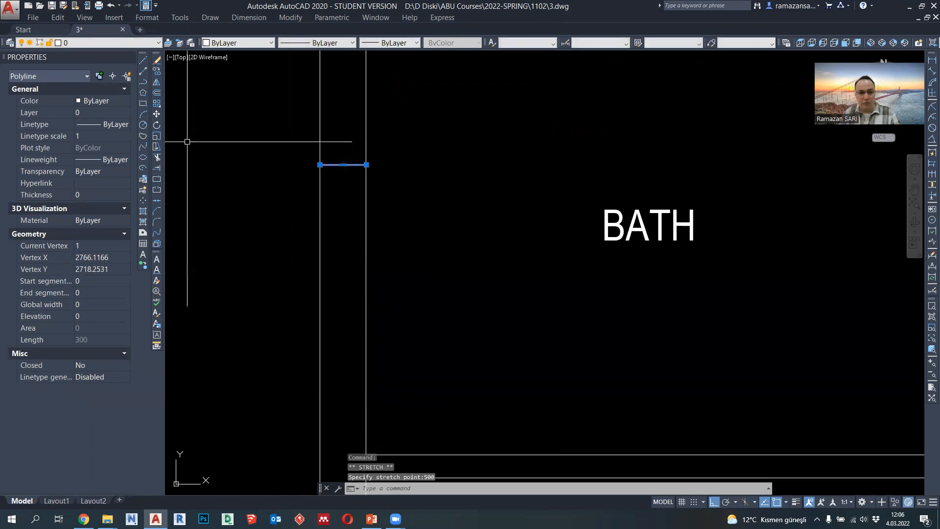
# - Copy the short line in the bath's exterior side wall 1000 units downward to mark the window's lower edge
pyautogui.click(157, 73)
pyautogui.click(243, 166)
pyautogui.write('1')
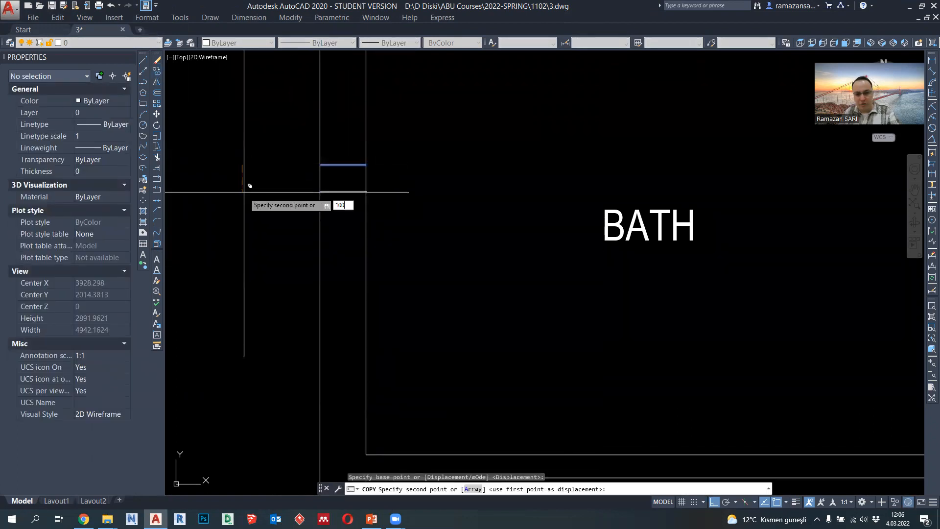
pyautogui.write('00')
pyautogui.press('Return')
pyautogui.hotkey('ctrl', 'z')
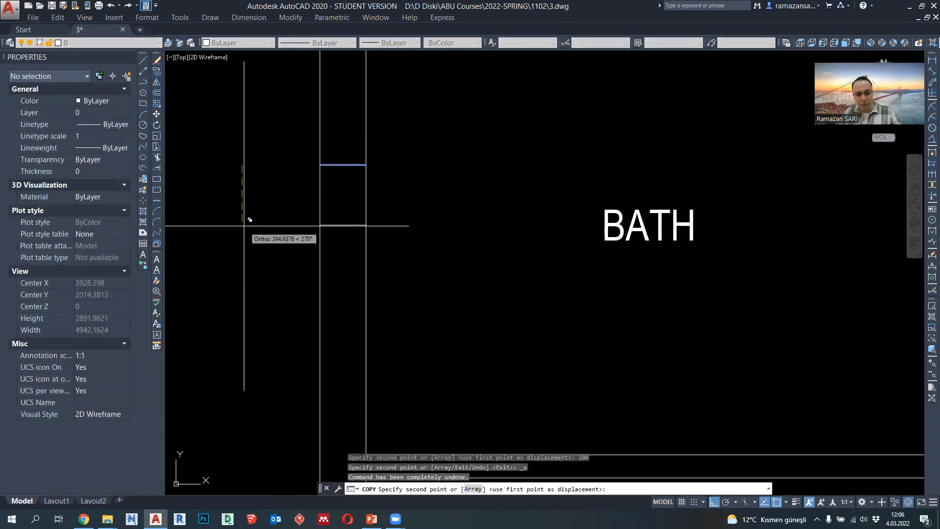
pyautogui.write('1000')
pyautogui.press('Return')
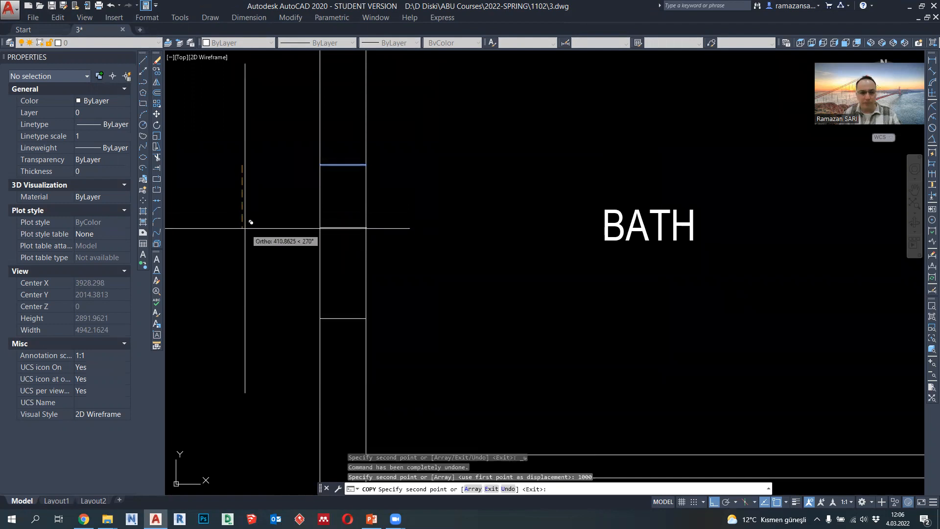
pyautogui.press('Escape')
# - Draw a polyline across the master bedroom's exterior side wall, starting at the midpoint of the inner wall line
pyautogui.scroll(-3, 315, 210)
pyautogui.scroll(-6, 315, 211)
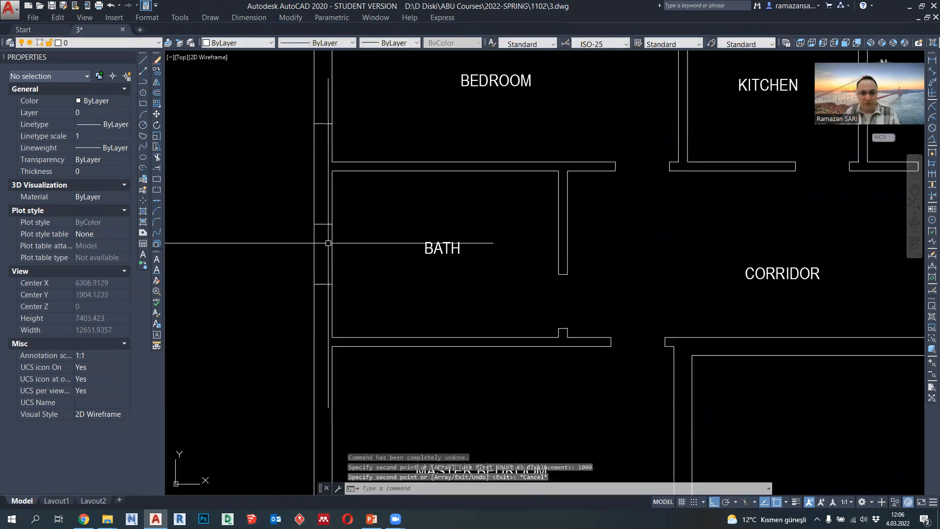
pyautogui.scroll(3, 332, 245)
pyautogui.write('pl')
pyautogui.press('Return')
pyautogui.scroll(-4, 345, 321)
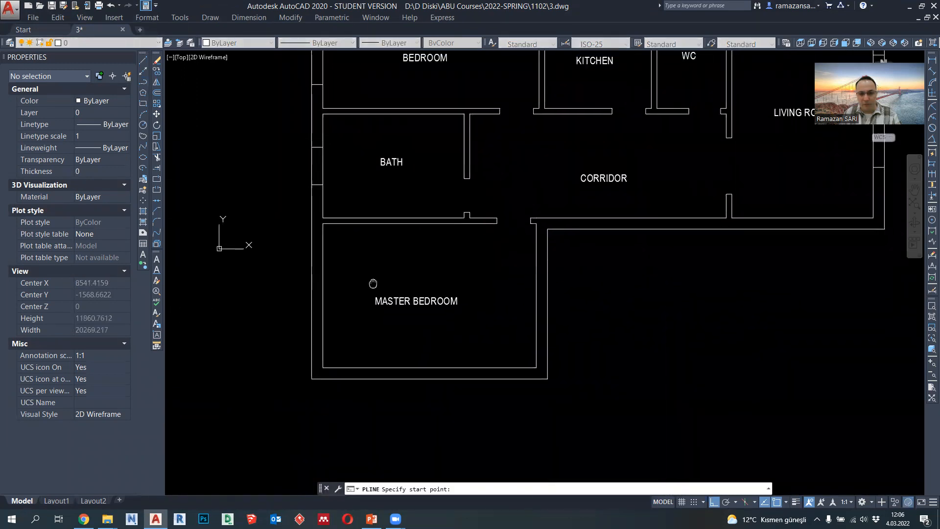
pyautogui.scroll(2, 387, 371)
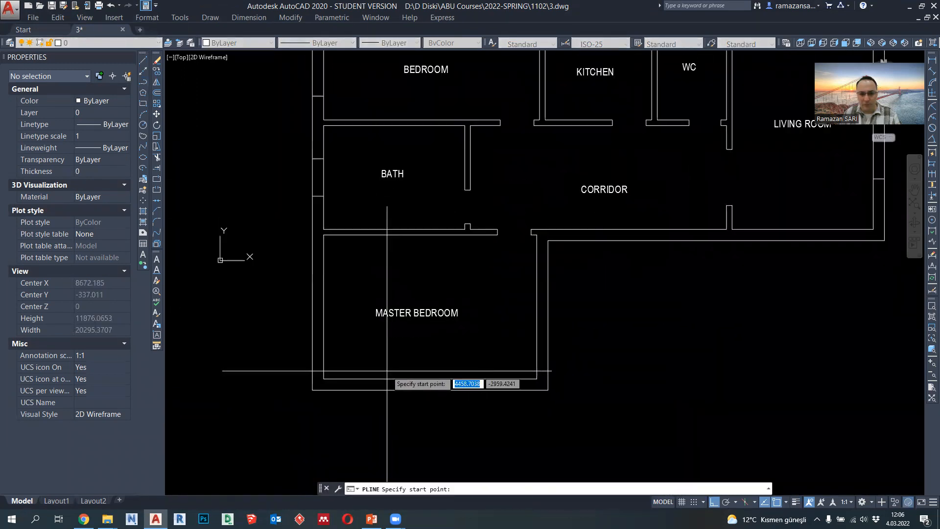
pyautogui.scroll(-2, 387, 370)
pyautogui.scroll(2, 345, 325)
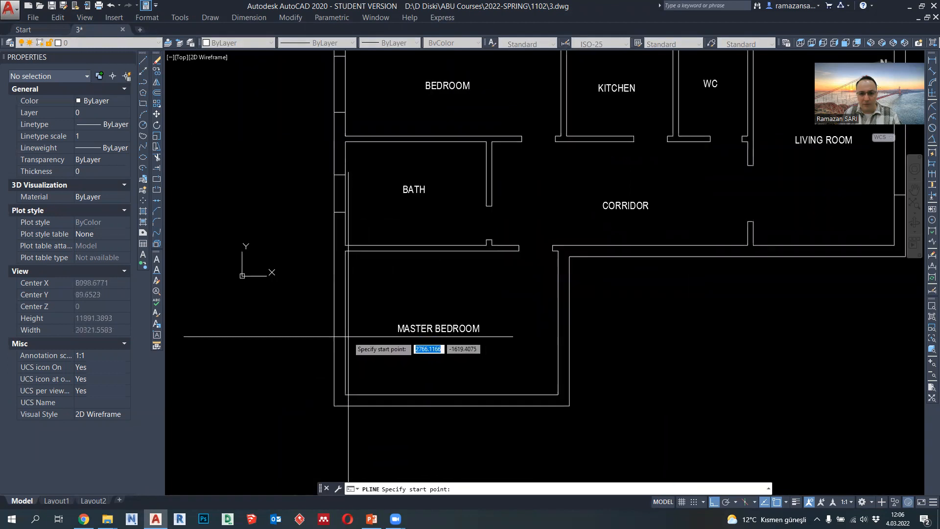
pyautogui.click(345, 322)
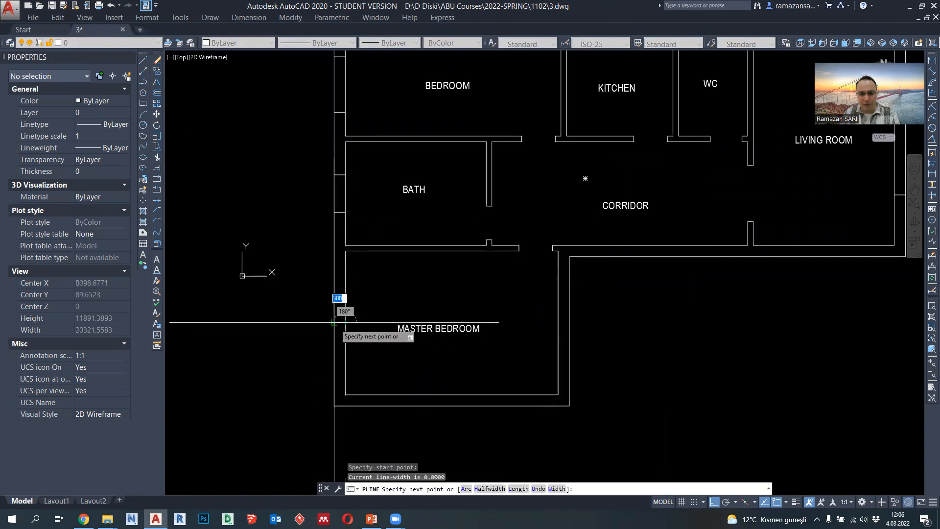
pyautogui.scroll(3, 343, 322)
pyautogui.click(334, 323)
pyautogui.press('Escape')
# - Shift the short line across the master bedroom's exterior side wall 1250 units upward
pyautogui.click(333, 317)
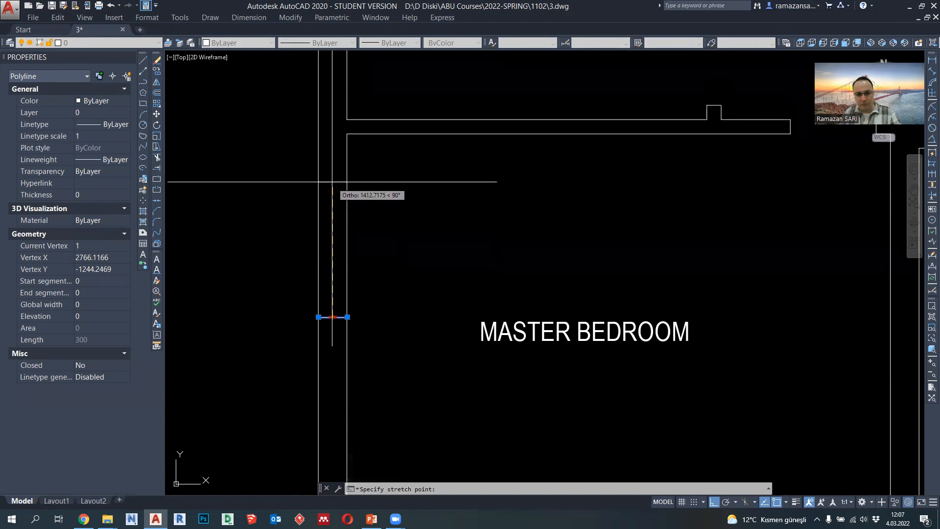
pyautogui.write('12')
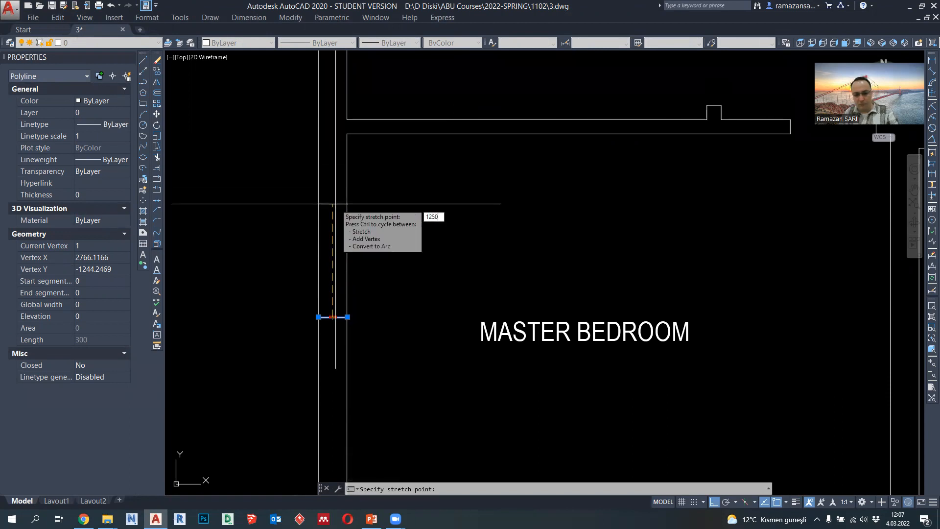
pyautogui.write('50')
pyautogui.press('Return')
# - Copy the short line in the master bedroom's exterior side wall 2500 units downward to mark the window's lower edge
pyautogui.click(157, 71)
pyautogui.click(227, 215)
pyautogui.write('2500')
pyautogui.press('Return')
pyautogui.scroll(-4, 232, 217)
pyautogui.press('Escape')
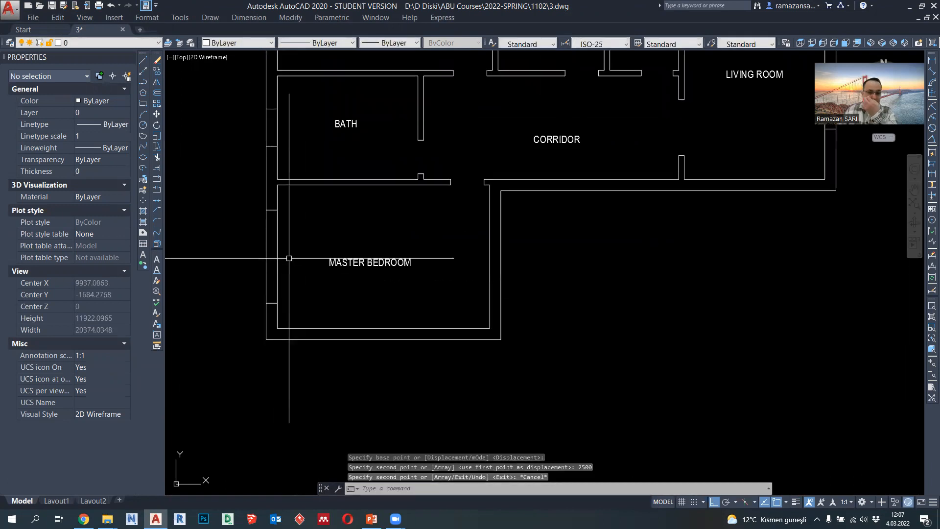
# - Draw a polyline straight across the corridor's exterior wall, starting at the outer corner where it meets the master bedroom wall
pyautogui.moveTo(354, 262); pyautogui.dragTo(363, 282, button='middle')
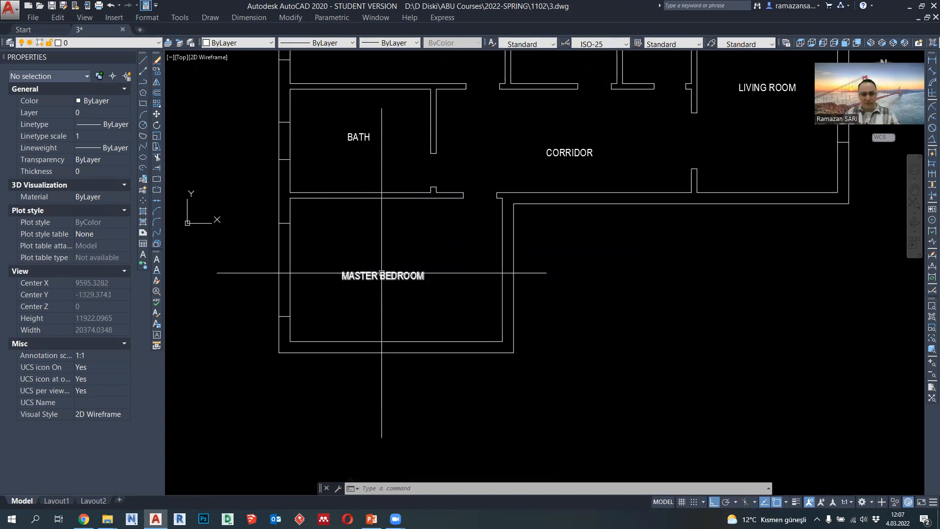
pyautogui.moveTo(247, 212); pyautogui.dragTo(257, 230, button='middle')
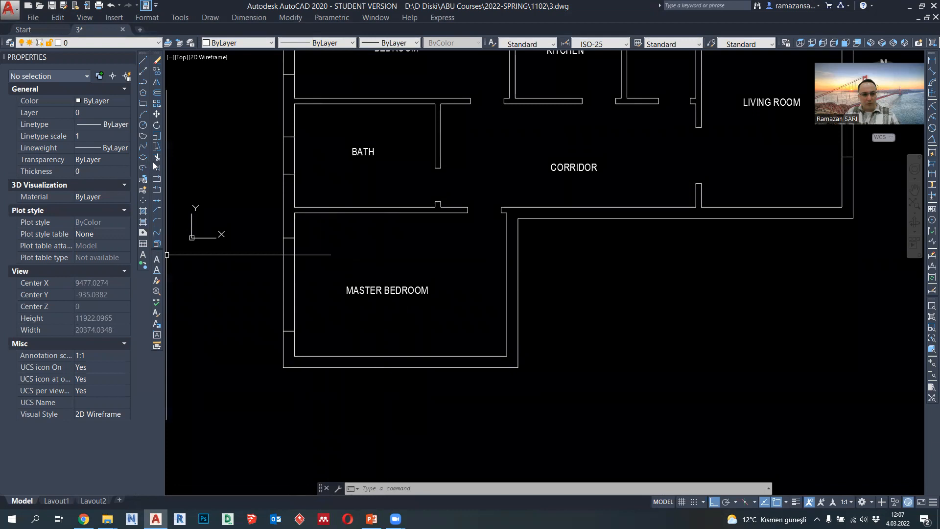
pyautogui.click(143, 82)
pyautogui.moveTo(656, 218); pyautogui.dragTo(611, 270, button='middle')
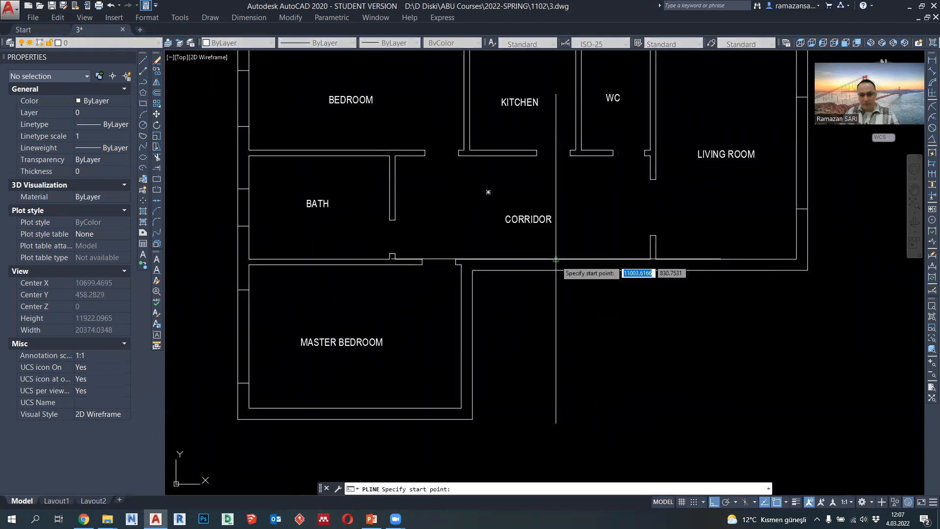
pyautogui.scroll(2, 556, 258)
pyautogui.scroll(-5, 524, 291)
pyautogui.scroll(5, 523, 291)
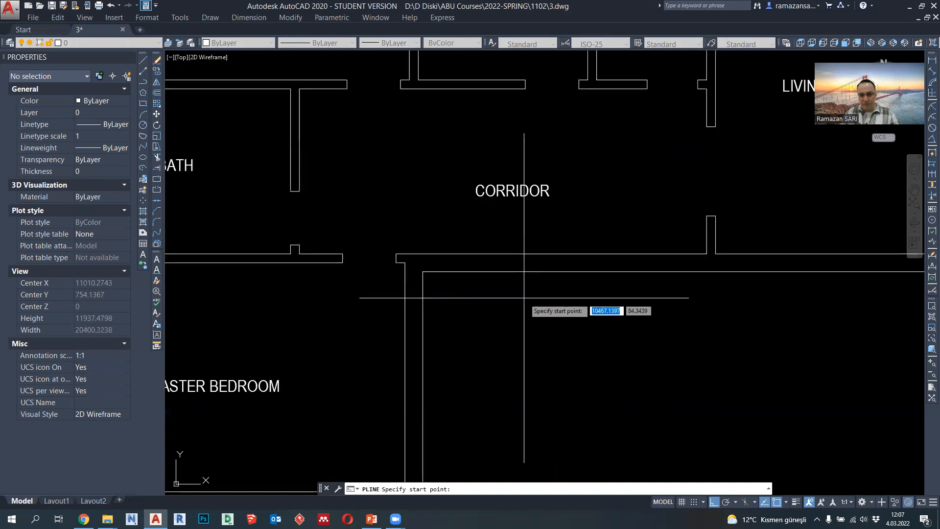
pyautogui.click(422, 273)
pyautogui.click(422, 254)
pyautogui.press('Escape')
# - Shift the short line across the corridor's exterior wall 750 units to the right, away from the master bedroom corner
pyautogui.scroll(4, 422, 263)
pyautogui.click(422, 264)
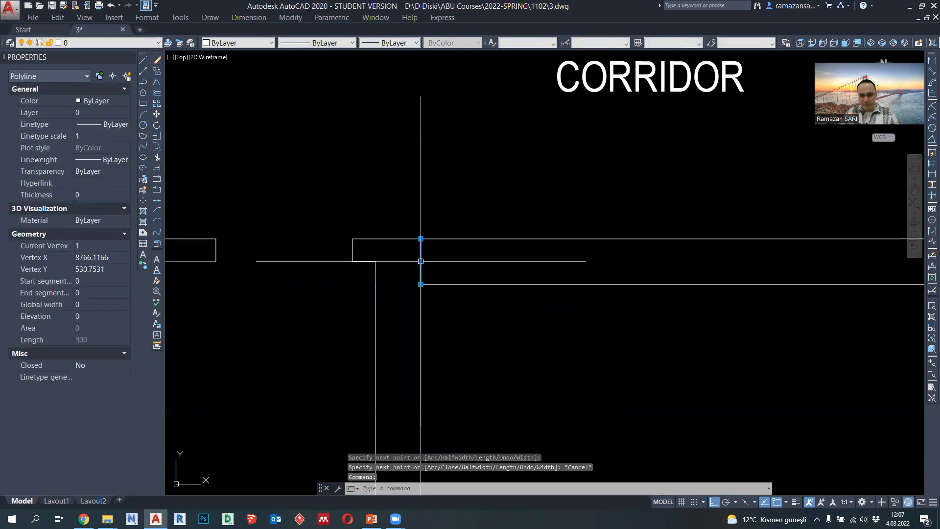
pyautogui.click(420, 261)
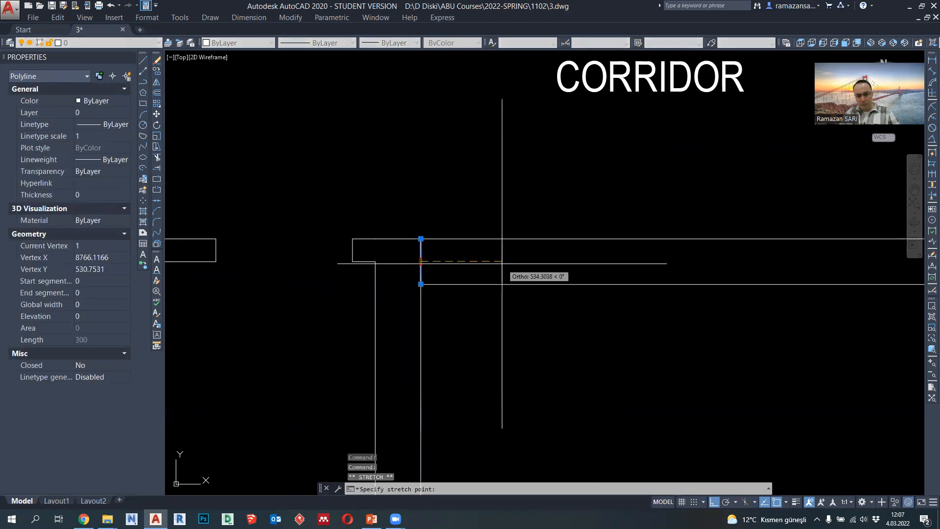
pyautogui.write('7')
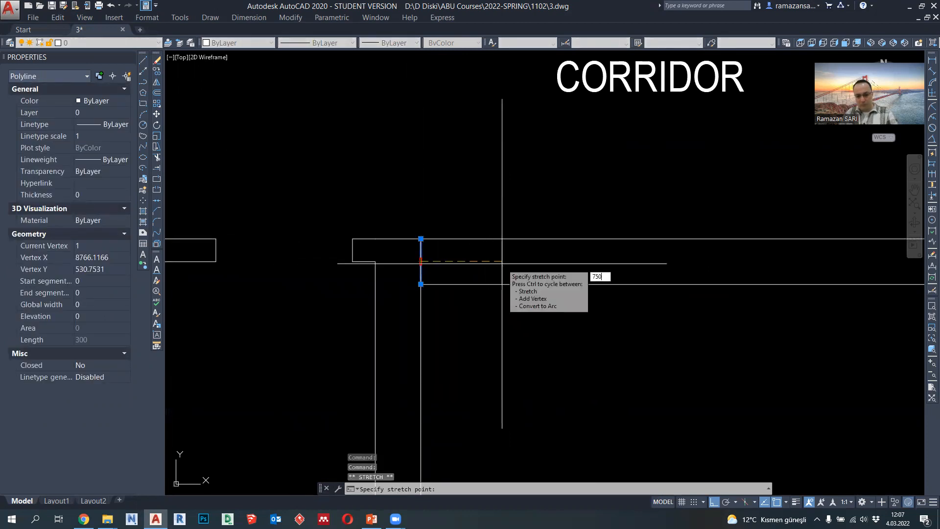
pyautogui.write('50')
pyautogui.press('Return')
# - Copy the short line in the corridor's exterior wall 1500 units to the right to mark the opening's other edge
pyautogui.scroll(-4, 491, 272)
pyautogui.click(158, 71)
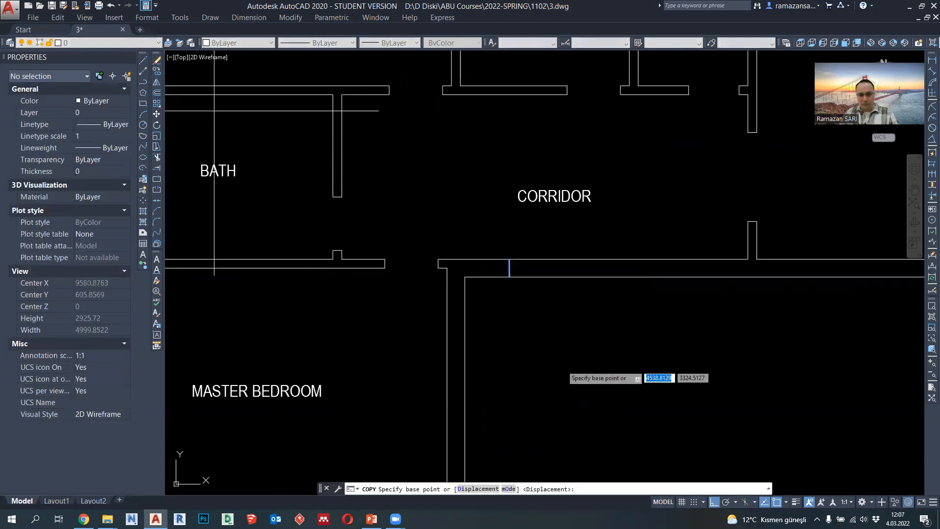
pyautogui.click(577, 371)
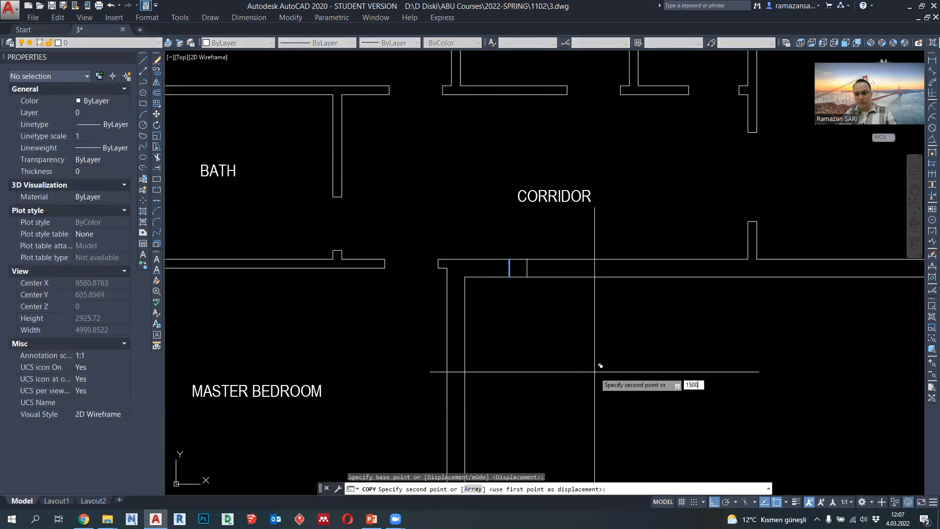
pyautogui.write('1500')
pyautogui.press('Return')
pyautogui.press('Escape')
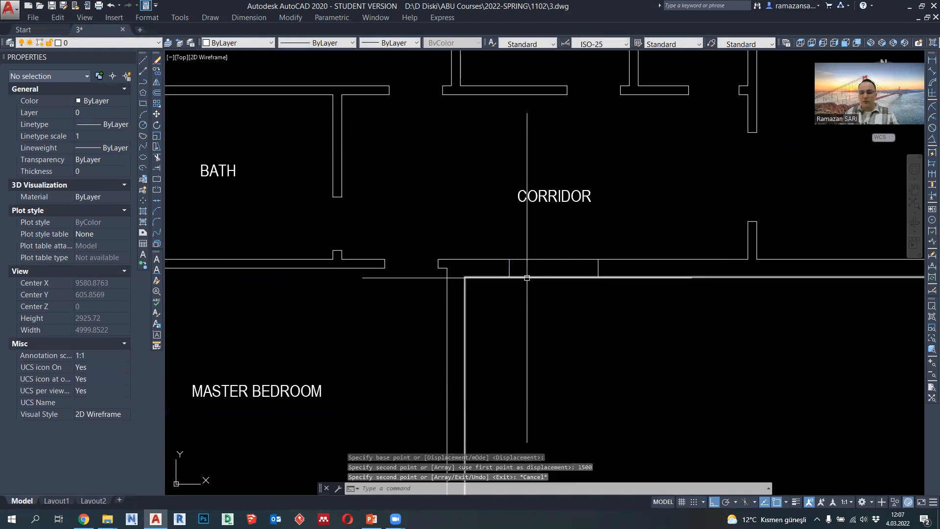
# - Trim the wall lines between the edge marks of the corridor's exterior opening and the master bedroom's window
pyautogui.scroll(-4, 539, 272)
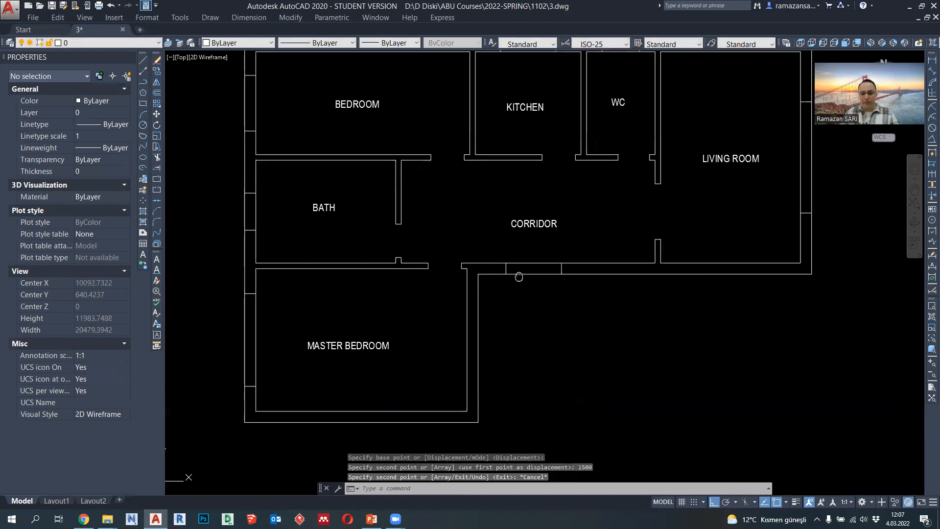
pyautogui.scroll(4, 518, 264)
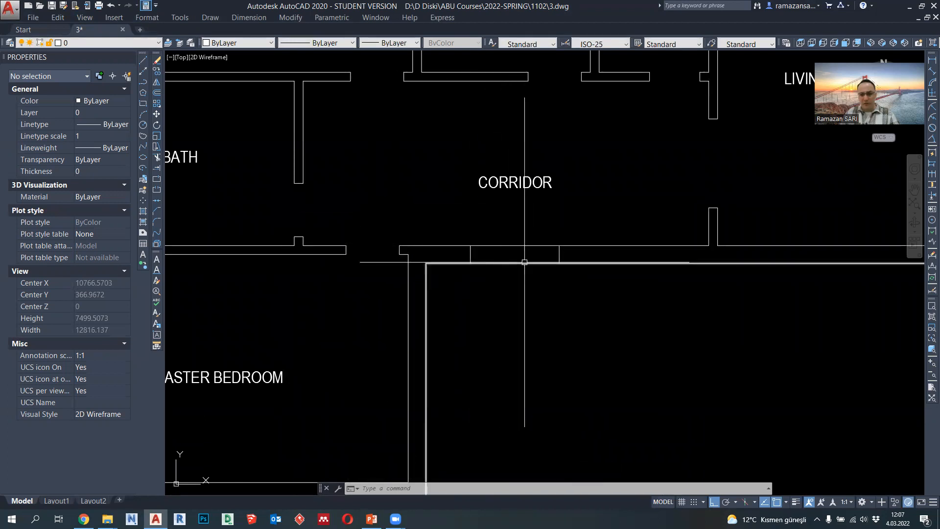
pyautogui.click(159, 162)
pyautogui.scroll(-2, 461, 276)
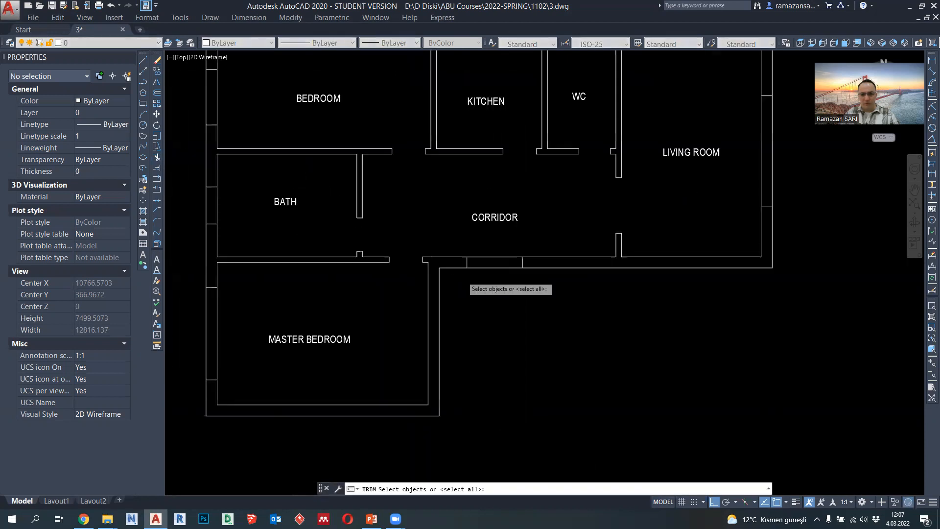
pyautogui.press('Return')
pyautogui.click(490, 289)
pyautogui.click(483, 255)
pyautogui.scroll(5, 323, 307)
pyautogui.click(313, 317)
pyautogui.click(189, 294)
pyautogui.scroll(-5, 312, 339)
# - Trim the wall lines between the window edge marks of the bedroom, bath, kitchen, WC and living room
pyautogui.scroll(2, 295, 205)
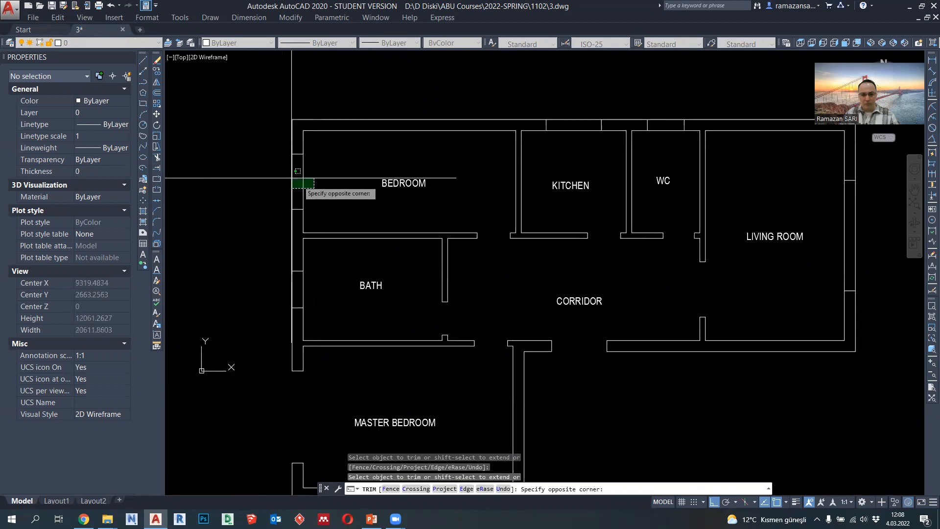
pyautogui.click(568, 142)
pyautogui.click(573, 109)
pyautogui.click(663, 142)
pyautogui.click(665, 101)
pyautogui.moveTo(691, 154); pyautogui.dragTo(583, 166, button='middle')
pyautogui.click(755, 241)
pyautogui.click(734, 263)
pyautogui.moveTo(715, 347); pyautogui.dragTo(720, 287, button='middle')
pyautogui.scroll(-2, 530, 320)
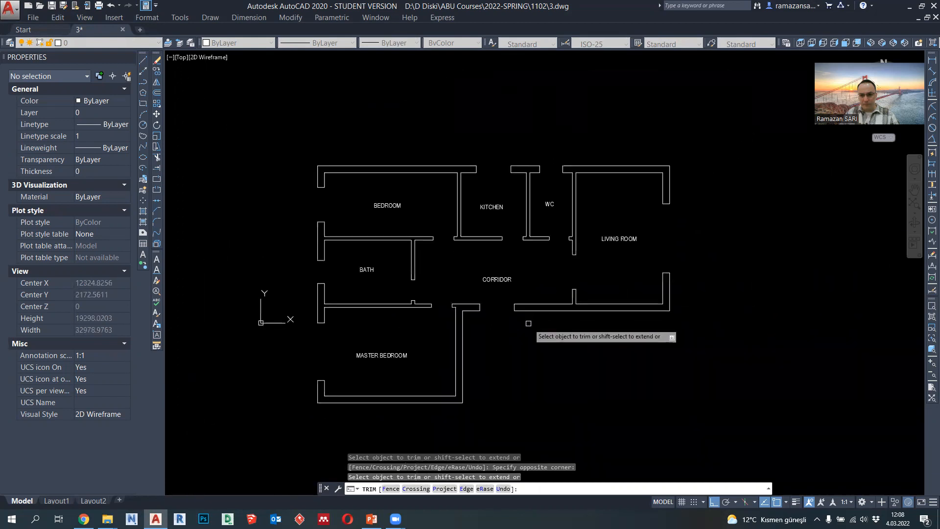
pyautogui.moveTo(528, 322); pyautogui.dragTo(585, 281, button='middle')
pyautogui.scroll(2, 476, 274)
pyautogui.scroll(-2, 476, 274)
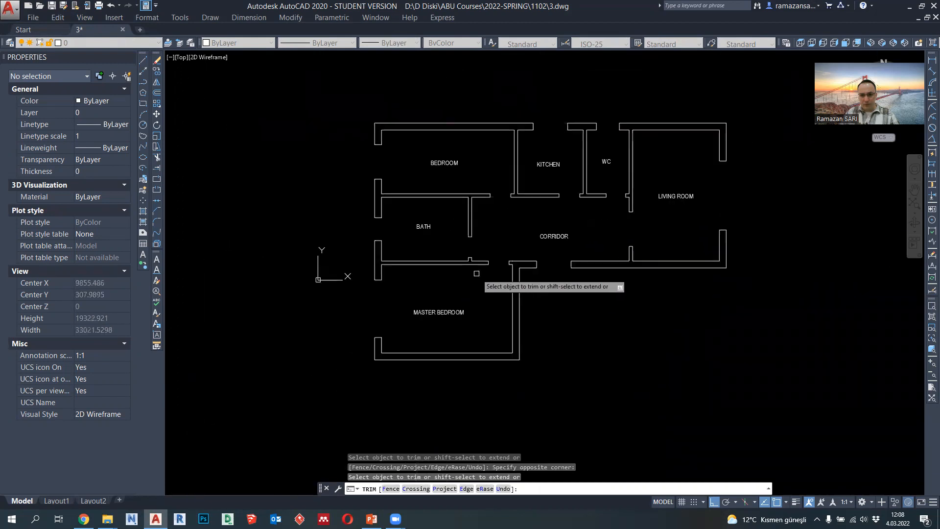
pyautogui.press('Escape')
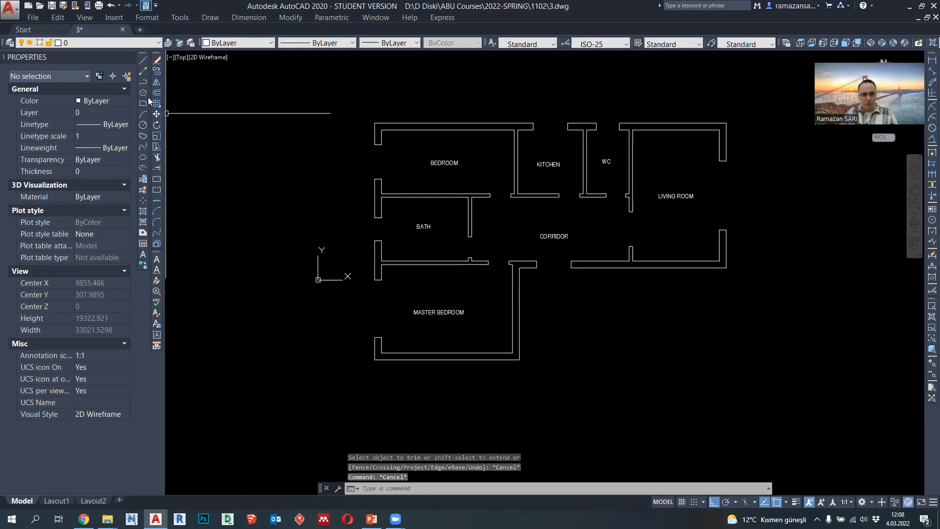
# - Set the lineweight of the short edge lines at all the exterior wall openings to 0.35 mm
pyautogui.click(351, 132)
pyautogui.click(387, 180)
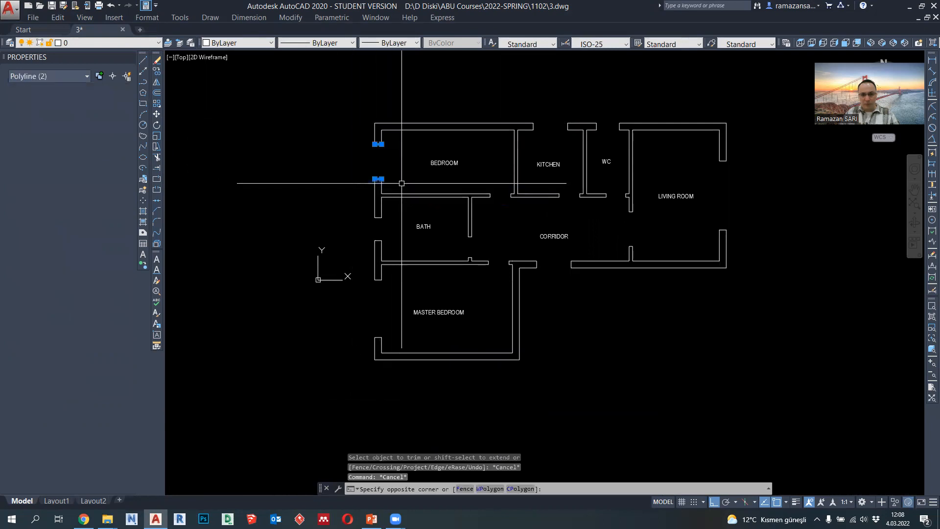
pyautogui.click(526, 105)
pyautogui.click(645, 134)
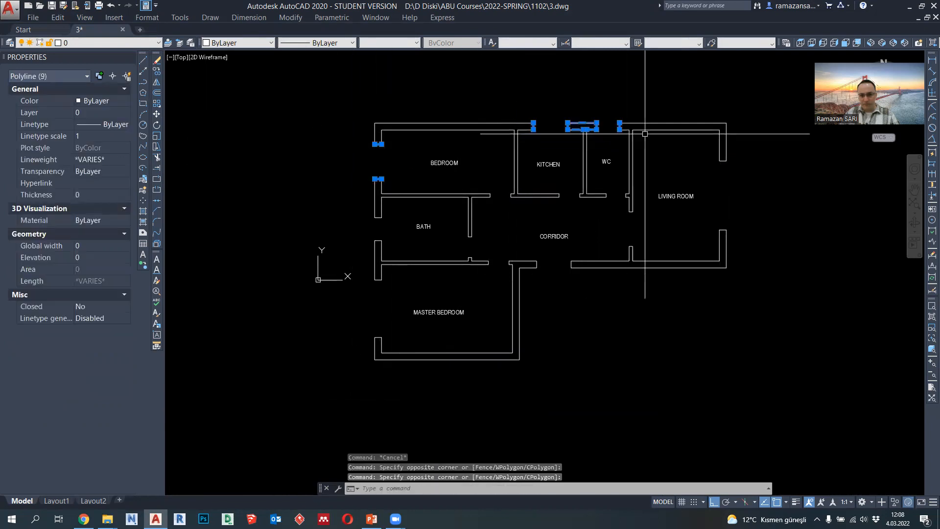
pyautogui.click(748, 237)
pyautogui.click(528, 248)
pyautogui.click(576, 286)
pyautogui.click(366, 273)
pyautogui.click(390, 343)
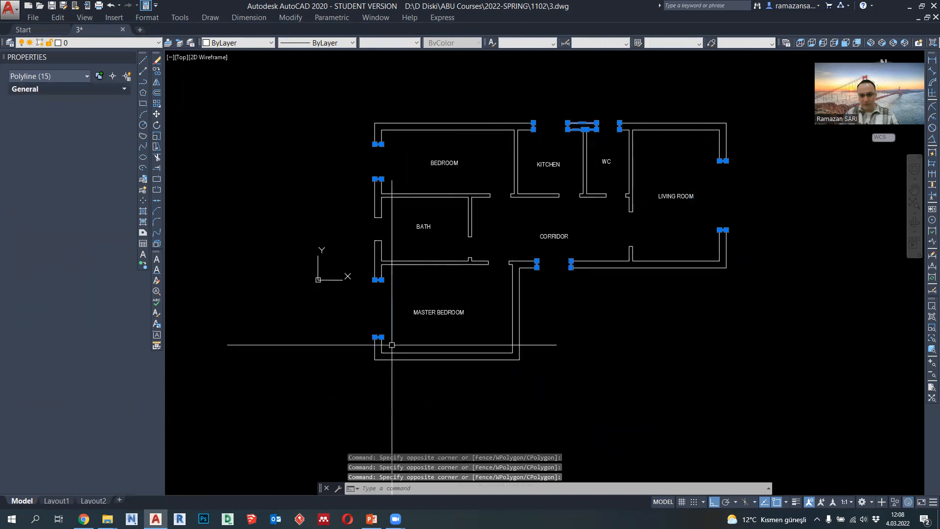
pyautogui.click(364, 208)
pyautogui.click(392, 251)
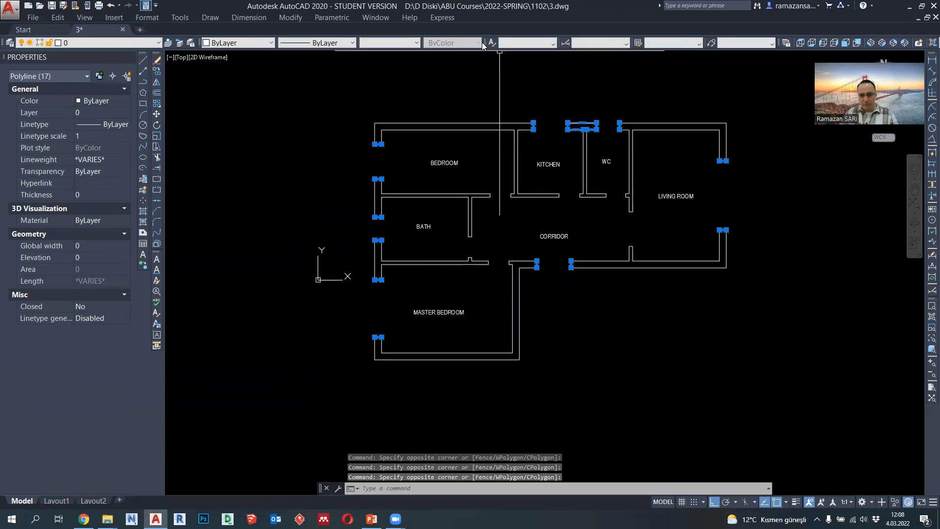
pyautogui.click(389, 43)
pyautogui.click(401, 154)
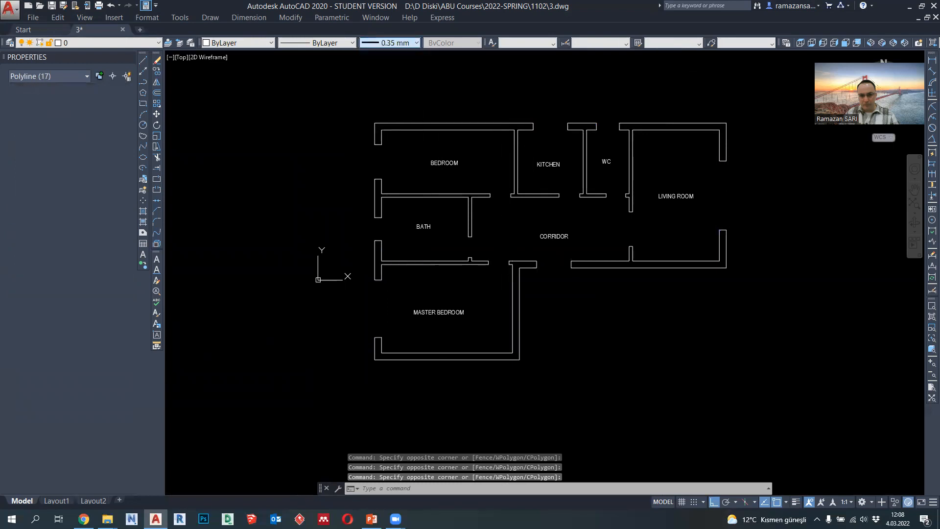
pyautogui.press('Escape')
pyautogui.scroll(2, 379, 187)
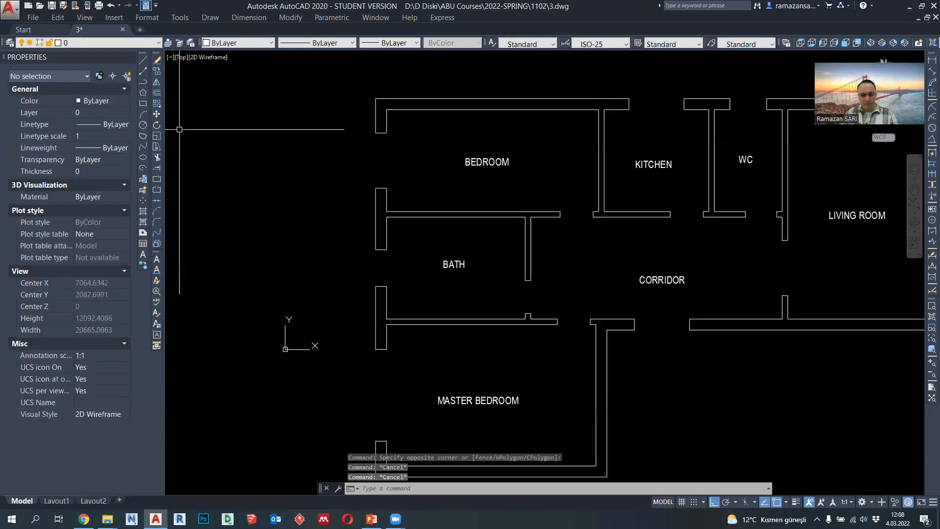
pyautogui.scroll(-2, 392, 233)
pyautogui.moveTo(487, 258); pyautogui.dragTo(465, 239, button='middle')
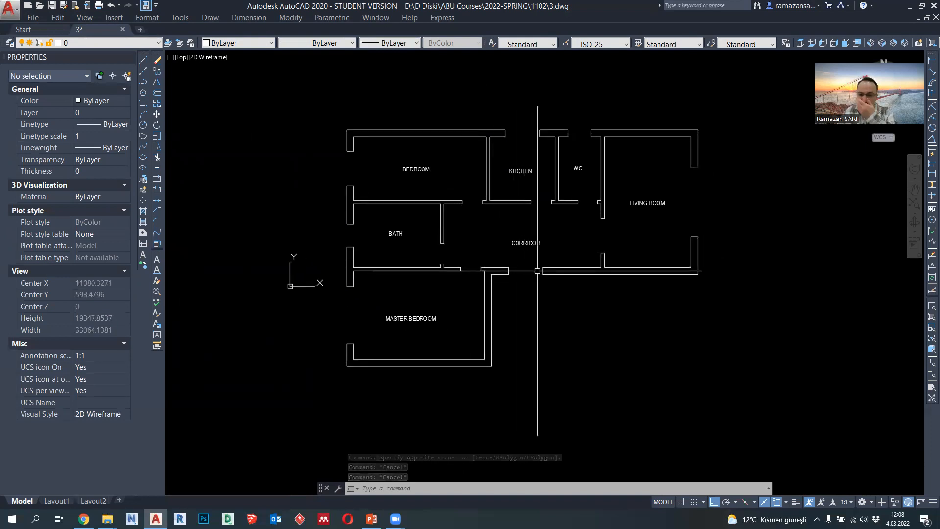
pyautogui.scroll(2, 442, 224)
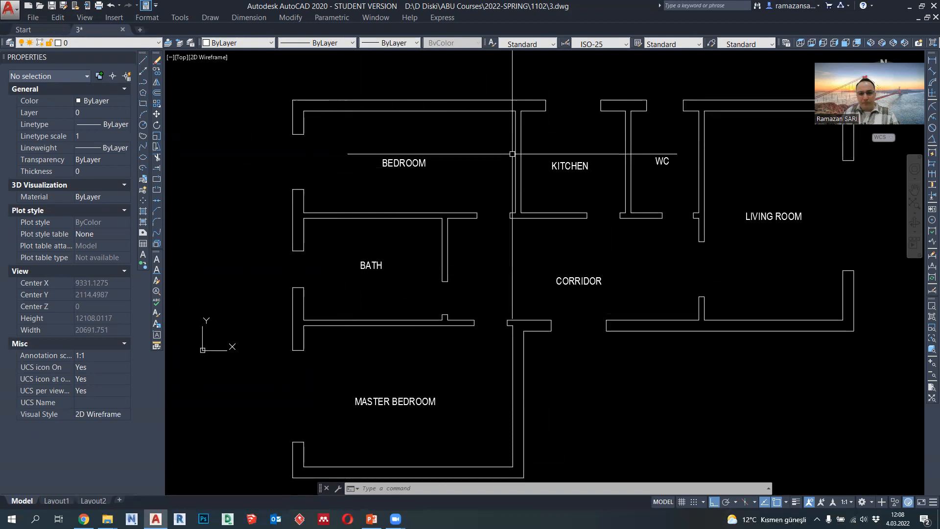
# - Draw the WC door leaf as a closed 800 by 50 polyline rising from the opening's edge beside the living room wall
pyautogui.moveTo(513, 154); pyautogui.dragTo(505, 165, button='middle')
pyautogui.moveTo(573, 199); pyautogui.dragTo(483, 201, button='middle')
pyautogui.moveTo(577, 201); pyautogui.dragTo(470, 217, button='middle')
pyautogui.click(143, 82)
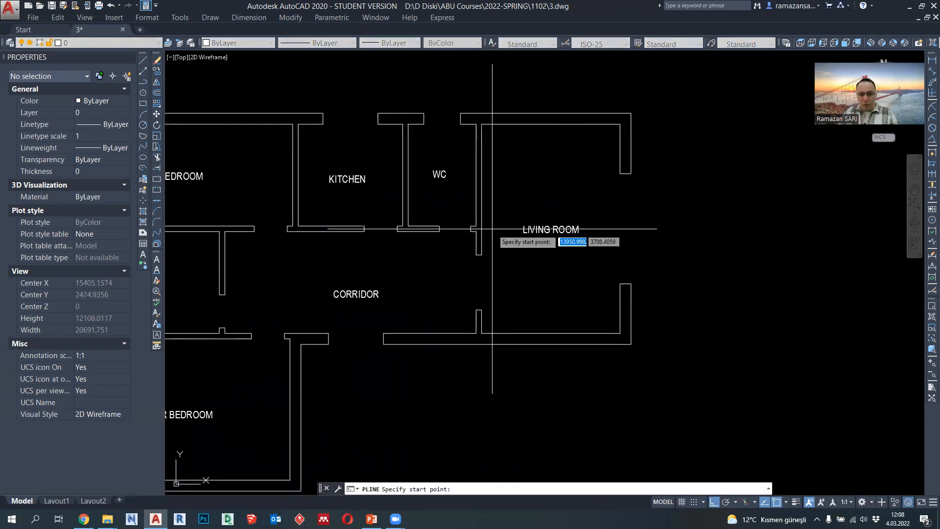
pyautogui.moveTo(469, 254); pyautogui.dragTo(417, 240, button='middle')
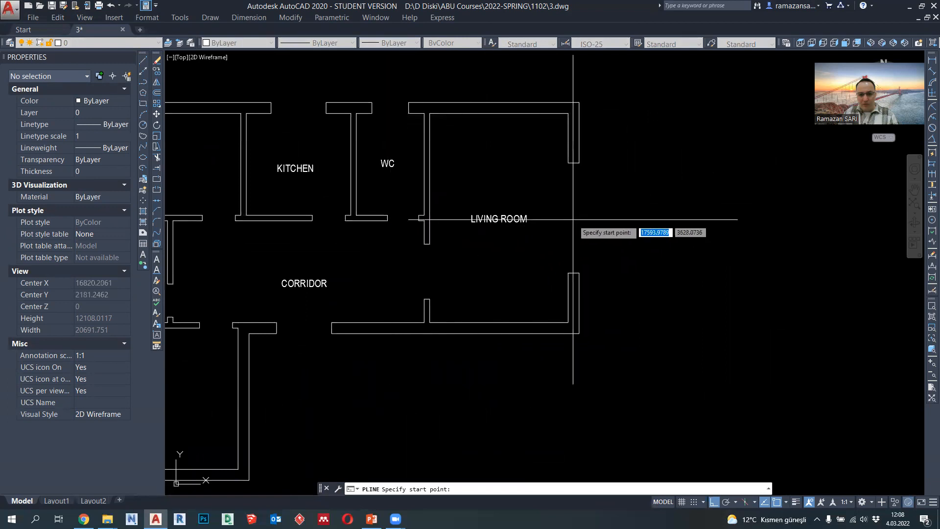
pyautogui.scroll(4, 392, 209)
pyautogui.scroll(4, 392, 209)
pyautogui.moveTo(556, 243); pyautogui.dragTo(601, 257, button='middle')
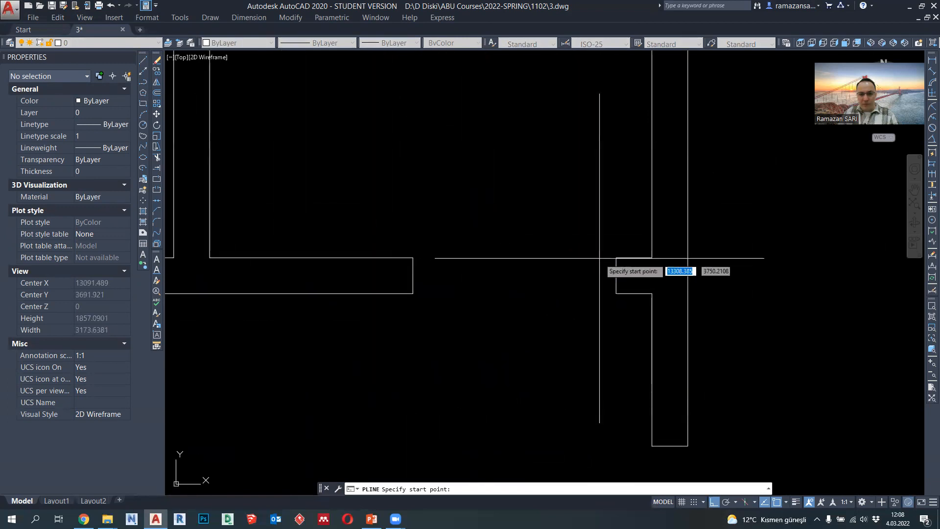
pyautogui.click(616, 257)
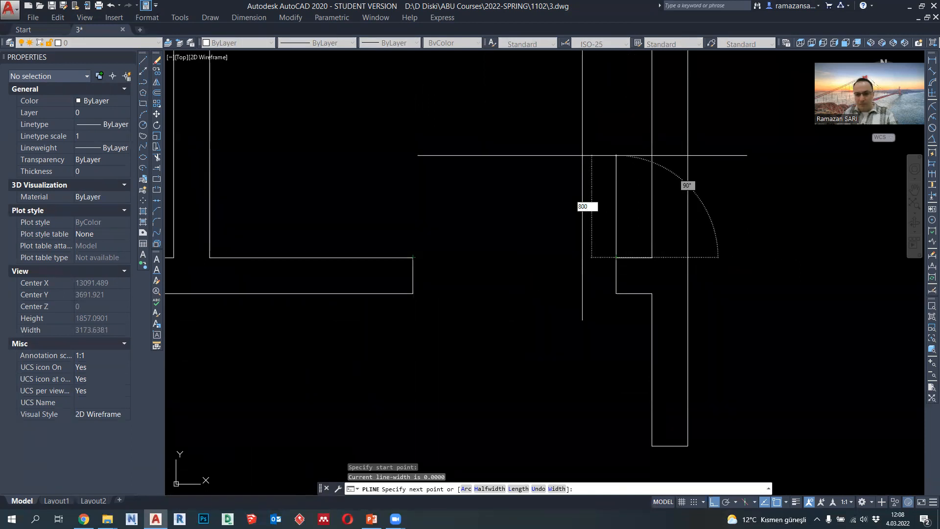
pyautogui.press('Return')
pyautogui.moveTo(548, 160); pyautogui.dragTo(542, 212, button='middle')
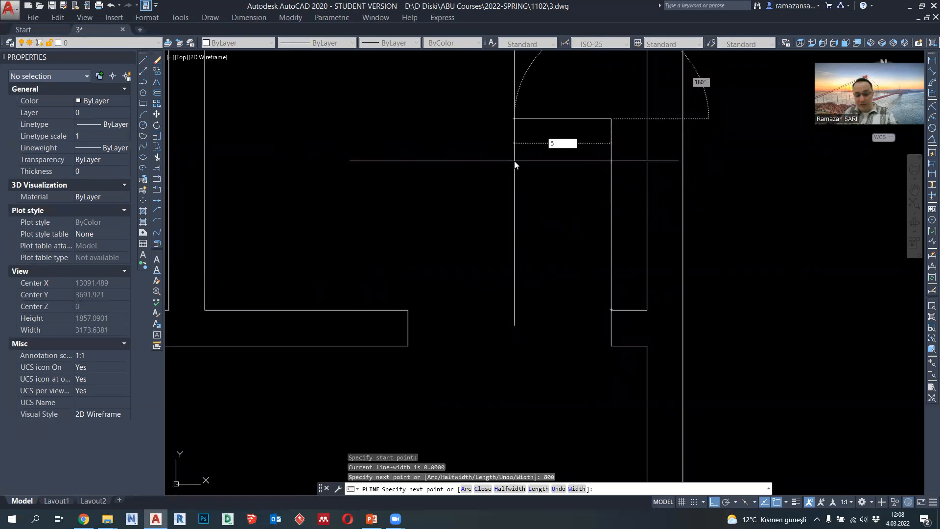
pyautogui.press('Return')
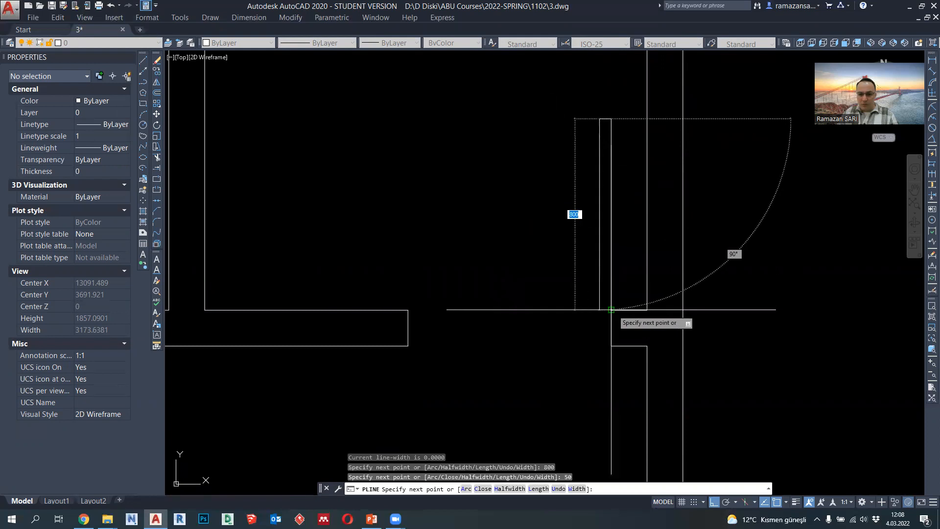
pyautogui.click(599, 309)
pyautogui.click(611, 310)
pyautogui.press('Escape')
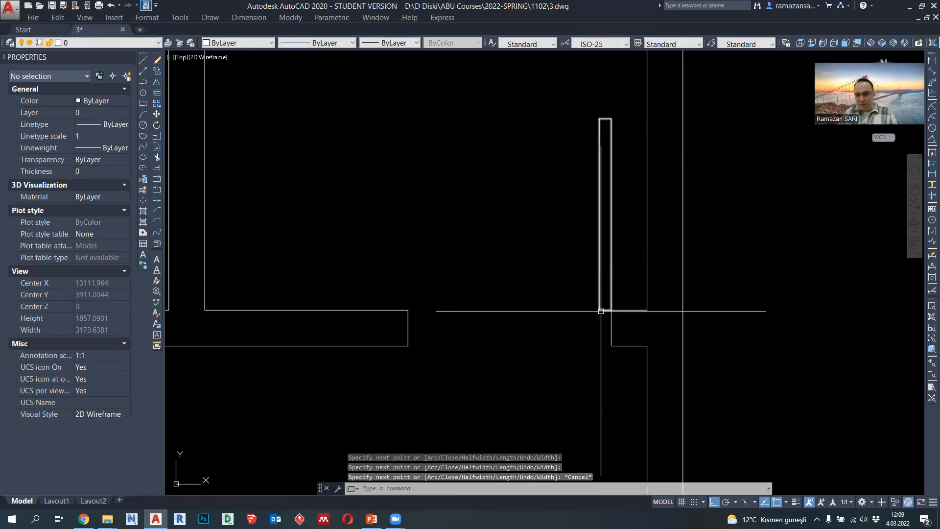
# - Draw an 800-radius circle centred on the WC door leaf's inner base corner, reaching the opening's opposite edge
pyautogui.click(143, 125)
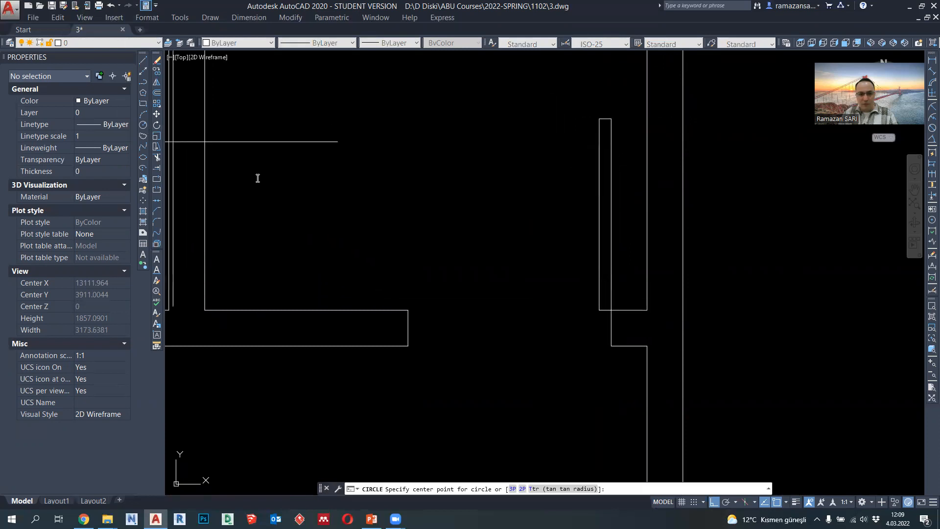
pyautogui.click(599, 310)
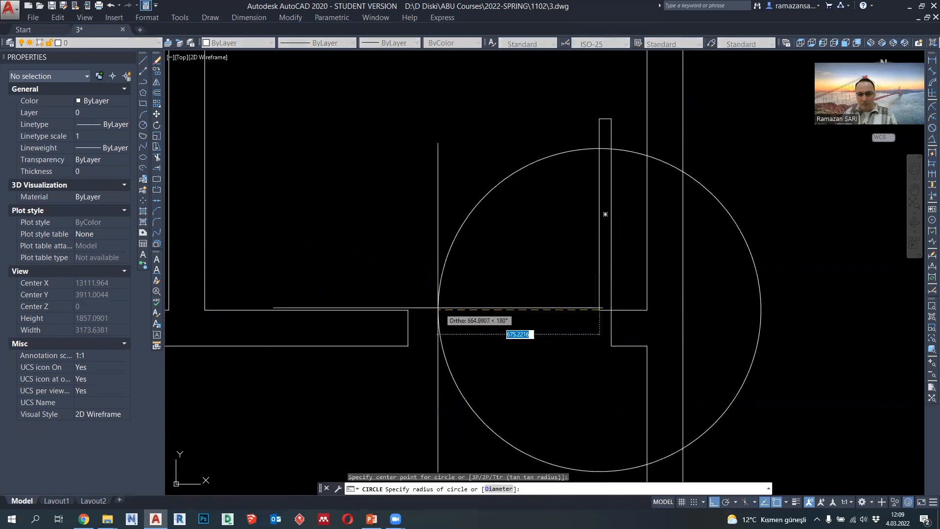
pyautogui.click(408, 310)
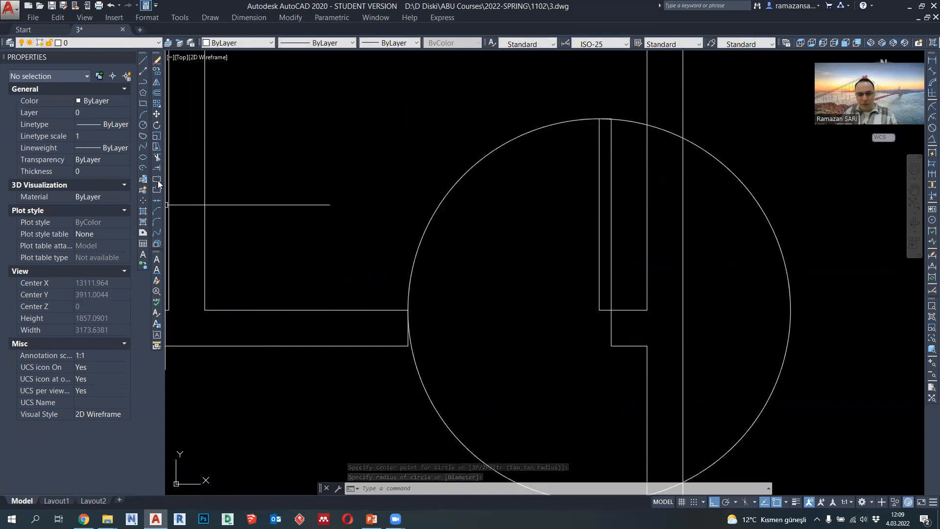
# - Trim the WC door circle and erase its leftover part to leave only the quarter swing arc across the opening
pyautogui.click(157, 157)
pyautogui.scroll(10, 607, 125)
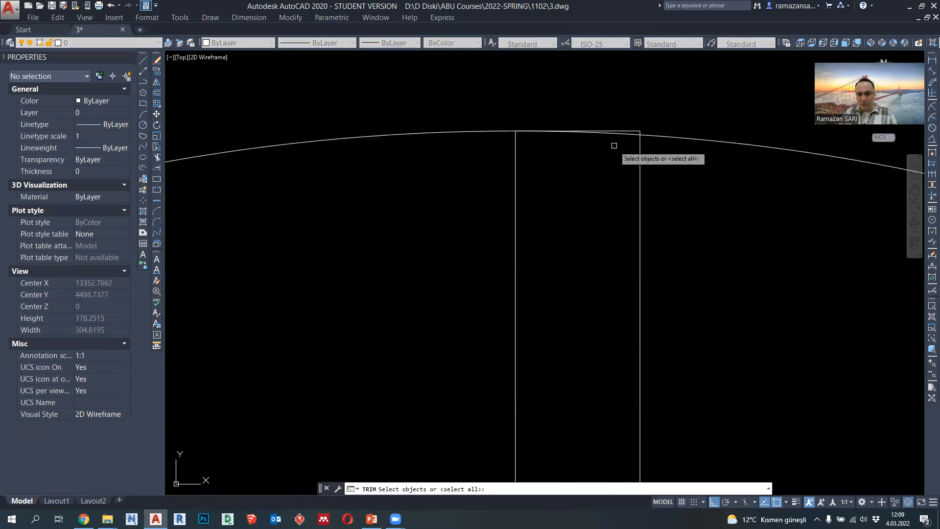
pyautogui.press('Return')
pyautogui.scroll(-12, 585, 150)
pyautogui.click(477, 308)
pyautogui.press('Escape')
pyautogui.click(676, 337)
pyautogui.press('Delete')
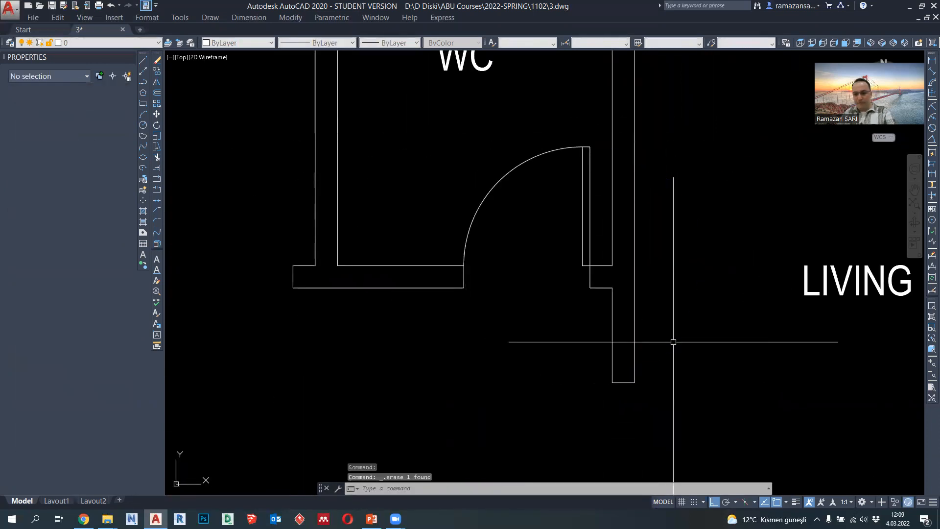
# - Set the lineweight of the WC door leaf and its swing arc to 0.18 mm
pyautogui.moveTo(548, 197); pyautogui.dragTo(561, 231, button='middle')
pyautogui.click(618, 241)
pyautogui.click(511, 205)
pyautogui.click(401, 43)
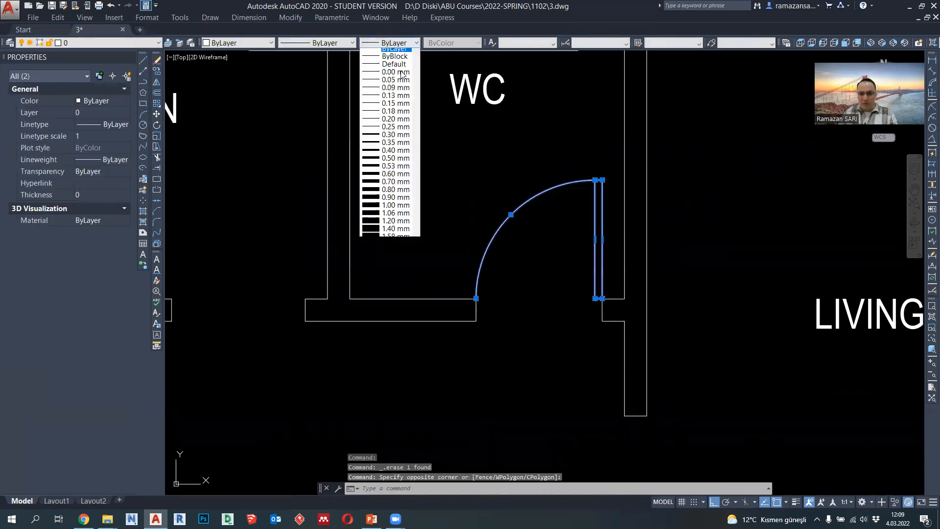
pyautogui.click(403, 124)
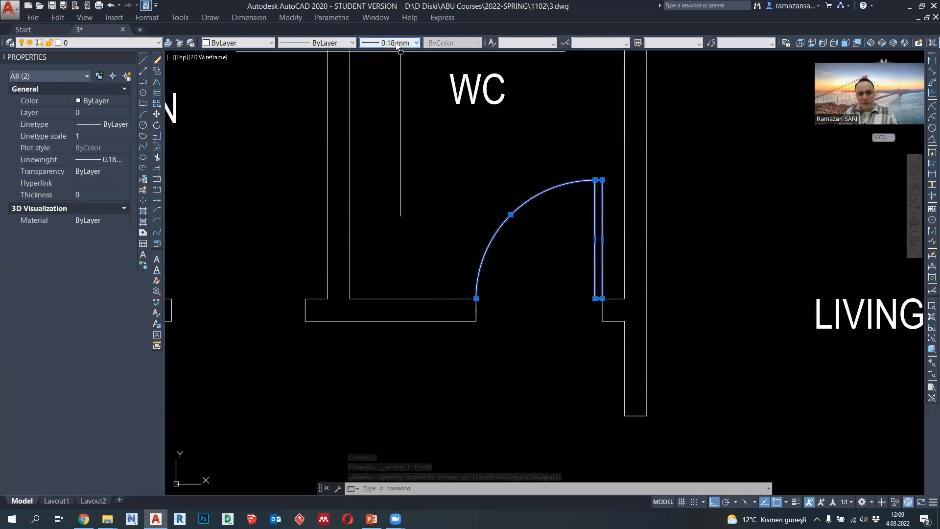
pyautogui.press('Escape')
# - Check the lineweight of the two wall lines between the kitchen and the WC
pyautogui.click(361, 216)
pyautogui.click(325, 204)
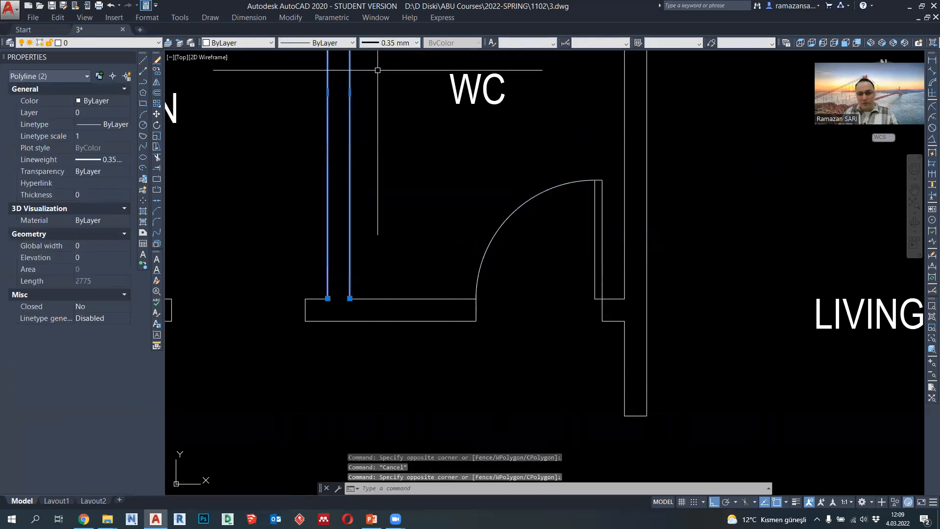
pyautogui.press('Escape')
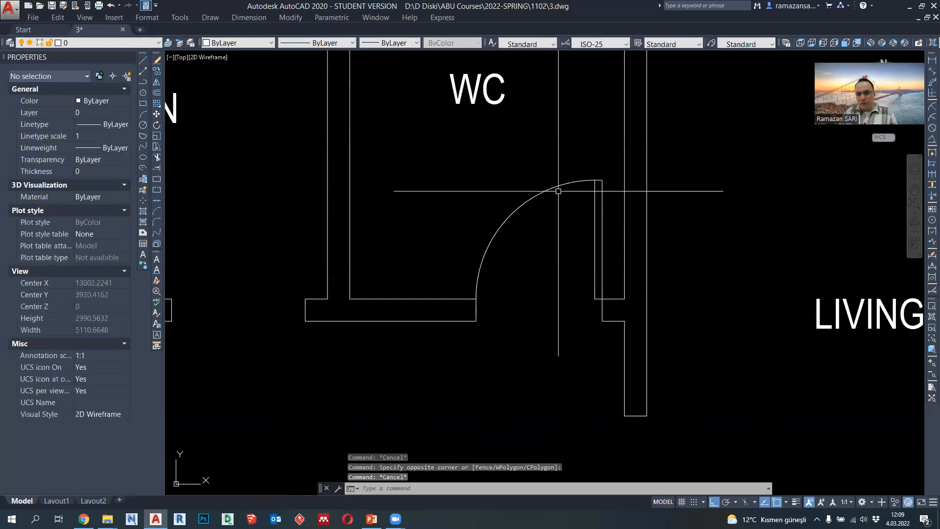
# - Reselect the WC door leaf and swing arc and reapply the 0.18 mm lineweight
pyautogui.click(608, 220)
pyautogui.click(561, 171)
pyautogui.click(404, 44)
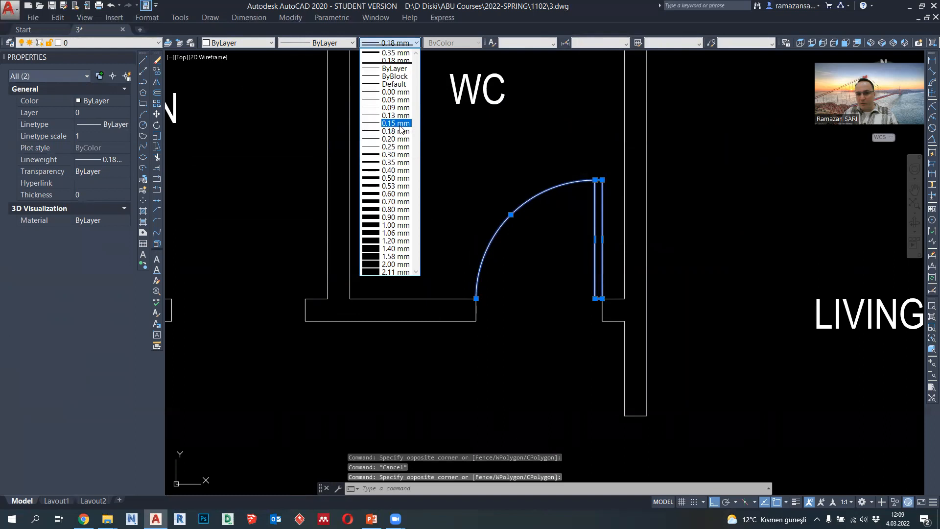
pyautogui.click(401, 130)
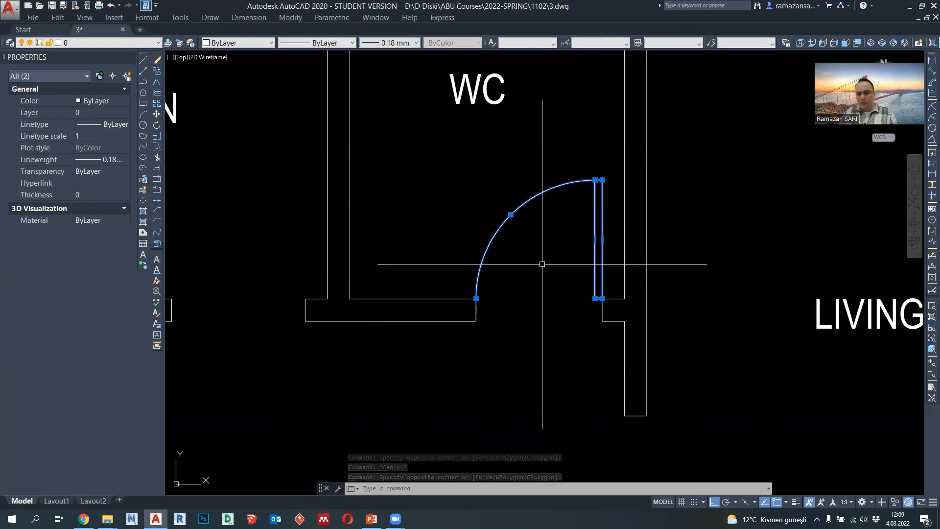
# - Replace the WC door leaf and arc with a block pasted in the same place, using the leaf's wall-side base corner as base point
pyautogui.moveTo(549, 266); pyautogui.dragTo(557, 267, button='middle')
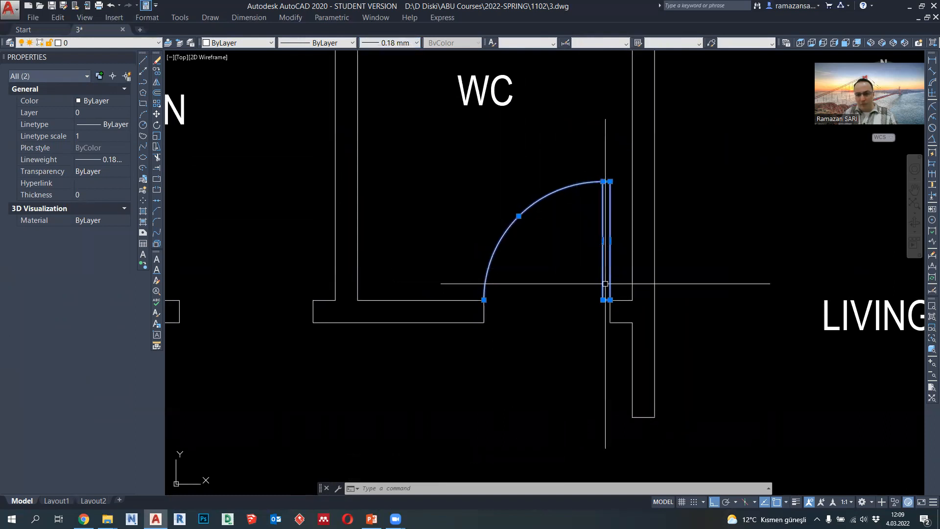
pyautogui.hotkey('ctrl', 'shift', 'c')
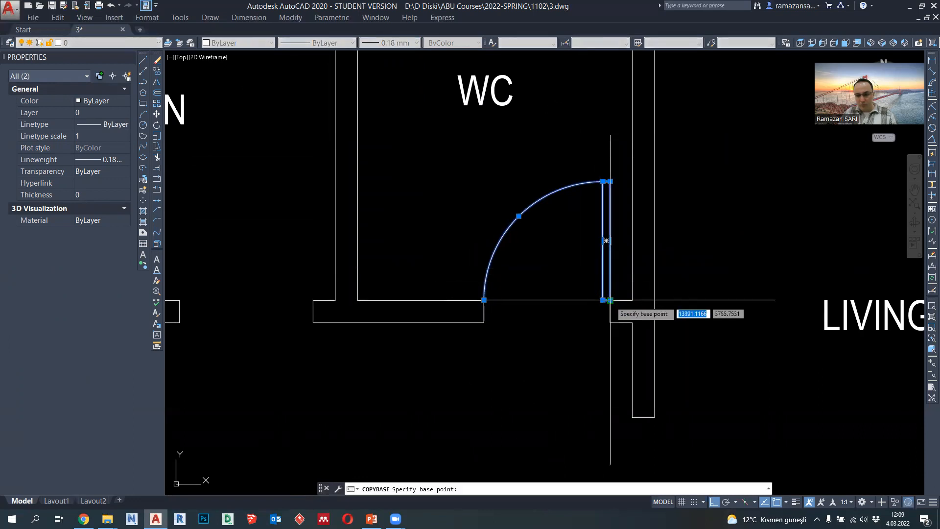
pyautogui.click(610, 301)
pyautogui.press('Delete')
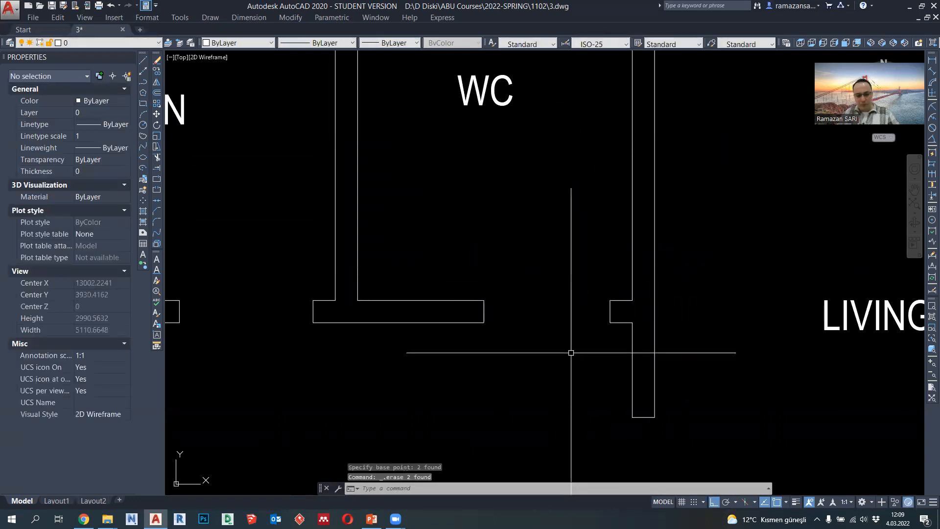
pyautogui.hotkey('ctrl', 'shift', 'v')
pyautogui.click(571, 352)
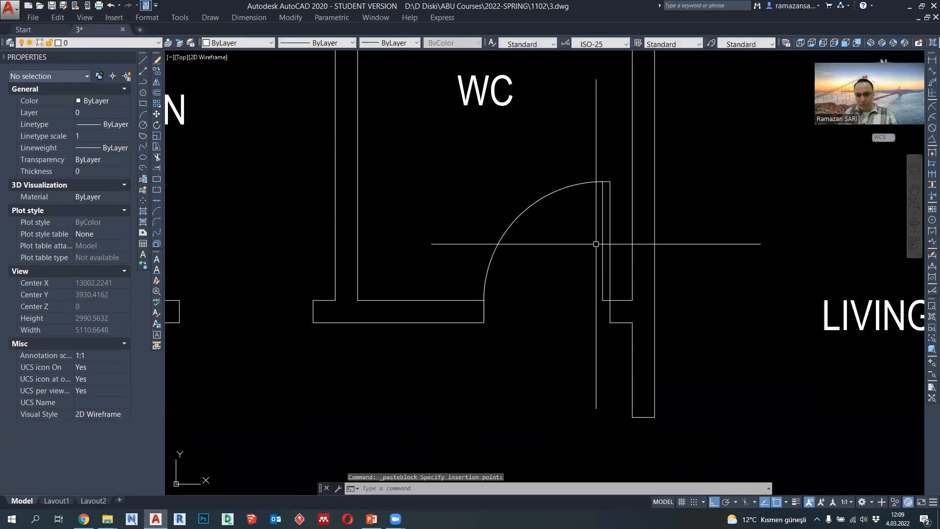
# - Draw the kitchen door leaf as a closed 850 by 50 polyline rising from the opening's edge beside the WC wall
pyautogui.scroll(-3, 331, 207)
pyautogui.click(143, 84)
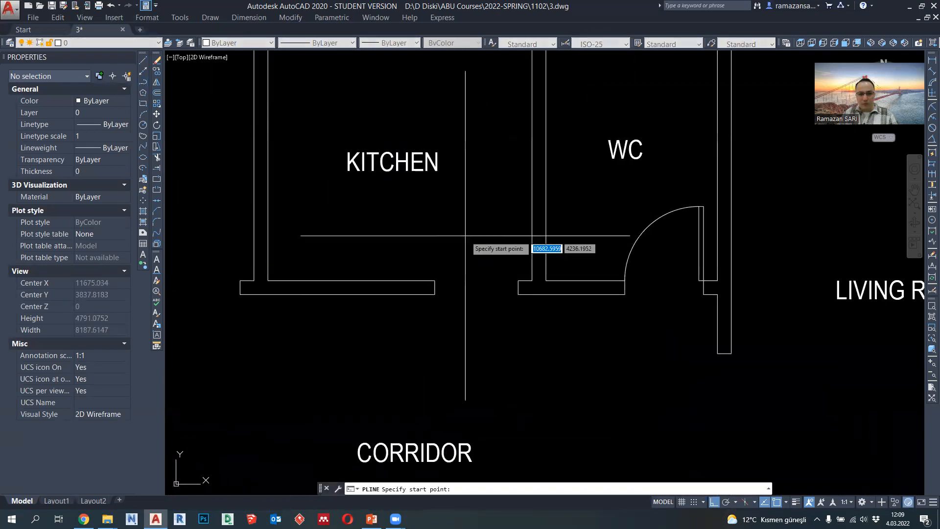
pyautogui.click(532, 280)
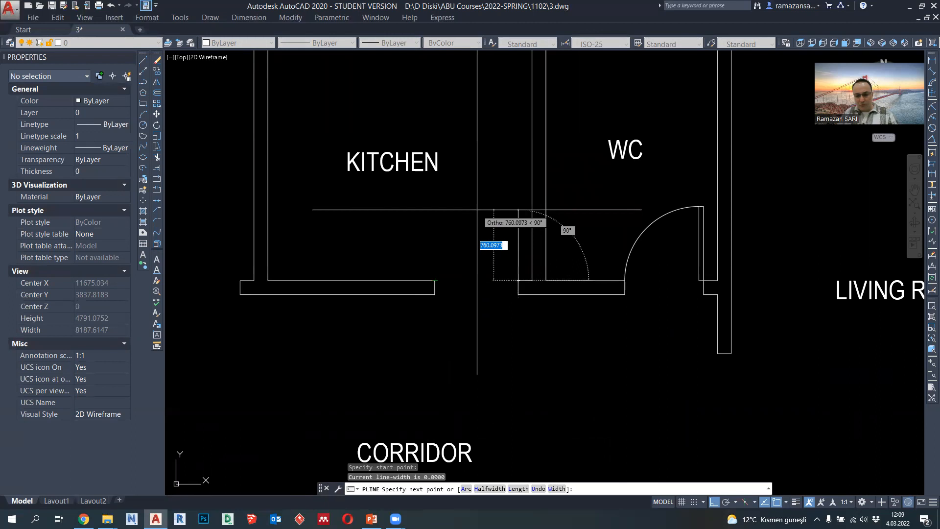
pyautogui.write('850')
pyautogui.press('Return')
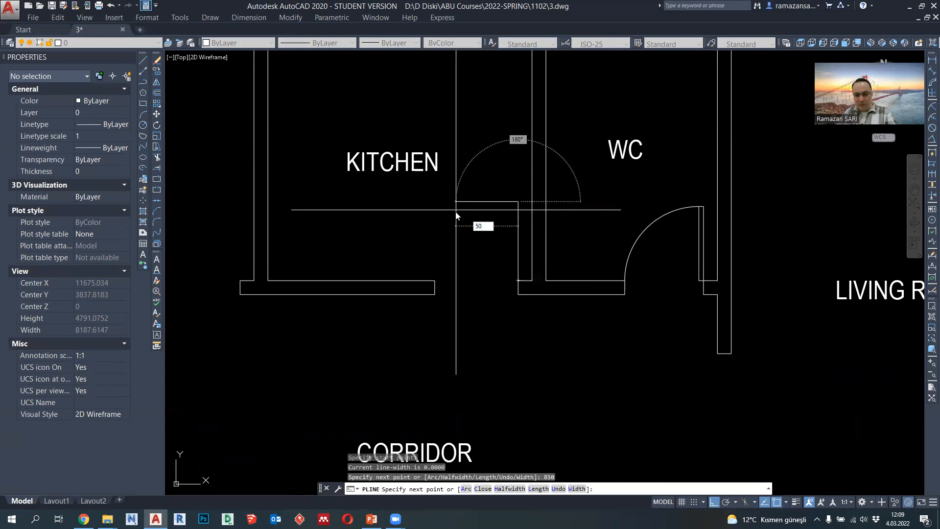
pyautogui.scroll(2, 478, 255)
pyautogui.press('Return')
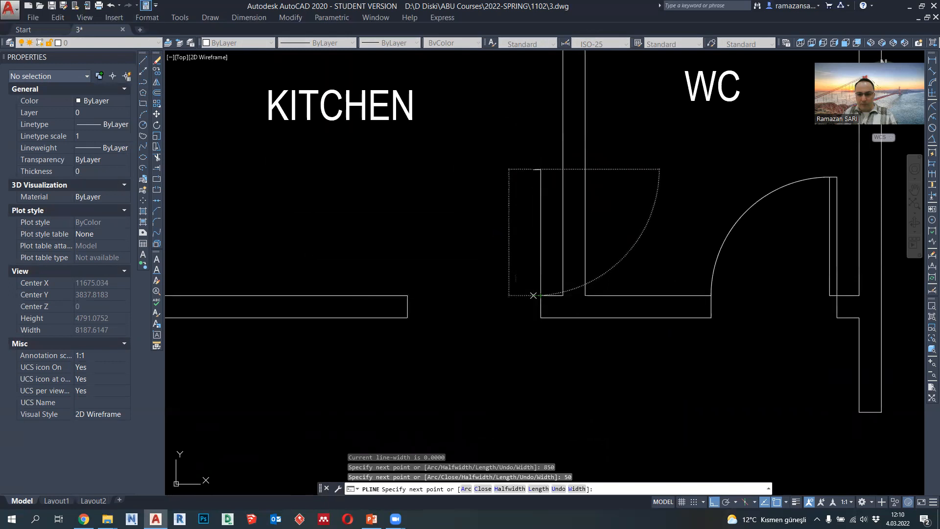
pyautogui.press('Escape')
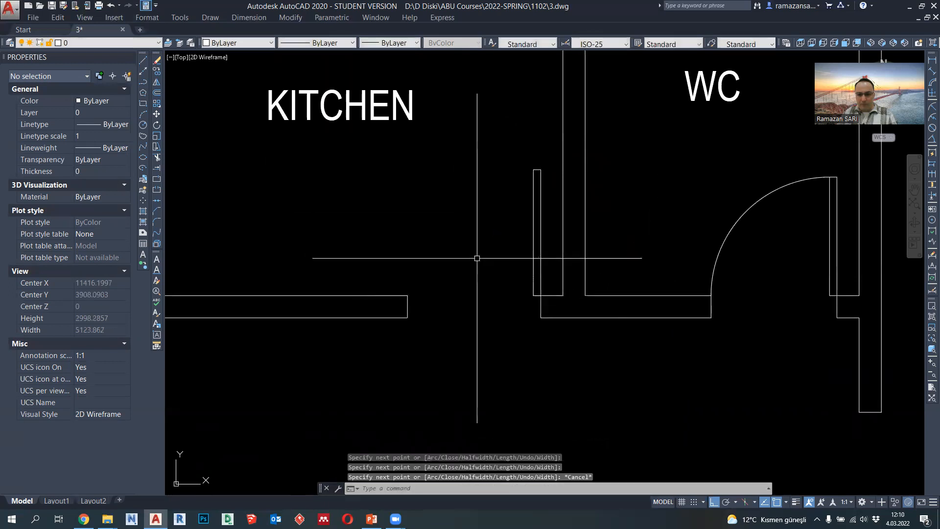
# - Draw a circle centred on the kitchen door leaf's inner base corner, reaching the opposite edge of the opening
pyautogui.click(145, 125)
pyautogui.click(533, 295)
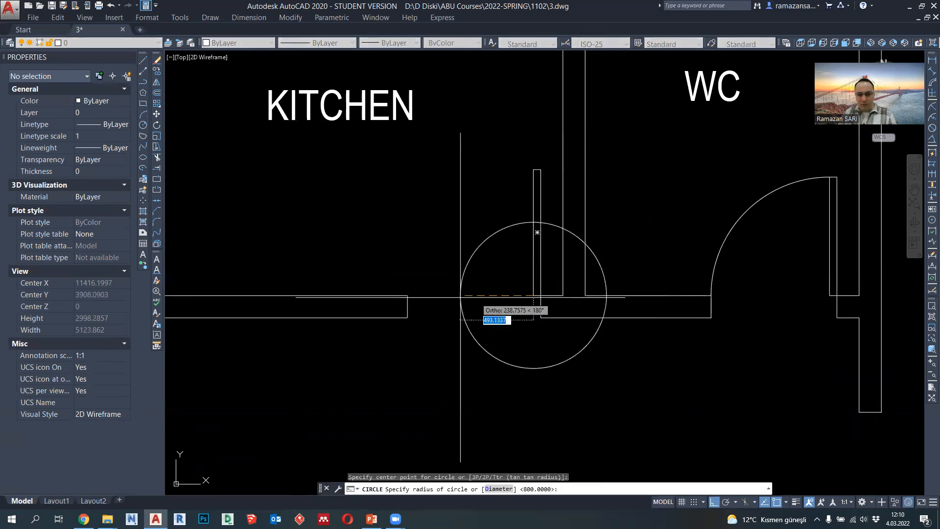
pyautogui.click(408, 296)
# - Trim the kitchen door circle and erase its leftover arc to leave only the quarter swing arc
pyautogui.click(157, 157)
pyautogui.press('Return')
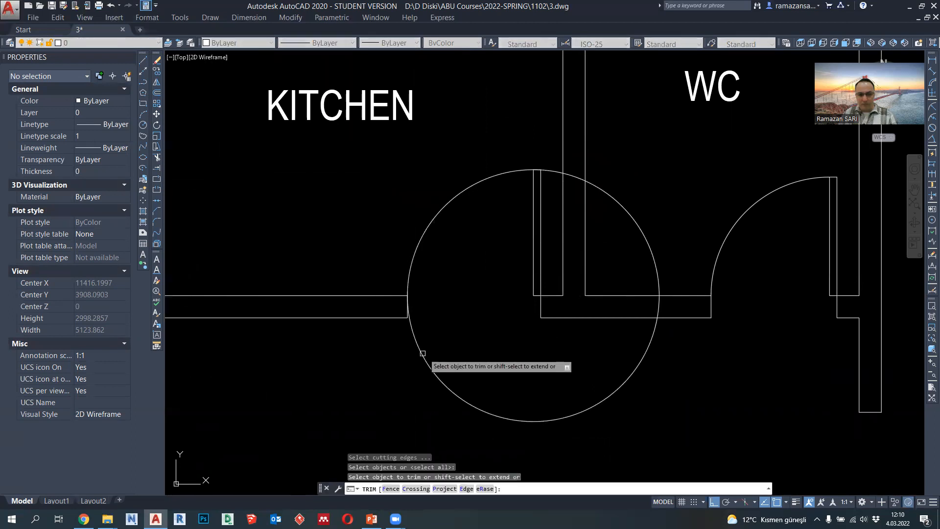
pyautogui.click(424, 357)
pyautogui.scroll(2, 561, 173)
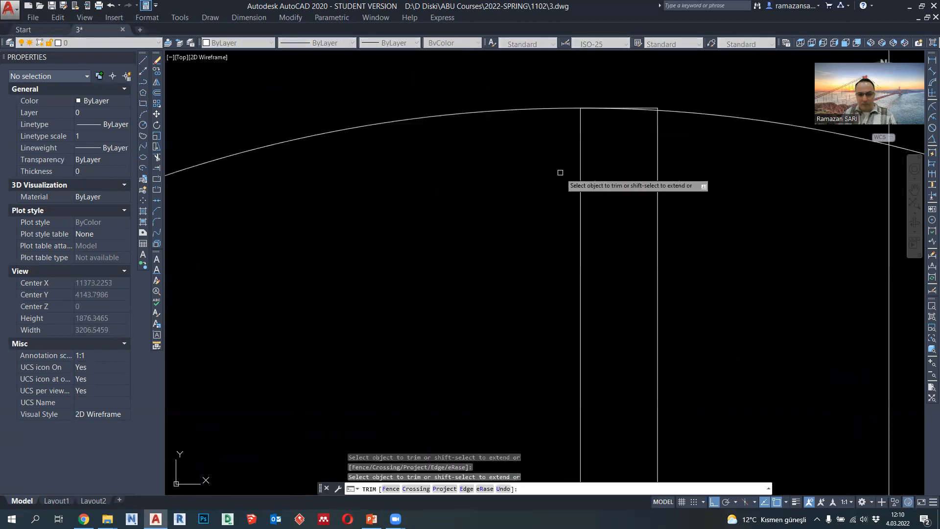
pyautogui.click(652, 112)
pyautogui.scroll(-4, 592, 148)
pyautogui.press('Escape')
pyautogui.click(630, 155)
pyautogui.click(619, 134)
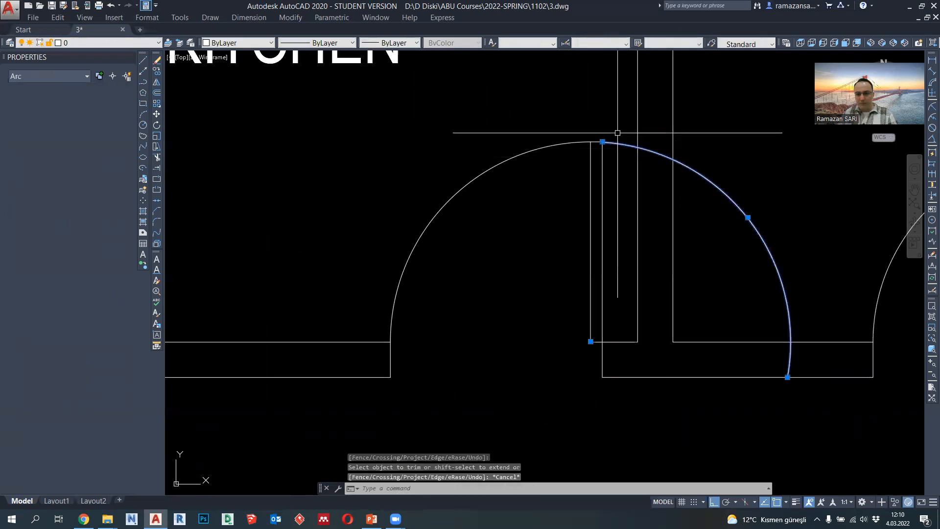
pyautogui.press('Delete')
# - Set the lineweight of the kitchen door leaf and swing arc to 0.18 mm
pyautogui.click(607, 211)
pyautogui.click(438, 58)
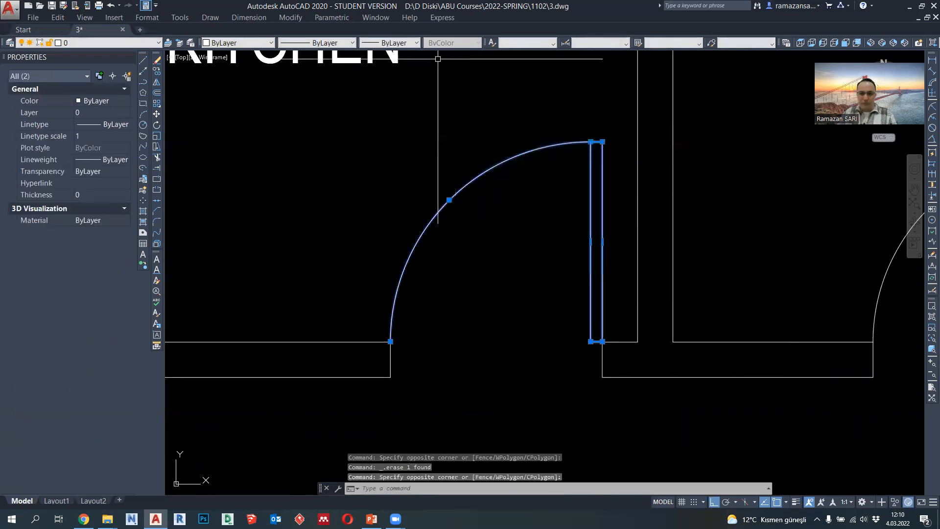
pyautogui.click(398, 123)
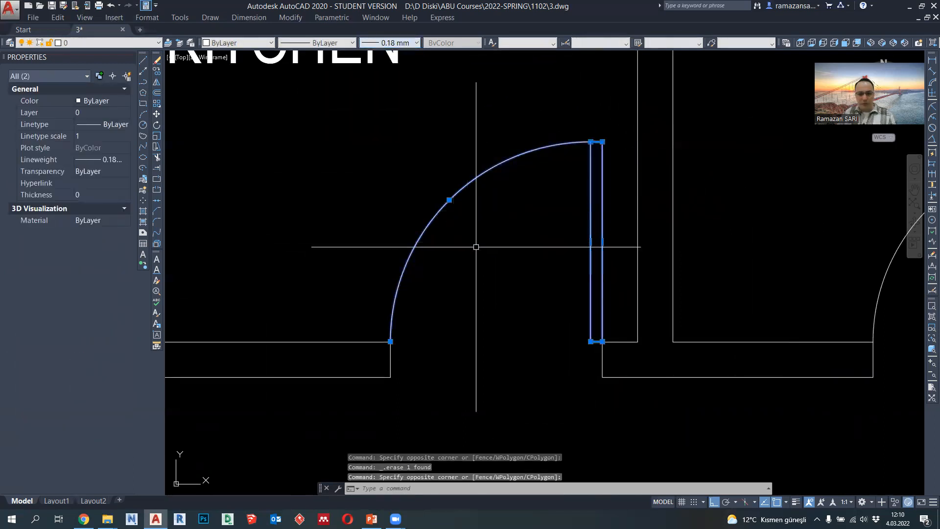
# - Replace the kitchen door leaf and arc with a block pasted in the same place, using the leaf's wall-side base corner as base point
pyautogui.hotkey('ctrl', 'shift', 'c')
pyautogui.click(596, 341)
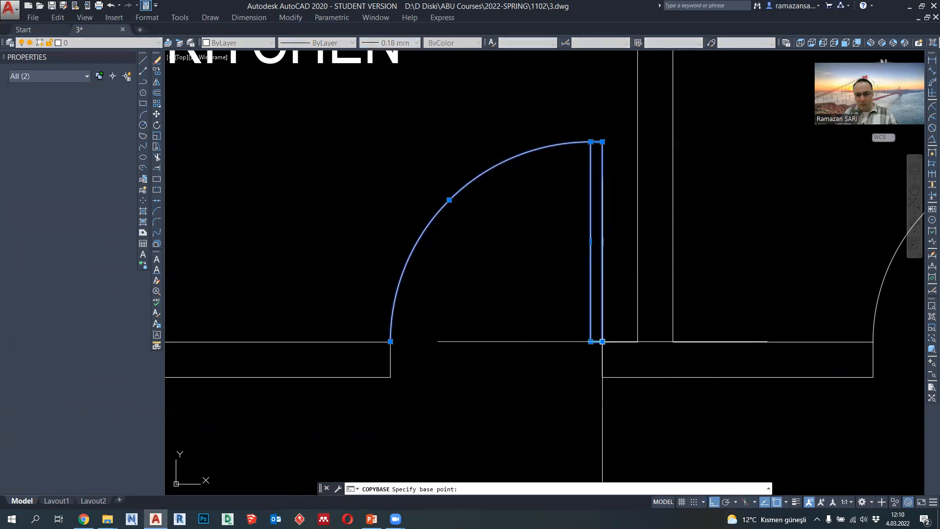
pyautogui.press('Delete')
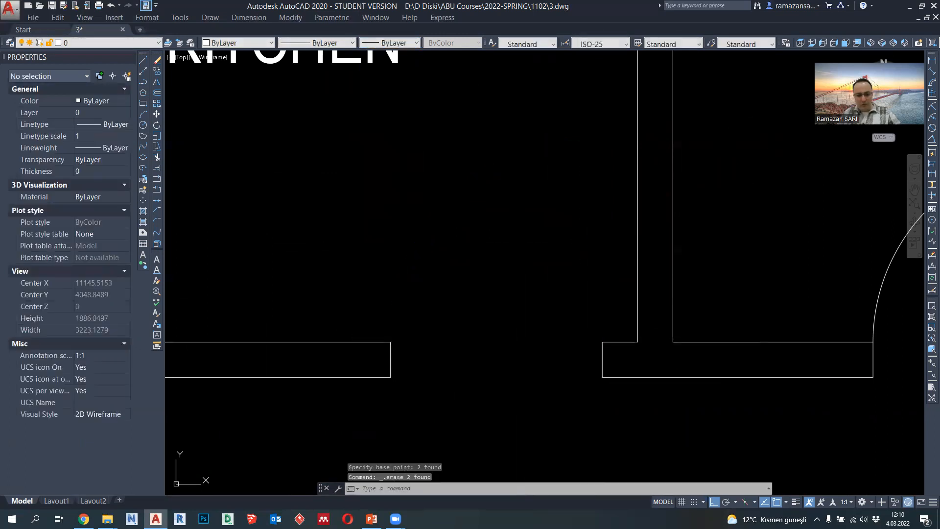
pyautogui.hotkey('ctrl', 'shift', 'v')
# - Copy the kitchen door block by its base corner to the kitchen-side corner of the bedroom opening and the upper corner of the bath opening
pyautogui.scroll(-5, 608, 348)
pyautogui.moveTo(513, 282); pyautogui.dragTo(582, 269, button='middle')
pyautogui.click(606, 254)
pyautogui.click(157, 71)
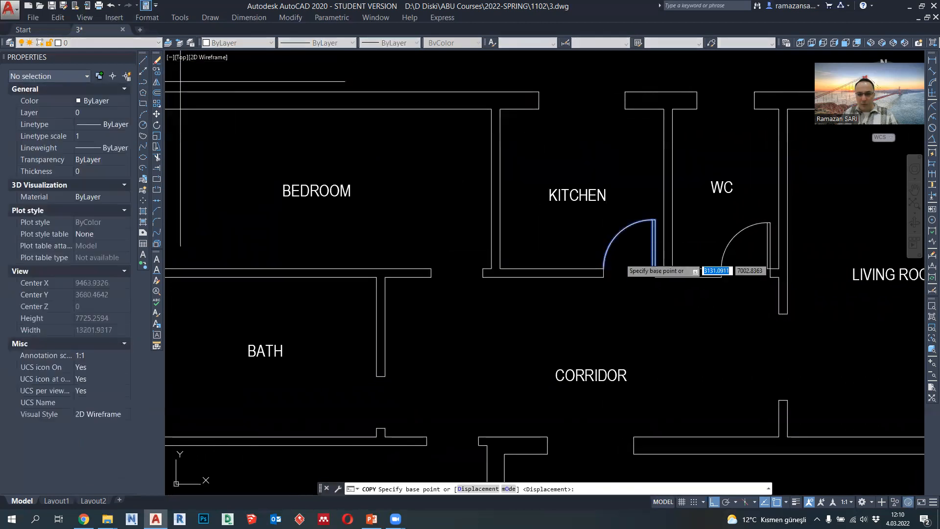
pyautogui.scroll(3, 656, 269)
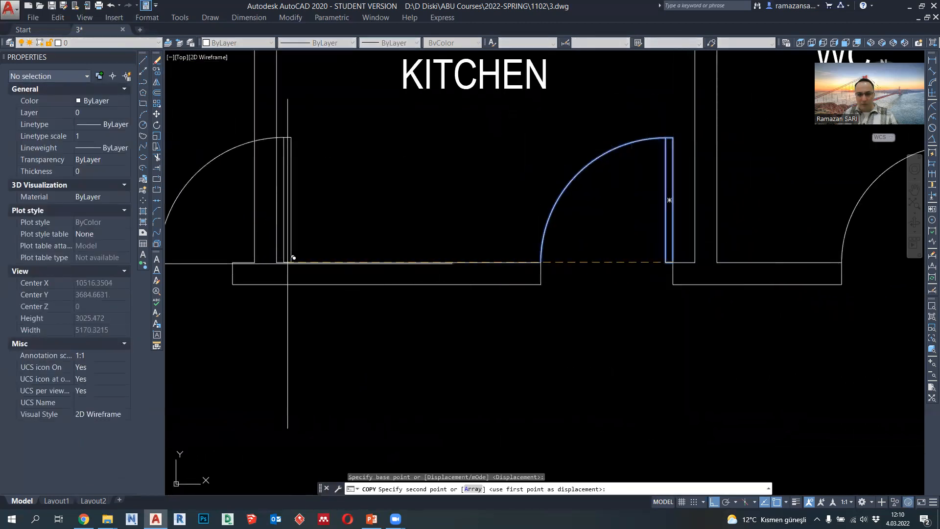
pyautogui.click(231, 262)
pyautogui.scroll(-3, 443, 247)
pyautogui.scroll(5, 399, 251)
pyautogui.click(385, 233)
pyautogui.press('Escape')
# - Rotate the bath door block 90 degrees about its base corner so it swings into the bath
pyautogui.click(384, 232)
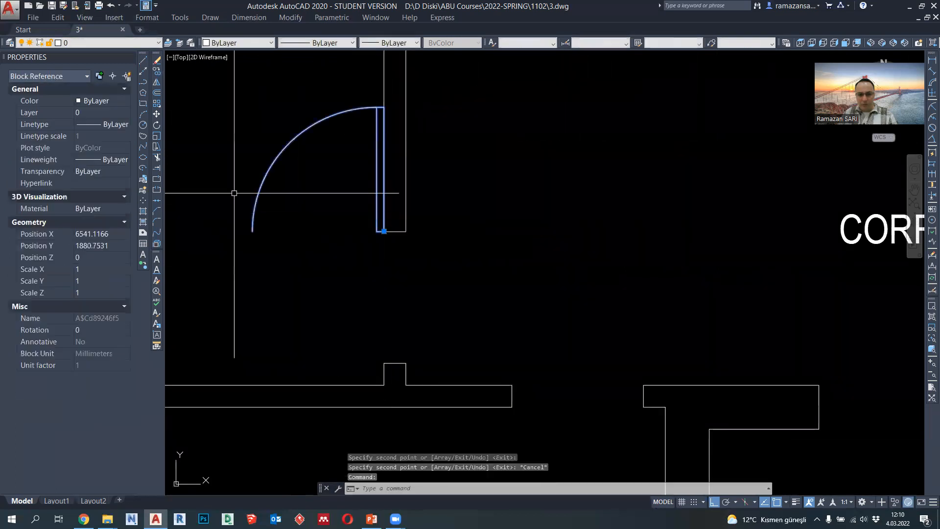
pyautogui.click(156, 126)
pyautogui.click(385, 232)
pyautogui.click(392, 205)
# - Copy the bath door block by its hinge corner to the bath-side lower corner of the master bedroom opening
pyautogui.scroll(-5, 392, 215)
pyautogui.scroll(3, 387, 210)
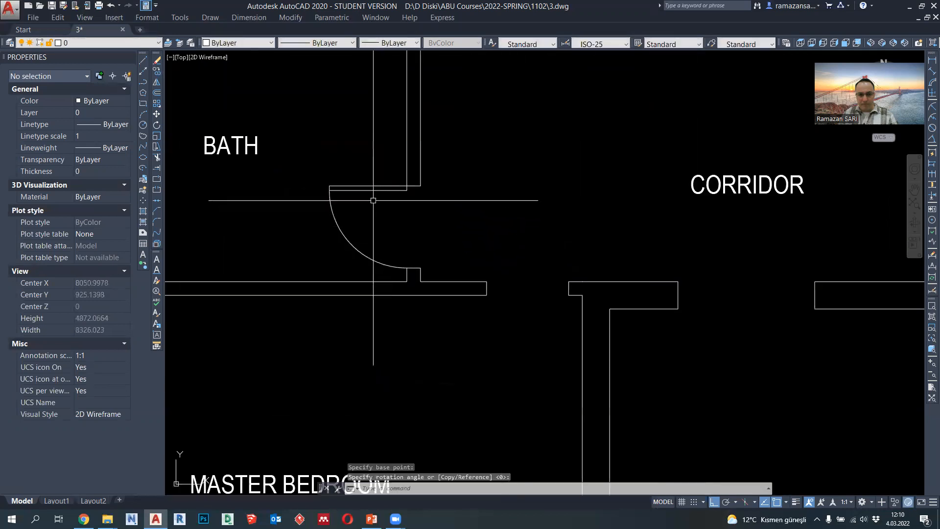
pyautogui.click(157, 71)
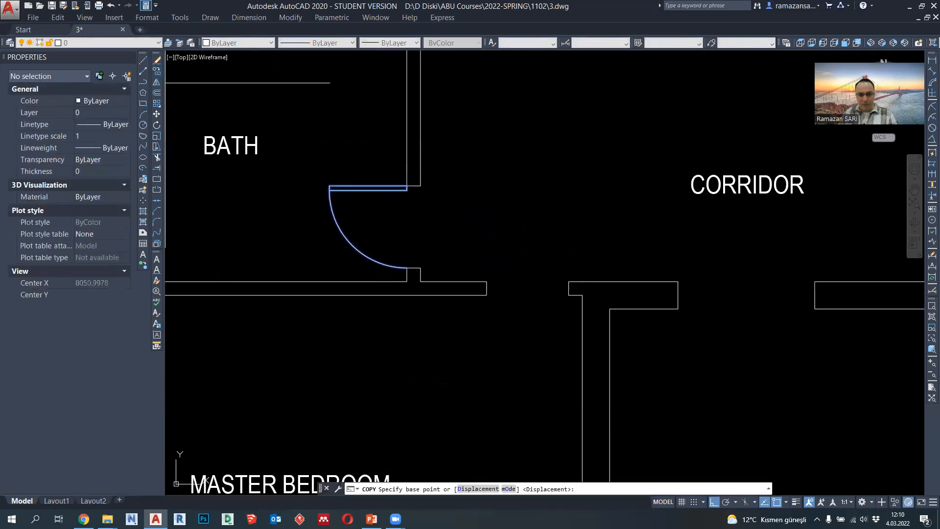
pyautogui.click(407, 186)
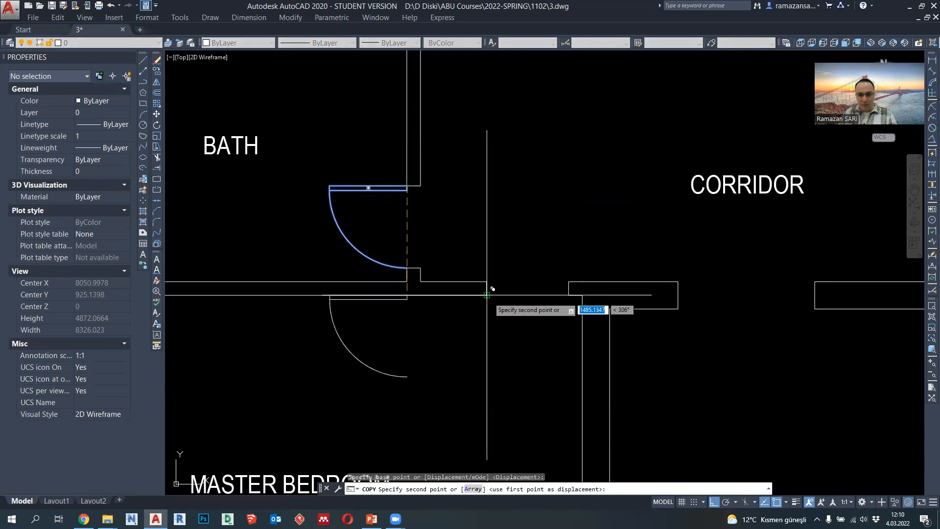
pyautogui.click(487, 295)
pyautogui.press('Escape')
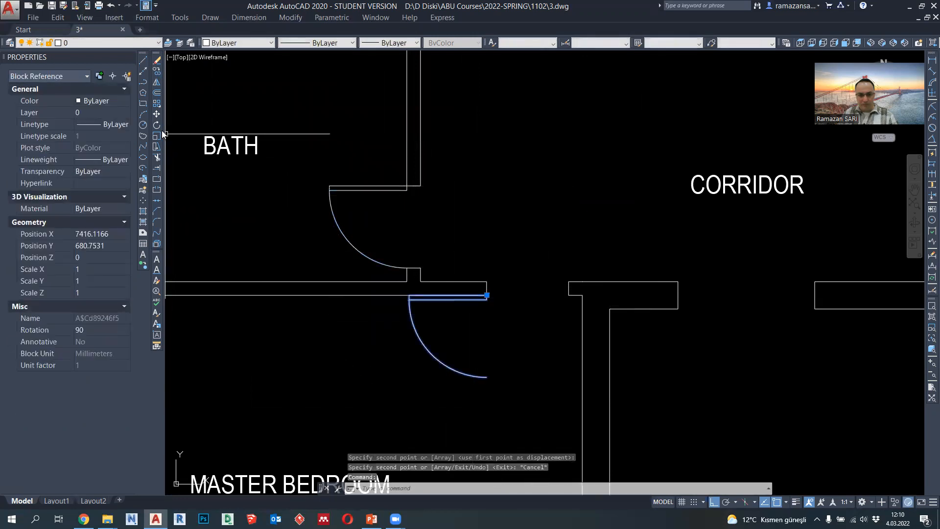
# - Rotate the master bedroom door block another 90 degrees about its hinge corner so it swings into the room
pyautogui.click(156, 125)
pyautogui.click(487, 295)
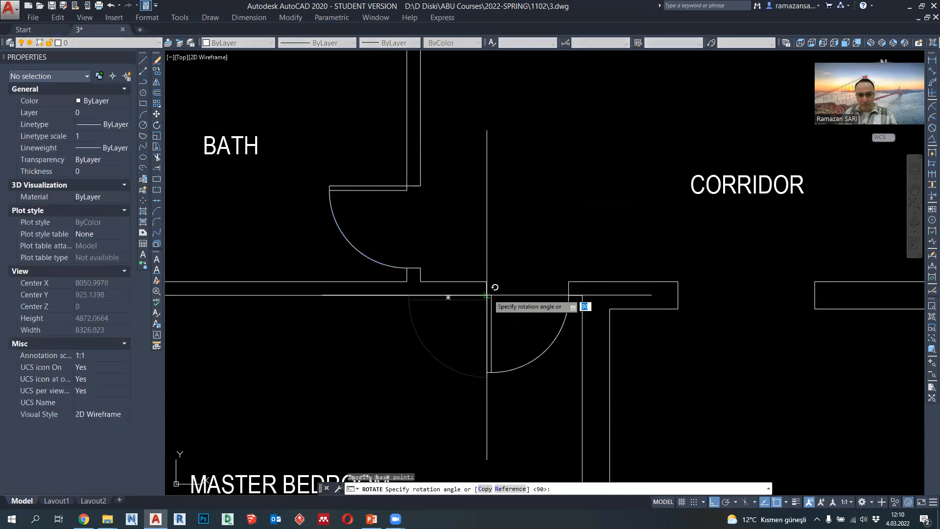
pyautogui.click(487, 235)
# - Mirror the master bedroom door block about a vertical line within the opening, erasing the source
pyautogui.click(330, 106)
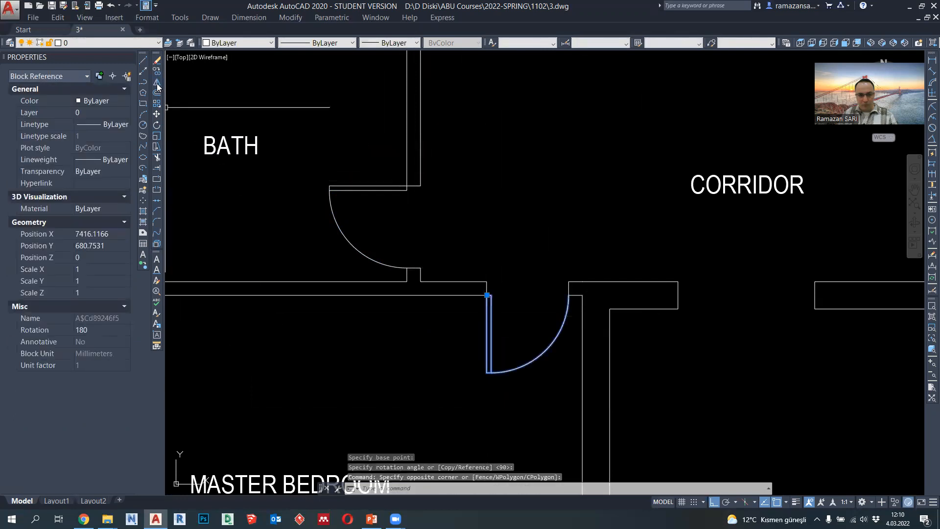
pyautogui.click(157, 84)
pyautogui.click(524, 294)
pyautogui.click(525, 269)
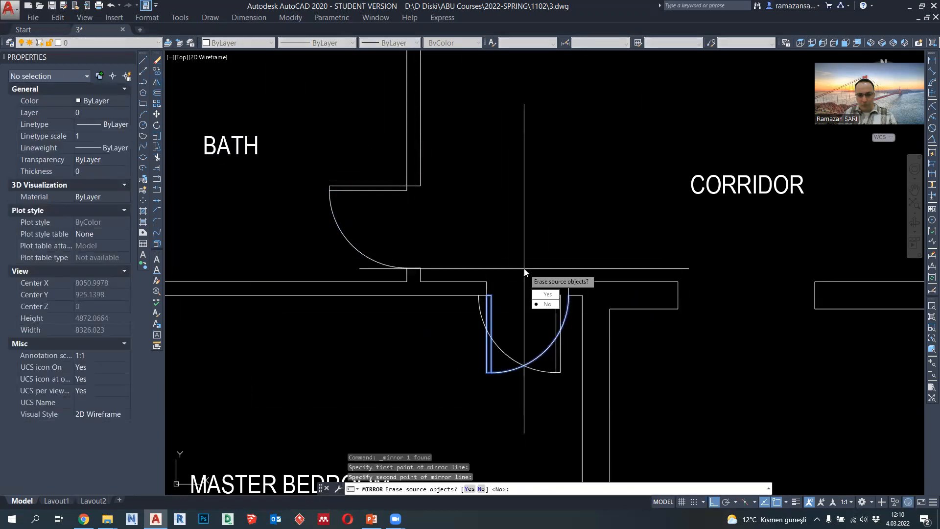
pyautogui.click(547, 294)
# - Move the mirrored master bedroom door by its hinge corner to the opening's corner beside the entrance wall
pyautogui.click(557, 314)
pyautogui.click(558, 296)
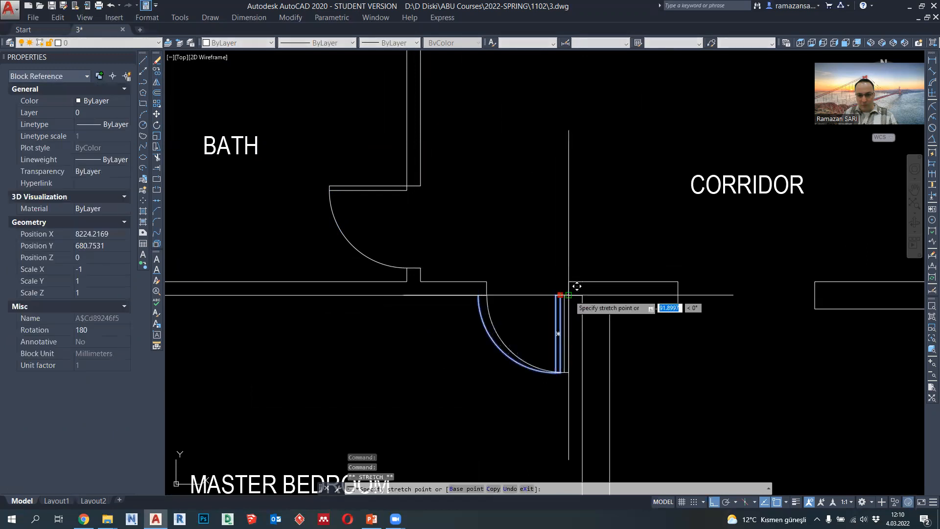
pyautogui.scroll(-6, 553, 308)
pyautogui.press('Escape')
pyautogui.scroll(3, 538, 264)
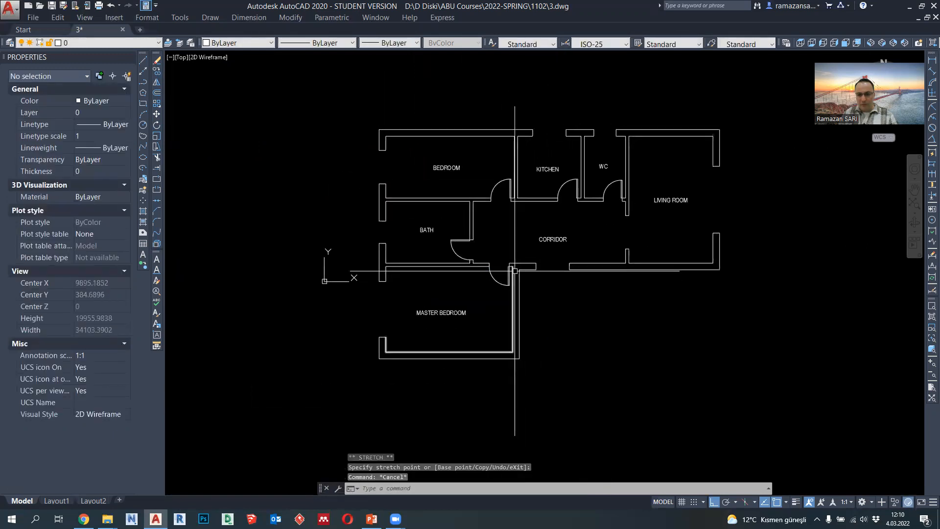
pyautogui.scroll(5, 569, 264)
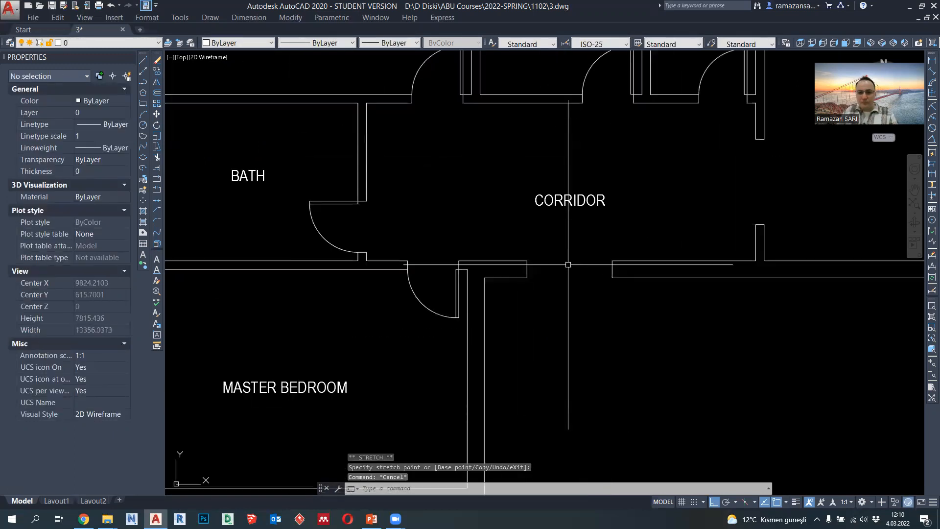
pyautogui.write('pl')
pyautogui.press('Return')
pyautogui.moveTo(537, 221); pyautogui.dragTo(510, 274, button='middle')
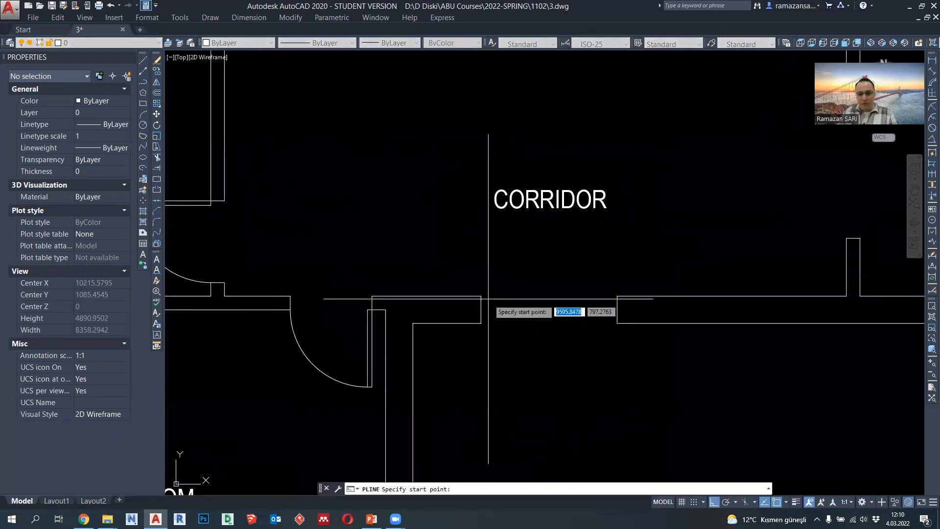
pyautogui.click(481, 296)
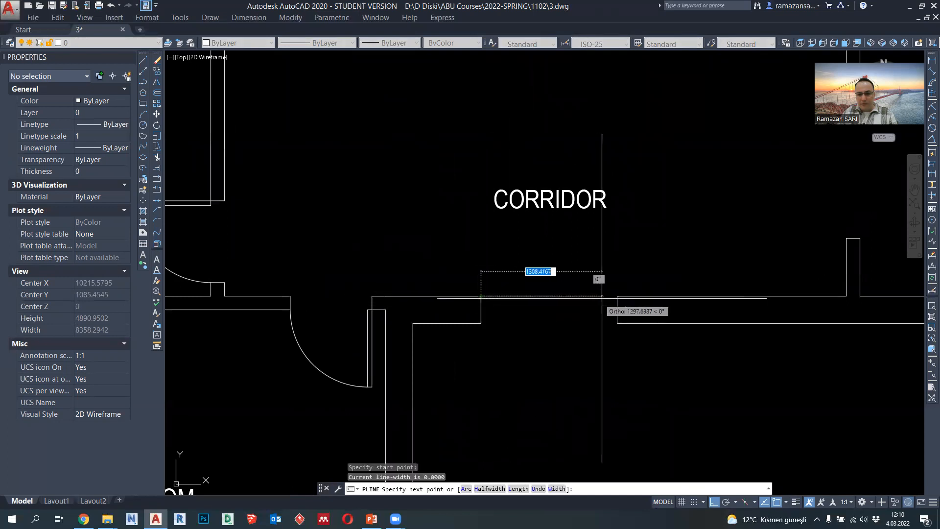
pyautogui.press('Escape')
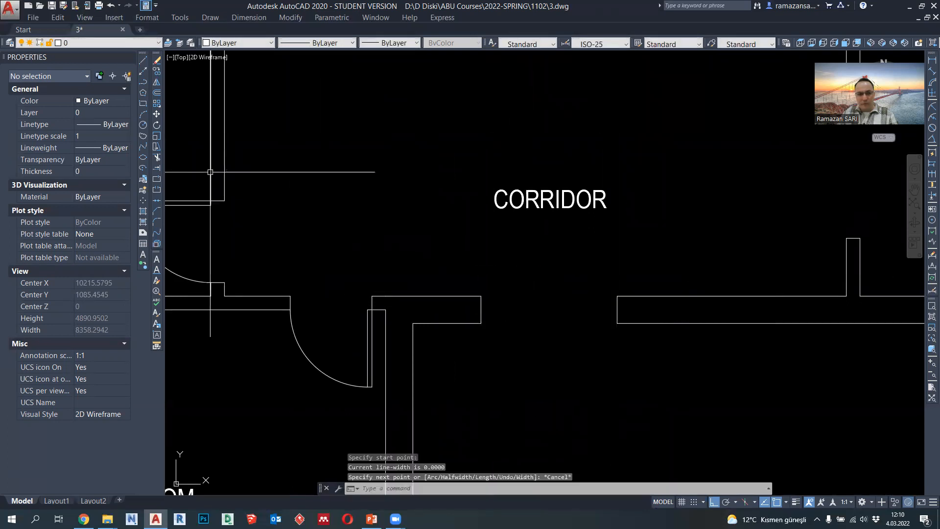
# - Draw the entrance door leaf as a closed 950 by 50 polyline rising into the corridor from the opening's living-room-side upper corner
pyautogui.click(147, 82)
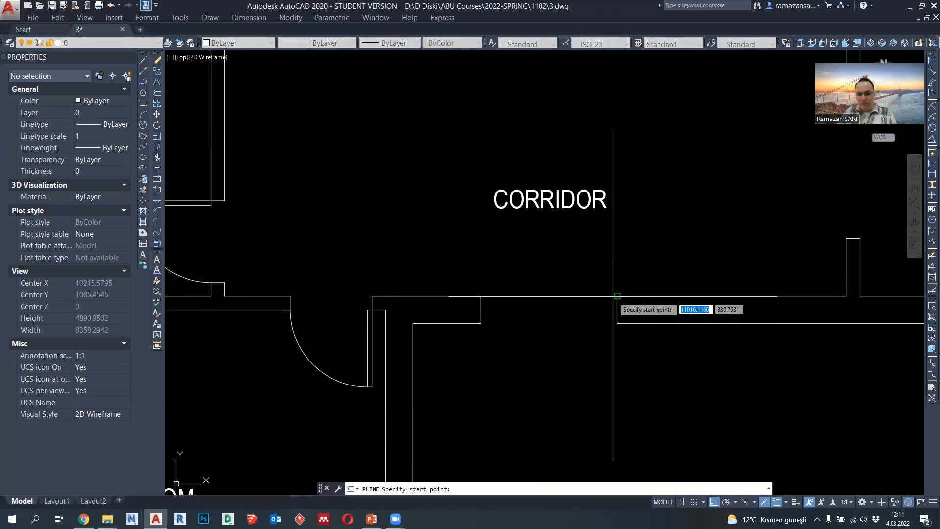
pyautogui.click(617, 296)
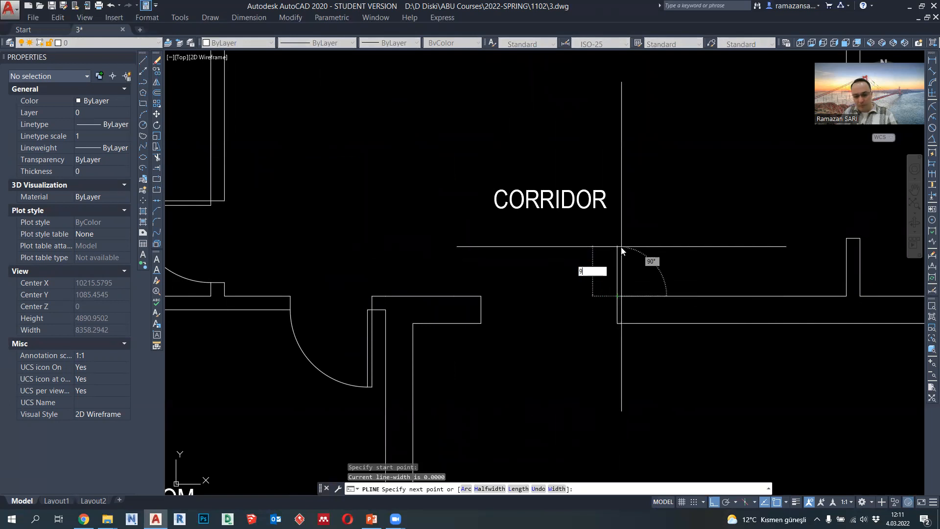
pyautogui.press('Return')
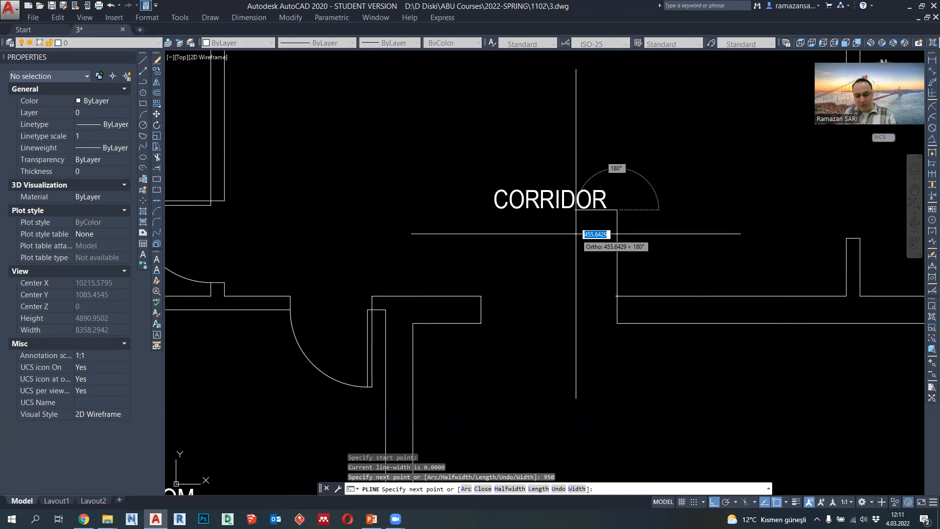
pyautogui.press('Return')
pyautogui.scroll(3, 617, 296)
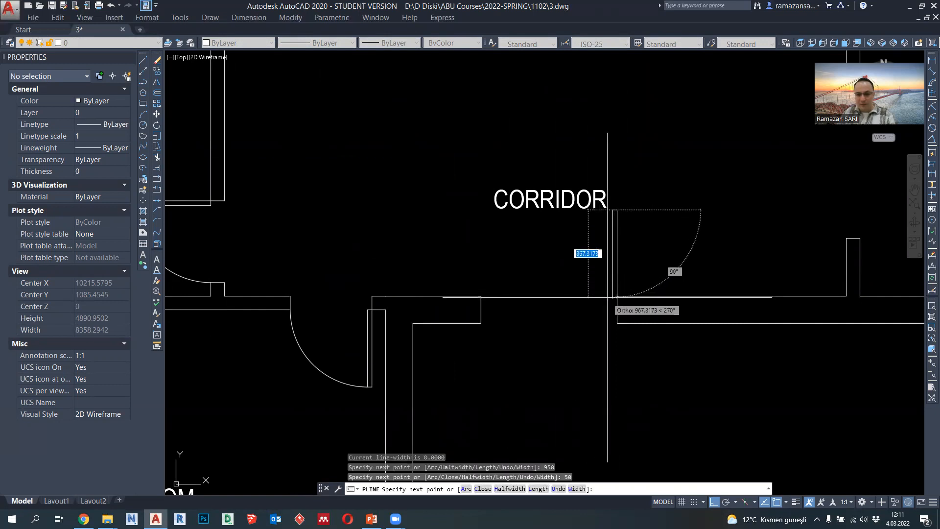
pyautogui.click(617, 296)
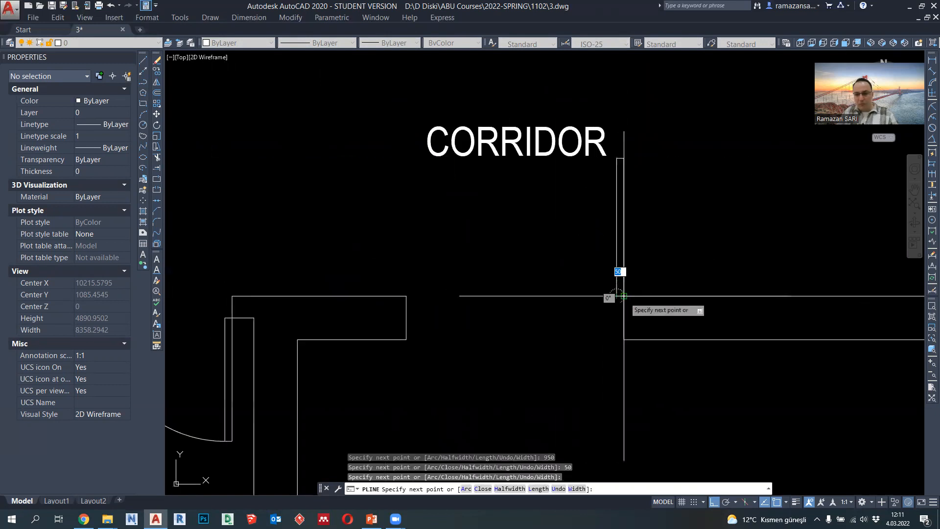
pyautogui.click(624, 296)
pyautogui.press('Escape')
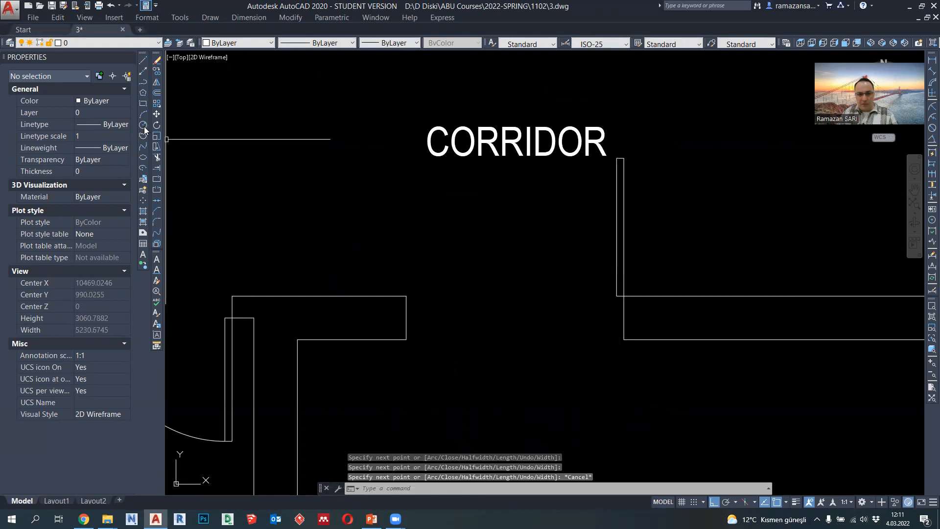
# - Draw a 950 long horizontal polyline across the entrance opening from the leaf's inner base corner
pyautogui.click(143, 82)
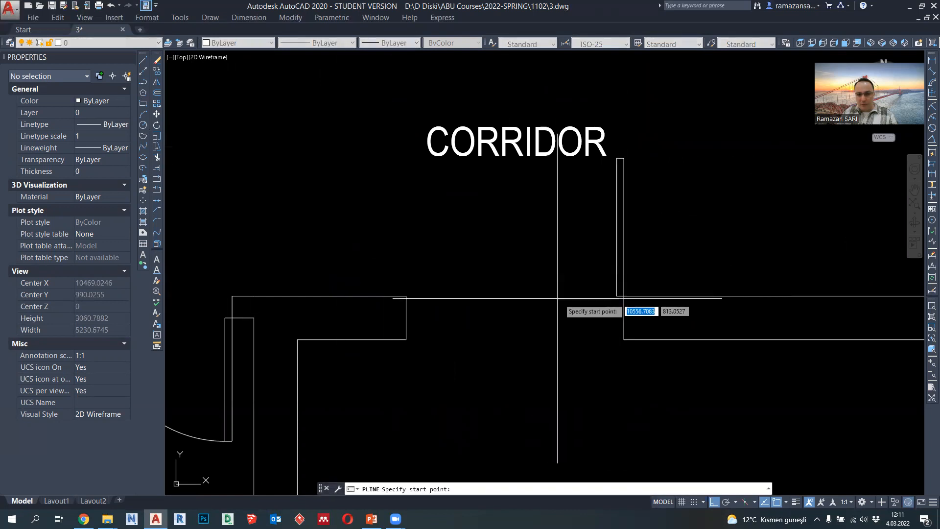
pyautogui.click(617, 296)
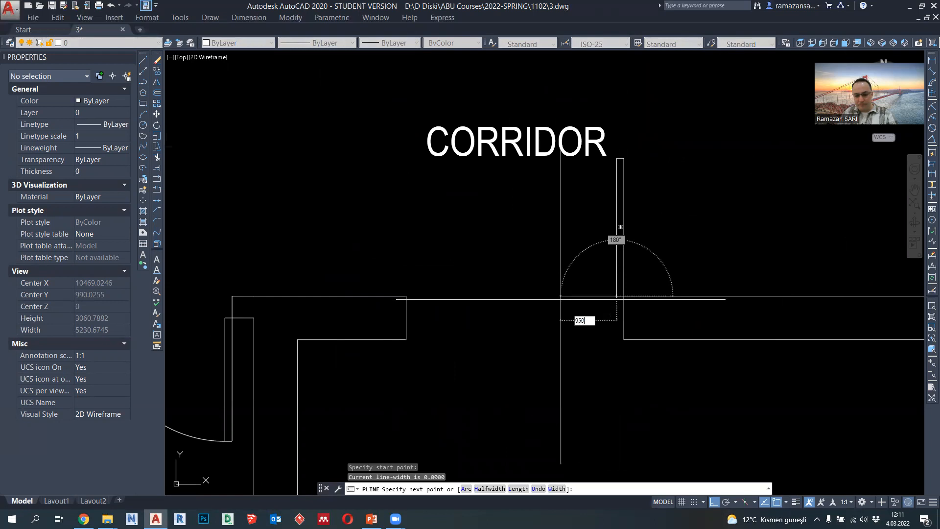
pyautogui.press('Return')
pyautogui.press('Escape')
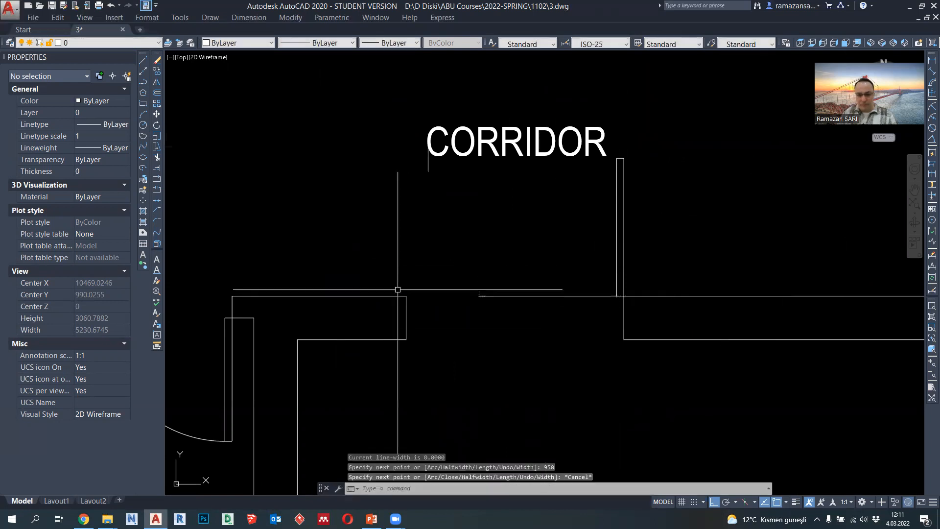
# - Draw a circle centred on the entrance door leaf's inner base corner, reaching the leaf's inner top corner
pyautogui.click(143, 125)
pyautogui.click(617, 296)
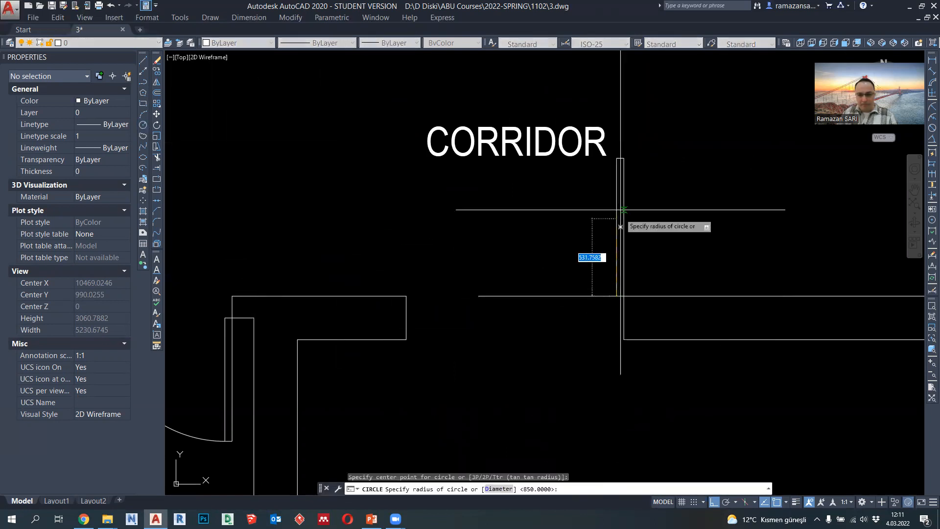
pyautogui.click(616, 159)
# - Trim the entrance door circle and erase its leftover arc to leave only the quarter swing arc
pyautogui.click(156, 158)
pyautogui.press('Return')
pyautogui.click(481, 319)
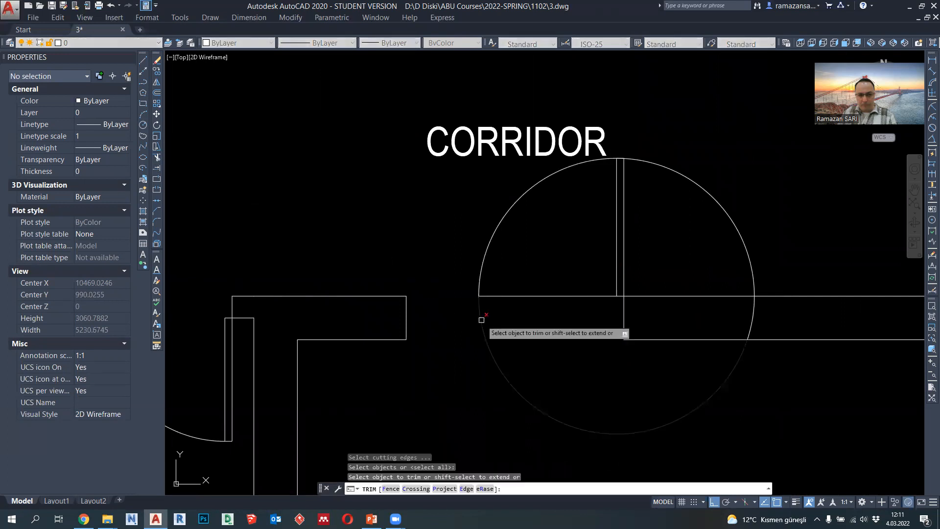
pyautogui.click(624, 168)
pyautogui.scroll(15, 624, 168)
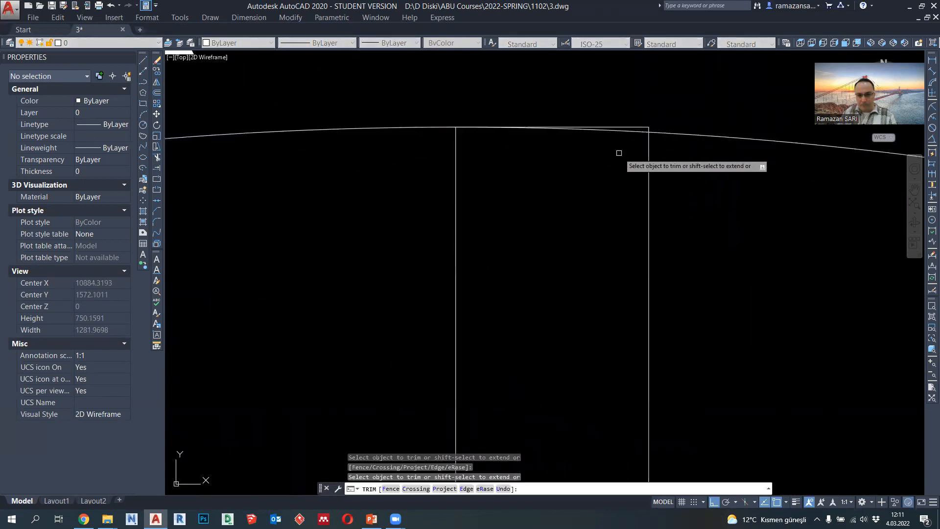
pyautogui.click(642, 134)
pyautogui.scroll(-17, 645, 203)
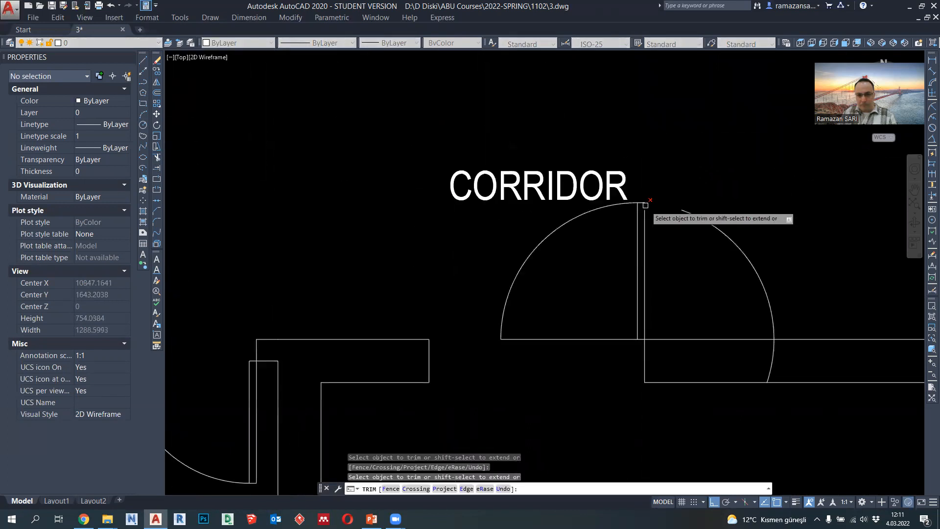
pyautogui.press('Escape')
pyautogui.click(694, 241)
pyautogui.click(680, 203)
pyautogui.press('Delete')
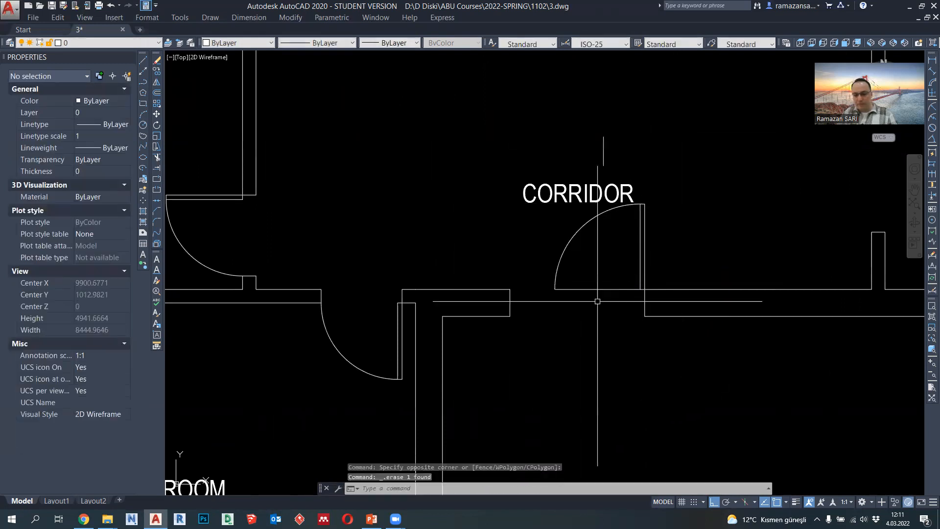
# - Draw the second entrance door leaf as a 450 by 50 polyline rising into the corridor from the opening's master-bedroom-side upper corner
pyautogui.scroll(2, 598, 304)
pyautogui.click(143, 83)
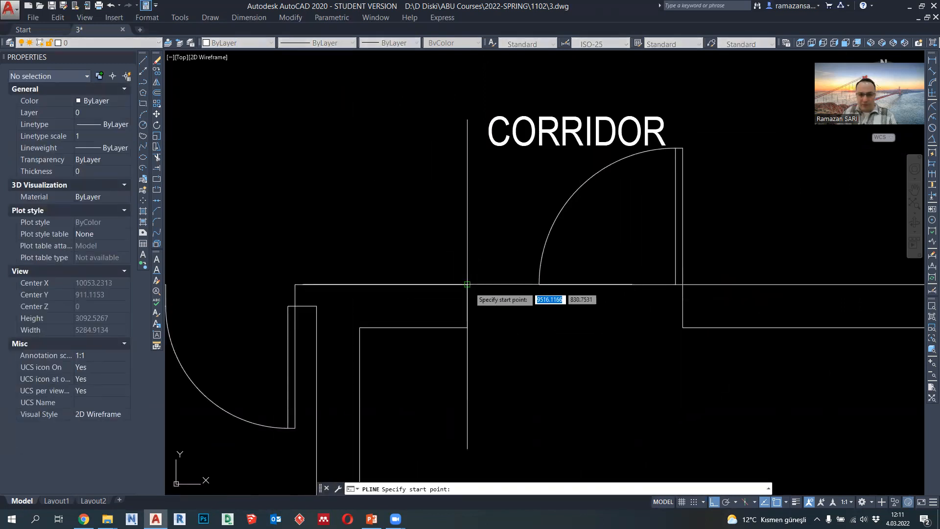
pyautogui.click(539, 284)
pyautogui.write('450')
pyautogui.press('Return')
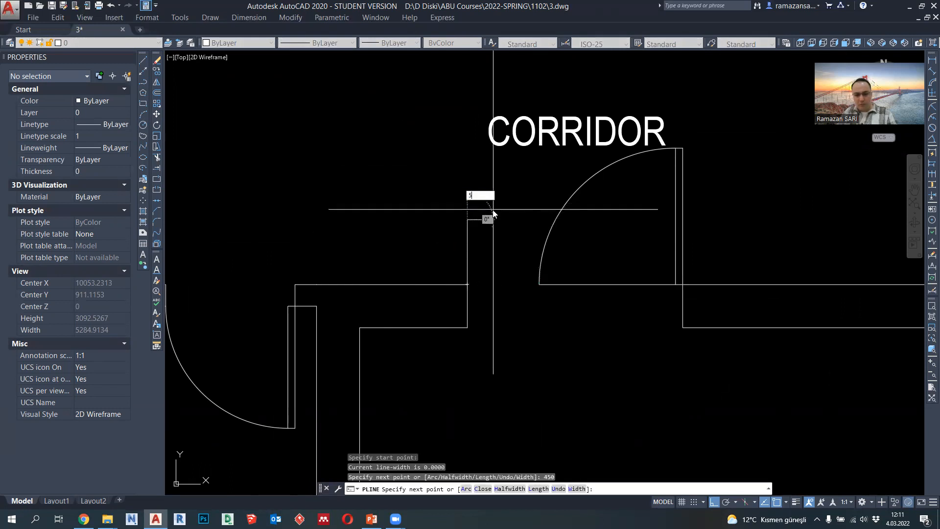
pyautogui.write('50')
pyautogui.press('Return')
pyautogui.scroll(2, 475, 275)
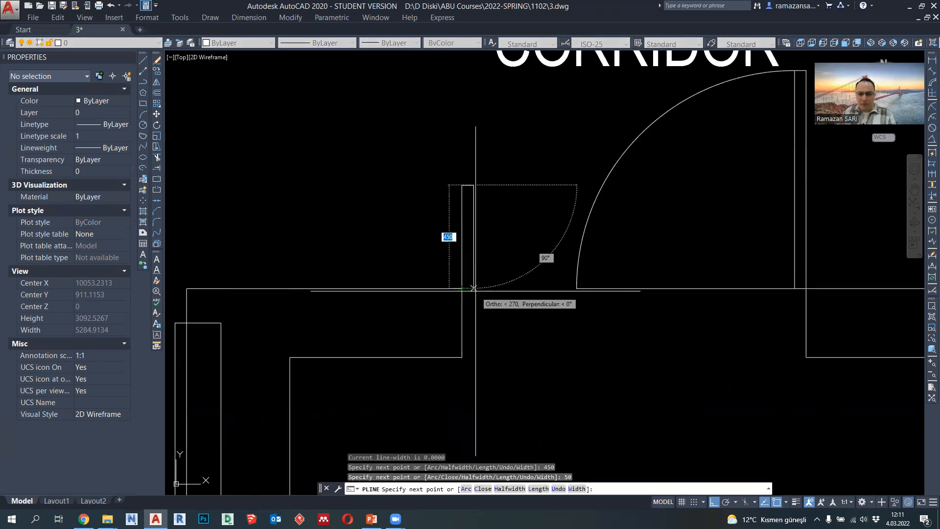
pyautogui.press('Escape')
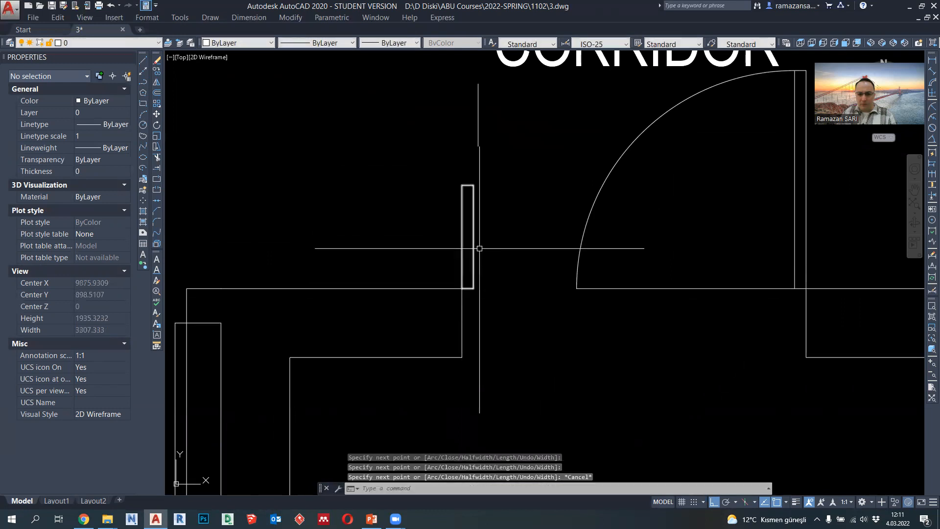
# - Draw a circle centred on the small leaf's inner base corner, reaching the end of the large door's swing arc
pyautogui.click(143, 127)
pyautogui.click(473, 288)
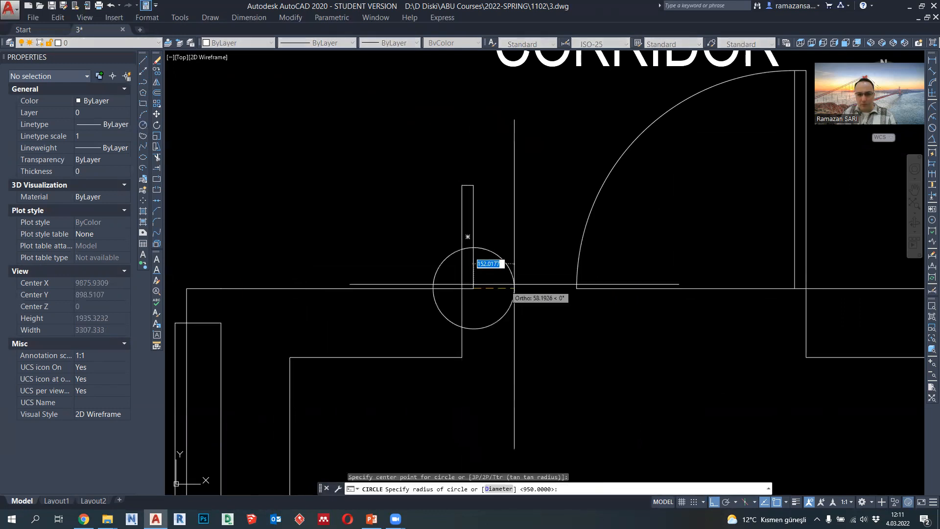
pyautogui.click(572, 288)
# - Trim away the lower part of the small leaf's circle using all objects as cutting edges
pyautogui.click(157, 158)
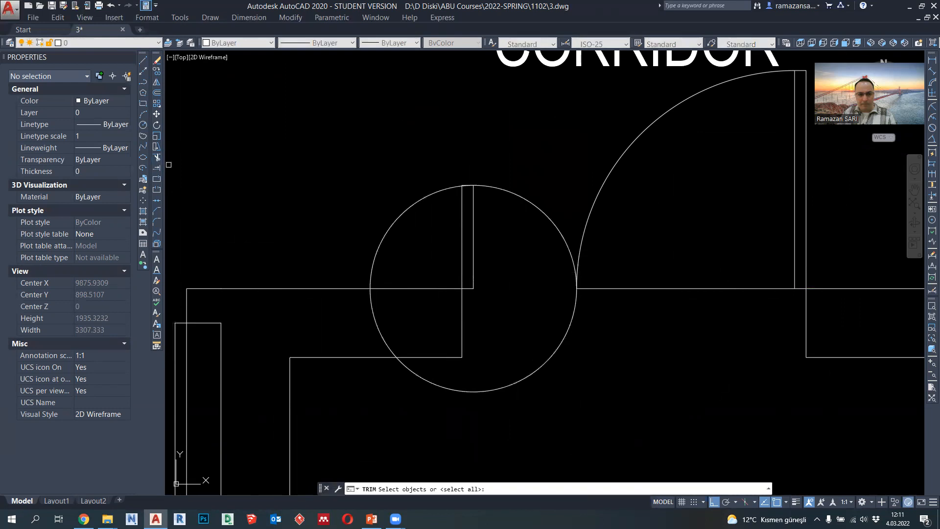
pyautogui.press('Return')
pyautogui.scroll(10, 460, 189)
pyautogui.click(507, 128)
pyautogui.scroll(-4, 498, 168)
pyautogui.click(679, 352)
pyautogui.click(532, 211)
pyautogui.scroll(-2, 613, 369)
pyautogui.press('Escape')
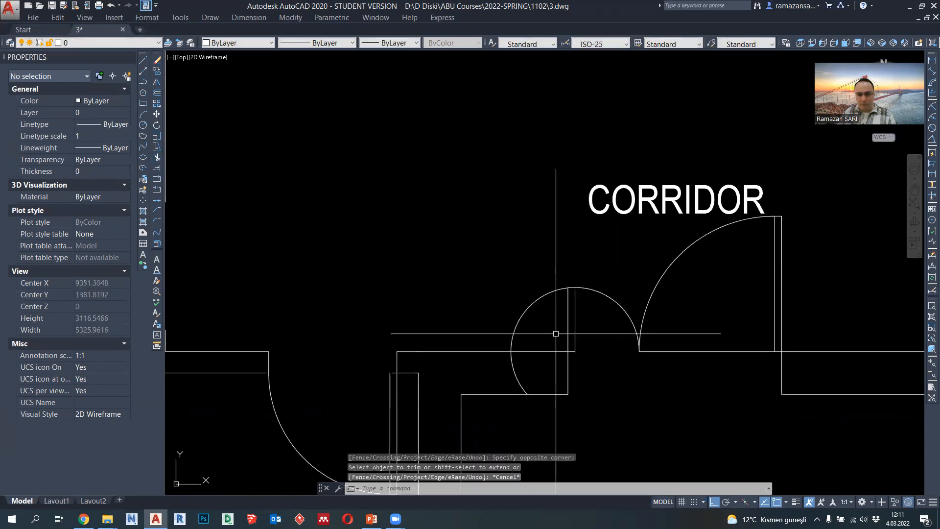
# - Erase the circle's leftover arc outside the small leaf and the horizontal guide line across the entrance opening
pyautogui.click(554, 332)
pyautogui.click(523, 309)
pyautogui.press('Delete')
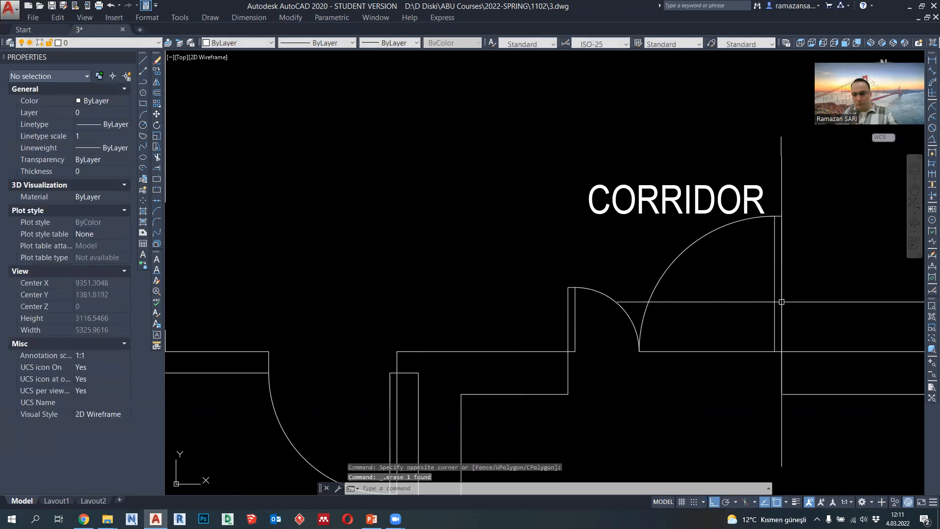
pyautogui.click(731, 351)
pyautogui.press('Delete')
# - Set the lineweight of both entrance door leaves and their swing arcs to 0.18 mm
pyautogui.click(794, 330)
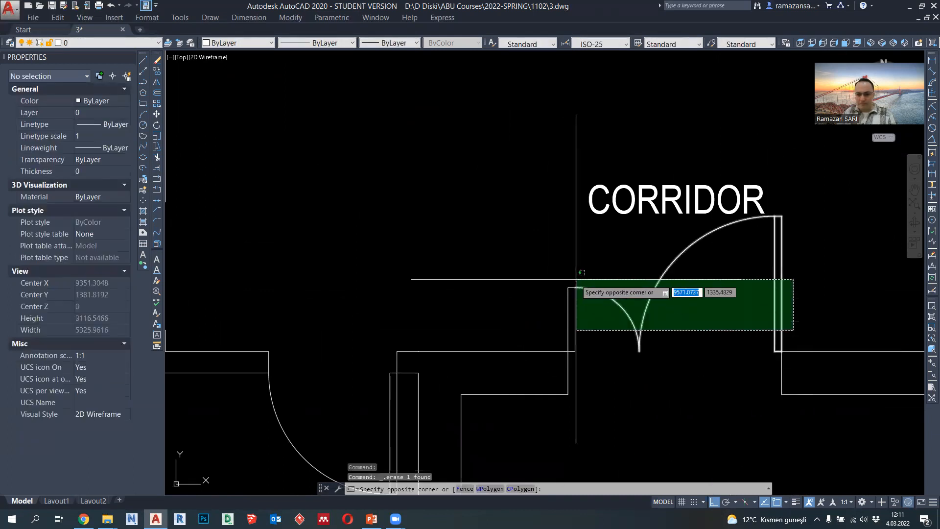
pyautogui.click(565, 271)
pyautogui.click(399, 43)
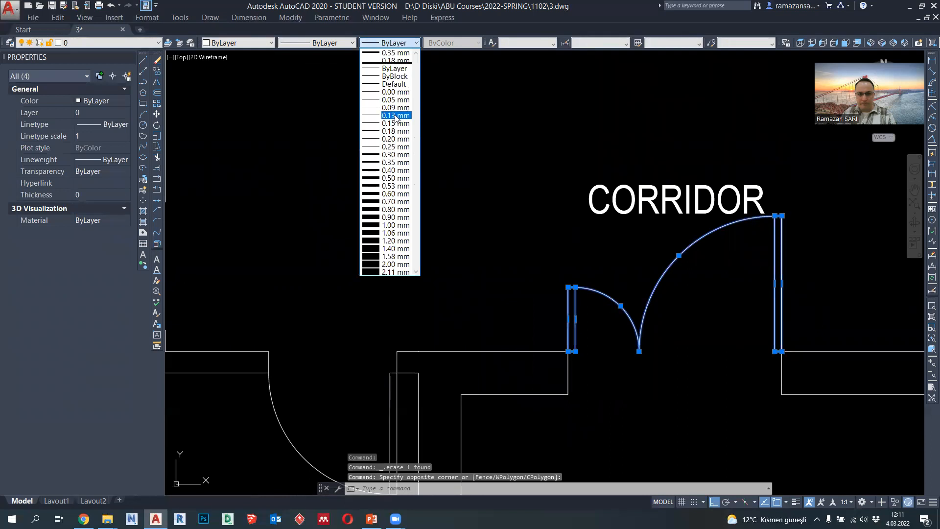
pyautogui.click(397, 131)
# - Replace the entrance double door with a pasted block in the same place, using the large leaf's outer base corner as base point
pyautogui.scroll(-3, 567, 270)
pyautogui.scroll(2, 566, 270)
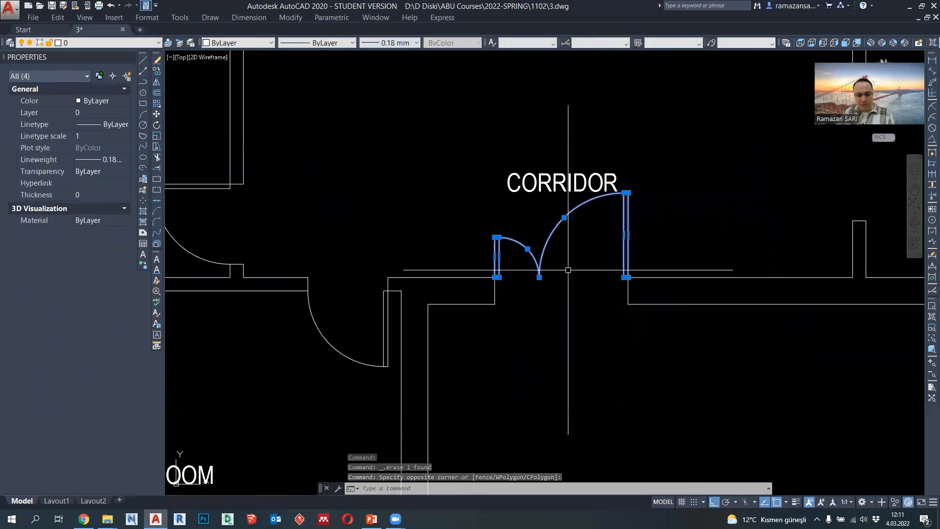
pyautogui.press('Delete')
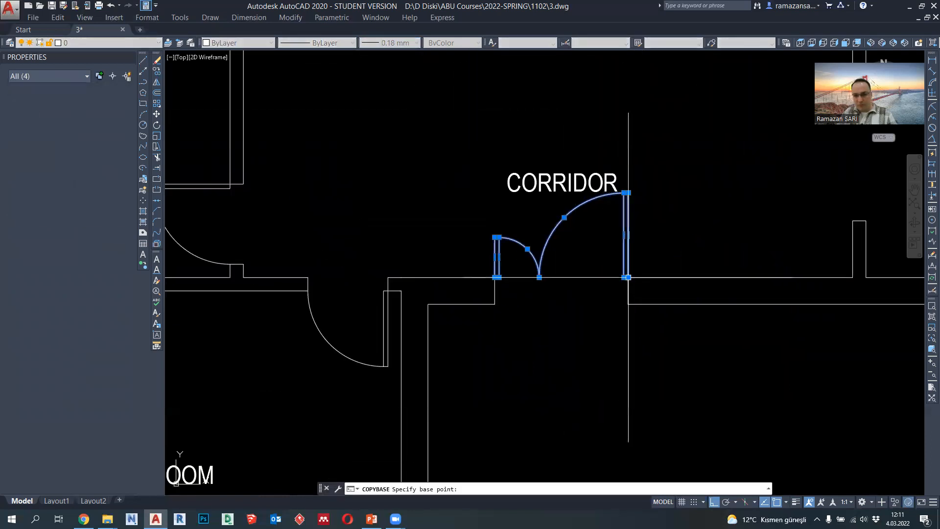
pyautogui.hotkey('ctrl', 'shift', 'v')
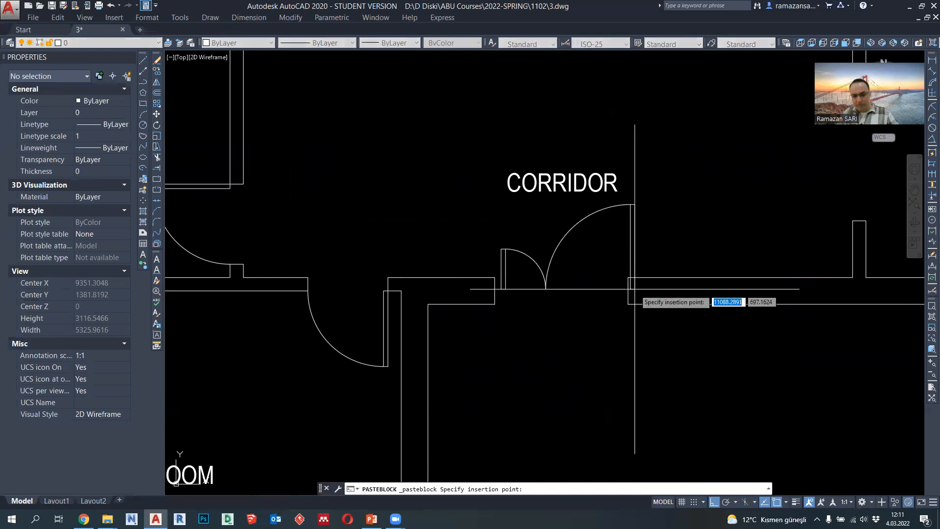
pyautogui.scroll(-6, 541, 249)
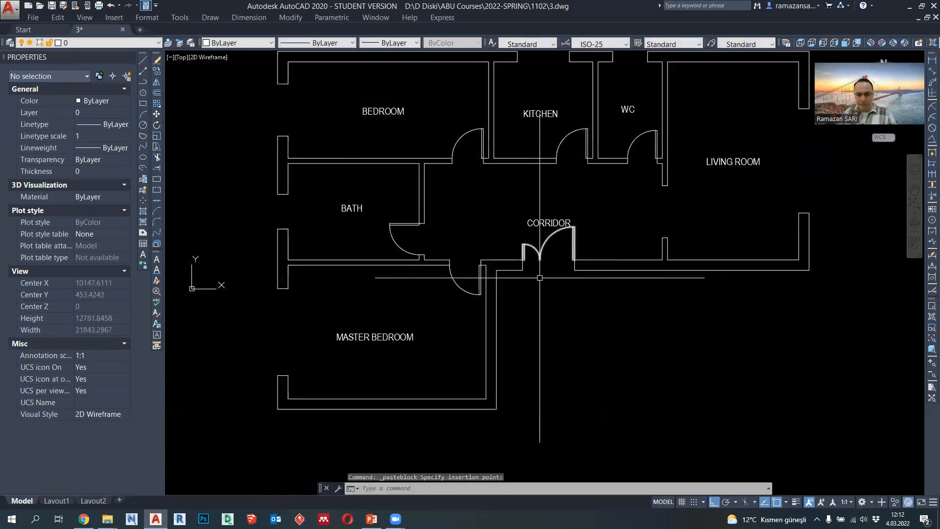
# - Copy the entrance double-door block to the lower jamb of the living room opening and rotate the copy 90° clockwise to open into the room
pyautogui.scroll(3, 494, 249)
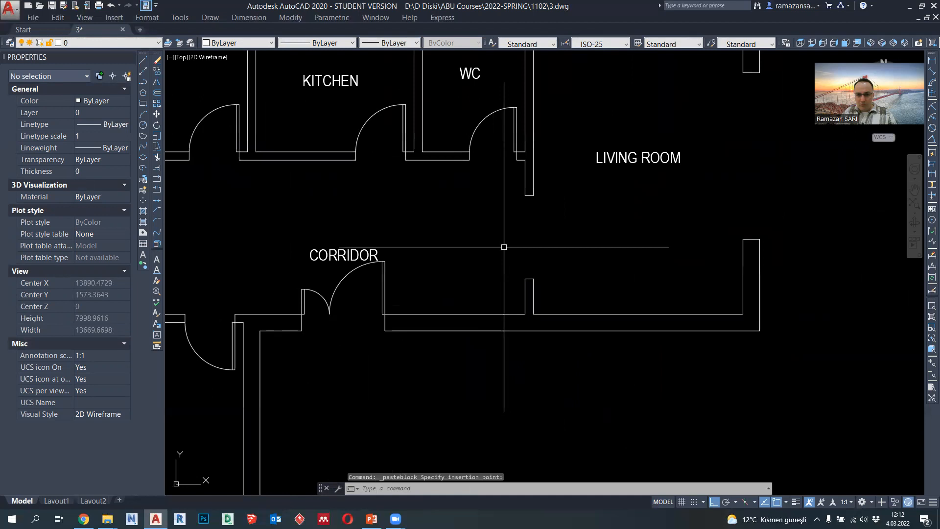
pyautogui.moveTo(535, 253)
pyautogui.mouseDown(button='middle')
pyautogui.moveTo(523, 256)
pyautogui.moveTo(519, 230)
pyautogui.mouseUp(button='middle')
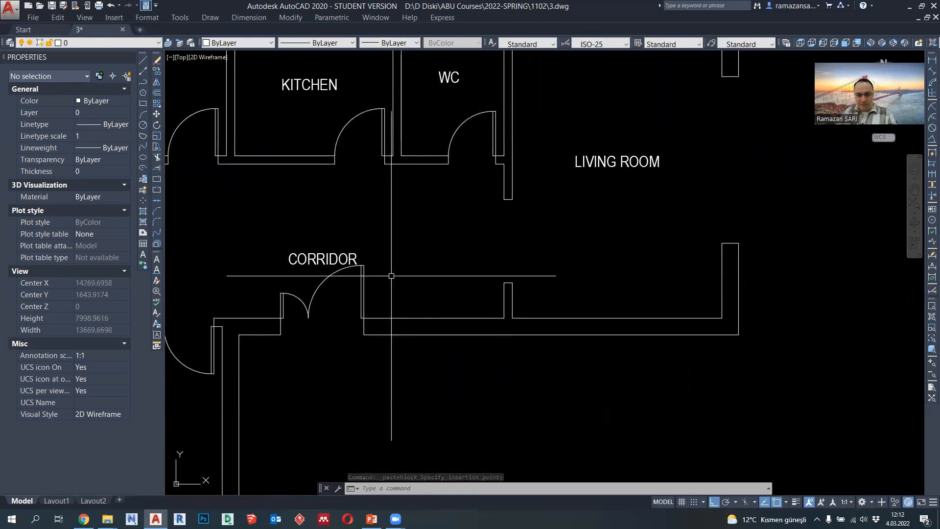
pyautogui.click(366, 282)
pyautogui.click(157, 71)
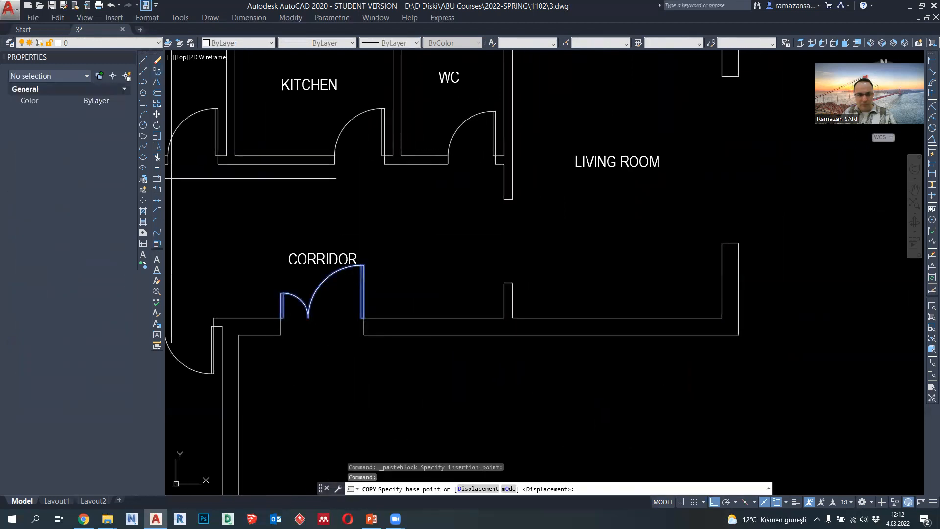
pyautogui.click(363, 318)
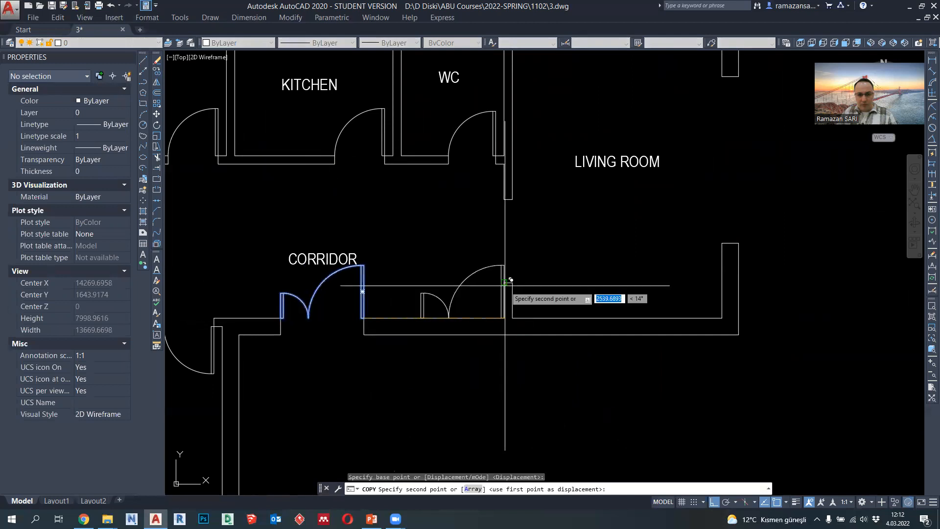
pyautogui.click(513, 282)
pyautogui.press('Escape')
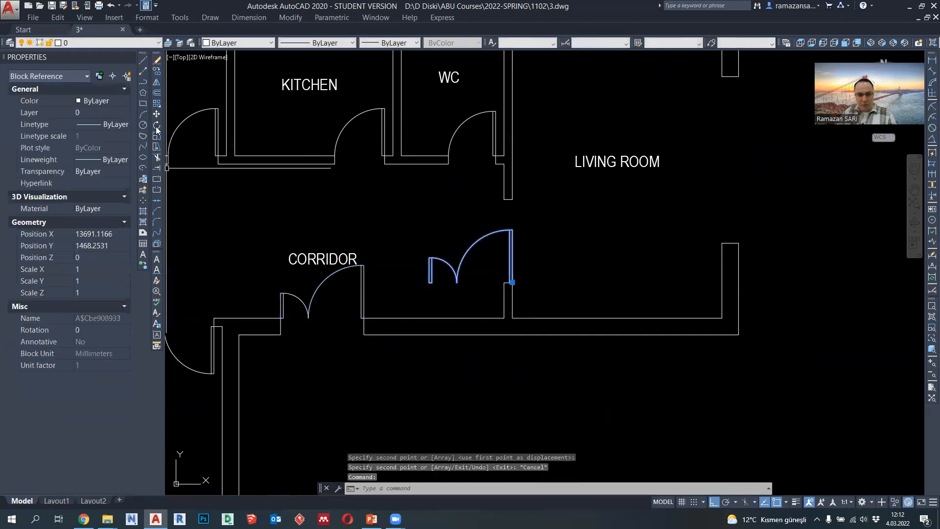
pyautogui.click(157, 125)
pyautogui.click(512, 282)
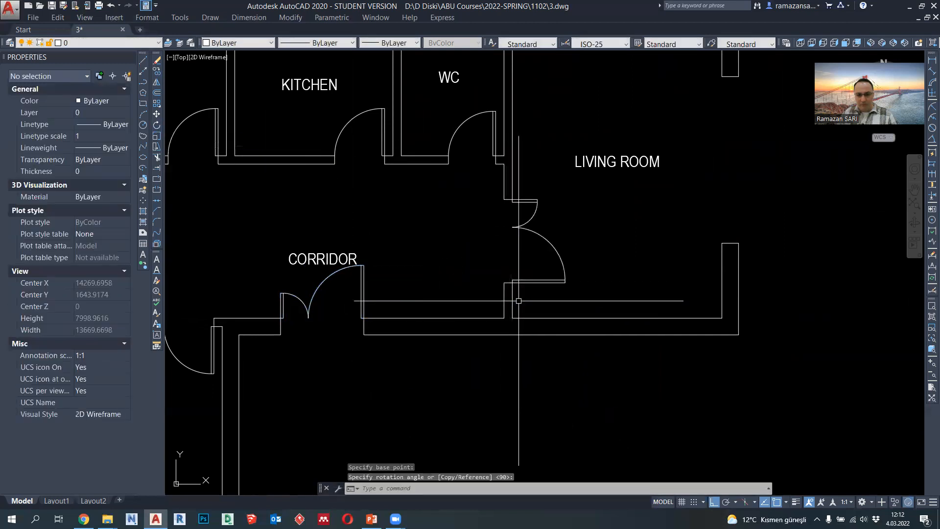
pyautogui.scroll(-4, 519, 301)
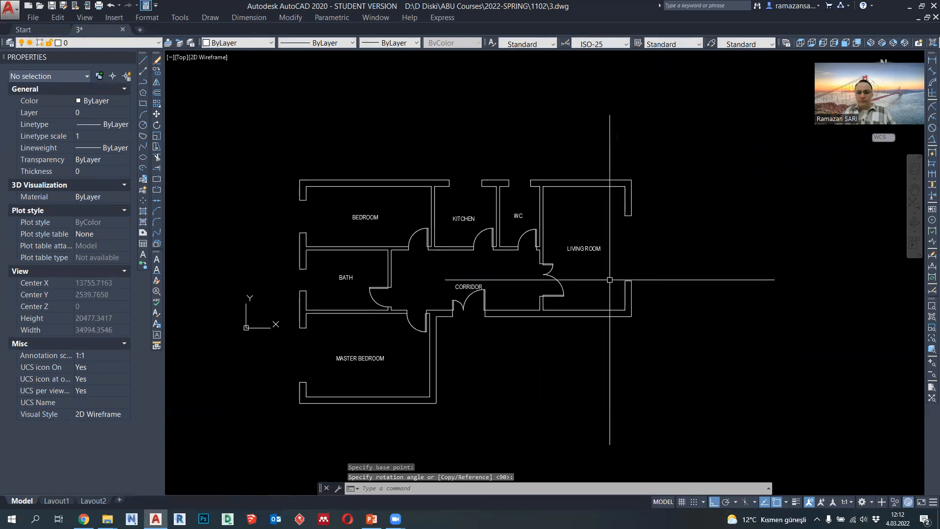
pyautogui.moveTo(338, 331); pyautogui.dragTo(400, 312, button='middle')
pyautogui.scroll(4, 725, 201)
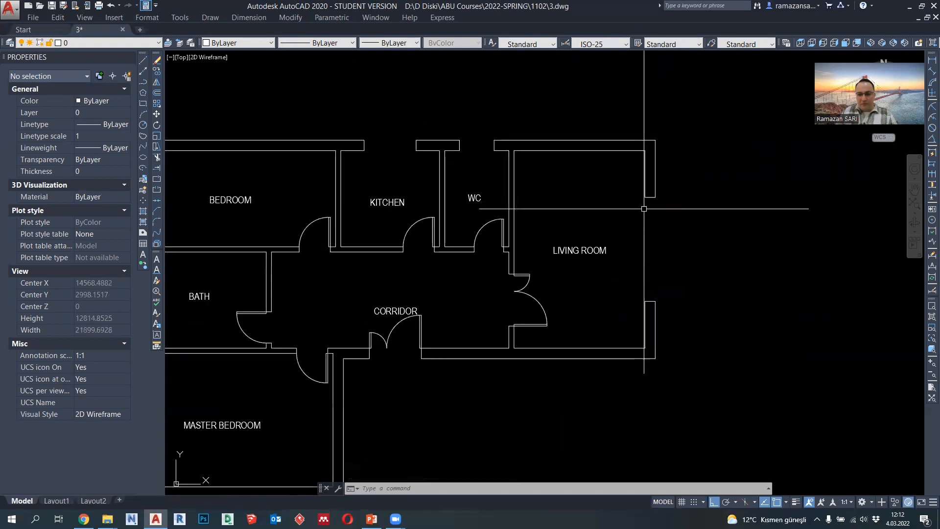
pyautogui.click(144, 82)
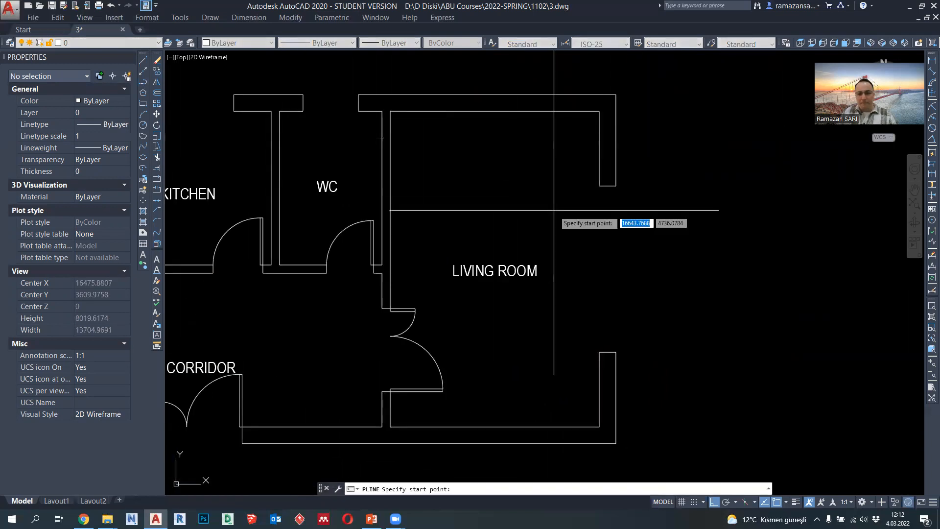
pyautogui.moveTo(598, 221)
pyautogui.mouseDown(button='middle')
pyautogui.moveTo(569, 217)
pyautogui.moveTo(584, 212)
pyautogui.mouseUp(button='middle')
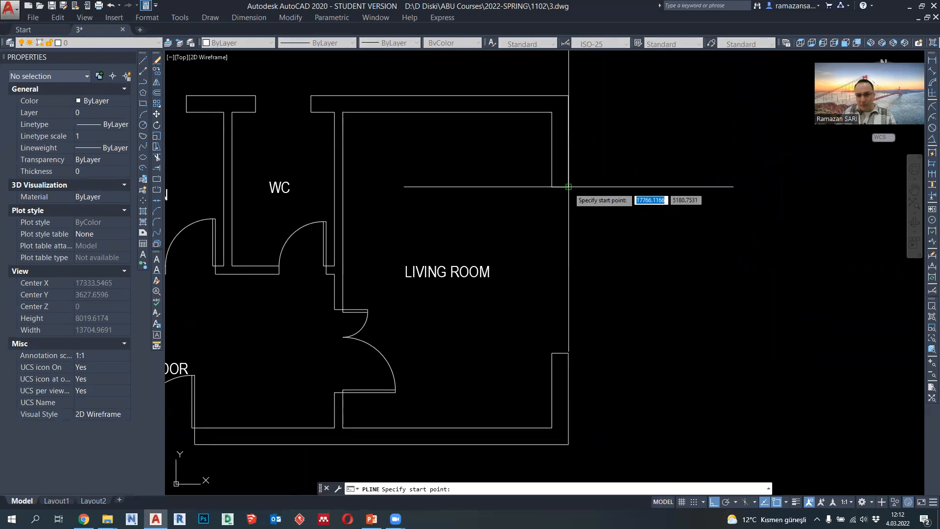
pyautogui.scroll(2, 568, 187)
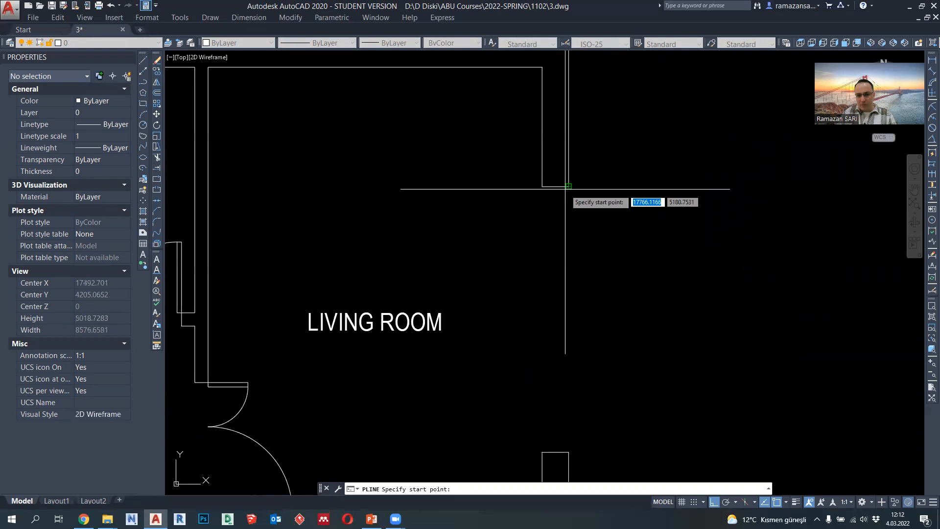
pyautogui.scroll(-2, 560, 190)
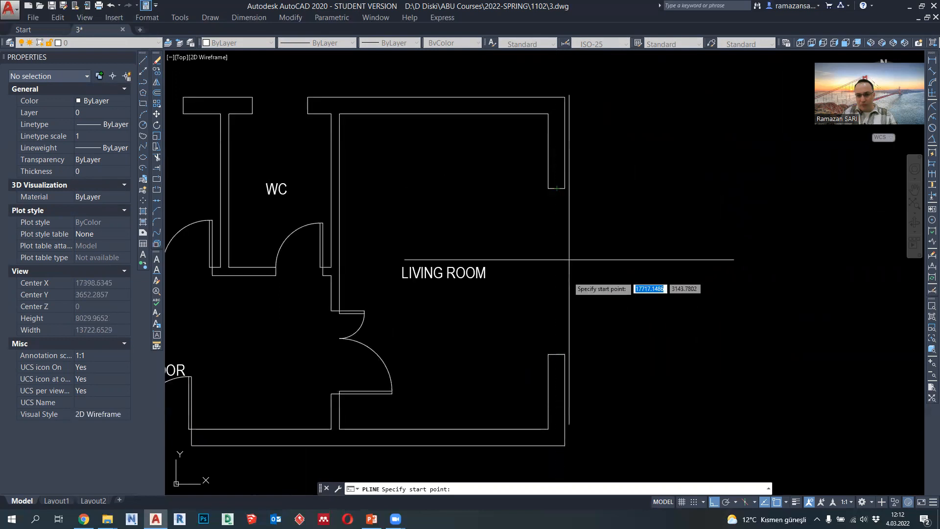
pyautogui.scroll(2, 569, 197)
pyautogui.scroll(-2, 561, 200)
pyautogui.moveTo(462, 199); pyautogui.dragTo(623, 224, button='middle')
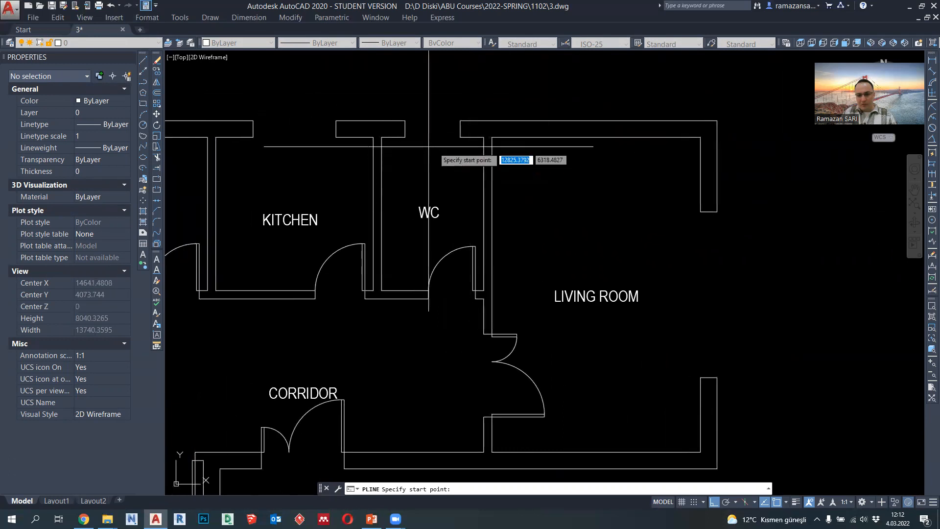
pyautogui.moveTo(304, 135); pyautogui.dragTo(367, 146, button='middle')
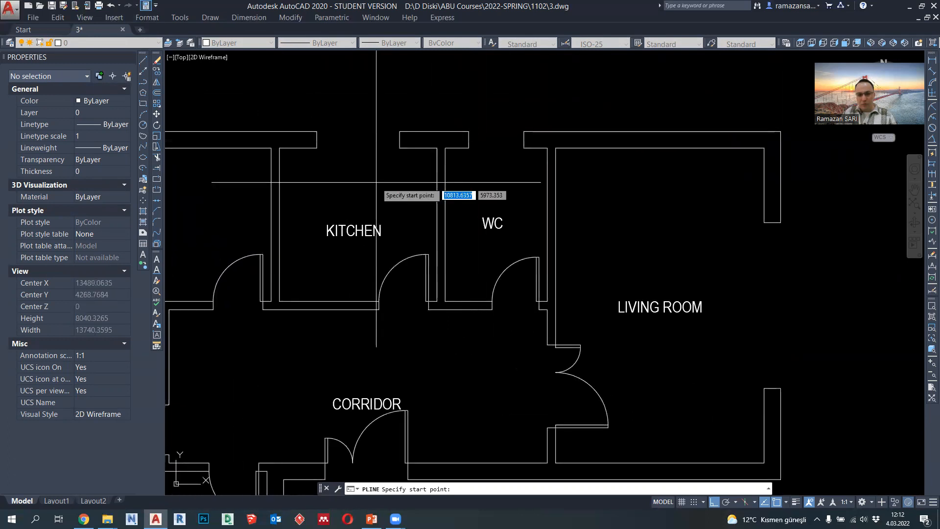
pyautogui.scroll(-2, 433, 190)
pyautogui.moveTo(201, 224); pyautogui.dragTo(341, 223, button='middle')
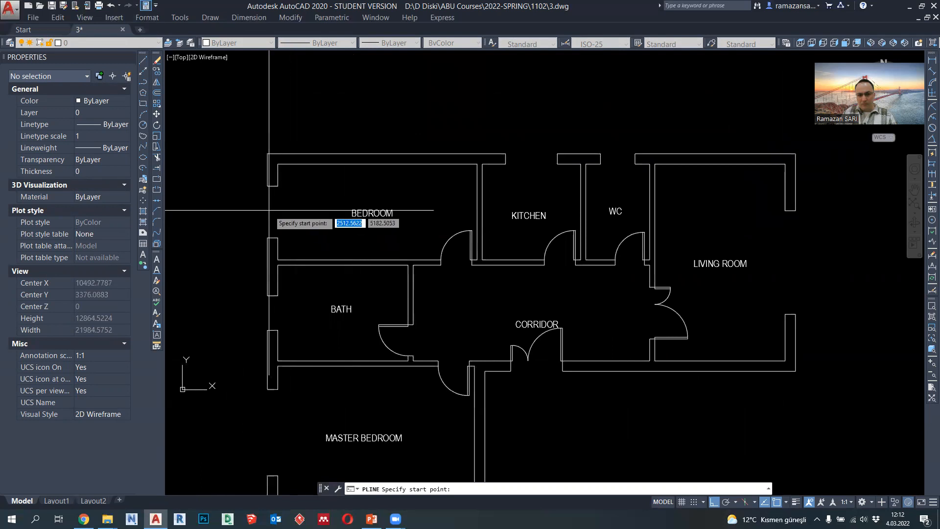
pyautogui.scroll(4, 511, 155)
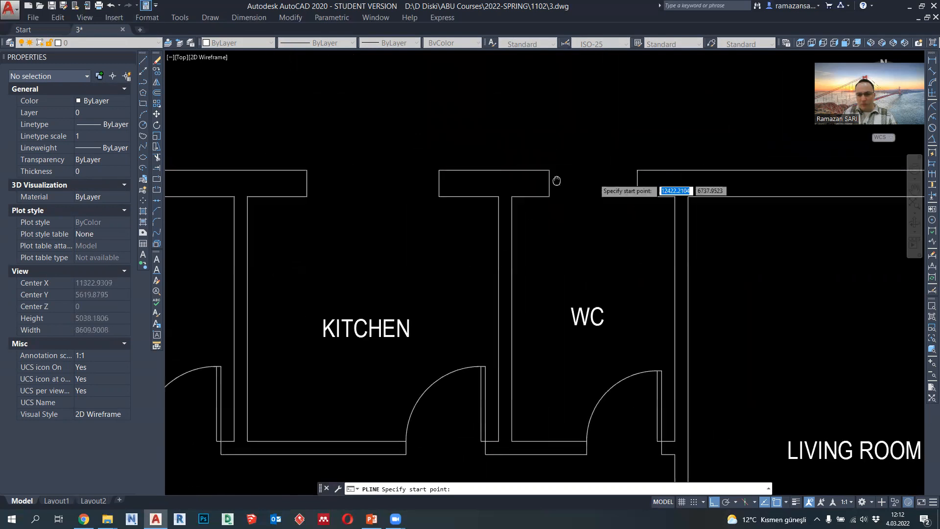
pyautogui.moveTo(553, 171); pyautogui.dragTo(495, 176, button='middle')
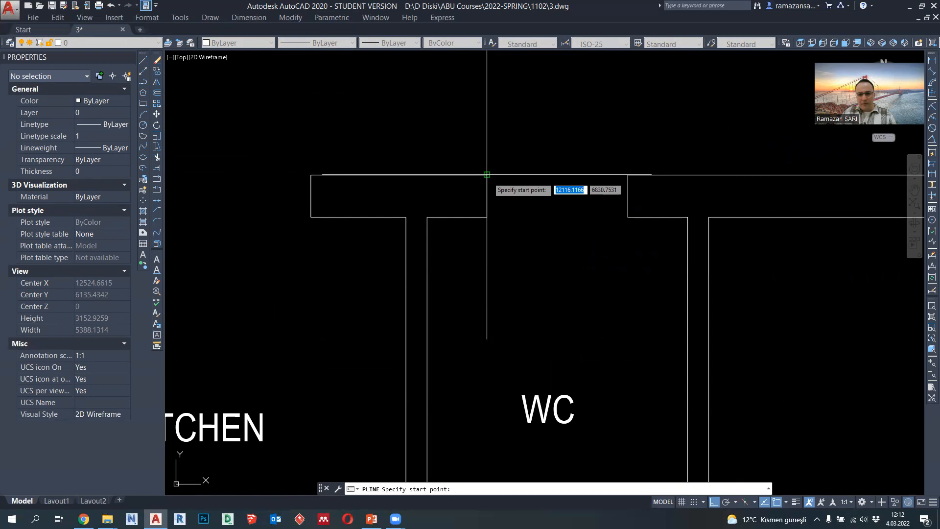
pyautogui.press('Escape')
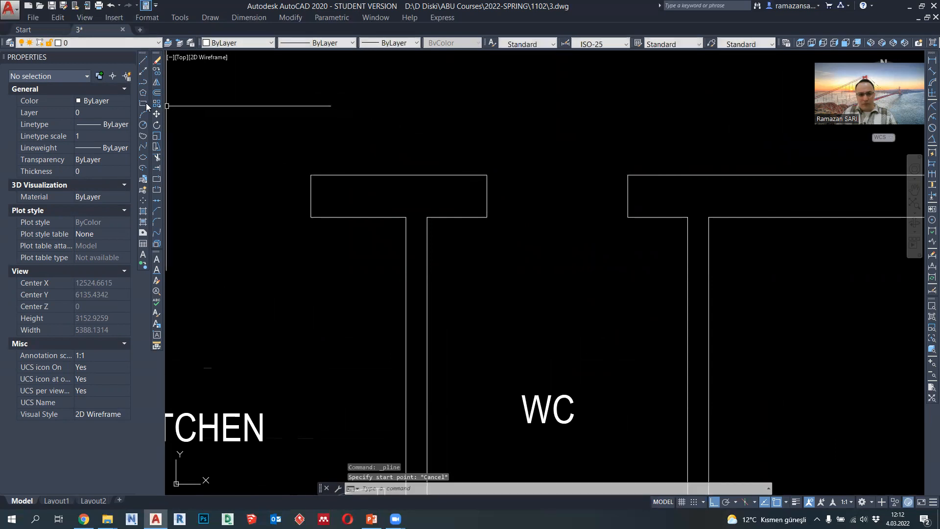
# - Draw a 1000 by 300 rectangle filling the WC window opening in the outer wall
pyautogui.click(487, 175)
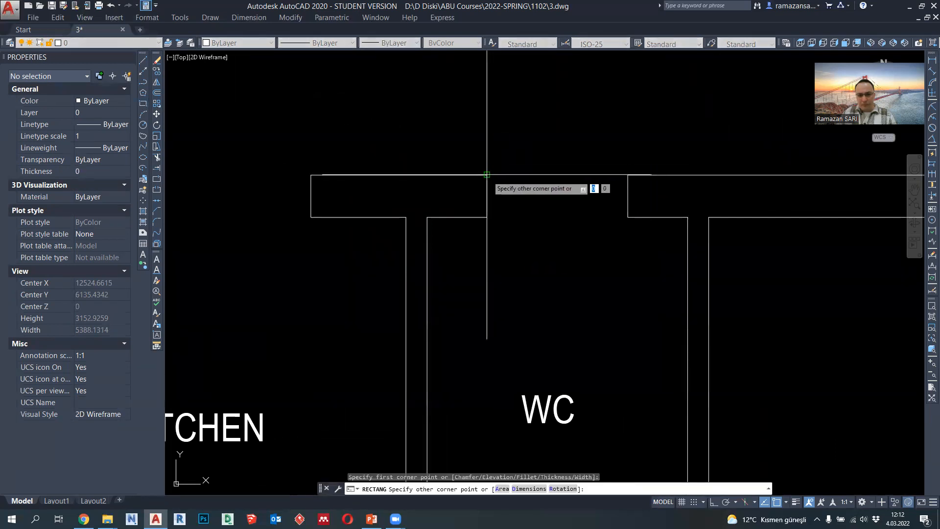
pyautogui.click(628, 216)
# - Set the lineweight of the WC window's outer rectangle to 0.09 mm
pyautogui.click(607, 234)
pyautogui.click(583, 210)
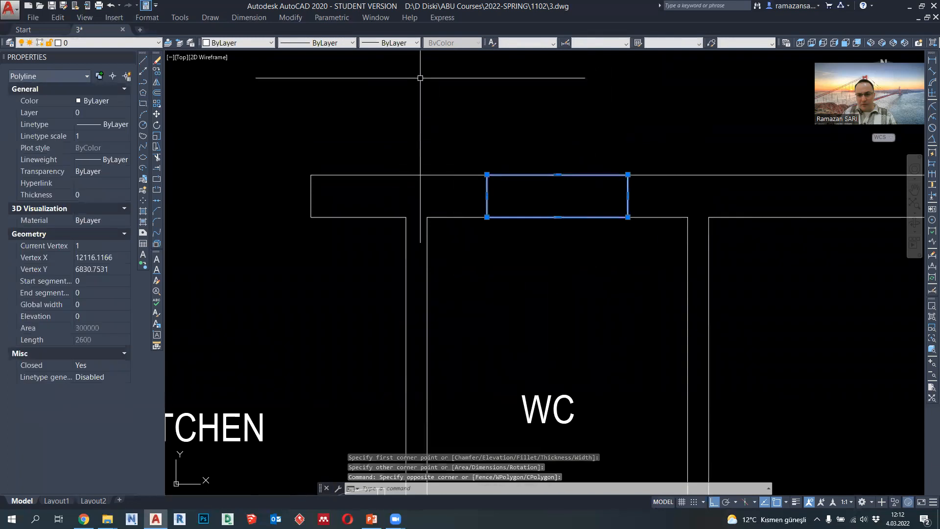
pyautogui.click(389, 43)
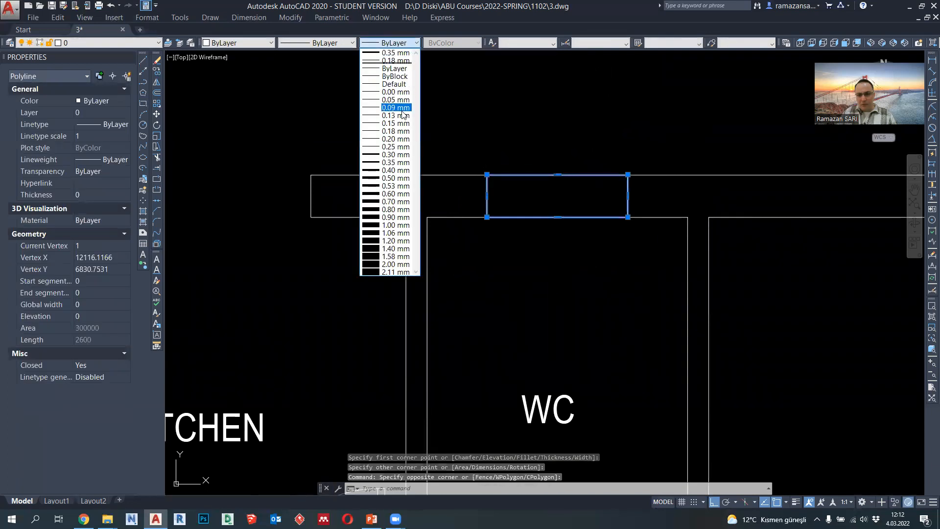
pyautogui.click(403, 115)
pyautogui.press('Escape')
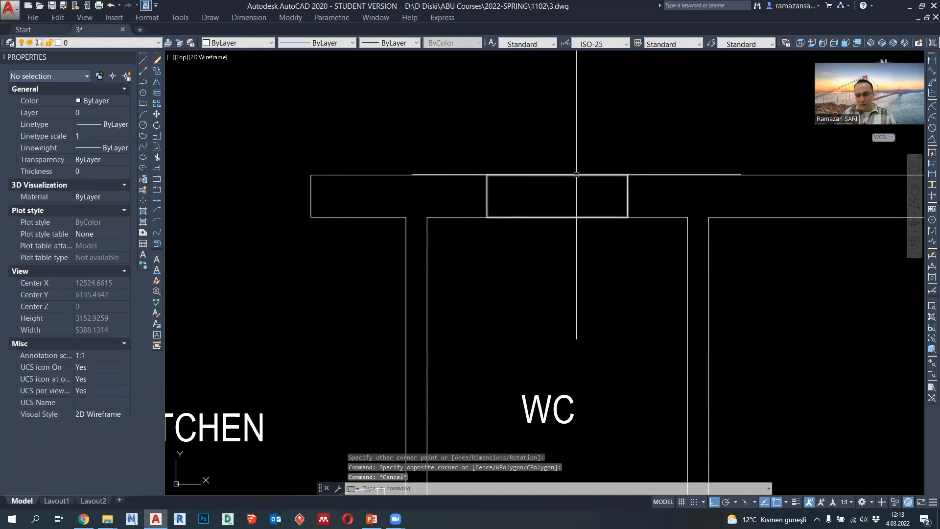
# - Draw a 100 by 100 polyline square inside the WC window rectangle, starting downward from the midpoint of its left edge
pyautogui.click(143, 82)
pyautogui.scroll(2, 485, 196)
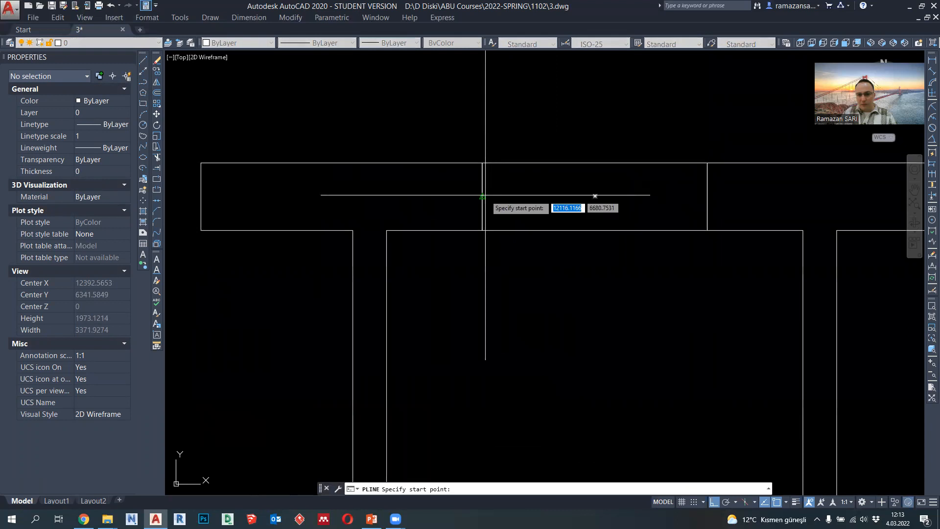
pyautogui.click(482, 198)
pyautogui.scroll(4, 503, 200)
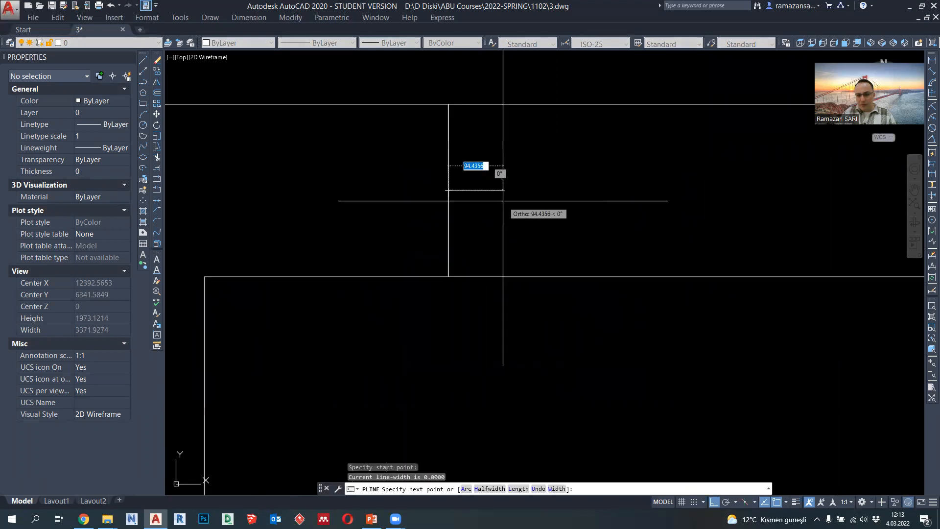
pyautogui.scroll(-4, 503, 201)
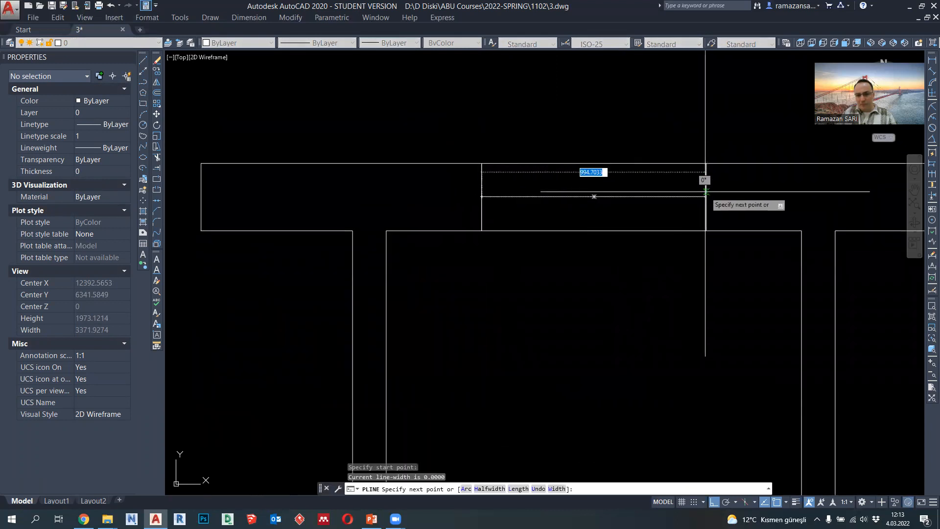
pyautogui.scroll(2, 534, 210)
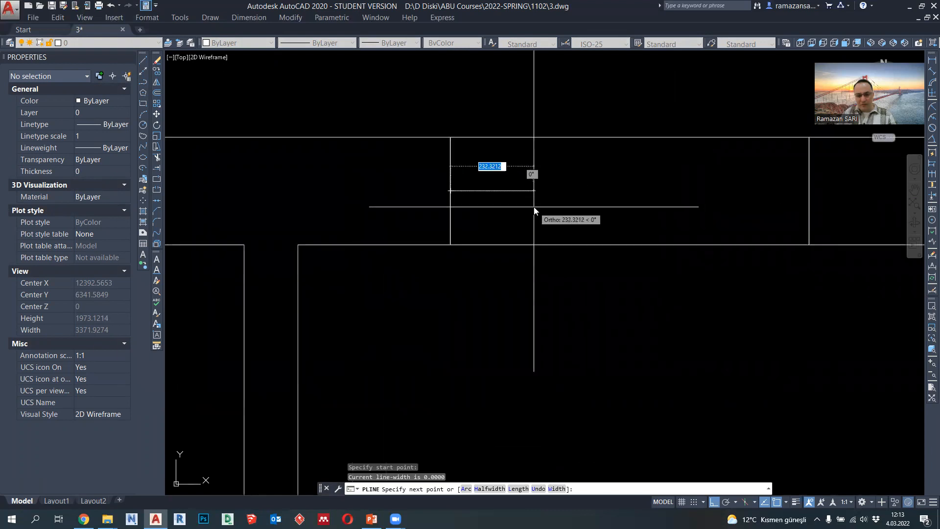
pyautogui.write('100')
pyautogui.press('Return')
pyautogui.scroll(2, 488, 216)
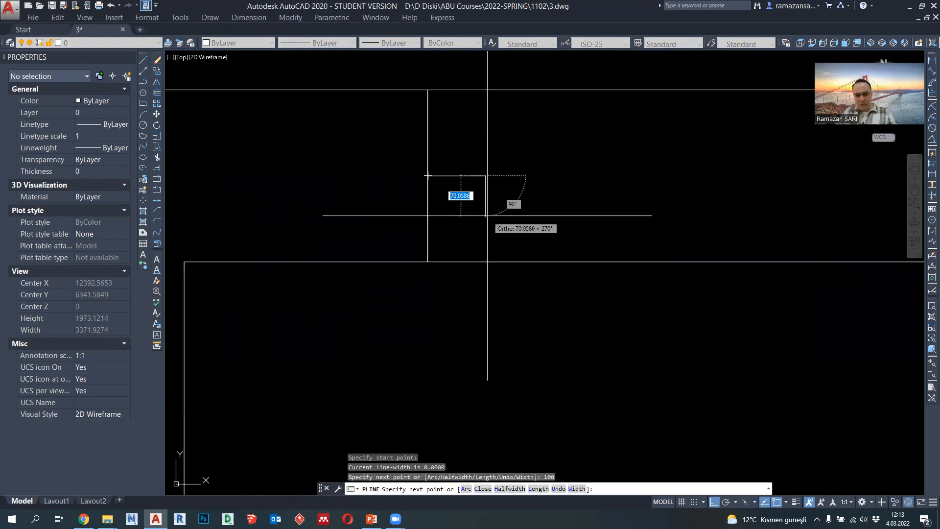
pyautogui.write('100')
pyautogui.press('Return')
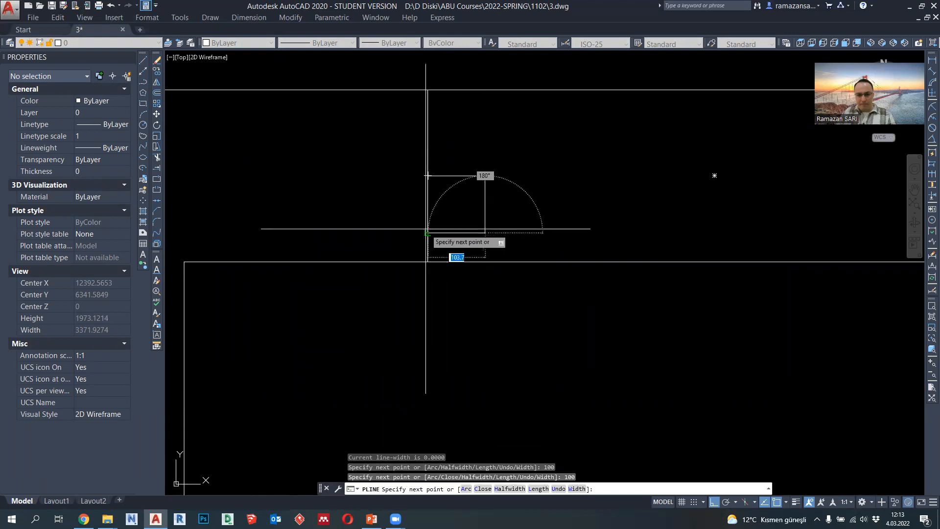
pyautogui.press('Escape')
# - Move the square up so it is centred on the midpoint of the window rectangle's left edge
pyautogui.click(445, 175)
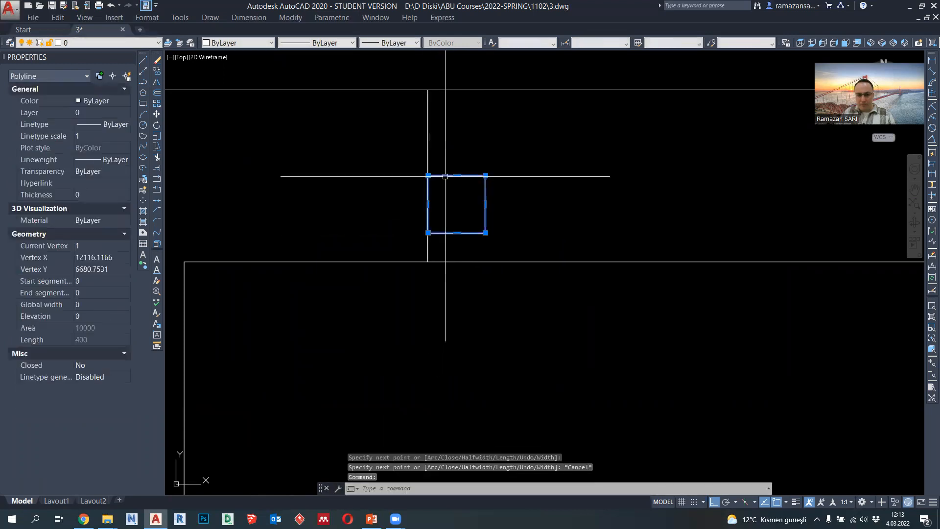
pyautogui.press('Return')
pyautogui.click(456, 204)
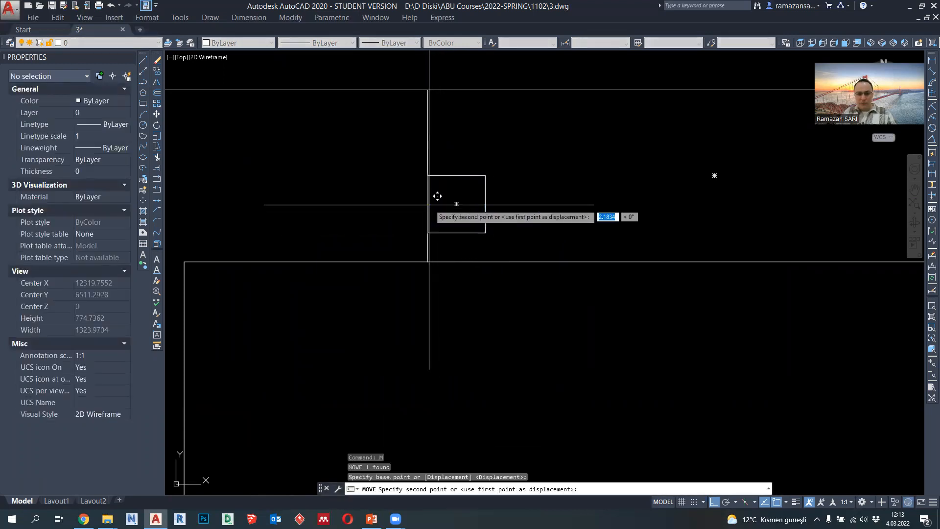
pyautogui.click(436, 167)
pyautogui.scroll(-3, 437, 167)
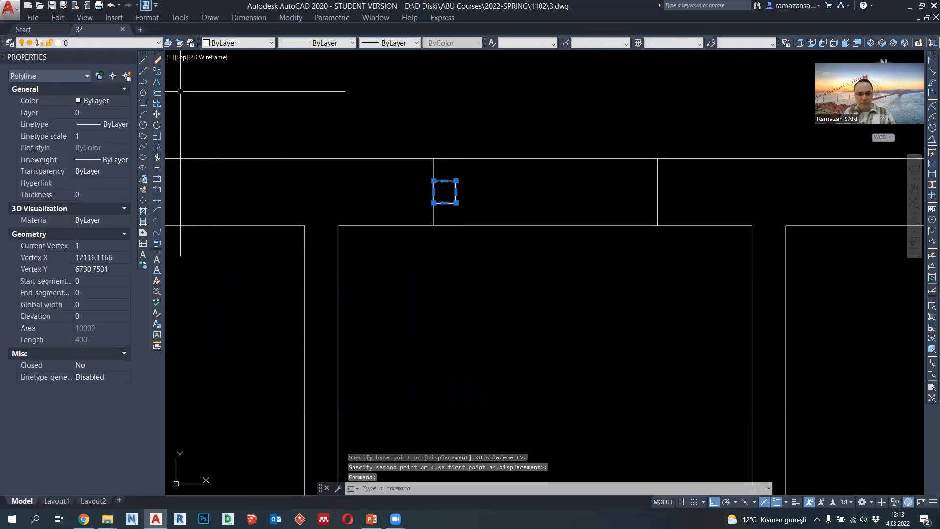
# - Copy the frame square horizontally to the right end of the window rectangle, flush with its edge
pyautogui.click(157, 72)
pyautogui.click(456, 181)
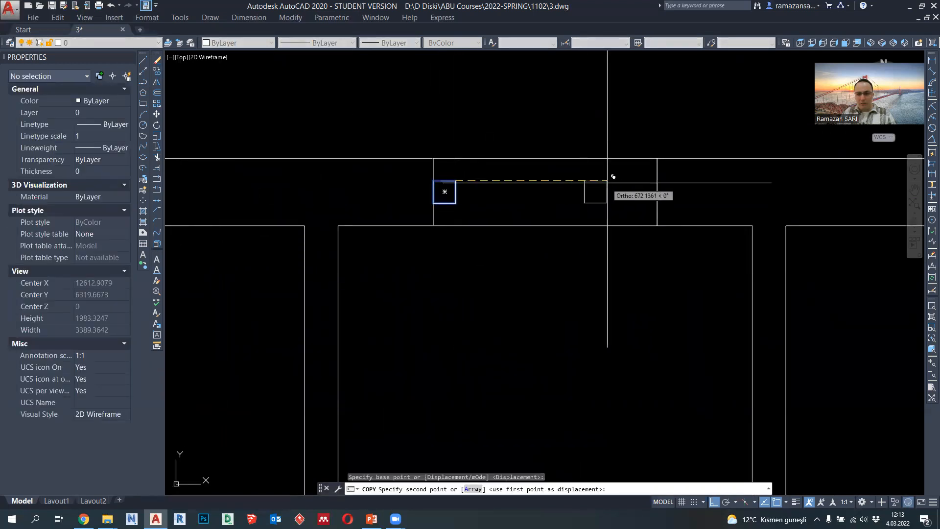
pyautogui.click(657, 181)
pyautogui.press('Escape')
# - Connect the upper and lower inner corners of the two frame squares with two horizontal polylines
pyautogui.scroll(2, 551, 190)
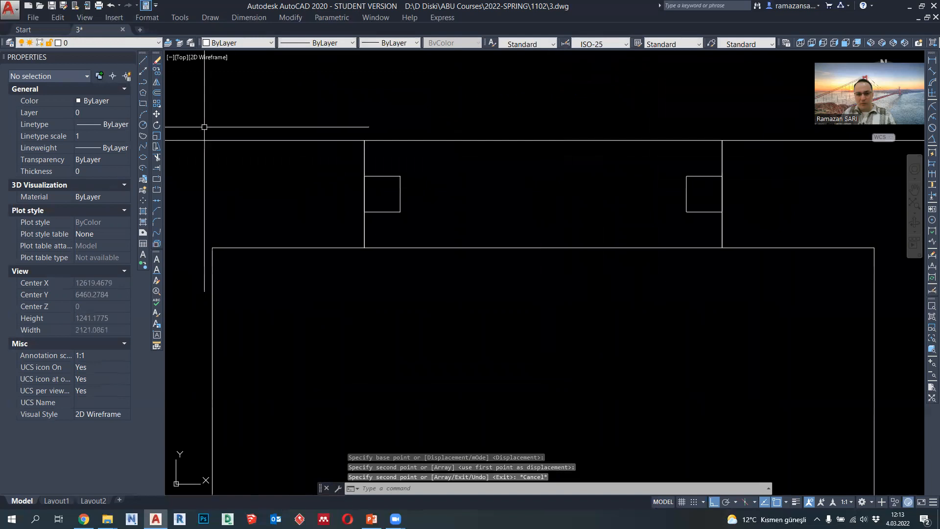
pyautogui.click(141, 82)
pyautogui.click(401, 176)
pyautogui.click(688, 177)
pyautogui.press('Return')
pyautogui.press('Return')
pyautogui.click(687, 211)
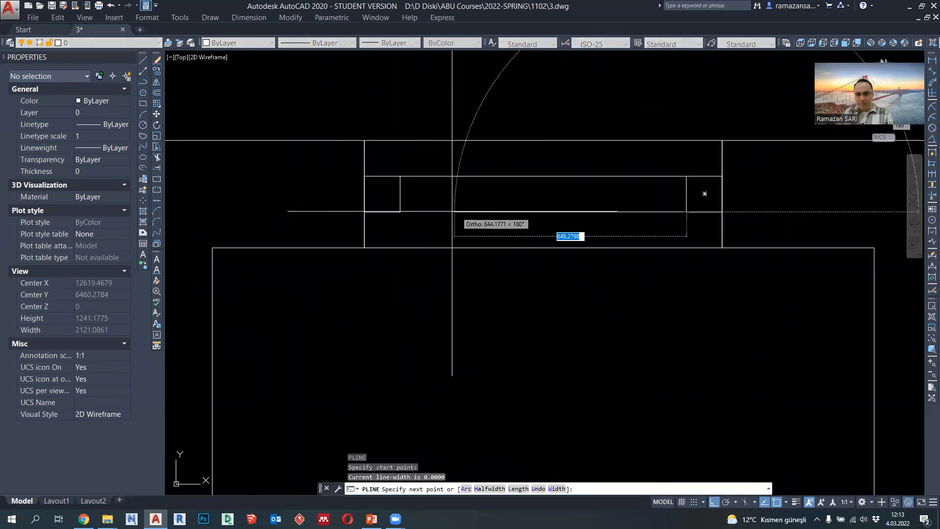
pyautogui.click(400, 211)
pyautogui.press('Return')
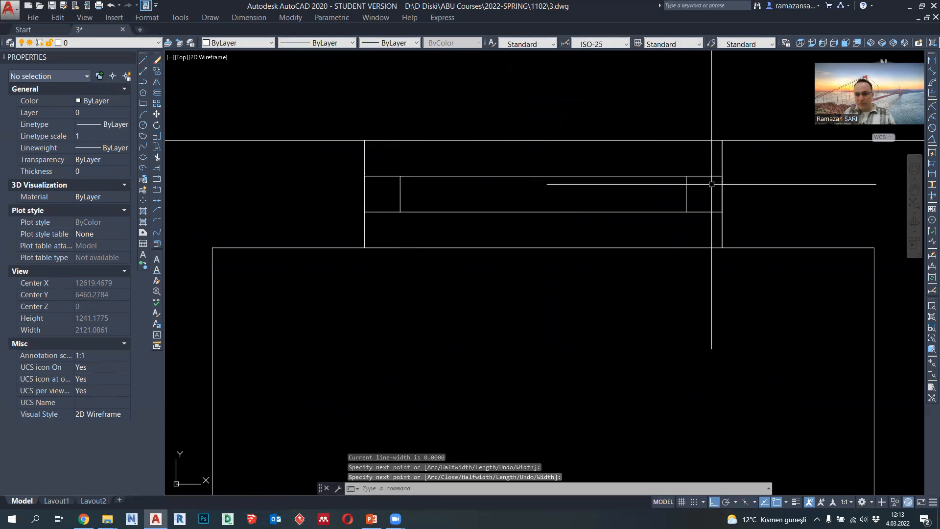
# - Draw the glass centre line between the midpoints of the two frame squares' inner edges
pyautogui.click(143, 83)
pyautogui.click(400, 194)
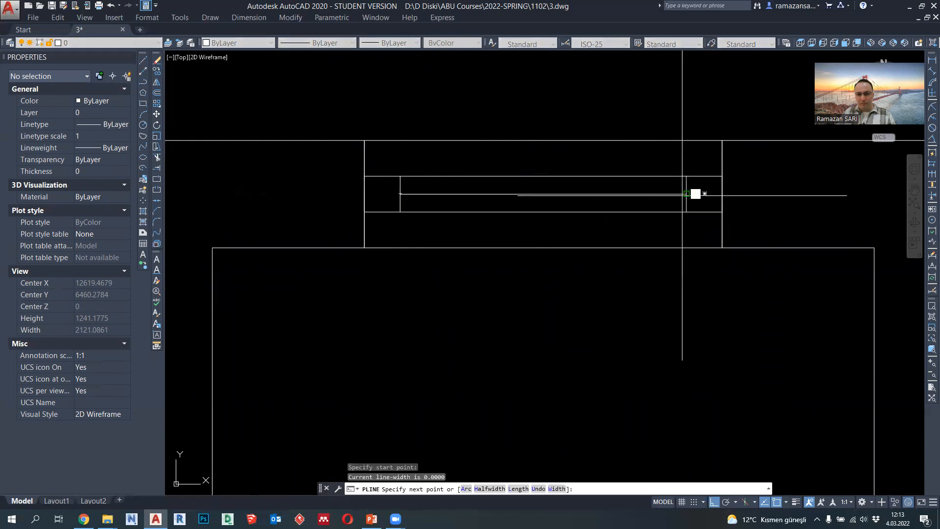
pyautogui.click(682, 195)
pyautogui.press('Escape')
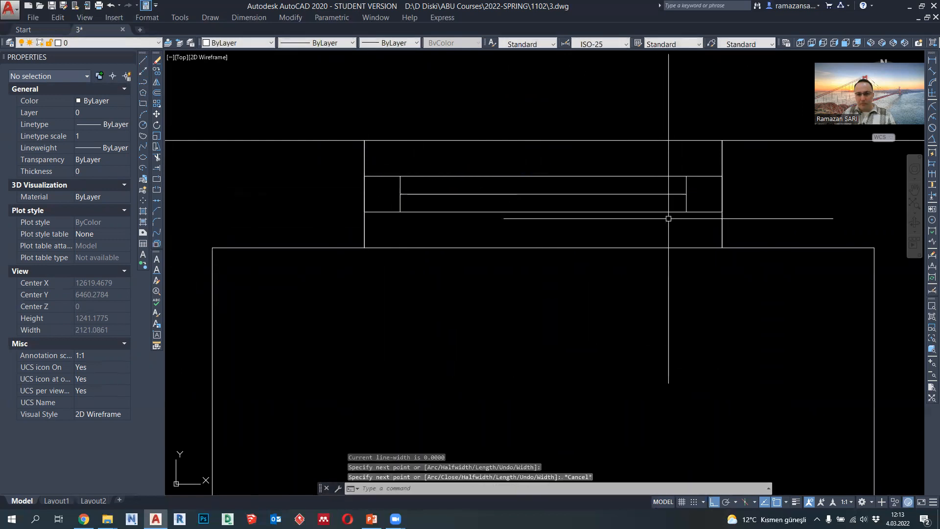
# - Set the lineweight of both frame squares and the three horizontal window lines to 0.18 mm
pyautogui.click(698, 221)
pyautogui.click(684, 202)
pyautogui.click(676, 185)
pyautogui.click(653, 166)
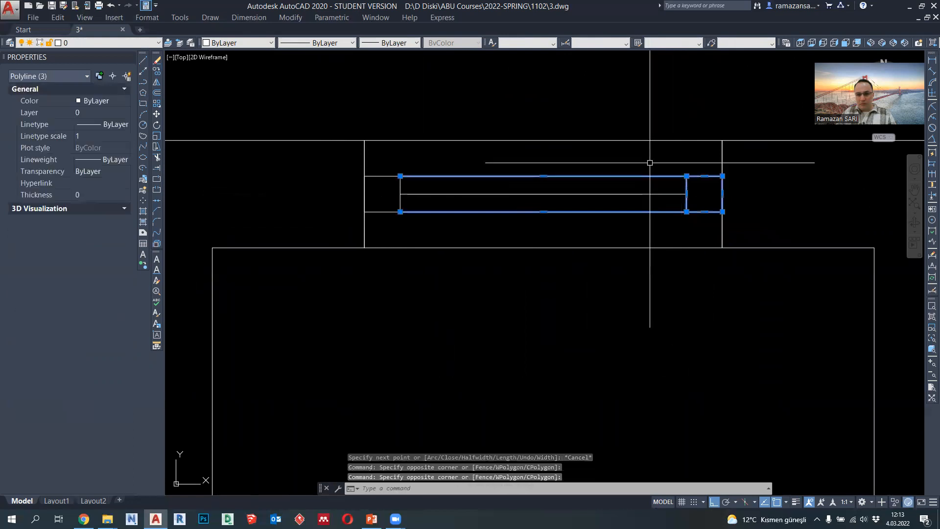
pyautogui.click(402, 182)
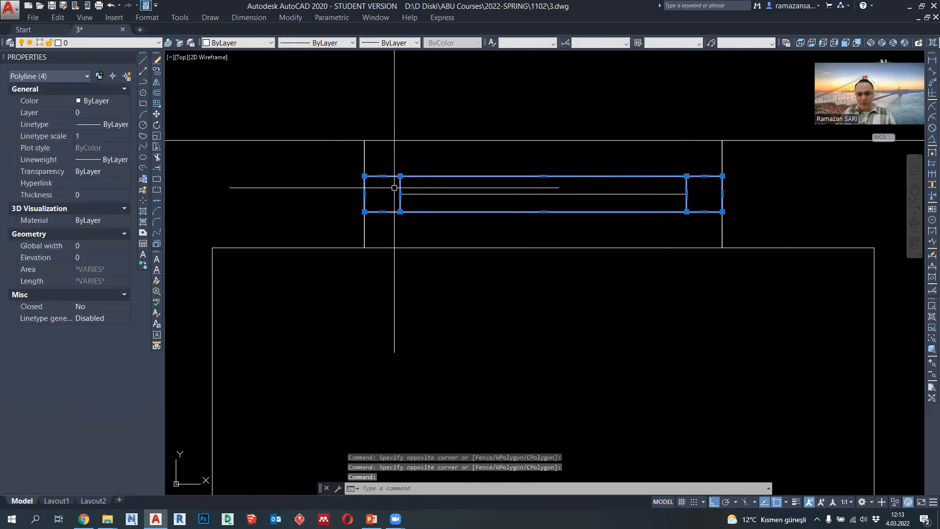
pyautogui.click(417, 199)
pyautogui.click(403, 110)
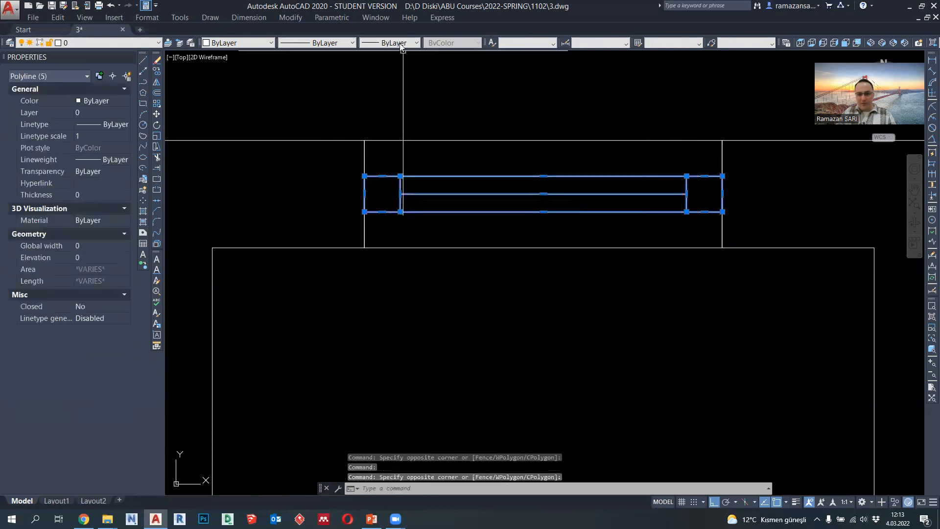
pyautogui.click(401, 43)
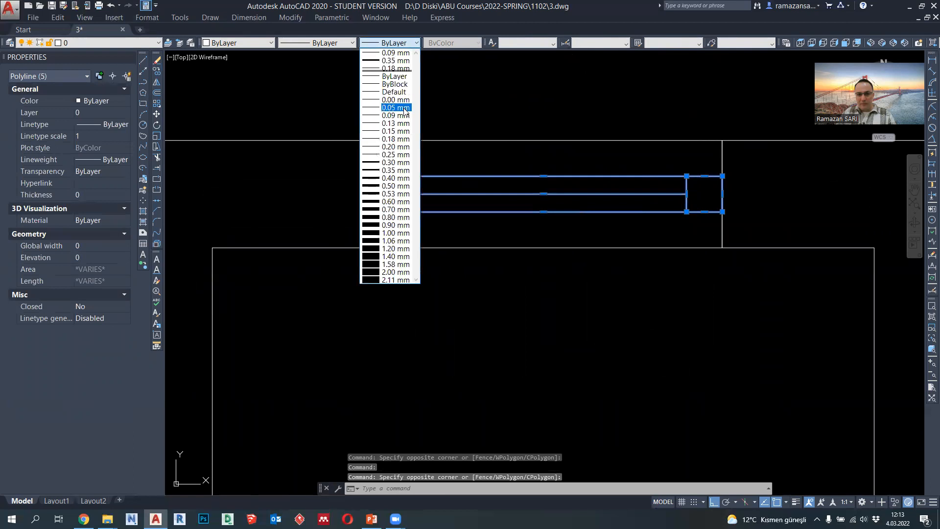
pyautogui.click(399, 139)
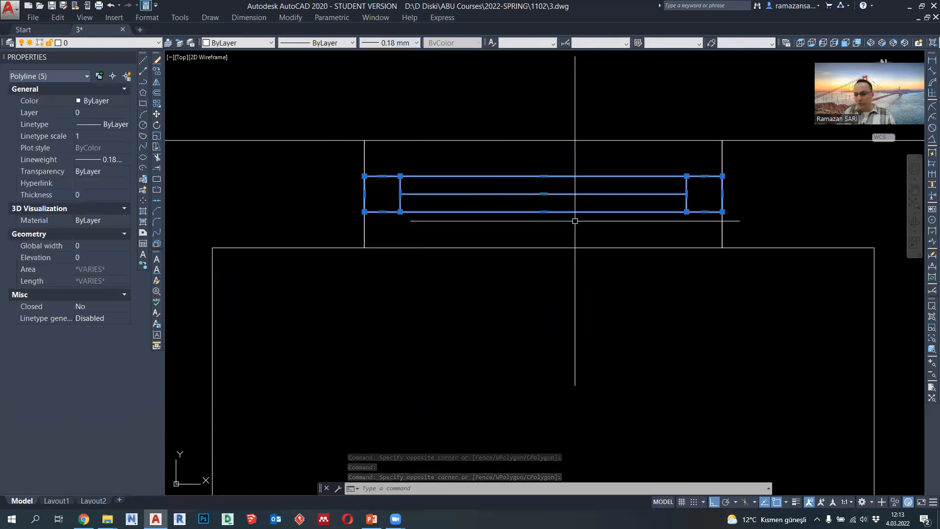
pyautogui.press('Escape')
# - Set the lineweight of the upper and lower horizontal lines between the frame squares to 0.09 mm
pyautogui.click(548, 215)
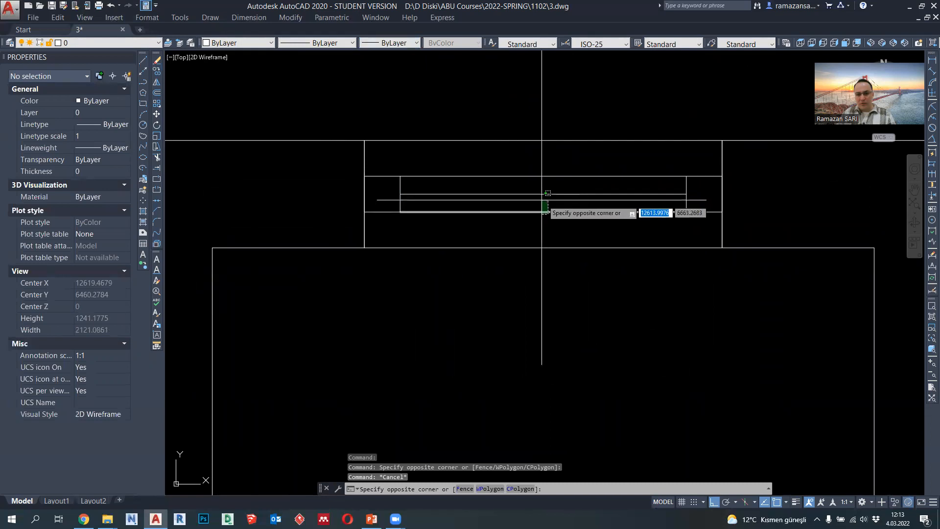
pyautogui.click(542, 201)
pyautogui.click(527, 183)
pyautogui.click(512, 166)
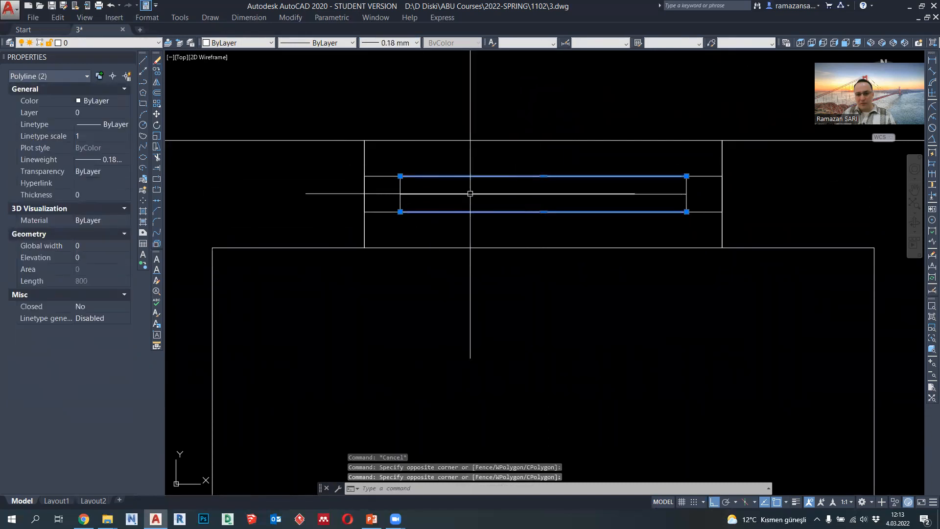
pyautogui.click(406, 43)
pyautogui.click(396, 115)
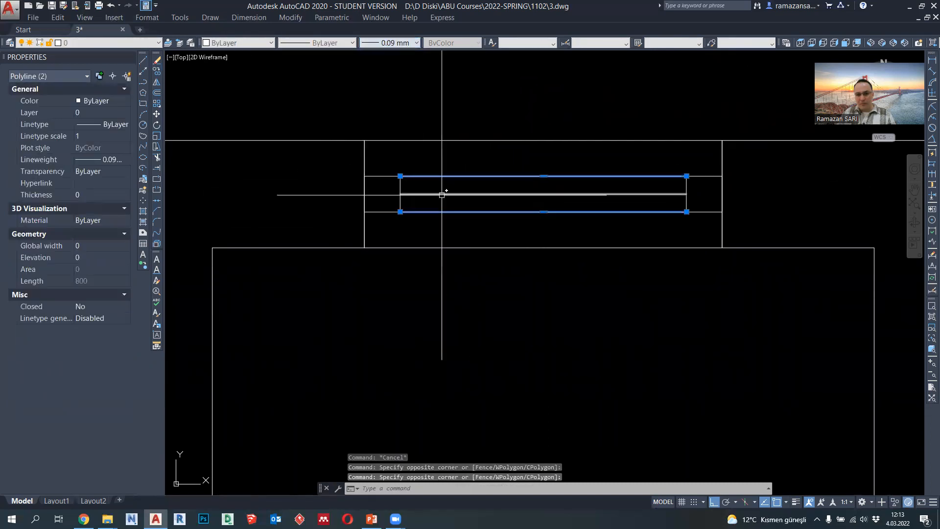
pyautogui.press('Escape')
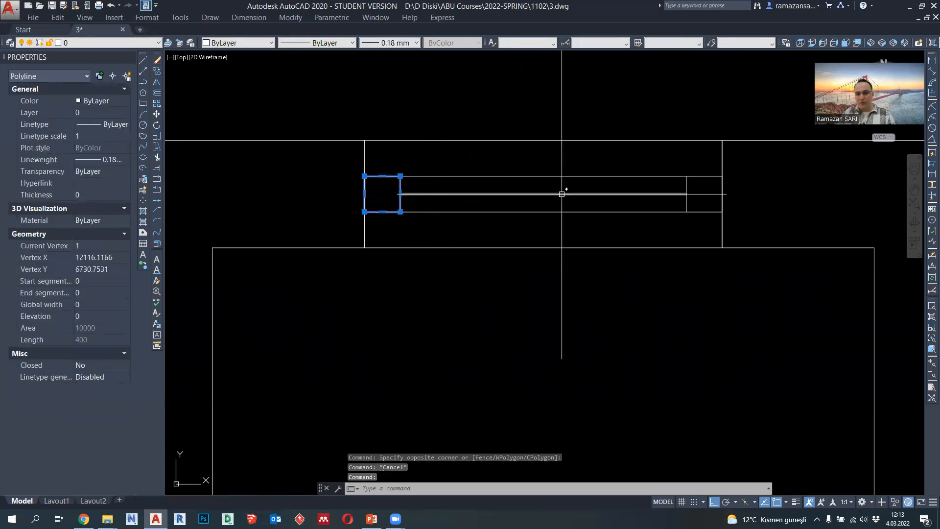
pyautogui.press('Escape')
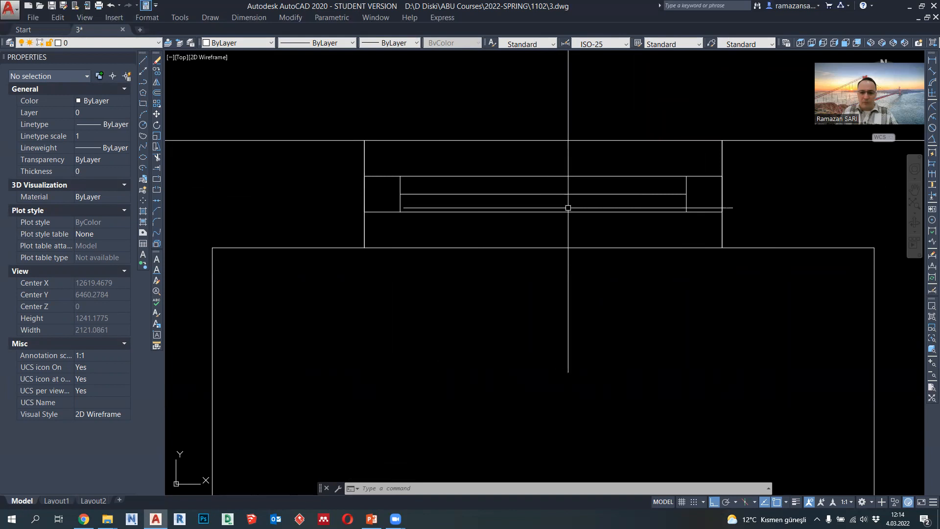
# - Replace all six WC window polylines with a pasted block, using the window's lower-right corner as base point
pyautogui.moveTo(568, 208); pyautogui.dragTo(579, 212, button='middle')
pyautogui.click(717, 226)
pyautogui.click(403, 164)
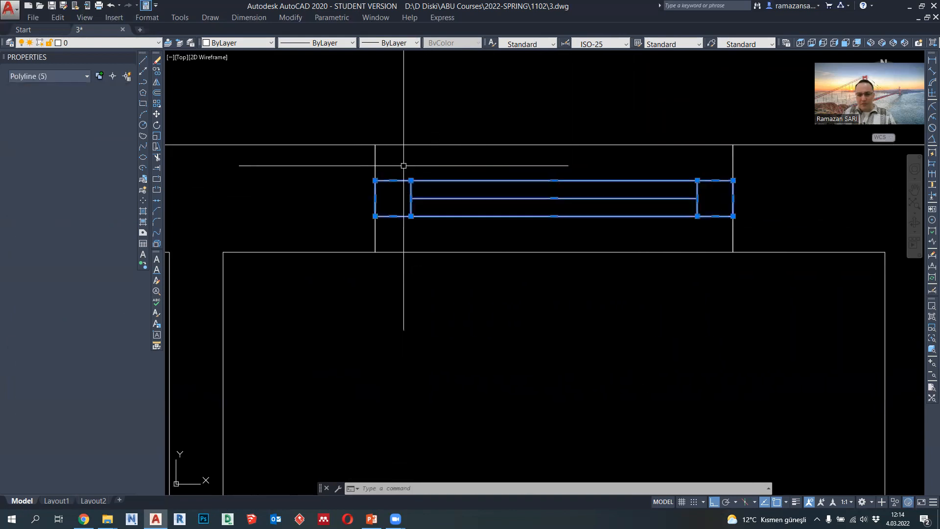
pyautogui.click(438, 250)
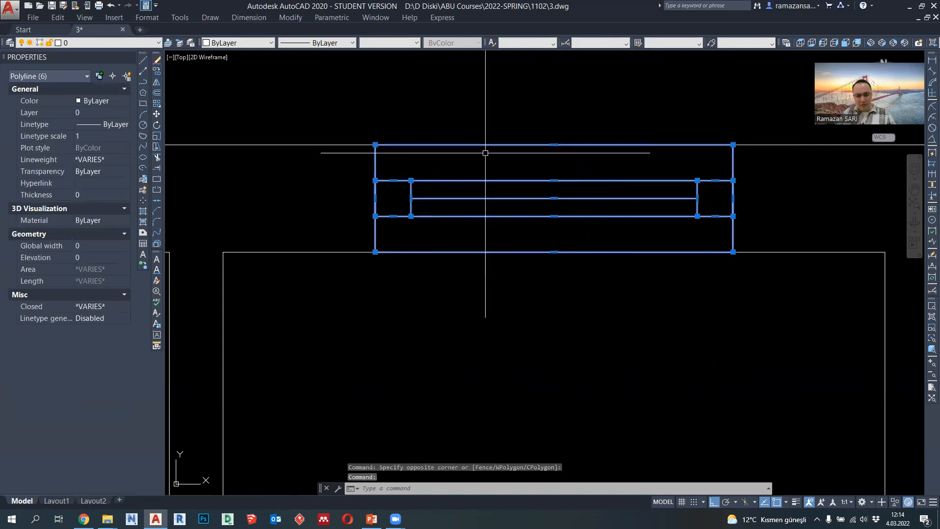
pyautogui.press('Delete')
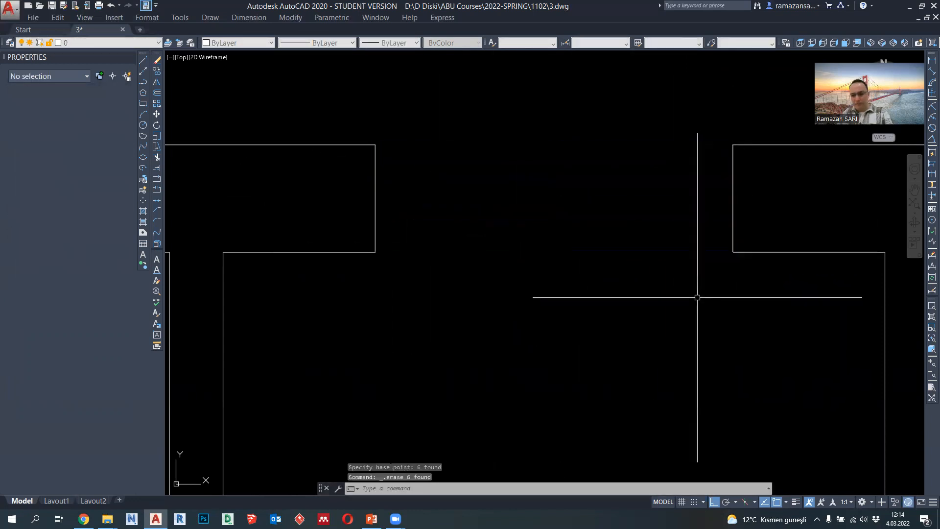
pyautogui.hotkey('ctrl', 'shift', 'v')
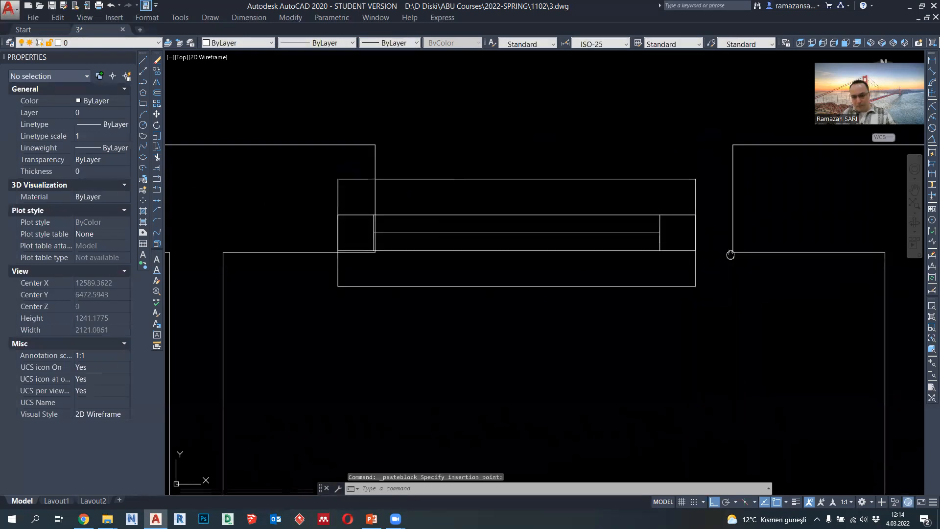
pyautogui.click(692, 284)
# - Move the window block by its base point to the opening's lower-right corner so it fills the WC wall opening
pyautogui.click(691, 284)
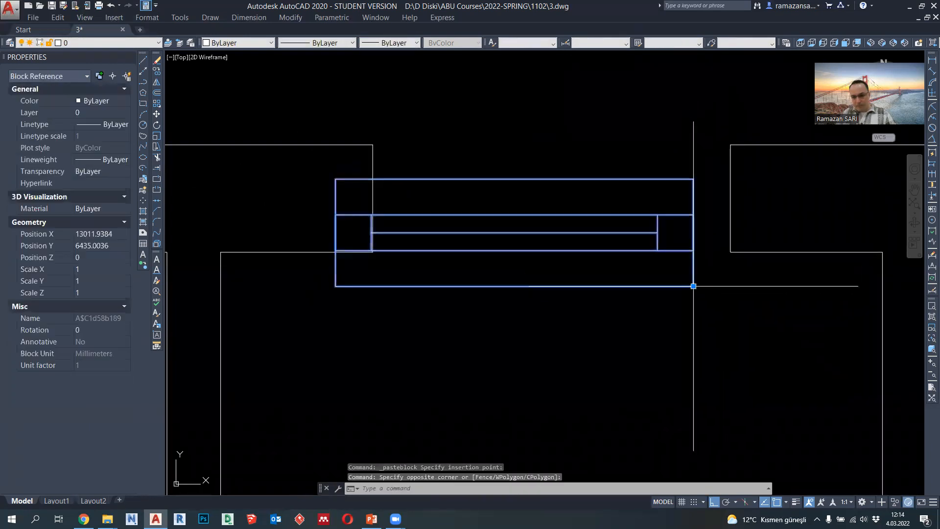
pyautogui.click(694, 286)
pyautogui.scroll(-8, 705, 247)
pyautogui.moveTo(684, 265); pyautogui.dragTo(649, 179, button='middle')
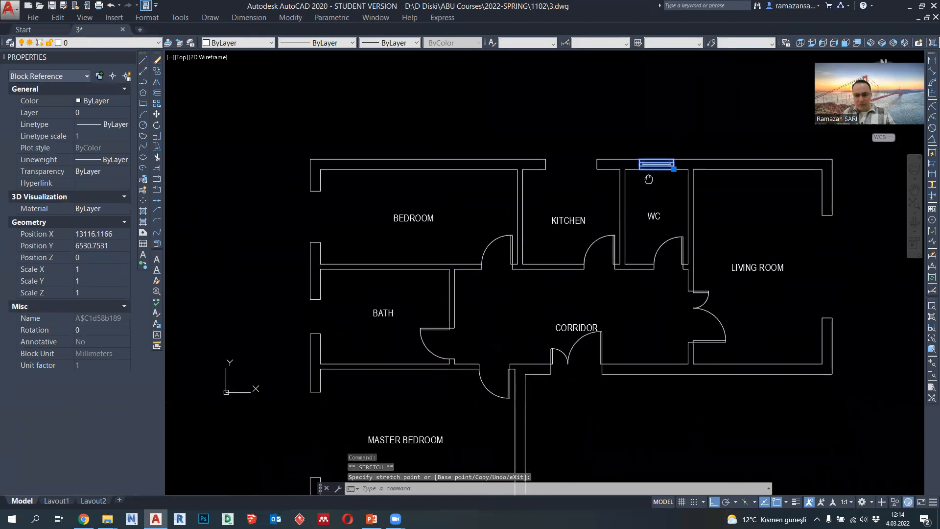
pyautogui.press('Escape')
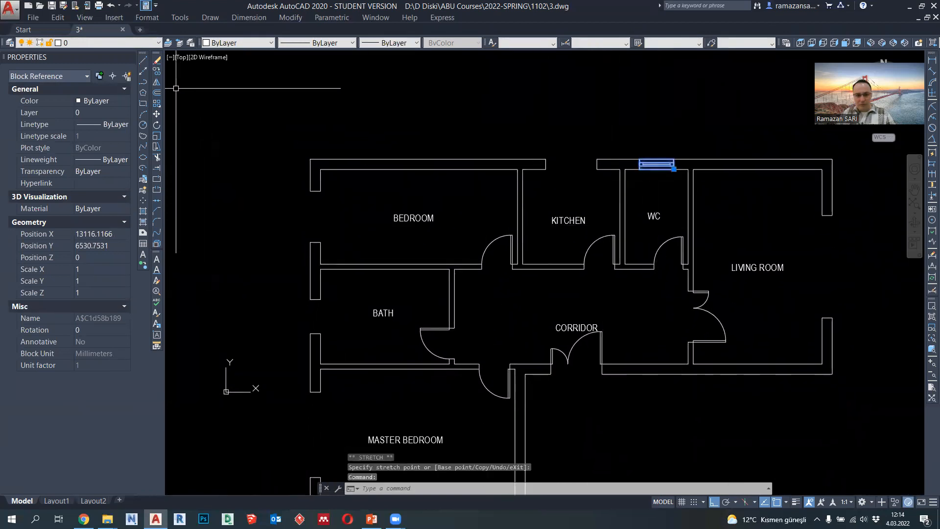
# - Copy the WC window block by its lower-right corner to the inner upper corner of the bath's outer wall opening
pyautogui.click(157, 72)
pyautogui.scroll(4, 678, 162)
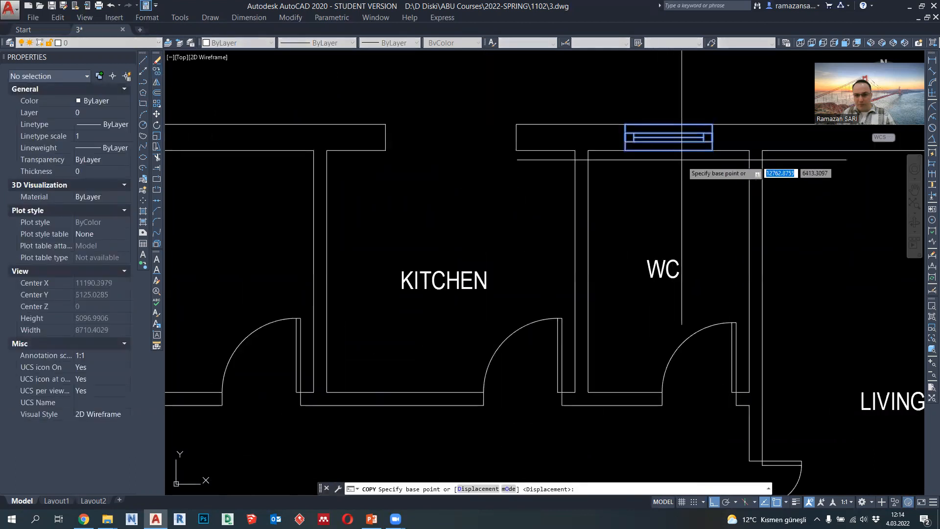
pyautogui.click(713, 147)
pyautogui.scroll(-2, 713, 147)
pyautogui.scroll(-2, 710, 158)
pyautogui.scroll(2, 492, 249)
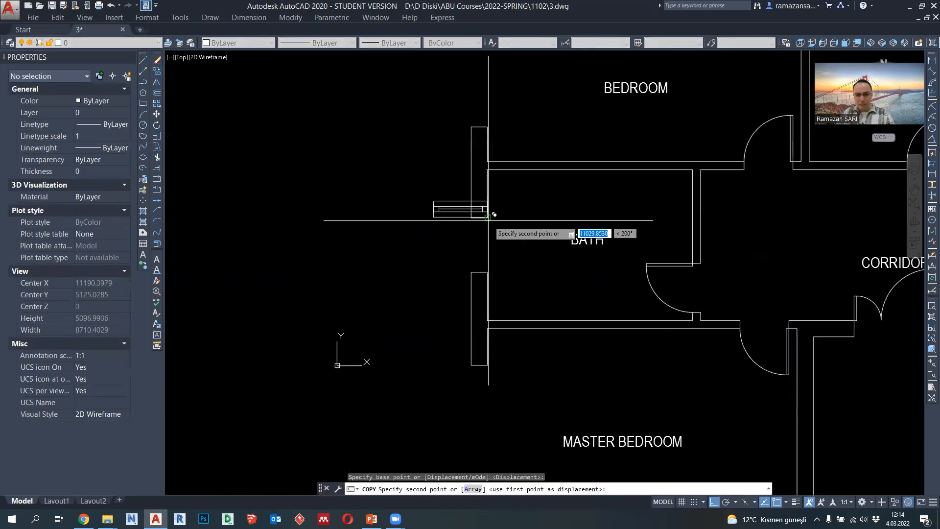
pyautogui.click(488, 218)
pyautogui.press('Escape')
# - Rotate the copied window about its lower-right corner so it stands vertically and fills the bath wall opening
pyautogui.click(465, 219)
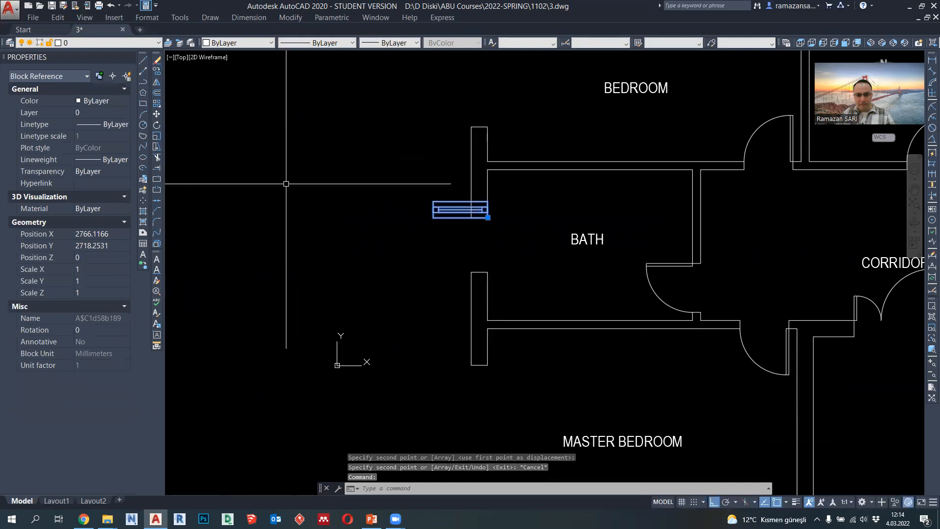
pyautogui.click(157, 125)
pyautogui.click(488, 218)
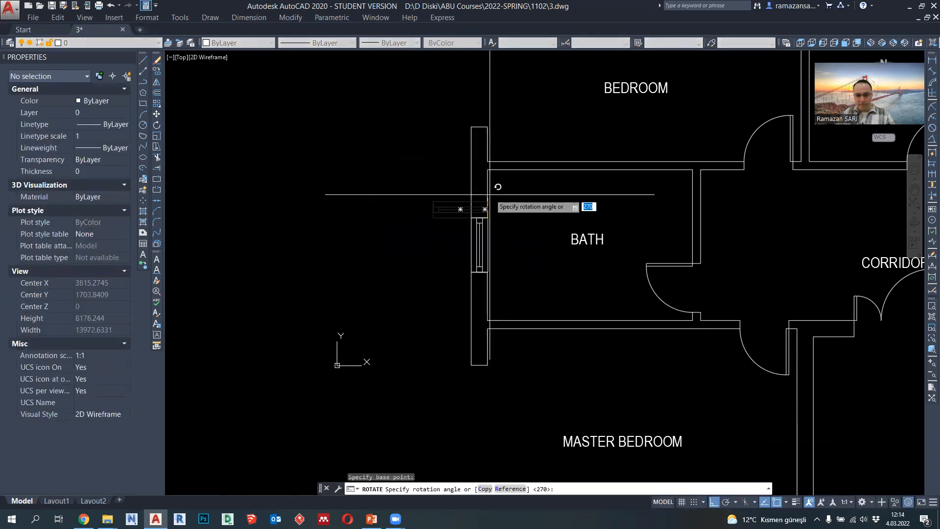
pyautogui.scroll(-4, 496, 189)
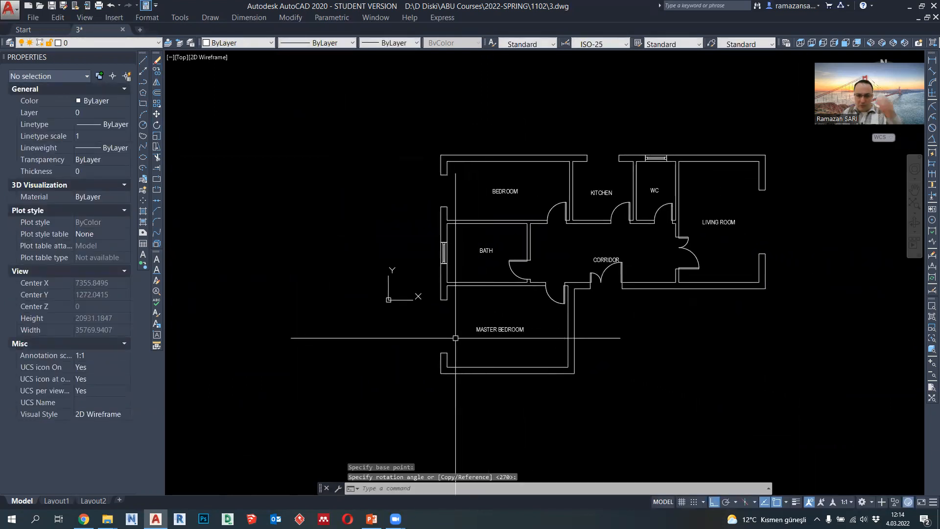
# - Copy the bath window block by its upper-right corner to the inner upper corner of the bedroom wall opening
pyautogui.scroll(1, 449, 171)
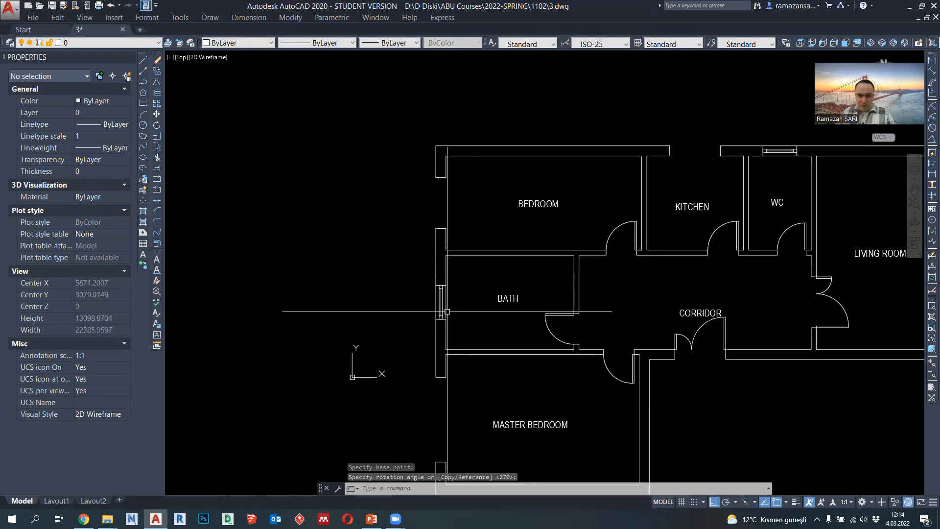
pyautogui.click(441, 310)
pyautogui.click(157, 71)
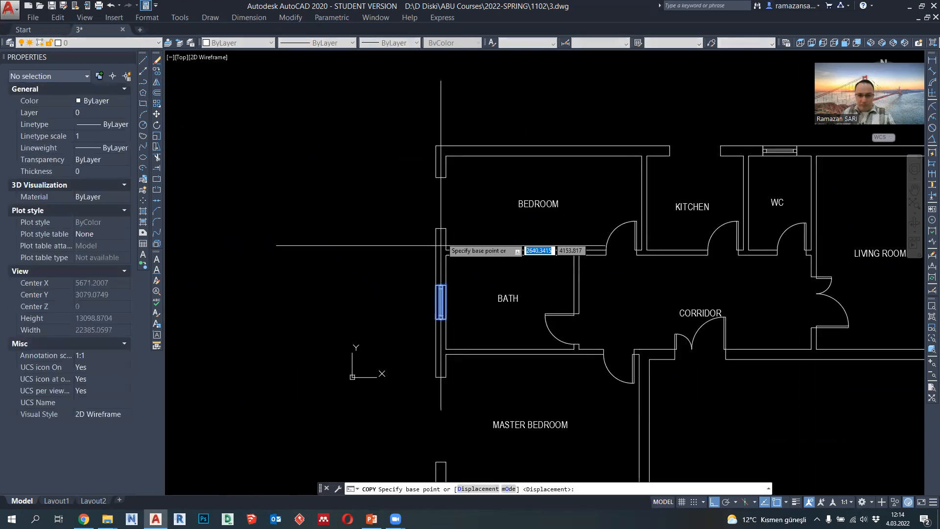
pyautogui.click(445, 280)
pyautogui.click(445, 185)
pyautogui.press('Escape')
# - Explode the window block placed in the bedroom wall opening
pyautogui.scroll(2, 445, 191)
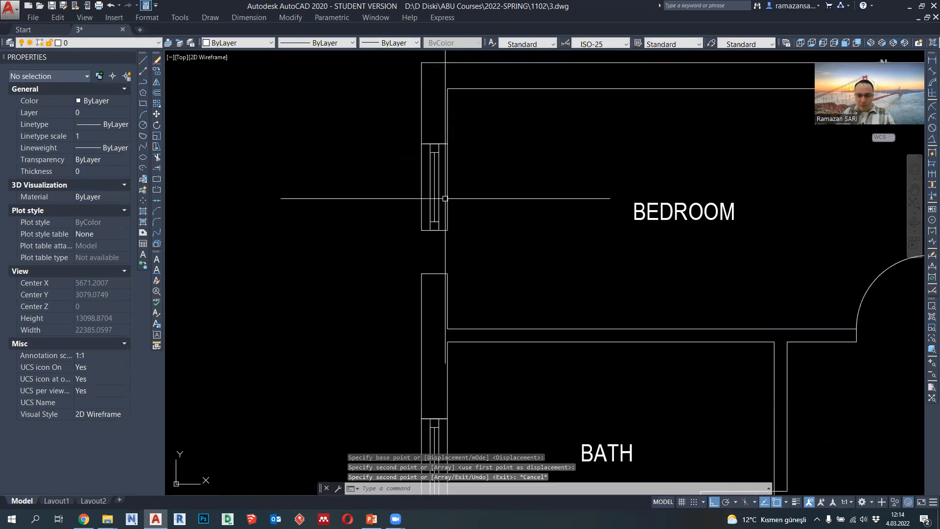
pyautogui.click(448, 221)
pyautogui.click(157, 243)
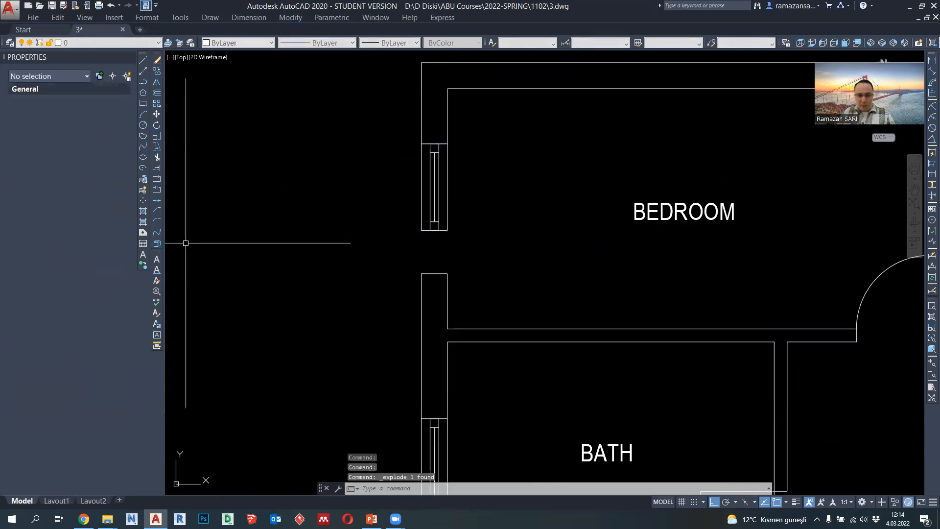
# - Stretch the lower end of the exploded bedroom window down to the lower edge of the wall opening
pyautogui.press('Return')
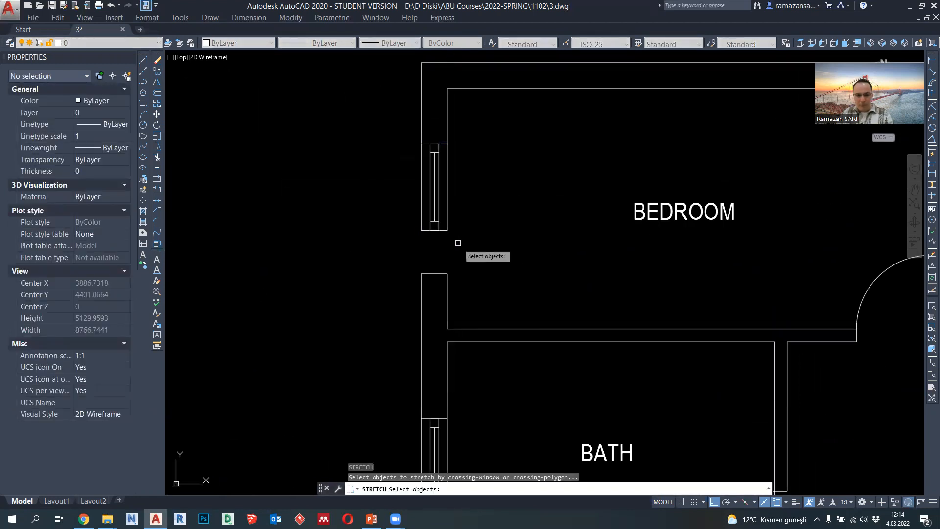
pyautogui.press('Escape')
pyautogui.write('s')
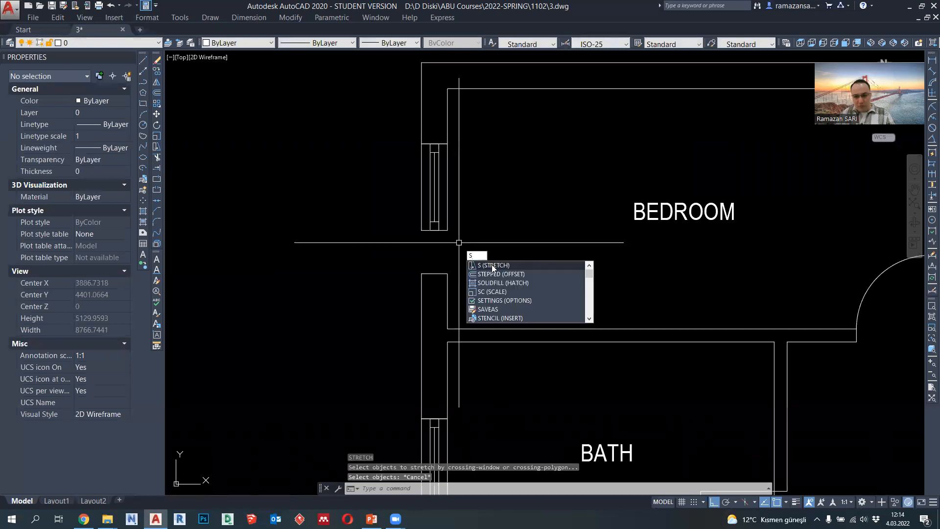
pyautogui.press('Return')
pyautogui.click(464, 248)
pyautogui.click(401, 218)
pyautogui.press('Return')
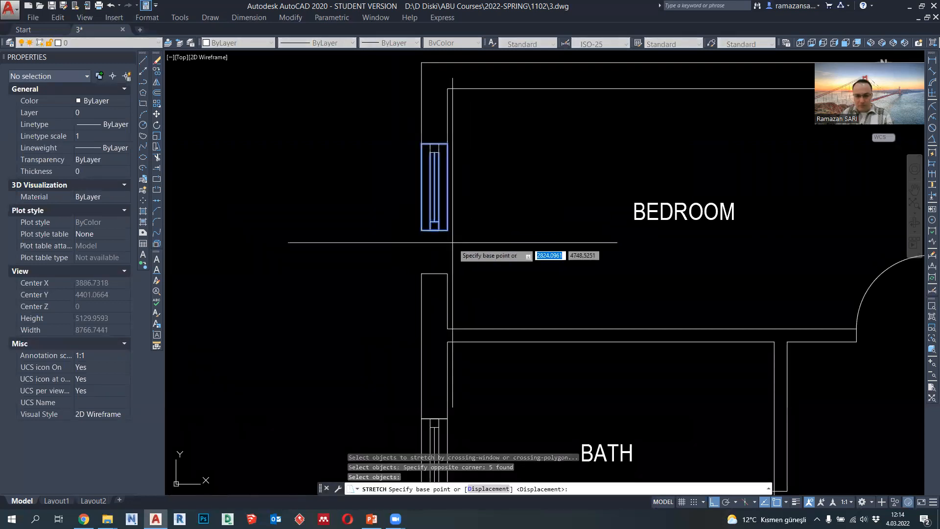
pyautogui.click(447, 230)
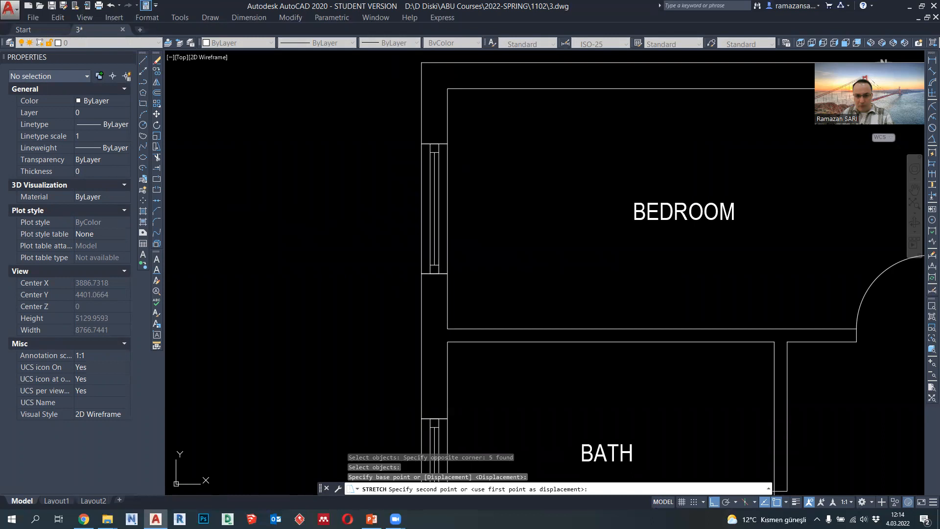
pyautogui.press('Return')
pyautogui.doubleClick(382, 194)
pyautogui.press('Escape')
pyautogui.click(399, 132)
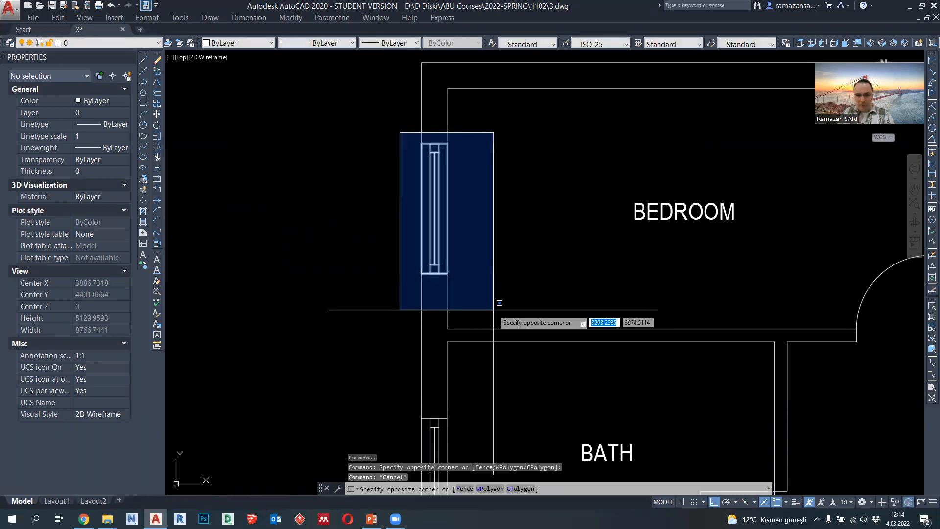
pyautogui.click(489, 303)
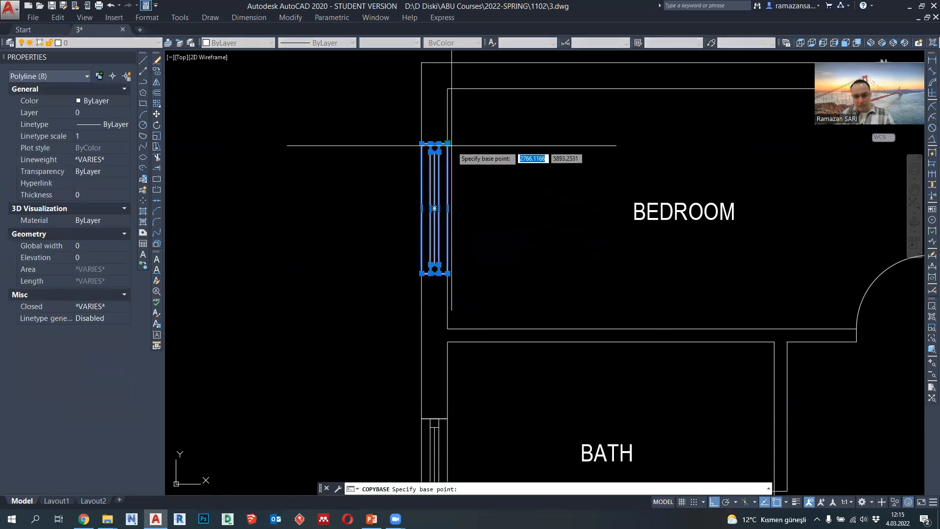
pyautogui.press('Delete')
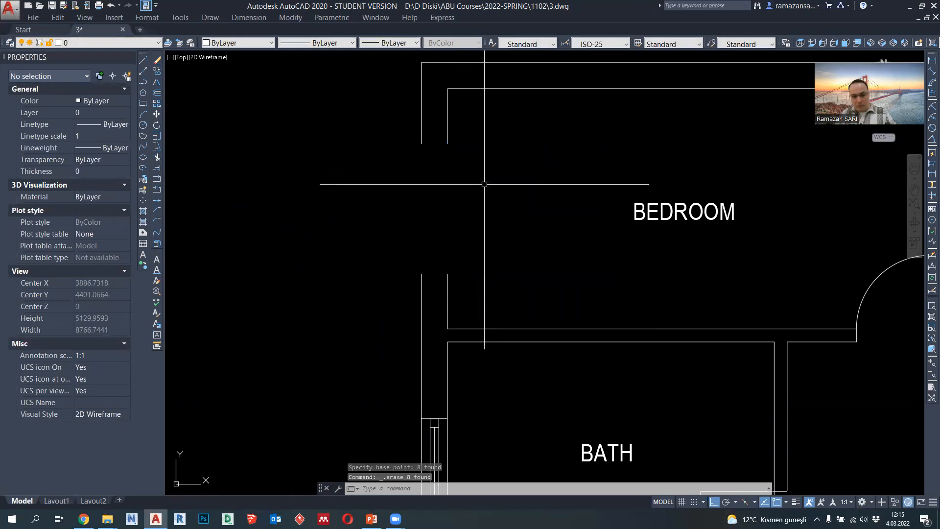
pyautogui.hotkey('ctrl', 'z')
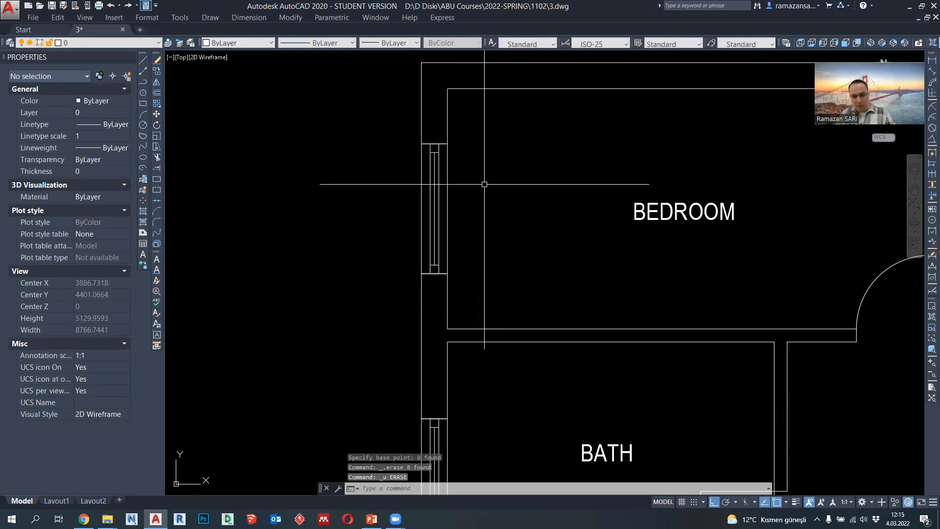
# - Replace the six bedroom window polylines, leaving out the walls, with a pasted block based at the window's upper-right corner
pyautogui.click(447, 159)
pyautogui.scroll(2, 438, 244)
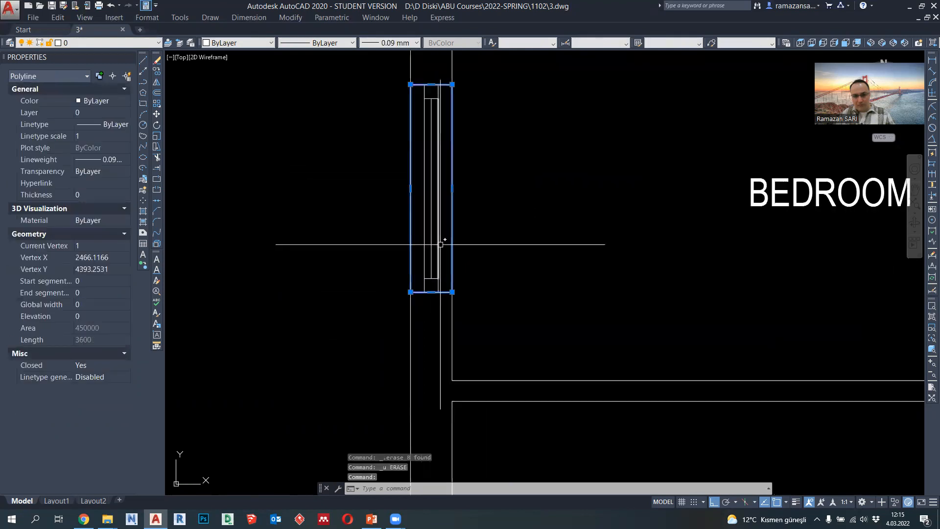
pyautogui.click(445, 284)
pyautogui.click(425, 90)
pyautogui.scroll(-2, 448, 196)
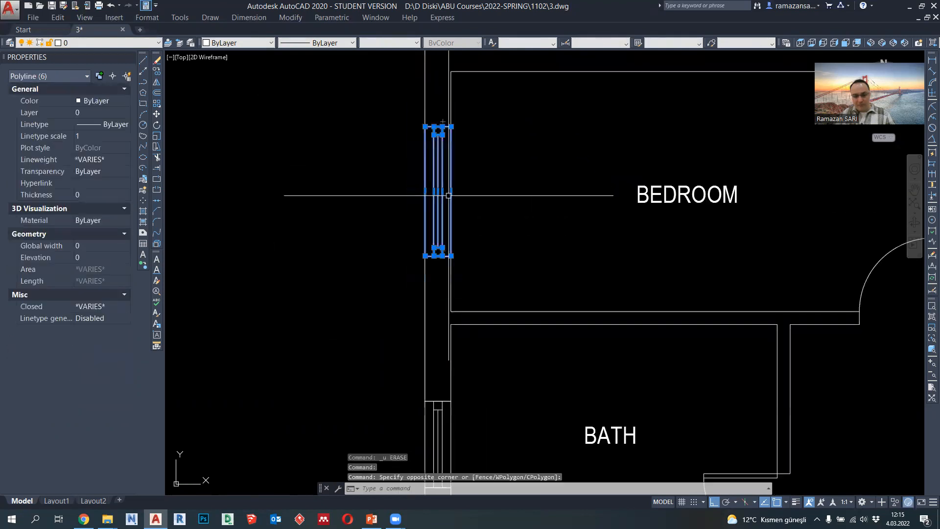
pyautogui.press('Delete')
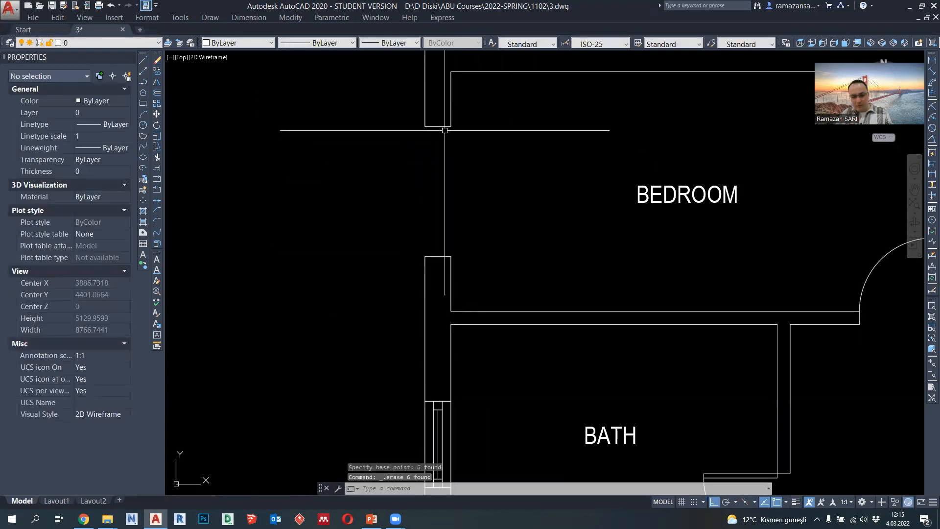
pyautogui.hotkey('ctrl', 'shift', 'v')
pyautogui.press('Escape')
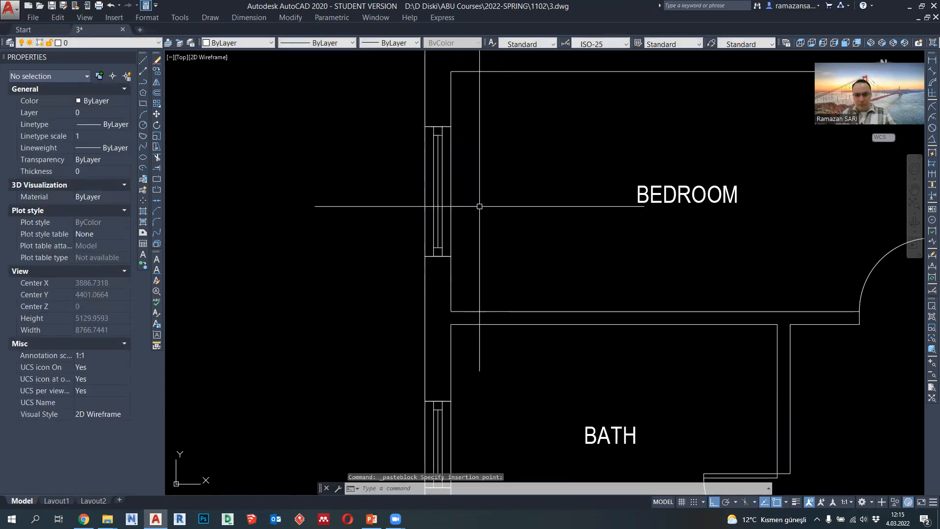
# - Copy the bedroom window block by its upper-right corner to the inner right corner of the kitchen wall opening
pyautogui.scroll(-5, 480, 204)
pyautogui.moveTo(621, 227); pyautogui.dragTo(601, 255, button='middle')
pyautogui.moveTo(602, 172); pyautogui.dragTo(588, 178, button='middle')
pyautogui.moveTo(641, 206); pyautogui.dragTo(636, 208, button='middle')
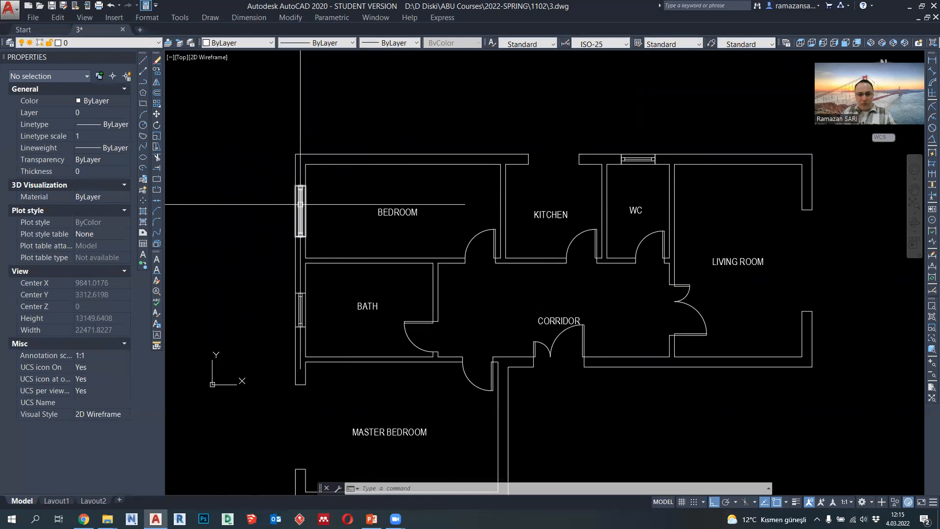
pyautogui.click(301, 204)
pyautogui.click(157, 71)
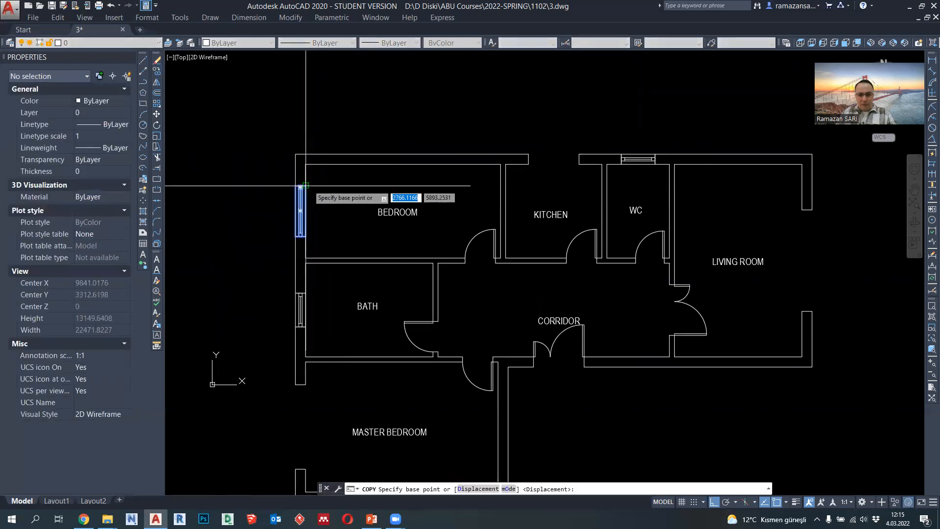
pyautogui.click(306, 185)
pyautogui.scroll(3, 566, 168)
pyautogui.click(588, 162)
pyautogui.press('Escape')
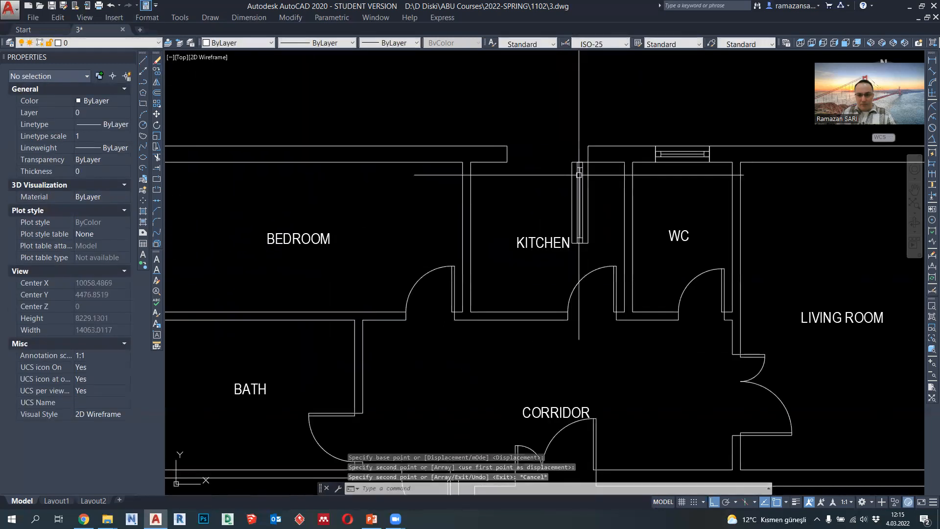
# - Rotate the copied window about its upper-right corner so it lies horizontally in the kitchen wall opening
pyautogui.click(158, 126)
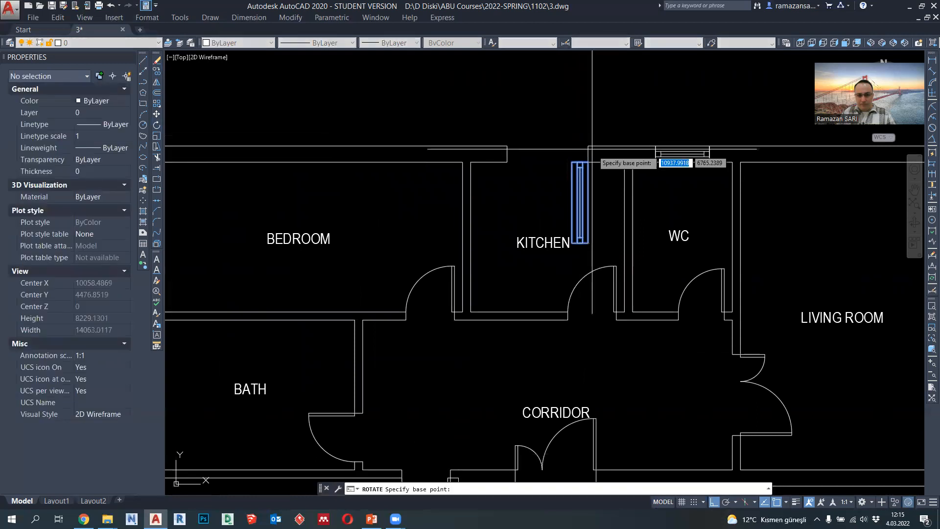
pyautogui.click(587, 162)
pyautogui.scroll(-3, 490, 113)
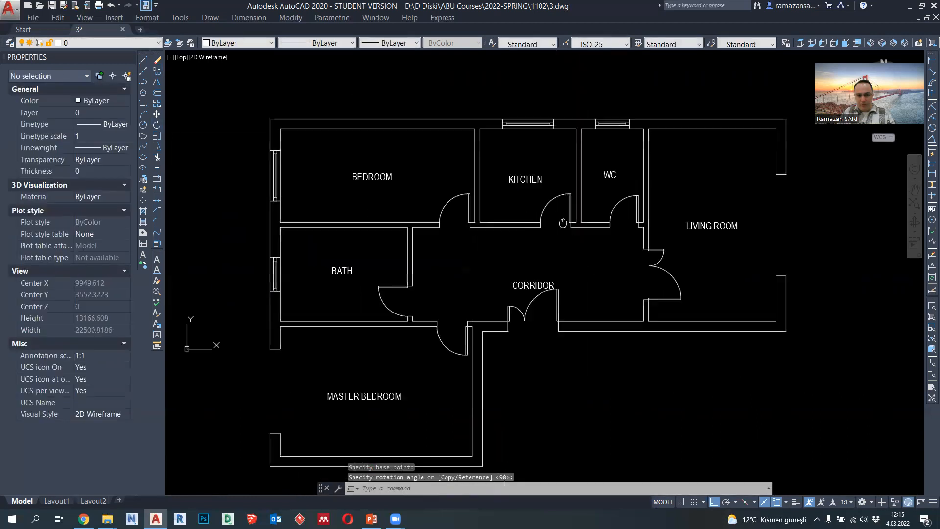
# - Draw a polyline outside the living room opening: 500 outward from its upper outer corner, down to the opening's lower edge, and back to the wall
pyautogui.moveTo(512, 319); pyautogui.dragTo(583, 262, button='middle')
pyautogui.scroll(2, 393, 286)
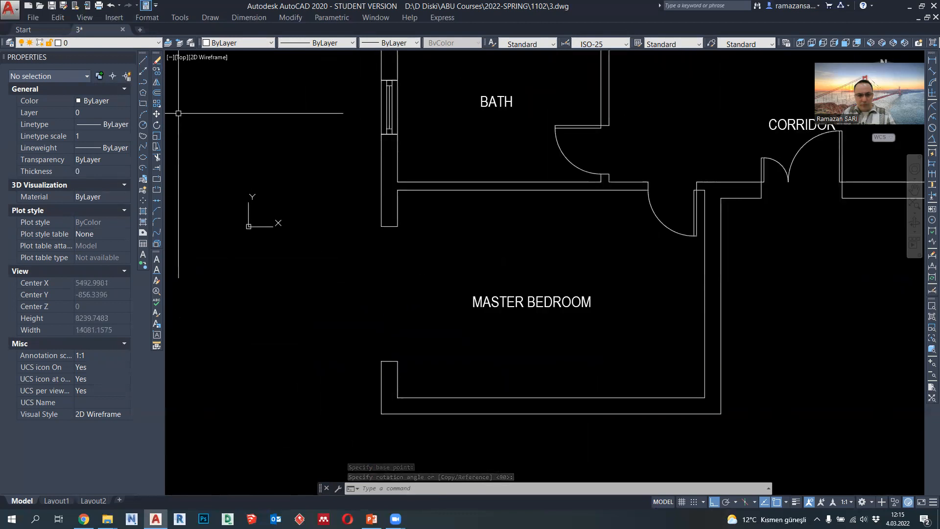
pyautogui.click(144, 82)
pyautogui.scroll(-4, 304, 274)
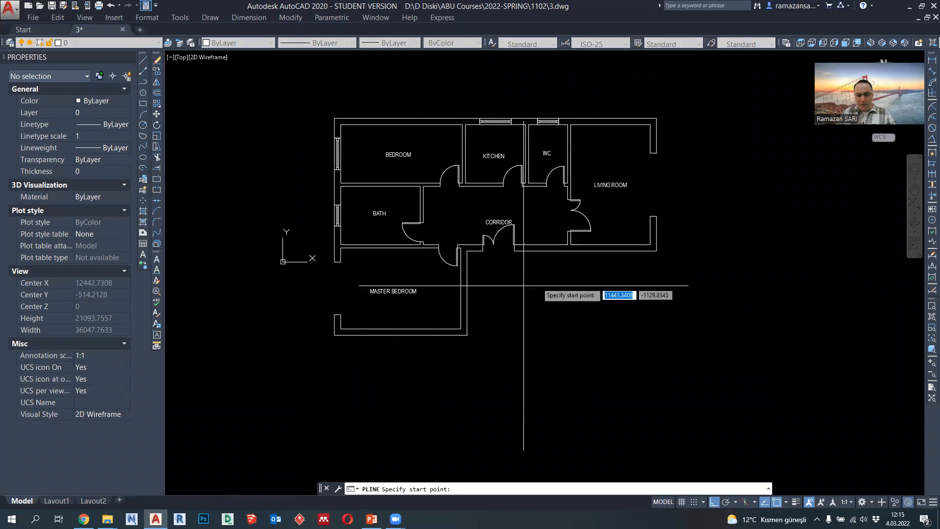
pyautogui.moveTo(524, 287); pyautogui.dragTo(455, 315, button='middle')
pyautogui.scroll(4, 612, 181)
pyautogui.moveTo(580, 186); pyautogui.dragTo(563, 188, button='middle')
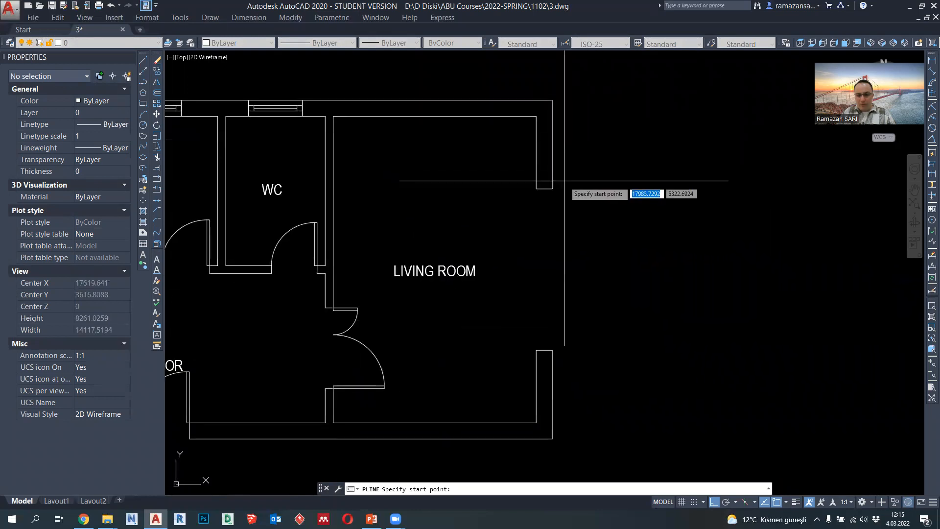
pyautogui.click(553, 188)
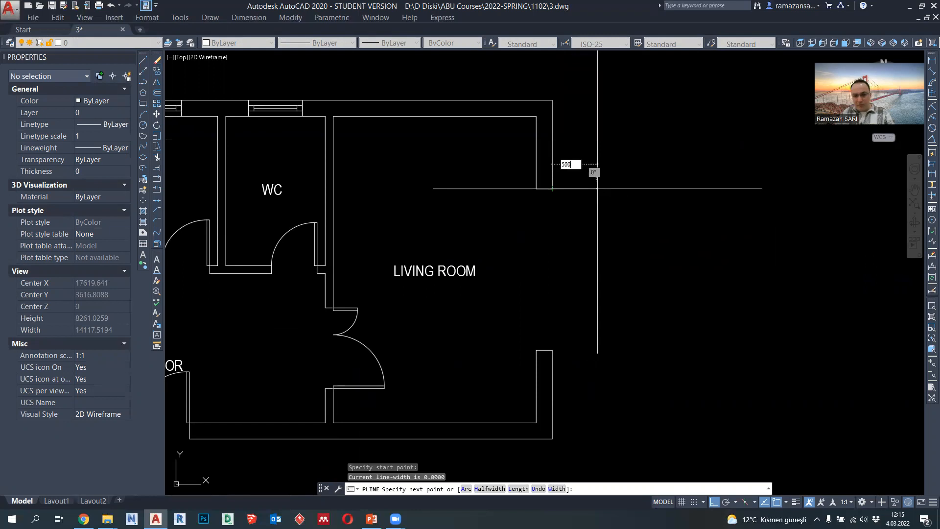
pyautogui.write('500')
pyautogui.press('Return')
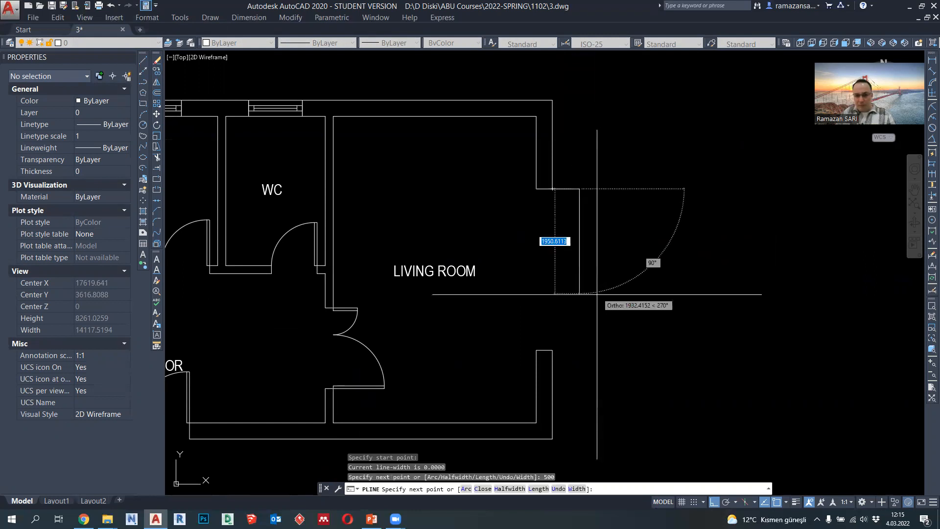
pyautogui.click(580, 350)
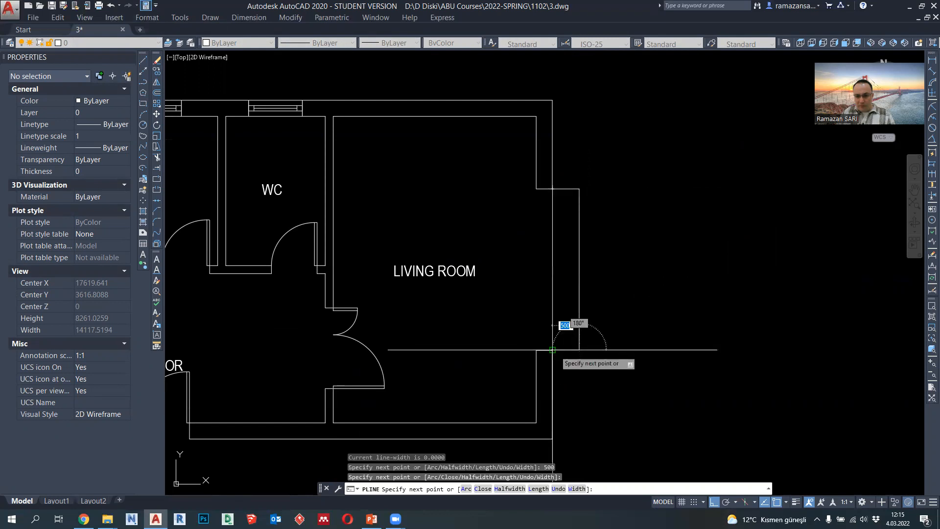
pyautogui.press('Escape')
pyautogui.press('Escape')
# - Stretch the upper horizontal segment of the outline outside the living room upward by 250
pyautogui.click(565, 188)
pyautogui.scroll(4, 565, 188)
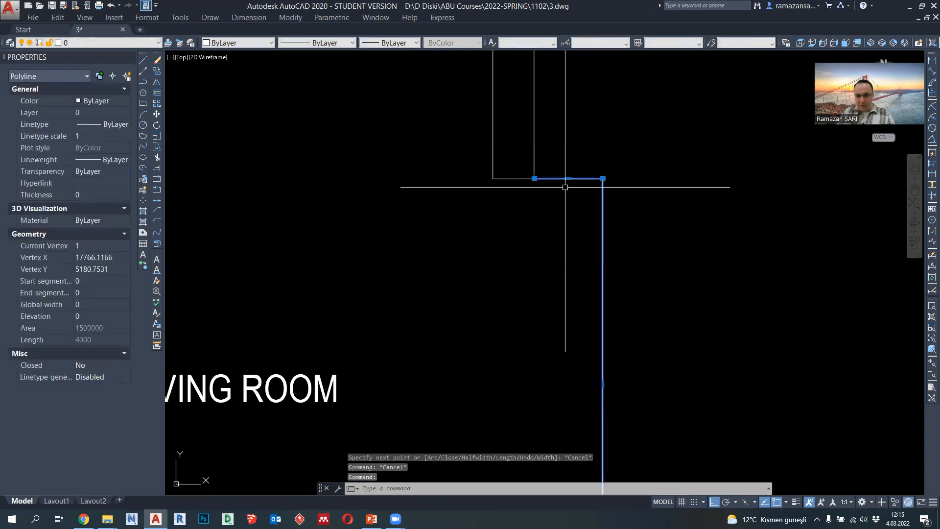
pyautogui.click(568, 178)
pyautogui.write('250')
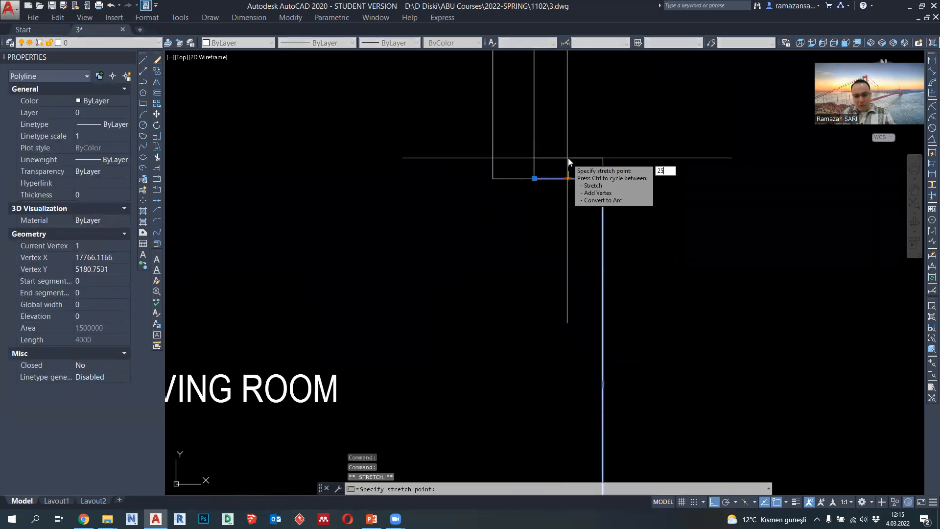
pyautogui.press('Return')
# - Stretch the lower horizontal segment of the outline outside the living room downward by 250
pyautogui.scroll(-3, 600, 192)
pyautogui.click(578, 290)
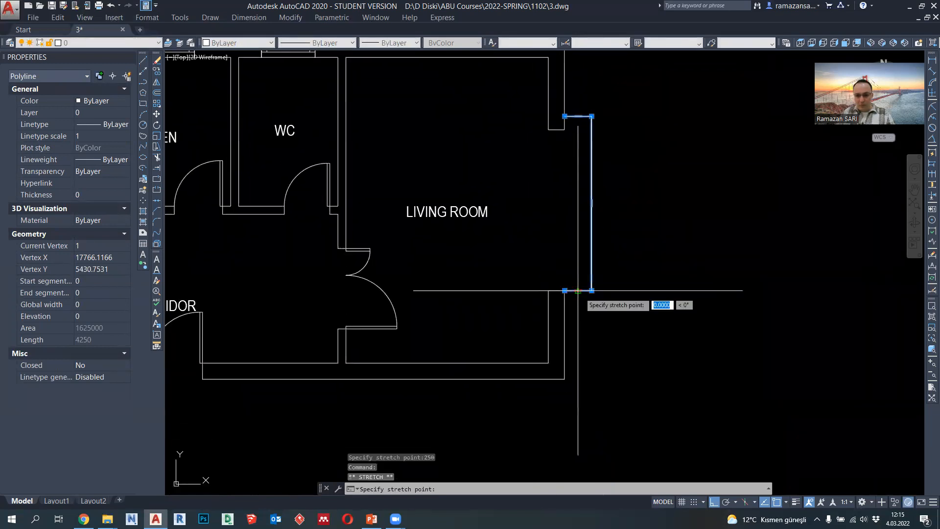
pyautogui.write('250')
pyautogui.press('Escape')
pyautogui.scroll(-2, 626, 300)
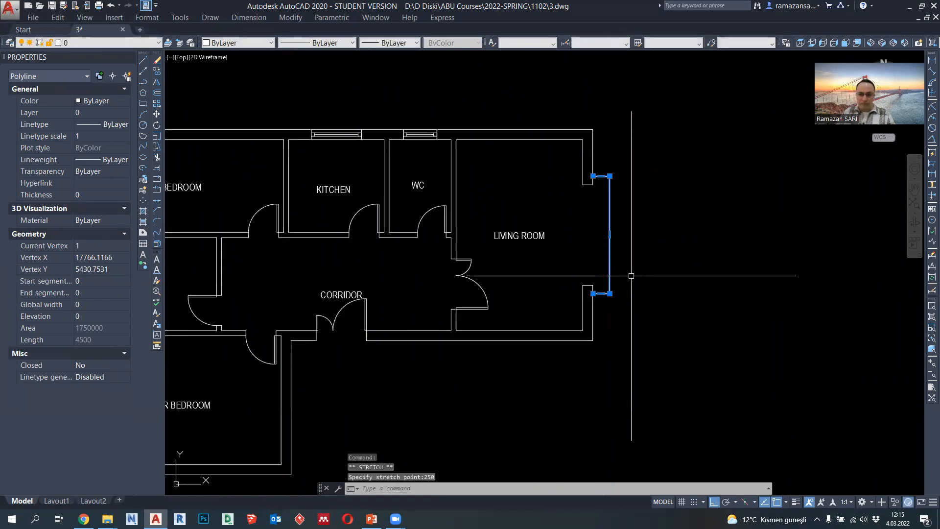
pyautogui.press('Escape')
# - Draw a polyline outside the master bedroom opening: 500 outward from its upper outer corner, down to the opening's lower edge, and back to the wall
pyautogui.moveTo(626, 235); pyautogui.dragTo(667, 202, button='middle')
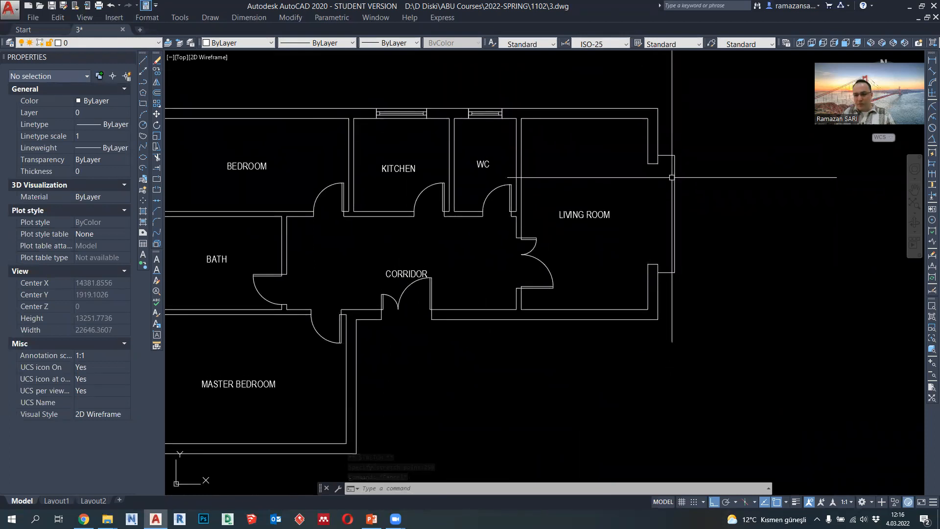
pyautogui.moveTo(665, 190); pyautogui.dragTo(729, 189, button='middle')
pyautogui.moveTo(573, 189); pyautogui.dragTo(586, 201, button='middle')
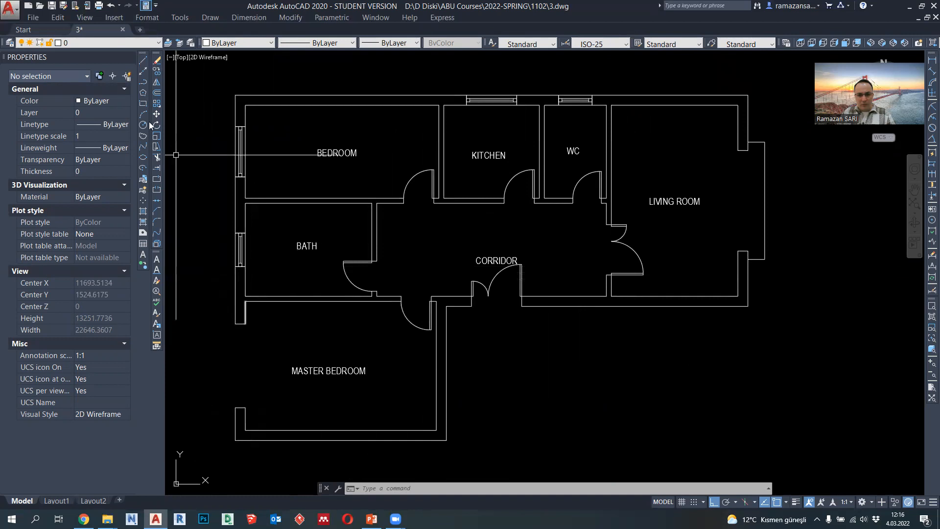
pyautogui.click(144, 83)
pyautogui.scroll(3, 375, 251)
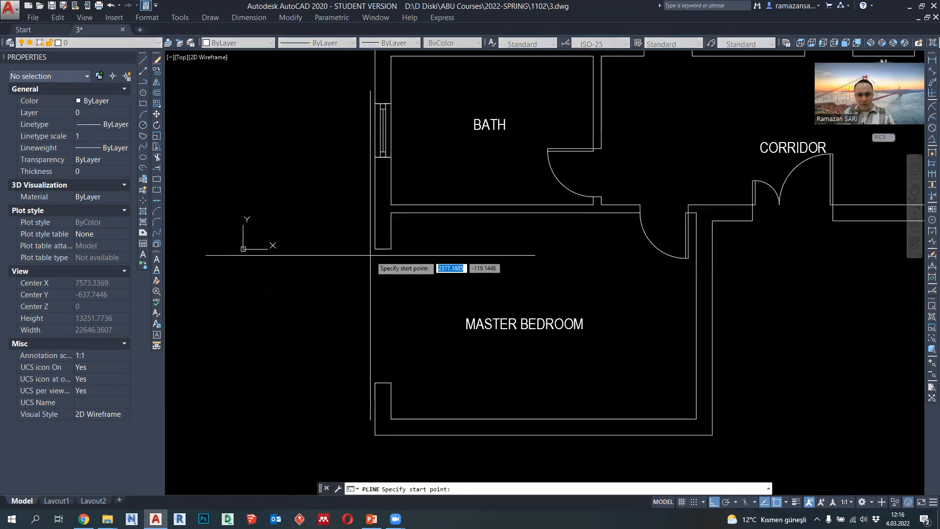
pyautogui.click(375, 250)
pyautogui.write('50')
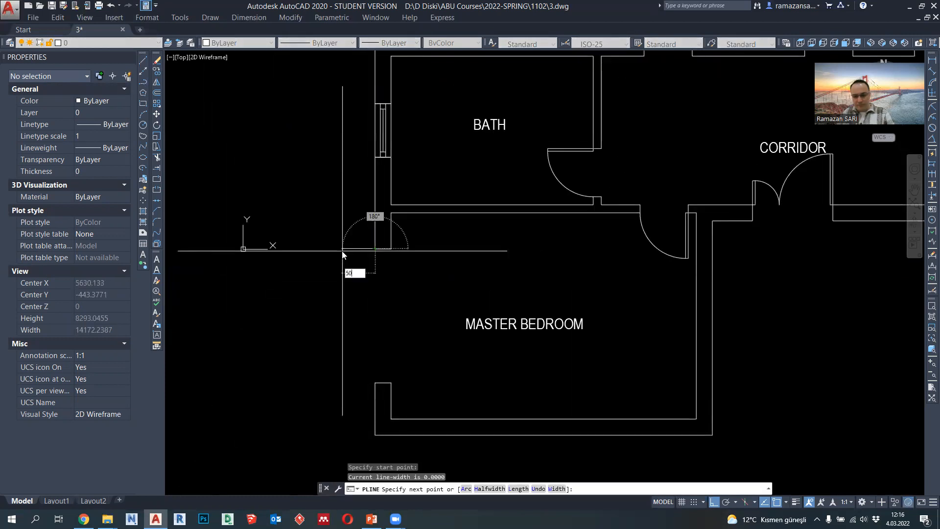
pyautogui.write('0')
pyautogui.press('Return')
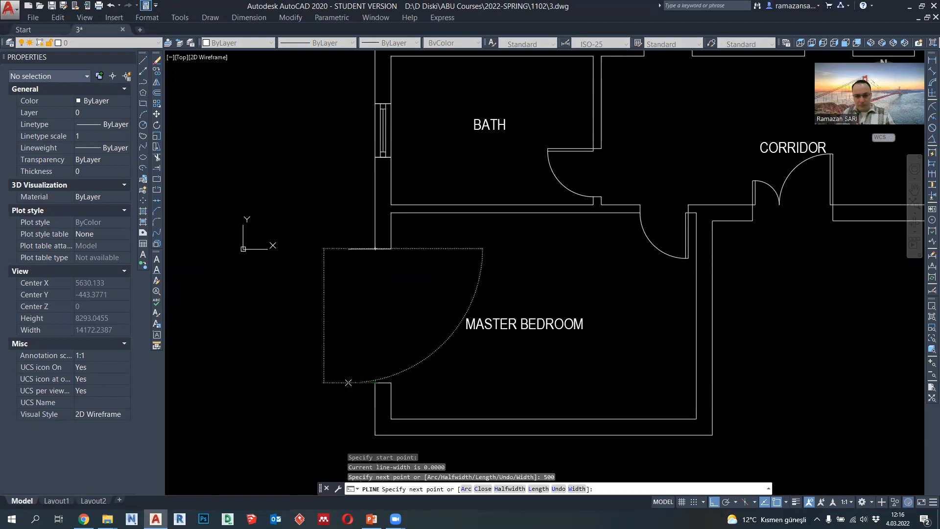
pyautogui.click(349, 383)
pyautogui.click(375, 382)
pyautogui.press('Escape')
# - Stretch the master bedroom outline's lower horizontal segment downward by 250 and its upper horizontal segment upward by 250
pyautogui.click(365, 384)
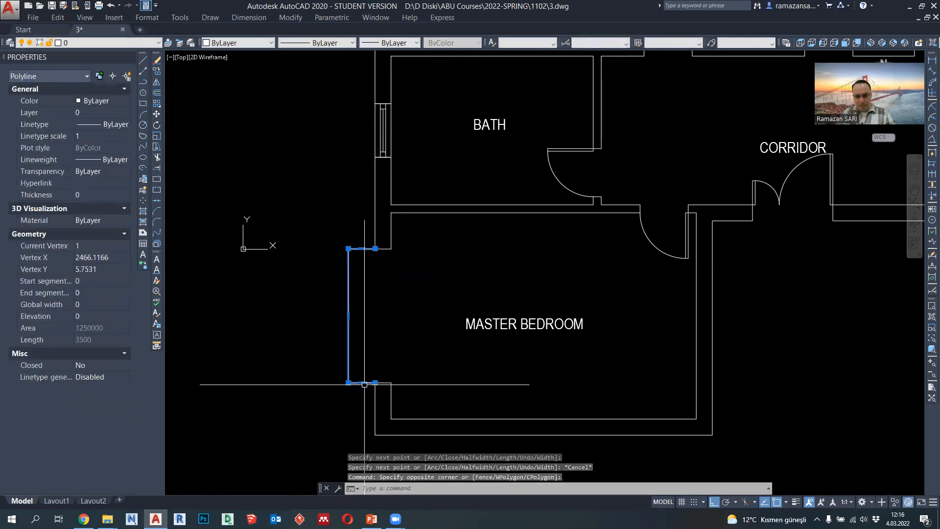
pyautogui.click(362, 382)
pyautogui.write('25')
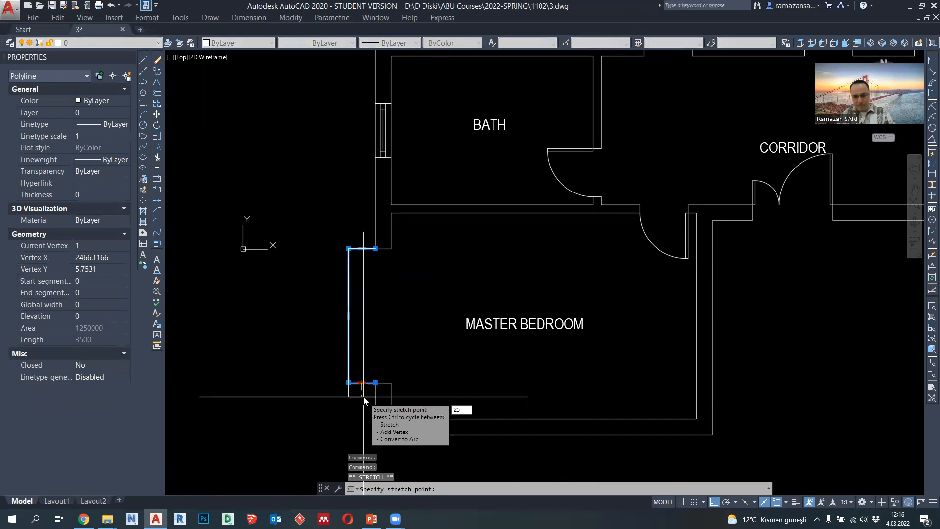
pyautogui.write('0')
pyautogui.press('Return')
pyautogui.click(362, 248)
pyautogui.write('2')
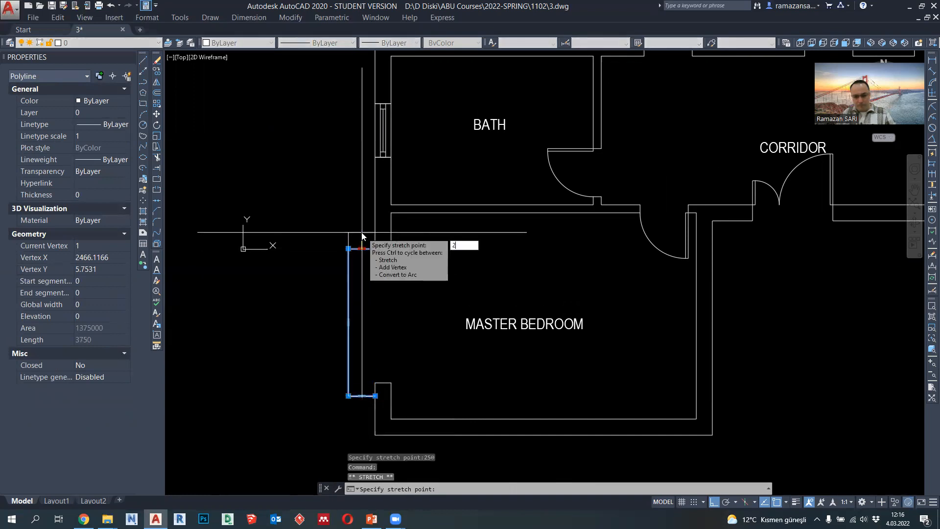
pyautogui.press('Return')
pyautogui.scroll(-5, 357, 268)
pyautogui.press('Escape')
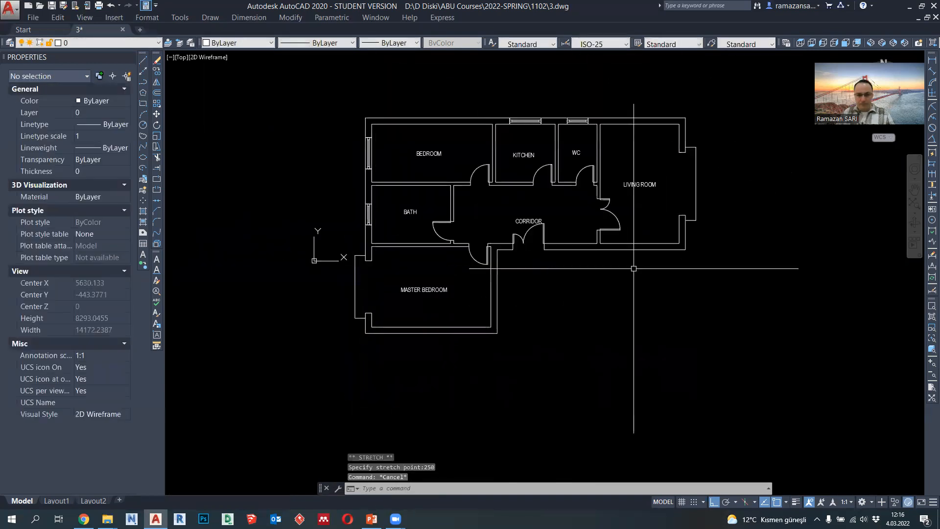
# - Set the lineweight of the projecting outlines outside the master bedroom and living room to 0.09 mm
pyautogui.click(359, 290)
pyautogui.click(341, 287)
pyautogui.click(699, 200)
pyautogui.click(684, 190)
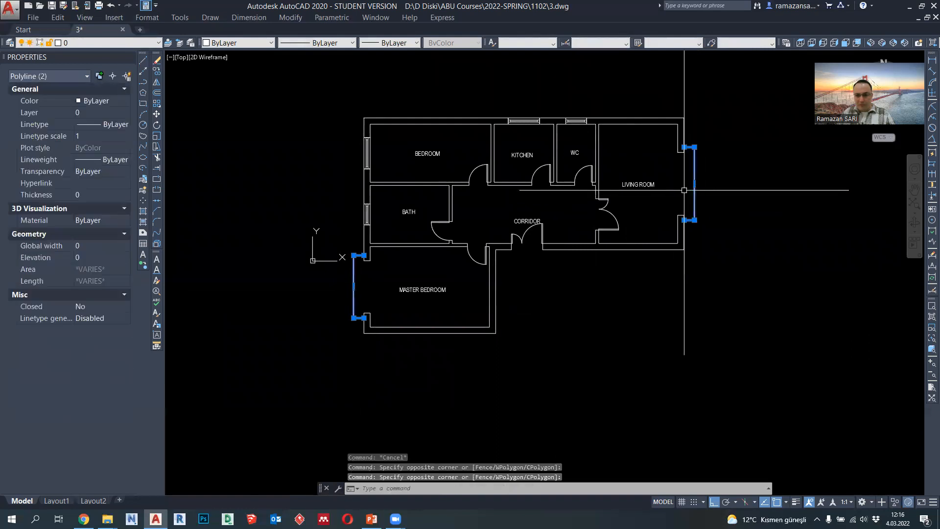
pyautogui.click(400, 44)
pyautogui.click(395, 123)
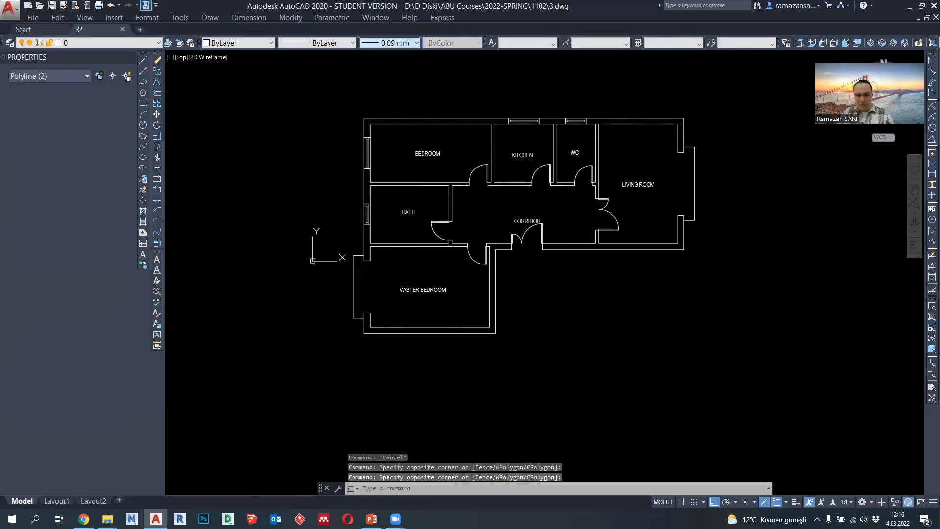
pyautogui.press('Escape')
# - Draw a 100 by 100 polyline square from the midpoint of the wall end above the living room opening
pyautogui.scroll(4, 607, 158)
pyautogui.scroll(2, 606, 158)
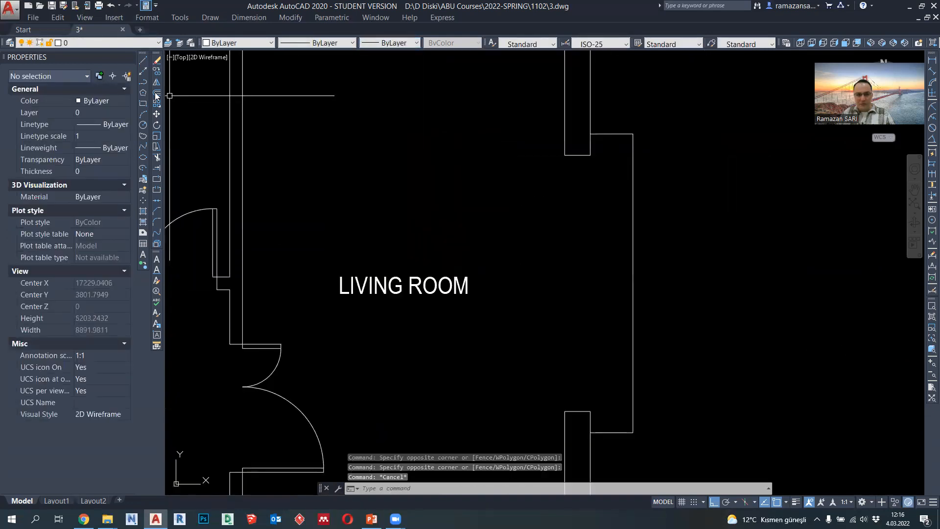
pyautogui.click(143, 82)
pyautogui.scroll(2, 577, 162)
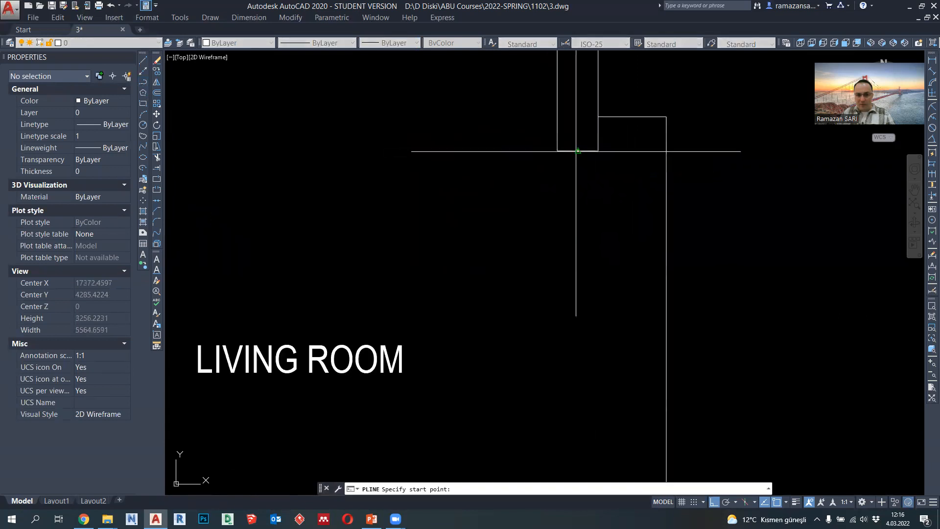
pyautogui.click(578, 152)
pyautogui.scroll(-4, 547, 138)
pyautogui.scroll(4, 548, 138)
pyautogui.write('100')
pyautogui.press('Return')
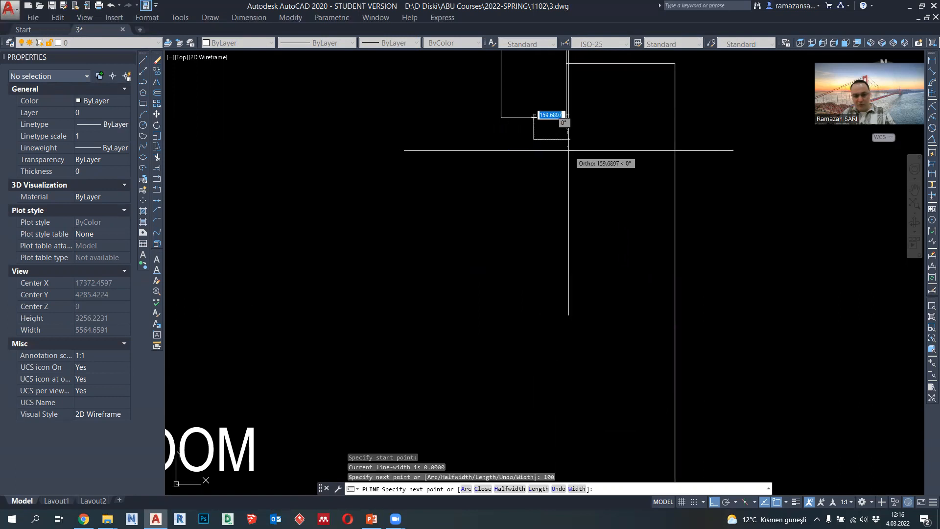
pyautogui.press('Return')
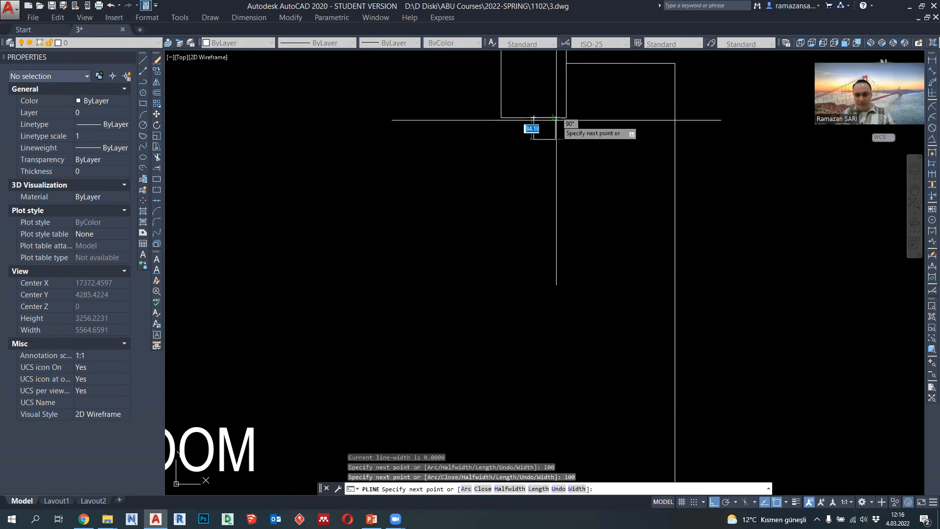
pyautogui.press('Escape')
pyautogui.scroll(-2, 566, 172)
pyautogui.scroll(4, 537, 116)
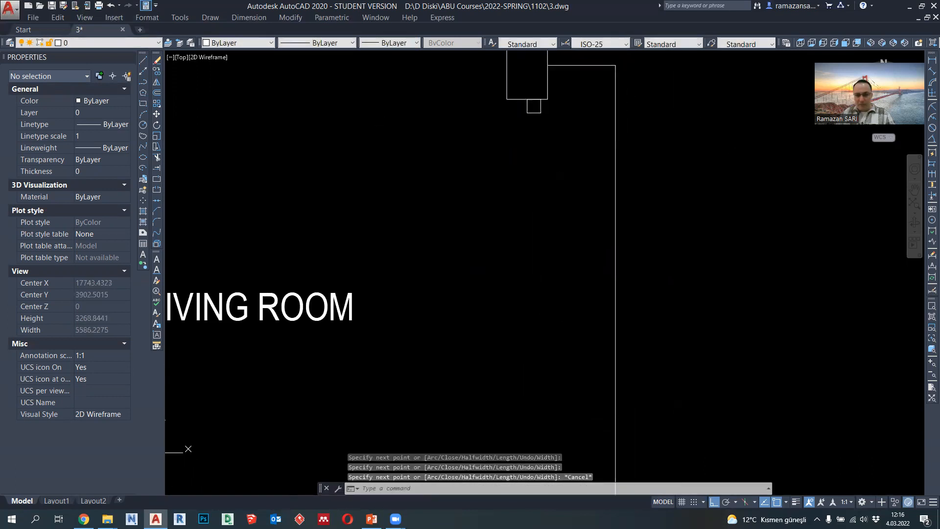
# - Move the small square sideways so its upper edge is centred on the wall end above the living room opening
pyautogui.click(537, 116)
pyautogui.click(245, 103)
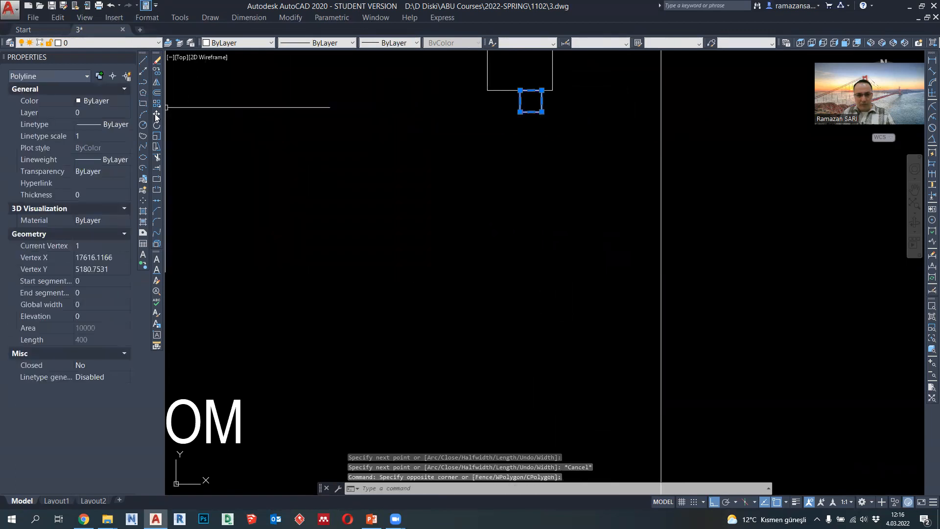
pyautogui.click(157, 116)
pyautogui.click(538, 102)
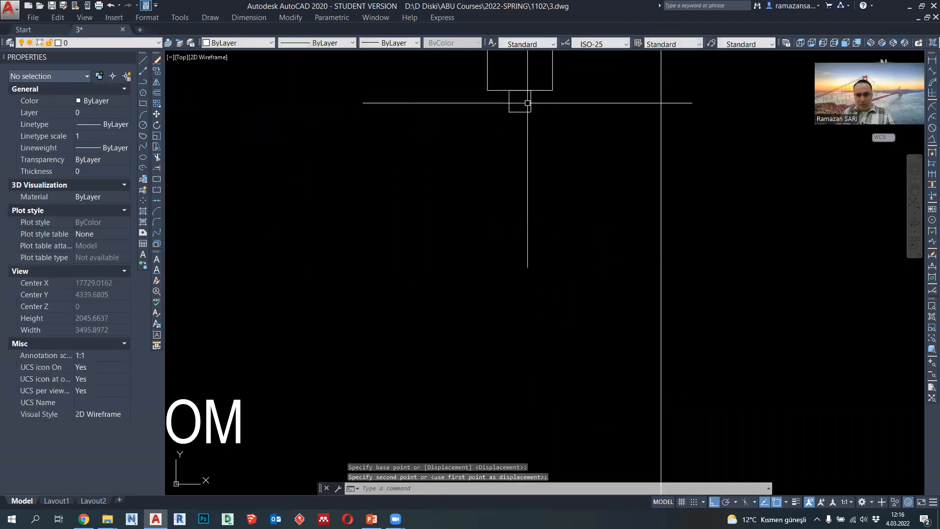
# - Copy the small square by its lower edge midpoint to the middle of the wall end below the living room opening
pyautogui.click(531, 111)
pyautogui.click(157, 71)
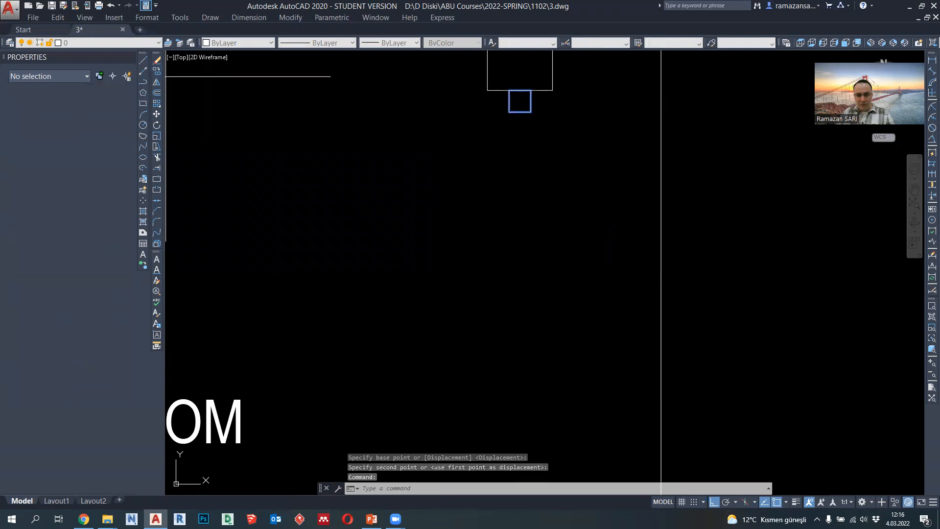
pyautogui.click(524, 114)
pyautogui.scroll(-3, 522, 209)
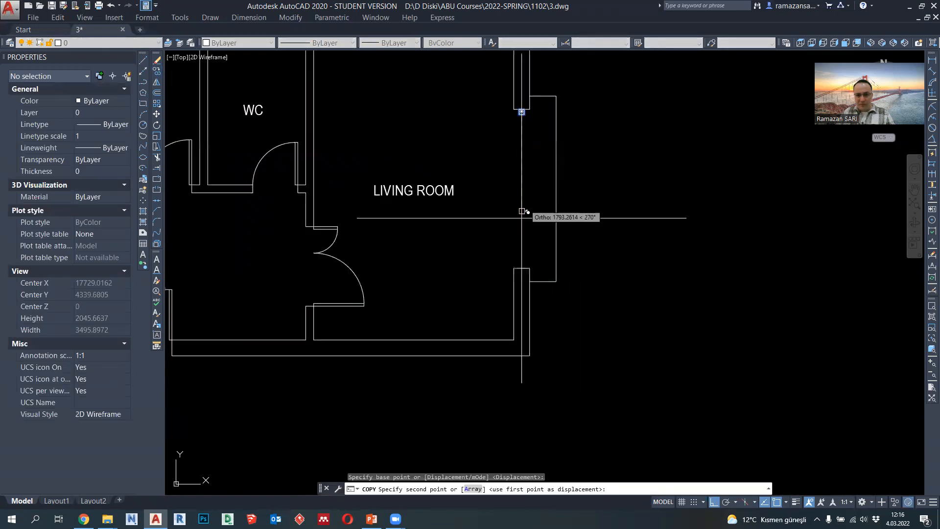
pyautogui.scroll(3, 523, 258)
pyautogui.click(524, 274)
pyautogui.press('Escape')
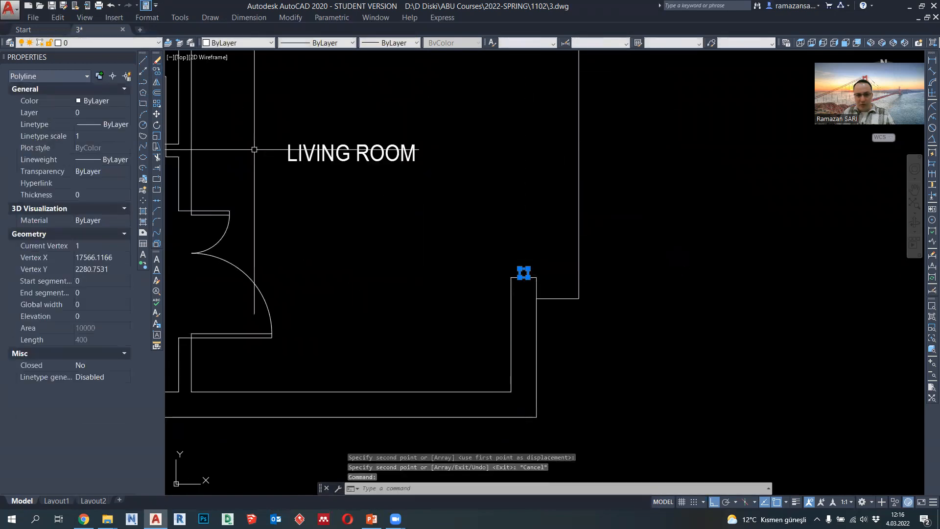
pyautogui.click(156, 72)
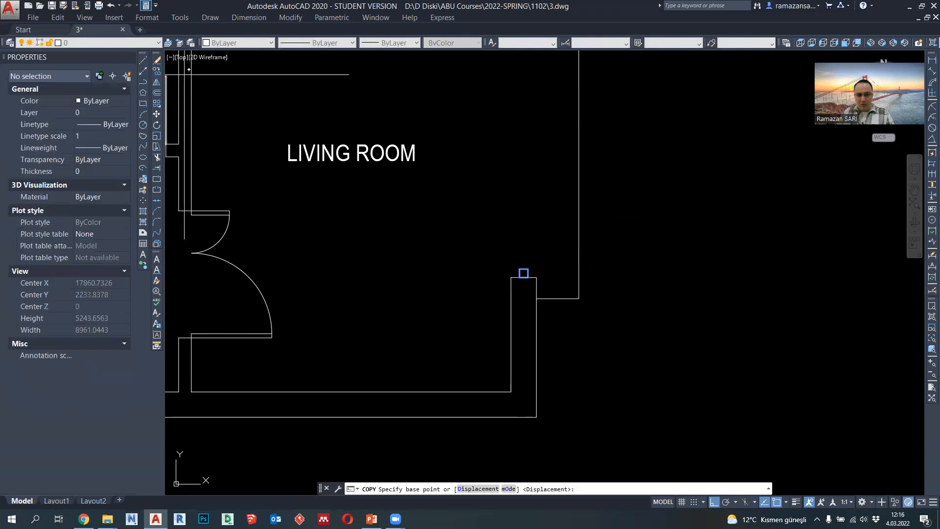
pyautogui.click(524, 273)
pyautogui.scroll(-2, 524, 273)
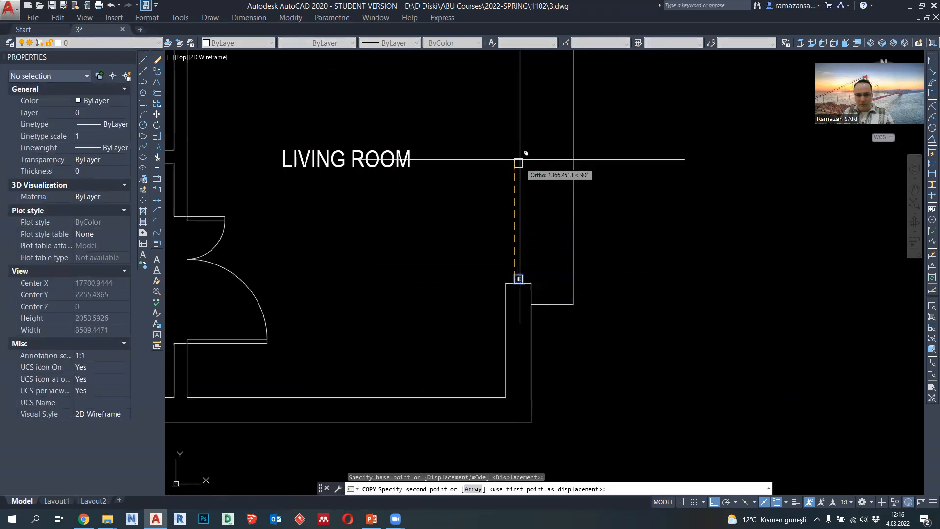
pyautogui.scroll(2, 526, 207)
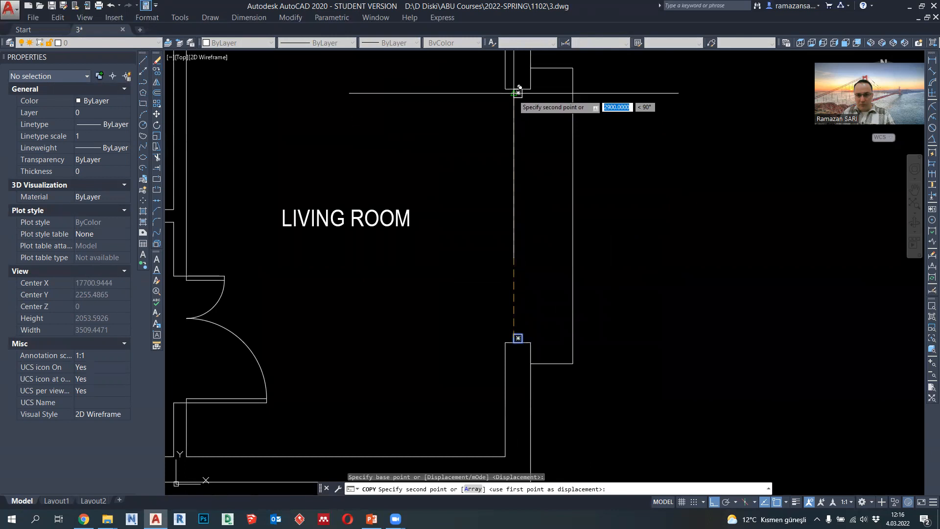
pyautogui.press('Escape')
pyautogui.press('Escape')
# - Draw a vertical polyline from the upper square's lower edge midpoint to the lower square's upper edge midpoint in the living room opening
pyautogui.click(144, 82)
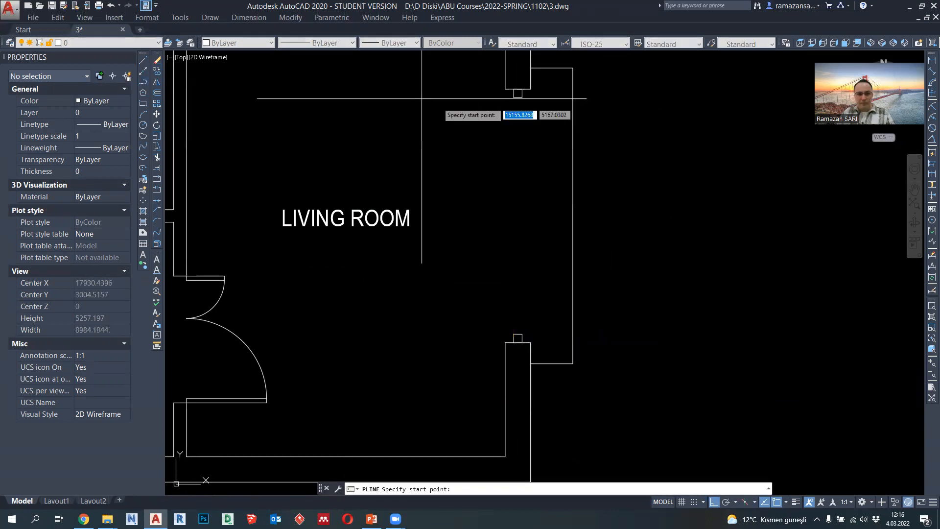
pyautogui.click(517, 101)
pyautogui.click(524, 339)
pyautogui.press('Escape')
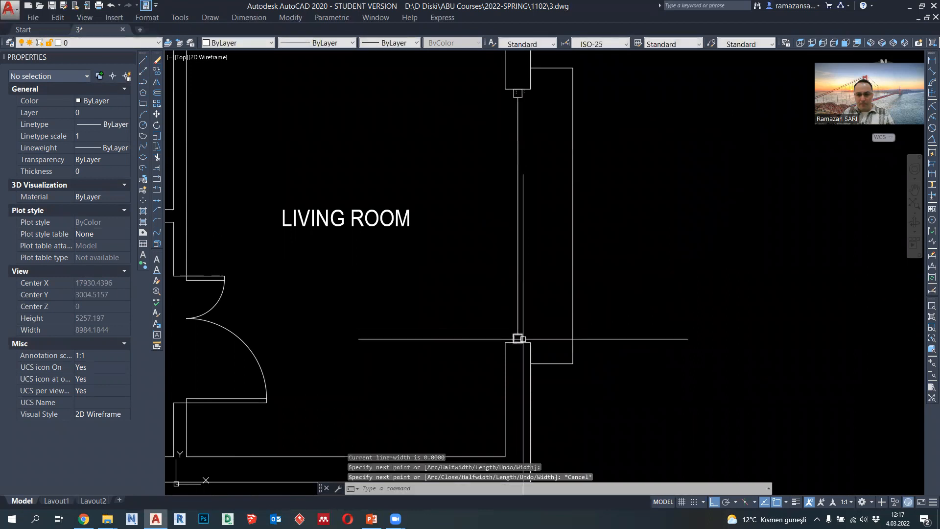
# - Copy the lower square by its centre to the midpoint of the vertical line in the living room opening
pyautogui.click(517, 338)
pyautogui.scroll(4, 517, 338)
pyautogui.click(156, 71)
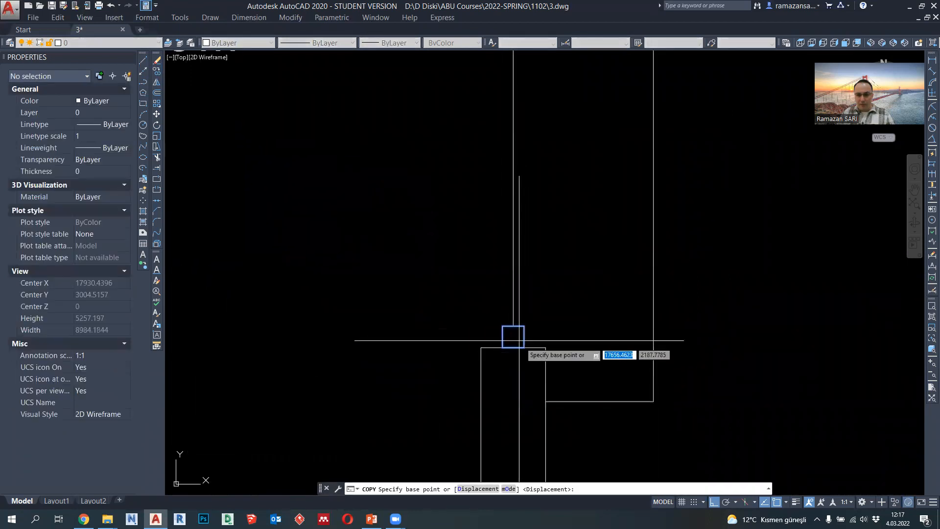
pyautogui.scroll(-4, 513, 336)
pyautogui.click(514, 336)
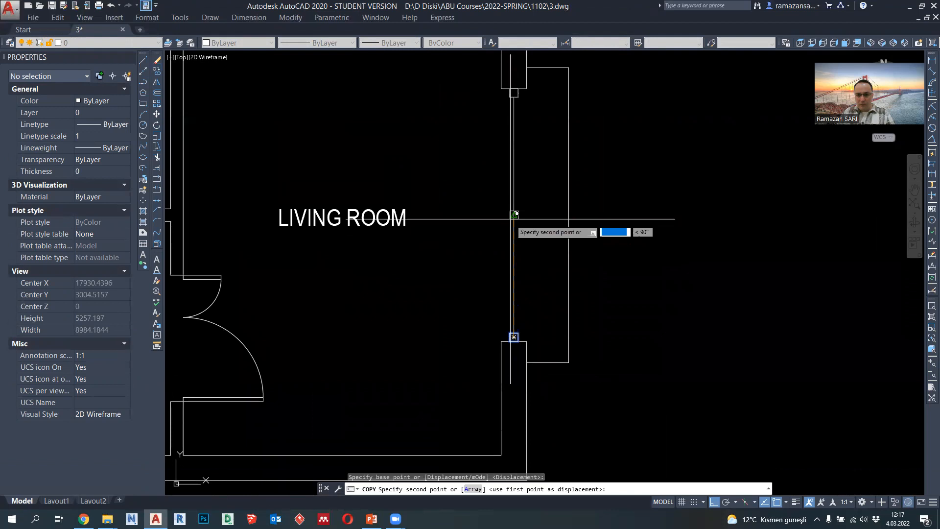
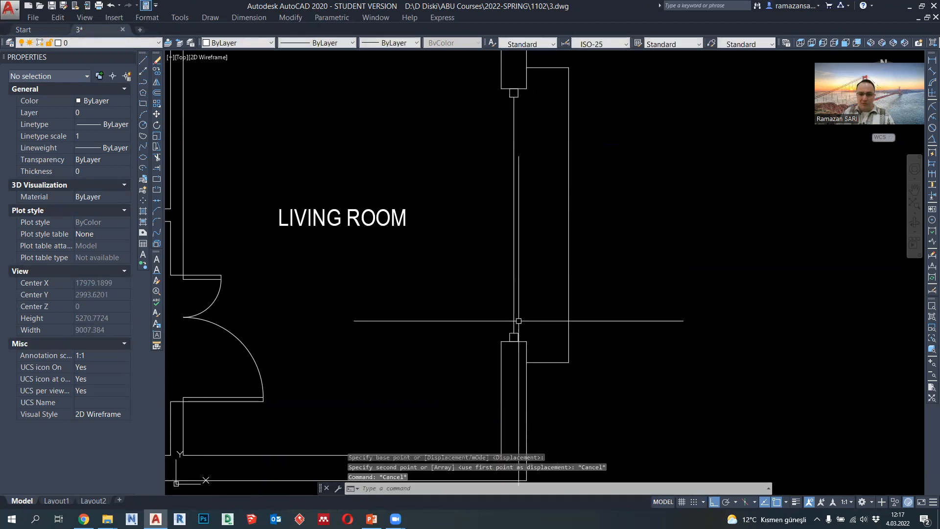
# - Erase the vertical line between the upper and lower squares in the living room opening
pyautogui.click(514, 332)
pyautogui.press('Escape')
pyautogui.click(516, 330)
pyautogui.click(502, 307)
pyautogui.click(513, 290)
pyautogui.press('Delete')
# - Copy the square on the lower wall end of the living room opening 950 units straight up
pyautogui.click(498, 326)
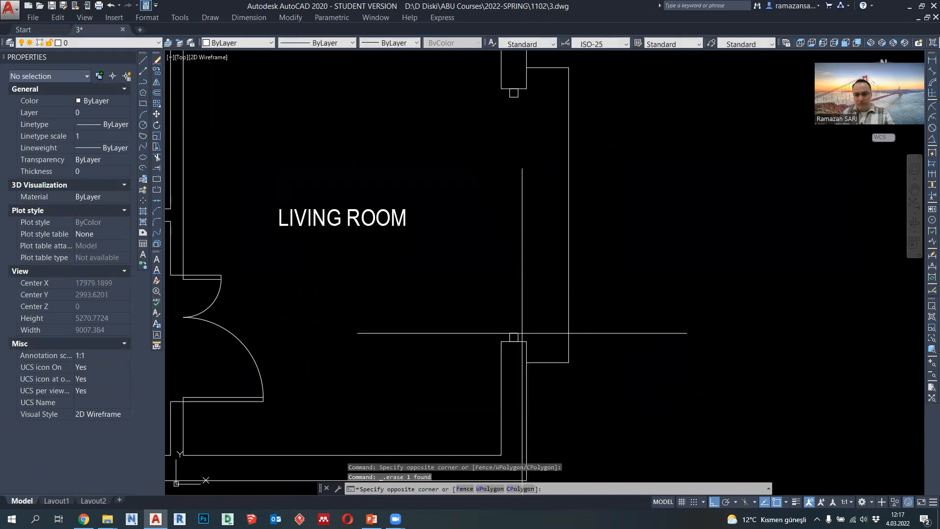
pyautogui.click(525, 345)
pyautogui.click(160, 73)
pyautogui.click(461, 249)
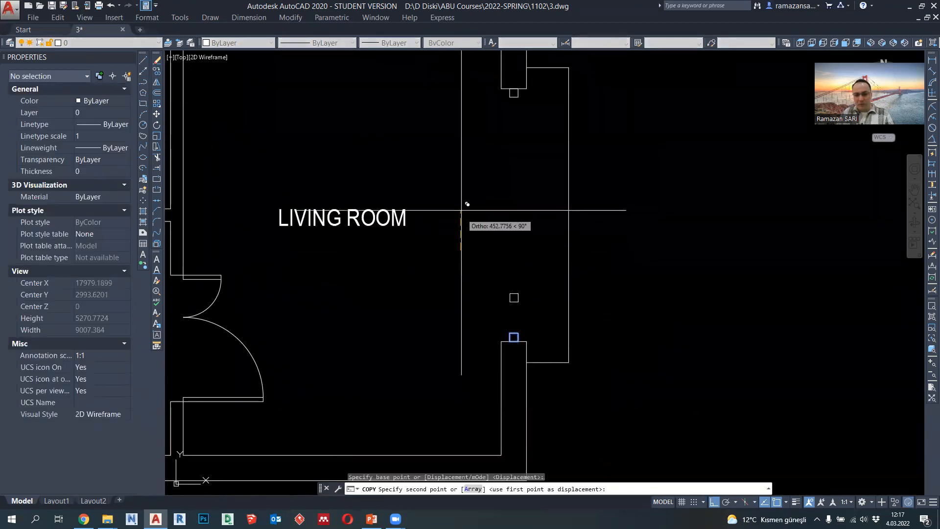
pyautogui.press('Return')
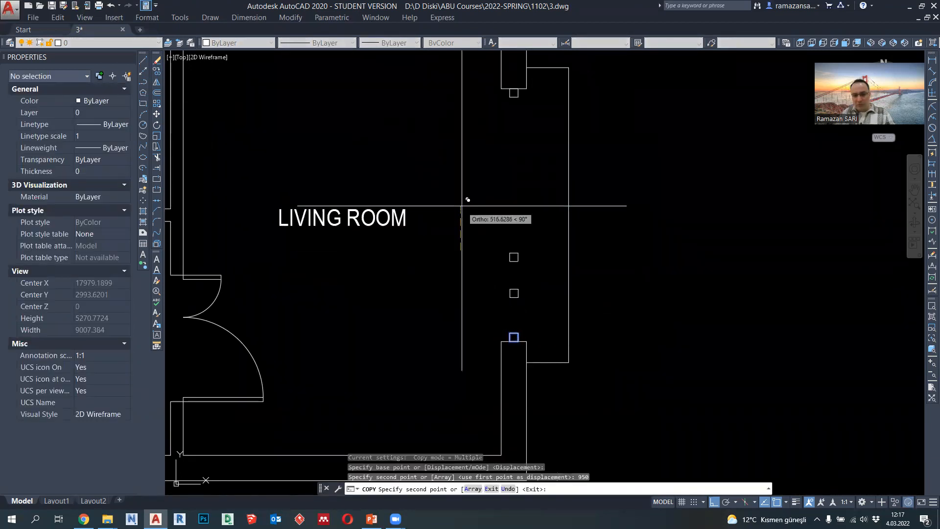
pyautogui.press('Escape')
# - Copy the square on the upper wall end of the living room opening 950 units straight down
pyautogui.click(514, 92)
pyautogui.click(161, 73)
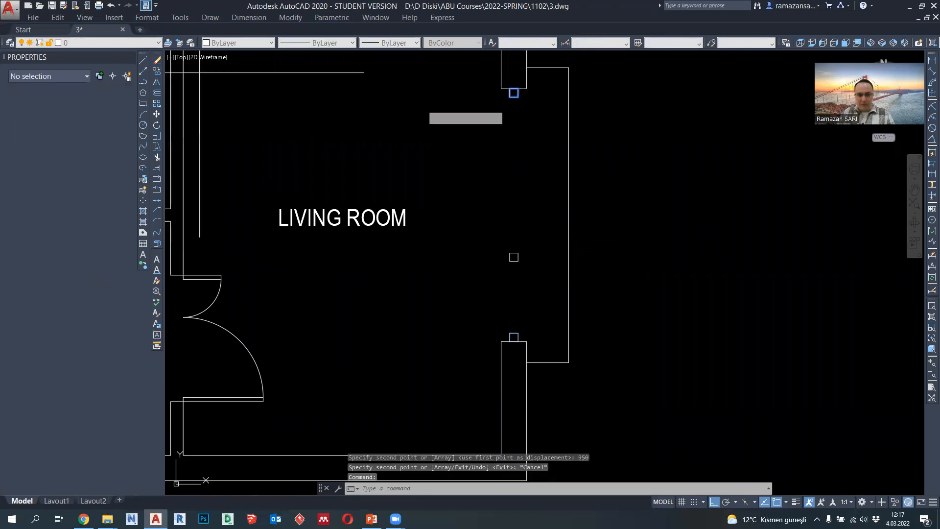
pyautogui.click(432, 103)
pyautogui.write('950')
pyautogui.press('Return')
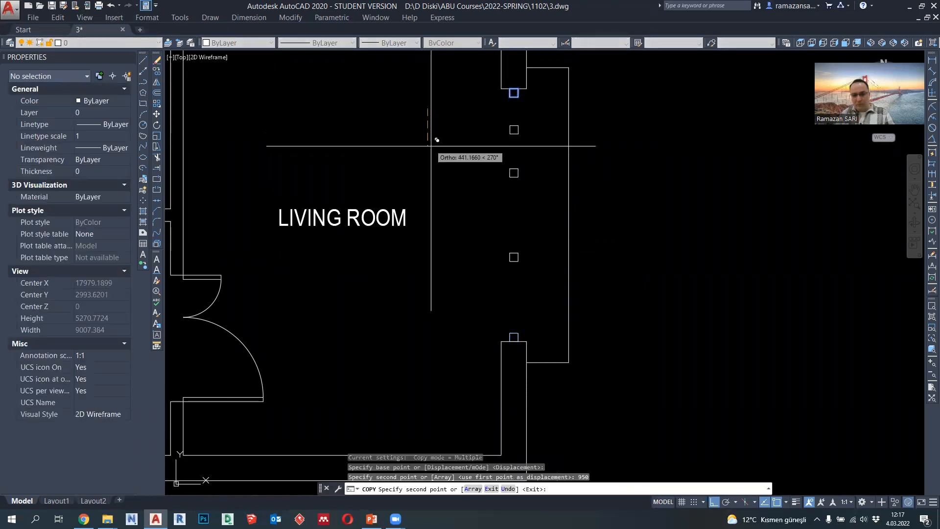
pyautogui.press('Escape')
# - Draw three vertical polylines joining the corners and edge midpoints of the top two squares in the living room opening
pyautogui.click(143, 82)
pyautogui.click(514, 92)
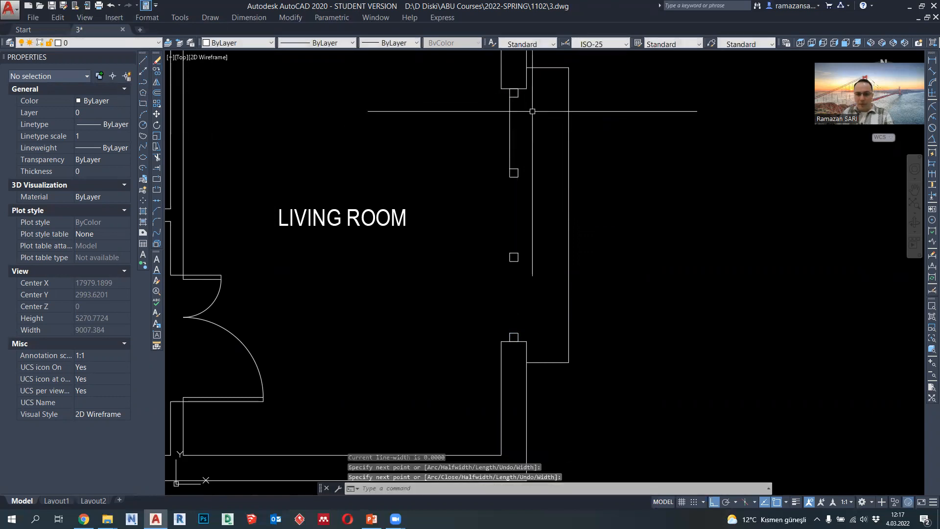
pyautogui.scroll(4, 533, 111)
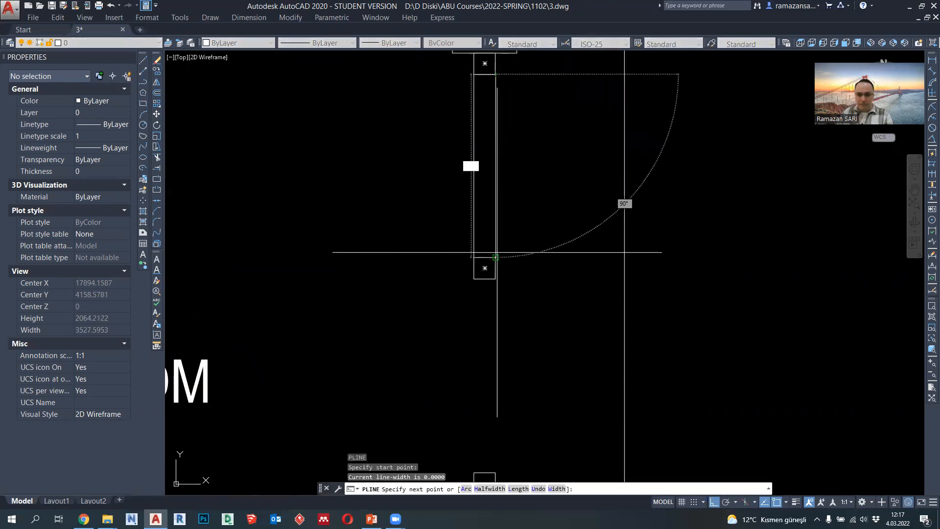
pyautogui.press('Escape')
pyautogui.press('Return')
pyautogui.click(485, 268)
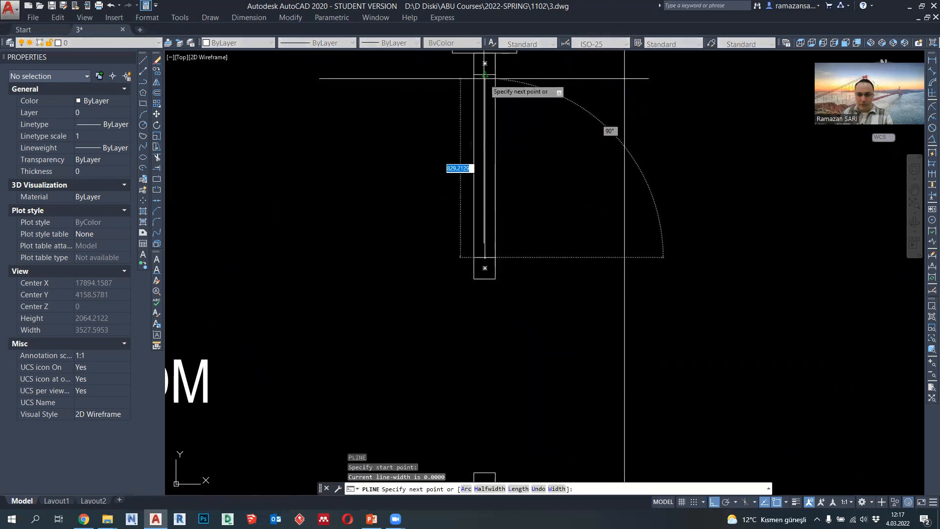
pyautogui.press('Escape')
# - Draw three vertical polylines joining the corners and edge midpoints of the two middle squares in the living room opening
pyautogui.scroll(-2, 518, 182)
pyautogui.moveTo(517, 233); pyautogui.dragTo(517, 177, button='middle')
pyautogui.press('Return')
pyautogui.click(494, 169)
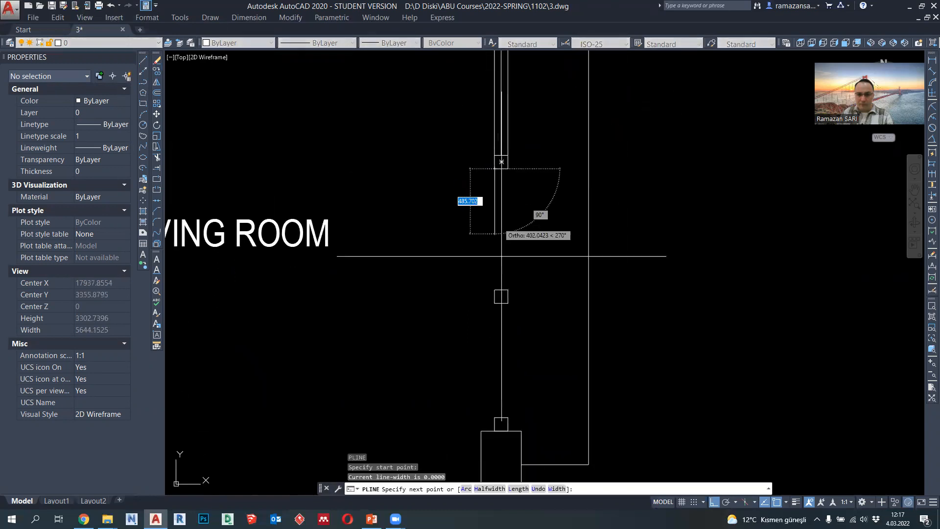
pyautogui.press('Escape')
pyautogui.press('Return')
pyautogui.click(501, 169)
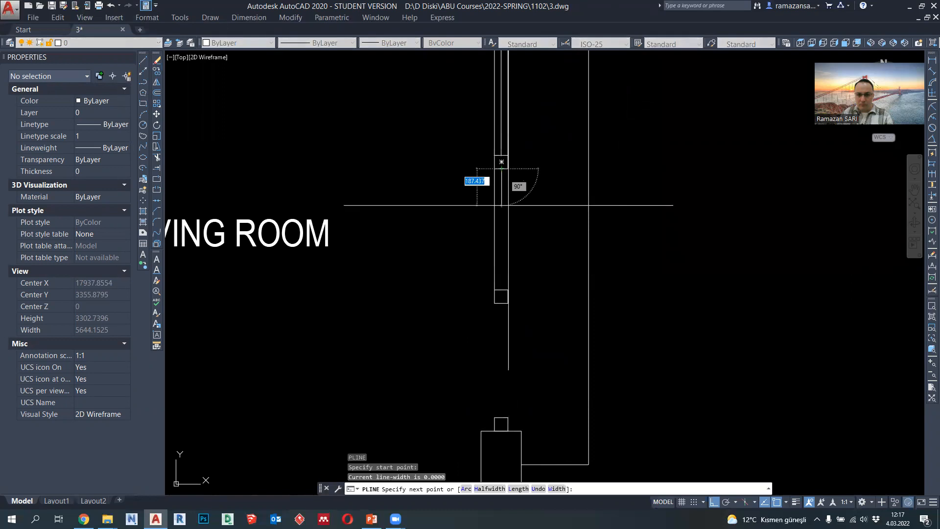
pyautogui.press('Escape')
pyautogui.press('Return')
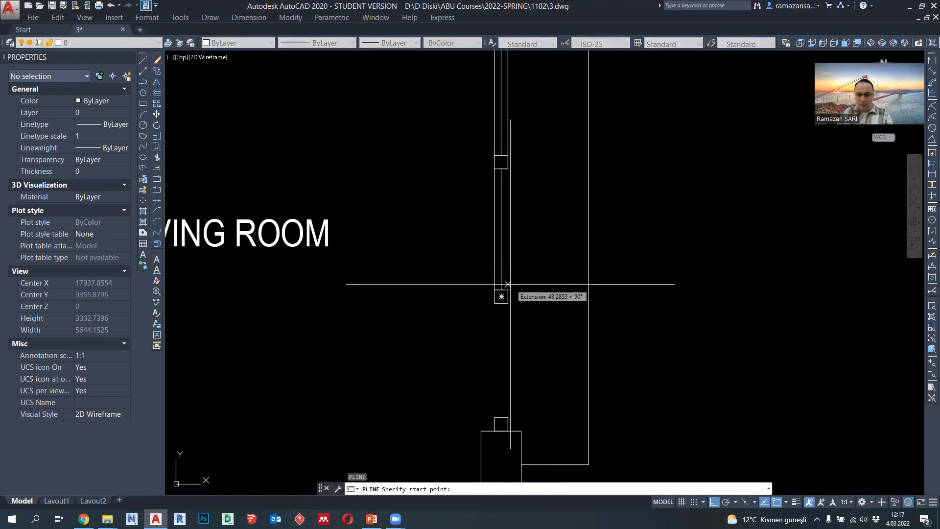
pyautogui.click(510, 288)
pyautogui.press('Escape')
# - Draw three vertical polylines joining the corners and edge midpoints of the bottom two squares in the living room opening
pyautogui.press('Return')
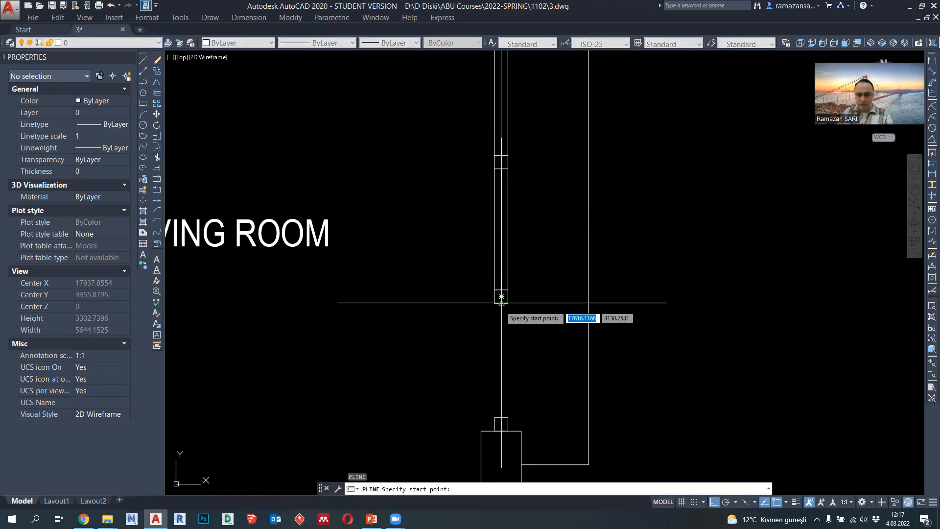
pyautogui.click(495, 303)
pyautogui.click(494, 417)
pyautogui.press('Return')
pyautogui.press('Return')
pyautogui.click(502, 417)
pyautogui.click(501, 306)
pyautogui.press('Return')
pyautogui.press('Return')
pyautogui.click(508, 417)
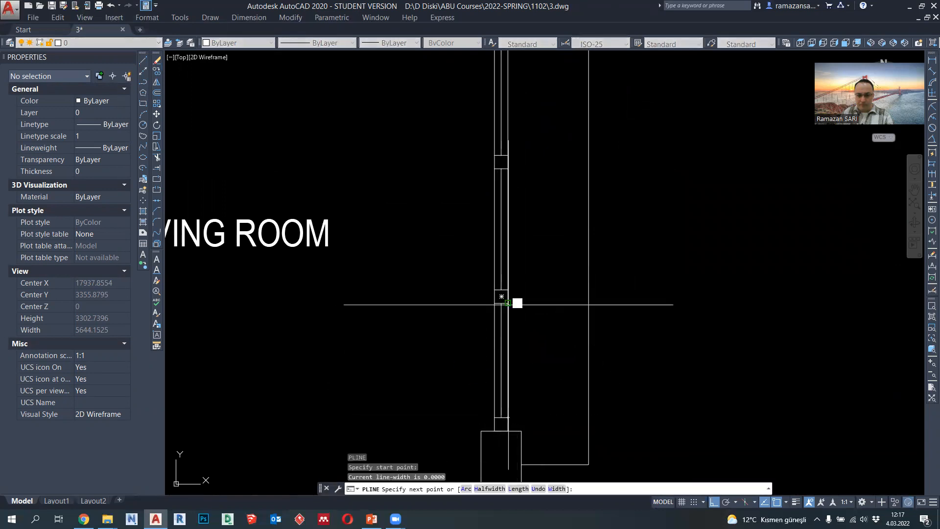
pyautogui.click(509, 305)
pyautogui.press('Return')
pyautogui.click(508, 338)
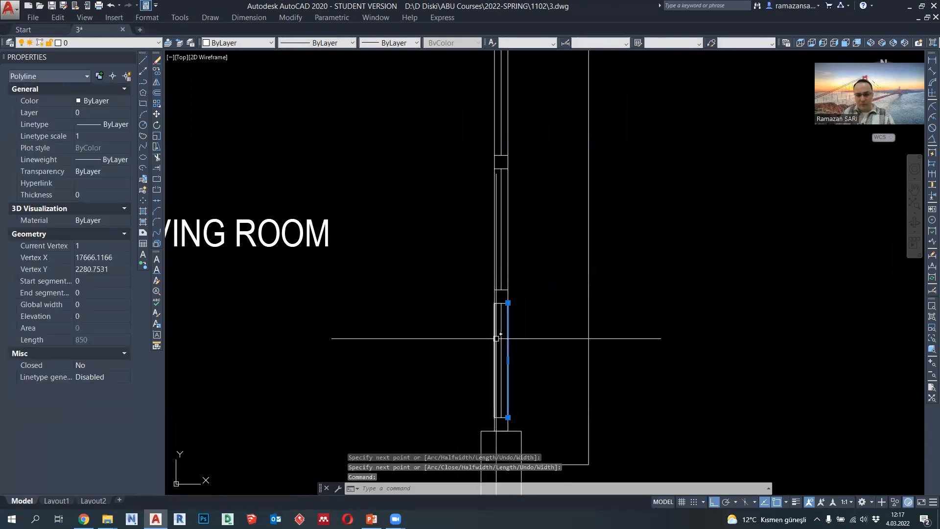
pyautogui.press('Escape')
# - Set the lineweight of all squares and vertical lines in the living room glazing to 0.18 mm
pyautogui.scroll(-2, 521, 372)
pyautogui.click(528, 375)
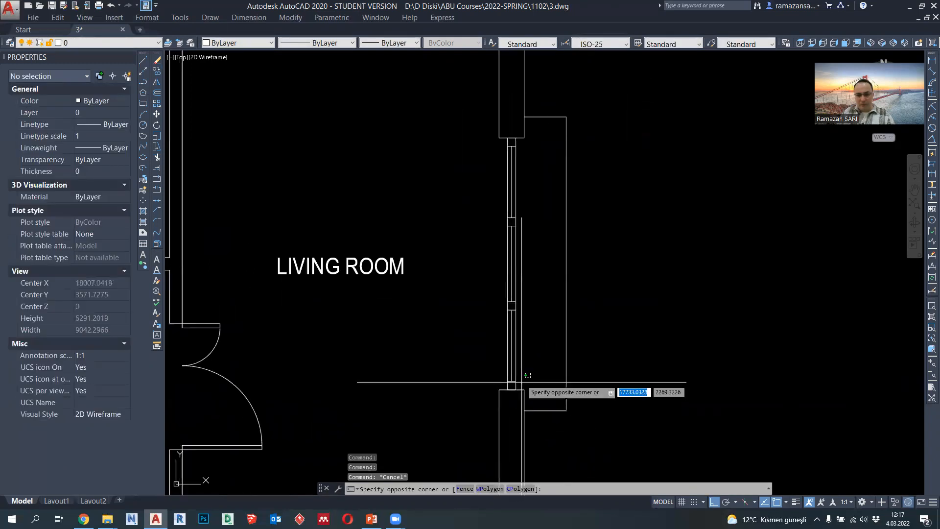
pyautogui.click(487, 146)
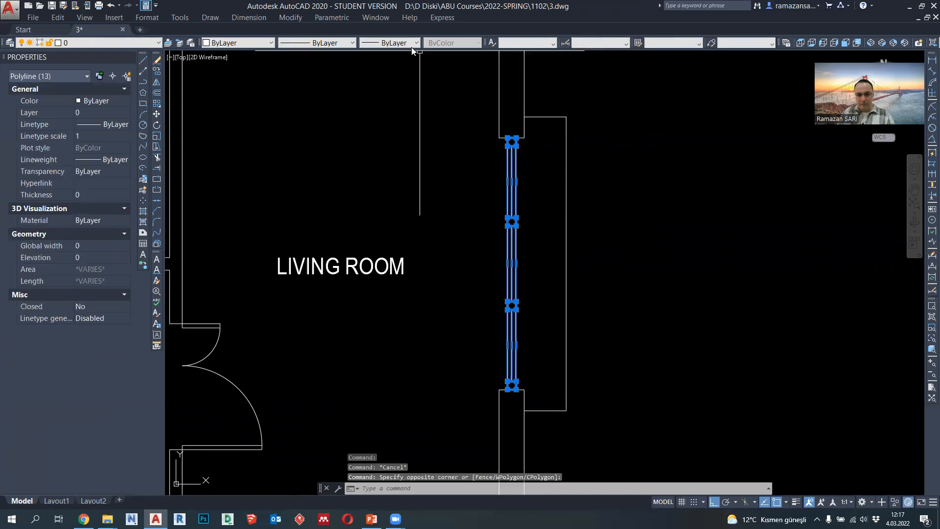
pyautogui.click(415, 43)
pyautogui.click(402, 139)
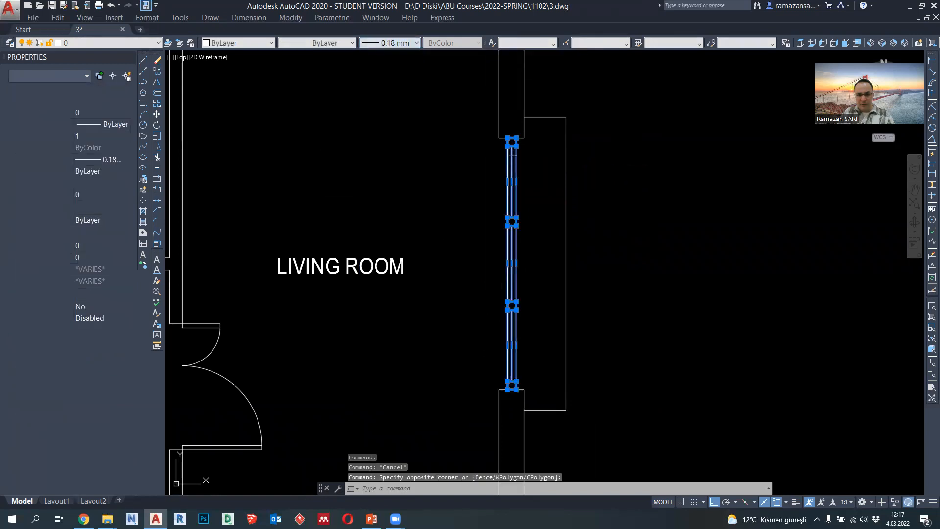
pyautogui.press('Escape')
# - Set the lineweight of the outer vertical lines in all three living room glazing bays to 0.09 mm
pyautogui.scroll(4, 524, 167)
pyautogui.click(519, 174)
pyautogui.click(497, 176)
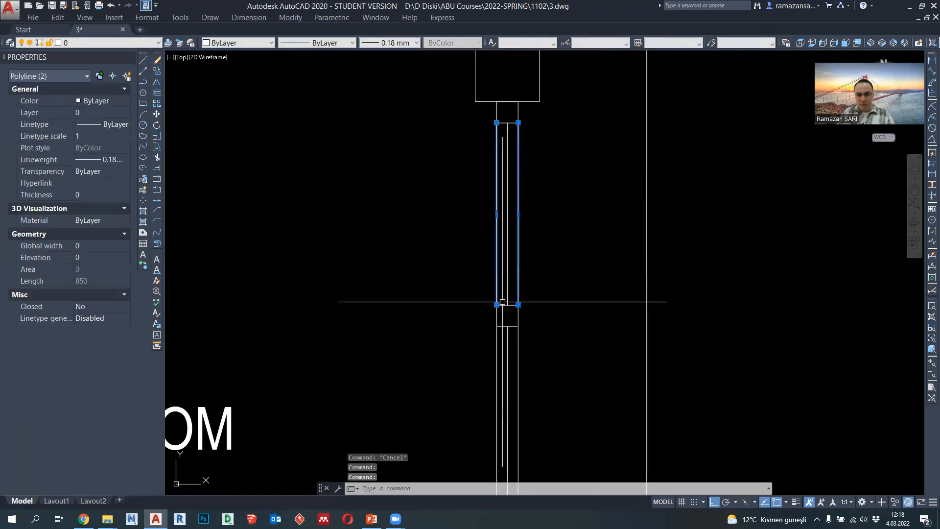
pyautogui.moveTo(494, 361); pyautogui.dragTo(507, 78, button='middle')
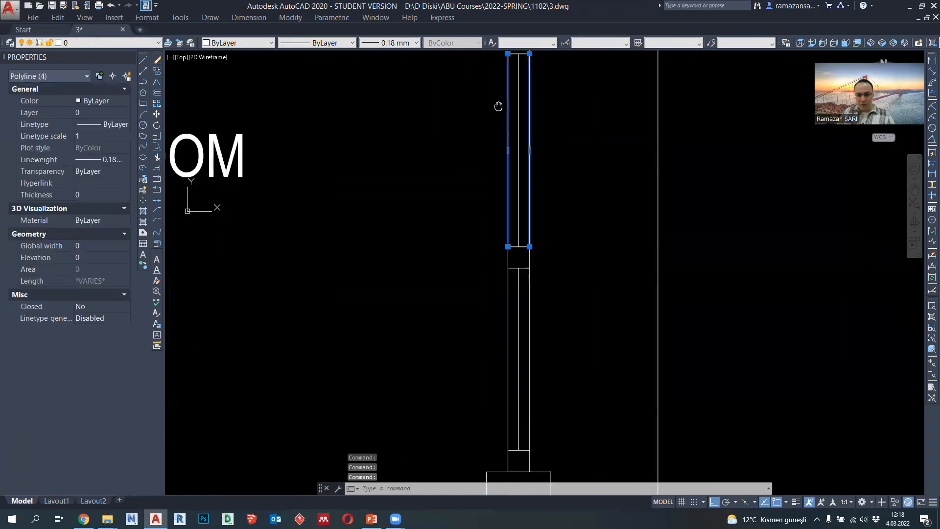
pyautogui.click(533, 296)
pyautogui.click(515, 300)
pyautogui.click(504, 298)
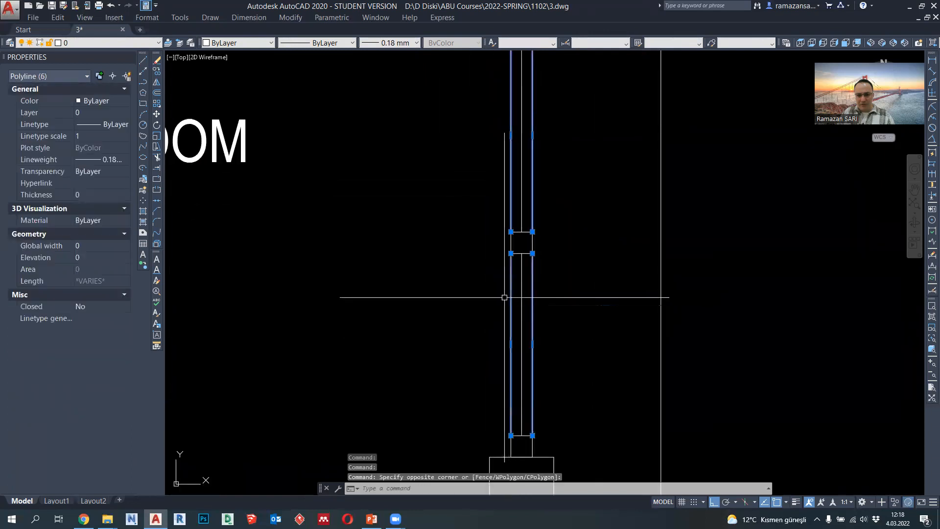
pyautogui.click(399, 43)
pyautogui.click(399, 115)
pyautogui.scroll(-5, 563, 196)
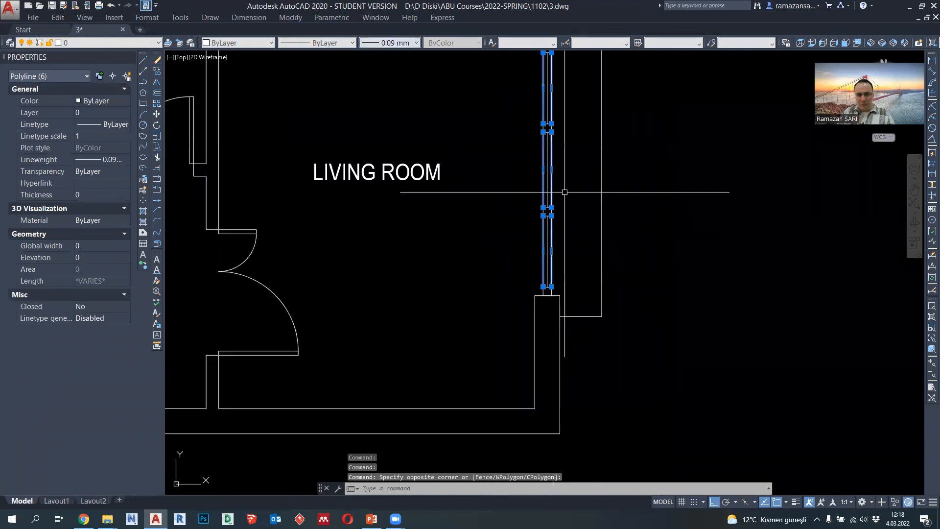
pyautogui.press('Escape')
# - Copy a small square from the living room glazing to the wall end above the master bedroom opening
pyautogui.scroll(2, 573, 245)
pyautogui.scroll(-6, 579, 276)
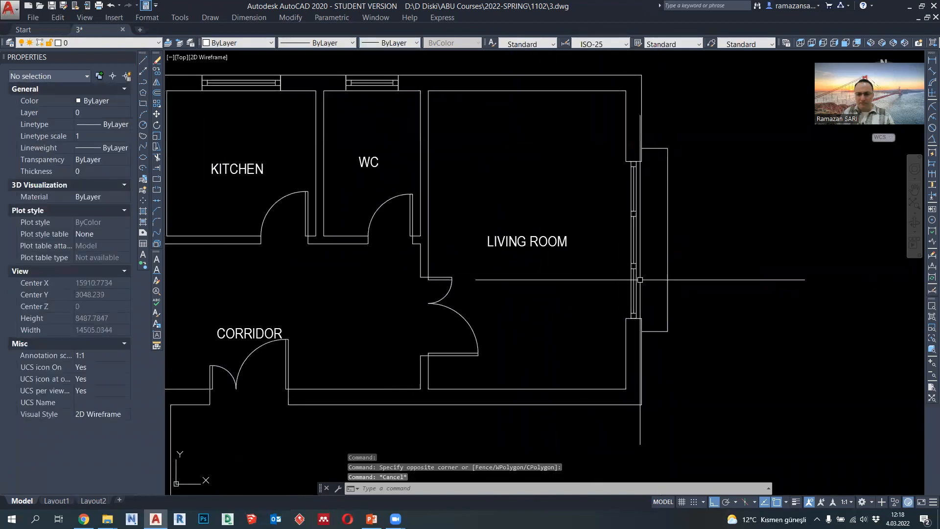
pyautogui.scroll(6, 751, 204)
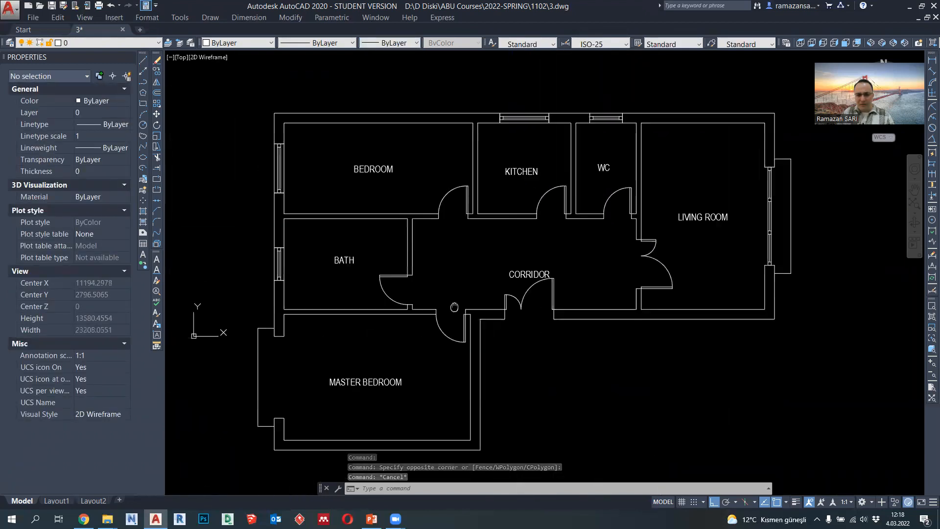
pyautogui.click(777, 175)
pyautogui.click(157, 71)
pyautogui.click(769, 172)
pyautogui.scroll(-5, 766, 166)
pyautogui.scroll(6, 451, 217)
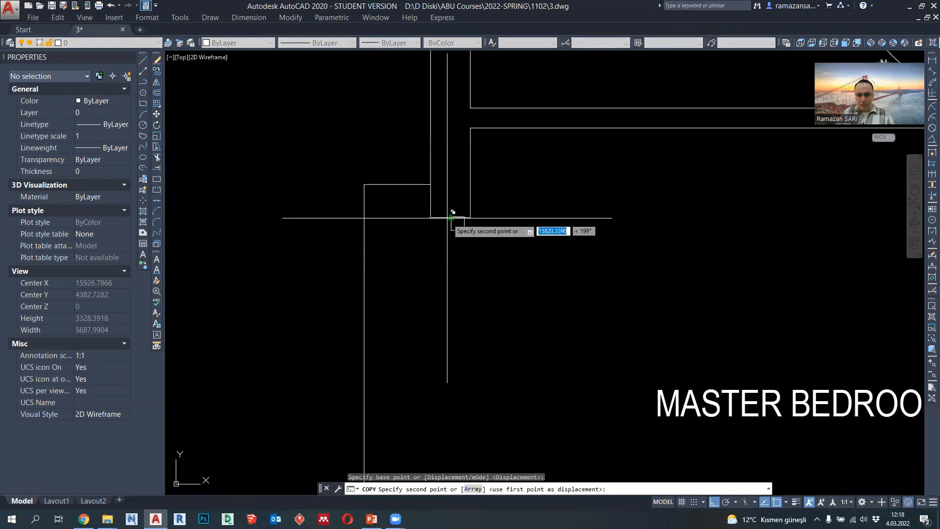
pyautogui.click(448, 218)
pyautogui.press('Escape')
# - Move the copied square by its upper edge midpoint to the middle of the wall end above the master bedroom opening
pyautogui.click(451, 226)
pyautogui.scroll(2, 448, 225)
pyautogui.write('m')
pyautogui.press('Return')
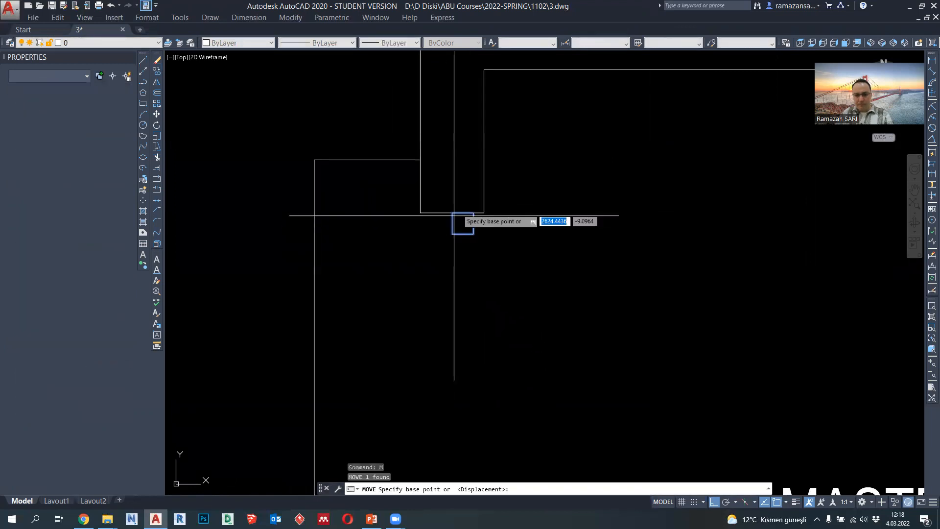
pyautogui.click(463, 213)
pyautogui.click(452, 213)
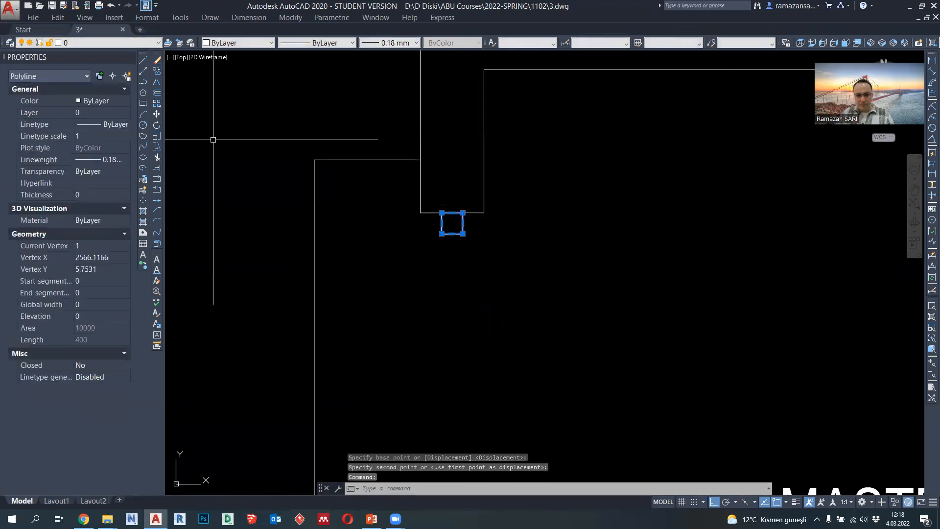
# - Copy the square by its lower corner onto the wall end below the master bedroom opening, aligned with the original
pyautogui.click(157, 71)
pyautogui.click(463, 233)
pyautogui.scroll(-3, 463, 234)
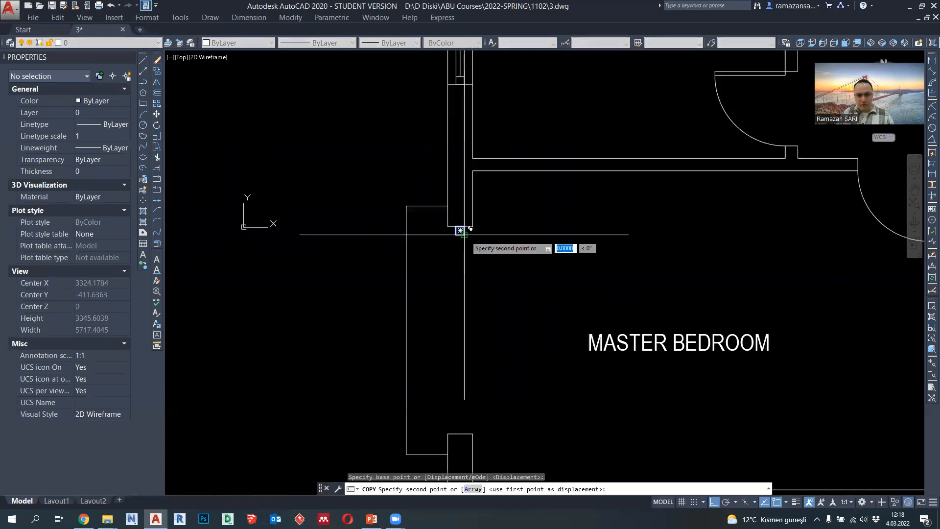
pyautogui.click(464, 434)
pyautogui.press('Escape')
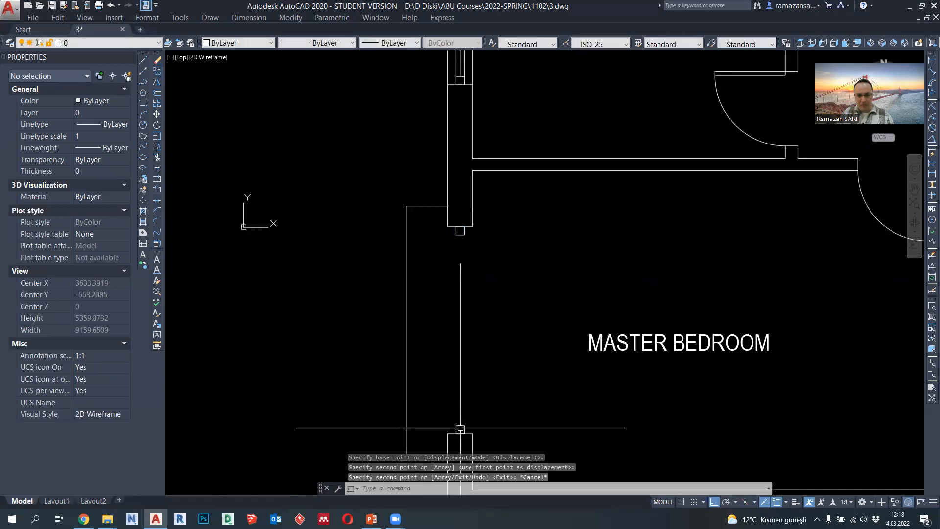
# - Copy the lower square of the master bedroom opening 1200 units straight up
pyautogui.click(461, 426)
pyautogui.press('Return')
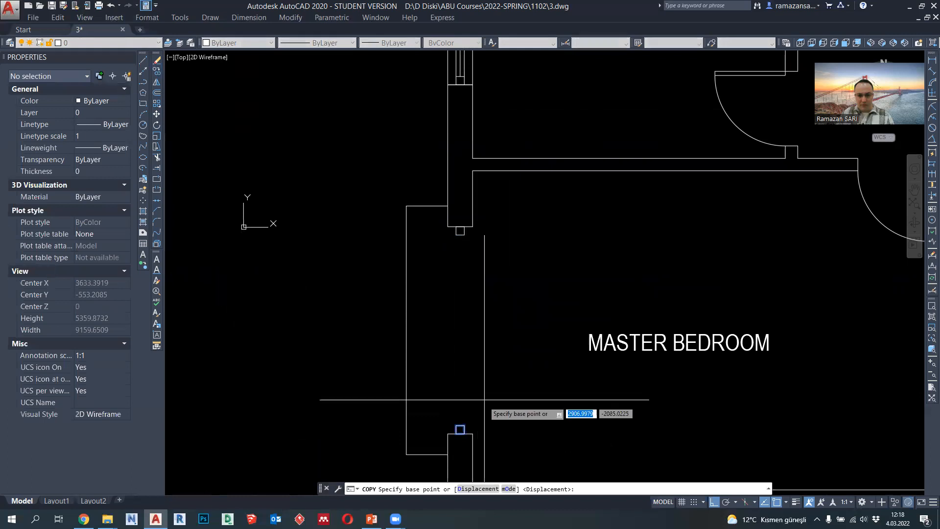
pyautogui.click(463, 429)
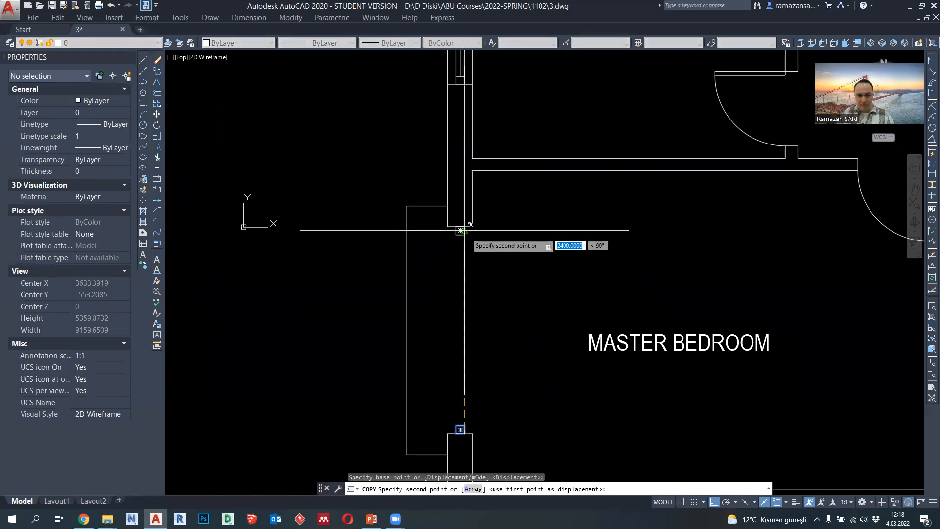
pyautogui.write('1200')
pyautogui.press('Return')
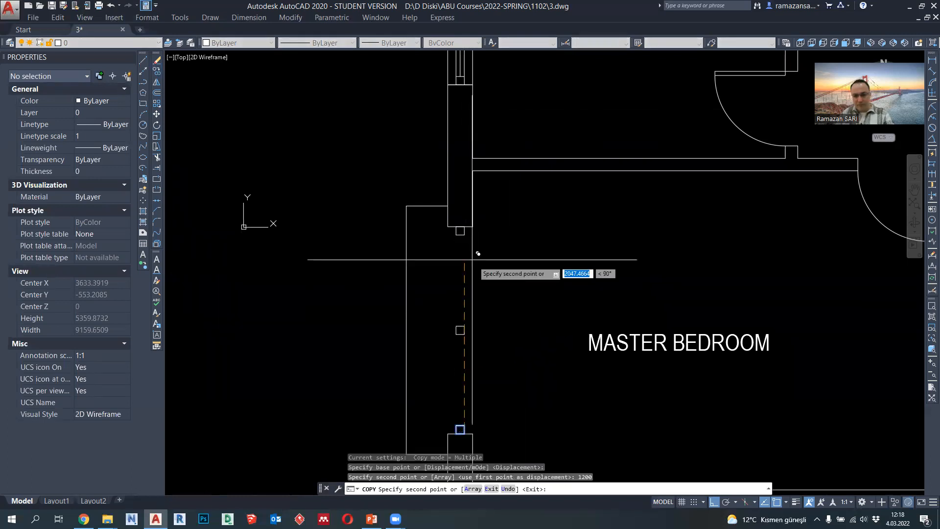
pyautogui.press('Escape')
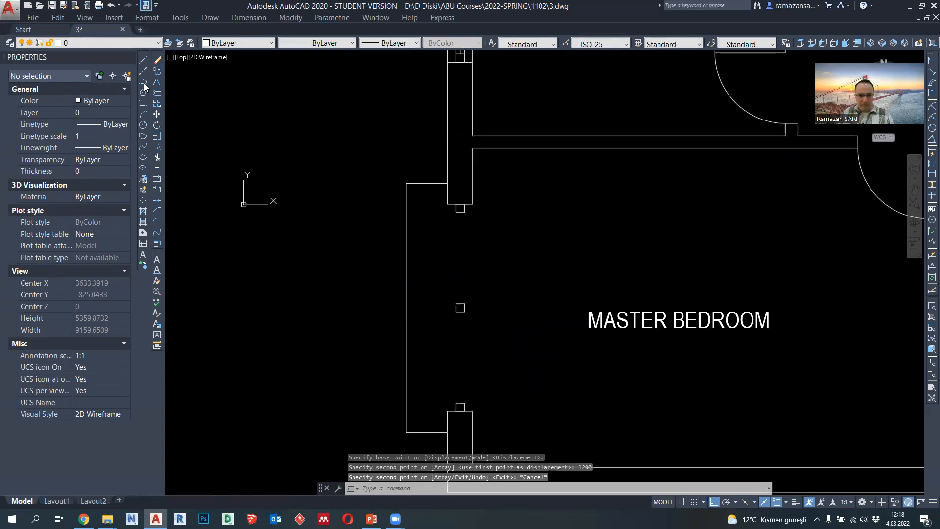
# - Draw three vertical polylines between the upper and middle squares of the master bedroom opening, along both outer edges and the centre
pyautogui.click(144, 85)
pyautogui.scroll(2, 465, 227)
pyautogui.click(451, 203)
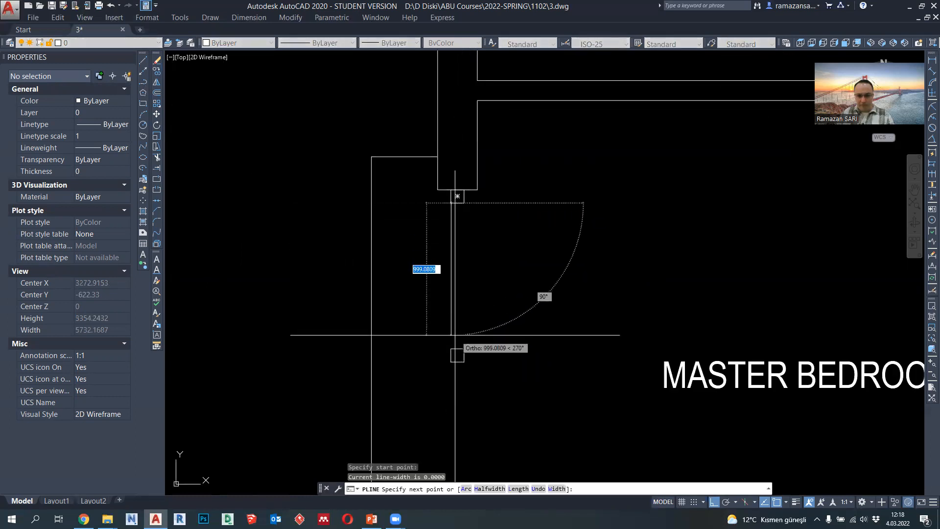
pyautogui.click(451, 348)
pyautogui.press('Return')
pyautogui.press('Return')
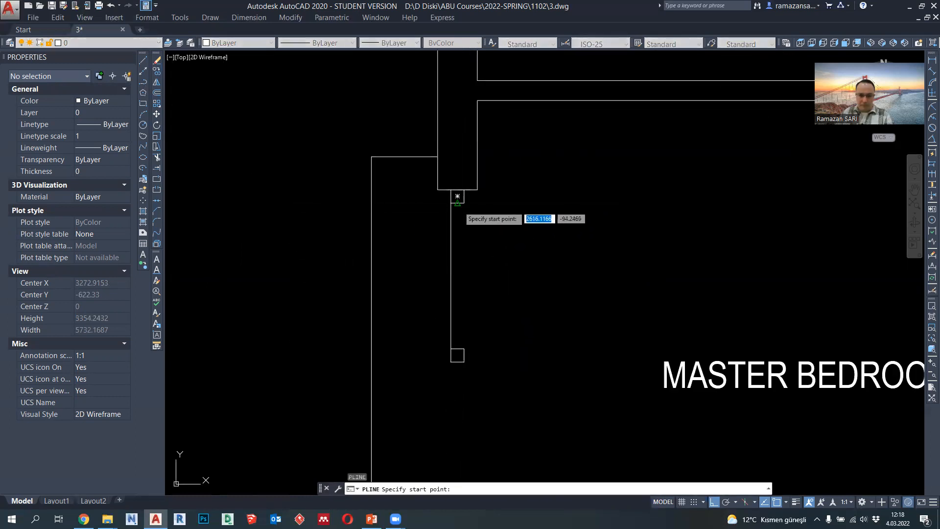
pyautogui.click(458, 195)
pyautogui.click(457, 355)
pyautogui.press('Return')
pyautogui.press('Return')
pyautogui.click(457, 355)
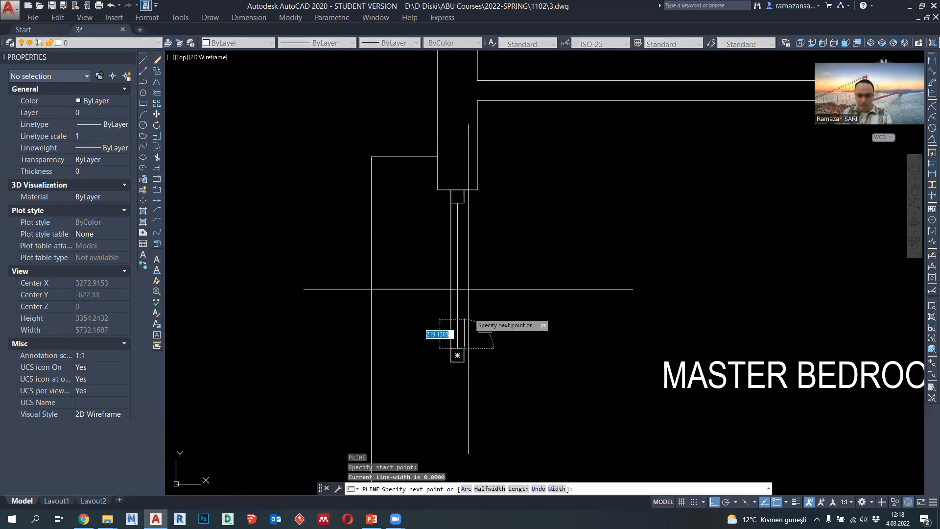
pyautogui.click(465, 203)
pyautogui.press('Return')
pyautogui.click(463, 248)
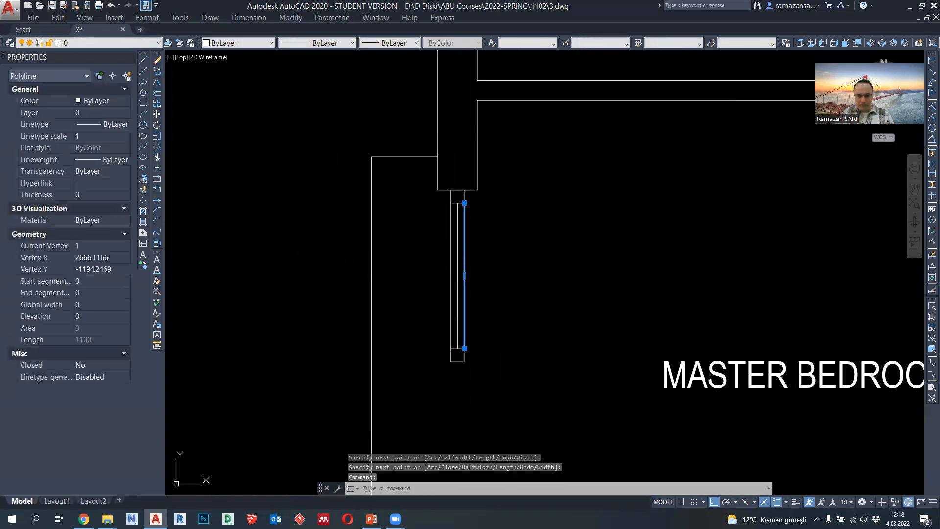
pyautogui.click(451, 248)
pyautogui.click(404, 45)
pyautogui.press('Escape')
pyautogui.press('Escape')
# - Copy the three glazing lines down so they span between the middle and lower squares of the master bedroom opening
pyautogui.click(495, 326)
pyautogui.click(436, 289)
pyautogui.click(157, 73)
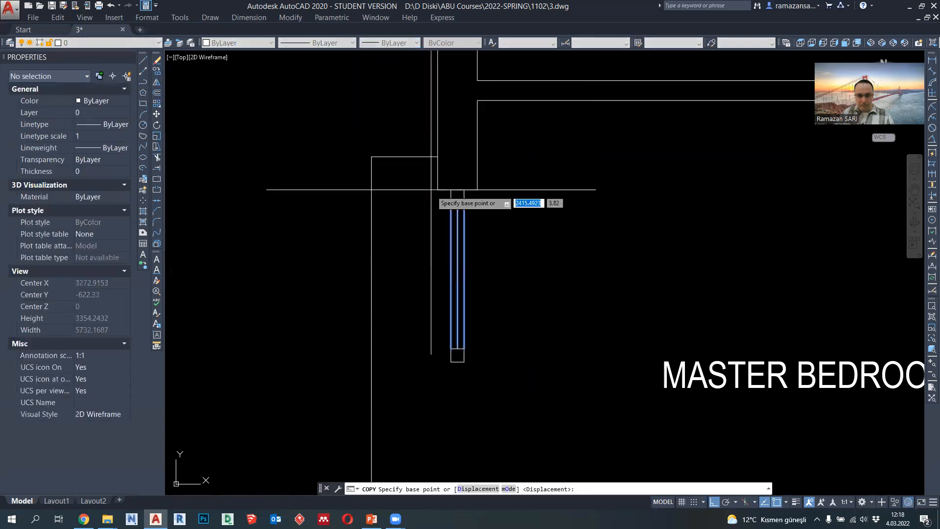
pyautogui.click(457, 197)
pyautogui.click(451, 361)
pyautogui.press('Escape')
pyautogui.scroll(-2, 480, 353)
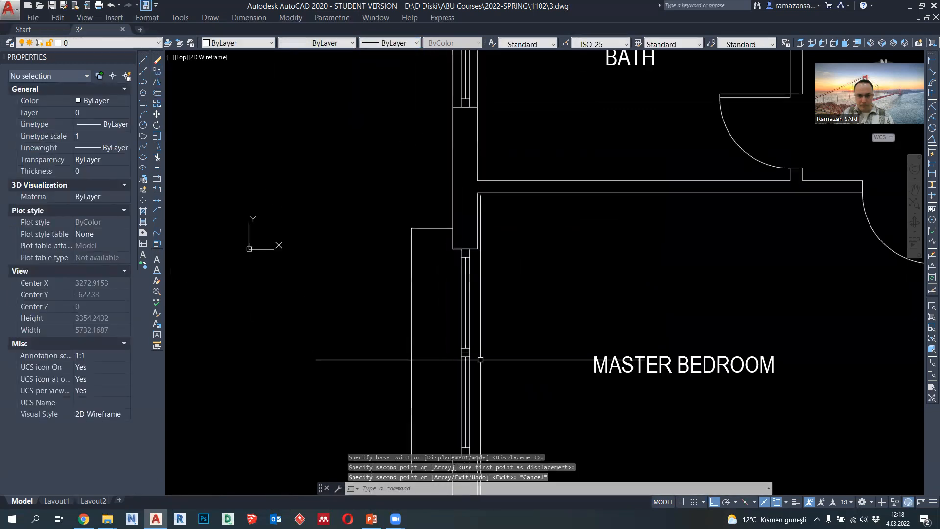
pyautogui.moveTo(481, 359); pyautogui.dragTo(482, 312, button='middle')
# - Set the lineweight of the master bedroom opening's glazing lines and middle square to 0.18 mm
pyautogui.click(483, 341)
pyautogui.click(451, 250)
pyautogui.click(398, 46)
pyautogui.click(399, 140)
pyautogui.press('Escape')
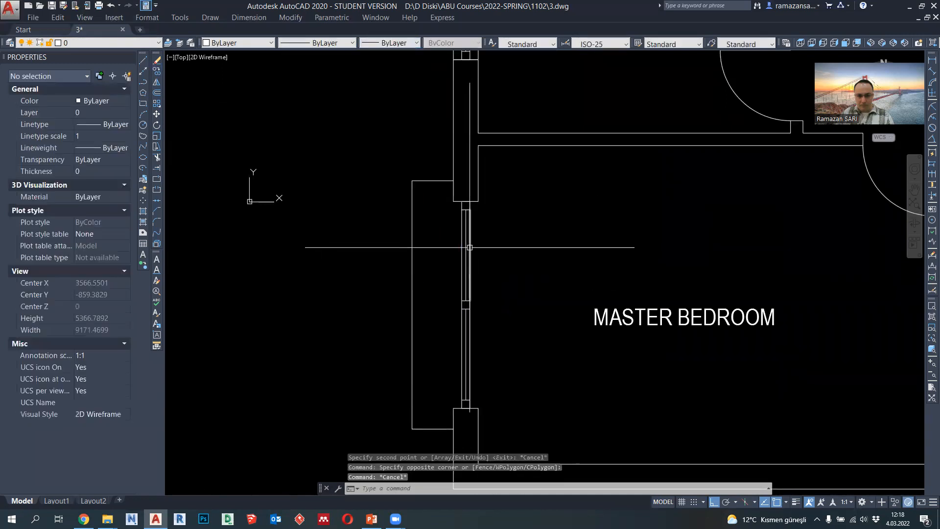
# - Set the lineweight of the four outer glazing lines in the master bedroom opening to 0.09 mm
pyautogui.click(470, 247)
pyautogui.click(463, 335)
pyautogui.click(398, 43)
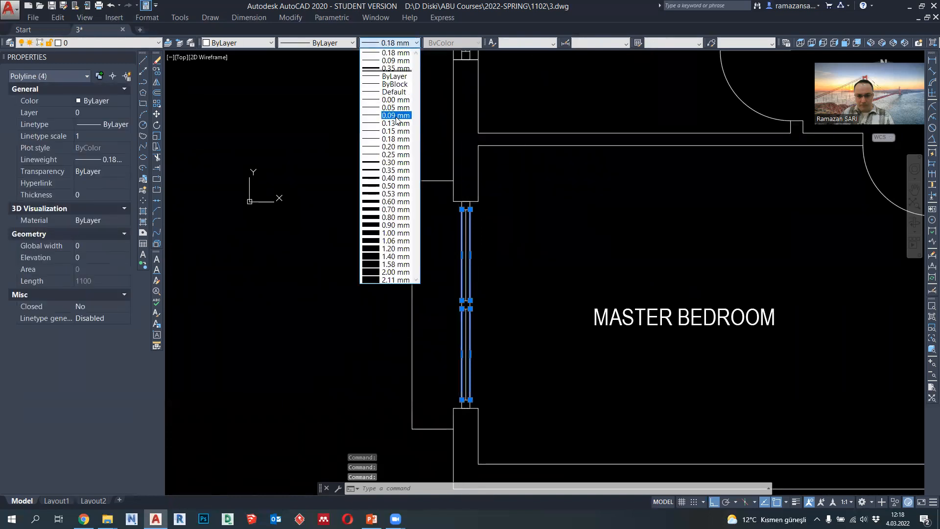
pyautogui.click(396, 116)
pyautogui.press('Escape')
# - Start a plot with the DWG To PDF.pc3 plotter and ISO A3 (297.00 x 420.00 MM) paper
pyautogui.scroll(-5, 525, 273)
pyautogui.scroll(2, 473, 295)
pyautogui.scroll(-2, 474, 294)
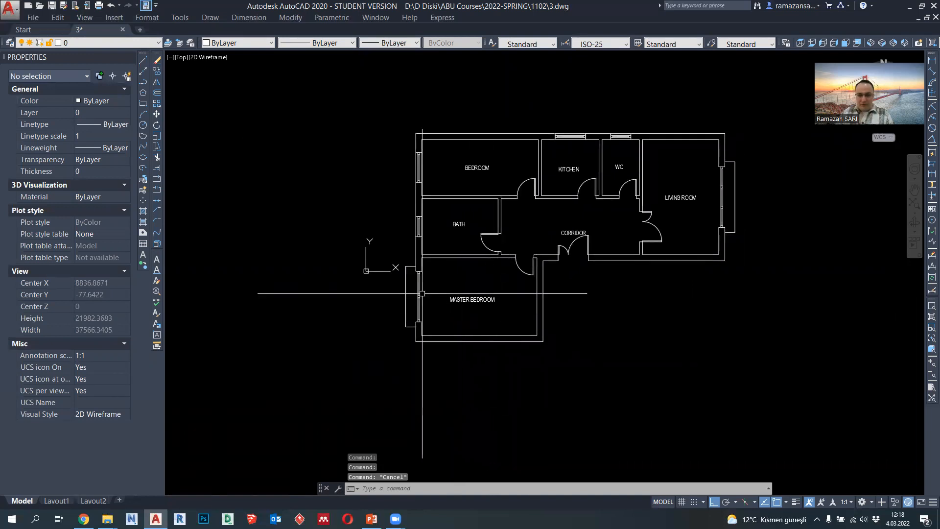
pyautogui.scroll(3, 472, 267)
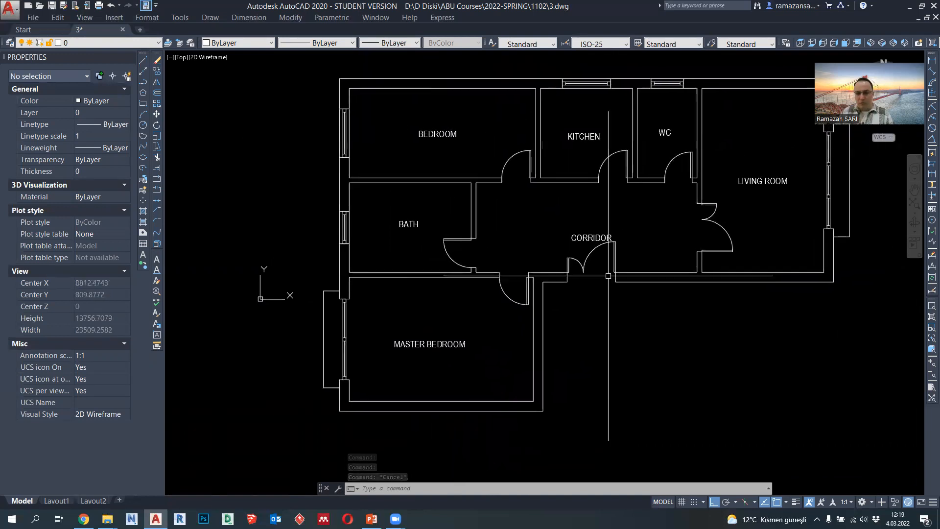
pyautogui.scroll(-2, 440, 249)
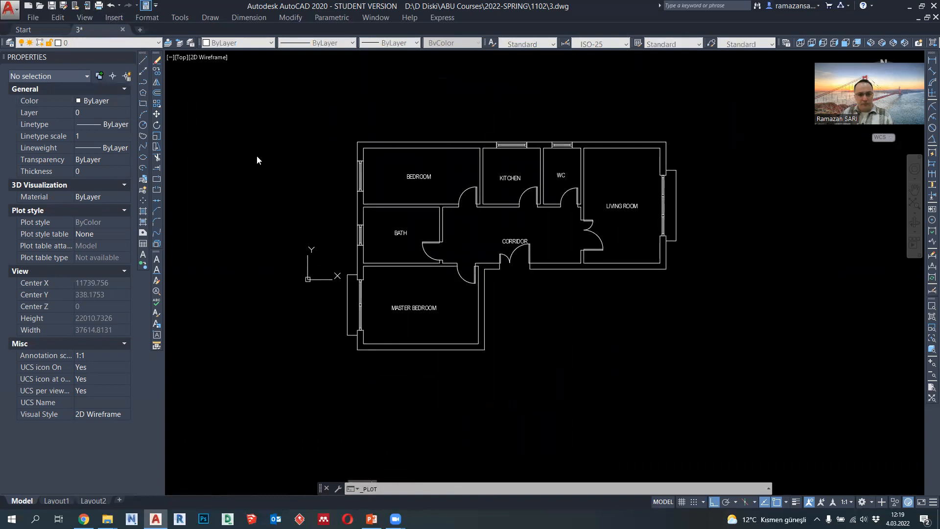
pyautogui.click(391, 186)
pyautogui.scroll(-4, 373, 282)
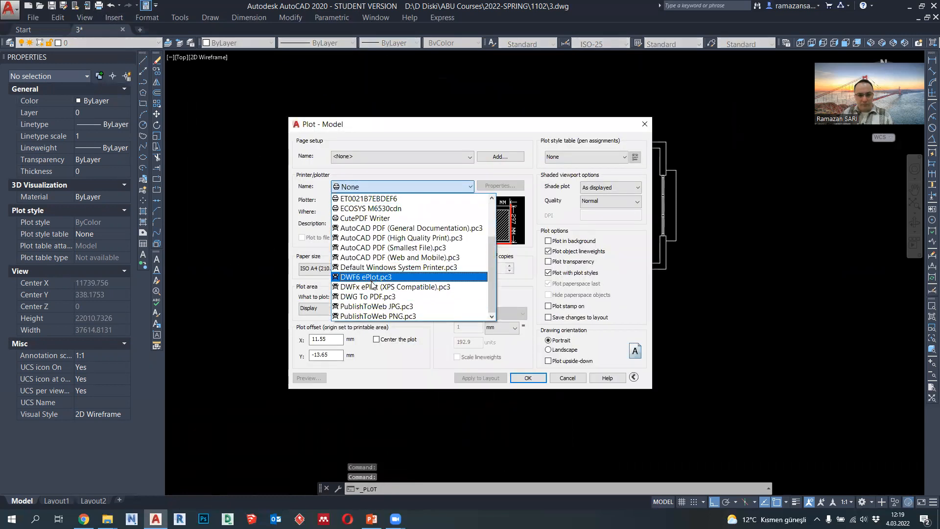
pyautogui.click(372, 296)
pyautogui.click(352, 268)
pyautogui.scroll(3, 352, 301)
pyautogui.click(341, 291)
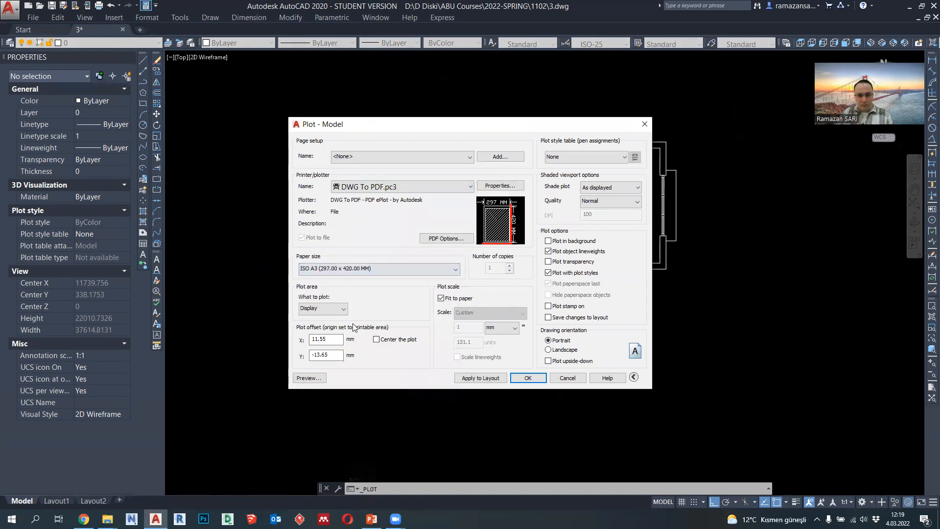
# - Define the plot area with a window around the whole floor plan, centred in landscape orientation at 1:50 scale
pyautogui.click(327, 339)
pyautogui.click(321, 122)
pyautogui.click(684, 358)
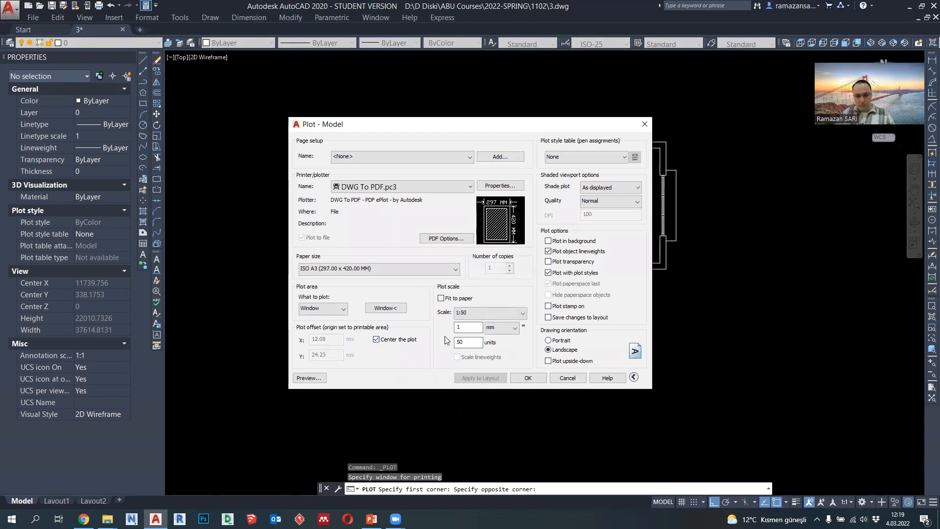
# - Assign the monochrome.ctb plot style table to all layouts and open the plot preview
pyautogui.click(578, 157)
pyautogui.click(574, 211)
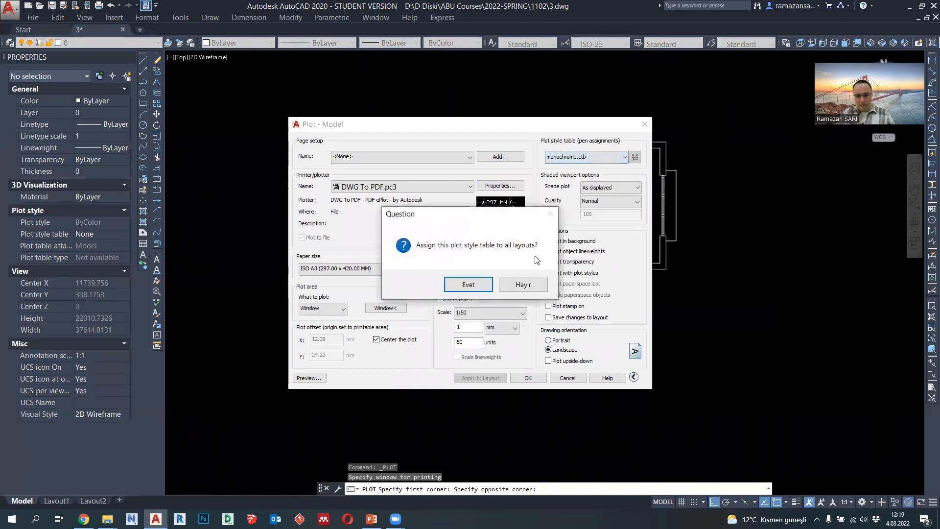
pyautogui.click(488, 289)
pyautogui.click(319, 377)
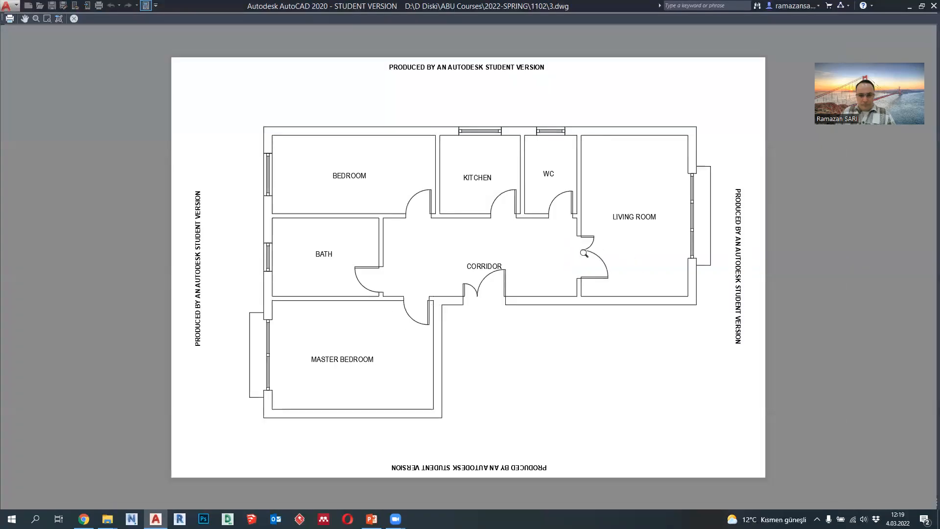
# - Examine the line thicknesses of walls, doors and windows around the bedroom, bath and master bedroom in the plot preview
pyautogui.scroll(5, 595, 237)
pyautogui.scroll(-2, 591, 248)
pyautogui.moveTo(571, 166); pyautogui.dragTo(588, 277, button='middle')
pyautogui.moveTo(434, 254); pyautogui.dragTo(487, 305, button='middle')
pyautogui.moveTo(357, 196); pyautogui.dragTo(500, 202, button='middle')
pyautogui.moveTo(203, 318); pyautogui.dragTo(485, 212, button='middle')
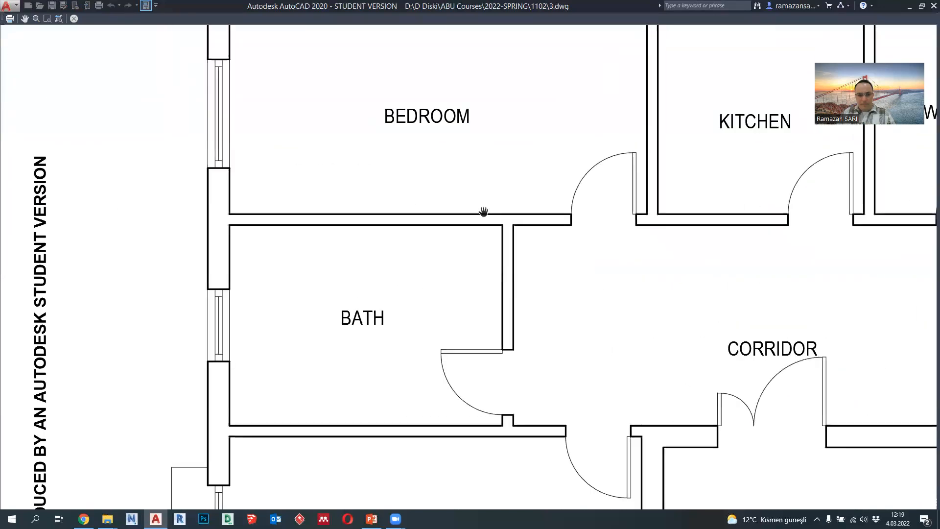
pyautogui.moveTo(435, 344); pyautogui.dragTo(437, 204, button='middle')
pyautogui.moveTo(399, 325); pyautogui.dragTo(398, 216, button='middle')
pyautogui.moveTo(350, 329); pyautogui.dragTo(314, 256, button='middle')
pyautogui.moveTo(524, 279); pyautogui.dragTo(454, 350, button='middle')
pyautogui.scroll(2, 515, 157)
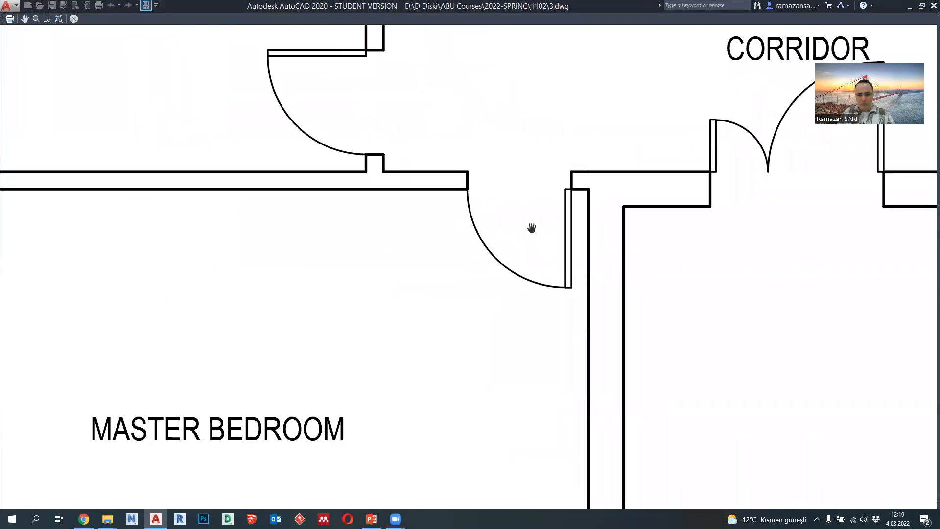
pyautogui.moveTo(379, 214); pyautogui.dragTo(652, 311, button='middle')
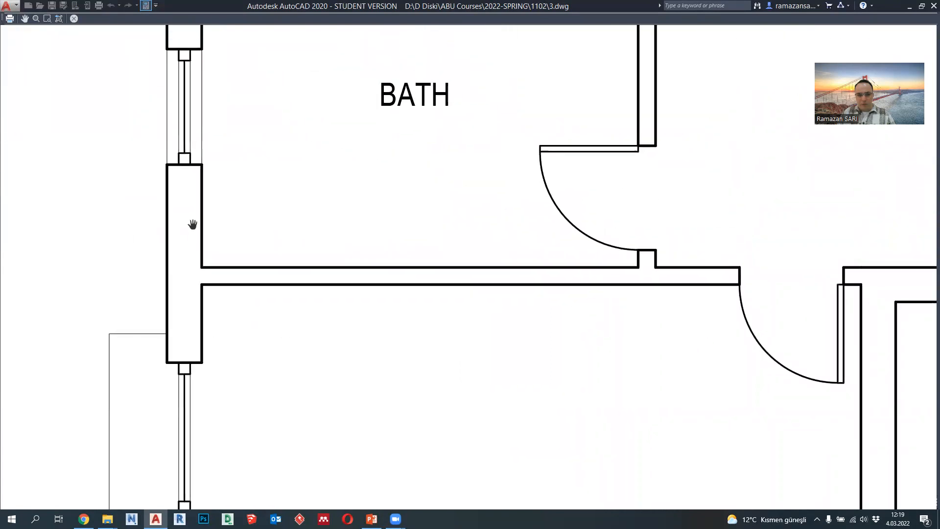
pyautogui.moveTo(192, 223); pyautogui.dragTo(224, 311, button='middle')
pyautogui.moveTo(247, 177); pyautogui.dragTo(258, 293, button='middle')
pyautogui.moveTo(256, 148); pyautogui.dragTo(267, 343, button='middle')
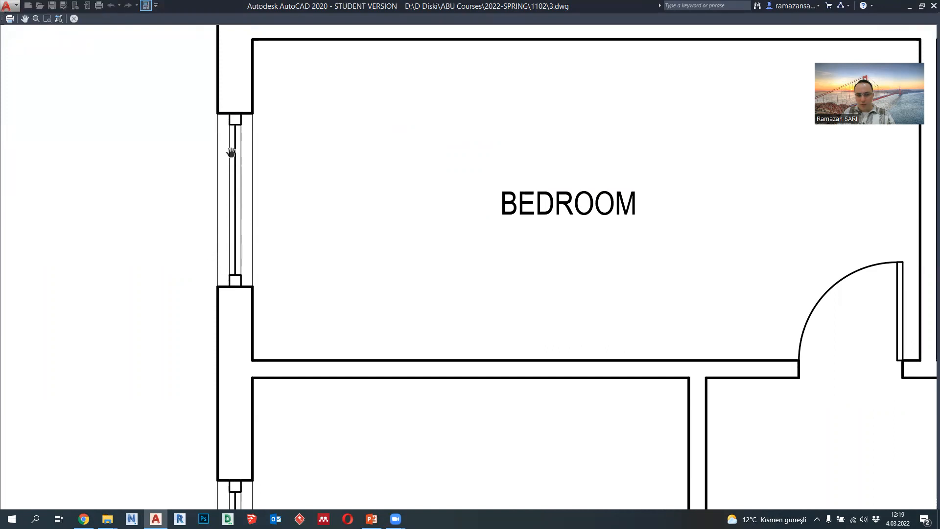
# - Examine the kitchen, WC, living room and corridor in the plot preview, and leave the plot without printing
pyautogui.scroll(-2, 219, 160)
pyautogui.moveTo(237, 177); pyautogui.dragTo(204, 117, button='middle')
pyautogui.moveTo(490, 190); pyautogui.dragTo(303, 201, button='middle')
pyautogui.scroll(2, 648, 250)
pyautogui.scroll(-4, 393, 267)
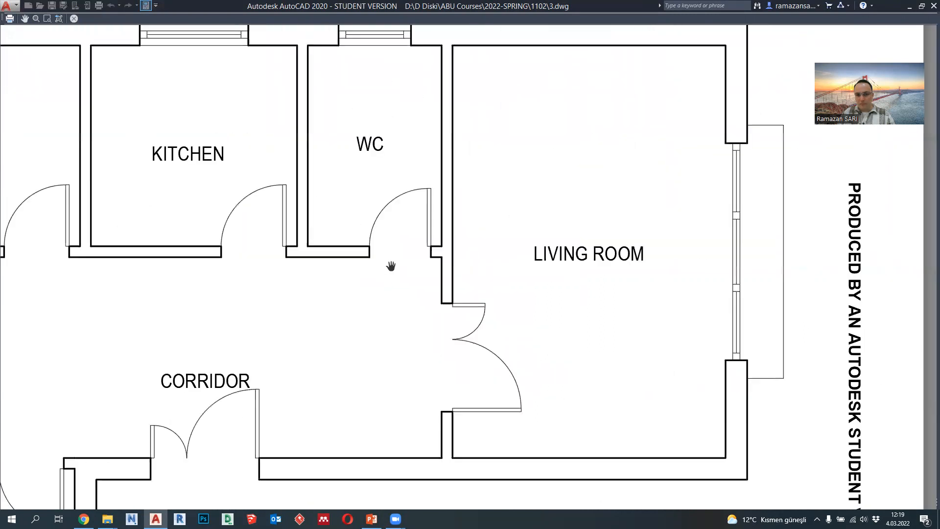
pyautogui.scroll(5, 536, 206)
pyautogui.moveTo(522, 296); pyautogui.dragTo(622, 131, button='middle')
pyautogui.moveTo(513, 350); pyautogui.dragTo(718, 178, button='middle')
pyautogui.scroll(-2, 718, 178)
pyautogui.moveTo(405, 255); pyautogui.dragTo(627, 194, button='middle')
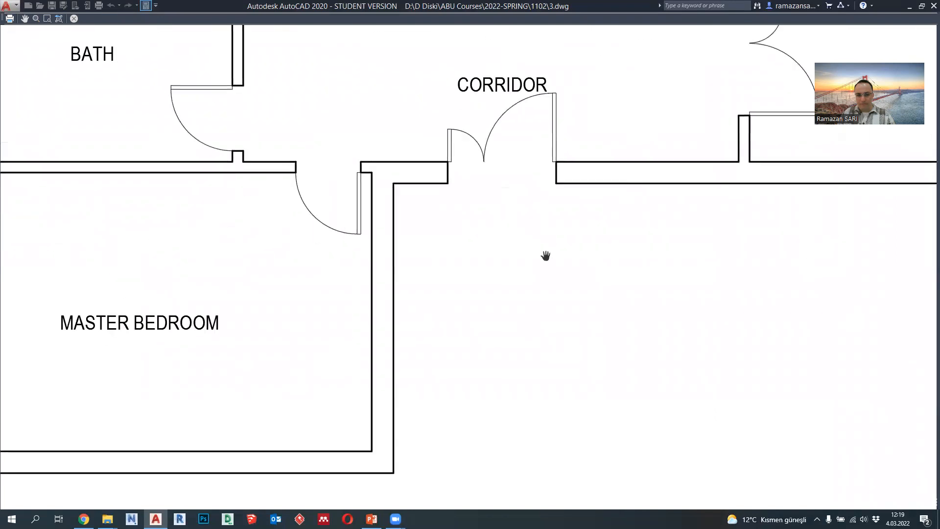
pyautogui.press('Escape')
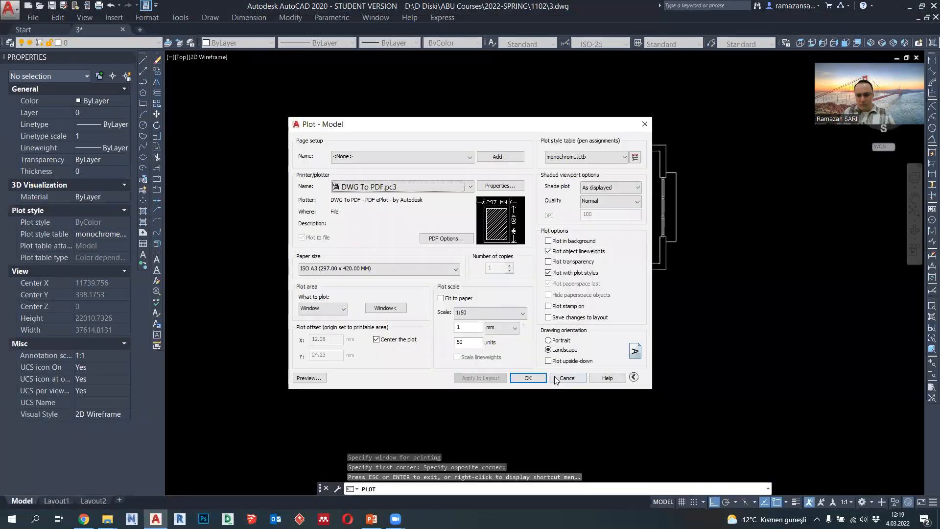
pyautogui.click(562, 373)
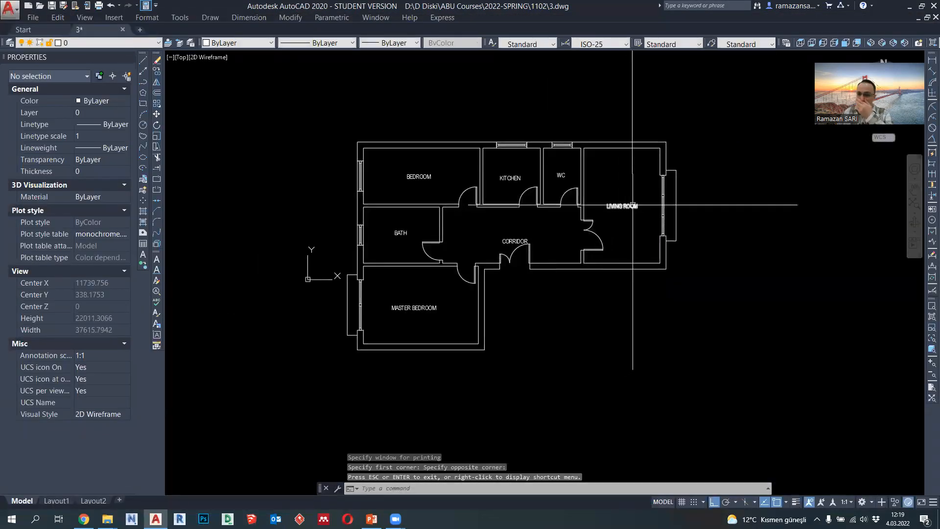
pyautogui.scroll(5, 633, 206)
pyautogui.scroll(-1, 593, 189)
pyautogui.scroll(1, 589, 185)
pyautogui.scroll(4, 589, 186)
pyautogui.write('pl')
pyautogui.press('Return')
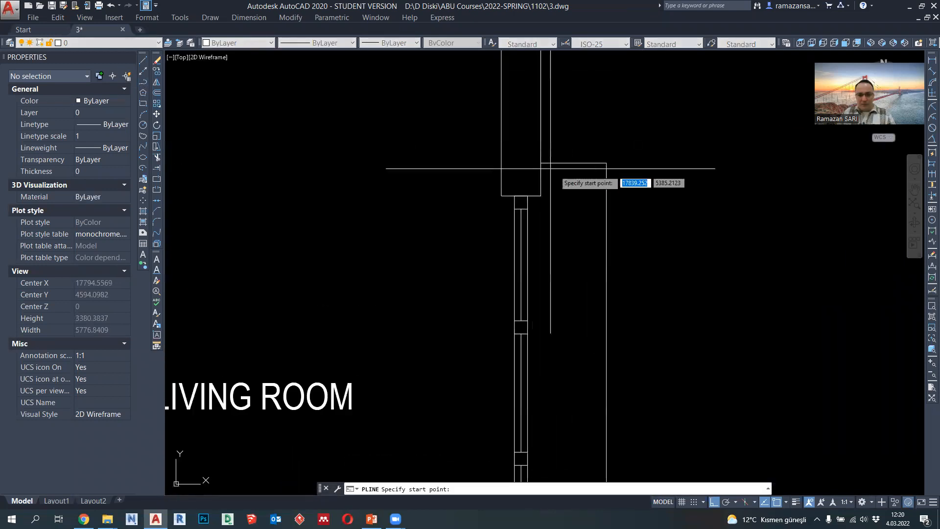
pyautogui.press('Escape')
pyautogui.click(581, 164)
pyautogui.scroll(-2, 573, 169)
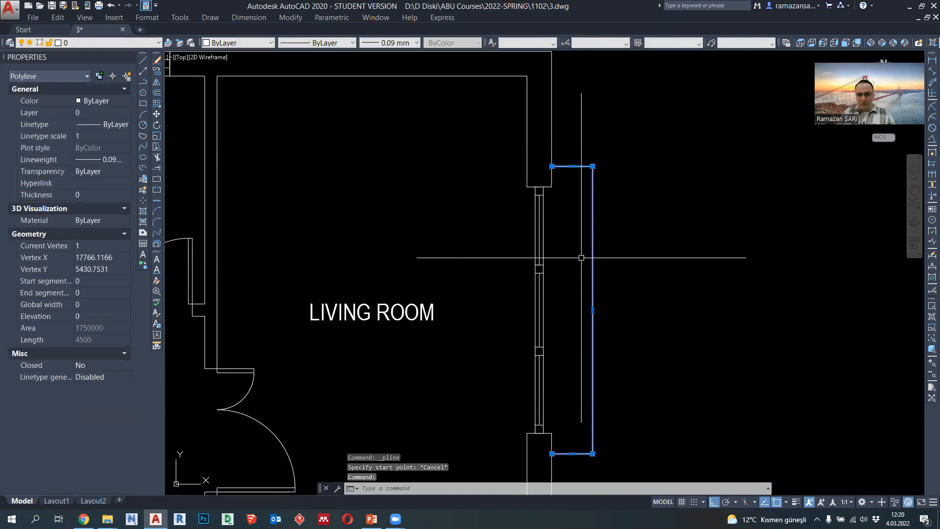
pyautogui.press('Escape')
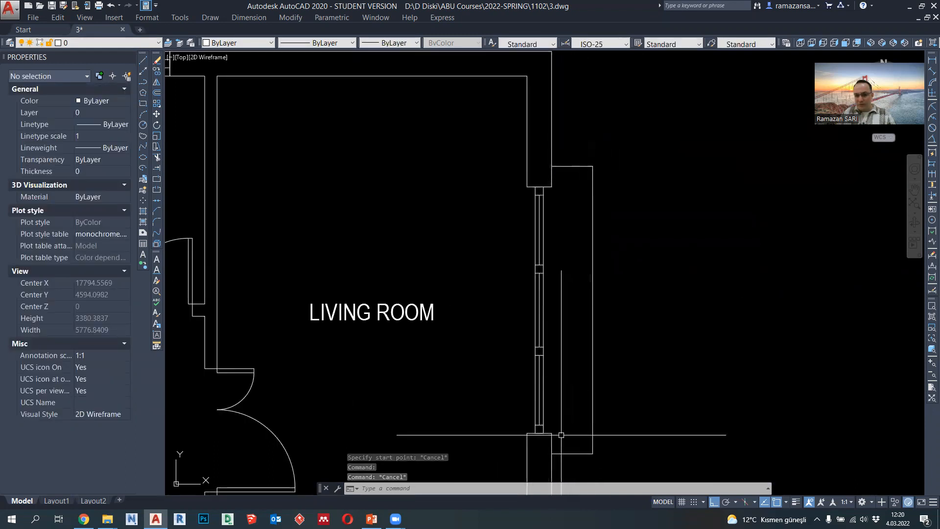
# - Offset the projecting outline outside the living room inward twice, 50 units each time
pyautogui.write('o')
pyautogui.press('Return')
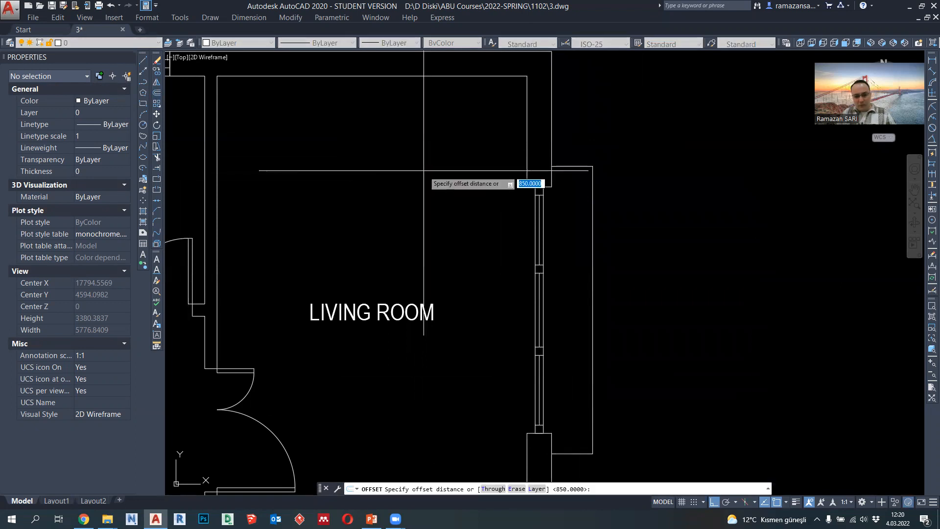
pyautogui.press('Return')
pyautogui.click(573, 168)
pyautogui.click(573, 201)
pyautogui.scroll(2, 589, 187)
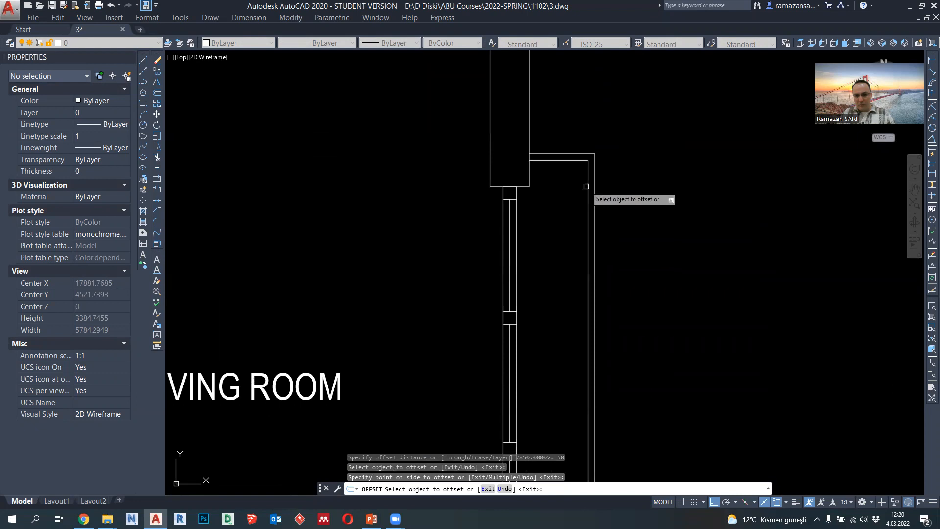
pyautogui.scroll(-2, 588, 185)
pyautogui.press('Escape')
pyautogui.scroll(4, 590, 181)
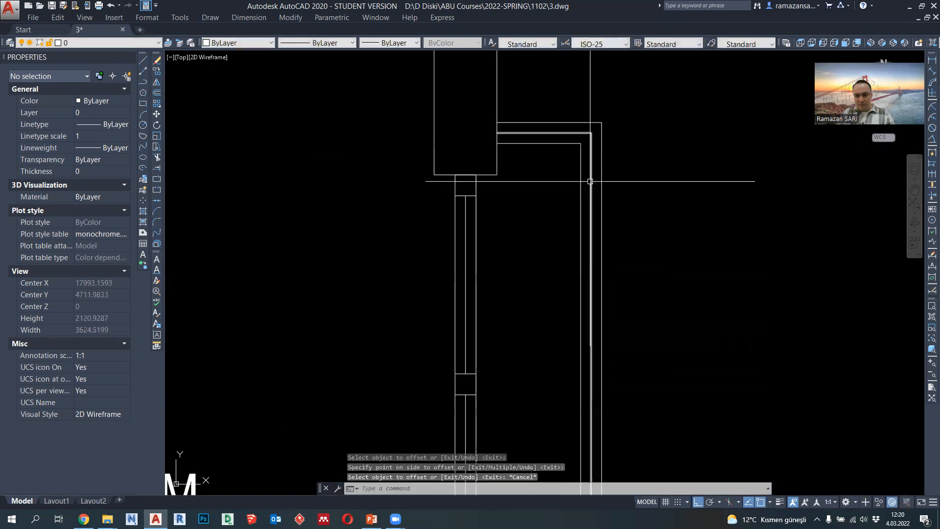
pyautogui.click(590, 181)
pyautogui.click(584, 182)
pyautogui.click(580, 184)
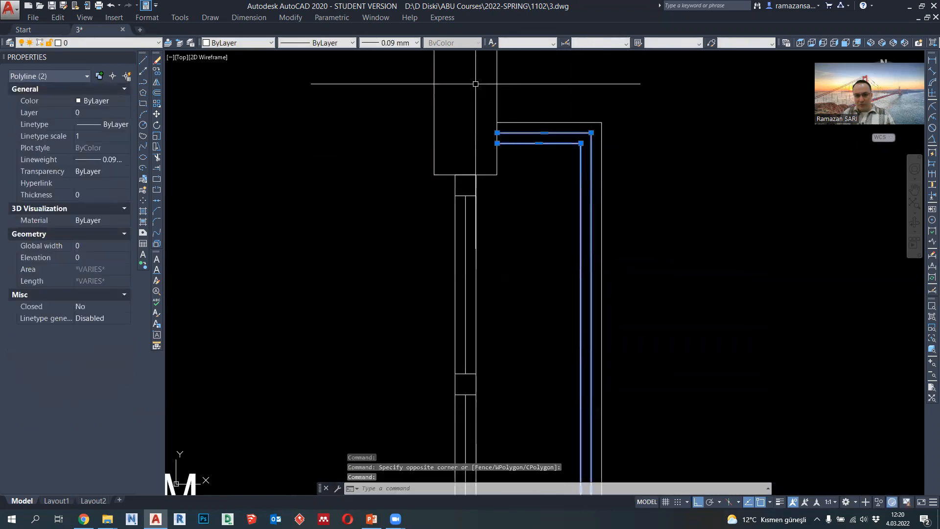
pyautogui.press('Escape')
# - Offset the projecting outline outside the master bedroom inward twice, 50 units each time
pyautogui.scroll(-4, 560, 153)
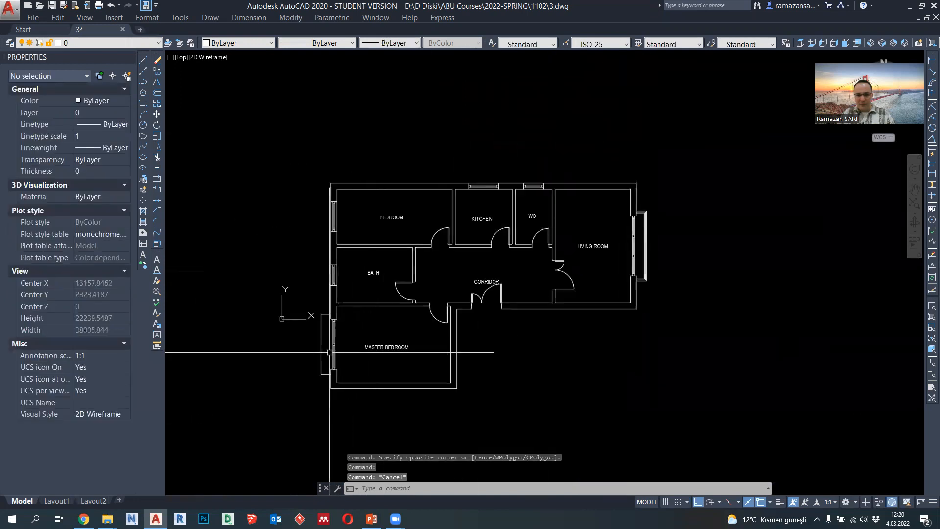
pyautogui.scroll(5, 329, 350)
pyautogui.click(157, 93)
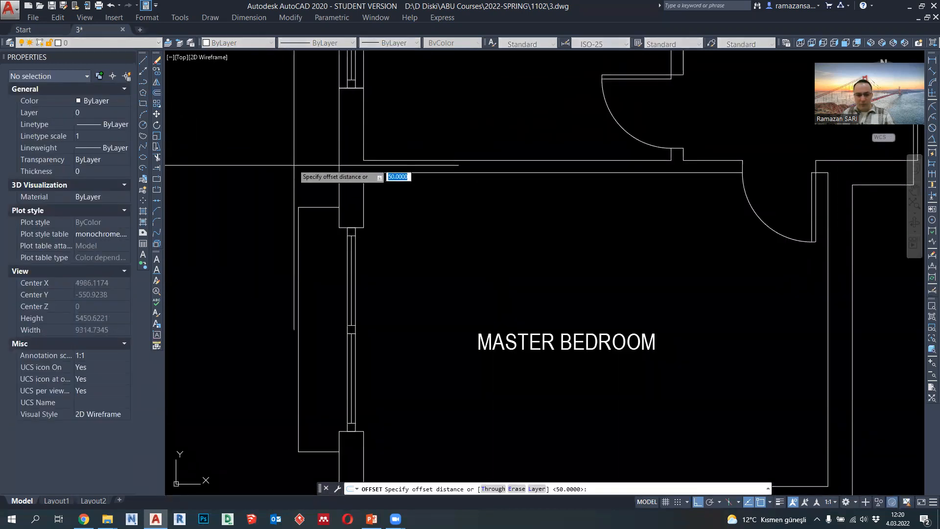
pyautogui.press('Return')
pyautogui.click(309, 208)
pyautogui.click(310, 233)
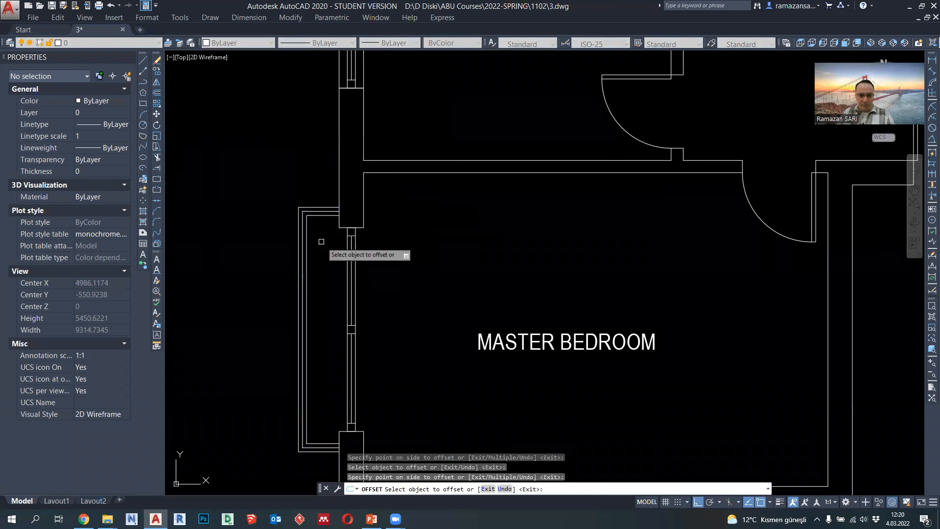
pyautogui.press('Escape')
pyautogui.scroll(-3, 341, 208)
pyautogui.moveTo(374, 263); pyautogui.dragTo(413, 275, button='middle')
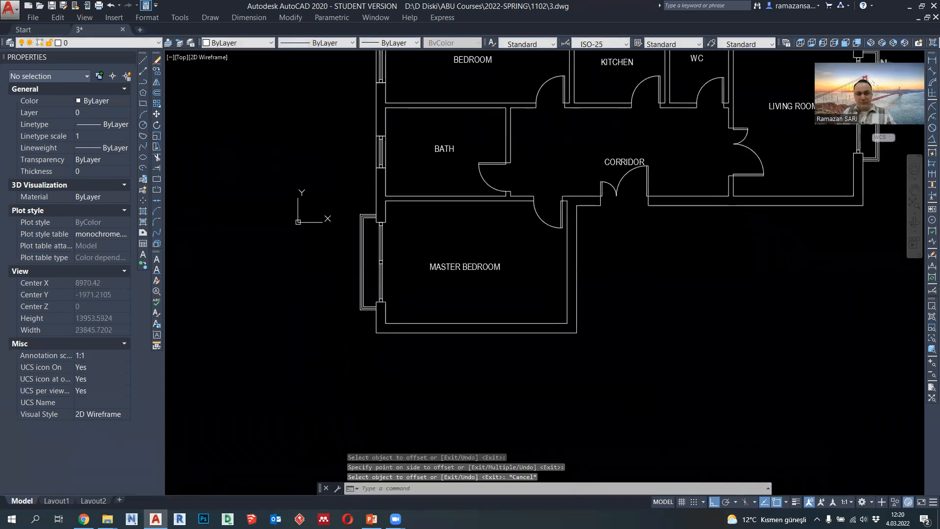
# - Draw a 3100-unit horizontal polyline from the exterior corner between the master bedroom and corridor walls, running past the entrance door
pyautogui.moveTo(496, 245); pyautogui.dragTo(464, 312, button='middle')
pyautogui.moveTo(586, 221)
pyautogui.mouseDown(button='middle')
pyautogui.moveTo(506, 250)
pyautogui.moveTo(517, 266)
pyautogui.mouseUp(button='middle')
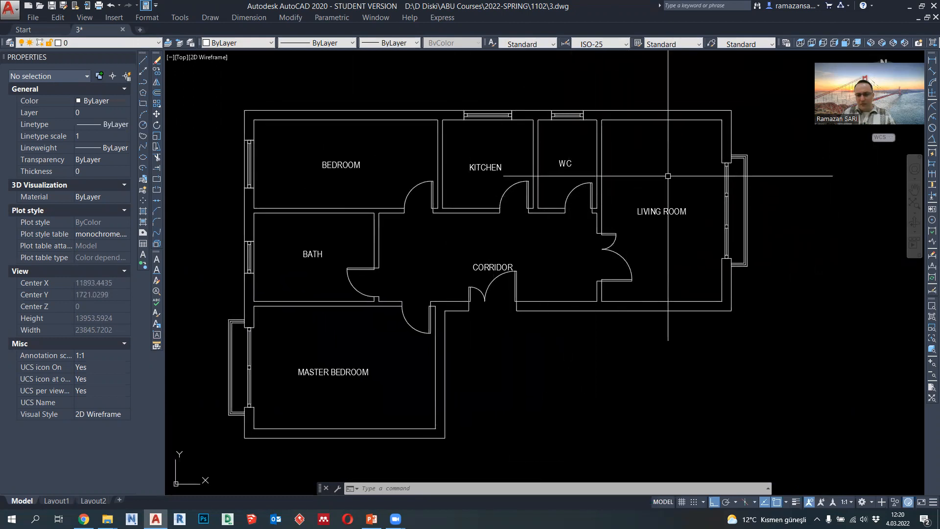
pyautogui.scroll(3, 668, 176)
pyautogui.moveTo(645, 216); pyautogui.dragTo(640, 217, button='middle')
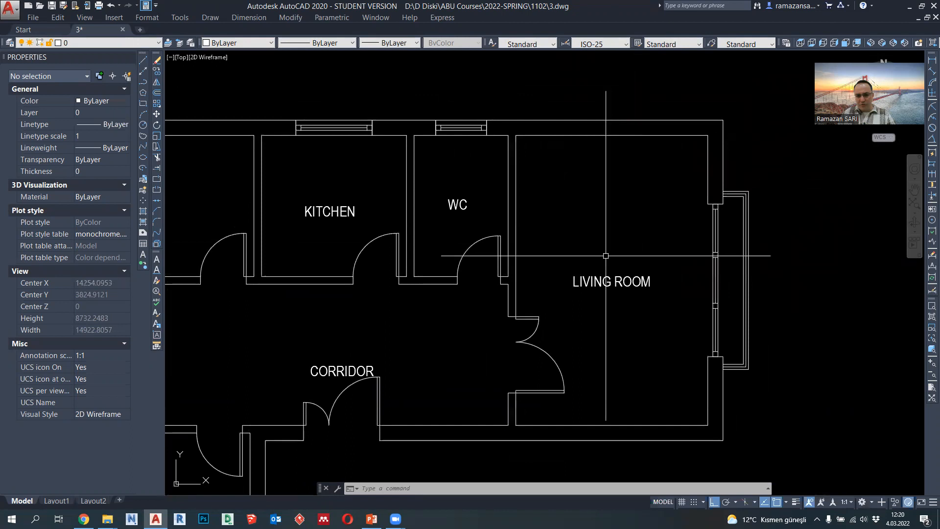
pyautogui.scroll(-2, 606, 256)
pyautogui.moveTo(402, 398); pyautogui.dragTo(406, 283, button='middle')
pyautogui.click(144, 82)
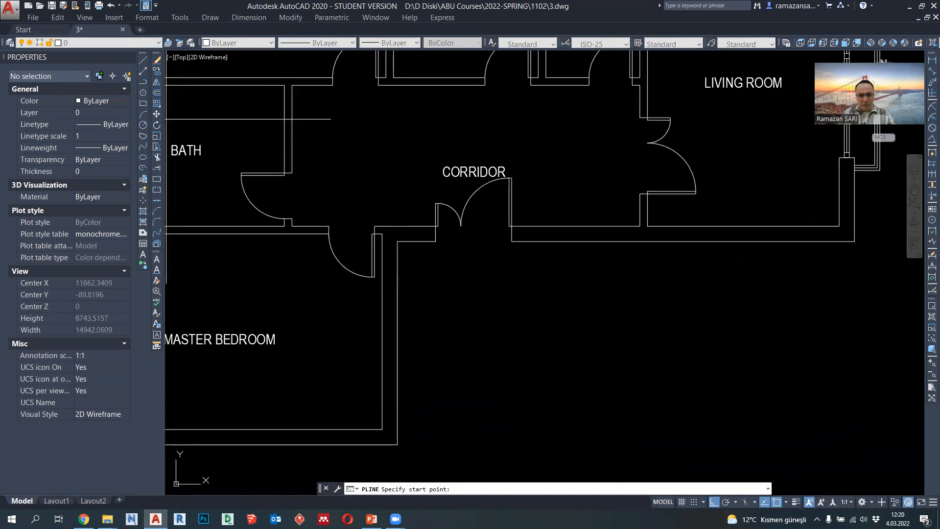
pyautogui.scroll(3, 489, 269)
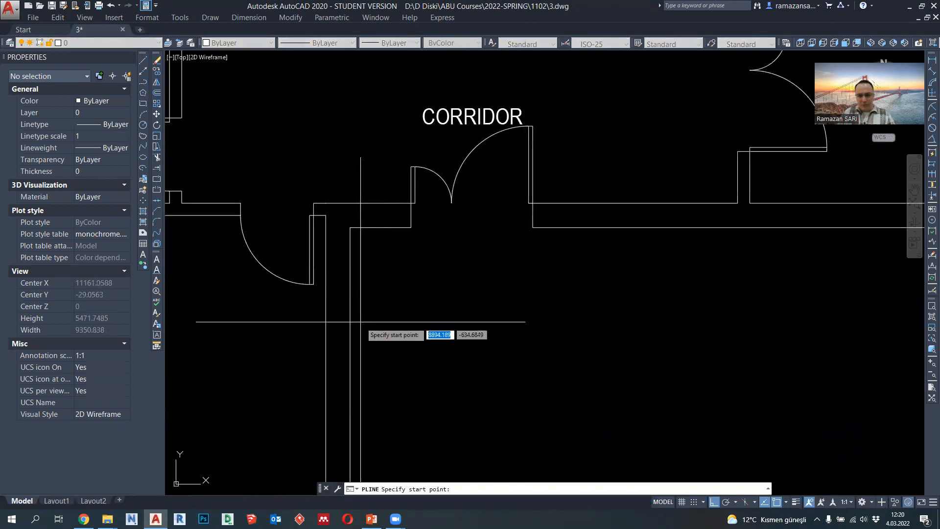
pyautogui.scroll(-2, 390, 321)
pyautogui.moveTo(393, 327); pyautogui.dragTo(387, 253, button='middle')
pyautogui.scroll(2, 386, 253)
pyautogui.moveTo(420, 214); pyautogui.dragTo(415, 292, button='middle')
pyautogui.scroll(-2, 458, 157)
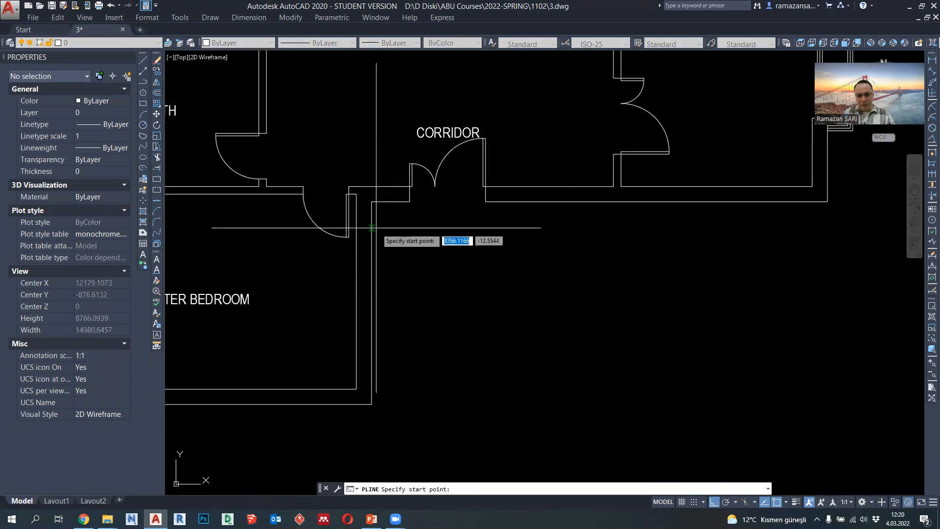
pyautogui.click(372, 204)
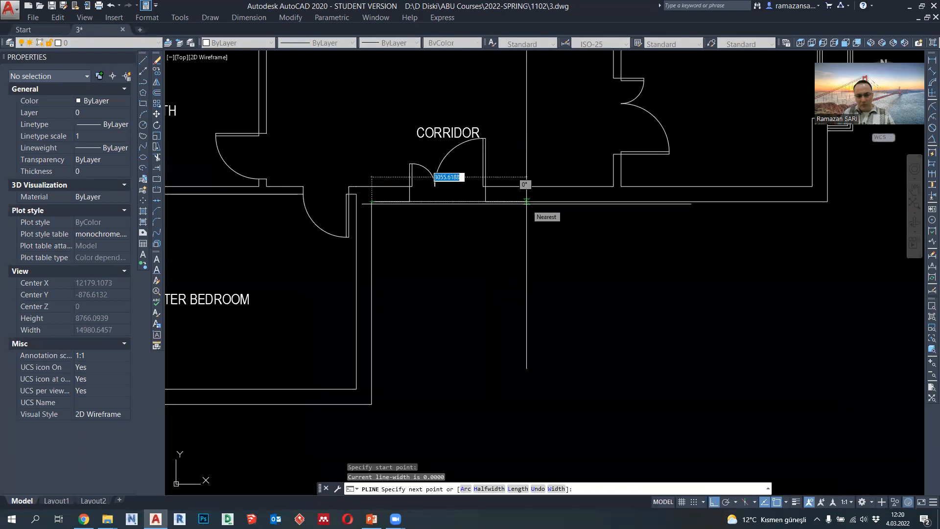
pyautogui.write('3100')
pyautogui.press('Return')
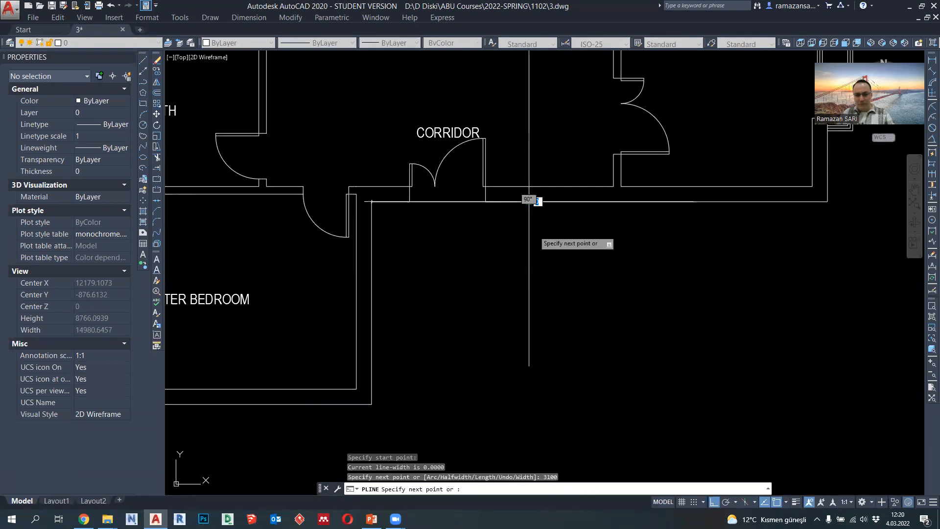
pyautogui.press('Escape')
# - Move the entrance polyline 2000 units straight down, away from the corridor wall
pyautogui.click(515, 202)
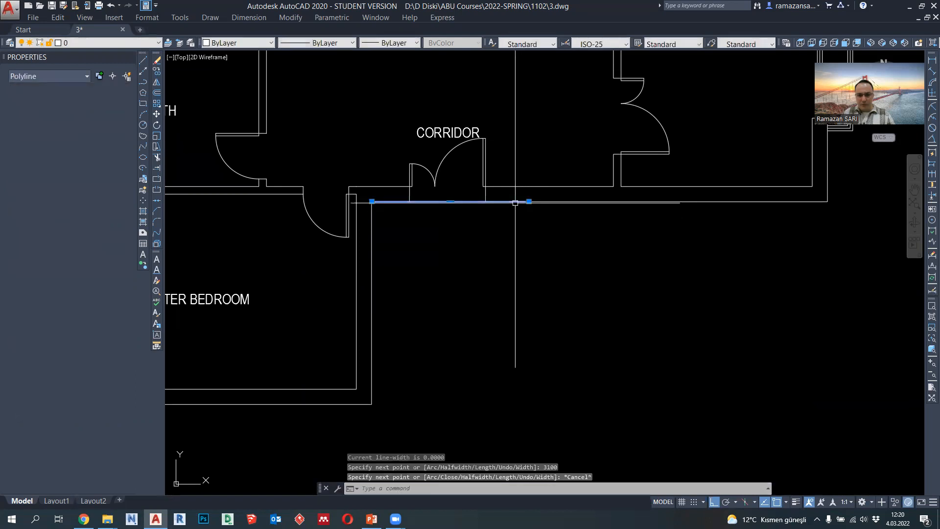
pyautogui.click(450, 201)
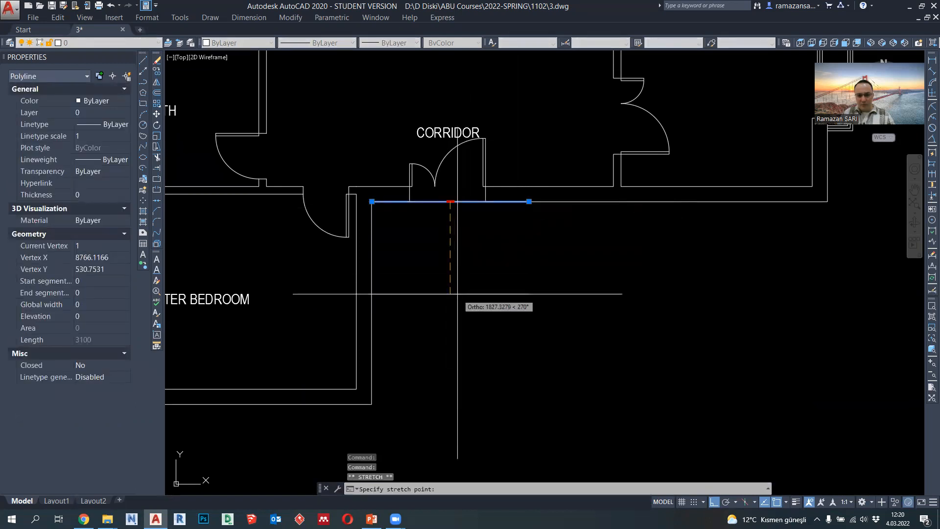
pyautogui.write('2000')
pyautogui.press('Return')
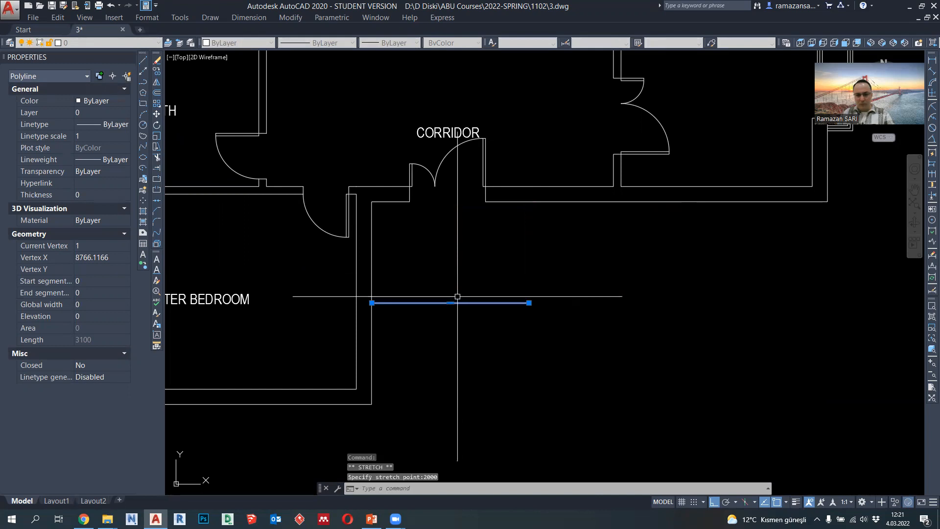
pyautogui.press('Escape')
# - Close the open side of the entrance platform with a vertical polyline from the moved line's free end up to the corridor's exterior wall
pyautogui.write('pl')
pyautogui.press('Return')
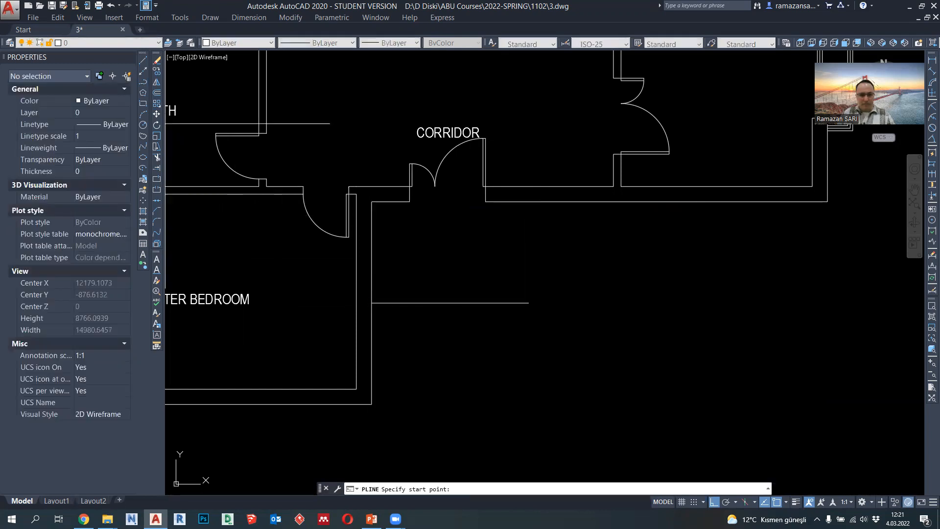
pyautogui.click(529, 302)
pyautogui.click(529, 202)
pyautogui.press('Escape')
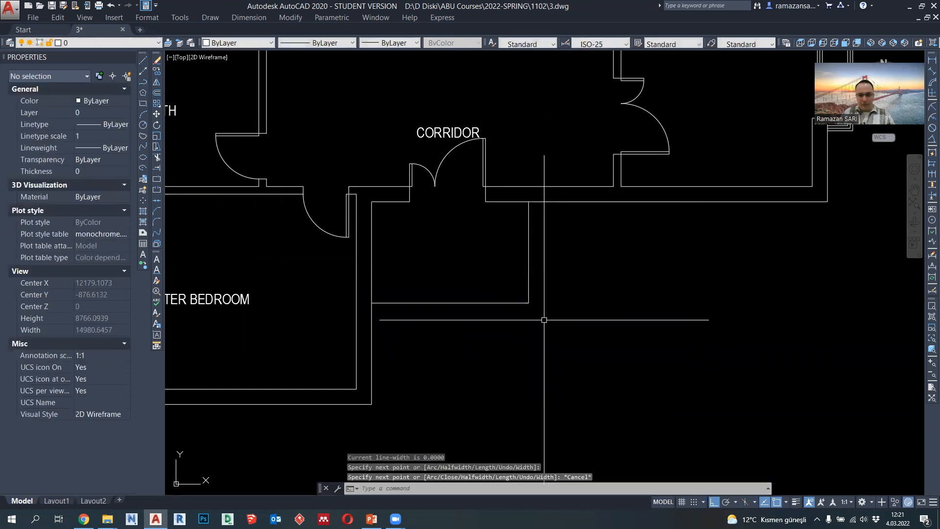
# - Set the lineweight of the two entrance platform polylines to 0.09 mm
pyautogui.scroll(-2, 487, 282)
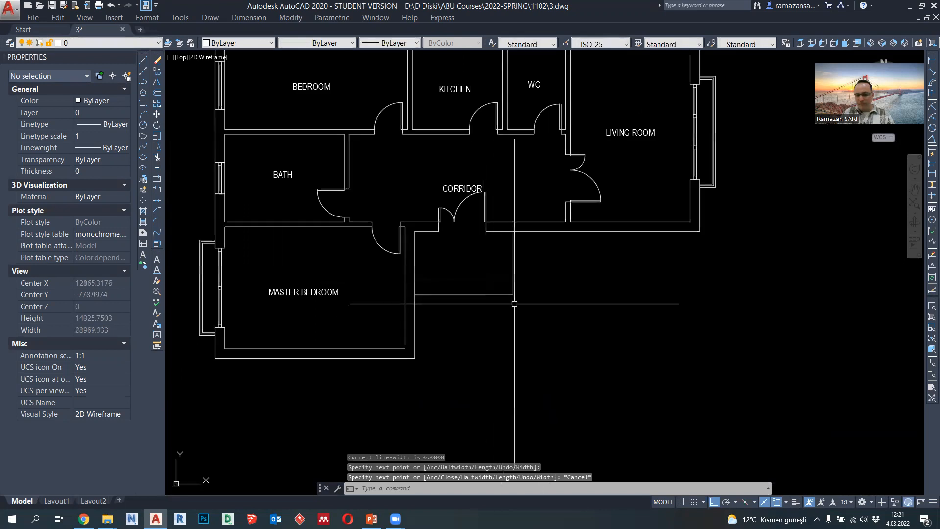
pyautogui.scroll(2, 514, 303)
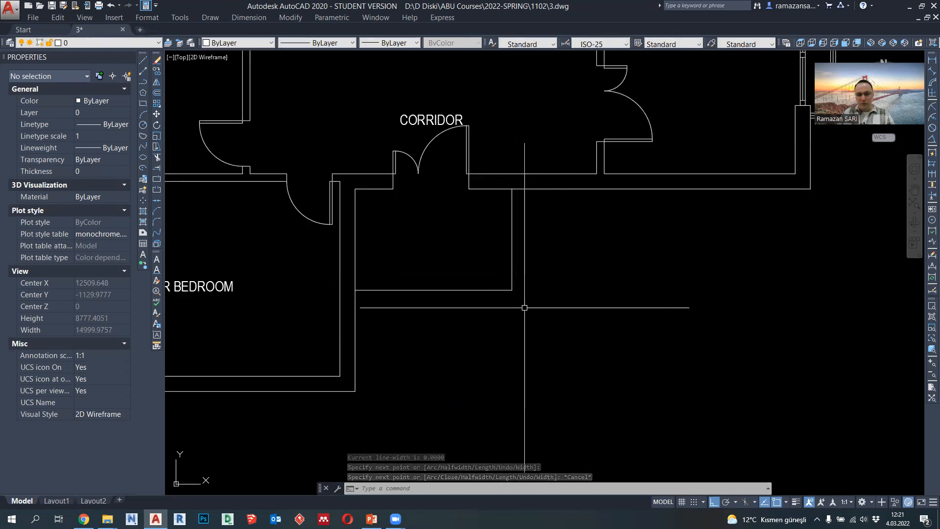
pyautogui.click(525, 307)
pyautogui.click(475, 241)
pyautogui.click(407, 44)
pyautogui.press('Escape')
pyautogui.press('Escape')
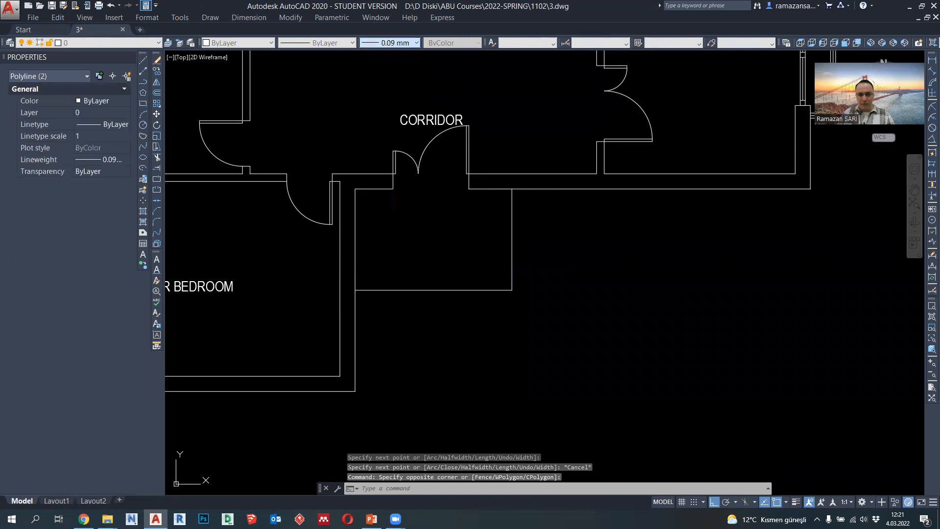
# - Draw a closed 2000 by 2000 square polyline in the empty area below the entrance platform, outside the master bedroom
pyautogui.scroll(-2, 445, 247)
pyautogui.moveTo(433, 251); pyautogui.dragTo(446, 262, button='middle')
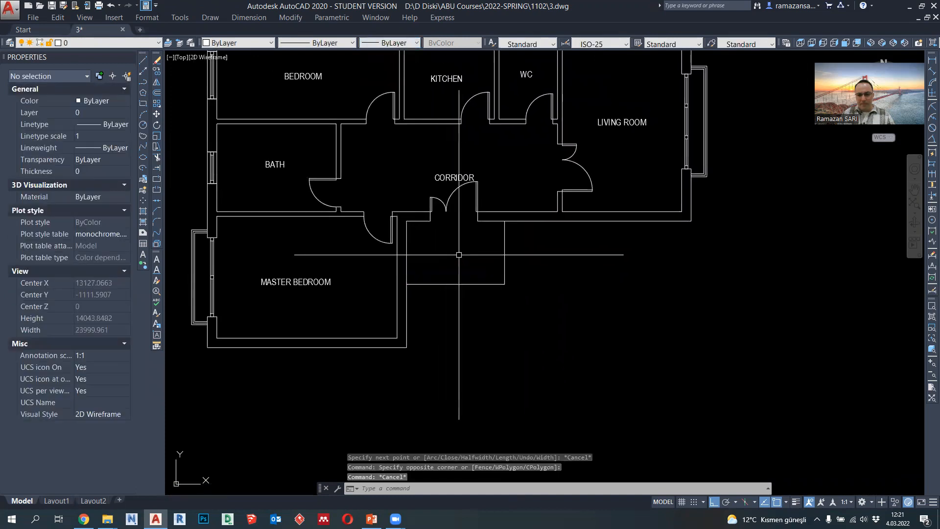
pyautogui.scroll(2, 459, 254)
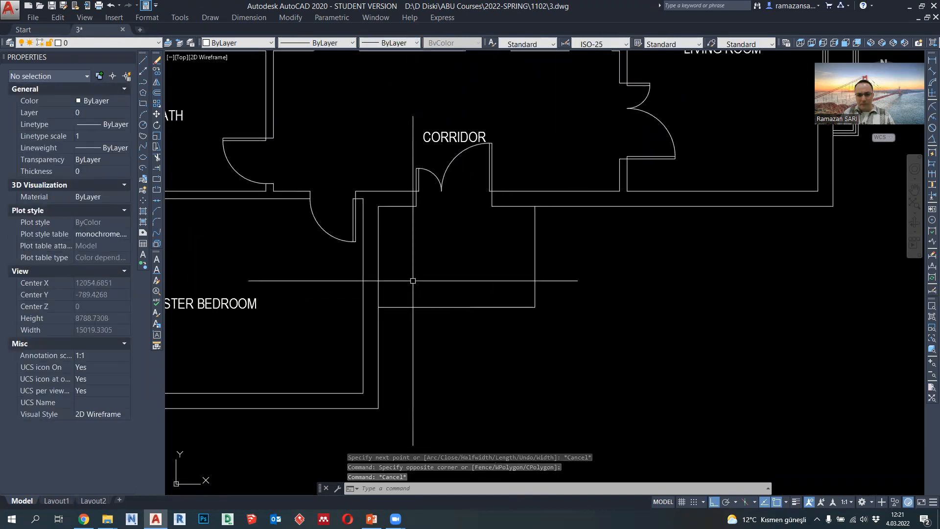
pyautogui.scroll(-4, 441, 294)
pyautogui.scroll(4, 534, 274)
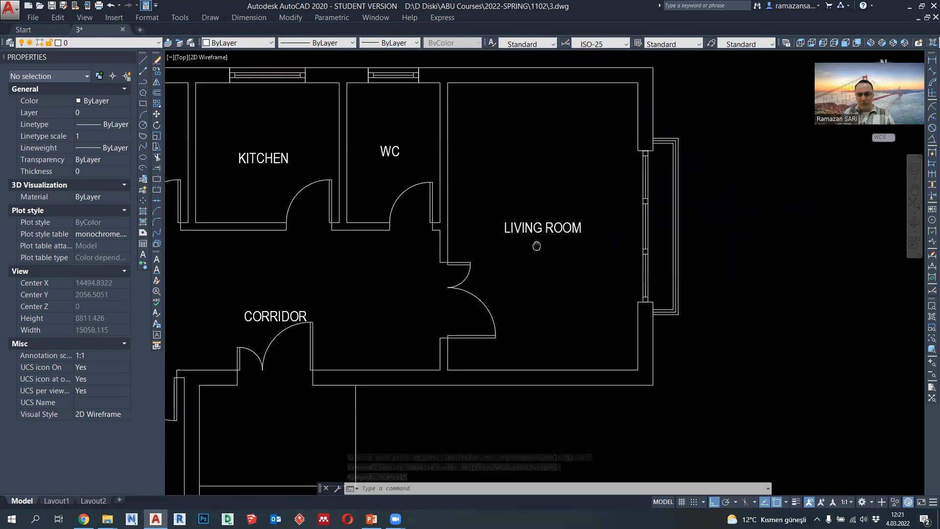
pyautogui.click(143, 83)
pyautogui.scroll(-3, 514, 221)
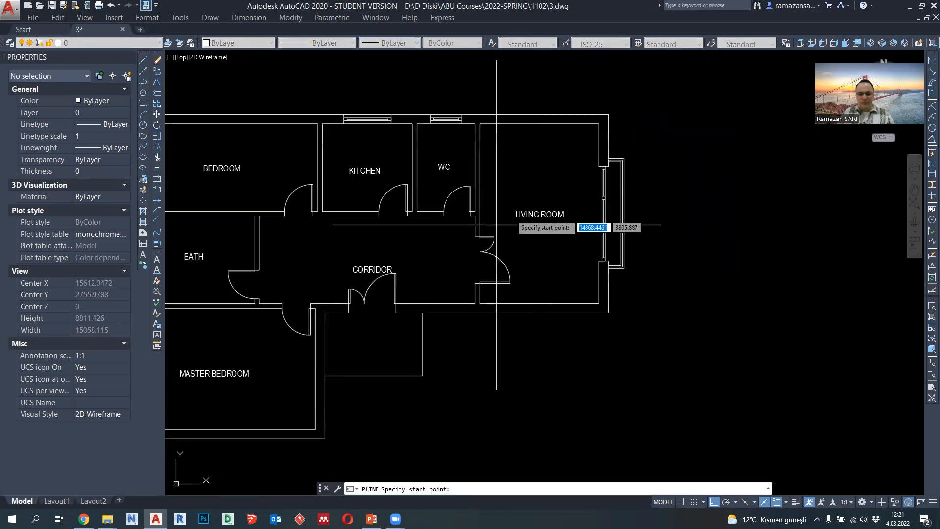
pyautogui.scroll(2, 343, 308)
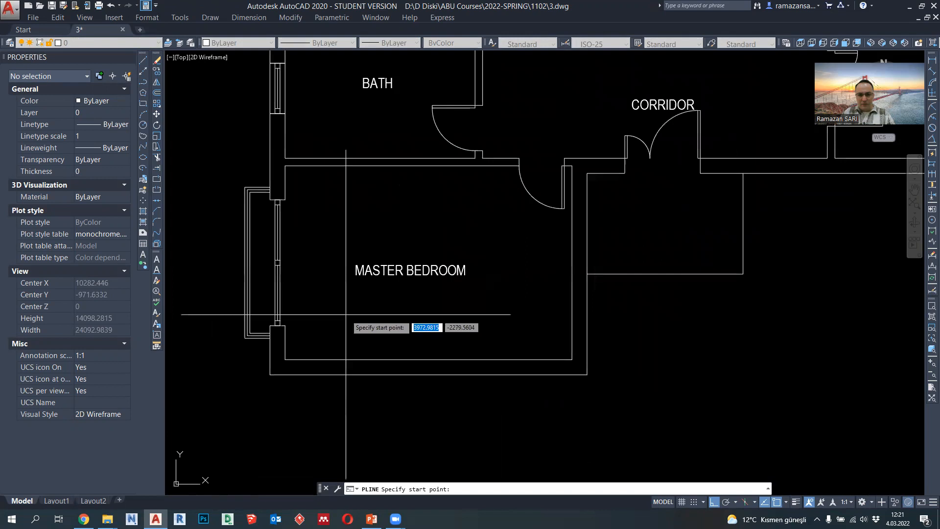
pyautogui.moveTo(409, 294); pyautogui.dragTo(436, 270, button='middle')
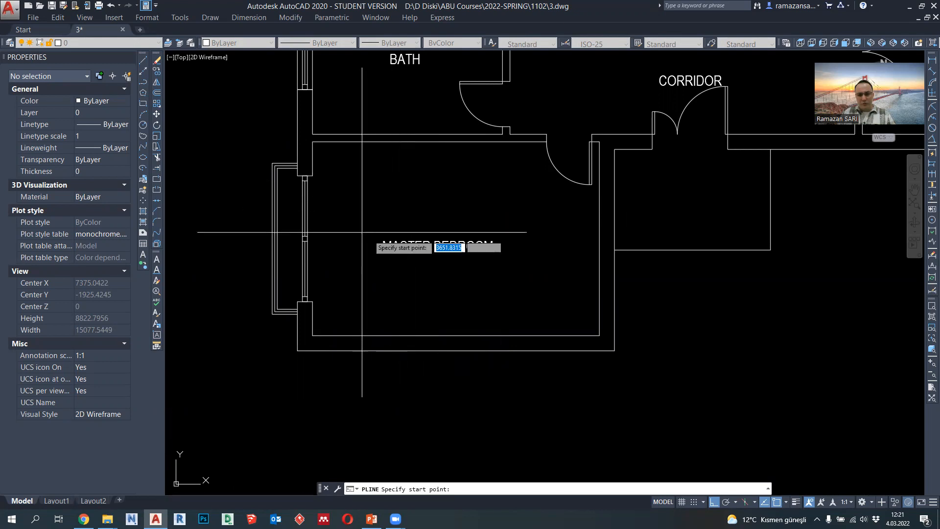
pyautogui.scroll(-2, 441, 205)
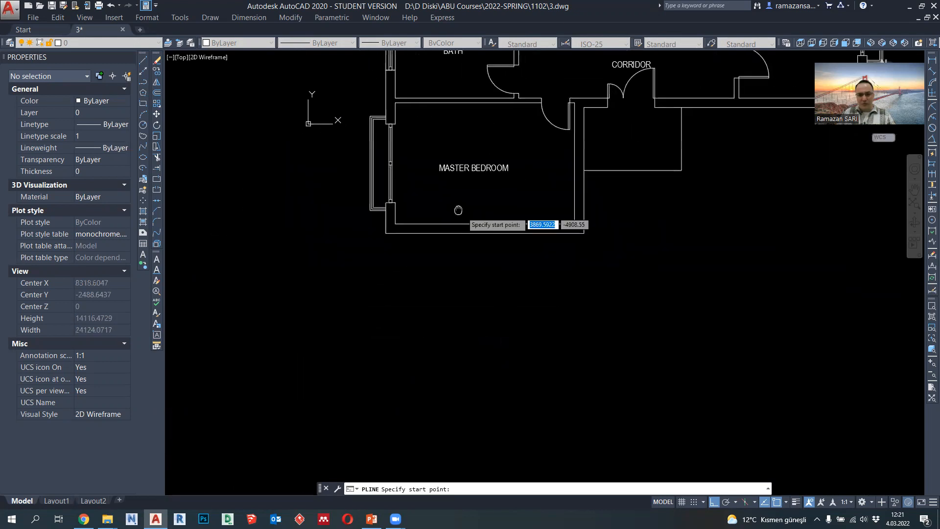
pyautogui.moveTo(502, 160); pyautogui.dragTo(496, 201, button='middle')
pyautogui.moveTo(559, 227); pyautogui.dragTo(448, 206, button='middle')
pyautogui.scroll(2, 455, 199)
pyautogui.click(607, 244)
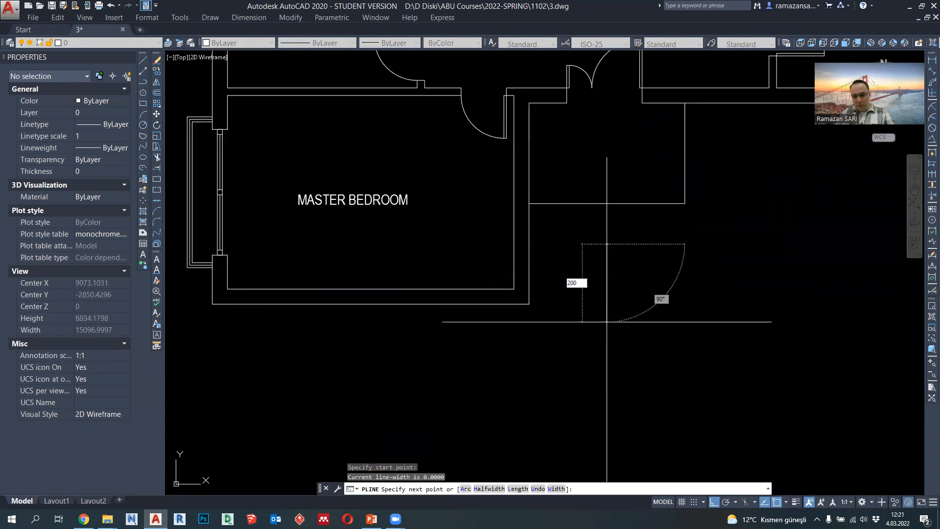
pyautogui.write('200')
pyautogui.scroll(2, 606, 322)
pyautogui.press('Return')
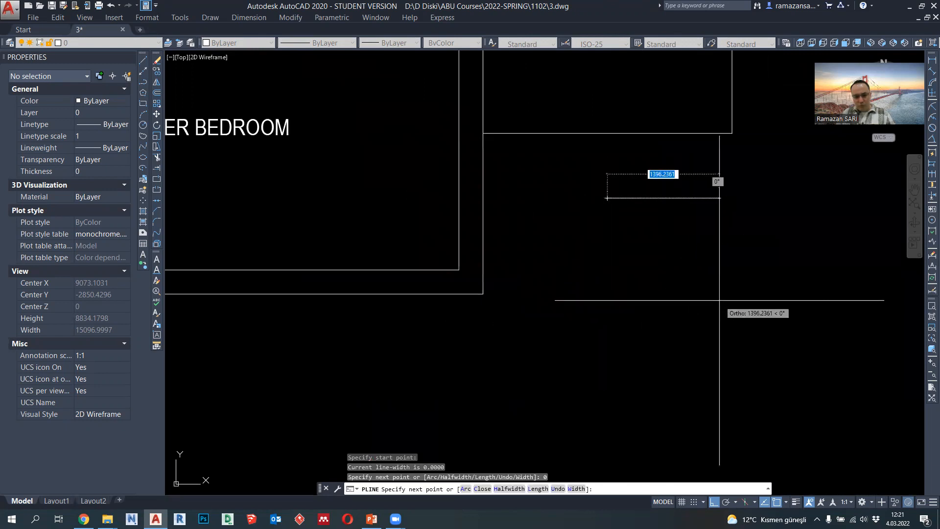
pyautogui.hotkey('ctrl', 'z')
pyautogui.write('2')
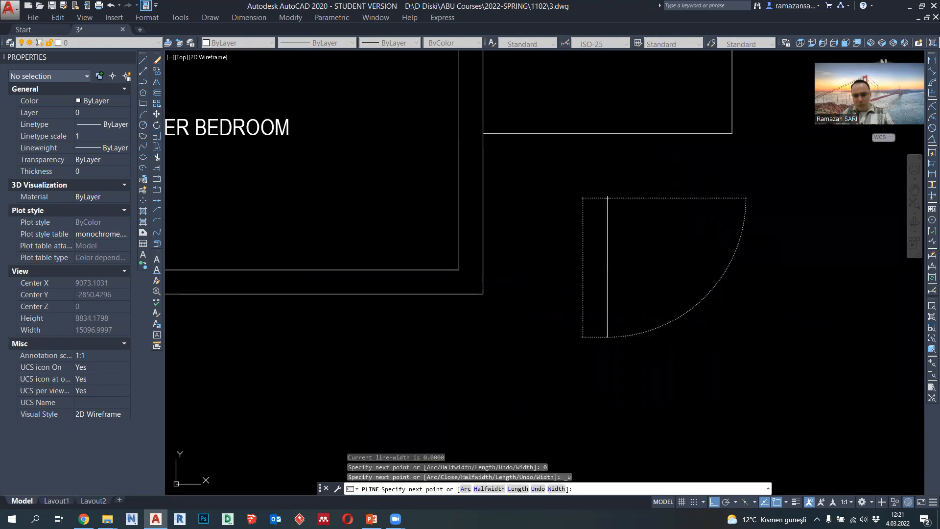
pyautogui.write('000')
pyautogui.press('Return')
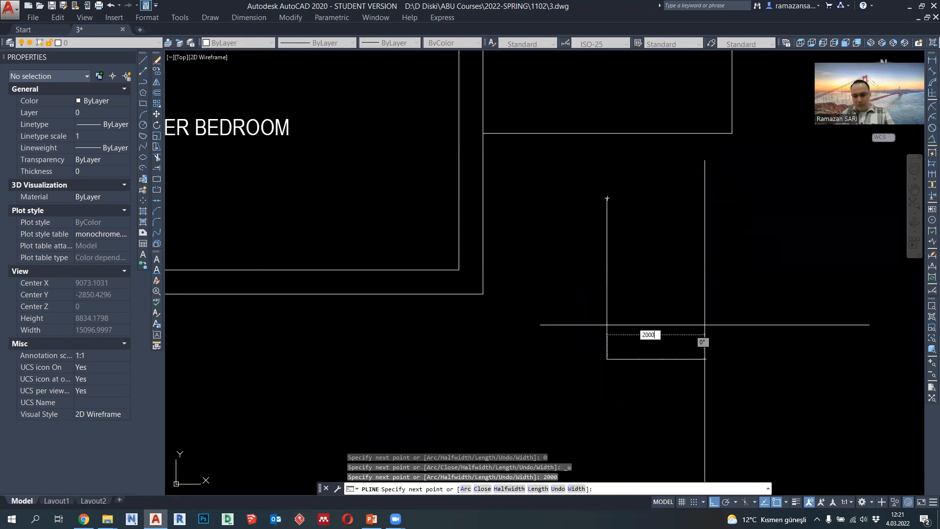
pyautogui.press('Return')
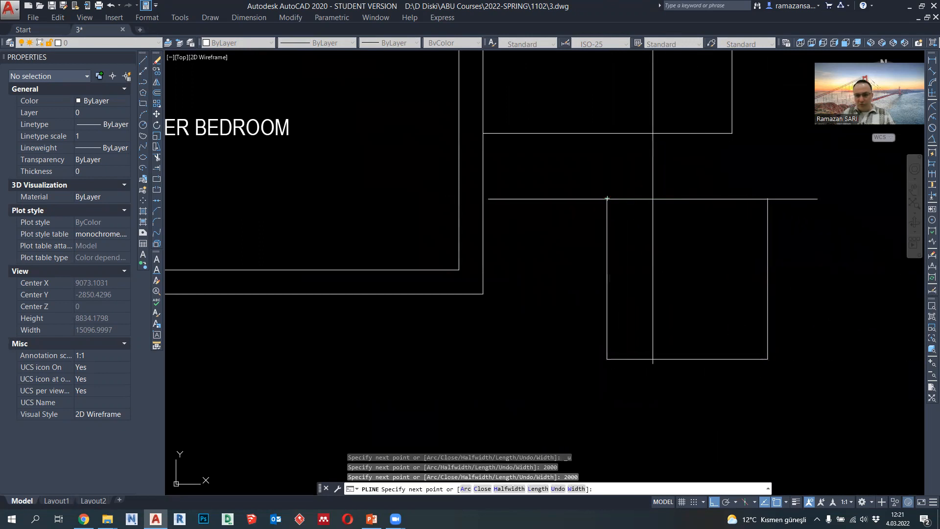
pyautogui.press('Escape')
# - Draw a 400 by 400 square polyline against the outer side of the large square, starting at its upper right corner
pyautogui.click(142, 81)
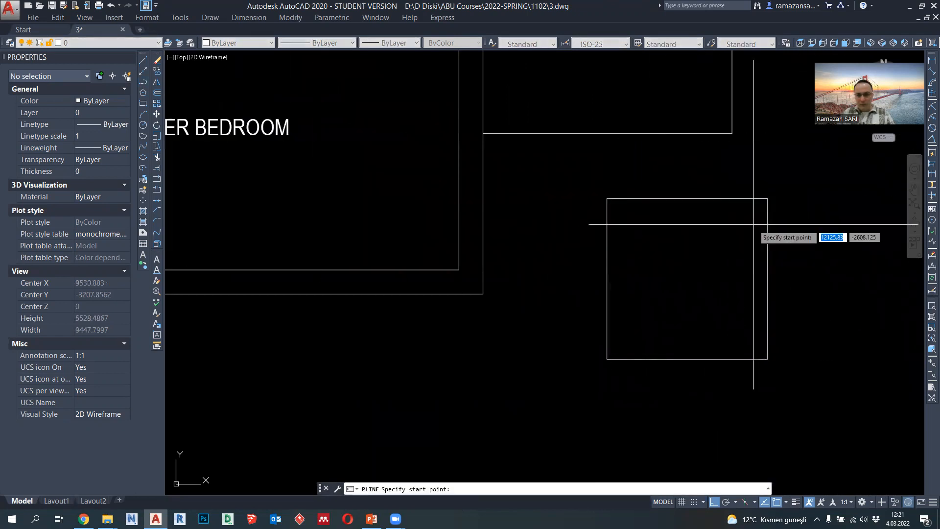
pyautogui.click(767, 198)
pyautogui.write('40')
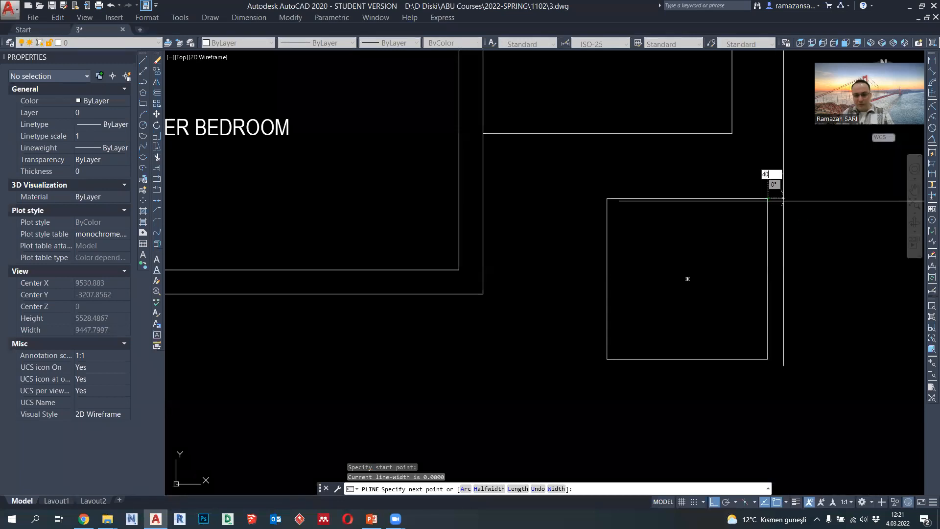
pyautogui.write('0')
pyautogui.press('Return')
pyautogui.write('400')
pyautogui.press('Return')
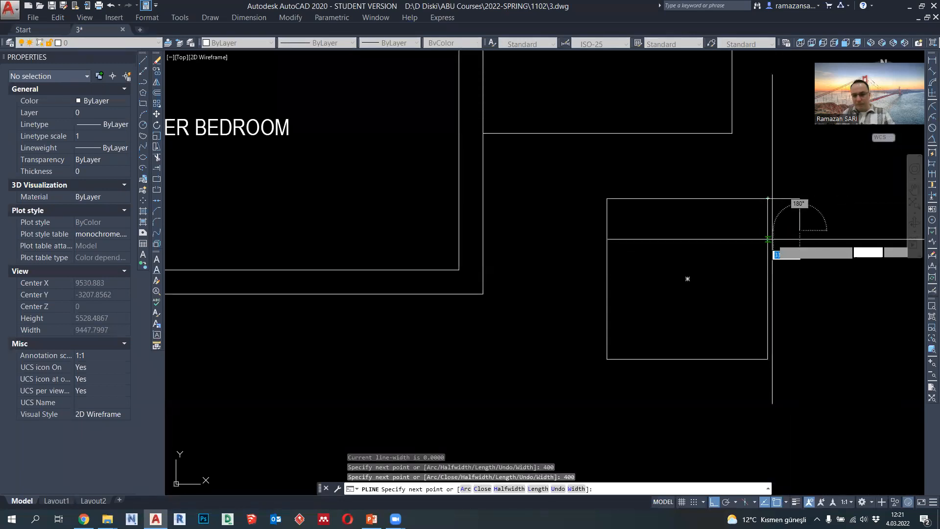
pyautogui.click(767, 230)
pyautogui.click(767, 198)
pyautogui.press('Return')
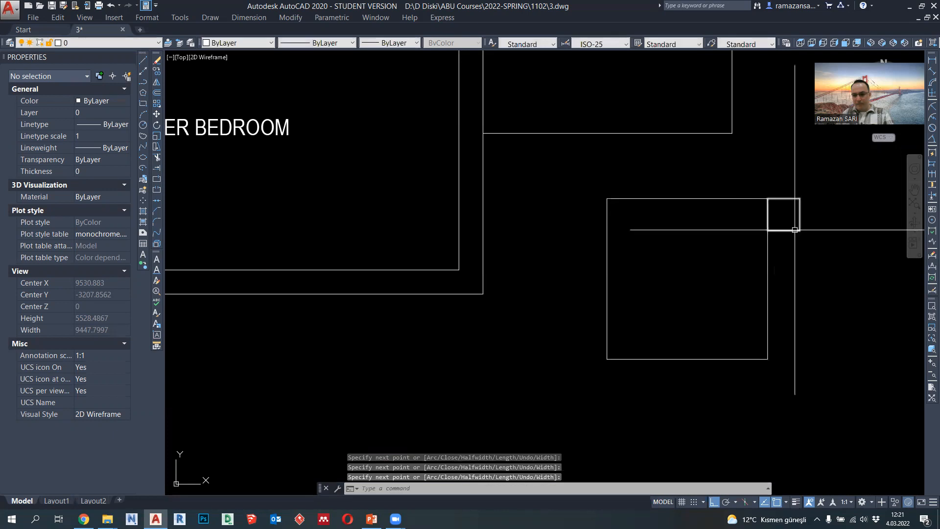
# - Copy the 400-unit square to the opposite side of the large square, aligned with its upper left corner
pyautogui.click(794, 240)
pyautogui.click(789, 221)
pyautogui.click(156, 72)
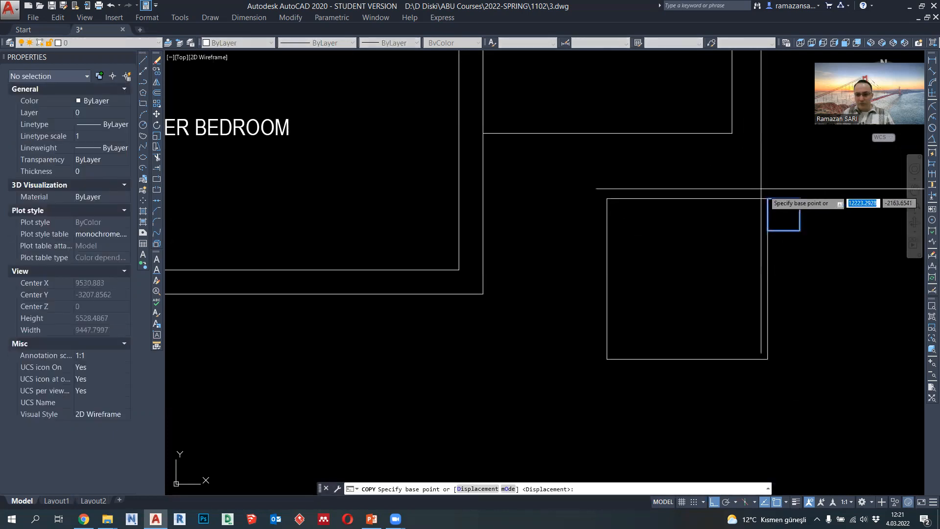
pyautogui.click(800, 199)
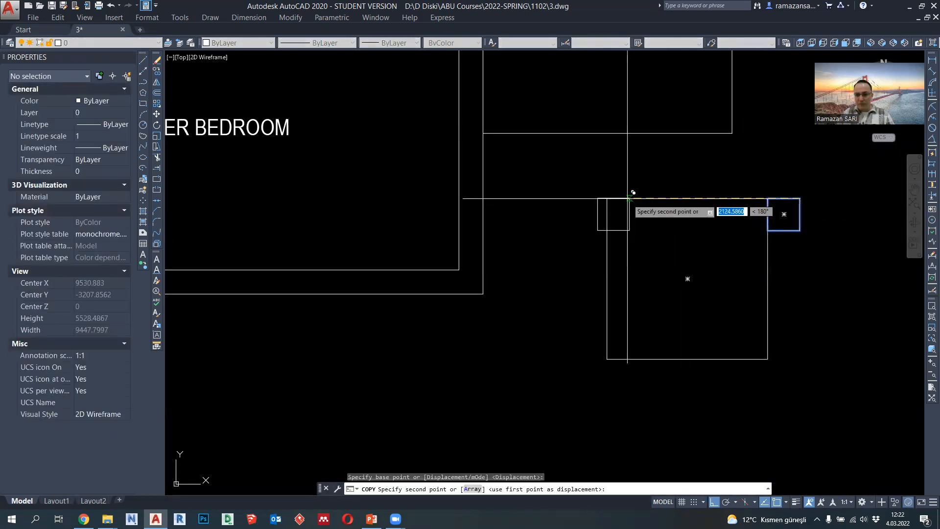
pyautogui.click(608, 198)
pyautogui.press('Escape')
# - Change the lineweight of the large square and the two small squares beside it
pyautogui.click(806, 472)
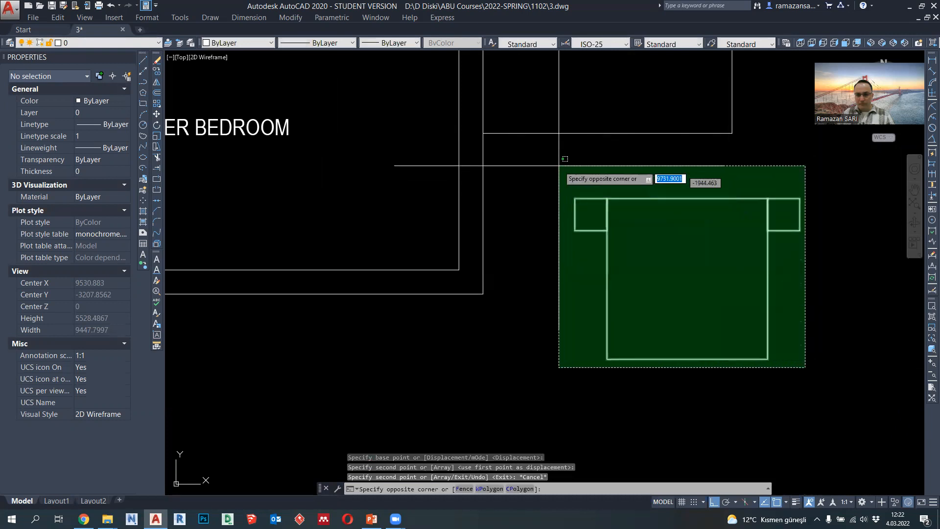
pyautogui.click(564, 170)
pyautogui.click(389, 43)
pyautogui.click(395, 117)
pyautogui.press('Escape')
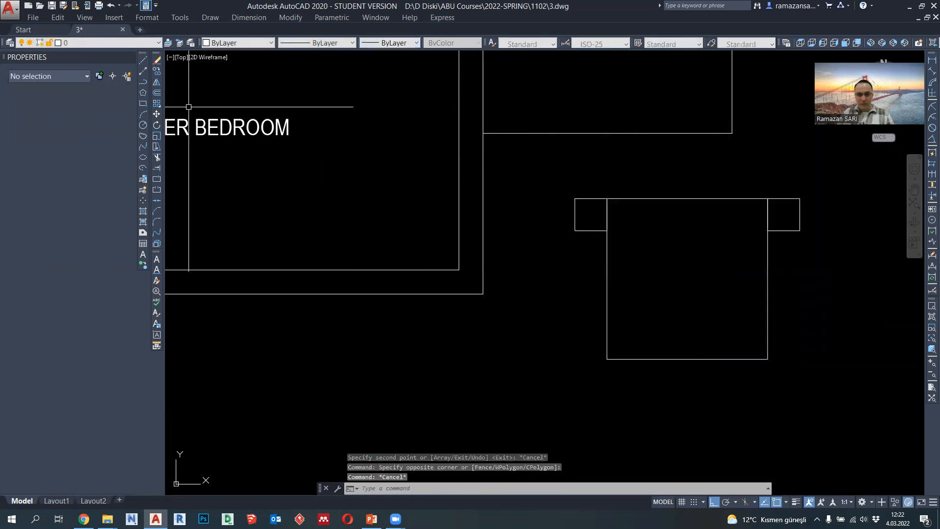
# - Draw a V-shaped polyline inside the bed square from its upper corners to the midpoint of its lower edge
pyautogui.click(143, 85)
pyautogui.click(607, 198)
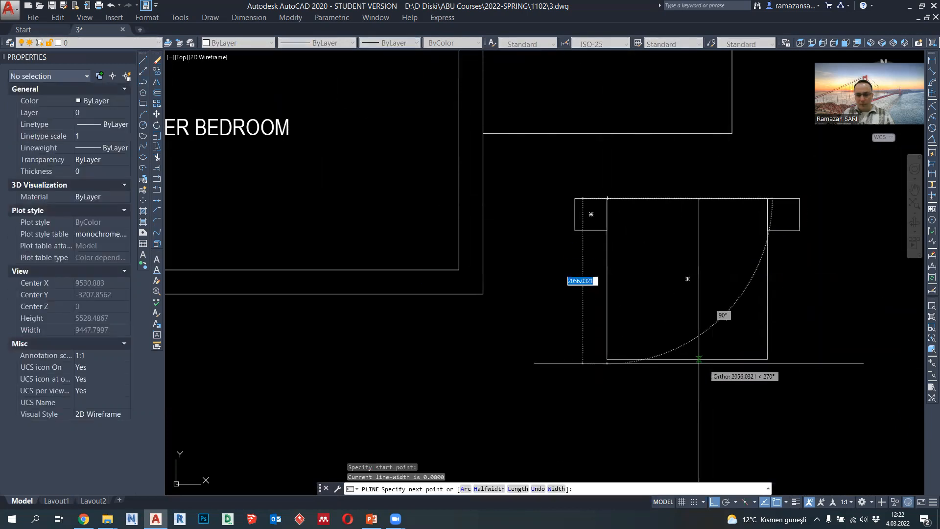
pyautogui.click(687, 359)
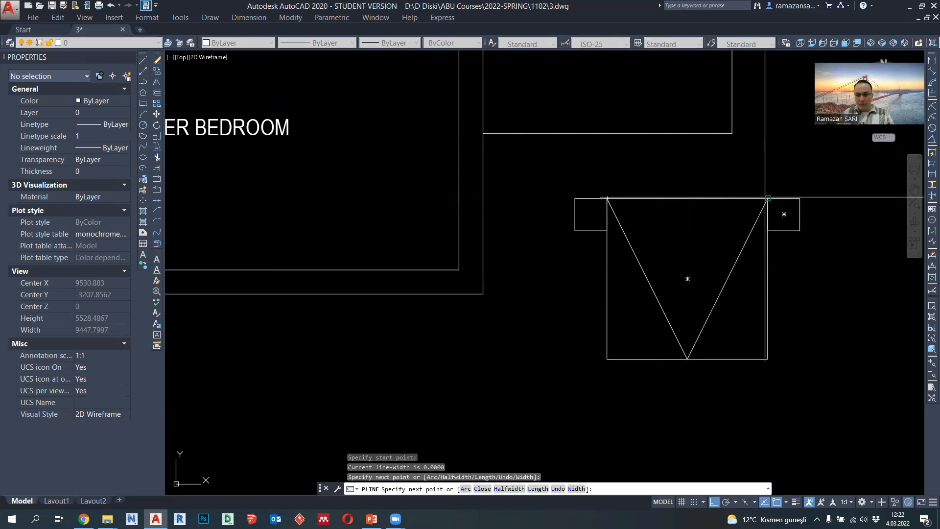
pyautogui.click(768, 198)
pyautogui.press('Escape')
# - Set the lineweight of the bed, its V-shaped fold line and both nightstands to 0.09 mm
pyautogui.click(778, 377)
pyautogui.click(593, 190)
pyautogui.click(392, 42)
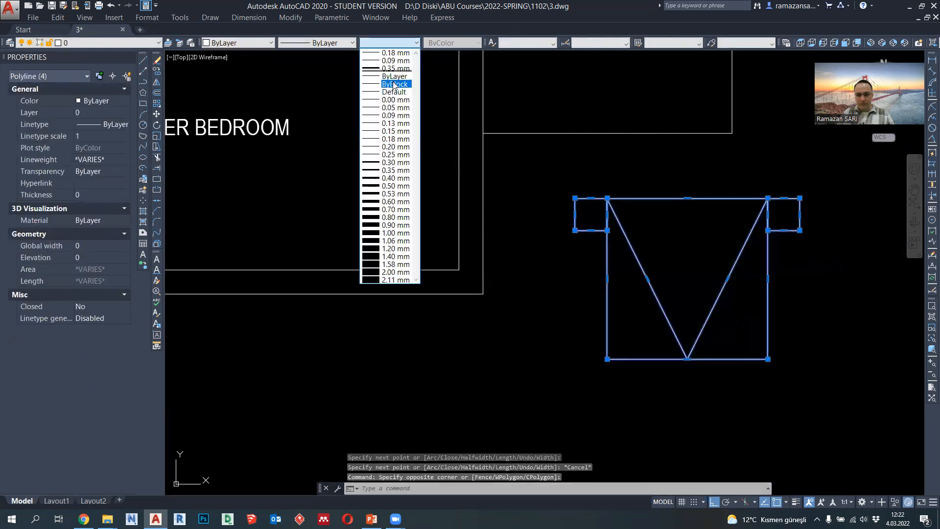
pyautogui.click(397, 116)
pyautogui.scroll(-2, 677, 271)
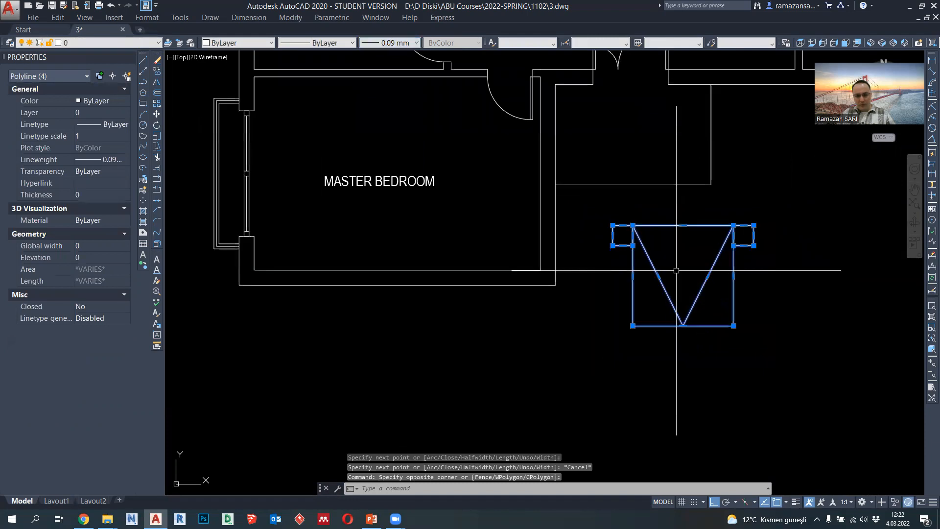
# - Copy the bed with nightstands and paste it as a block in the master bedroom, with its headboard edge against the upper wall
pyautogui.hotkey('ctrl', 'shift', 'c')
pyautogui.click(683, 222)
pyautogui.hotkey('ctrl', 'shift', 'v')
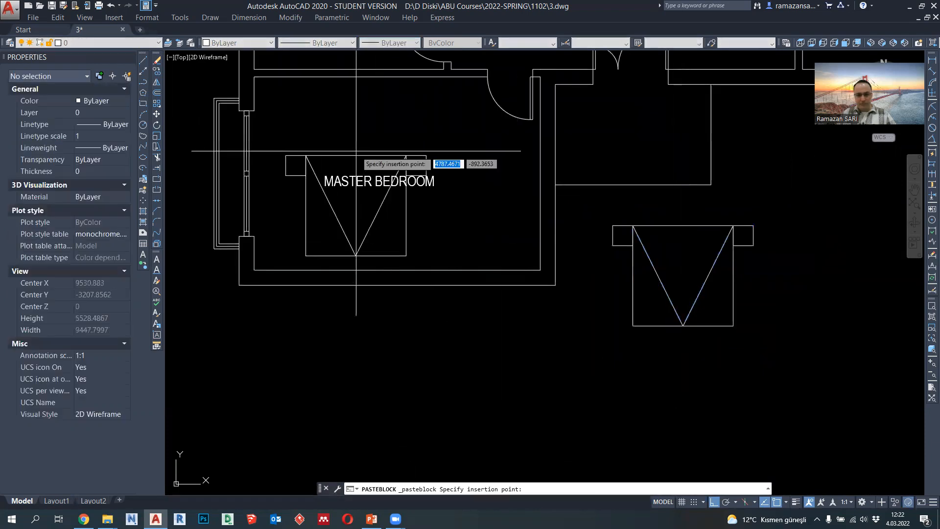
pyautogui.moveTo(356, 117); pyautogui.dragTo(402, 160, button='middle')
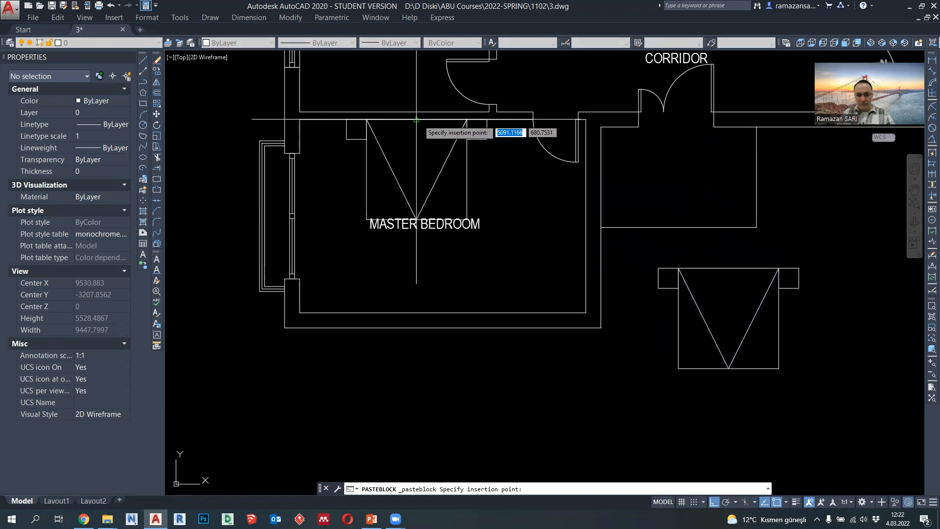
pyautogui.click(416, 119)
# - Erase the original bed drawing outside the room and the MASTER BEDROOM label overlapping the pasted bed
pyautogui.click(817, 378)
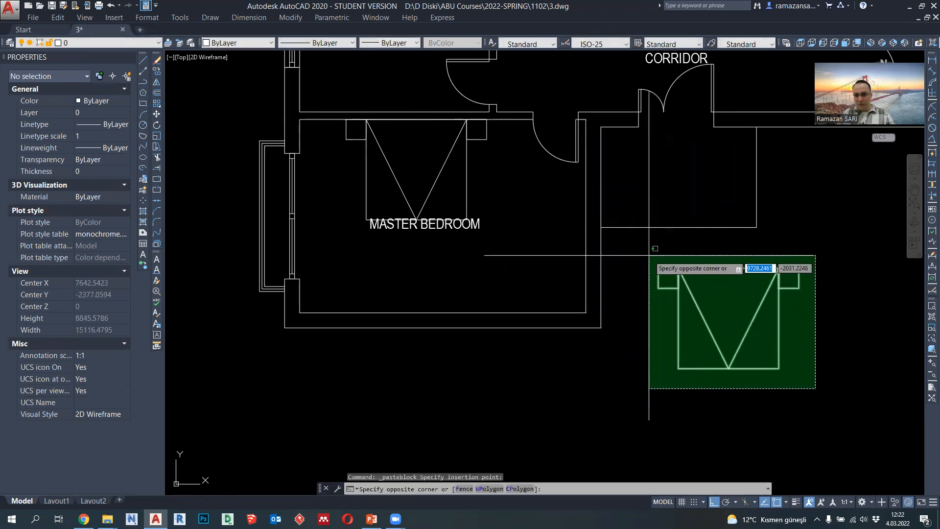
pyautogui.click(654, 278)
pyautogui.press('Delete')
pyautogui.moveTo(431, 263); pyautogui.dragTo(447, 269, button='middle')
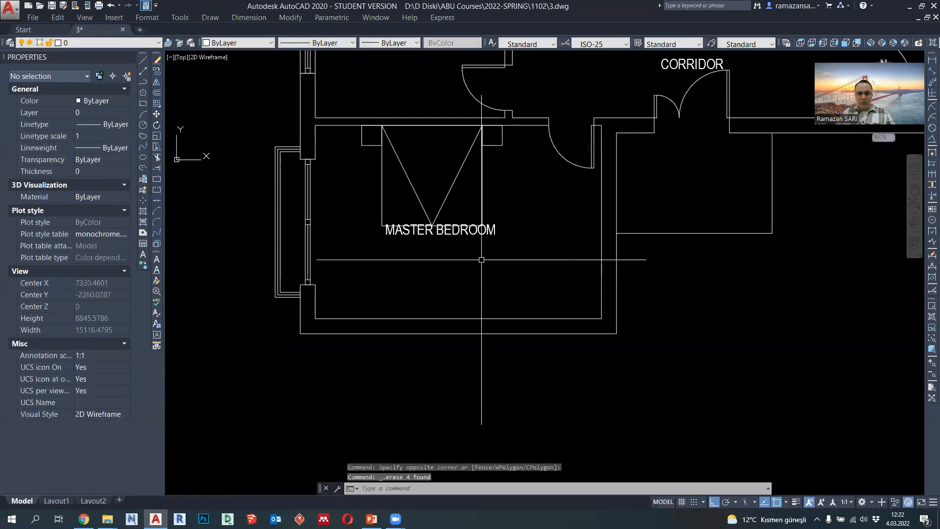
pyautogui.click(471, 231)
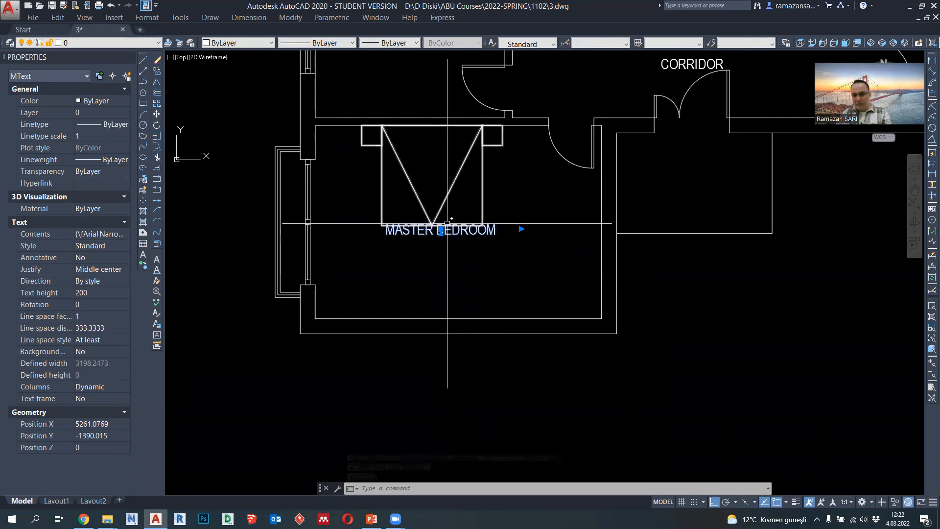
pyautogui.press('Delete')
# - Draw a 600 by 2500 wardrobe outline with a polyline from the master bedroom's lower right inner corner, along the right wall
pyautogui.moveTo(426, 199); pyautogui.dragTo(438, 238, button='middle')
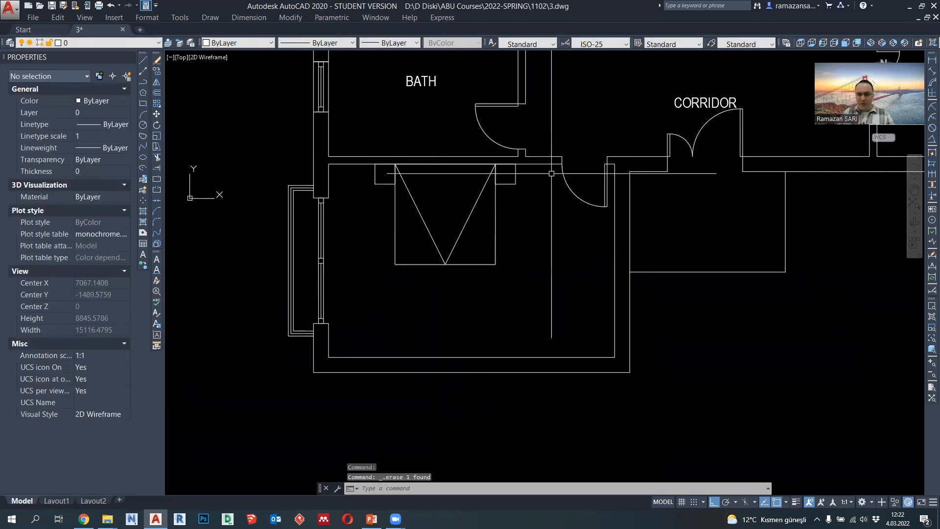
pyautogui.moveTo(479, 300); pyautogui.dragTo(486, 300, button='middle')
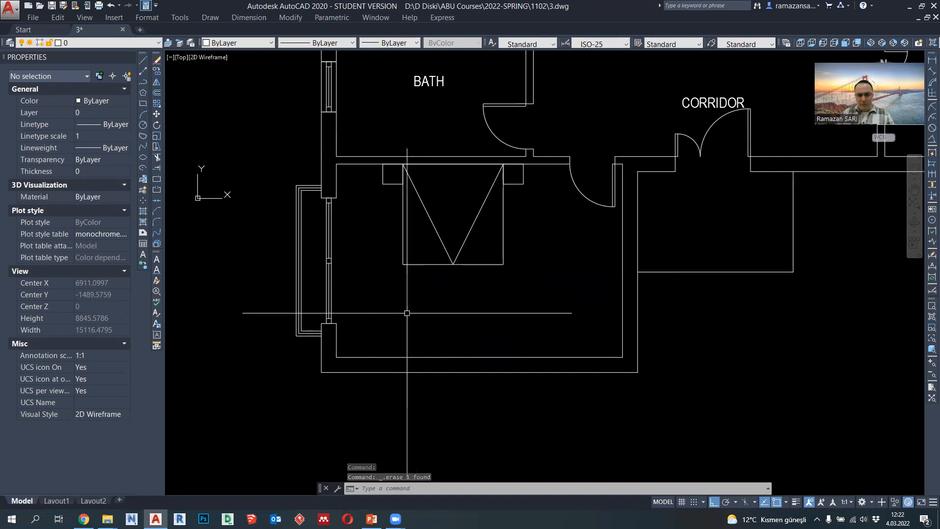
pyautogui.moveTo(422, 316); pyautogui.dragTo(390, 295, button='middle')
pyautogui.scroll(2, 394, 296)
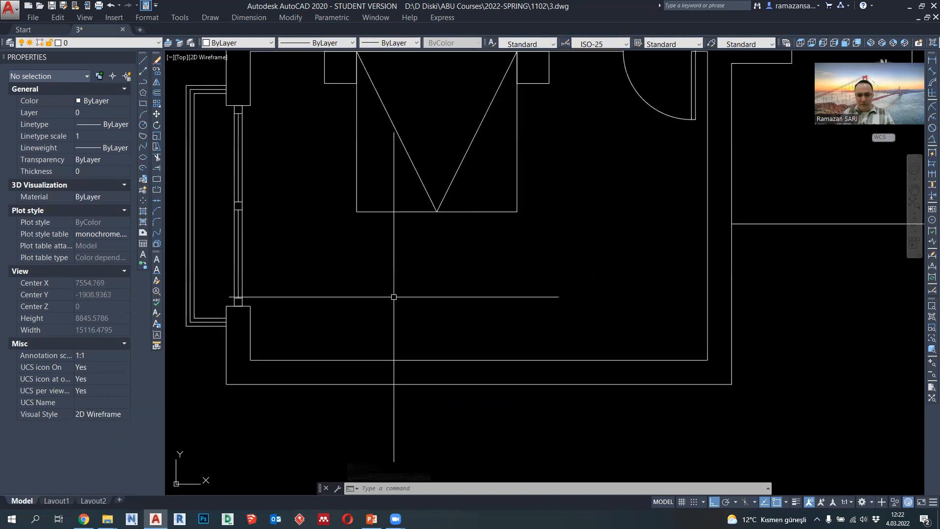
pyautogui.click(146, 82)
pyautogui.scroll(-1, 447, 272)
pyautogui.scroll(1, 602, 320)
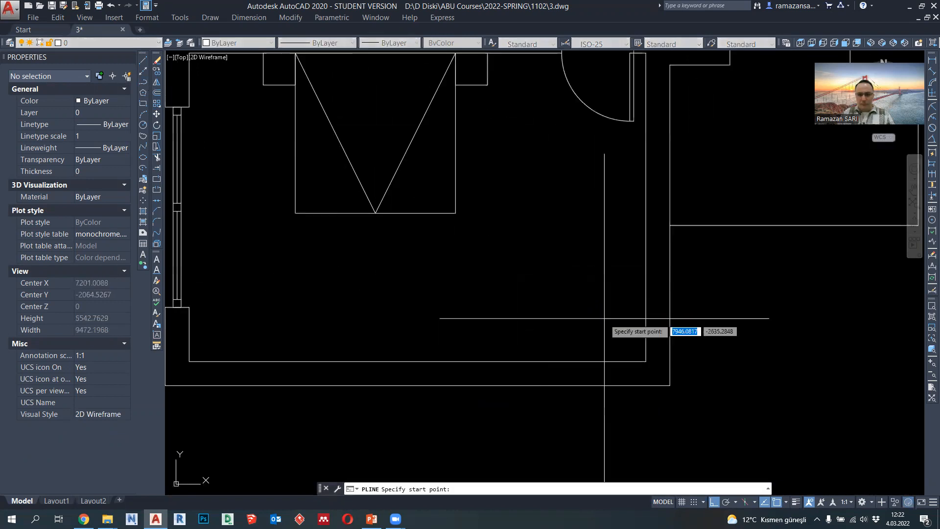
pyautogui.click(646, 361)
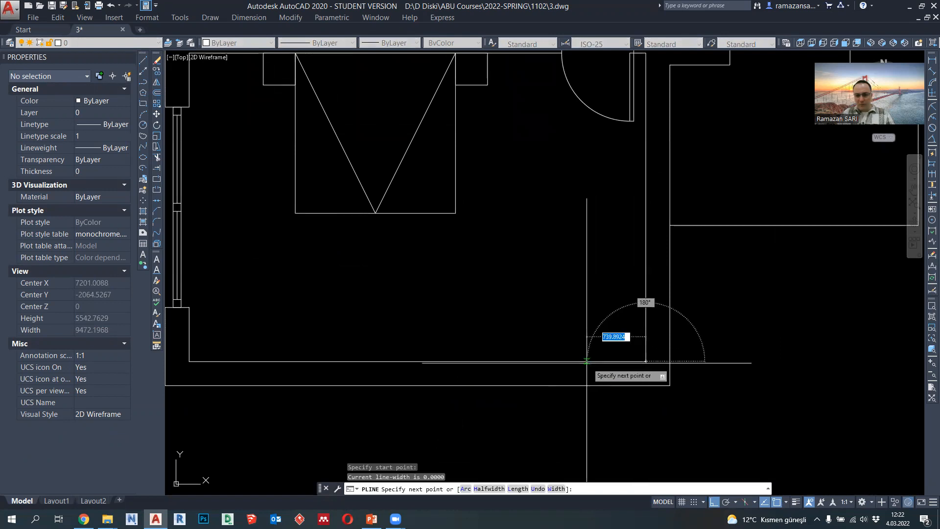
pyautogui.write('600')
pyautogui.press('Return')
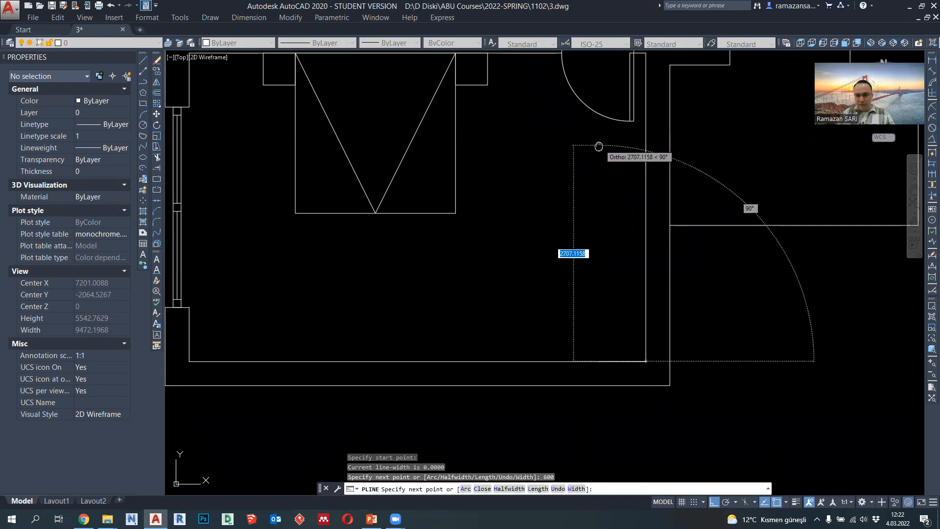
pyautogui.moveTo(598, 146); pyautogui.dragTo(593, 190, button='middle')
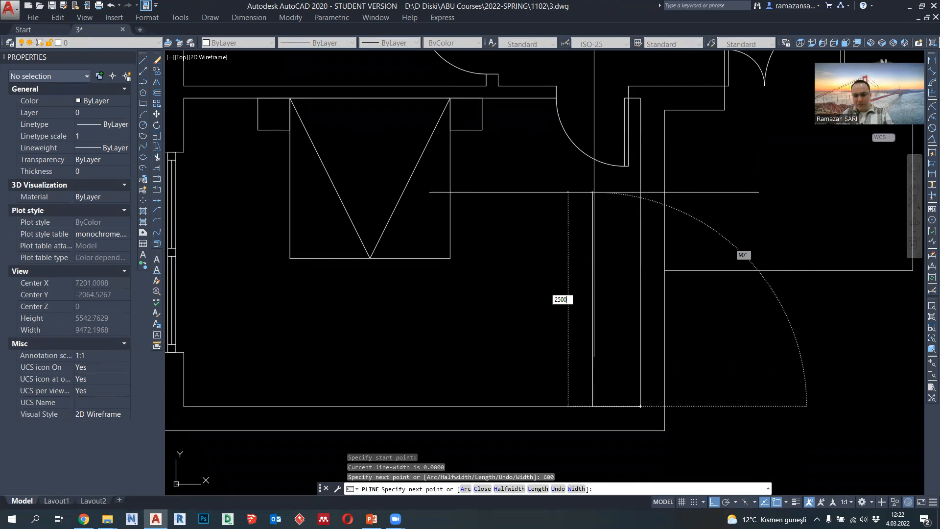
pyautogui.press('Return')
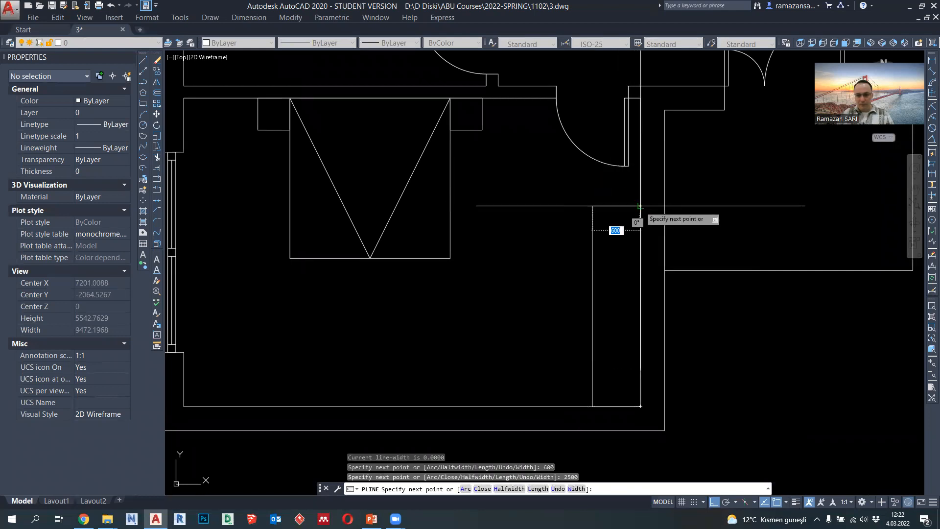
pyautogui.moveTo(641, 205); pyautogui.dragTo(600, 190, button='middle')
pyautogui.press('Escape')
# - Draw two crossing diagonal polylines between the opposite corners of the wardrobe
pyautogui.click(143, 82)
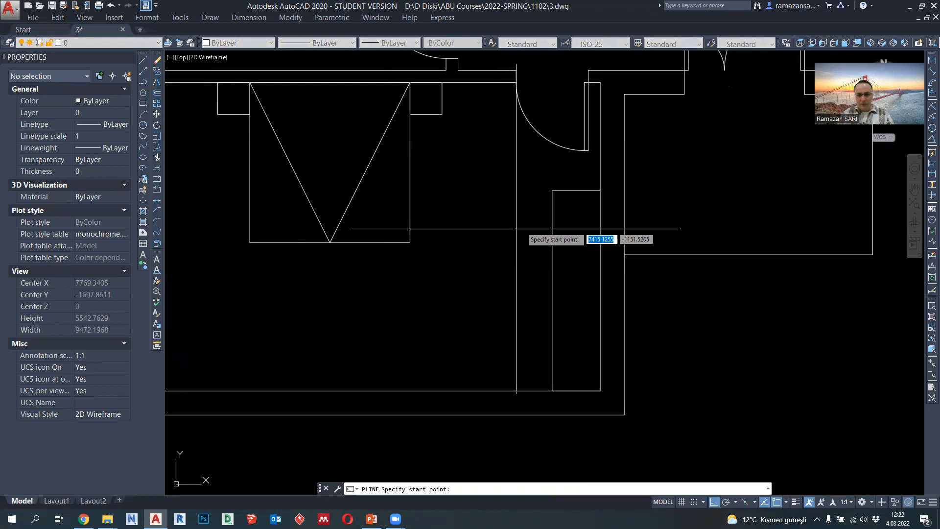
pyautogui.click(553, 190)
pyautogui.click(601, 390)
pyautogui.press('Return')
pyautogui.press('Return')
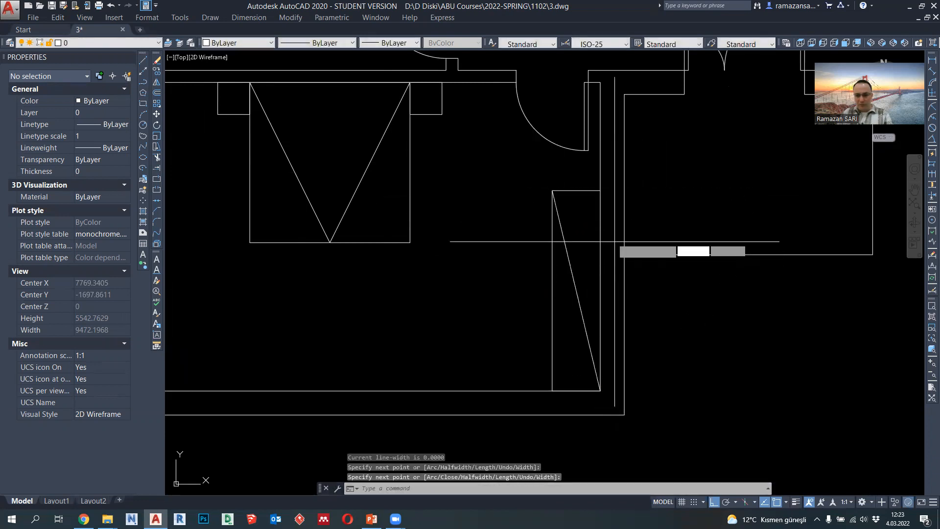
pyautogui.click(600, 191)
pyautogui.click(553, 391)
pyautogui.press('Return')
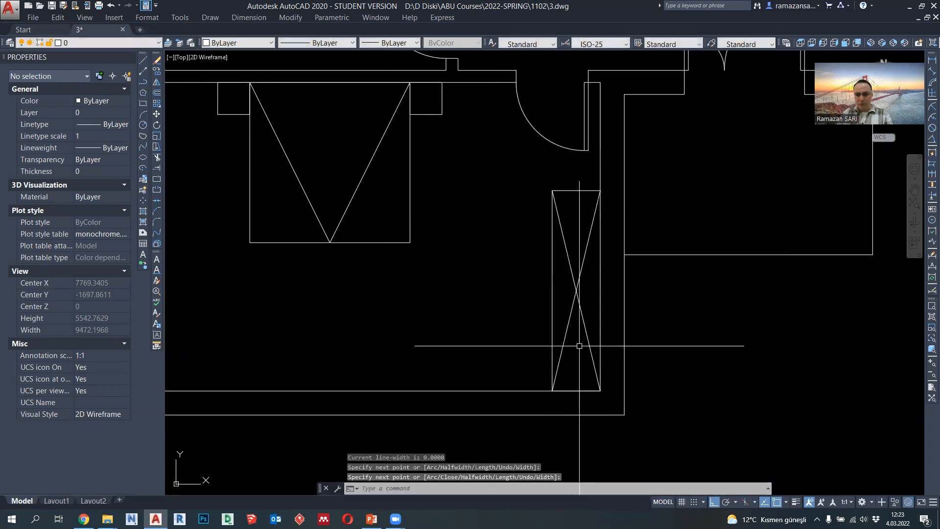
# - Change the lineweight of the wardrobe outline and its diagonals
pyautogui.scroll(-2, 580, 345)
pyautogui.click(579, 351)
pyautogui.click(546, 244)
pyautogui.click(390, 43)
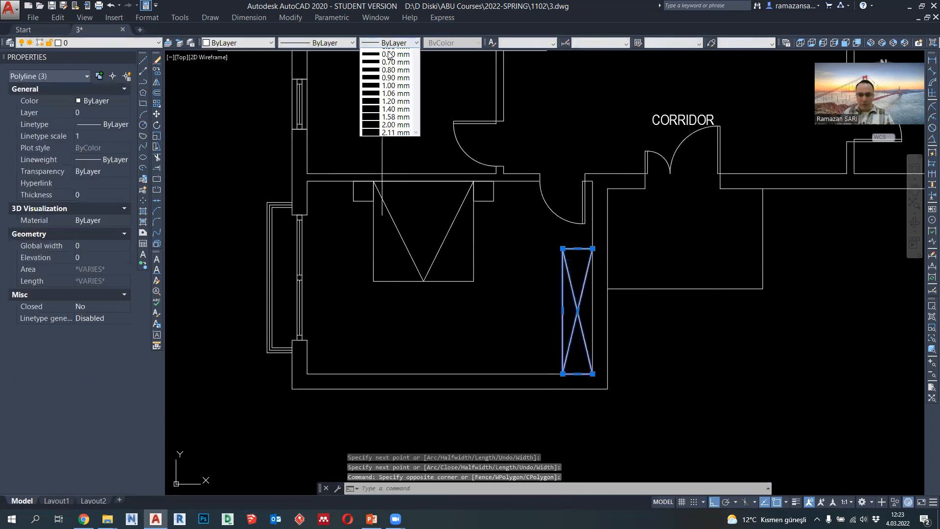
pyautogui.click(398, 117)
pyautogui.press('Escape')
# - Draw a closed 1200 by 400 rectangular polyline starting 400 units below the bed's lower left corner
pyautogui.moveTo(432, 289); pyautogui.dragTo(478, 277, button='middle')
pyautogui.scroll(2, 487, 277)
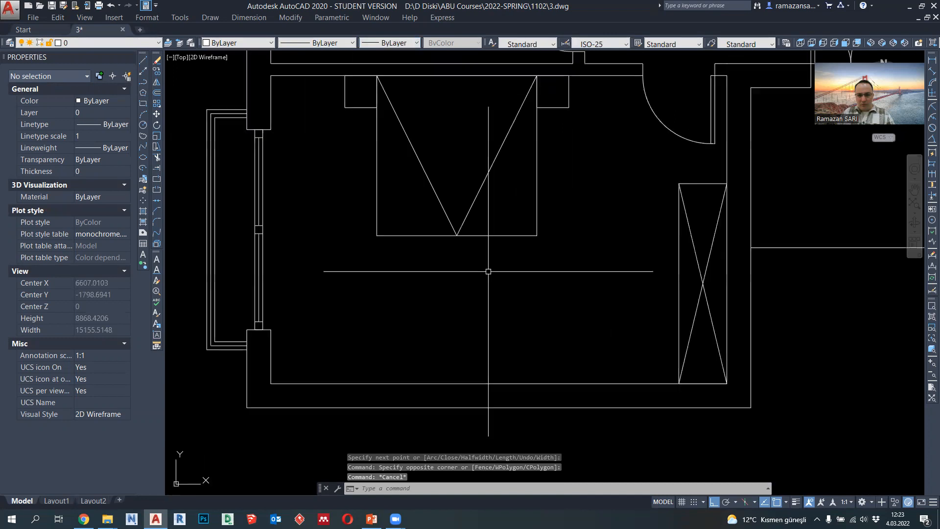
pyautogui.click(143, 82)
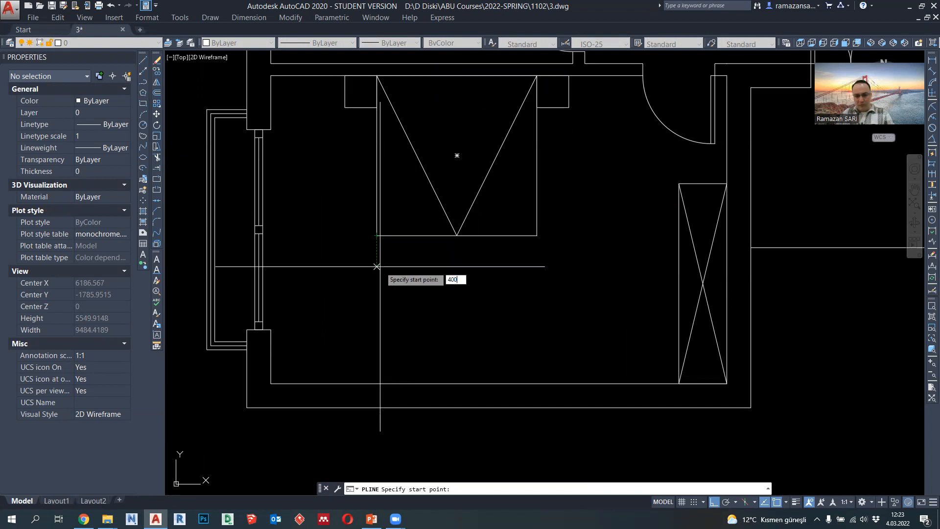
pyautogui.press('Return')
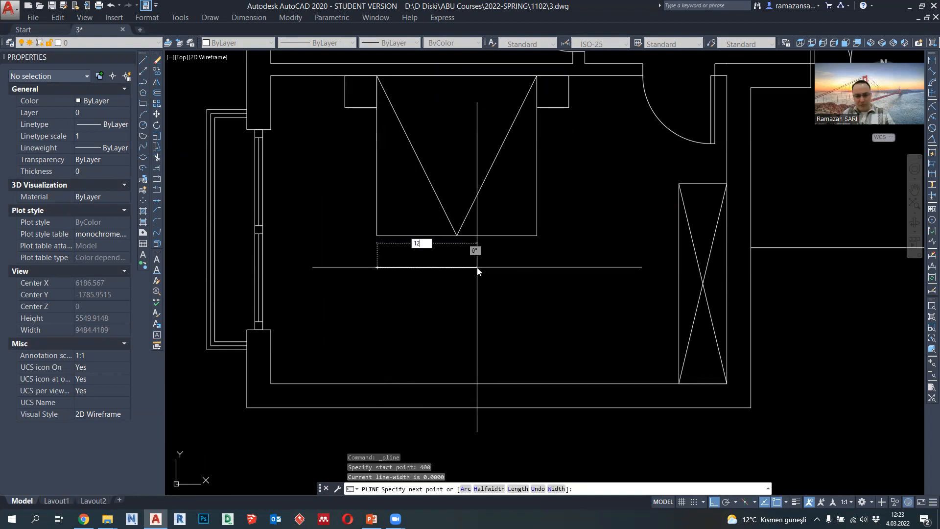
pyautogui.press('Return')
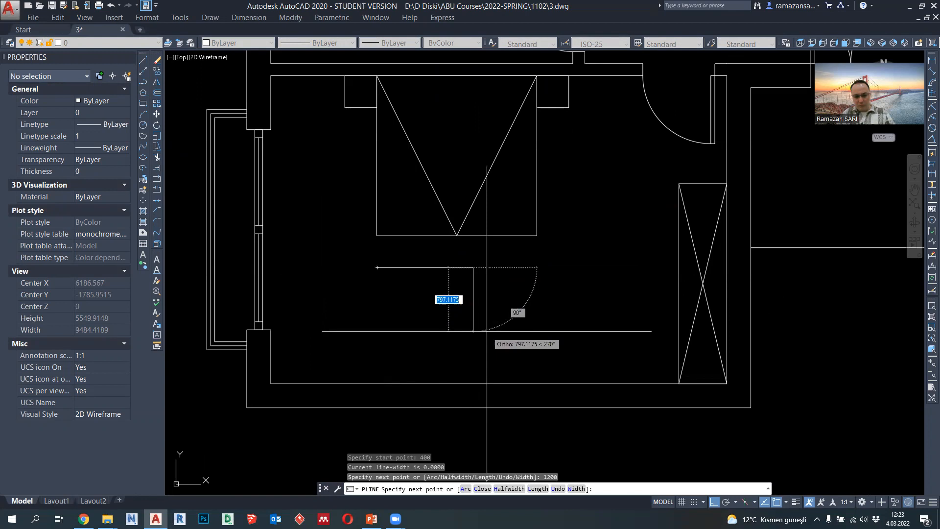
pyautogui.press('Return')
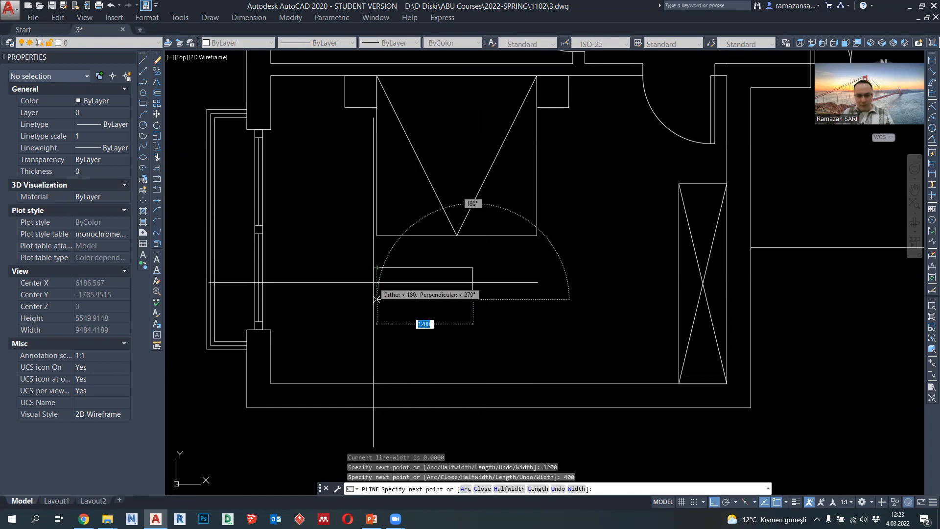
pyautogui.click(377, 268)
pyautogui.press('Escape')
# - Move the 1200 by 400 rectangle horizontally so it is centred on the midpoint of the bed's foot edge
pyautogui.click(407, 299)
pyautogui.write('m')
pyautogui.press('Return')
pyautogui.click(425, 283)
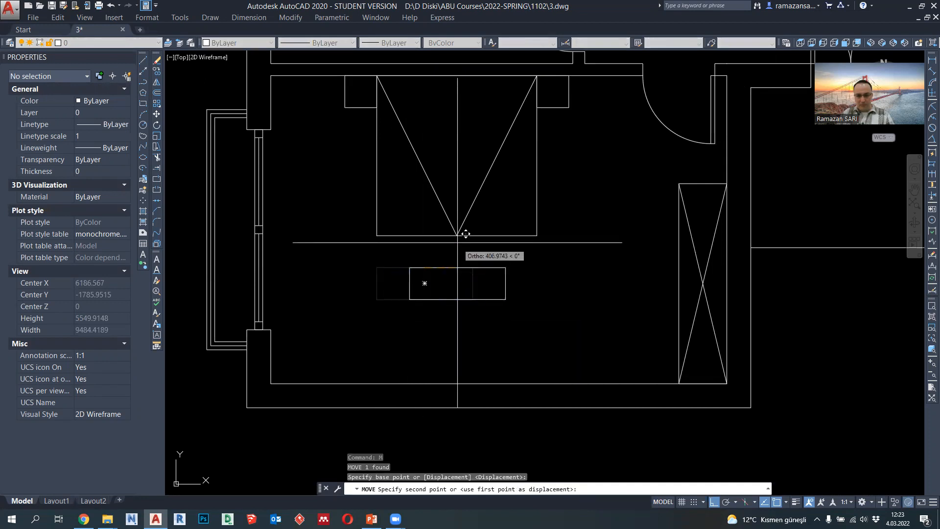
pyautogui.press('Escape')
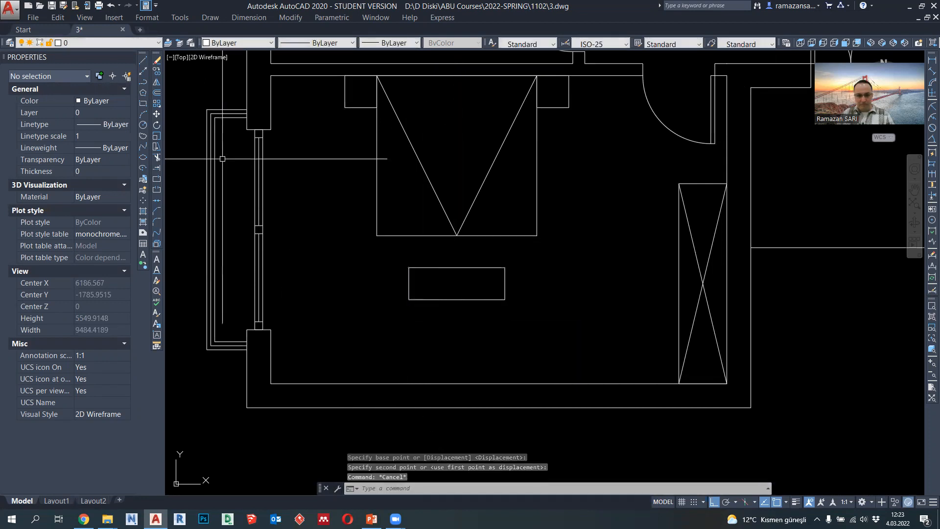
# - Draw a diagonal polyline across the small rectangle from its upper left to its lower right corner
pyautogui.click(143, 81)
pyautogui.click(408, 268)
pyautogui.click(505, 299)
pyautogui.press('Escape')
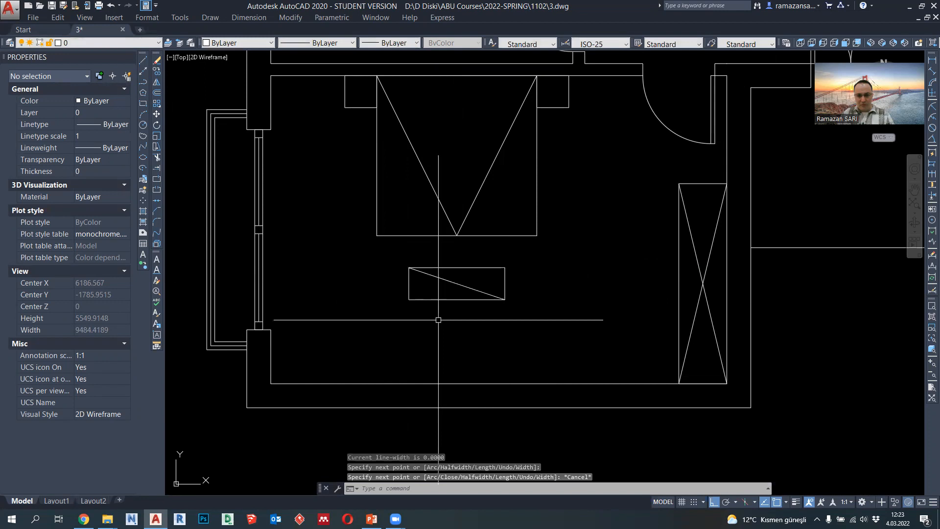
# - Move the bed block and the small rectangle with its diagonal 400 units to the right, away from the window
pyautogui.moveTo(344, 333); pyautogui.dragTo(407, 339, button='middle')
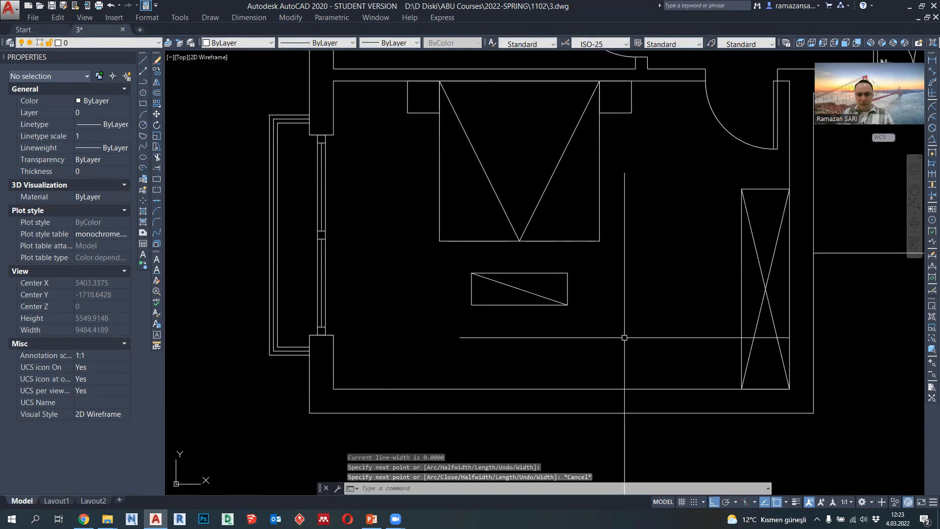
pyautogui.click(625, 337)
pyautogui.click(405, 80)
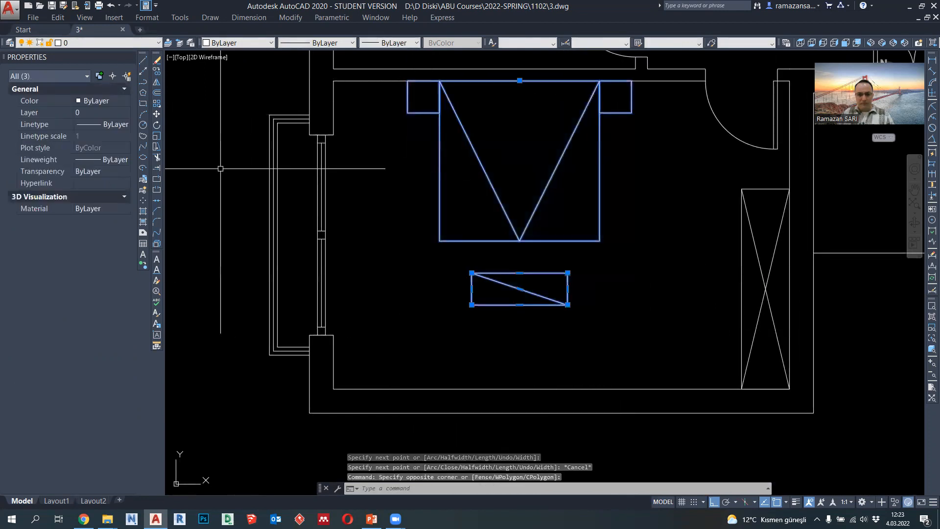
pyautogui.click(157, 114)
pyautogui.moveTo(593, 248); pyautogui.dragTo(569, 282, button='middle')
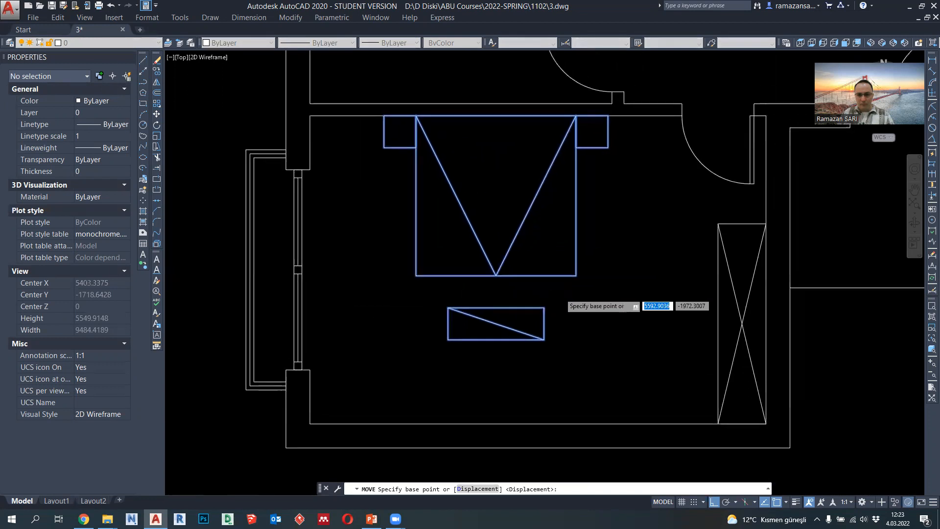
pyautogui.click(607, 270)
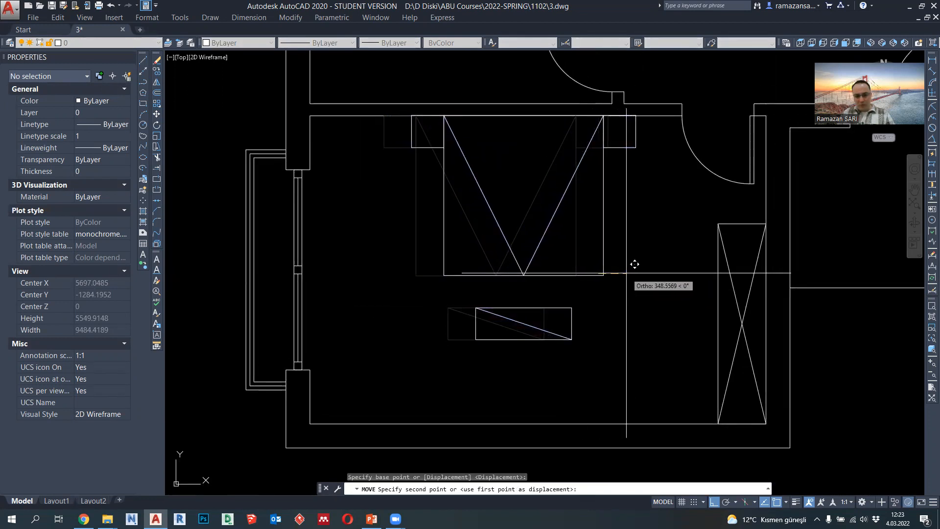
pyautogui.press('Return')
pyautogui.scroll(-1, 373, 307)
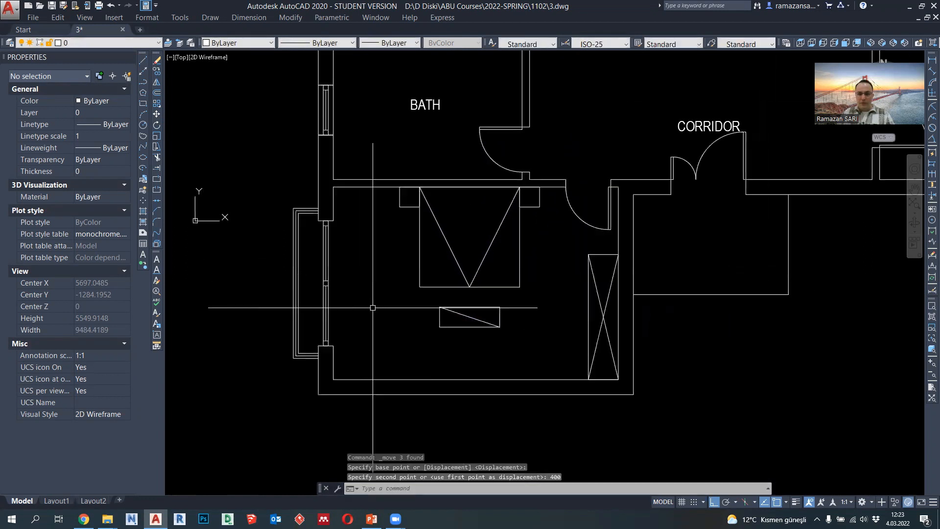
pyautogui.moveTo(373, 310); pyautogui.dragTo(405, 287, button='middle')
pyautogui.scroll(1, 394, 292)
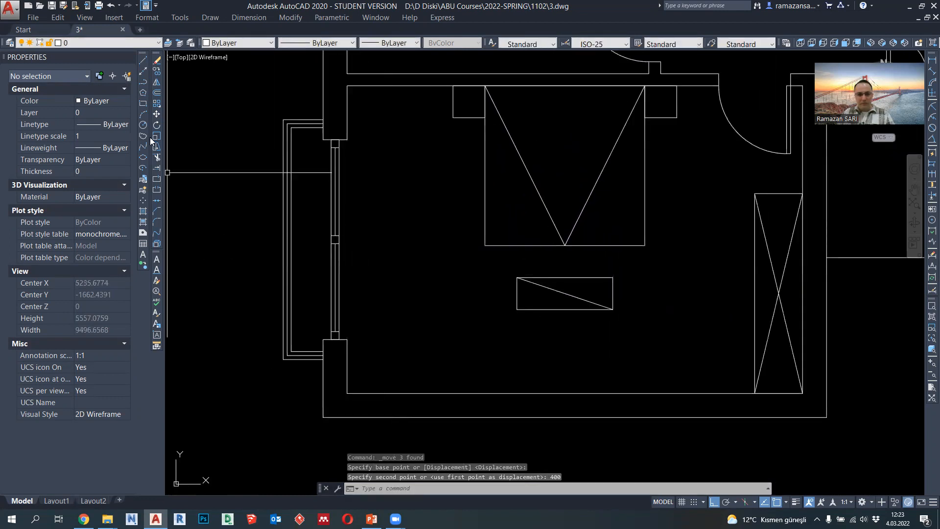
# - Draw a circle of radius 200 centred 600 units into the bedroom, level with the midpoint of the window
pyautogui.click(143, 125)
pyautogui.scroll(1, 380, 246)
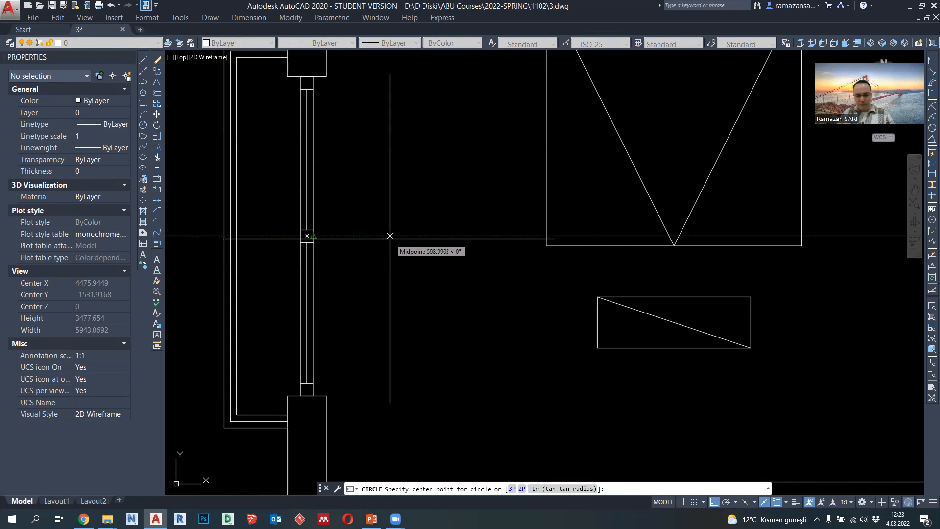
pyautogui.write('600')
pyautogui.press('Return')
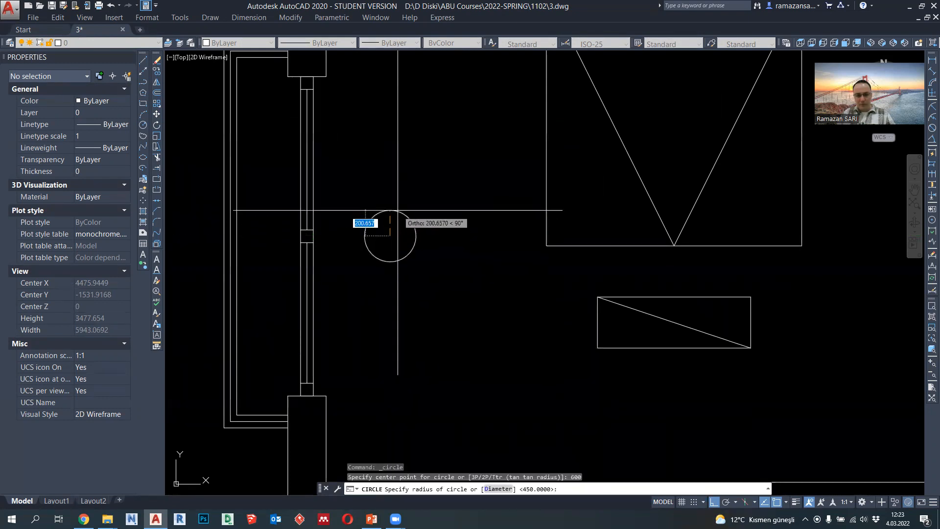
pyautogui.press('Return')
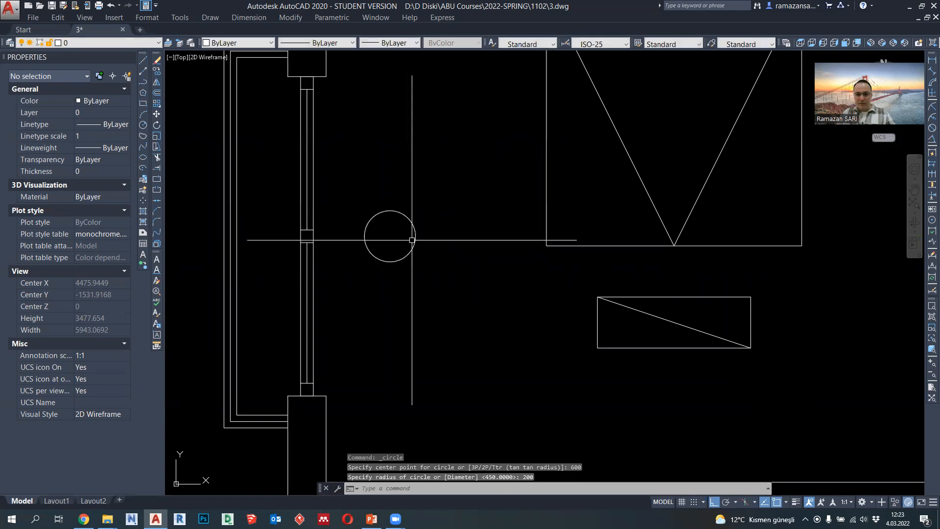
pyautogui.click(143, 82)
pyautogui.scroll(2, 382, 202)
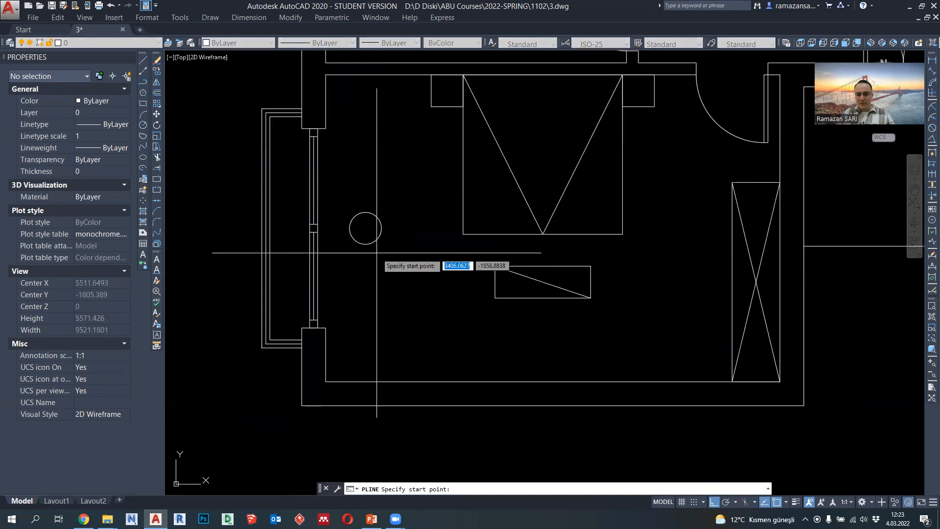
pyautogui.scroll(-2, 397, 264)
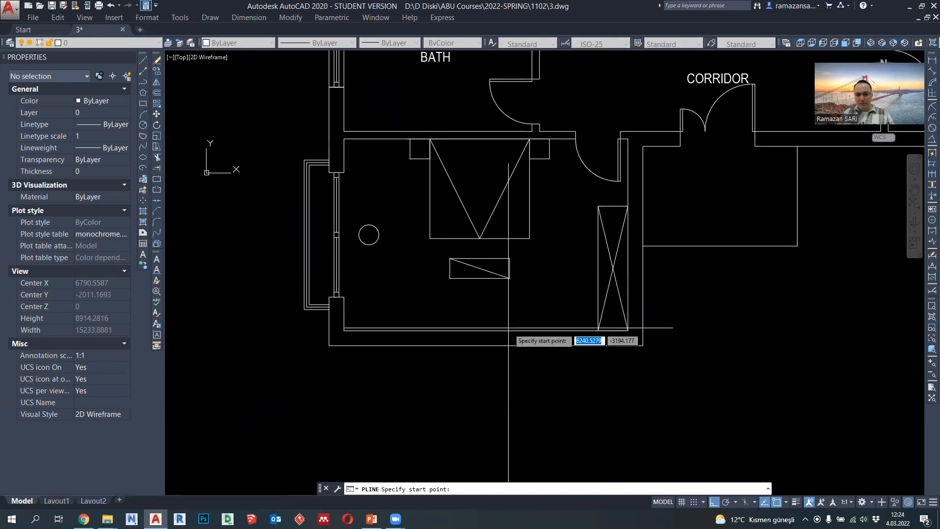
pyautogui.scroll(2, 371, 223)
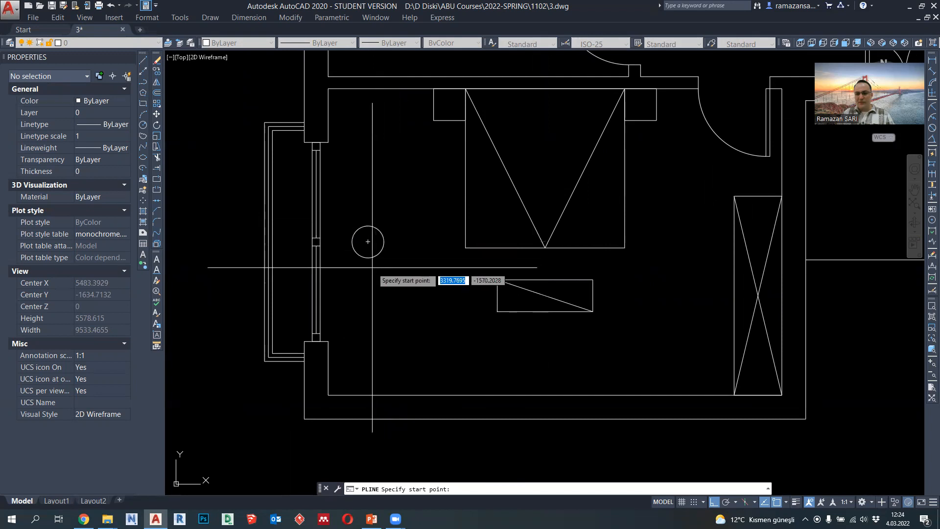
pyautogui.press('Escape')
pyautogui.moveTo(401, 258); pyautogui.dragTo(393, 258, button='middle')
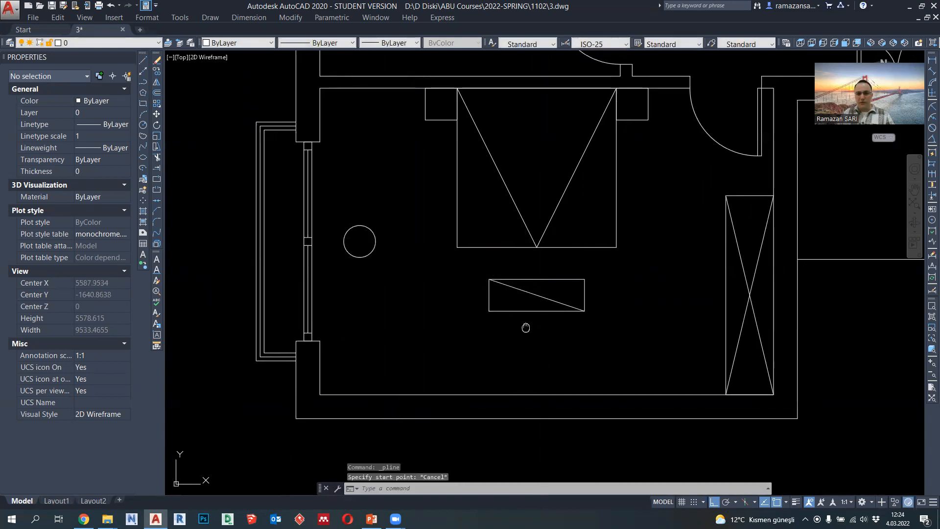
pyautogui.moveTo(526, 328); pyautogui.dragTo(488, 297, button='middle')
pyautogui.click(143, 82)
pyautogui.scroll(-2, 485, 271)
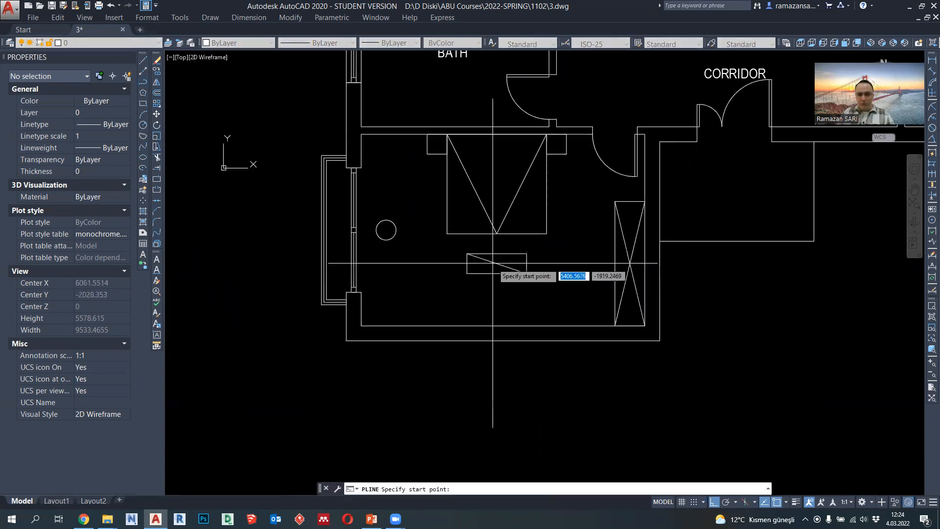
pyautogui.scroll(2, 514, 301)
pyautogui.moveTo(544, 314); pyautogui.dragTo(555, 315, button='middle')
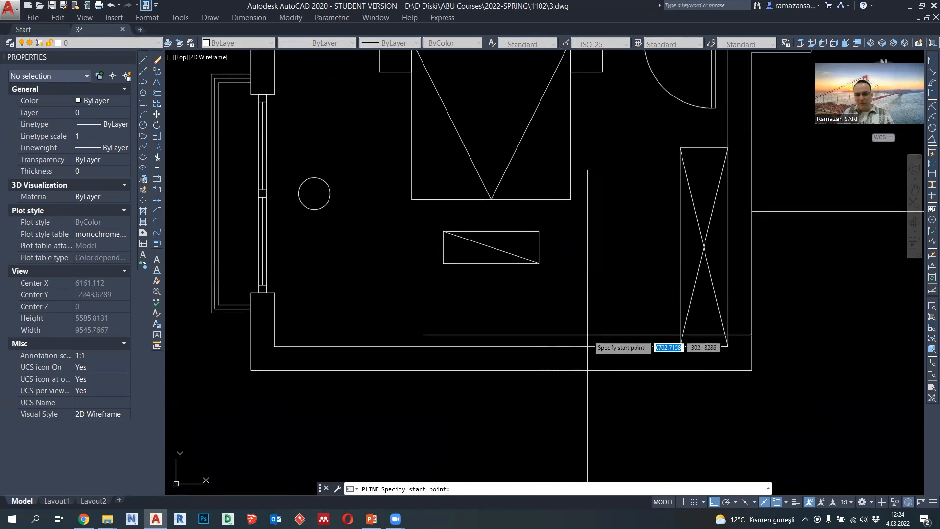
pyautogui.press('Escape')
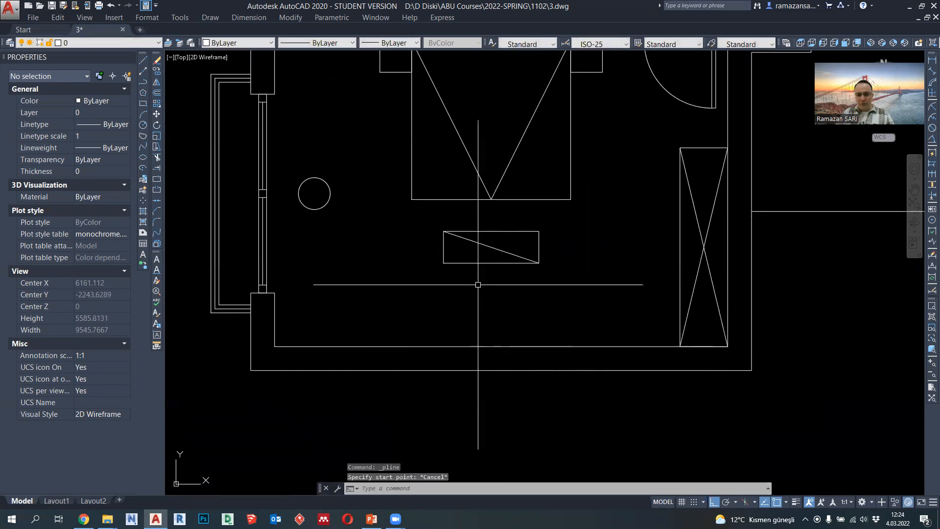
pyautogui.press('Escape')
# - Erase the small rectangle and its diagonal below the foot of the bed
pyautogui.click(544, 286)
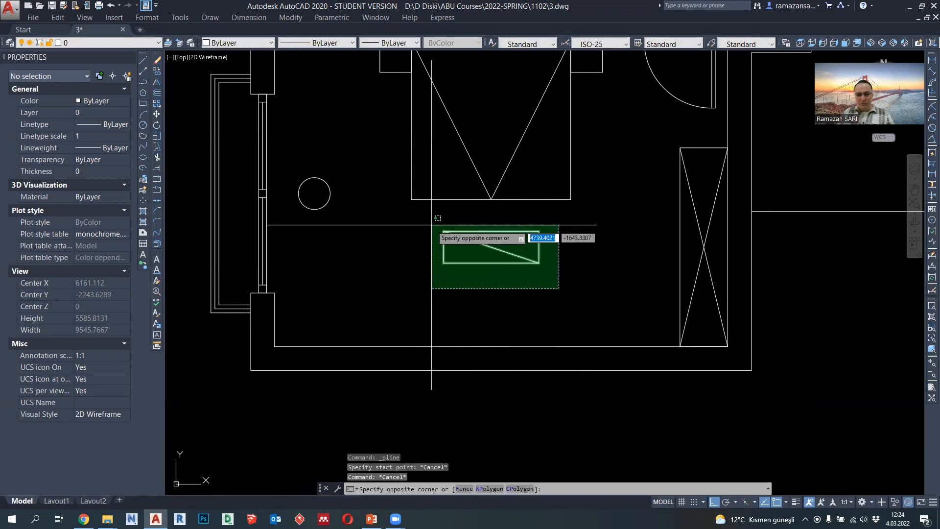
pyautogui.click(435, 229)
pyautogui.press('Delete')
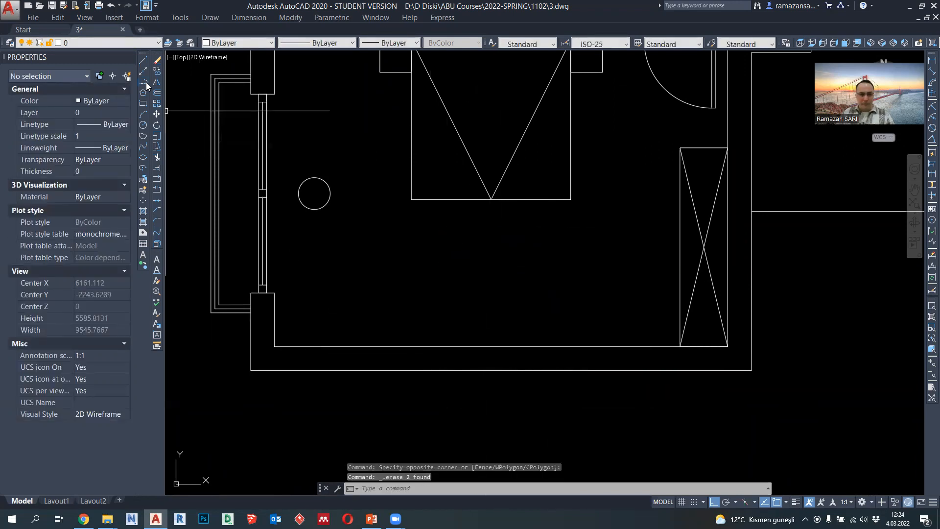
# - Draw a closed 1200 by 600 rectangular polyline against the bedroom's lower wall, starting at the wall's midpoint and extending to the left
pyautogui.click(147, 84)
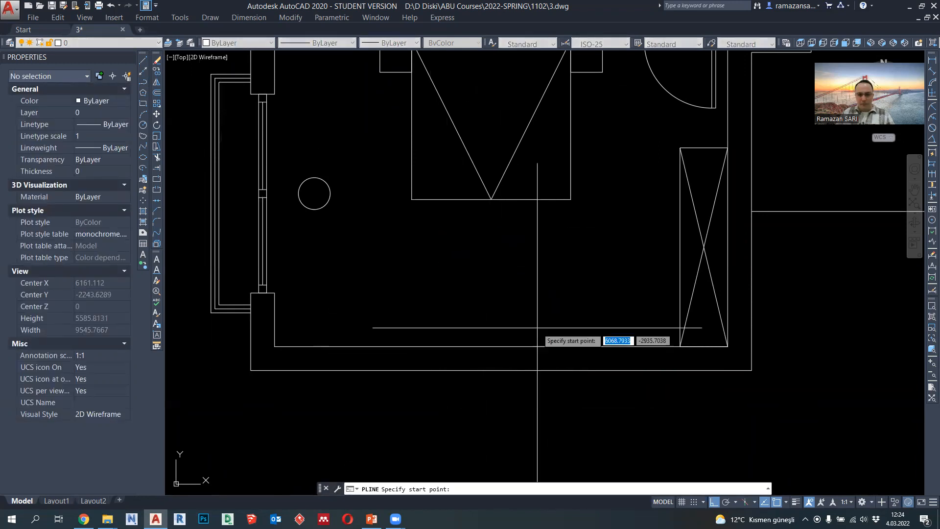
pyautogui.click(501, 346)
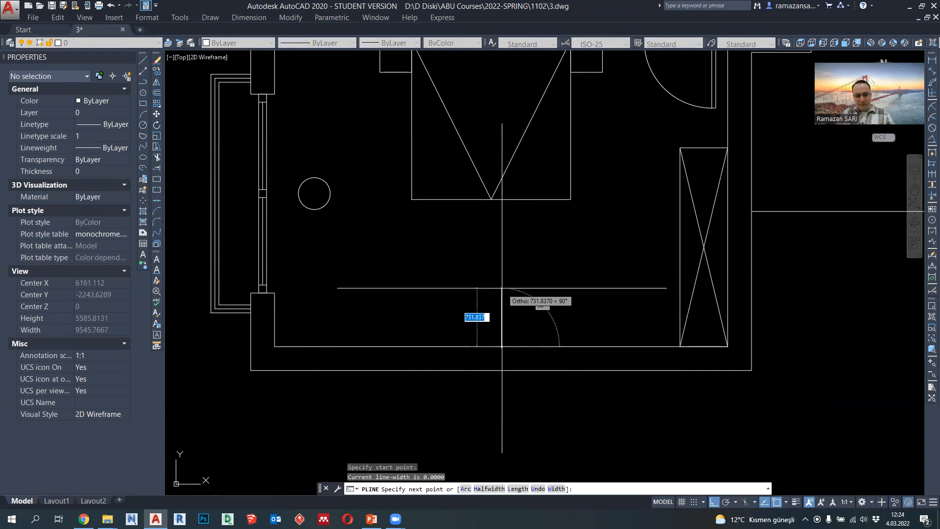
pyautogui.write('600')
pyautogui.press('Return')
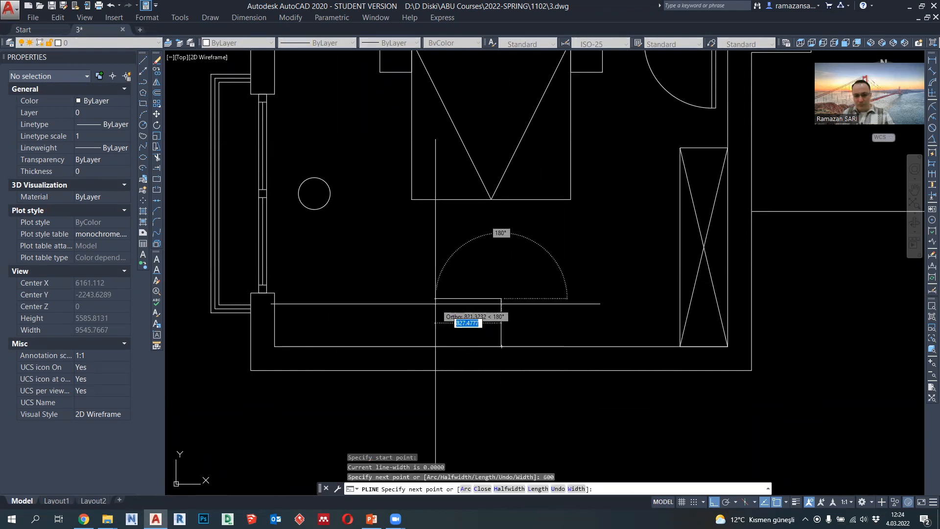
pyautogui.write('1200')
pyautogui.press('Return')
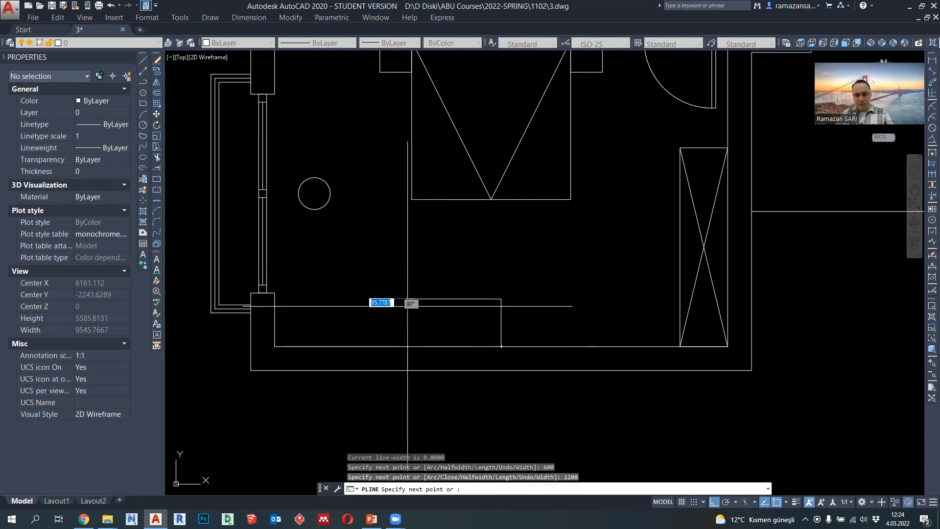
pyautogui.click(501, 346)
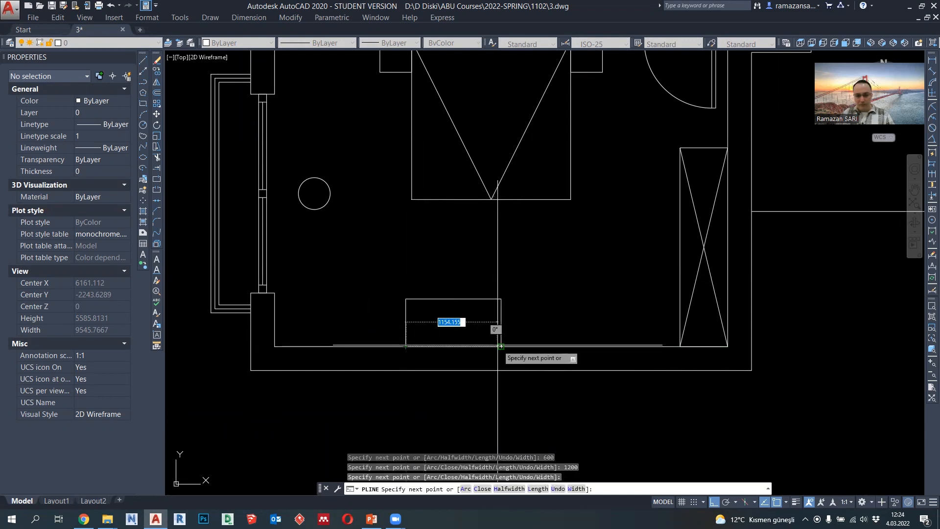
pyautogui.press('Escape')
# - Move the 1200 by 600 desk rectangle along the lower wall so its base is centred on the wall's midpoint
pyautogui.click(501, 331)
pyautogui.write('m')
pyautogui.press('Return')
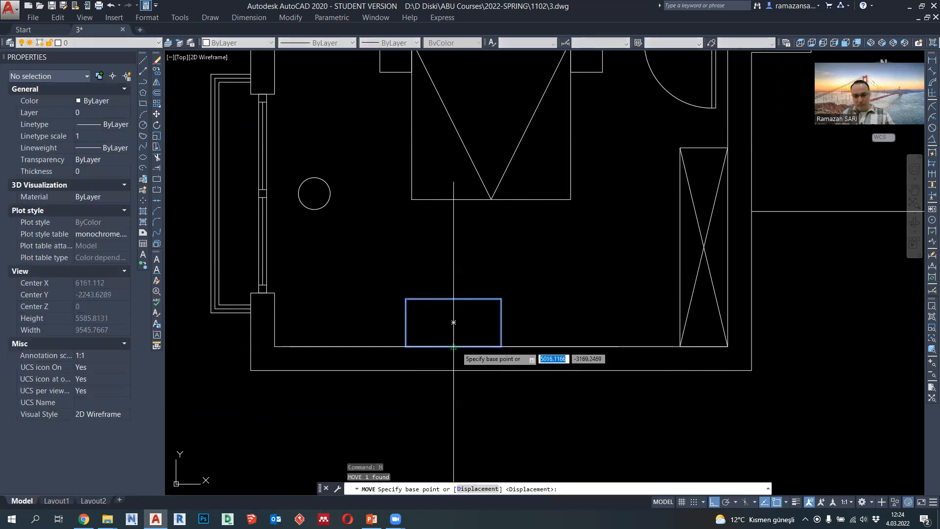
pyautogui.click(454, 347)
pyautogui.click(501, 347)
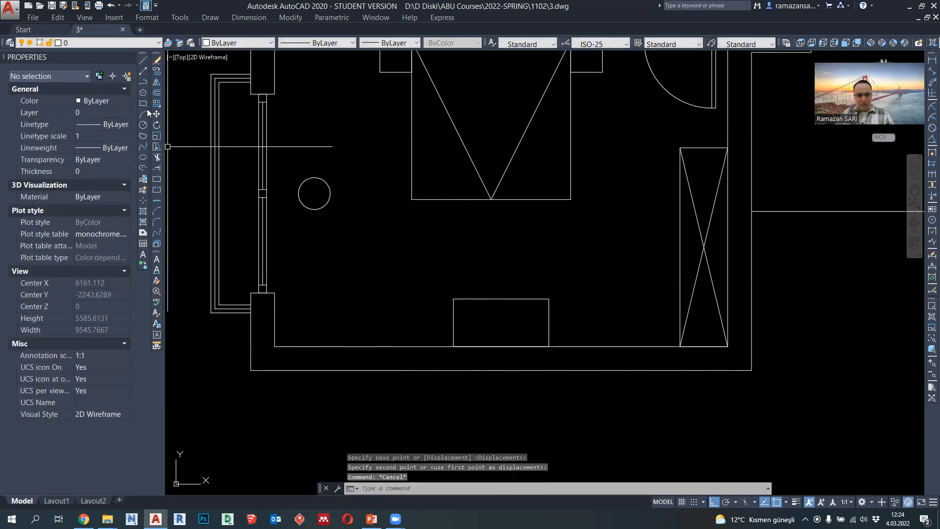
# - Draw a circle of radius 150 centred on the midpoint of the desk's upper edge
pyautogui.click(143, 125)
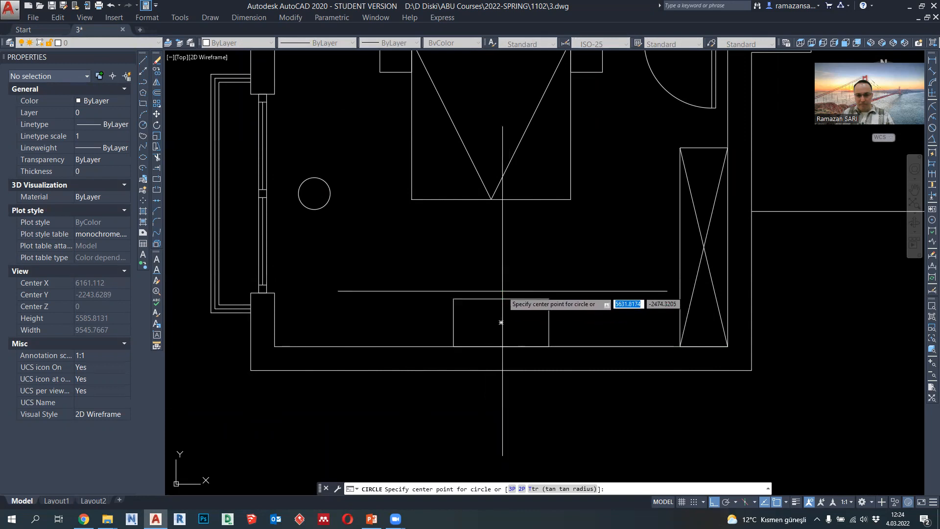
pyautogui.click(501, 298)
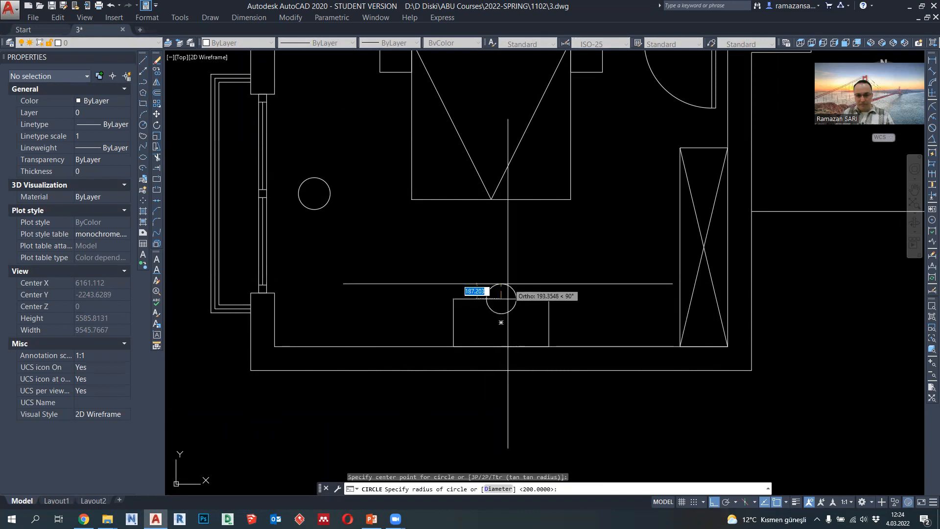
pyautogui.write('150')
pyautogui.press('Return')
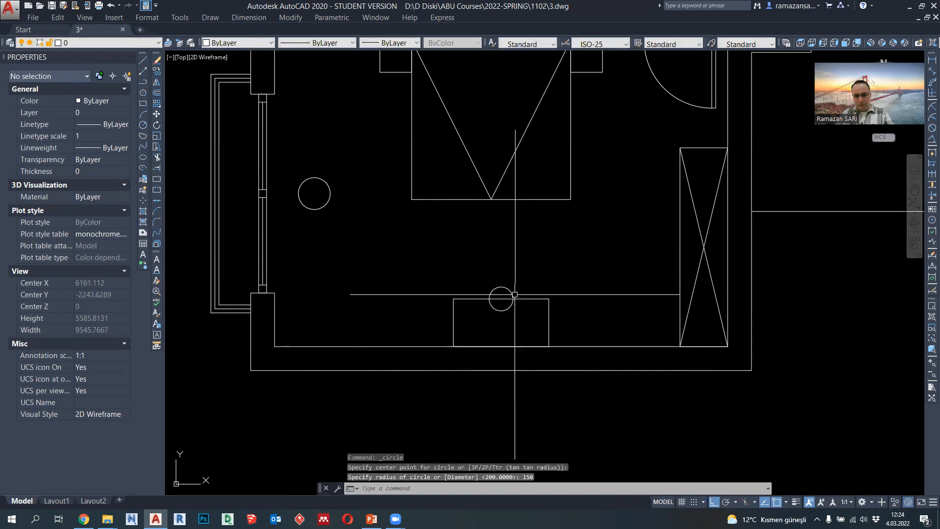
# - Stretch the circle on the desk's upper edge to a radius of 200
pyautogui.click(516, 295)
pyautogui.scroll(1, 514, 296)
pyautogui.click(513, 302)
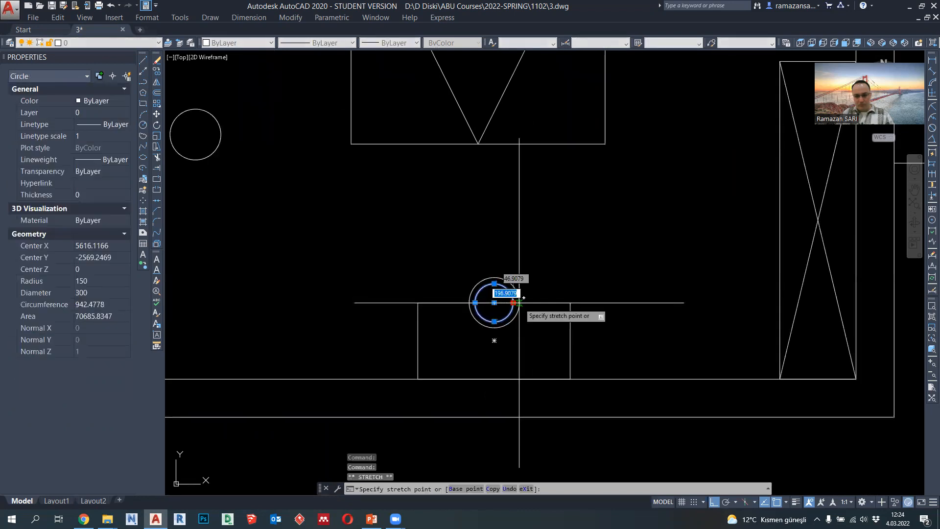
pyautogui.write('200')
pyautogui.press('Return')
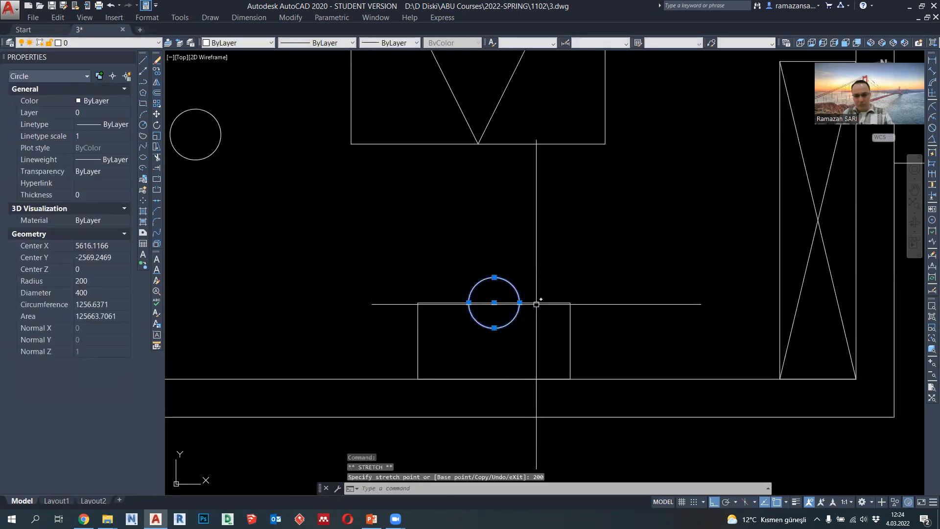
# - Move the stool circle straight up 250 units so it clears the desk
pyautogui.press('Return')
pyautogui.click(494, 303)
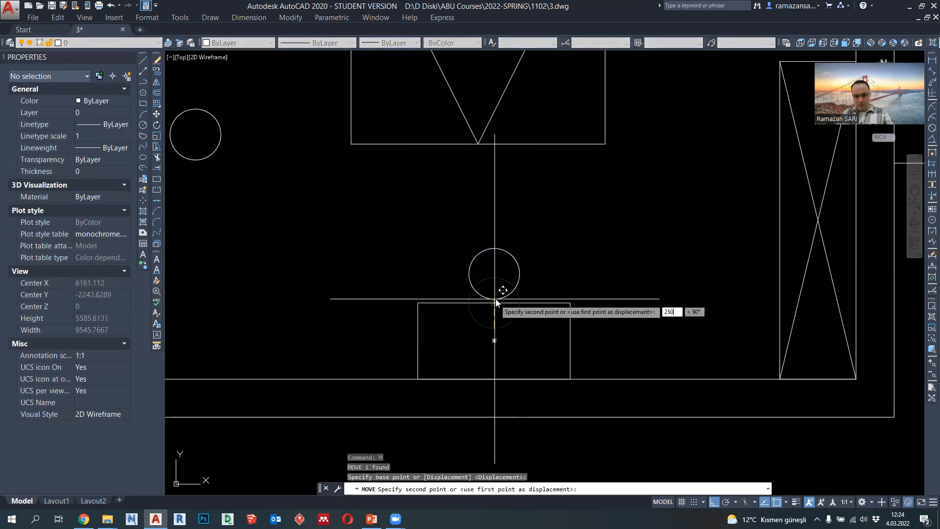
pyautogui.write('250')
pyautogui.press('Return')
# - Draw a closed 500 by 500 square polyline in the empty space outside the bedroom window
pyautogui.scroll(-4, 495, 303)
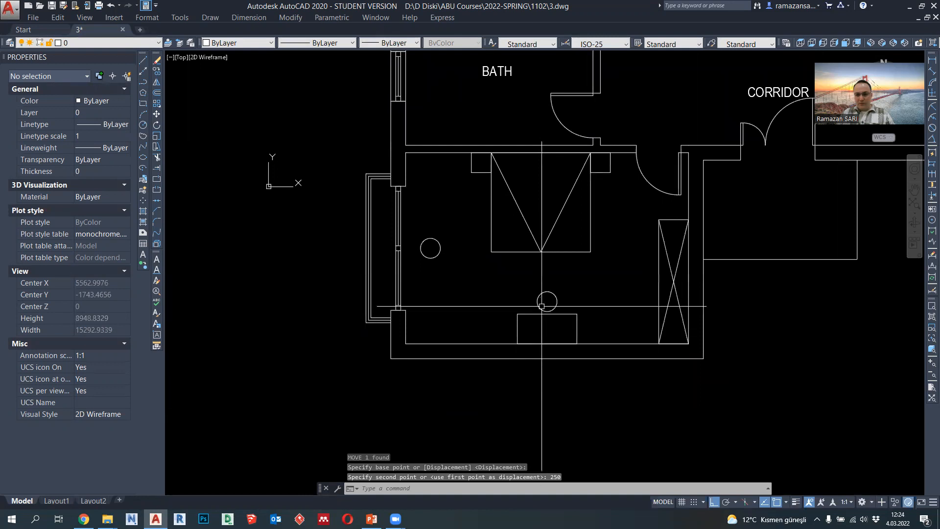
pyautogui.scroll(2, 541, 306)
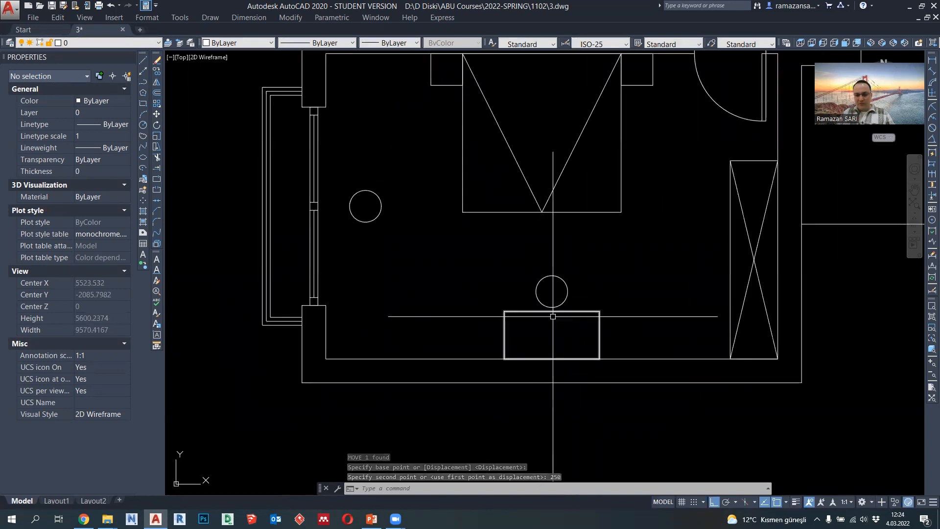
pyautogui.scroll(-2, 563, 313)
pyautogui.moveTo(533, 310); pyautogui.dragTo(588, 311, button='middle')
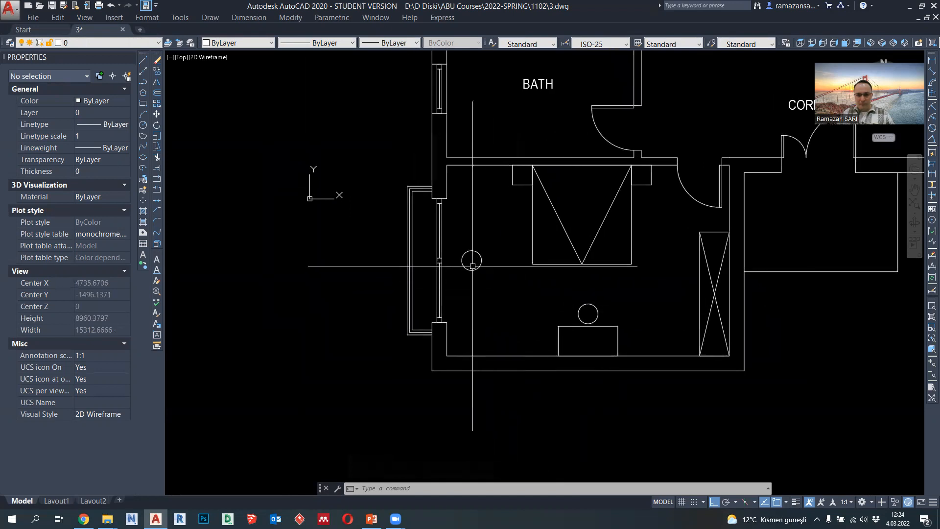
pyautogui.scroll(4, 472, 266)
pyautogui.click(143, 81)
pyautogui.scroll(-3, 504, 201)
pyautogui.scroll(2, 353, 265)
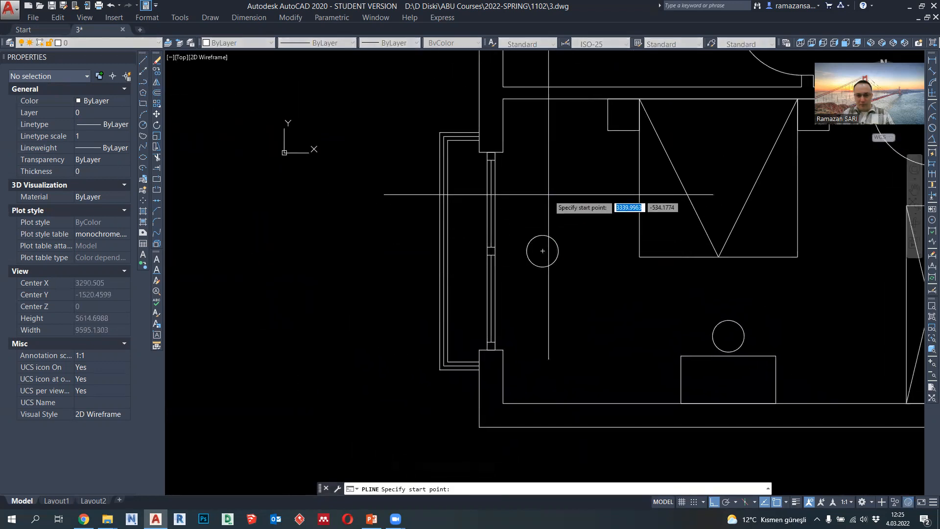
pyautogui.moveTo(355, 238); pyautogui.dragTo(420, 238, button='middle')
pyautogui.scroll(2, 321, 239)
pyautogui.click(359, 212)
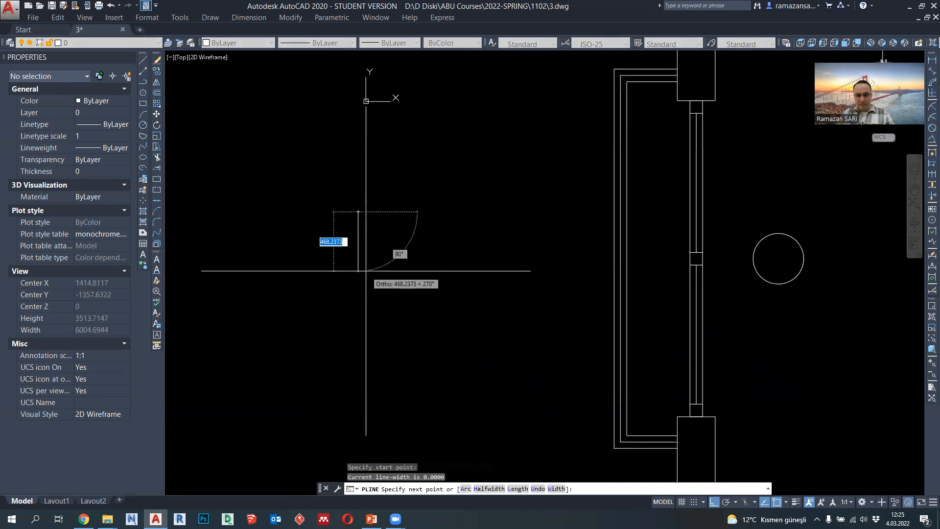
pyautogui.write('500')
pyautogui.press('Return')
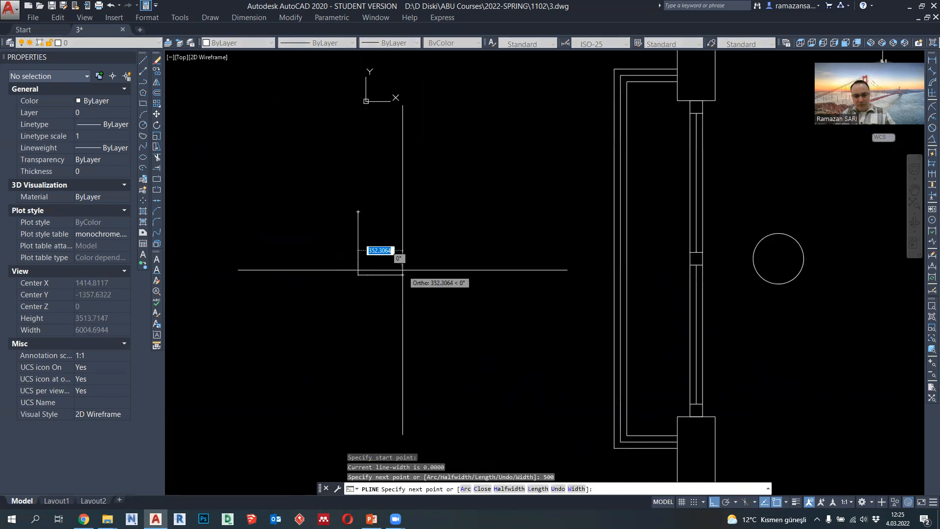
pyautogui.click(421, 212)
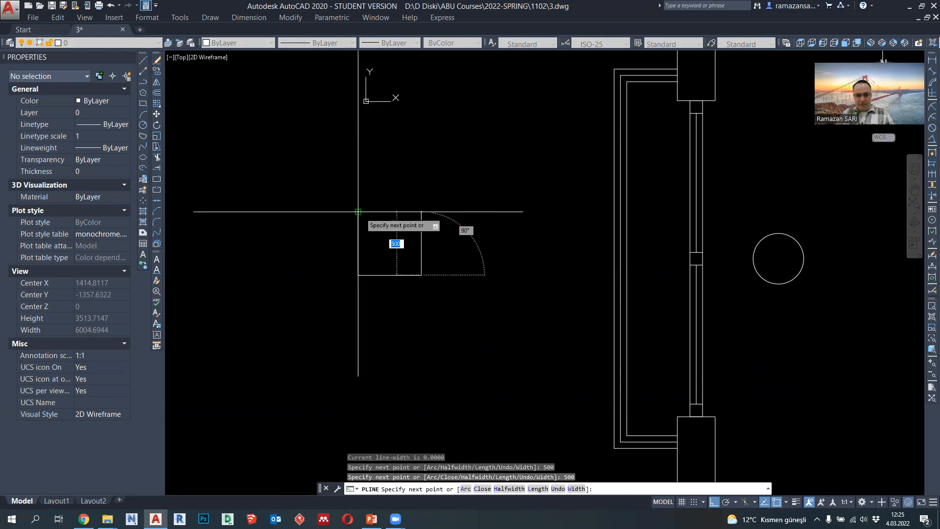
pyautogui.click(358, 211)
pyautogui.press('Escape')
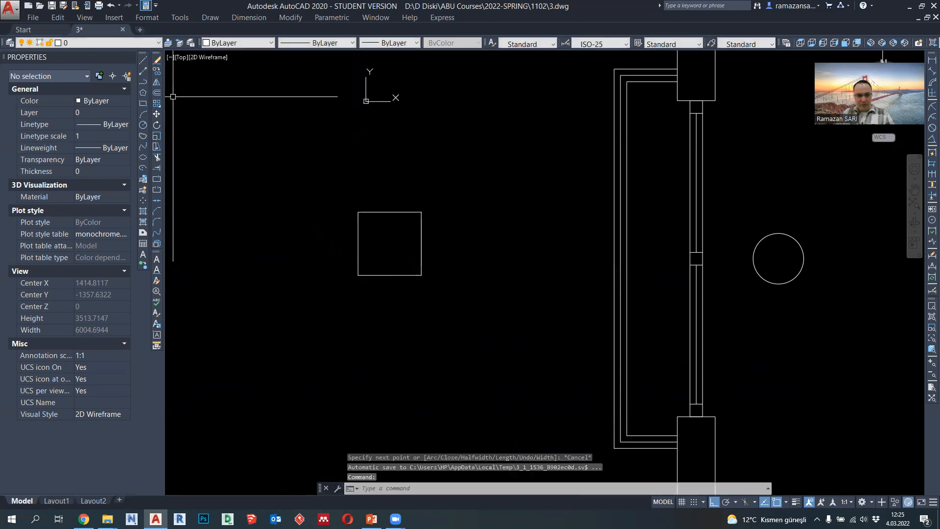
# - Draw a polyline around the square from its lower corners: 100 out, 600 up, 700 across, 600 down and 100 back in
pyautogui.click(143, 83)
pyautogui.click(358, 275)
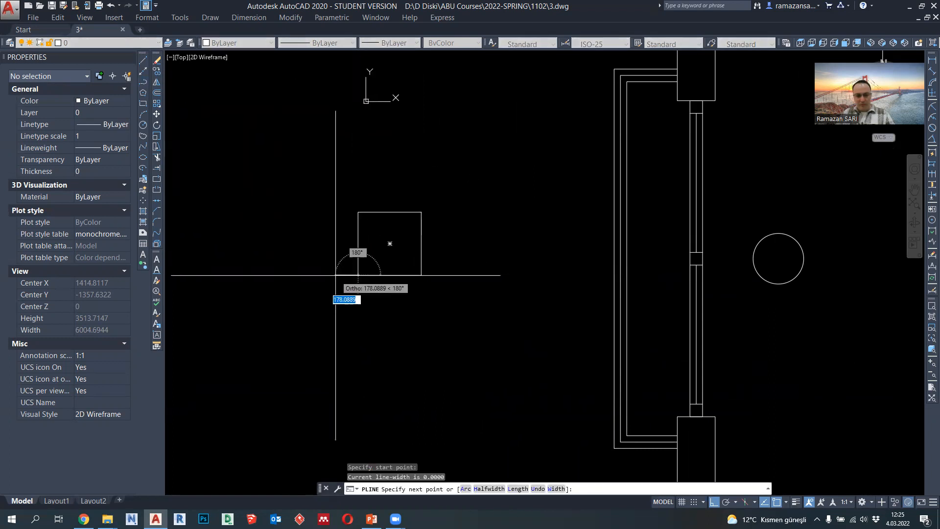
pyautogui.write('100')
pyautogui.press('Return')
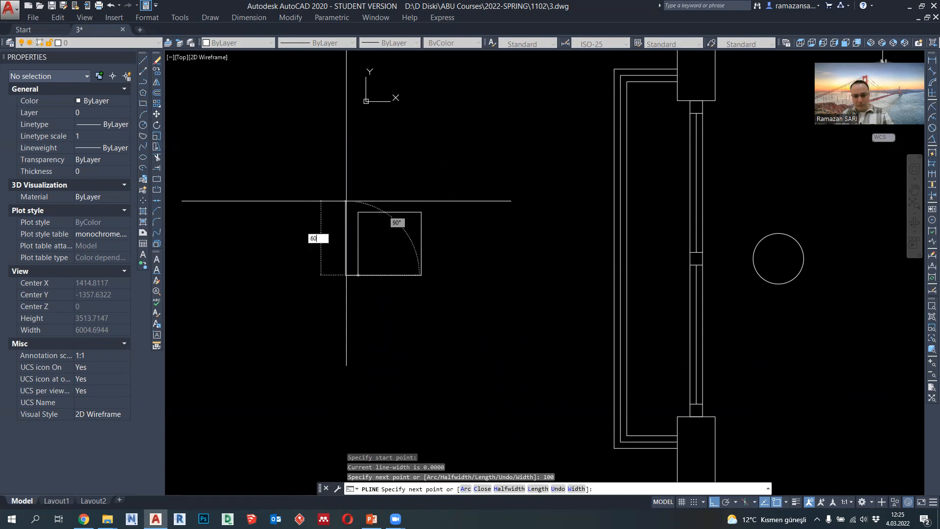
pyautogui.write('0')
pyautogui.press('Return')
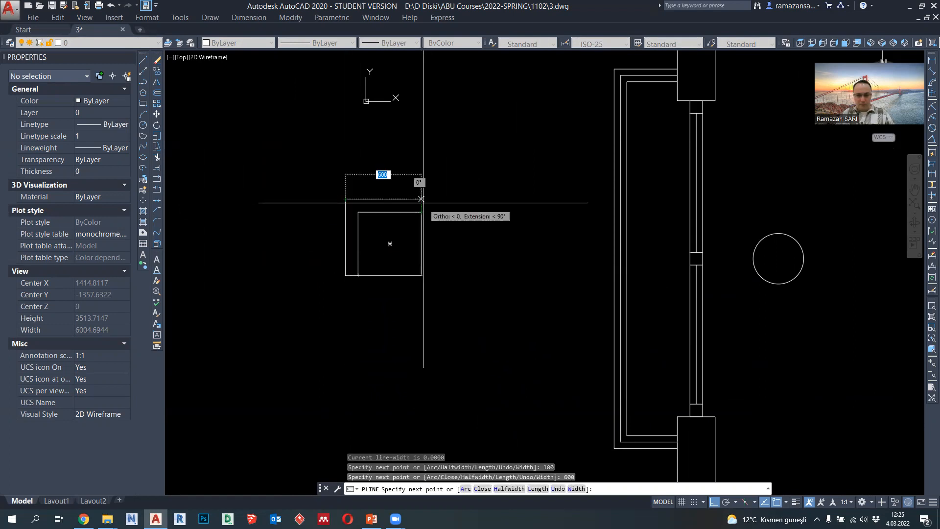
pyautogui.press('Return')
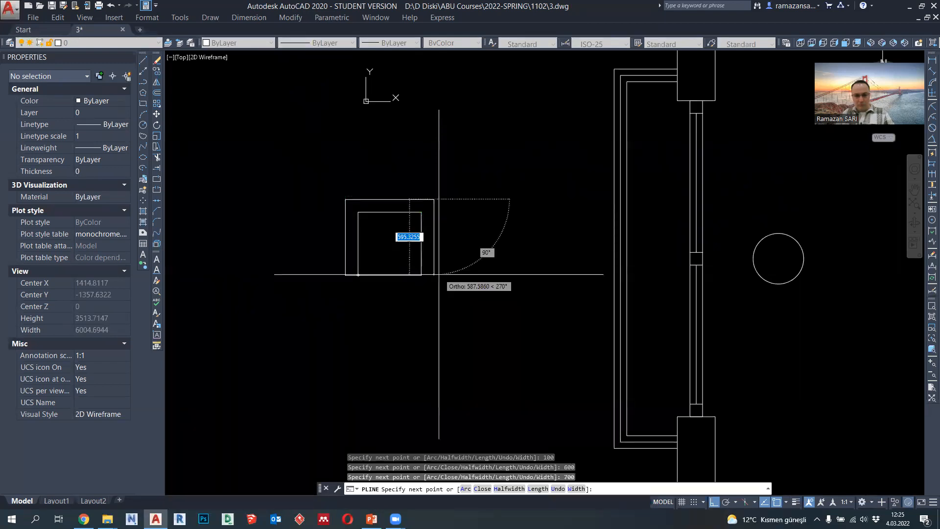
pyautogui.press('Escape')
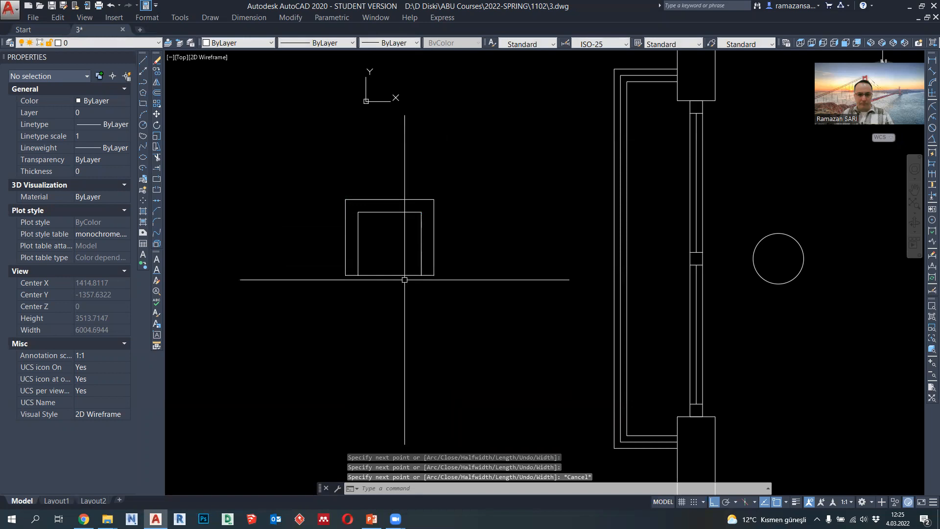
pyautogui.click(358, 276)
pyautogui.scroll(2, 353, 284)
pyautogui.moveTo(351, 276)
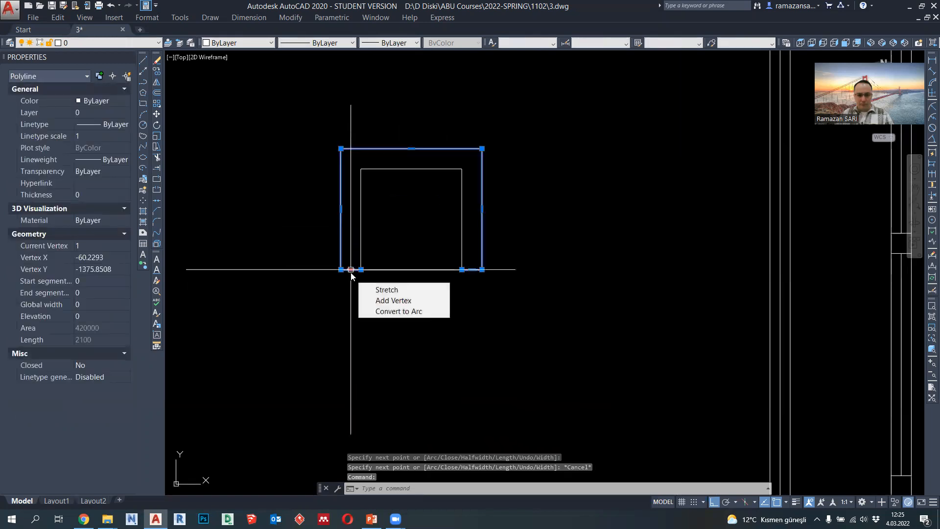
pyautogui.press('Escape')
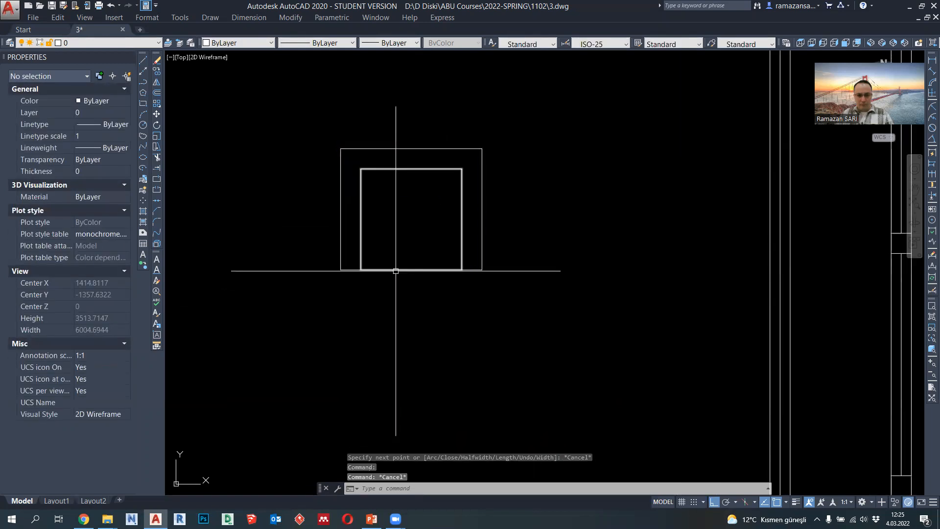
# - Stretch the lower edge of the inner seat square 100 units downward
pyautogui.click(396, 271)
pyautogui.click(412, 270)
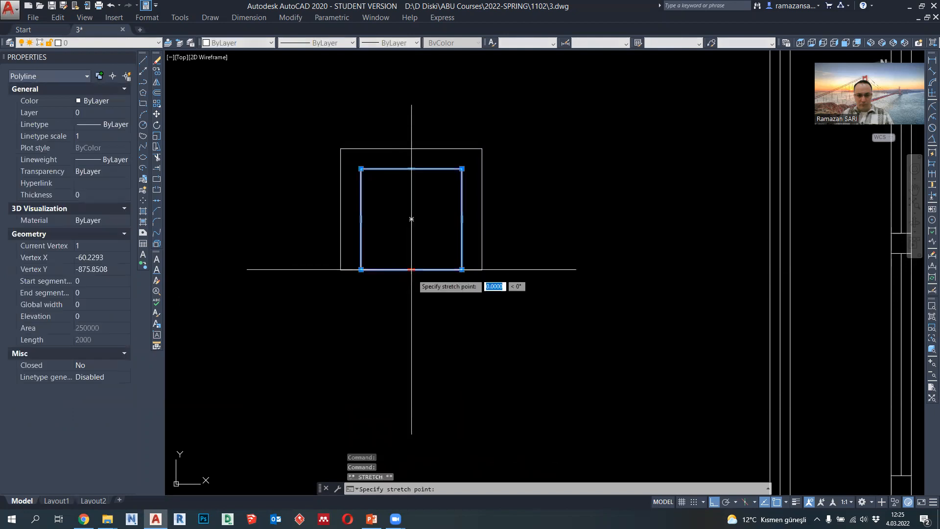
pyautogui.write('100')
pyautogui.press('Return')
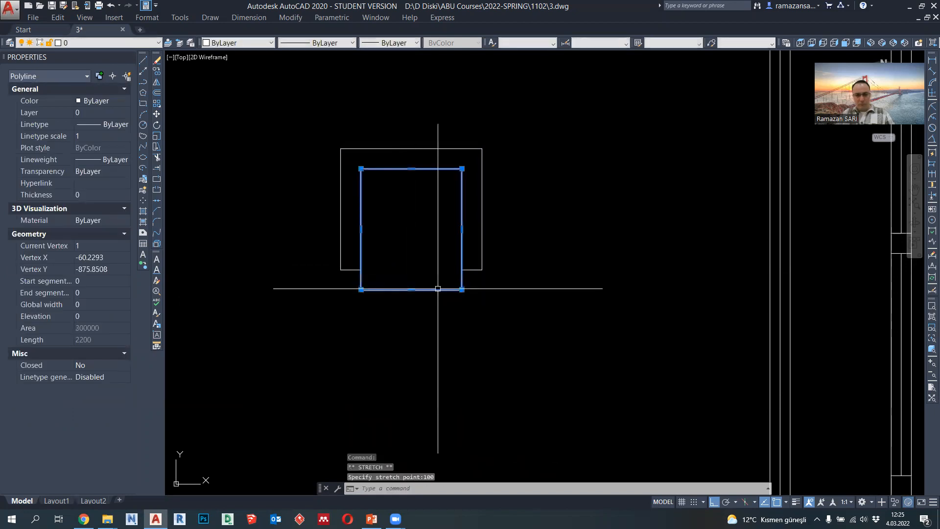
pyautogui.press('Escape')
# - Set the lineweight of both armchair polylines to 0.09 mm
pyautogui.scroll(-5, 473, 295)
pyautogui.click(474, 295)
pyautogui.click(353, 196)
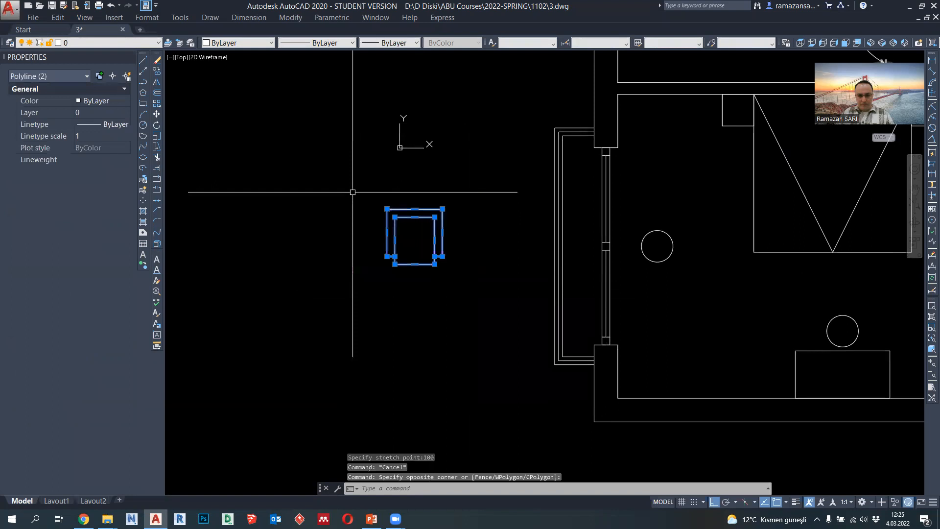
pyautogui.click(415, 43)
pyautogui.click(403, 118)
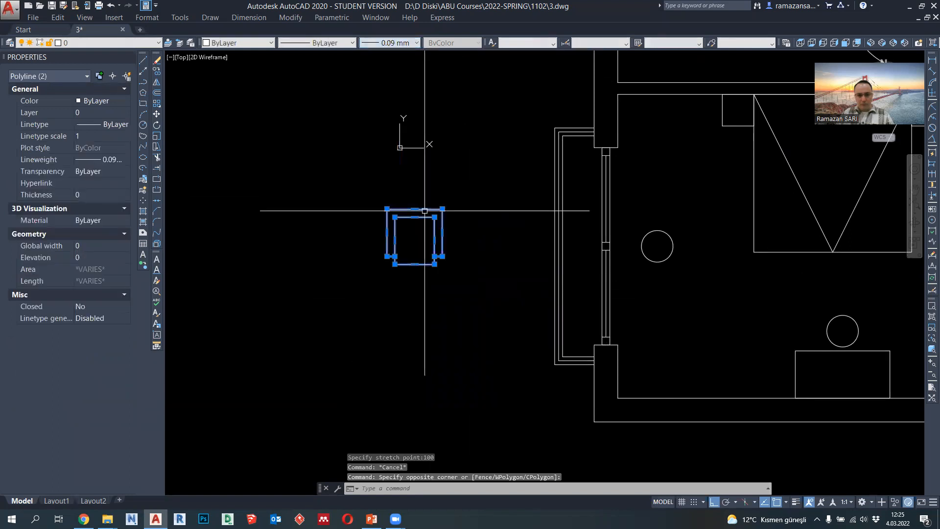
# - Copy the armchair from its front edge's midpoint and paste it as a block on the uppermost point of the circle beside the bedroom window
pyautogui.scroll(2, 447, 241)
pyautogui.moveTo(448, 241); pyautogui.dragTo(420, 242, button='middle')
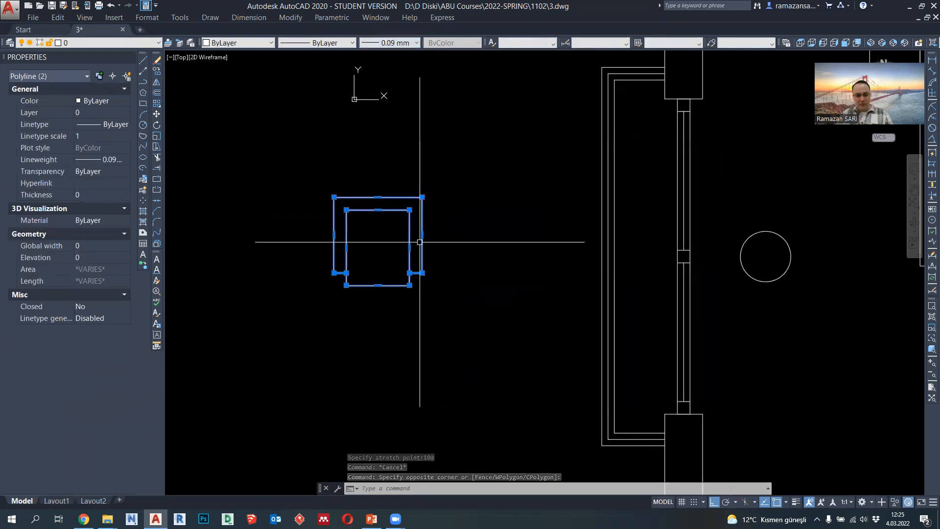
pyautogui.hotkey('ctrl', 'shift', 'c')
pyautogui.click(377, 285)
pyautogui.moveTo(636, 262); pyautogui.dragTo(506, 263, button='middle')
pyautogui.hotkey('ctrl', 'shift', 'v')
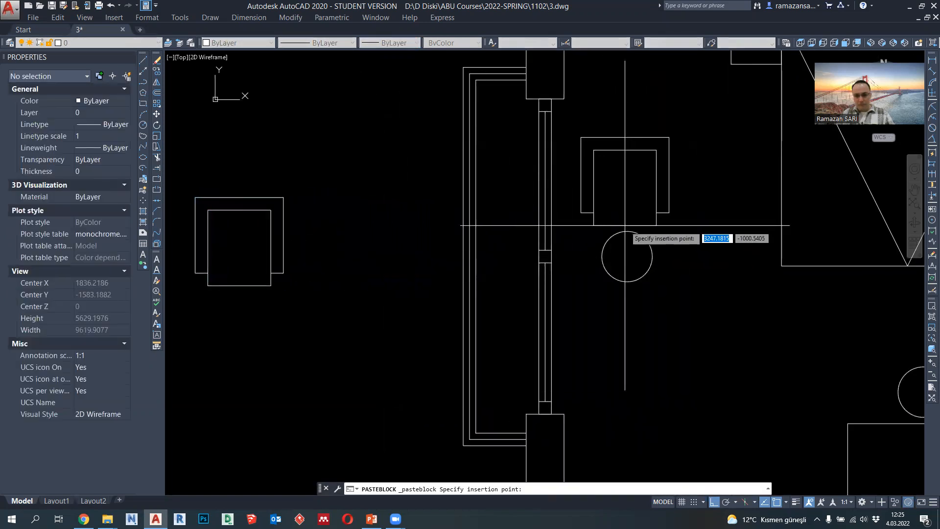
pyautogui.click(656, 212)
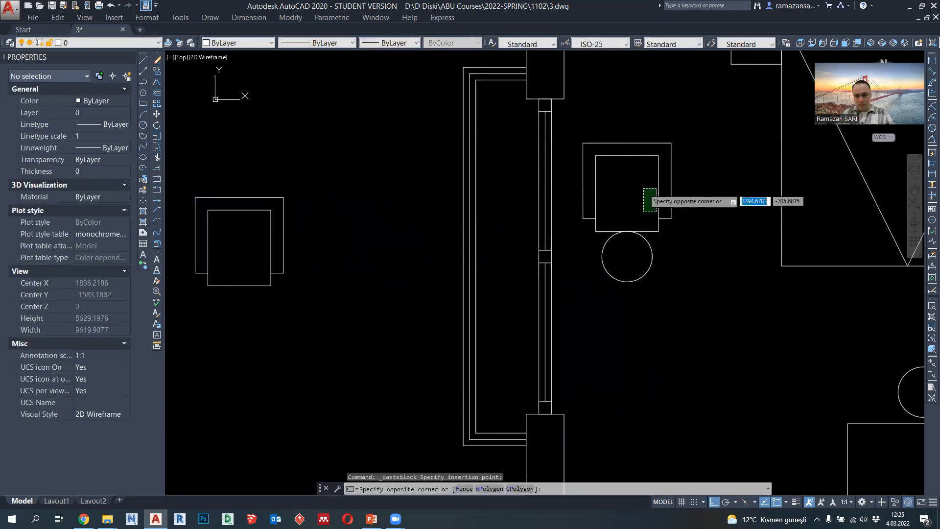
# - Move the pasted armchair block straight up 300 units away from the round table
pyautogui.click(642, 190)
pyautogui.moveTo(678, 189); pyautogui.dragTo(607, 216, button='middle')
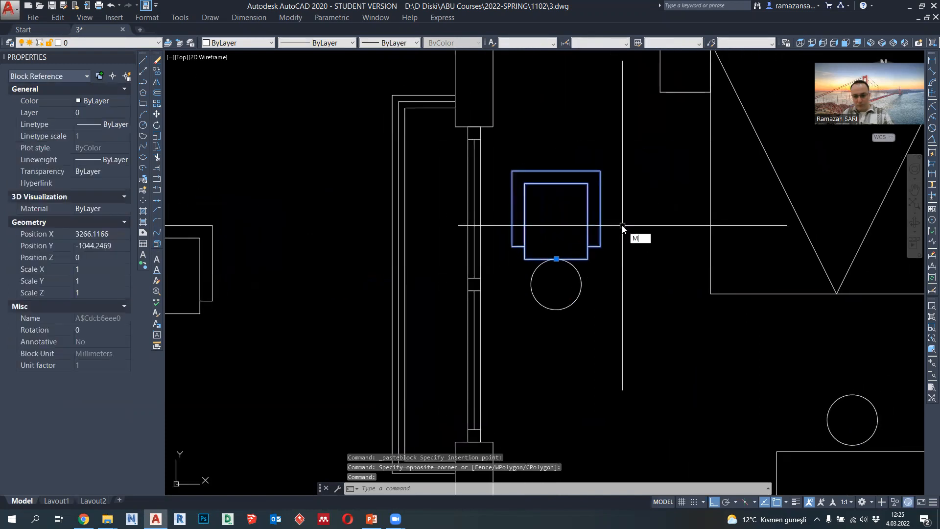
pyautogui.write('M')
pyautogui.press('Return')
pyautogui.click(641, 240)
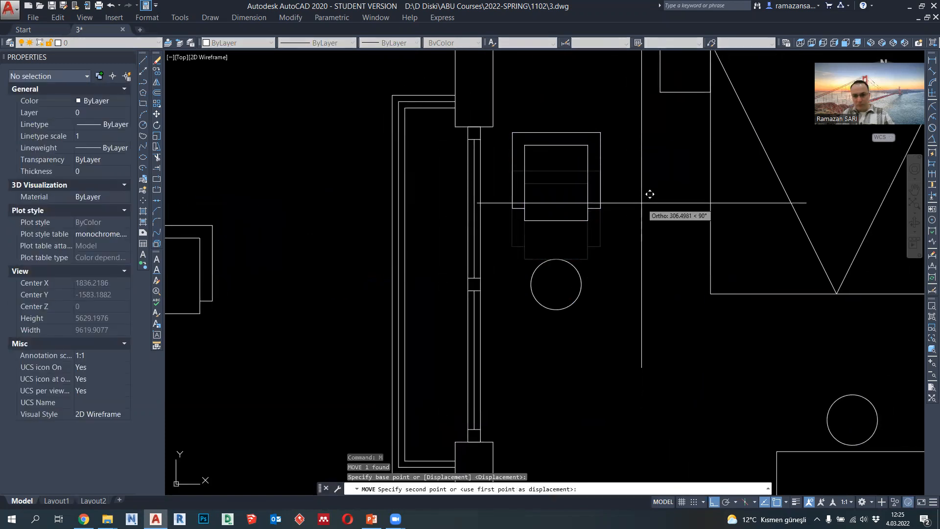
pyautogui.press('Return')
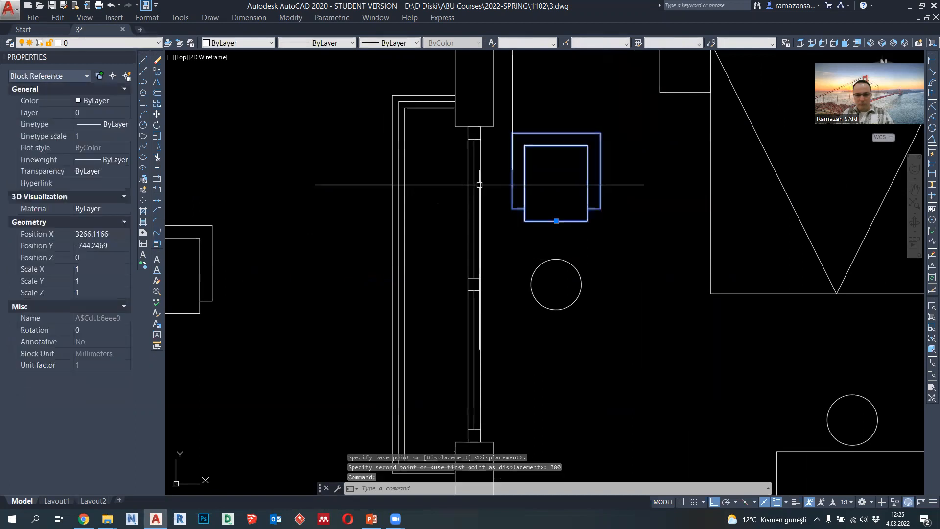
# - Rotate the armchair block by -15 degrees about the centre of the round table
pyautogui.click(157, 84)
pyautogui.press('Escape')
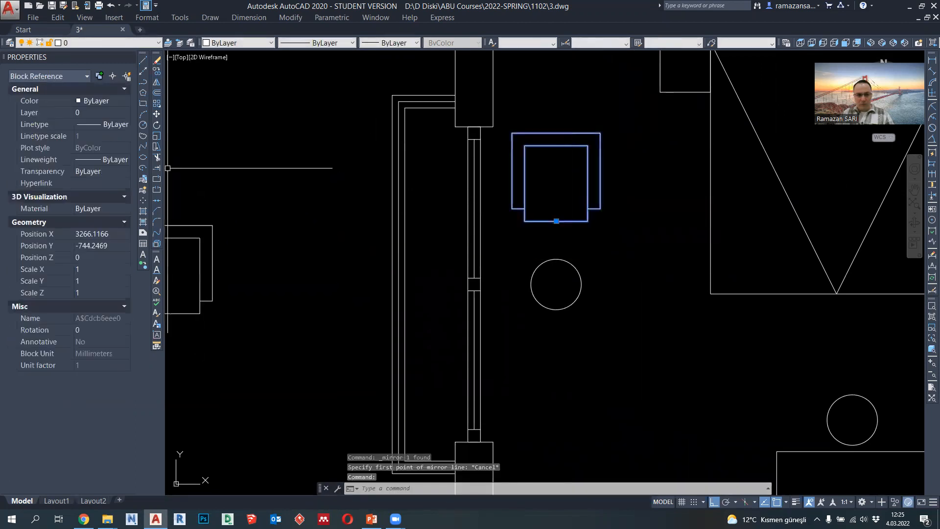
pyautogui.click(157, 125)
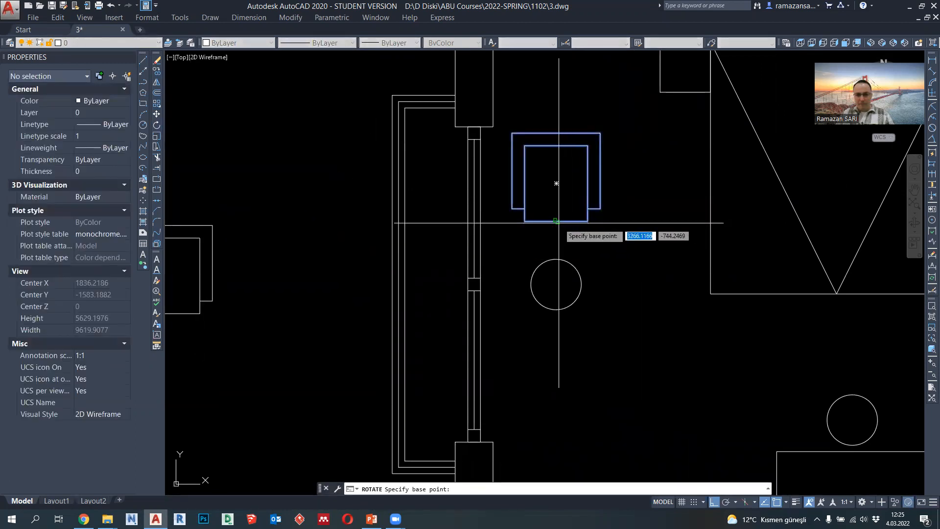
pyautogui.click(556, 284)
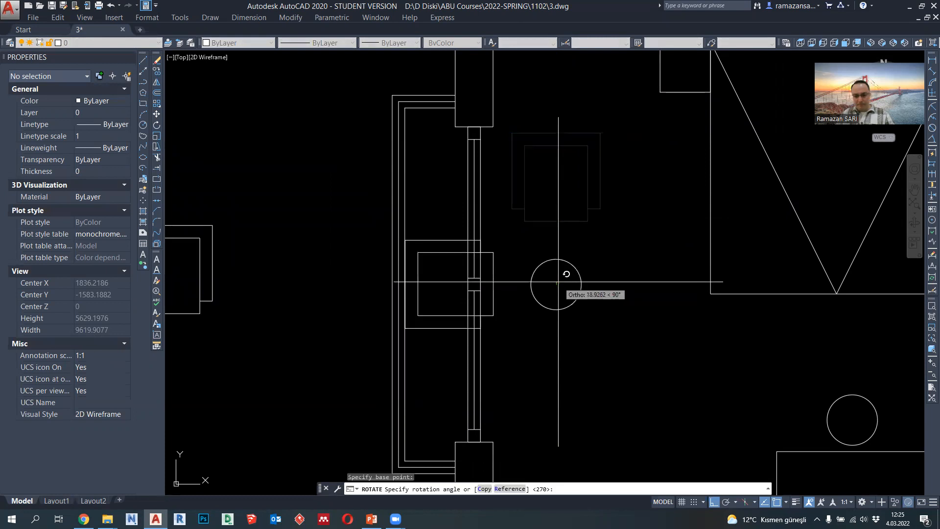
pyautogui.press('Return')
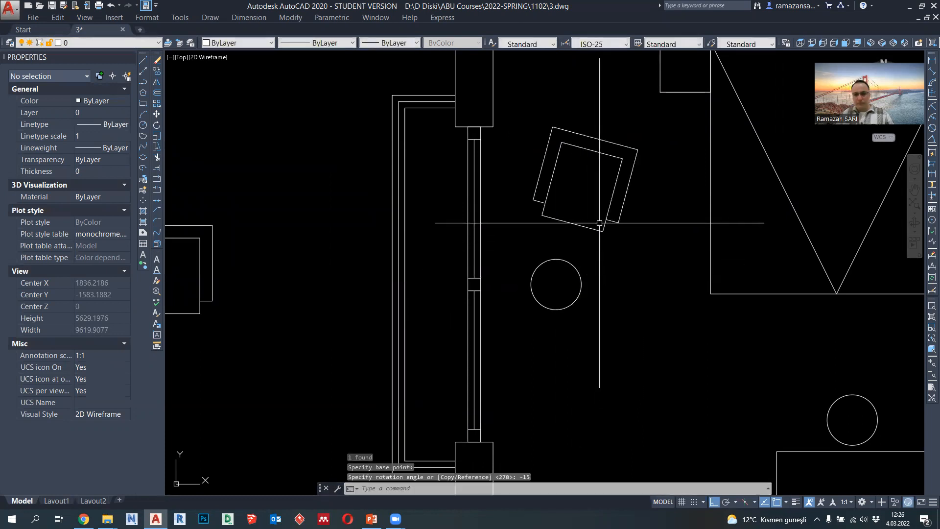
# - Mirror the rotated armchair across a horizontal line through the round table's centre, keeping the source
pyautogui.click(600, 222)
pyautogui.click(578, 232)
pyautogui.click(157, 82)
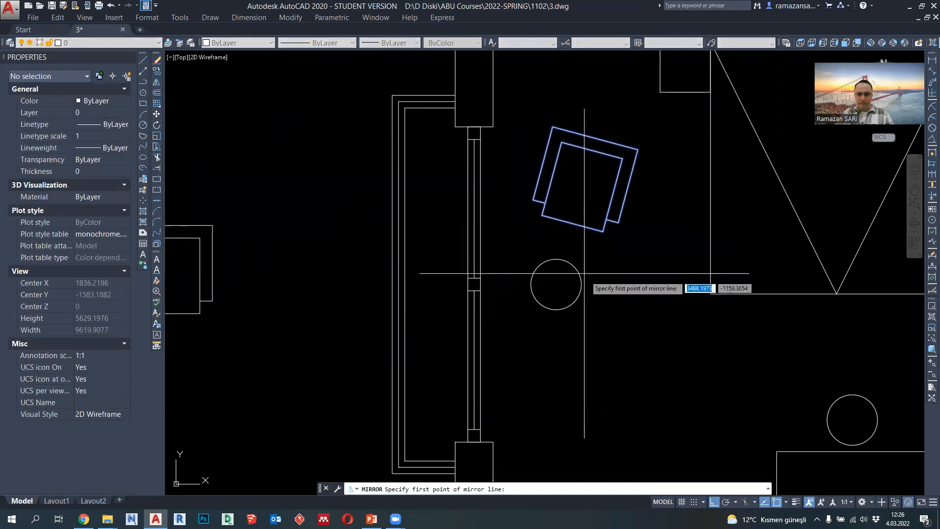
pyautogui.click(556, 285)
pyautogui.click(614, 283)
pyautogui.press('Return')
# - Delete the original armchair polylines outside the bedroom window
pyautogui.scroll(-8, 623, 310)
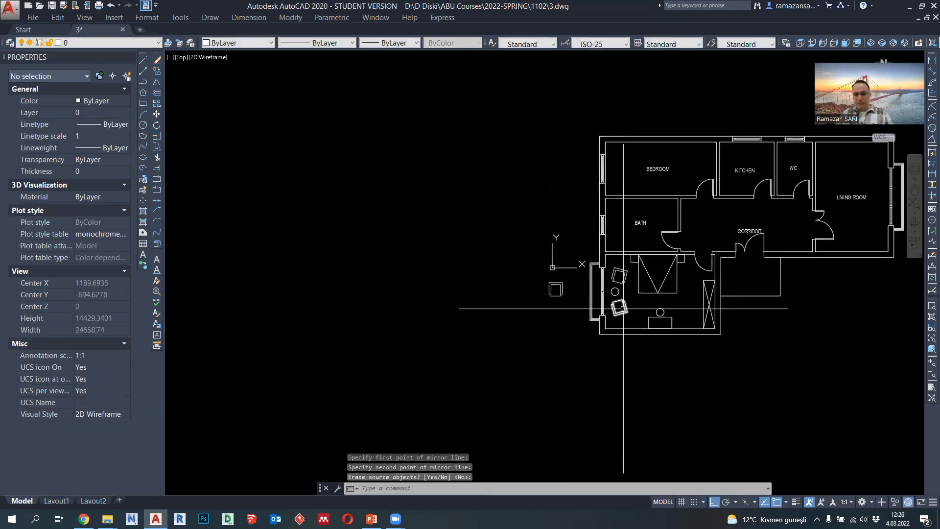
pyautogui.scroll(2, 547, 298)
pyautogui.click(584, 309)
pyautogui.click(536, 265)
pyautogui.press('Delete')
pyautogui.scroll(6, 608, 310)
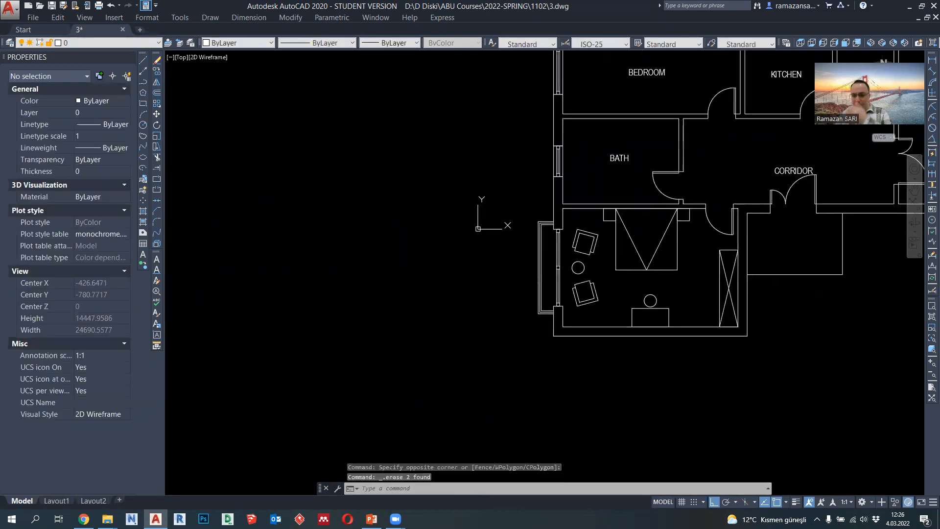
# - Lengthen the desk by stretching its right edge 400 units to the right
pyautogui.click(595, 311)
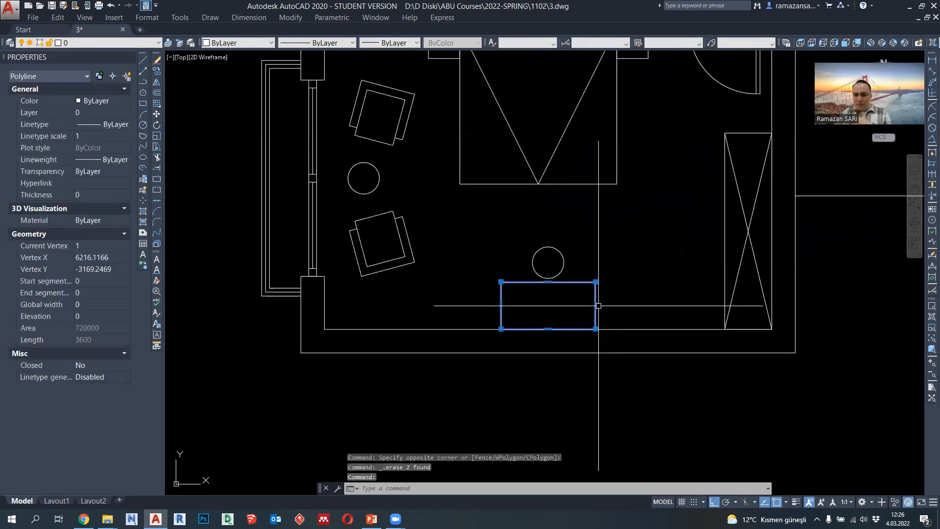
pyautogui.click(596, 305)
pyautogui.write('4')
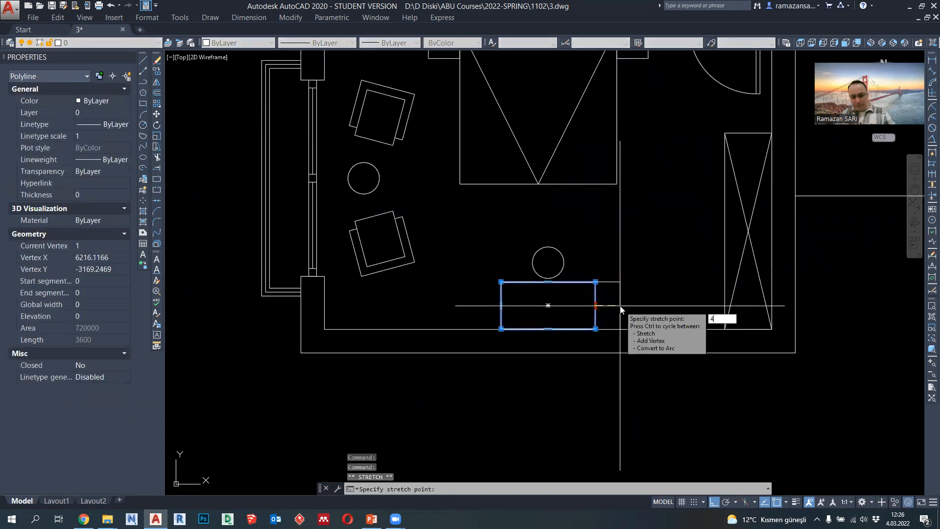
pyautogui.write('00')
pyautogui.press('Return')
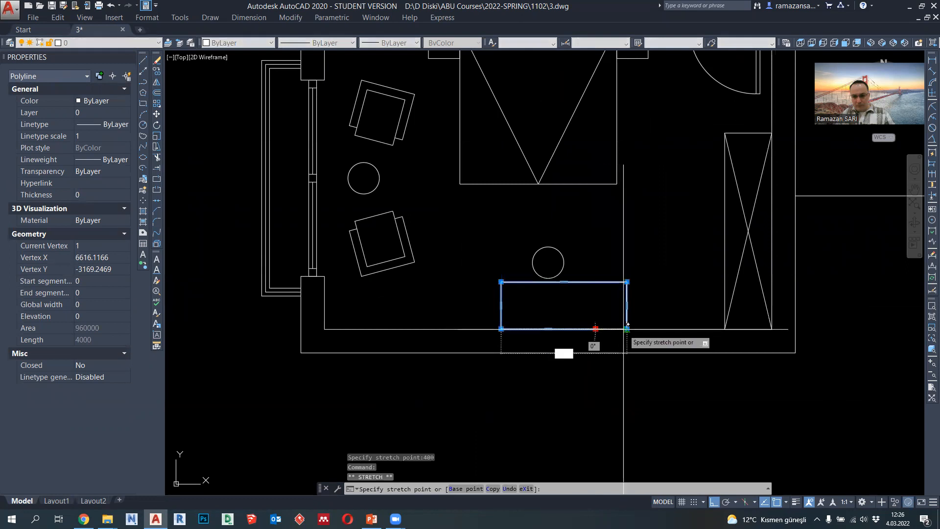
# - Move the desk left by its lower edge's midpoint so it is centred below the stool
pyautogui.write('M')
pyautogui.press('Return')
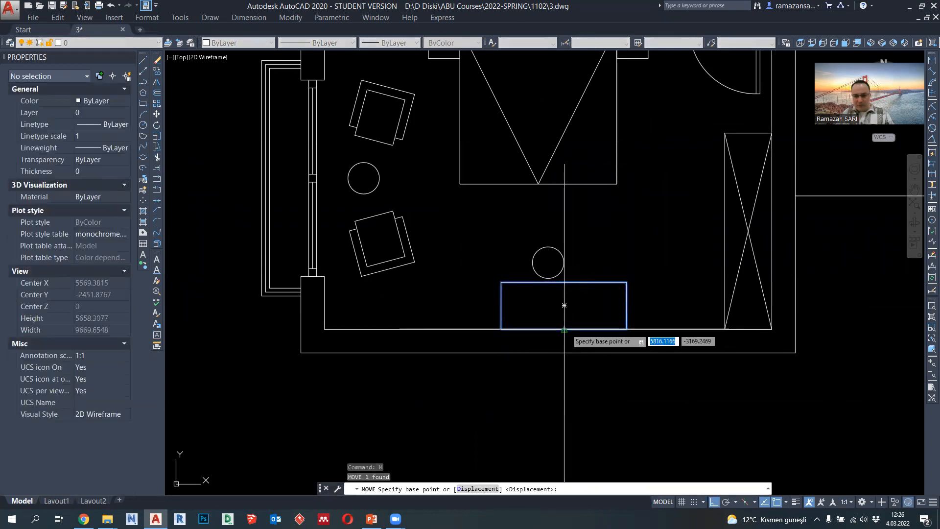
pyautogui.click(565, 329)
pyautogui.click(548, 329)
pyautogui.scroll(-1, 571, 257)
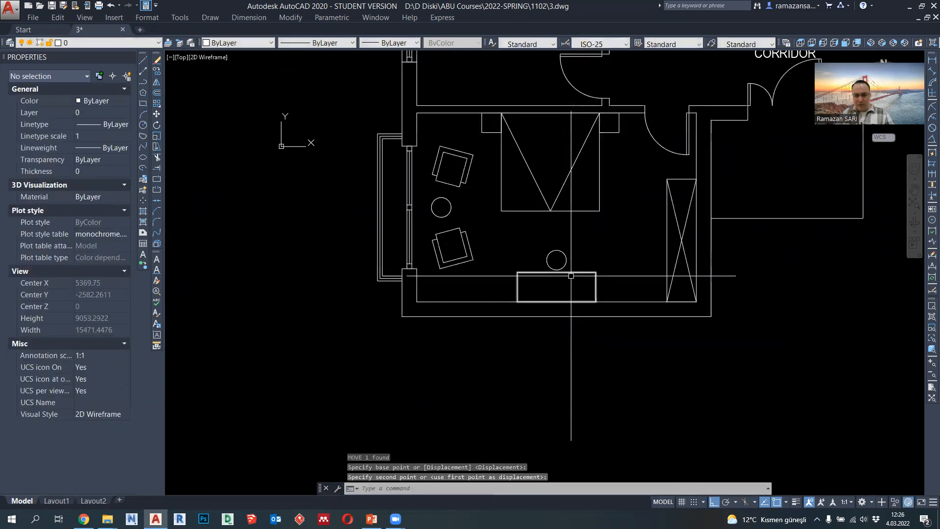
pyautogui.press('Escape')
pyautogui.moveTo(571, 276)
pyautogui.mouseDown(button='middle')
pyautogui.moveTo(512, 230)
pyautogui.moveTo(563, 280)
pyautogui.moveTo(540, 289)
pyautogui.mouseUp(button='middle')
pyautogui.scroll(-2, 529, 275)
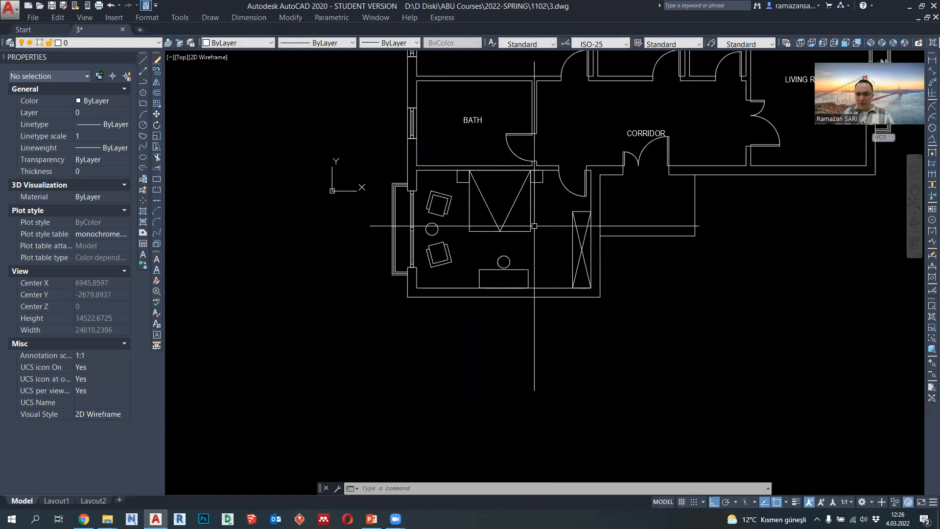
pyautogui.scroll(-2, 382, 292)
pyautogui.scroll(2, 461, 272)
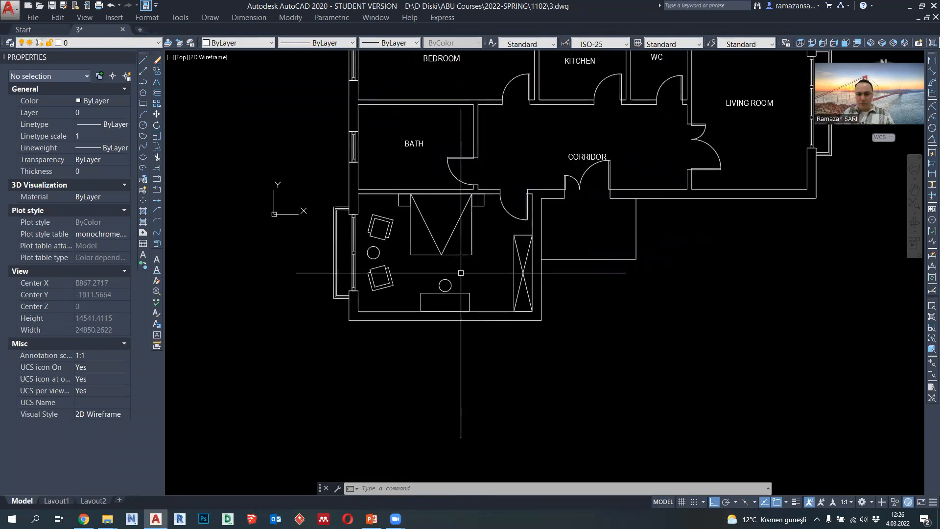
pyautogui.scroll(2, 523, 232)
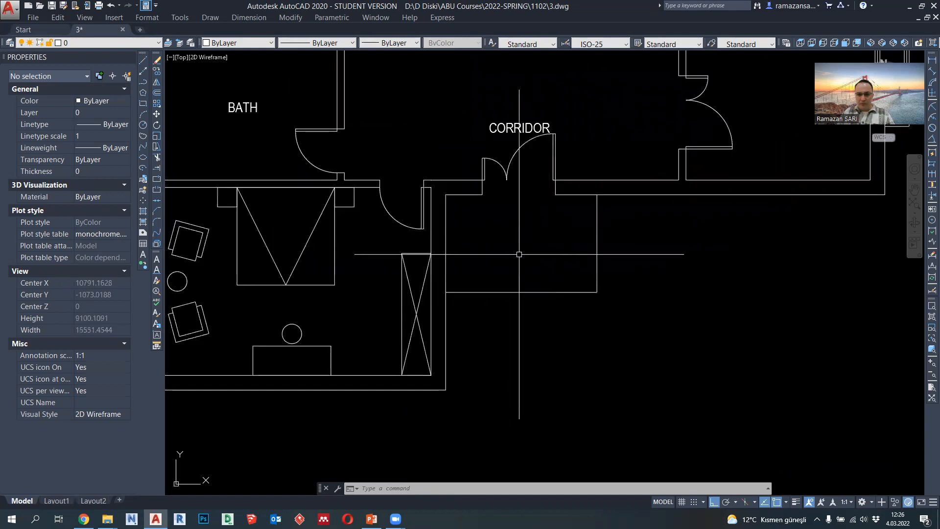
pyautogui.scroll(-2, 519, 255)
pyautogui.scroll(2, 517, 174)
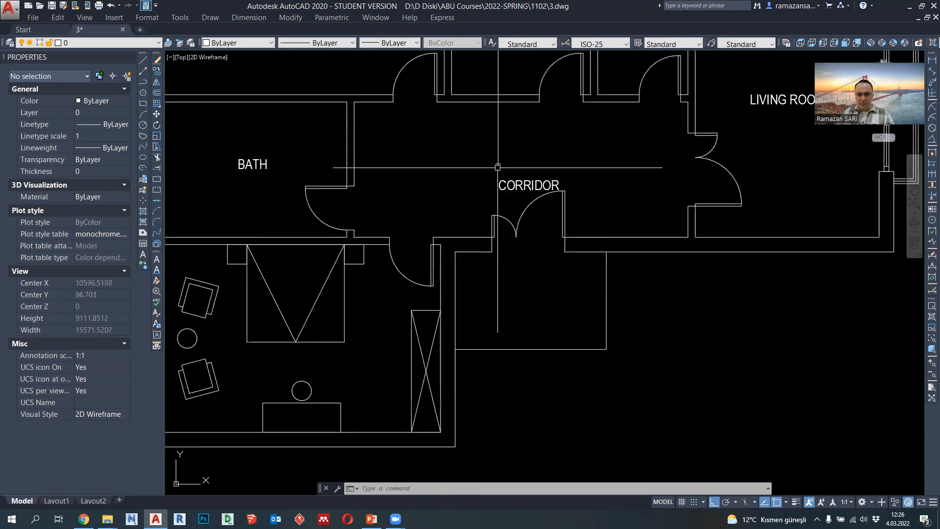
# - Draw a 1600 by 600 wardrobe outline as a polyline against the corridor's lower wall, left of the entrance door
pyautogui.click(143, 82)
pyautogui.moveTo(492, 179); pyautogui.dragTo(487, 216, button='middle')
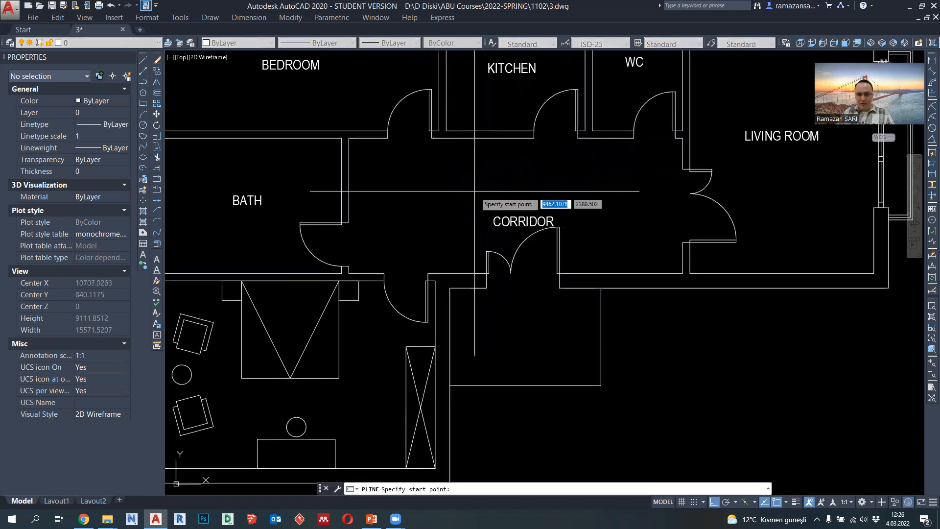
pyautogui.scroll(2, 487, 216)
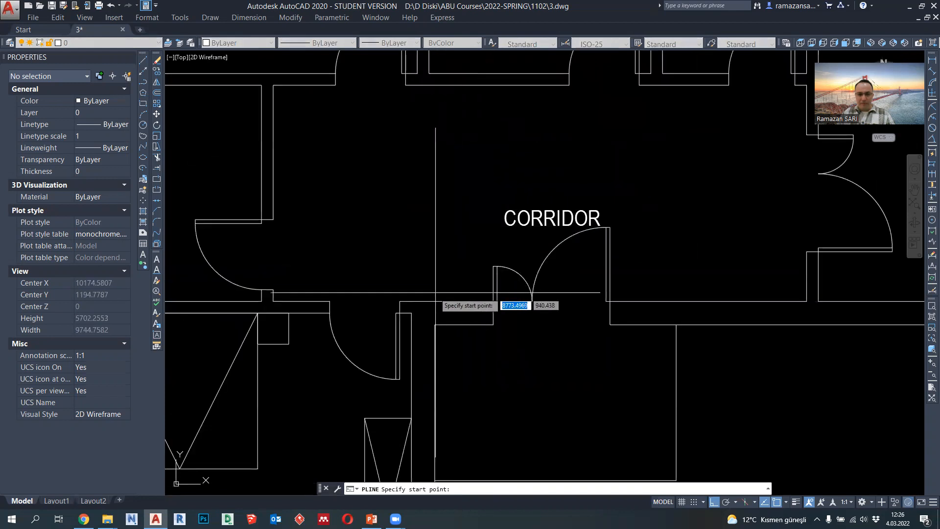
pyautogui.click(411, 301)
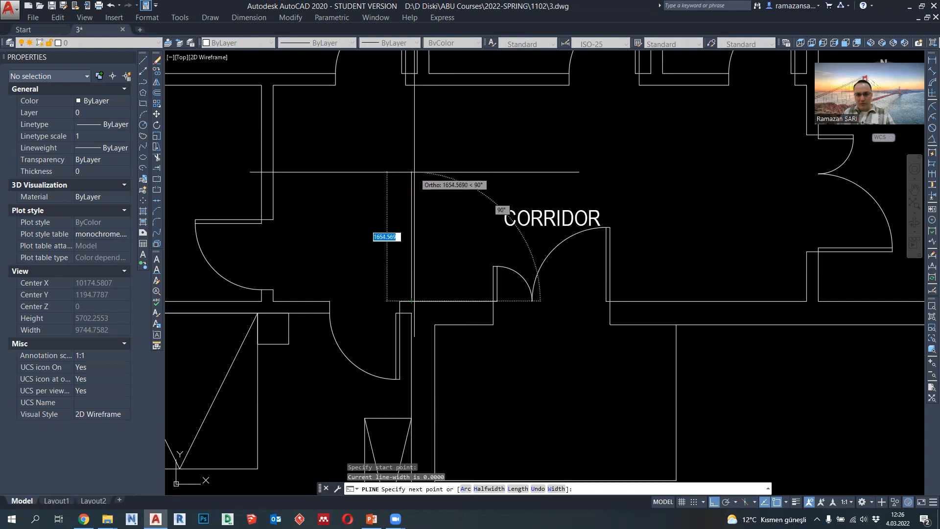
pyautogui.write('1600')
pyautogui.press('Return')
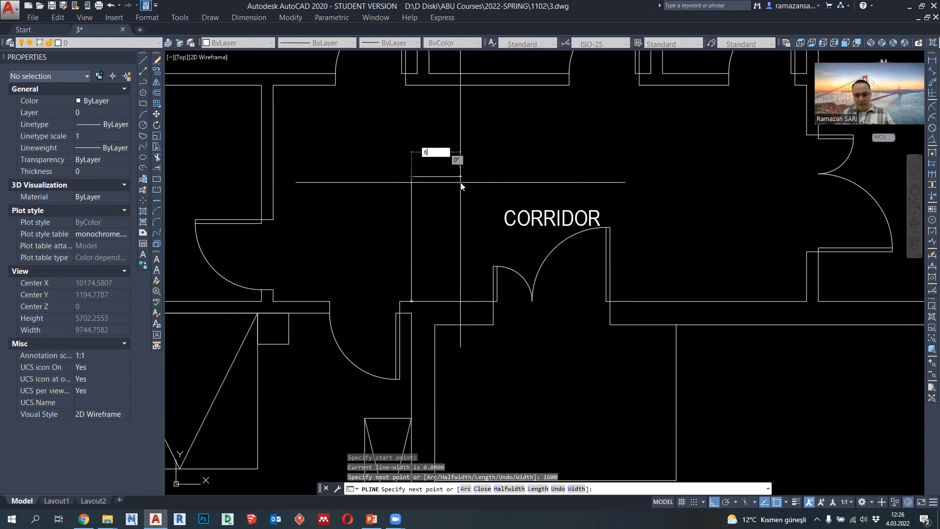
pyautogui.write('600')
pyautogui.press('Return')
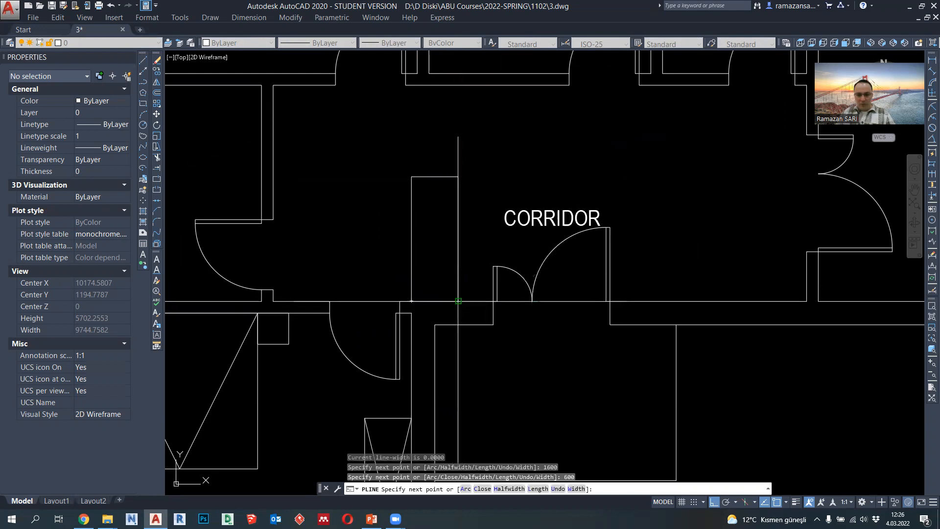
pyautogui.click(458, 301)
pyautogui.press('Escape')
pyautogui.scroll(-2, 458, 243)
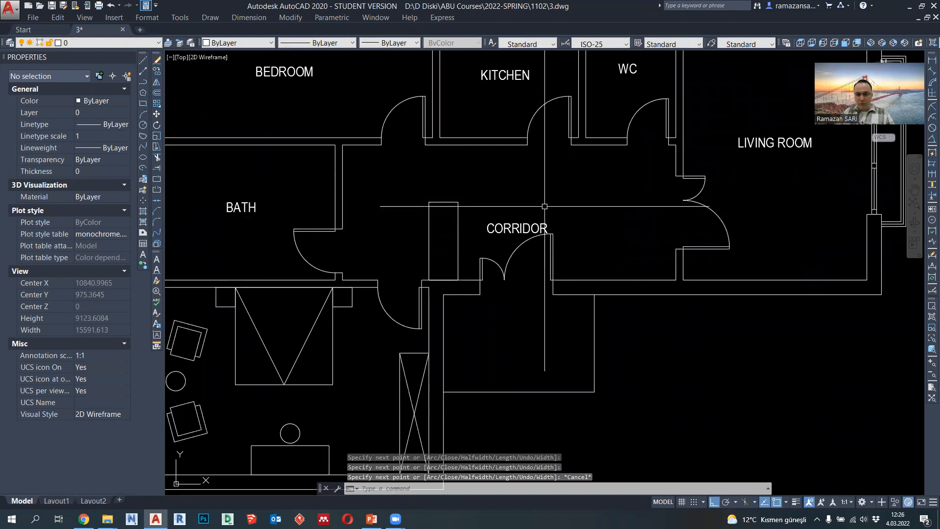
# - Draw two crossing diagonal polylines between the opposite corners of the corridor wardrobe
pyautogui.scroll(2, 472, 203)
pyautogui.write('pl')
pyautogui.press('Return')
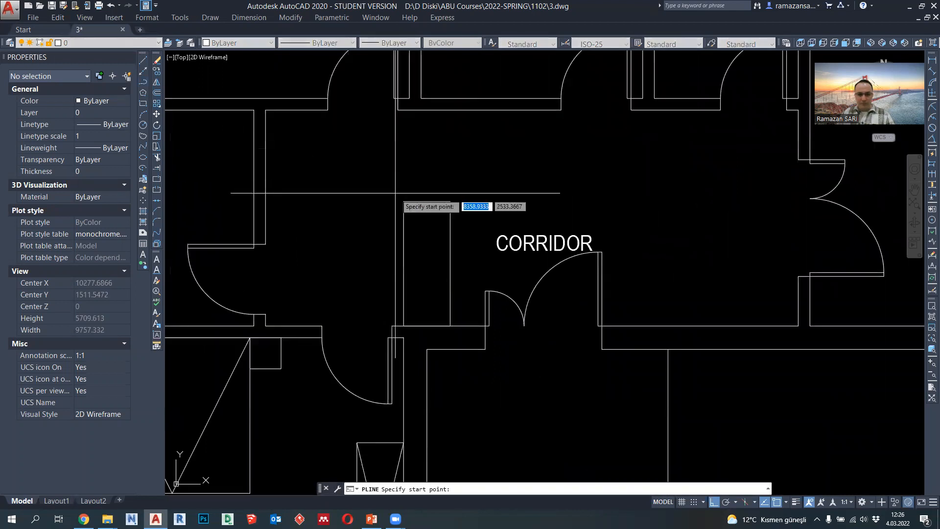
pyautogui.click(402, 201)
pyautogui.click(450, 325)
pyautogui.press('Return')
pyautogui.press('Return')
pyautogui.click(451, 201)
pyautogui.click(403, 325)
pyautogui.press('Return')
# - Set the lineweight of the corridor wardrobe's outline and both diagonals to 0.09 mm
pyautogui.click(472, 287)
pyautogui.click(379, 202)
pyautogui.click(390, 42)
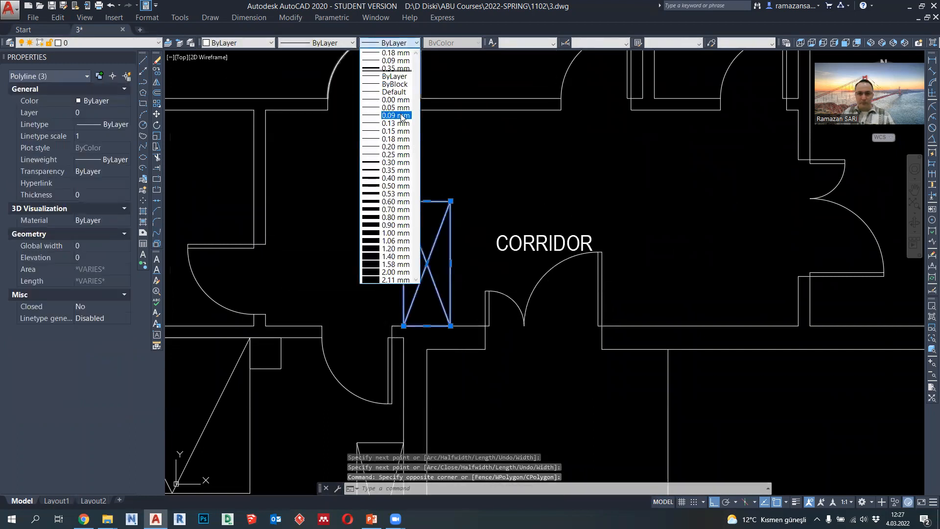
pyautogui.click(401, 117)
pyautogui.press('Escape')
# - Select the furnished bedroom's desk, stool and round table, and open their lineweight choices
pyautogui.scroll(-4, 446, 186)
pyautogui.click(423, 319)
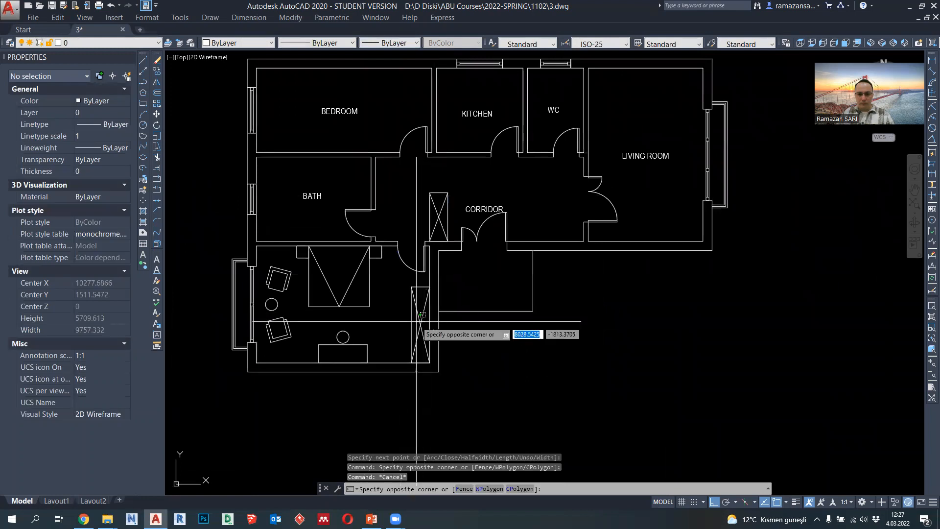
pyautogui.click(415, 338)
pyautogui.press('Escape')
pyautogui.click(367, 350)
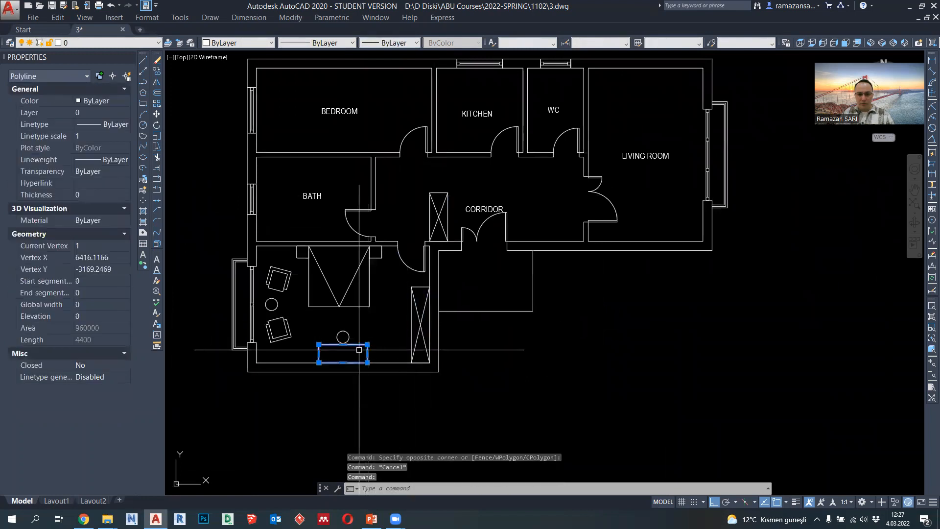
pyautogui.click(343, 337)
pyautogui.click(277, 304)
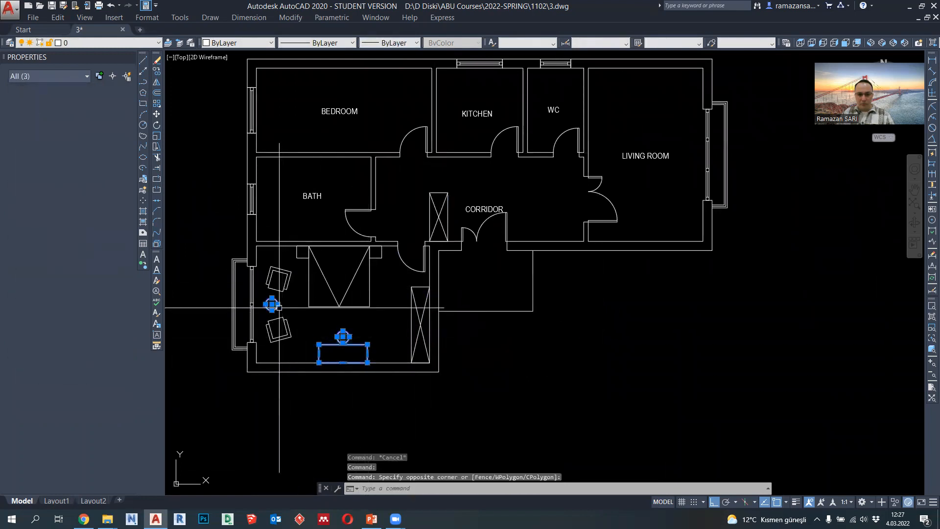
pyautogui.click(392, 43)
pyautogui.press('Escape')
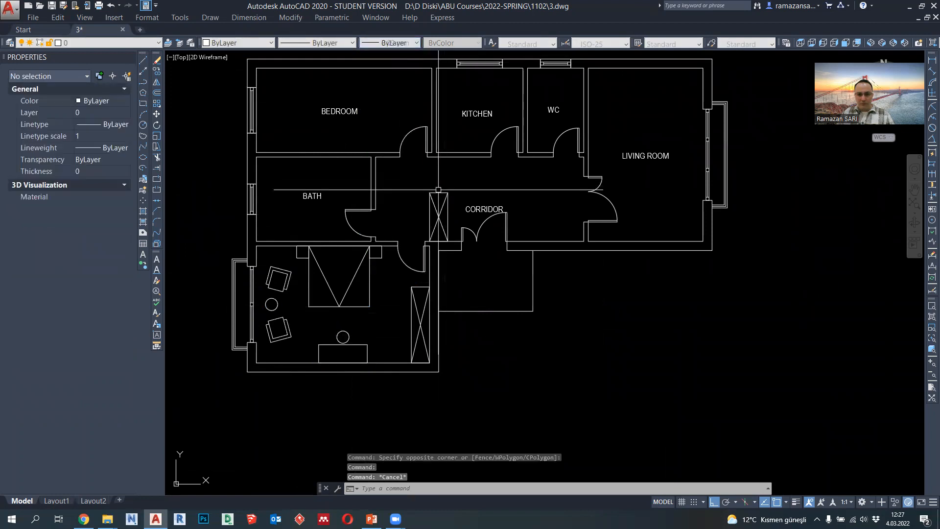
# - Mirror the corridor's double entrance door across a vertical line through the middle of its opening, erasing the source
pyautogui.scroll(2, 254, 170)
pyautogui.moveTo(544, 203); pyautogui.dragTo(463, 213, button='middle')
pyautogui.moveTo(564, 216); pyautogui.dragTo(487, 216, button='middle')
pyautogui.moveTo(551, 240)
pyautogui.mouseDown(button='middle')
pyautogui.moveTo(529, 242)
pyautogui.moveTo(542, 230)
pyautogui.mouseUp(button='middle')
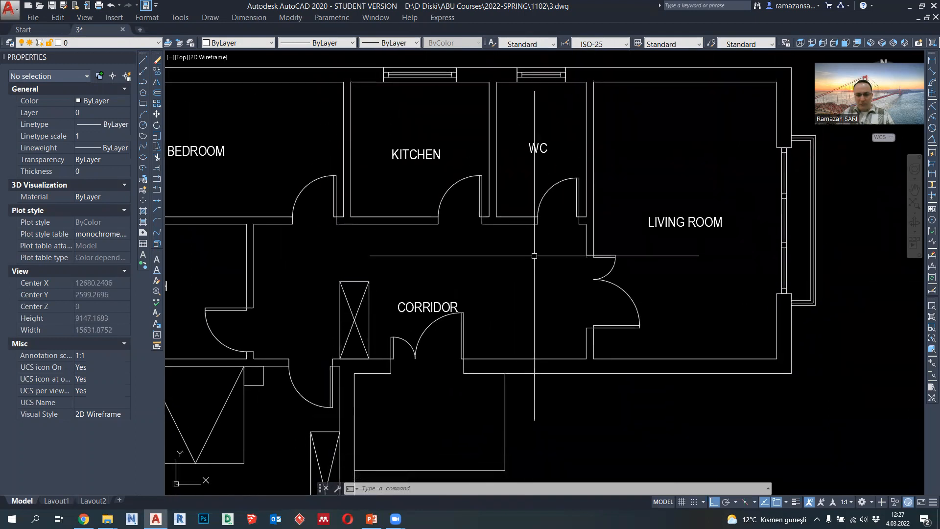
pyautogui.scroll(-4, 553, 271)
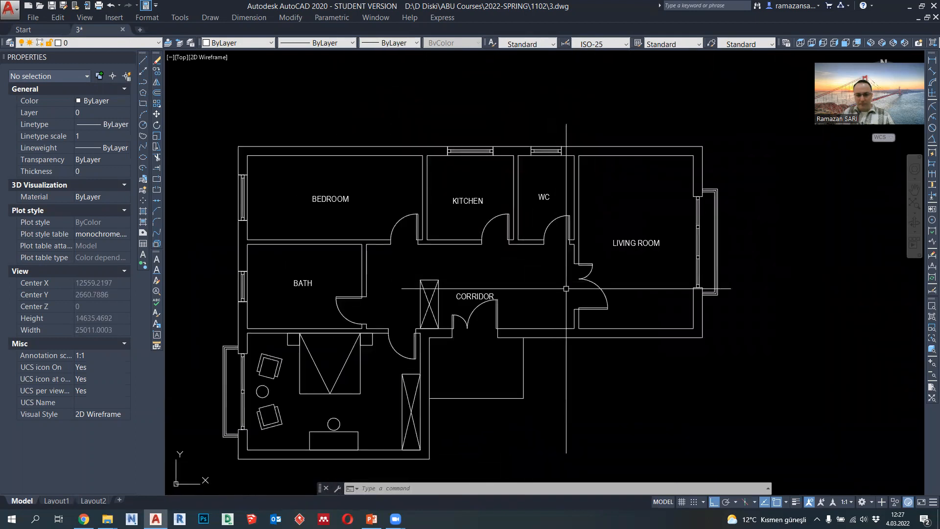
pyautogui.scroll(3, 481, 324)
pyautogui.click(482, 324)
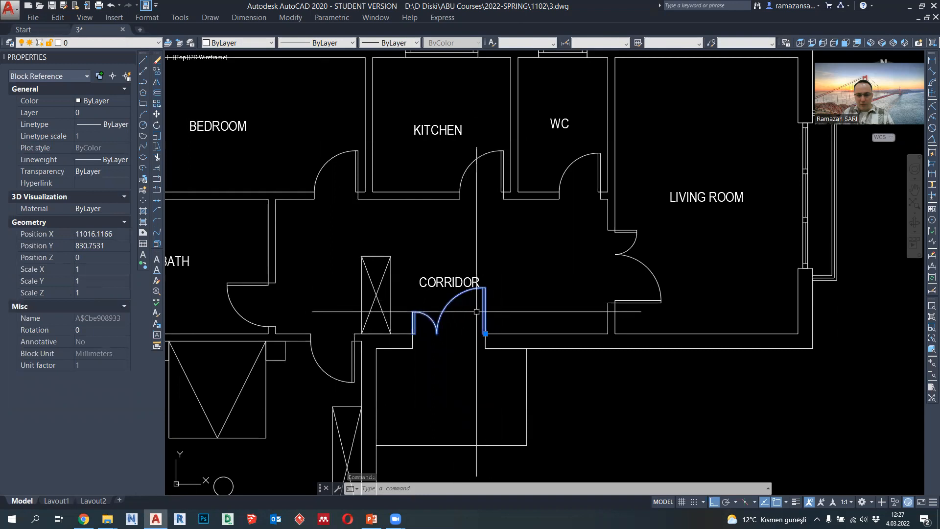
pyautogui.click(157, 84)
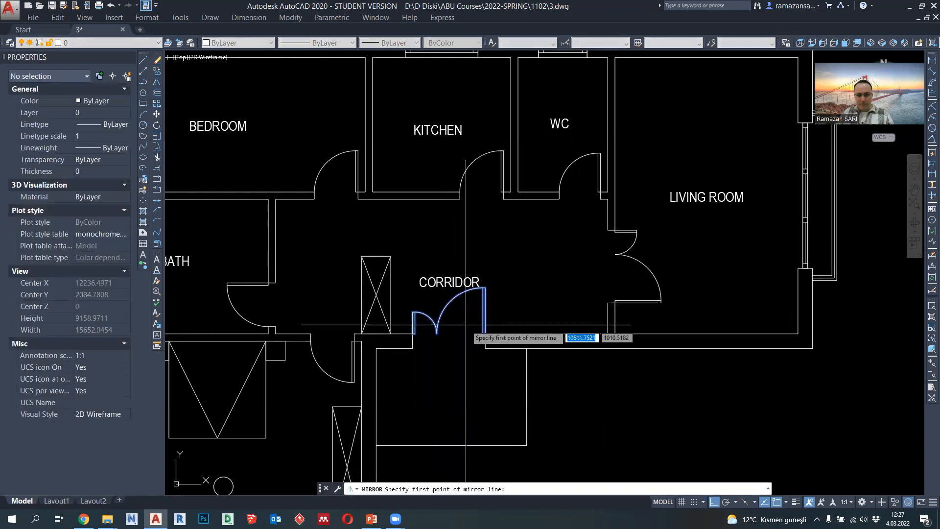
pyautogui.click(447, 348)
pyautogui.click(448, 367)
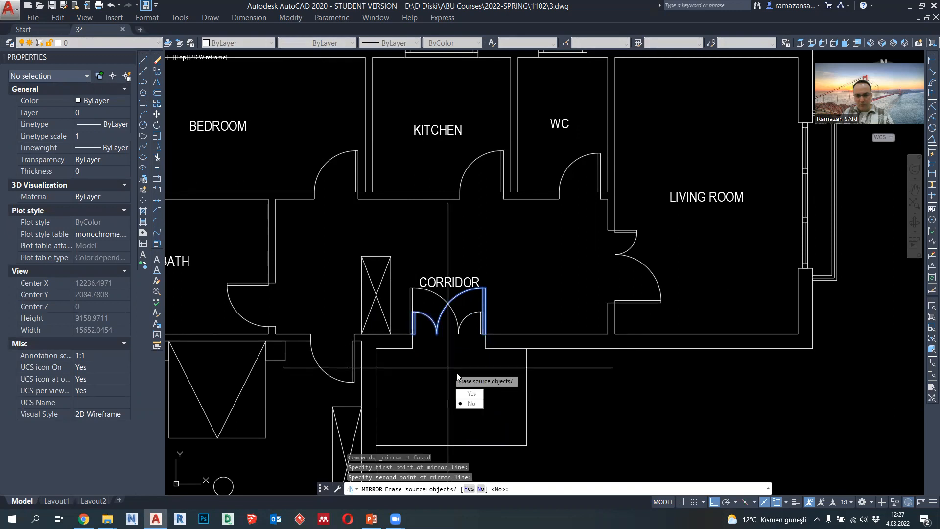
pyautogui.click(471, 393)
# - Move the mirrored entrance door by its base point onto the wall corner at the opening's left side
pyautogui.scroll(2, 476, 336)
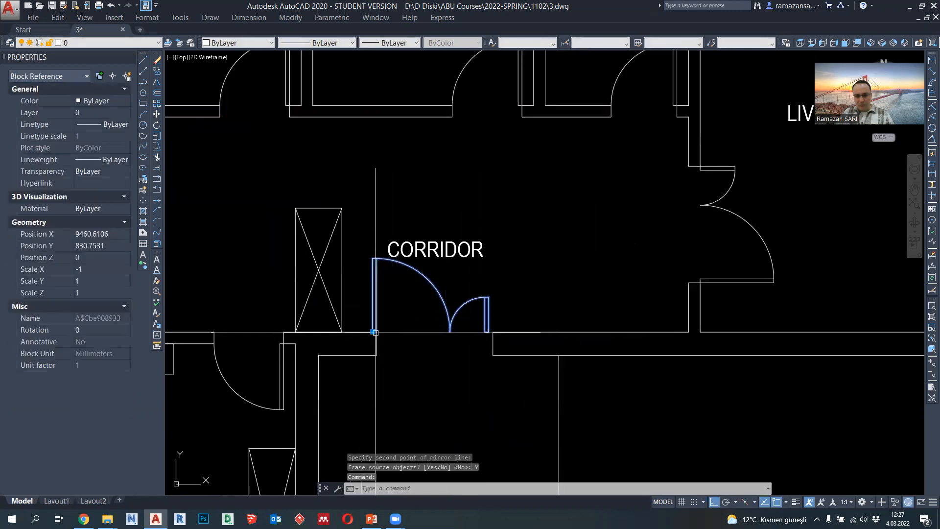
pyautogui.click(375, 332)
pyautogui.scroll(6, 379, 325)
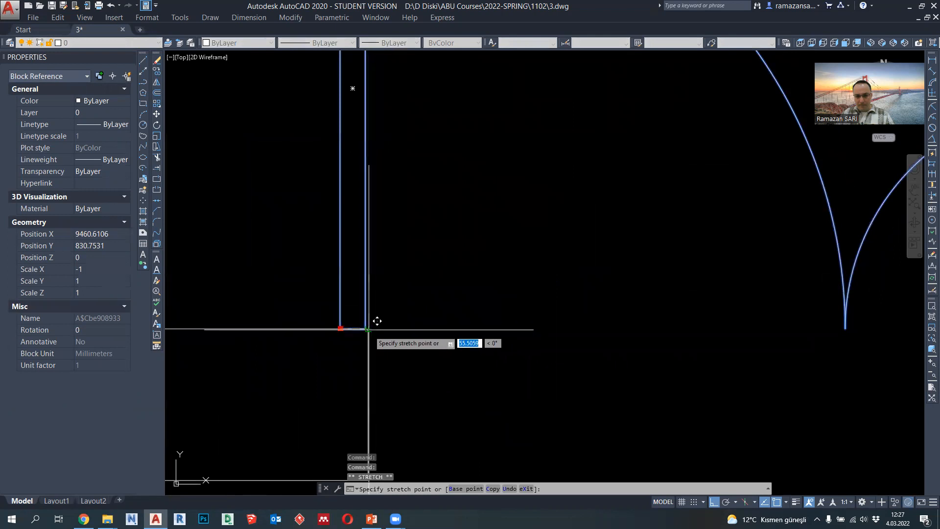
pyautogui.press('Escape')
pyautogui.scroll(-6, 384, 325)
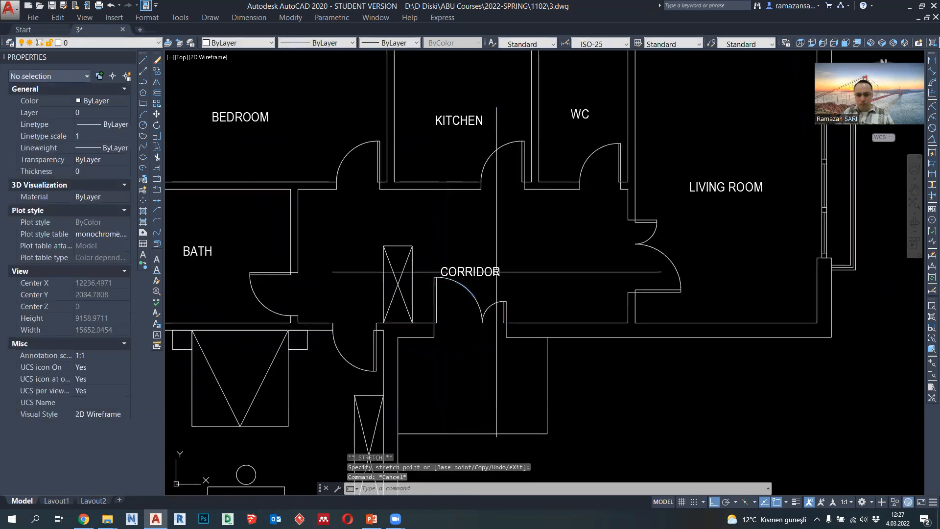
# - Start a new polyline for the living room
pyautogui.moveTo(496, 271); pyautogui.dragTo(502, 284, button='middle')
pyautogui.moveTo(552, 301); pyautogui.dragTo(420, 301, button='middle')
pyautogui.scroll(-4, 485, 215)
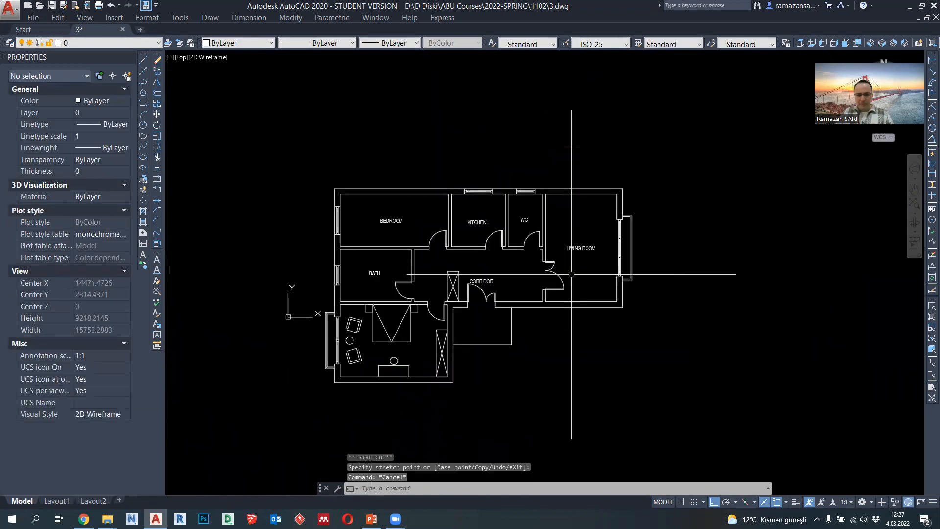
pyautogui.scroll(4, 485, 215)
pyautogui.scroll(-4, 485, 216)
pyautogui.scroll(4, 556, 260)
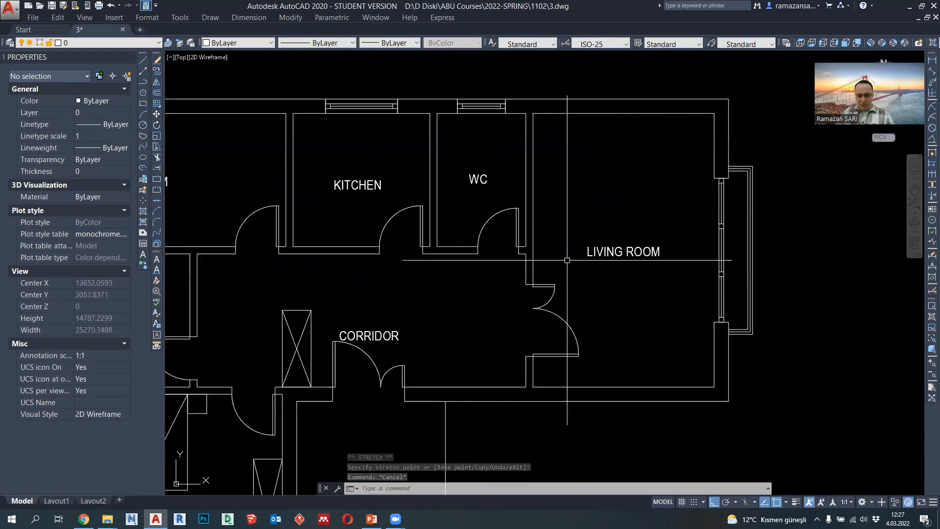
pyautogui.click(143, 82)
pyautogui.scroll(-4, 645, 211)
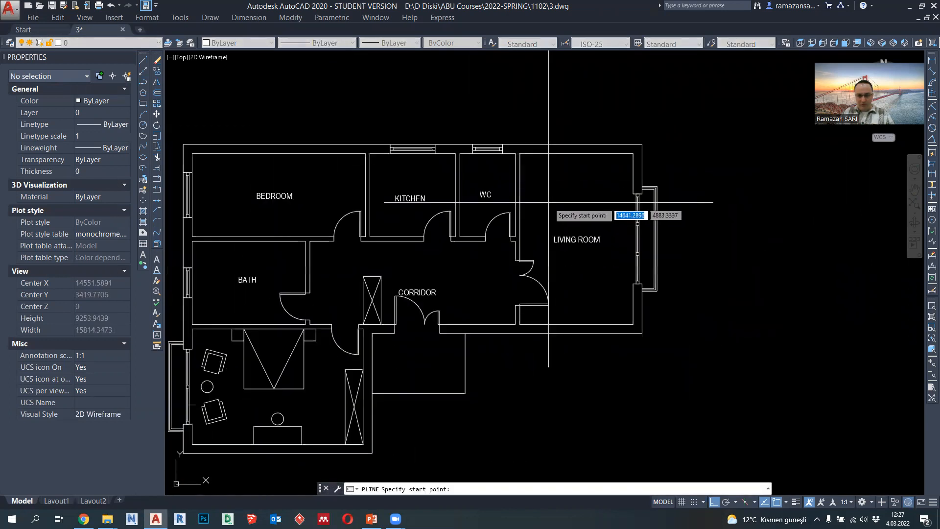
pyautogui.scroll(4, 578, 211)
pyautogui.scroll(-4, 578, 211)
pyautogui.scroll(4, 520, 186)
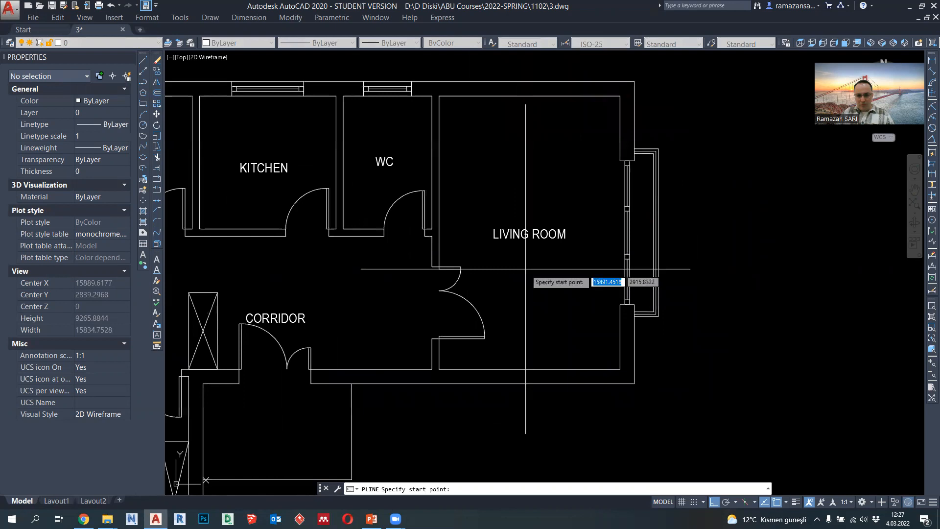
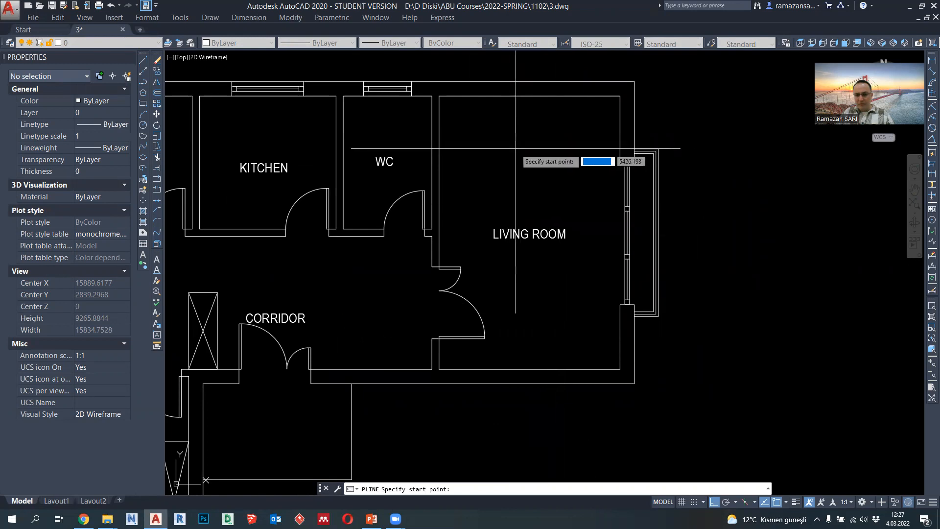
# - Draw a rectangular table 1400 wide and 800 deep as a polyline in the lower part of the living room
pyautogui.scroll(2, 490, 301)
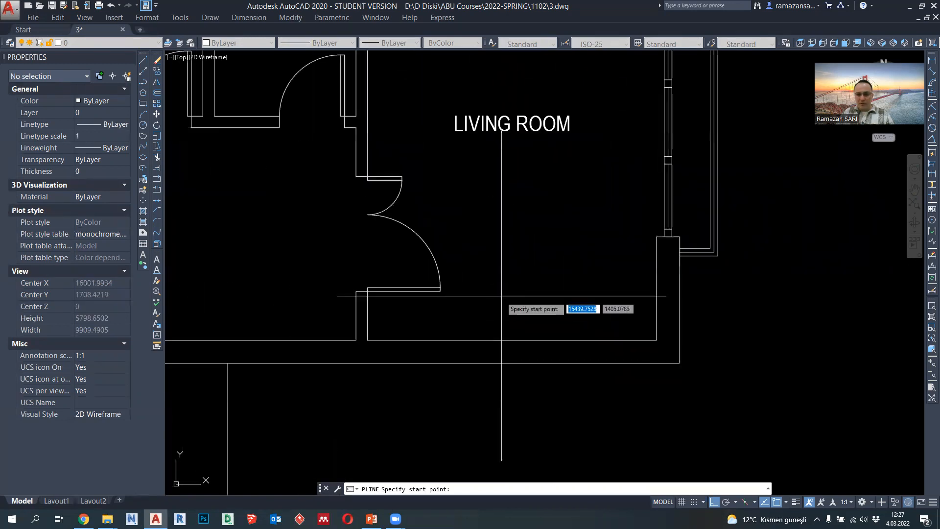
pyautogui.click(476, 305)
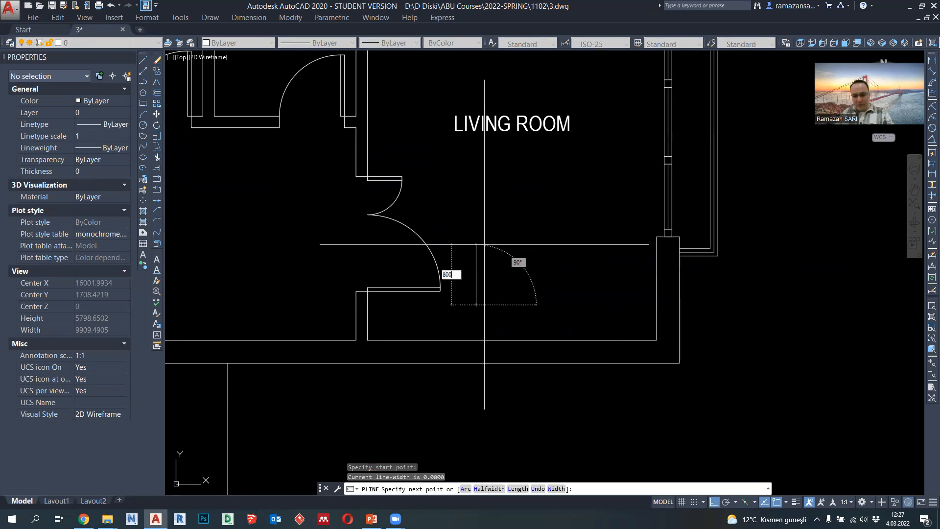
pyautogui.press('Return')
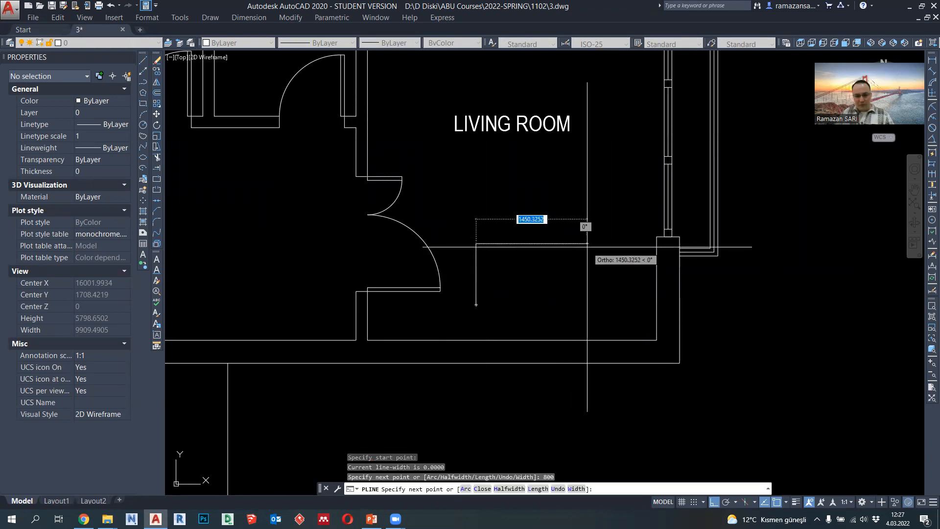
pyautogui.write('1400')
pyautogui.press('Return')
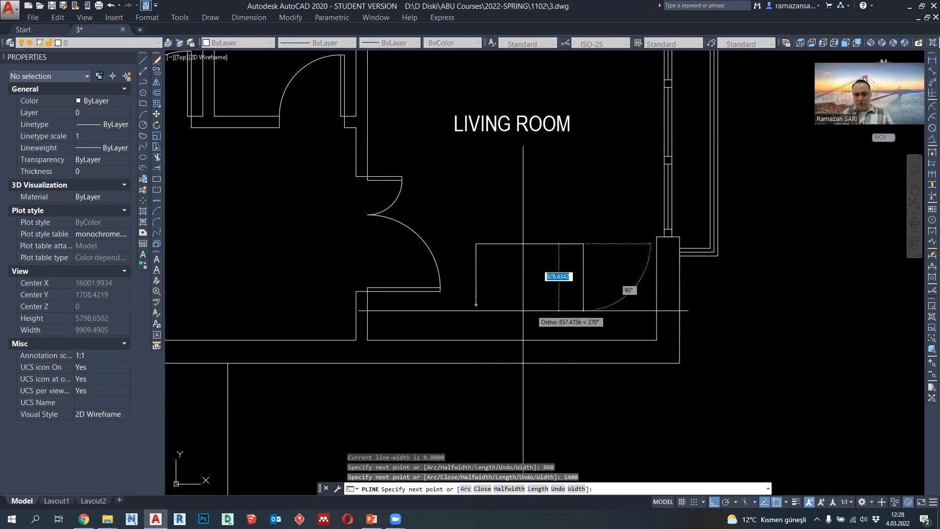
pyautogui.click(541, 308)
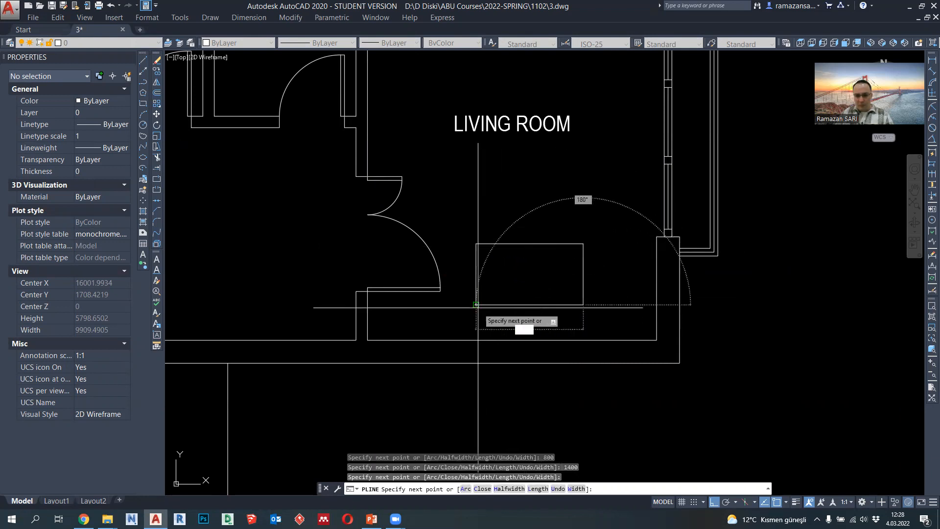
pyautogui.click(476, 305)
pyautogui.press('Escape')
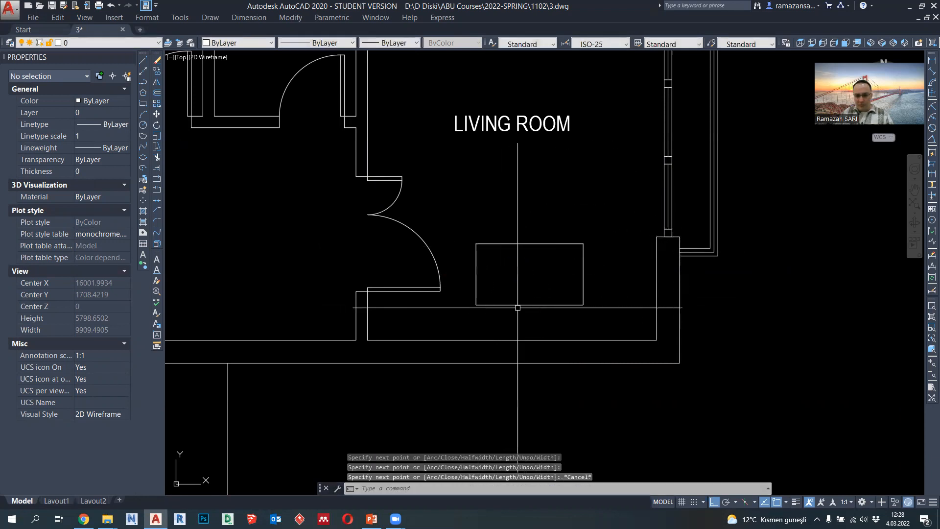
# - Draw a 500 by 500 square chair seat as a polyline just above the living room table
pyautogui.click(144, 88)
pyautogui.scroll(5, 489, 235)
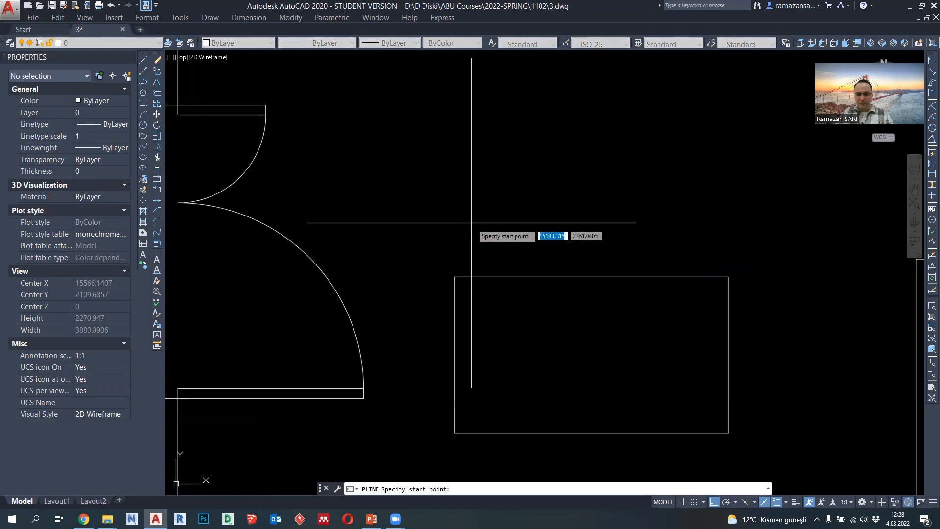
pyautogui.click(476, 193)
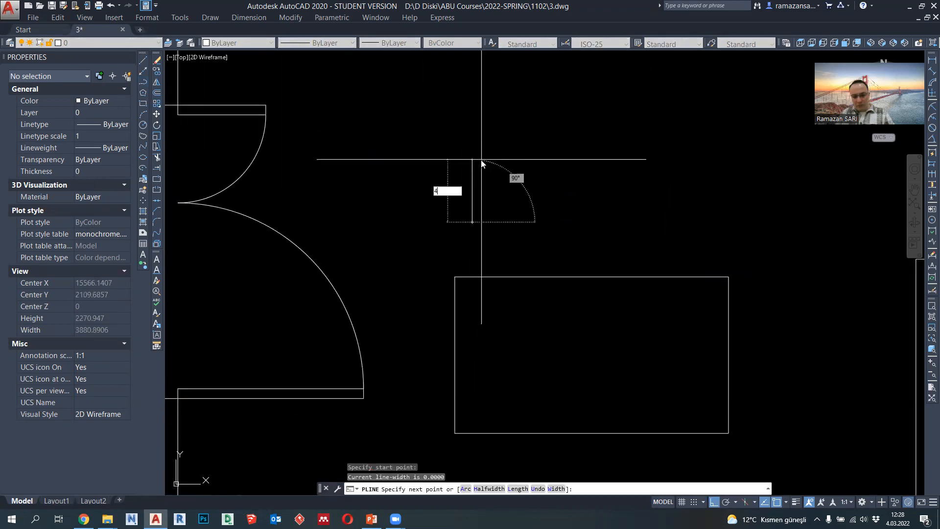
pyautogui.write('500')
pyautogui.press('Return')
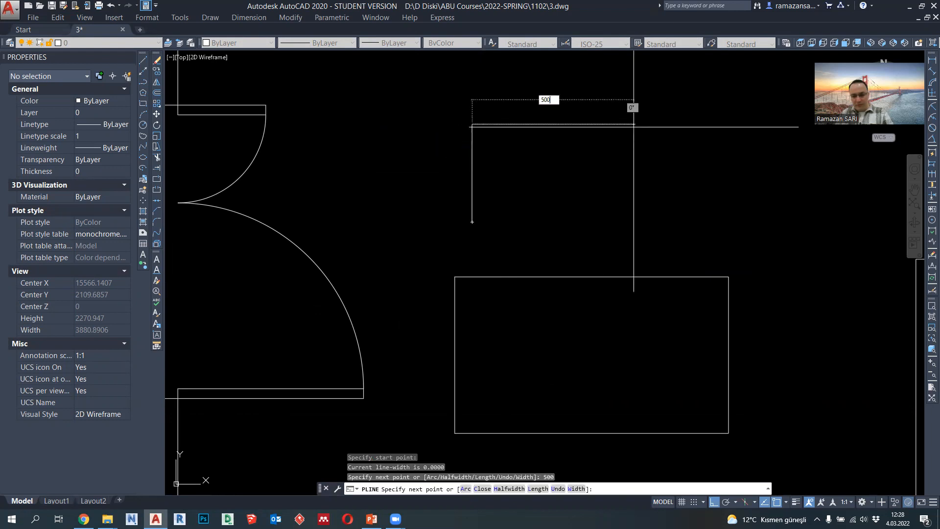
pyautogui.write('500')
pyautogui.press('Return')
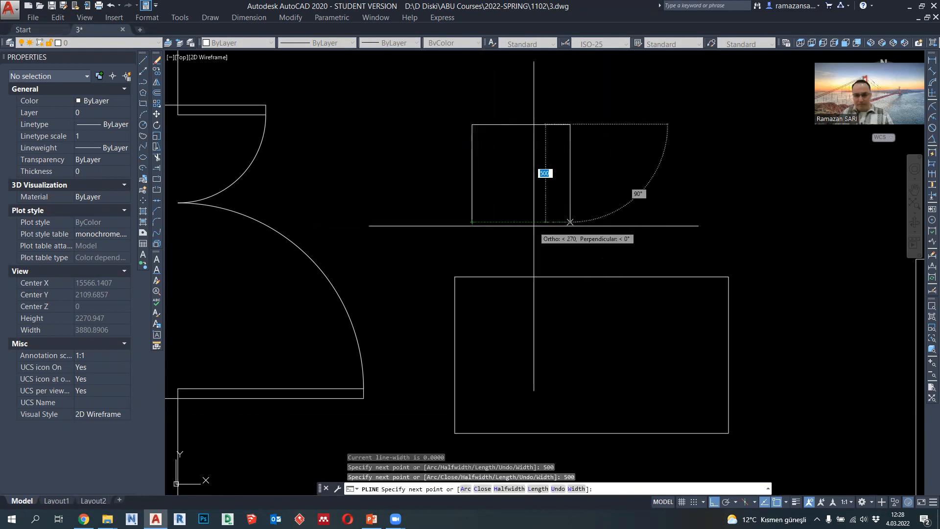
pyautogui.click(534, 226)
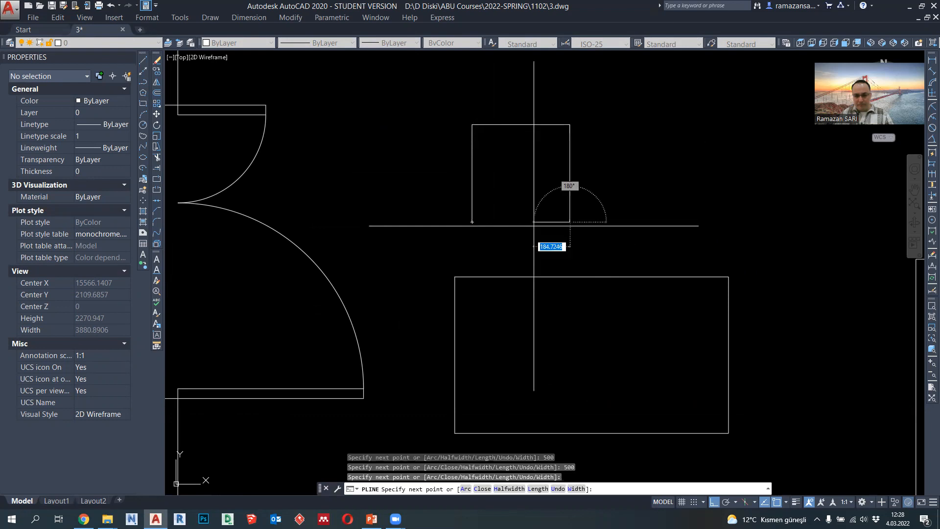
pyautogui.click(474, 225)
pyautogui.press('Escape')
# - Draw a 100 deep backrest as a polyline along the full upper edge of the chair seat
pyautogui.click(143, 82)
pyautogui.click(473, 124)
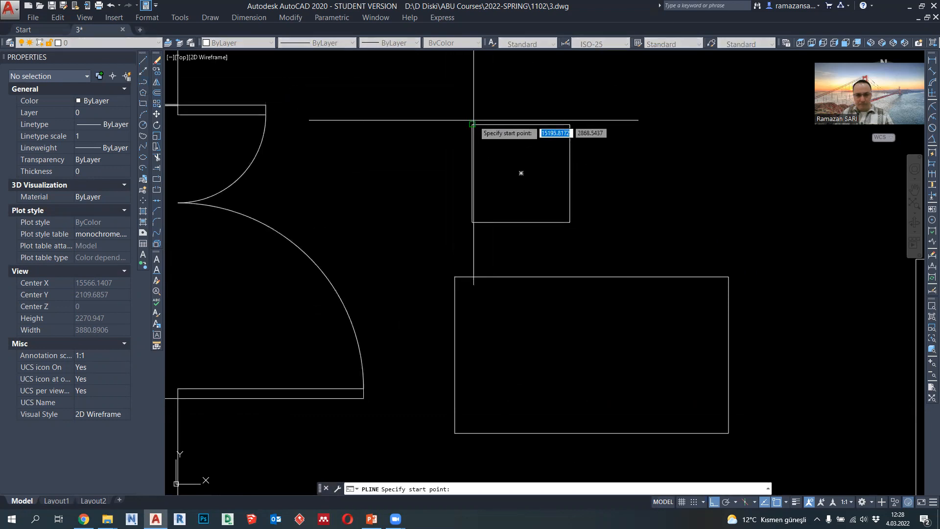
pyautogui.write('100')
pyautogui.press('Return')
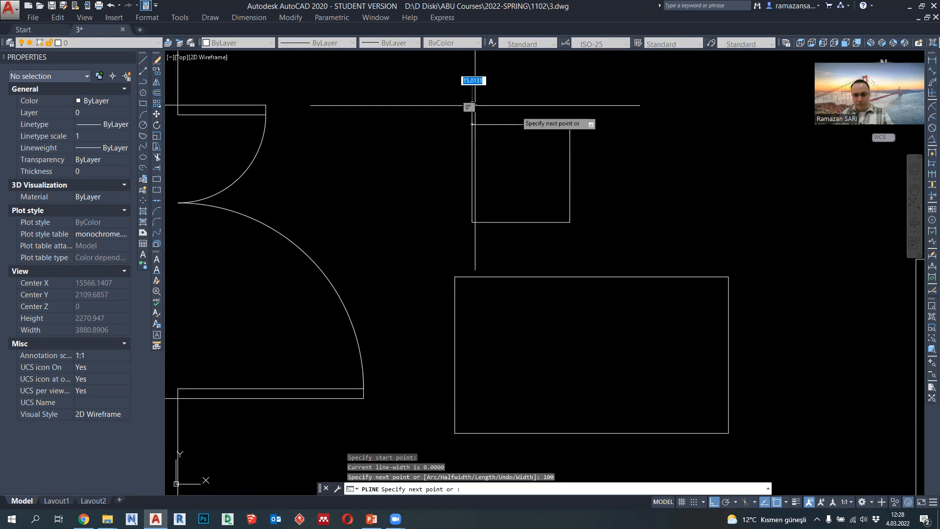
pyautogui.click(571, 123)
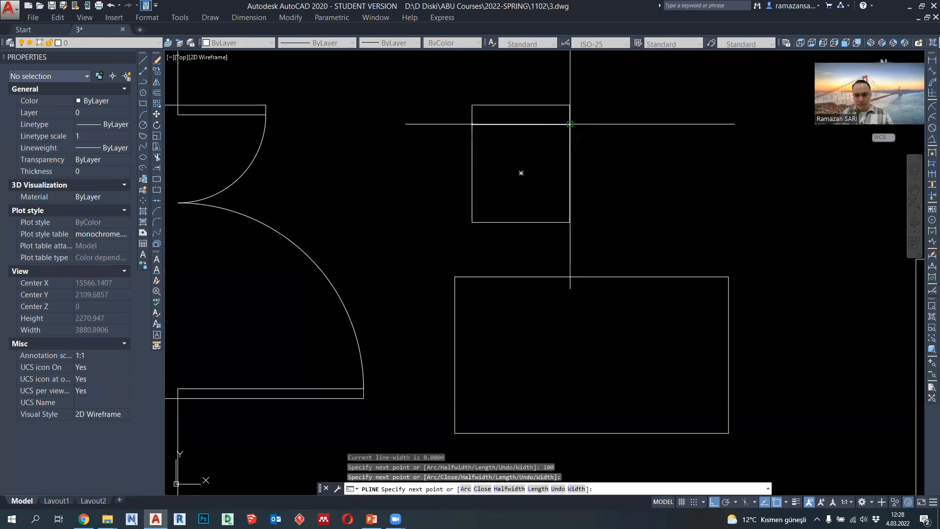
pyautogui.click(570, 124)
pyautogui.click(473, 125)
pyautogui.press('Escape')
# - Set the lineweight of the chair's two polylines and of the table to 0.09 mm
pyautogui.scroll(-2, 539, 134)
pyautogui.moveTo(564, 152); pyautogui.dragTo(549, 177, button='middle')
pyautogui.scroll(1, 545, 177)
pyautogui.click(545, 177)
pyautogui.click(470, 117)
pyautogui.click(392, 42)
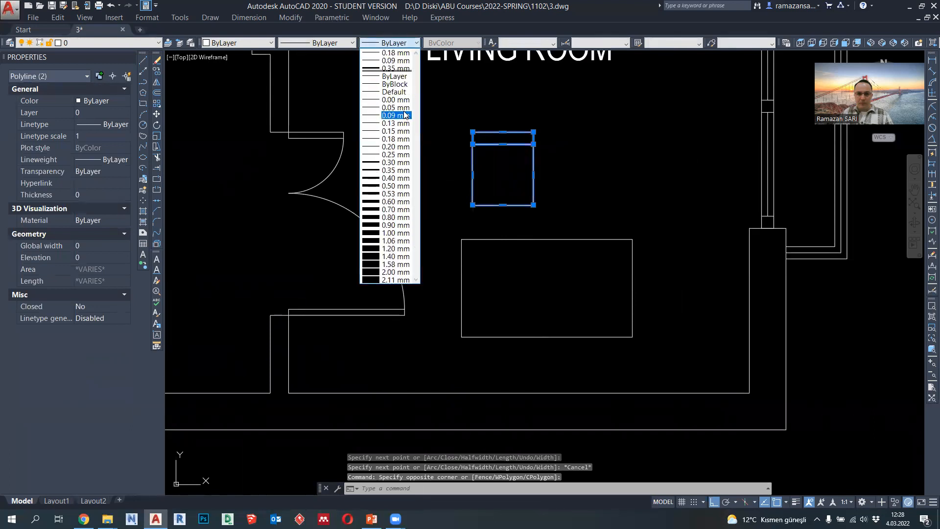
pyautogui.press('Escape')
pyautogui.click(483, 240)
pyautogui.click(392, 43)
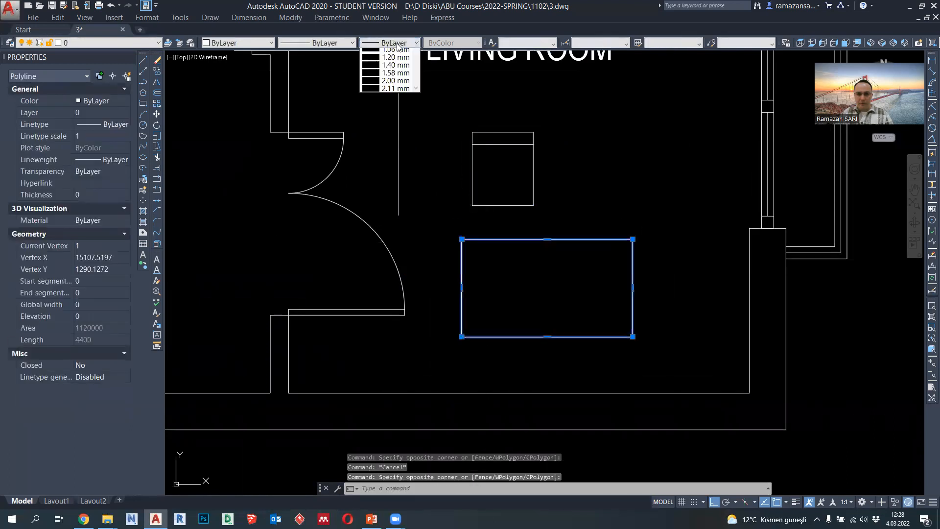
pyautogui.click(406, 116)
pyautogui.press('Escape')
# - Move the chair by its lower edge's midpoint onto the midpoint of the table's upper edge
pyautogui.click(534, 218)
pyautogui.click(441, 99)
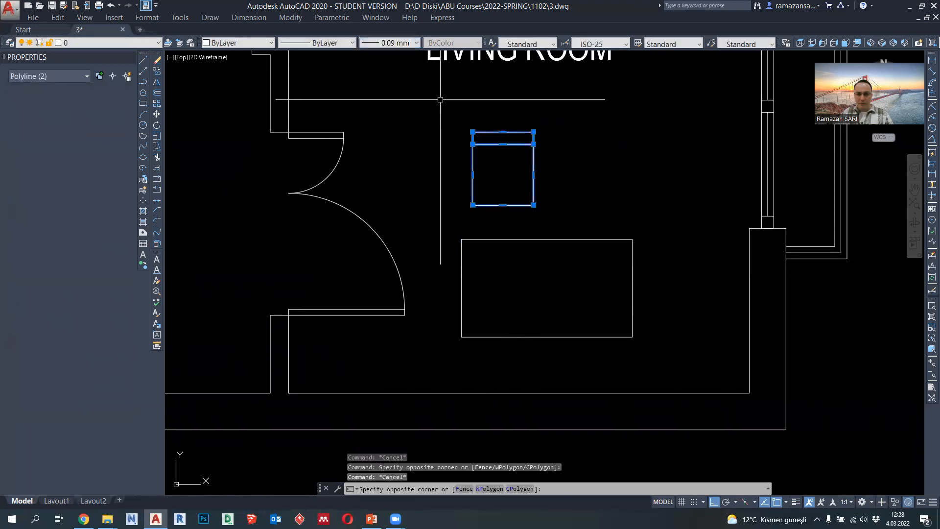
pyautogui.click(157, 115)
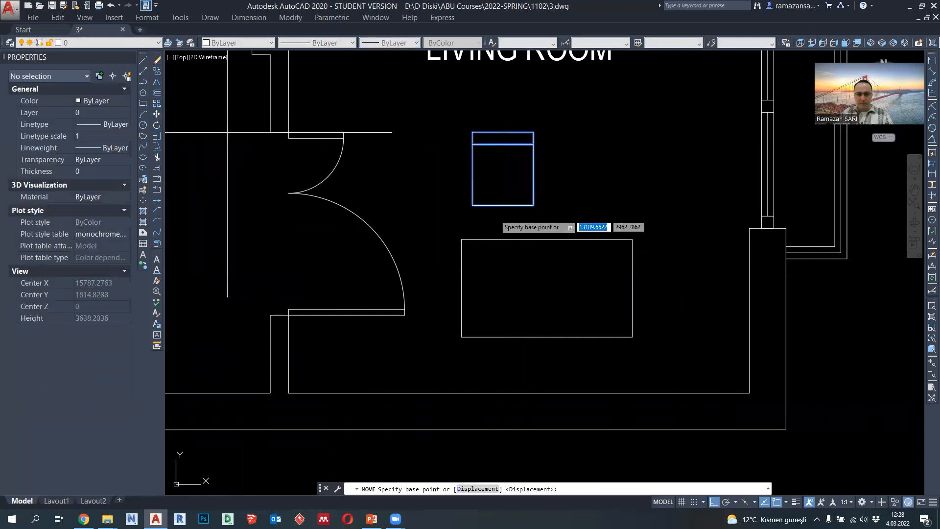
pyautogui.click(503, 206)
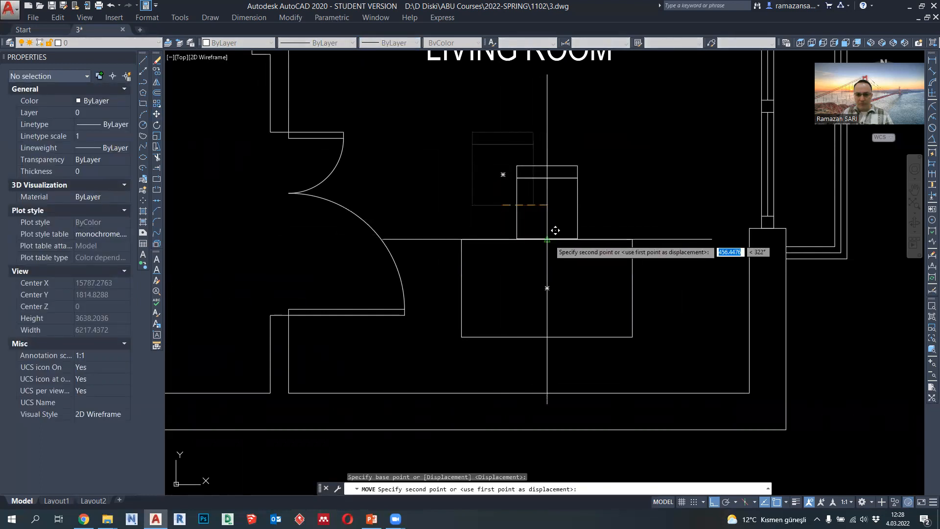
pyautogui.click(547, 239)
# - Move the chair 100 straight up, away from the table's edge
pyautogui.click(583, 210)
pyautogui.click(513, 142)
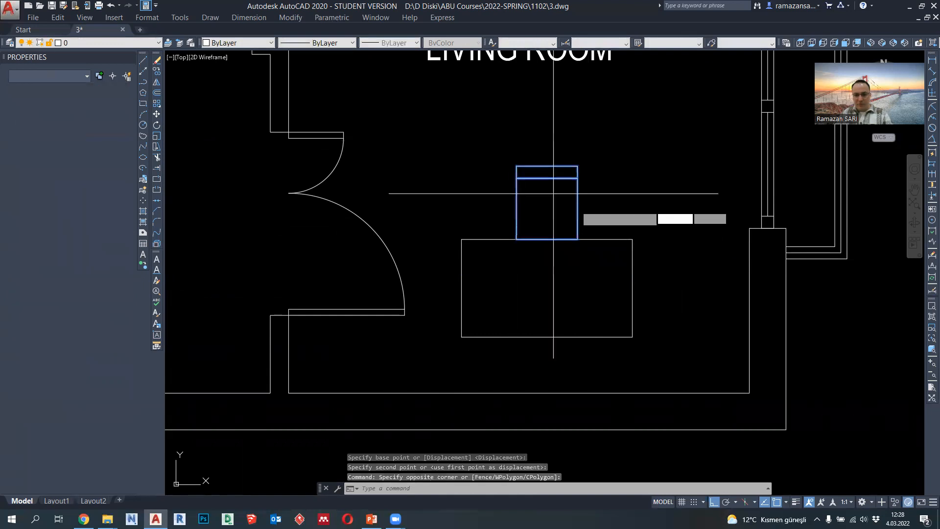
pyautogui.write('m')
pyautogui.press('Return')
pyautogui.click(610, 224)
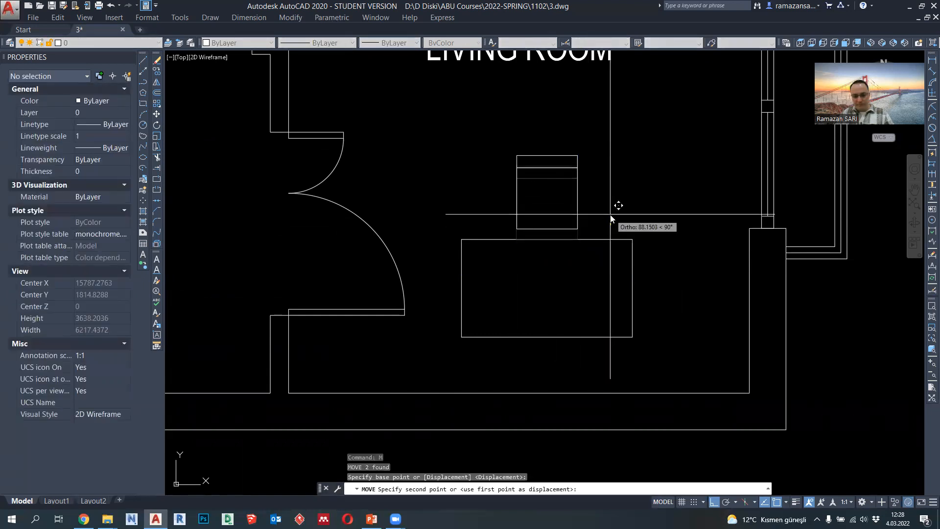
pyautogui.press('Return')
# - Move the chair 300 horizontally to the left along the table
pyautogui.click(536, 153)
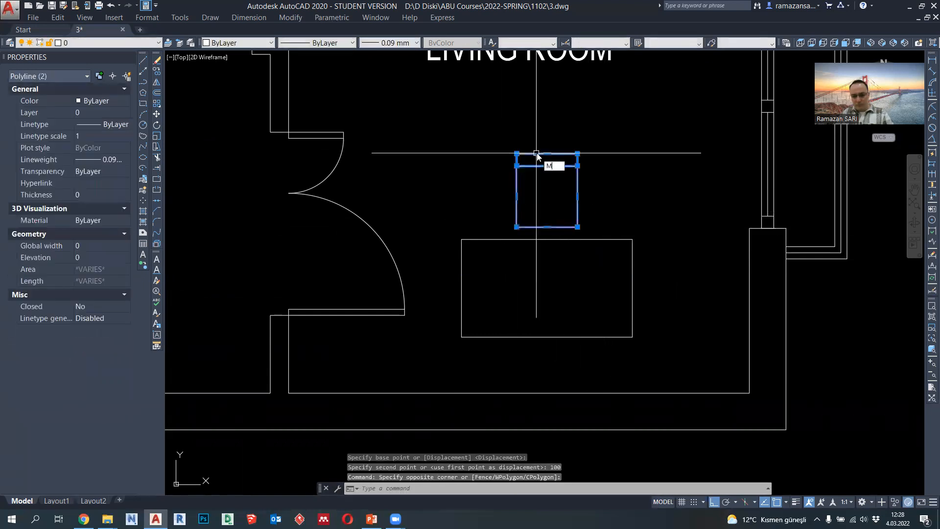
pyautogui.press('Return')
pyautogui.click(627, 183)
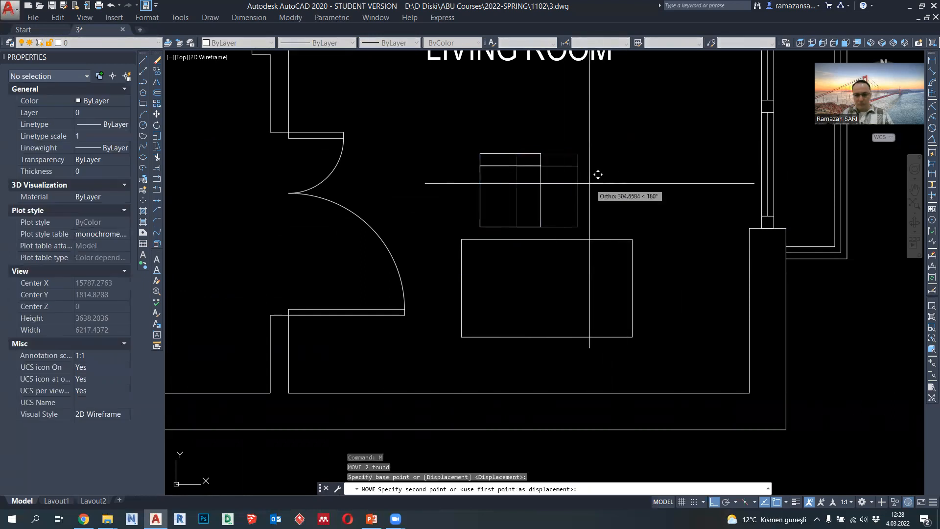
pyautogui.write('30')
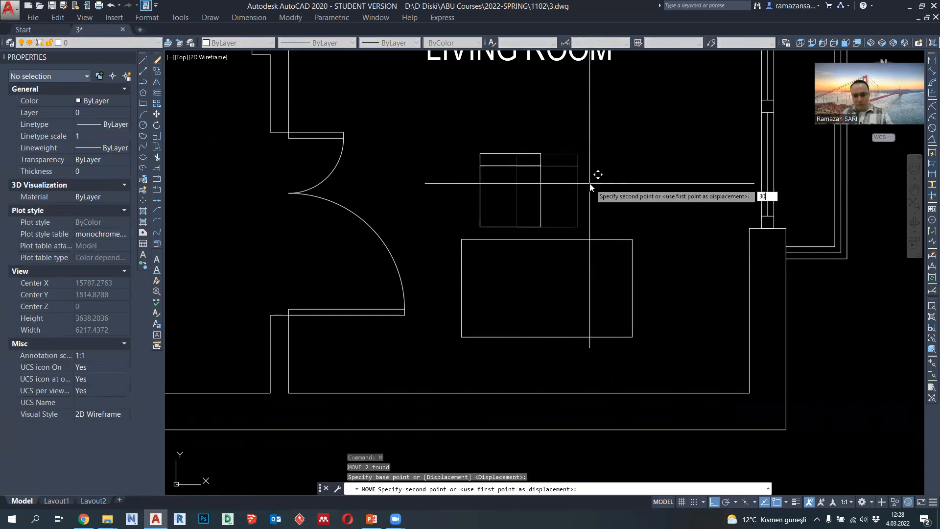
pyautogui.write('0')
pyautogui.press('Return')
# - Mirror the chair across the table's vertical centreline, keeping the original
pyautogui.click(563, 203)
pyautogui.click(479, 125)
pyautogui.click(158, 82)
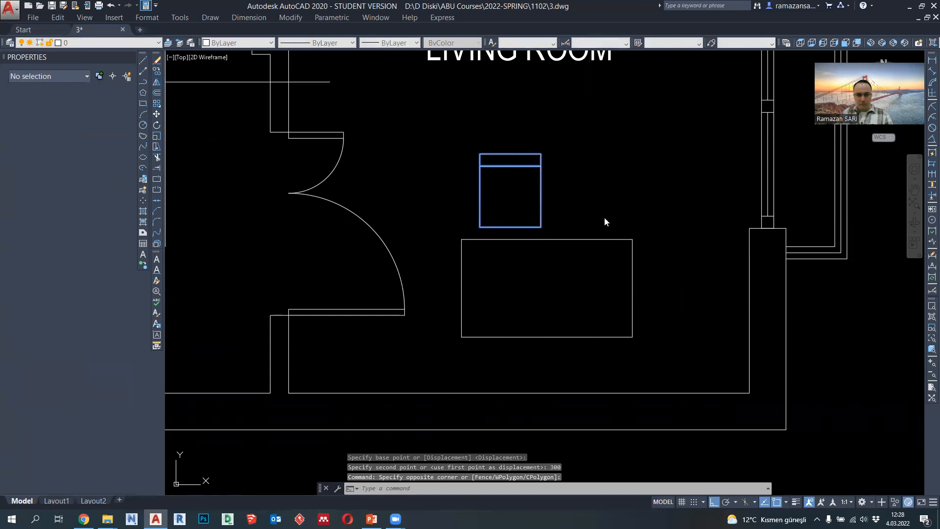
pyautogui.click(547, 288)
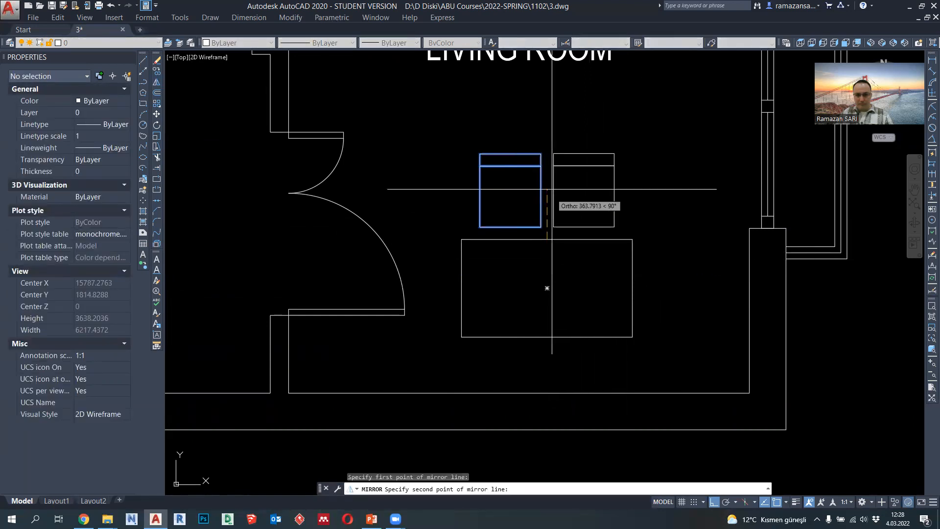
pyautogui.click(551, 140)
pyautogui.press('Return')
# - Stretch the living room table's right edge 600 to the right
pyautogui.scroll(-3, 583, 240)
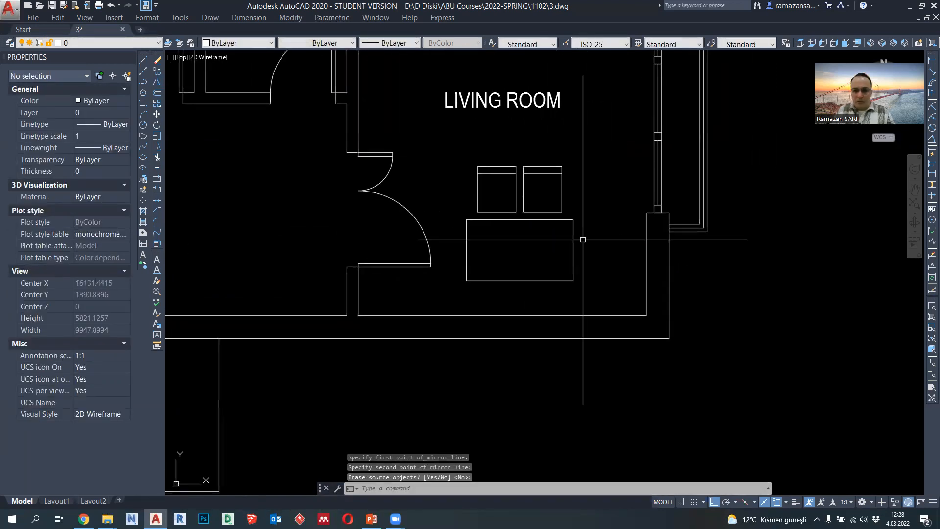
pyautogui.scroll(-2, 596, 258)
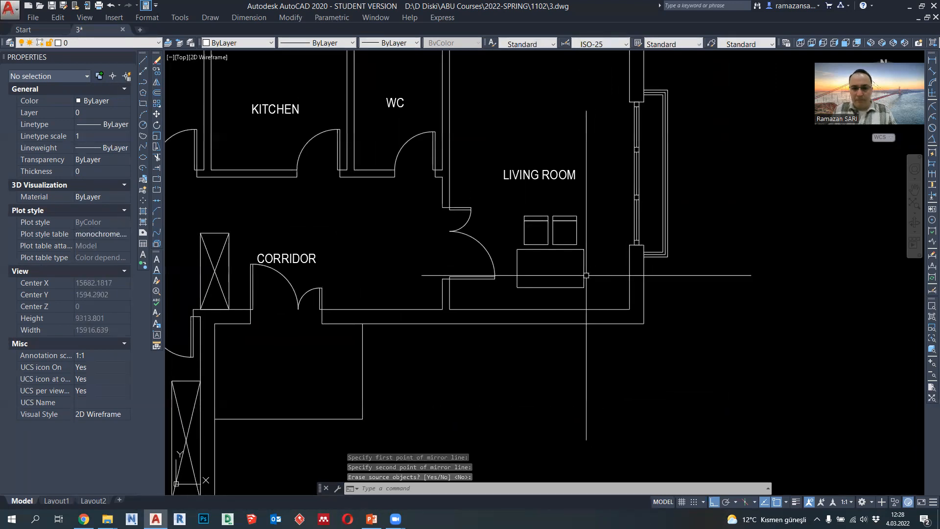
pyautogui.click(585, 275)
pyautogui.scroll(2, 587, 264)
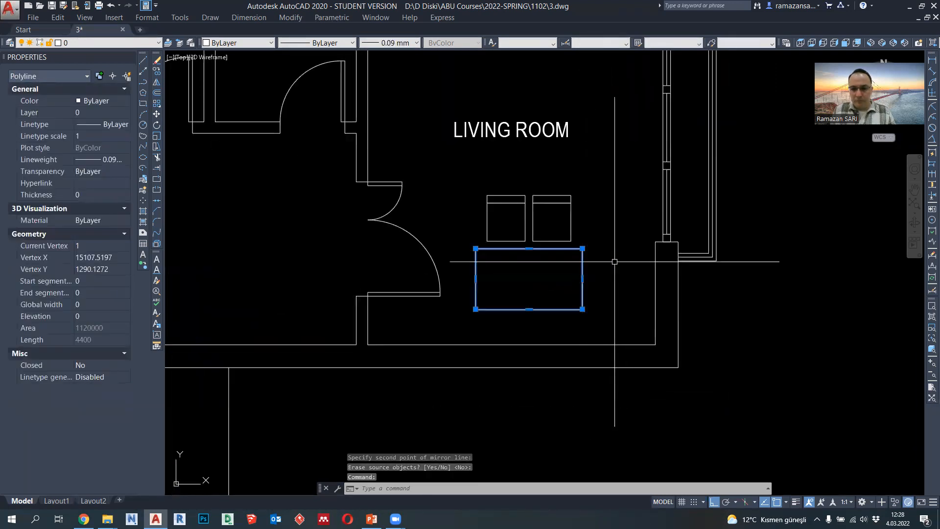
pyautogui.scroll(-3, 585, 279)
pyautogui.scroll(3, 596, 279)
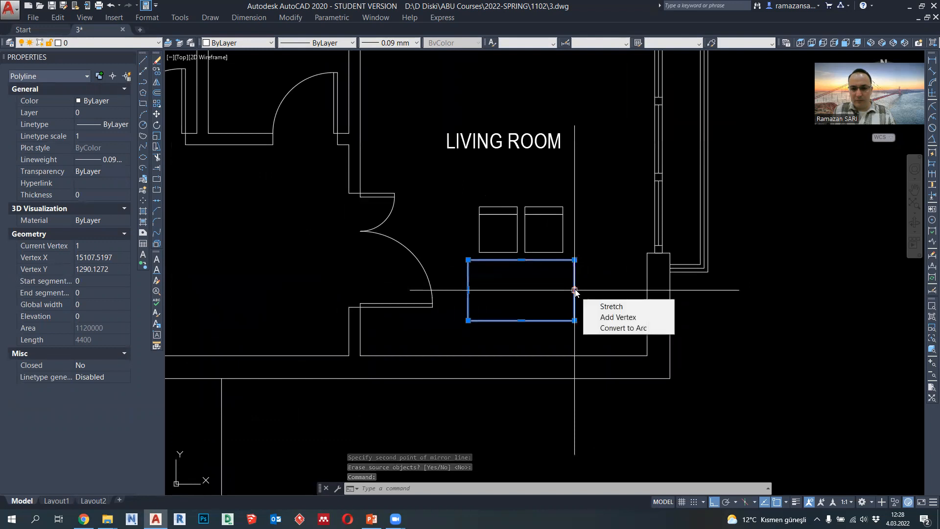
pyautogui.click(575, 290)
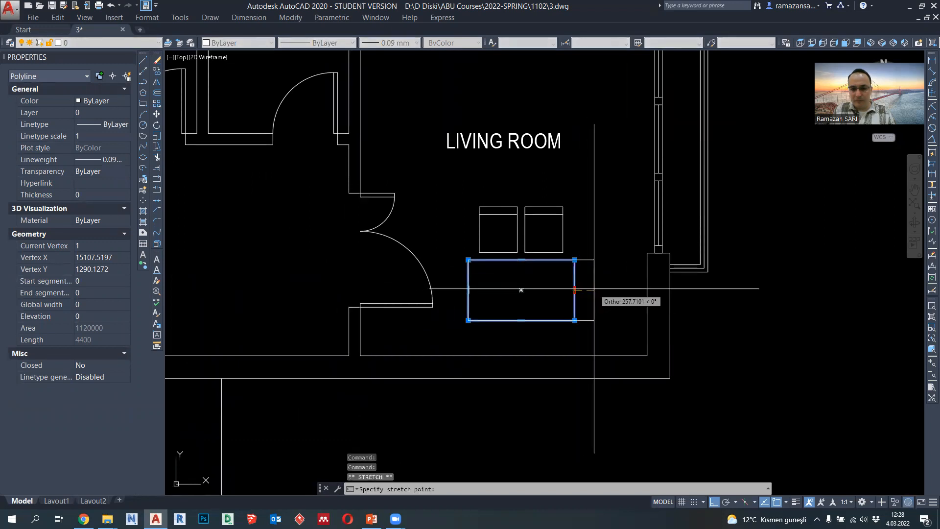
pyautogui.write('600')
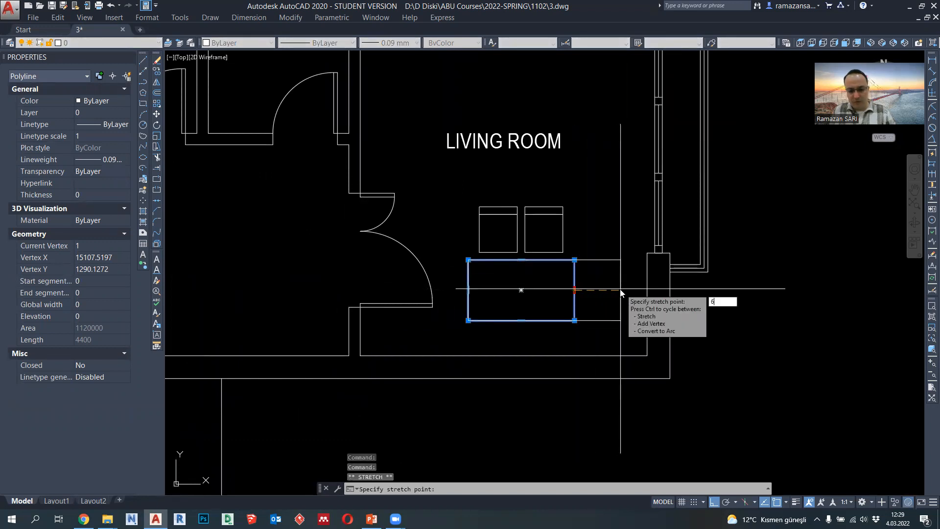
pyautogui.press('Return')
pyautogui.press('Escape')
# - Mirror the left chair across the second chair's vertical centreline, keeping the original, to add a third chair
pyautogui.click(563, 246)
pyautogui.press('Escape')
pyautogui.scroll(2, 535, 231)
pyautogui.click(513, 228)
pyautogui.click(341, 153)
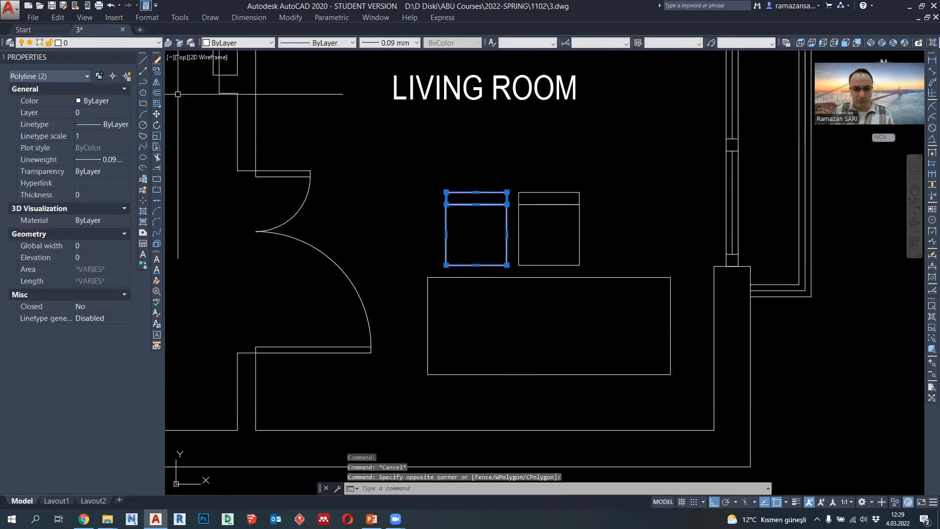
pyautogui.click(156, 82)
pyautogui.click(550, 265)
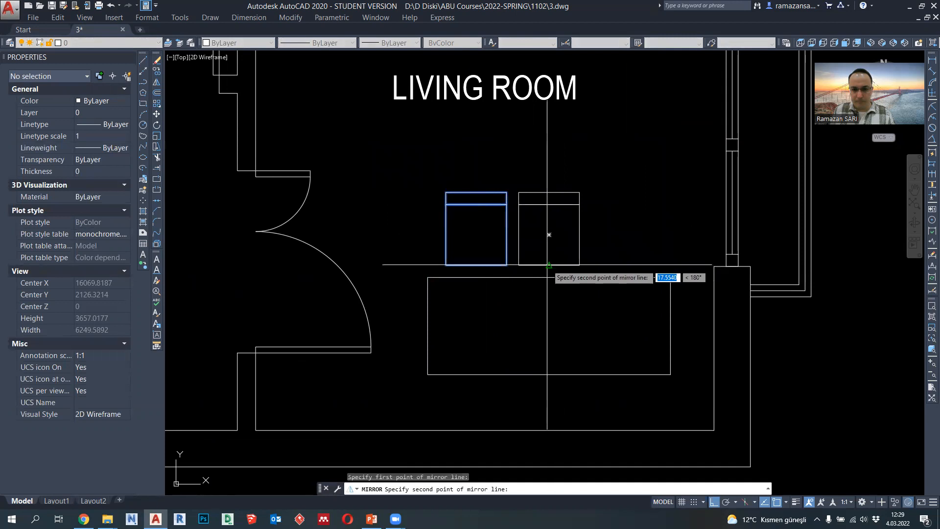
pyautogui.click(549, 169)
pyautogui.press('Return')
pyautogui.moveTo(627, 305); pyautogui.dragTo(629, 279, button='middle')
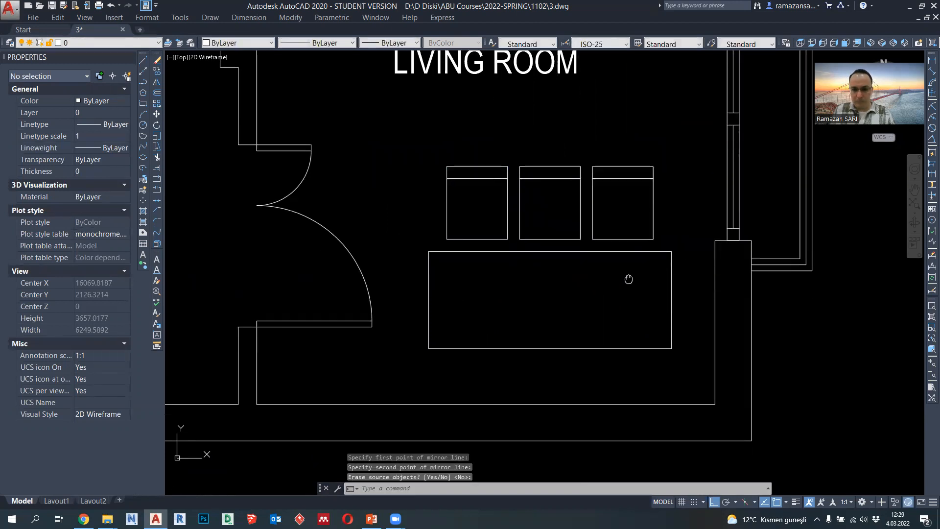
# - Move the living room table and its three chairs 400 vertically upward, away from the lower wall
pyautogui.scroll(-2, 666, 268)
pyautogui.click(633, 332)
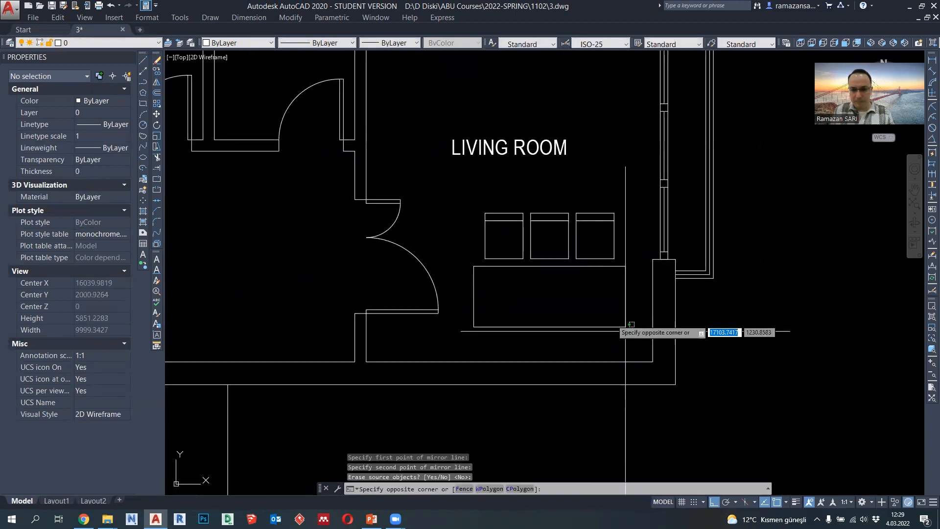
pyautogui.click(478, 196)
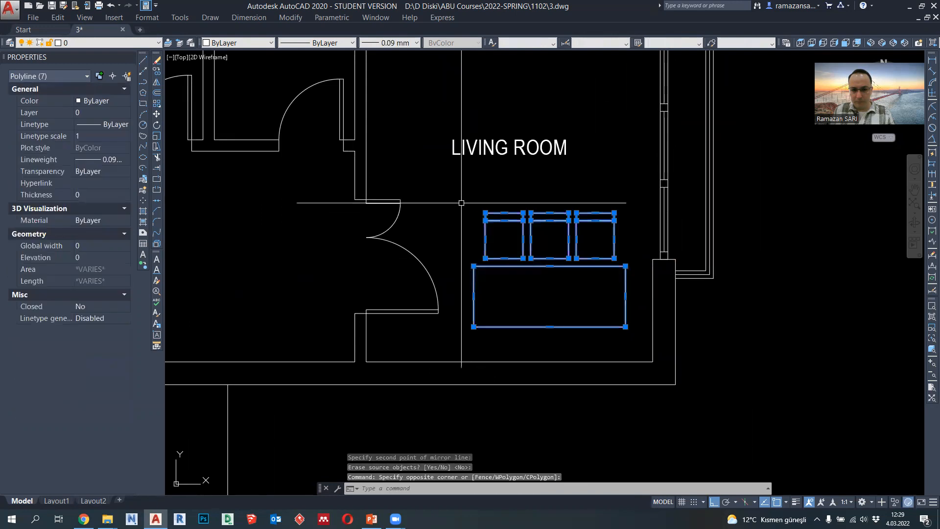
pyautogui.click(156, 114)
pyautogui.scroll(-2, 612, 275)
pyautogui.scroll(4, 610, 279)
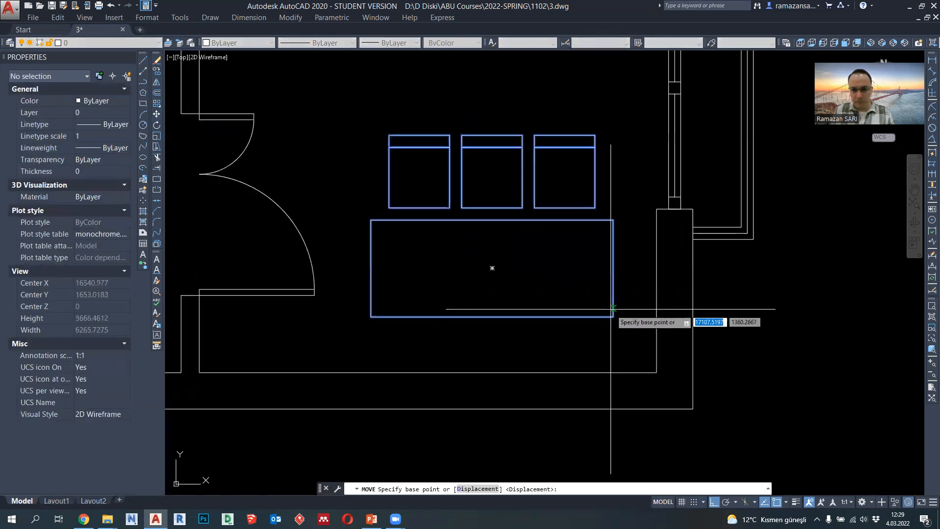
pyautogui.click(613, 317)
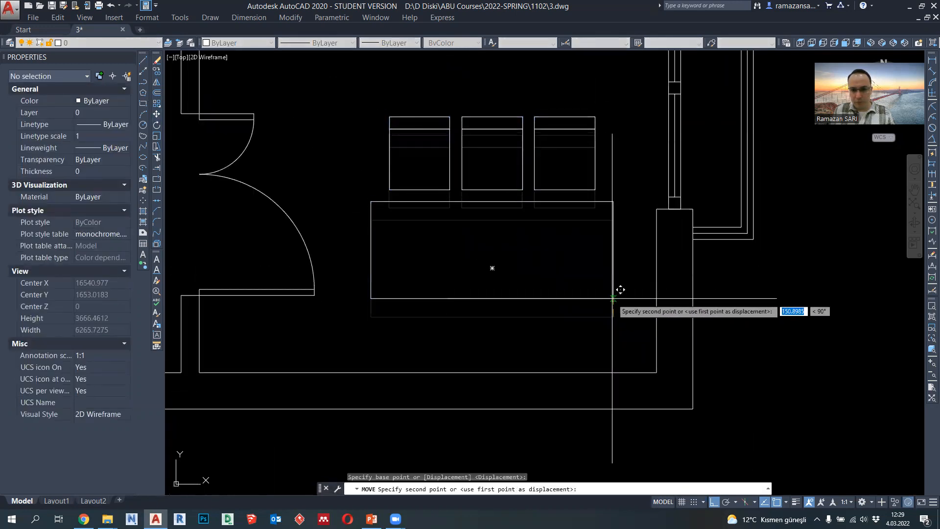
pyautogui.click(621, 259)
# - Mirror the three chairs across the table's horizontal centreline, keeping the originals, to seat the table's lower side
pyautogui.click(619, 151)
pyautogui.click(389, 99)
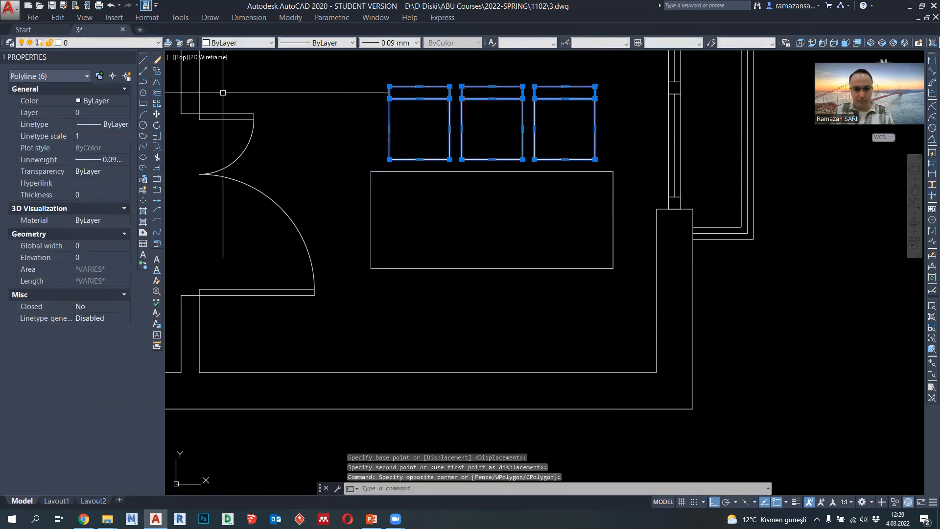
pyautogui.click(157, 85)
pyautogui.click(490, 219)
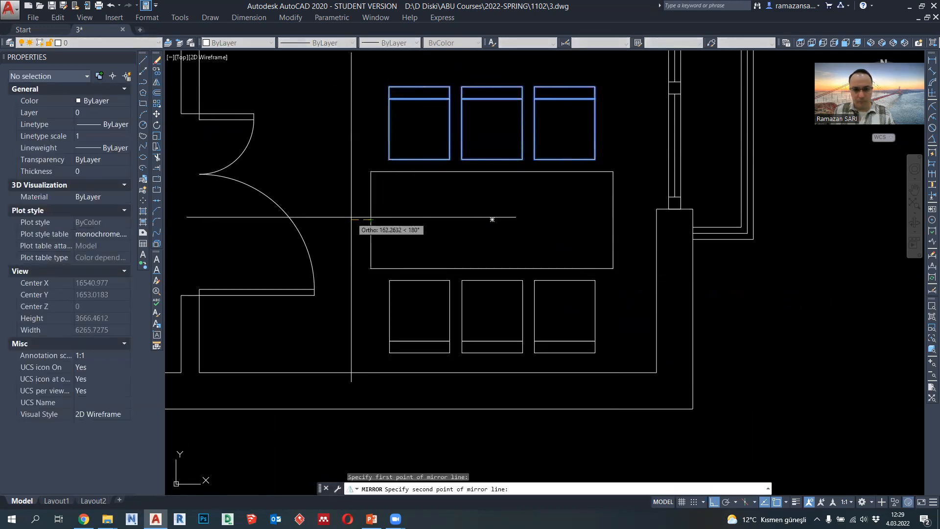
pyautogui.click(351, 219)
pyautogui.press('Return')
# - Draw a 1600 by 400 rectangular polyline against the inner face of the living room's upper wall
pyautogui.scroll(-6, 581, 336)
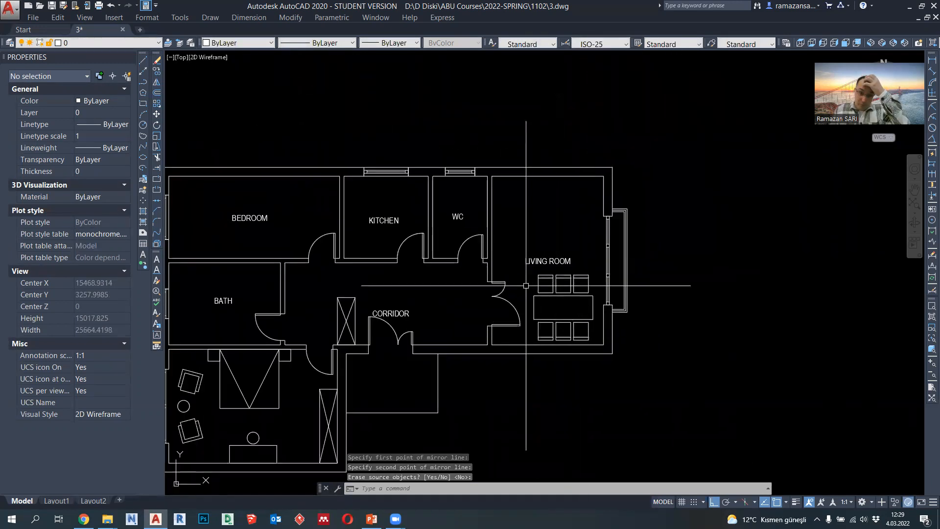
pyautogui.scroll(5, 539, 291)
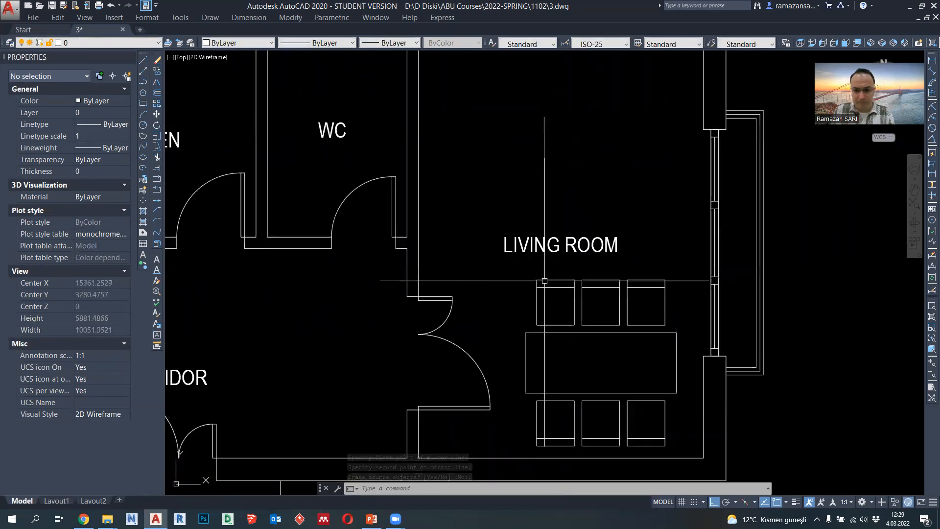
pyautogui.scroll(-2, 553, 310)
pyautogui.scroll(2, 545, 207)
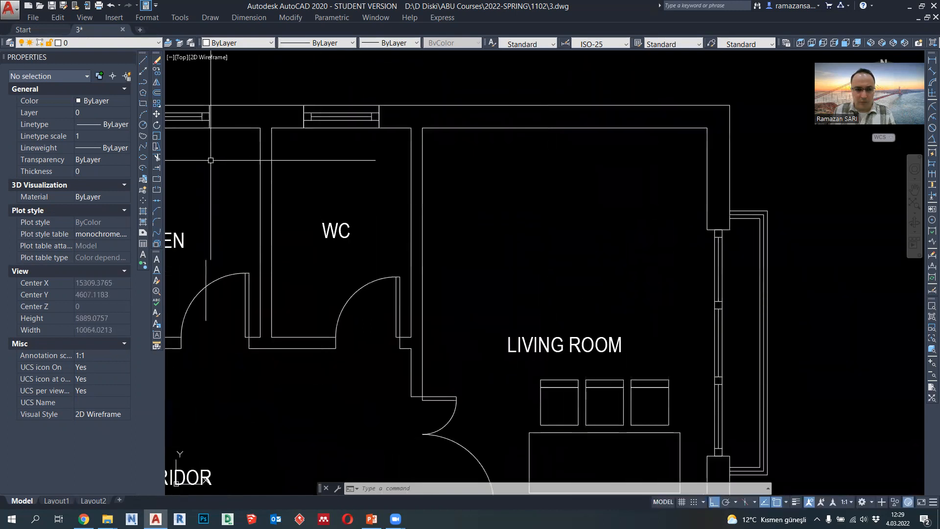
pyautogui.click(143, 83)
pyautogui.scroll(-2, 514, 200)
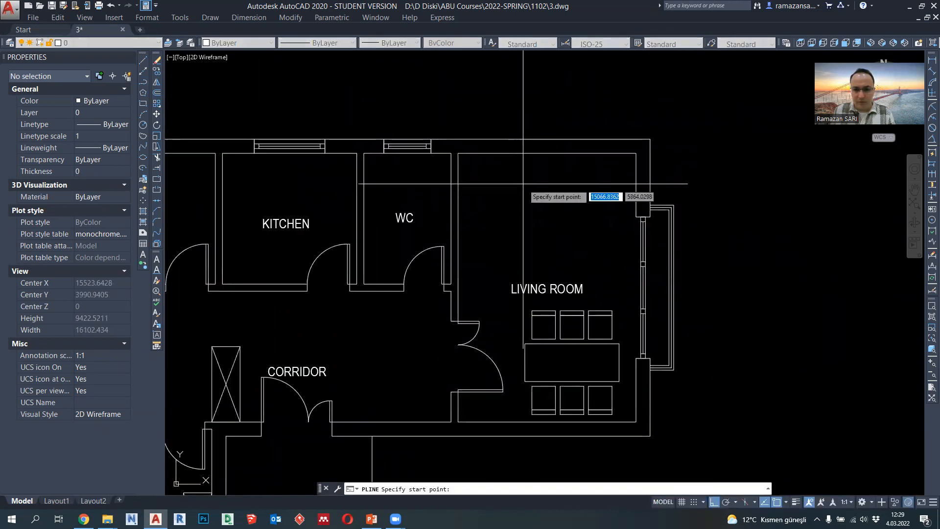
pyautogui.scroll(2, 526, 186)
pyautogui.scroll(2, 529, 169)
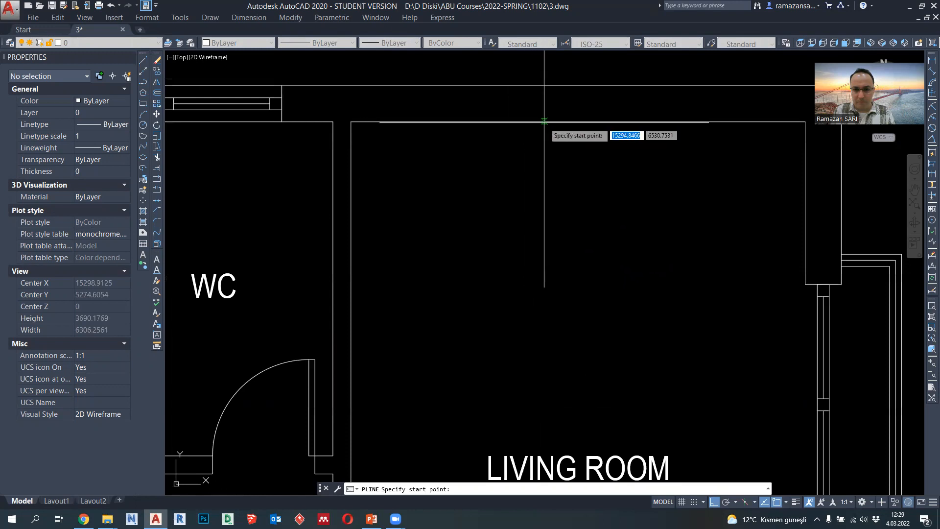
pyautogui.click(453, 121)
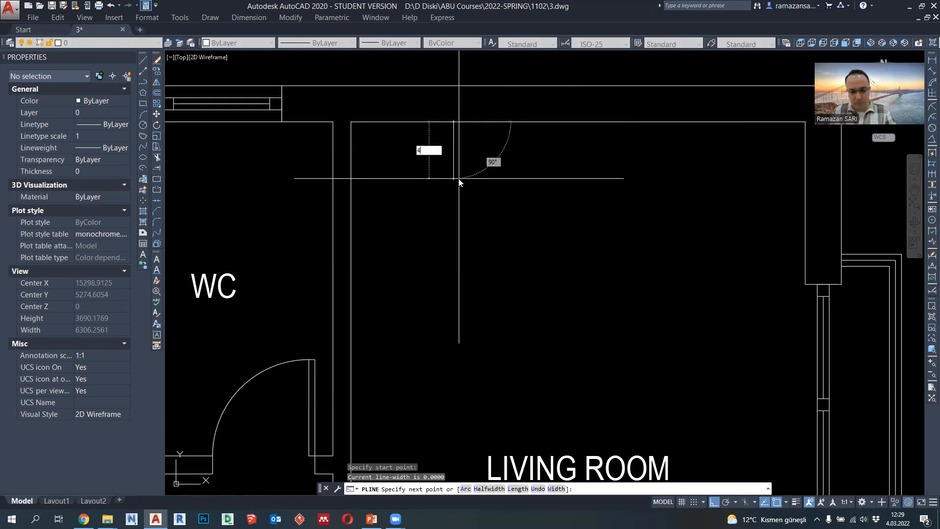
pyautogui.write('400')
pyautogui.press('Return')
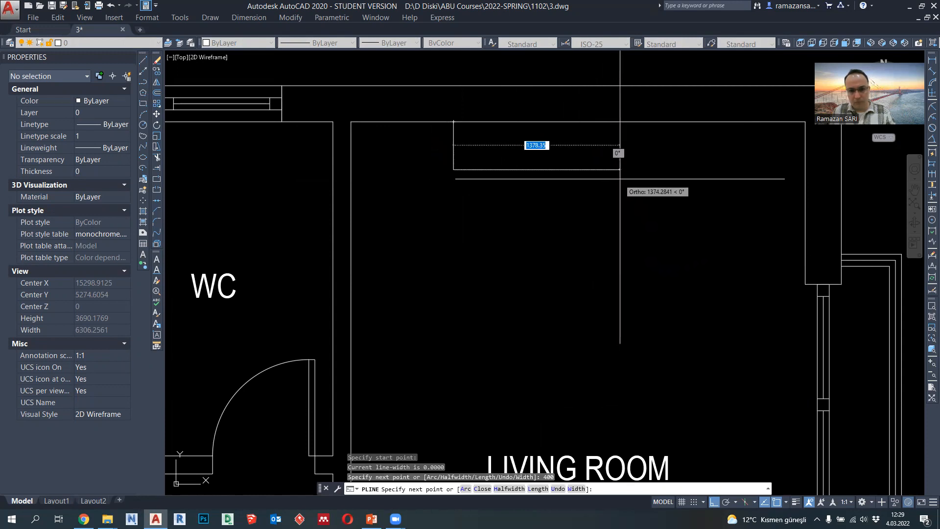
pyautogui.write('1600')
pyautogui.press('Return')
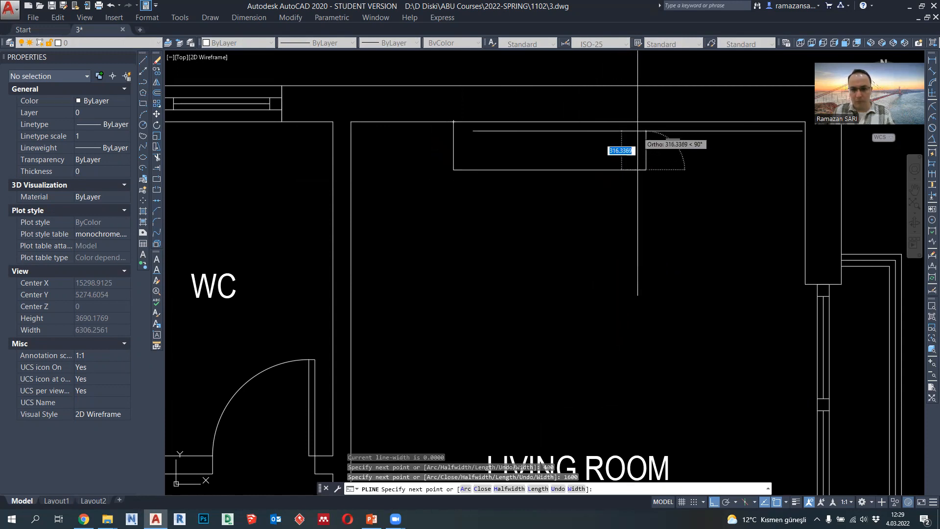
pyautogui.click(454, 122)
pyautogui.press('Escape')
# - Move the 1600 by 400 rectangle horizontally by its centre to the midpoint of the living room's upper wall
pyautogui.click(504, 157)
pyautogui.click(498, 177)
pyautogui.press('Return')
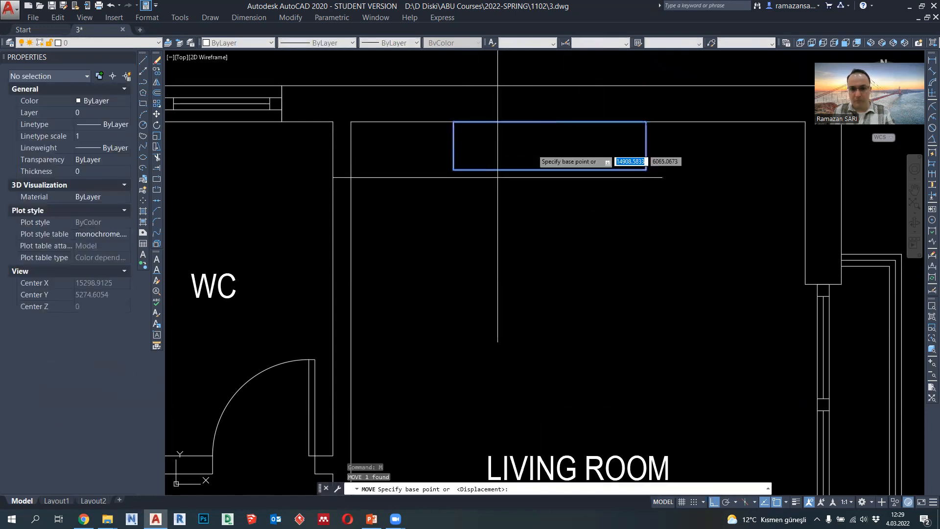
pyautogui.click(550, 145)
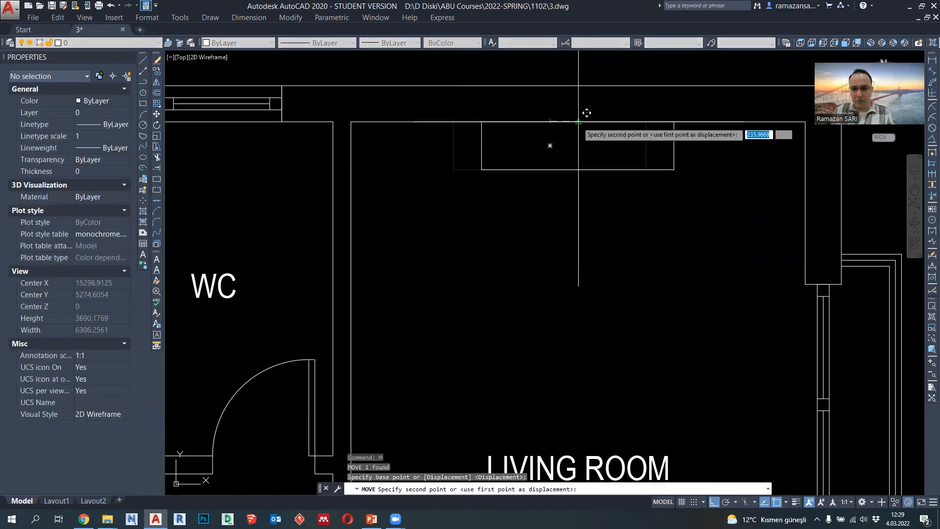
pyautogui.click(581, 146)
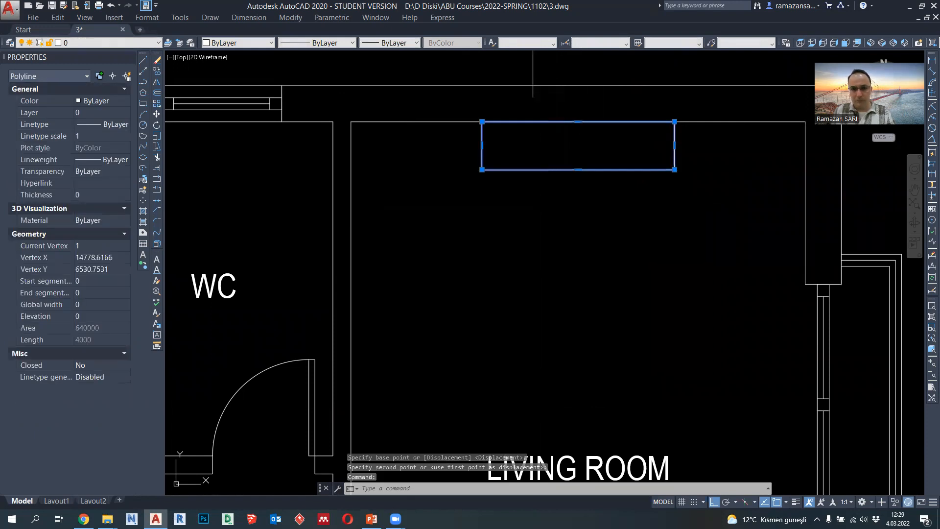
pyautogui.press('Escape')
# - Draw a 600 by 600 square polyline as an armchair seat in the living room's upper left area
pyautogui.click(144, 83)
pyautogui.scroll(-2, 431, 221)
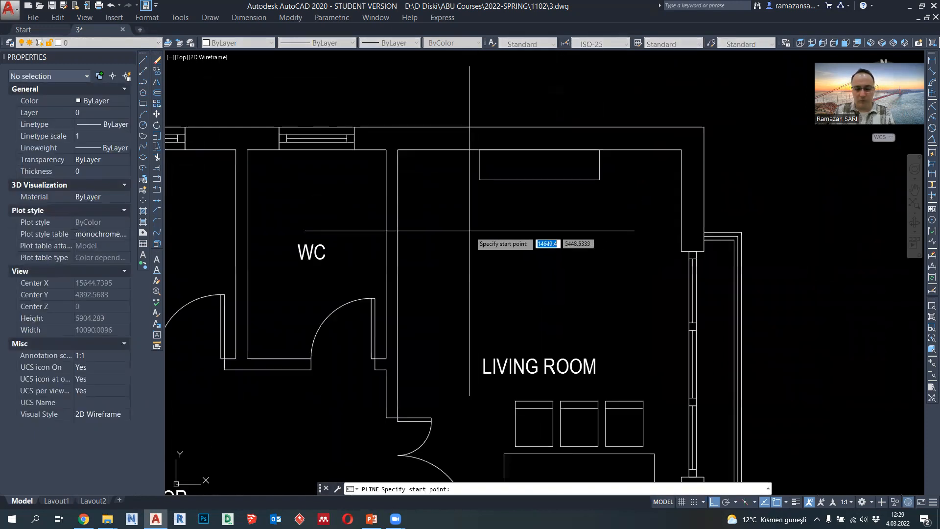
pyautogui.scroll(2, 458, 179)
pyautogui.click(487, 174)
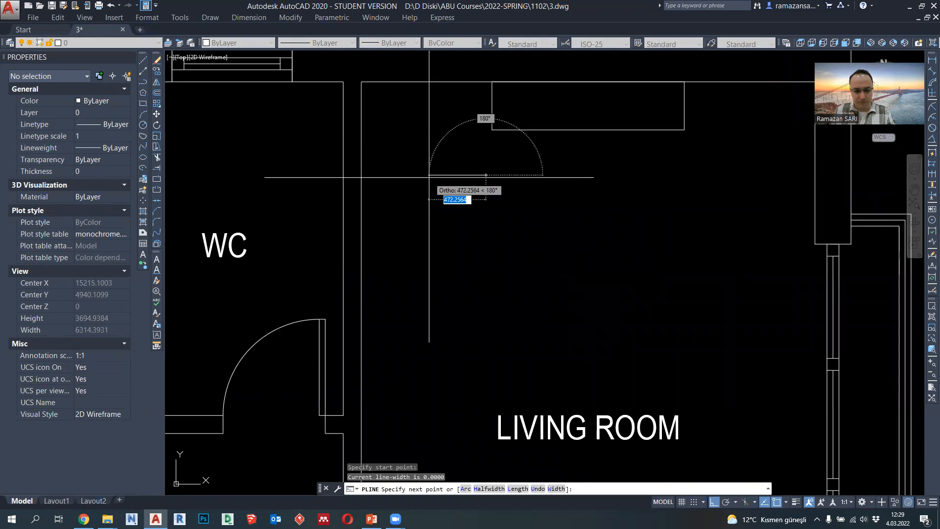
pyautogui.write('600')
pyautogui.press('Return')
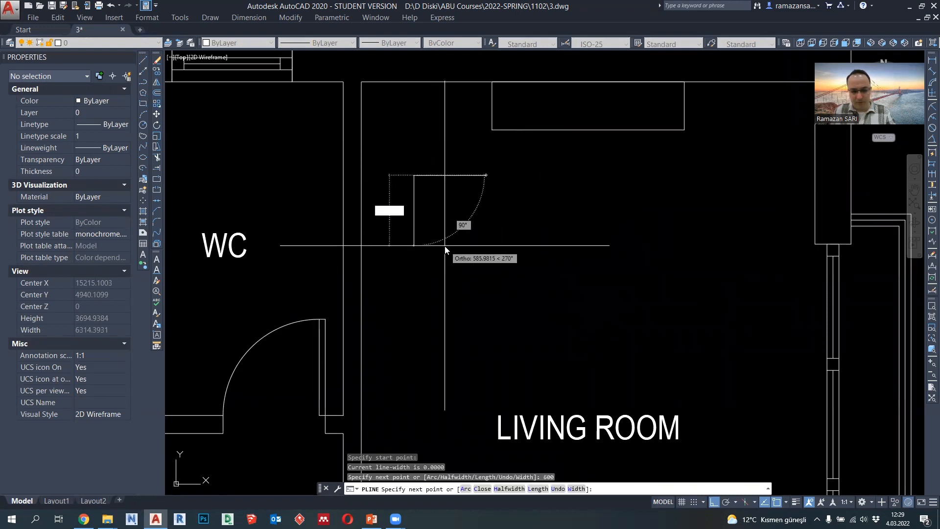
pyautogui.press('Return')
pyautogui.click(487, 247)
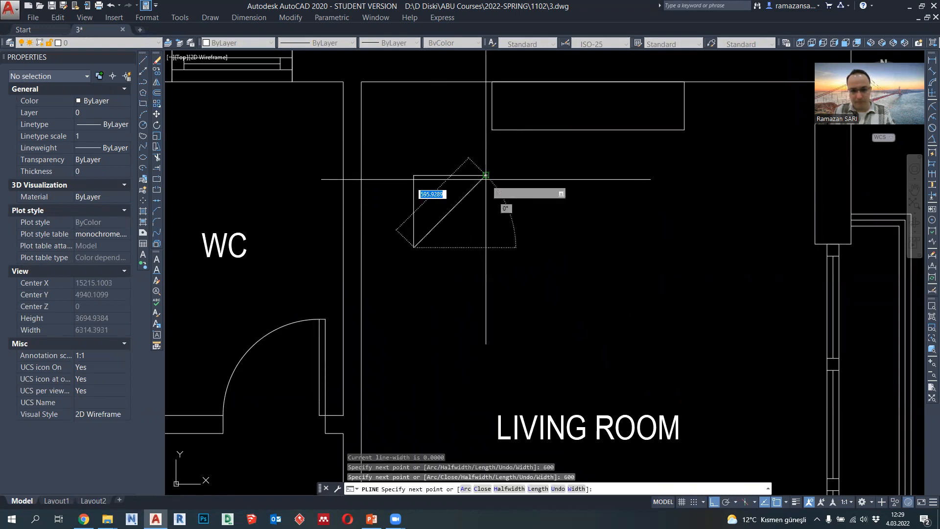
pyautogui.click(486, 175)
pyautogui.press('Escape')
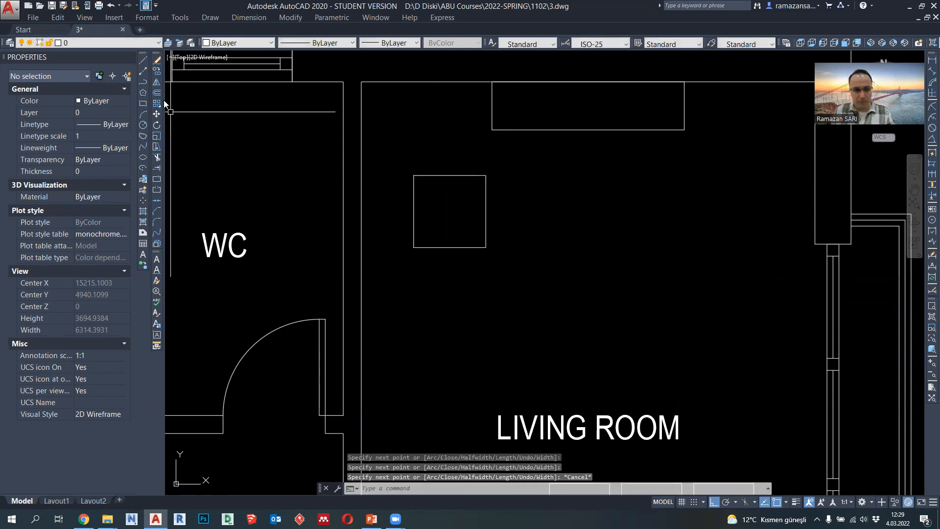
# - Draw the armchair's outer polyline from the seat's upper right corner: 150 up, 800 left, 900 down, and back to the seat's lower right corner
pyautogui.press('Return')
pyautogui.click(487, 176)
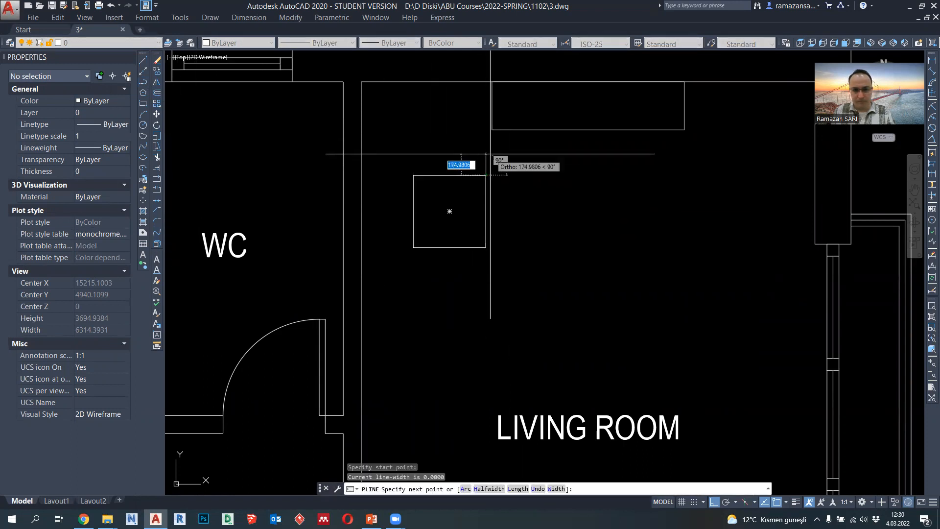
pyautogui.write('150')
pyautogui.press('Return')
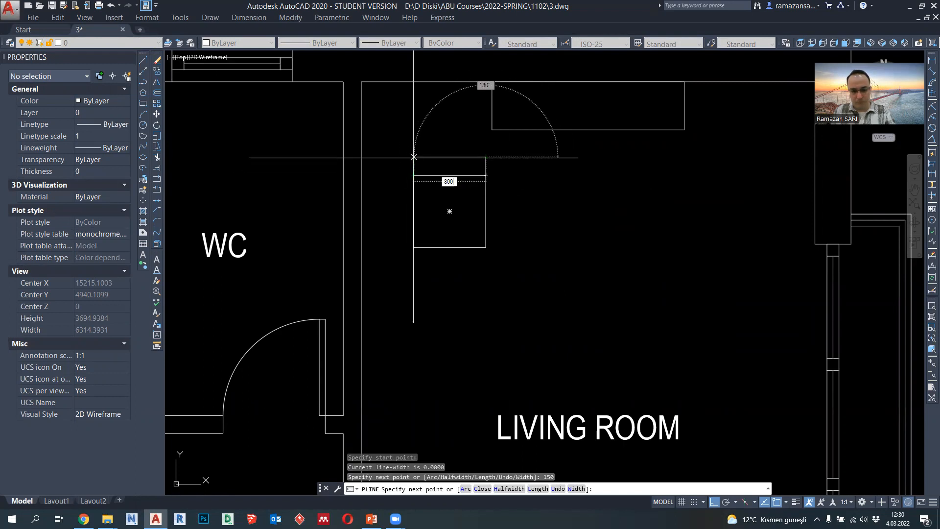
pyautogui.write('800')
pyautogui.press('Return')
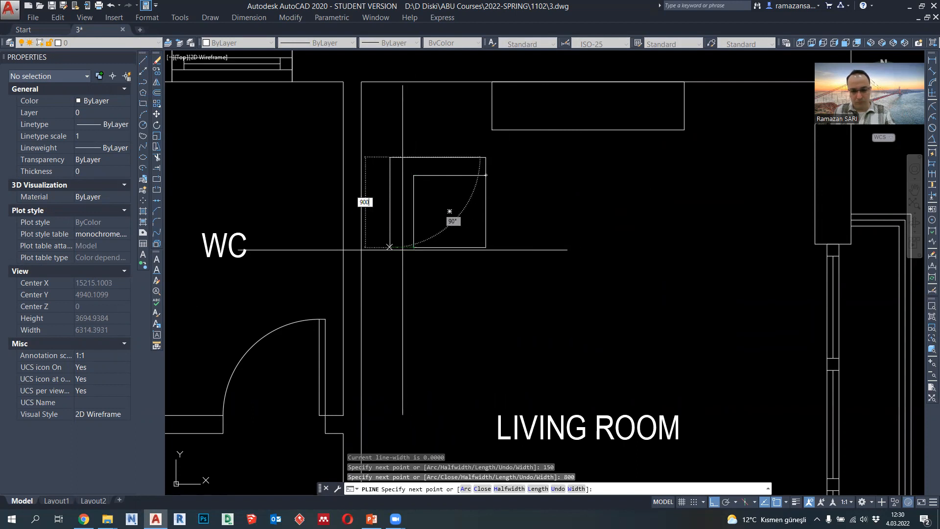
pyautogui.write('900')
pyautogui.press('Return')
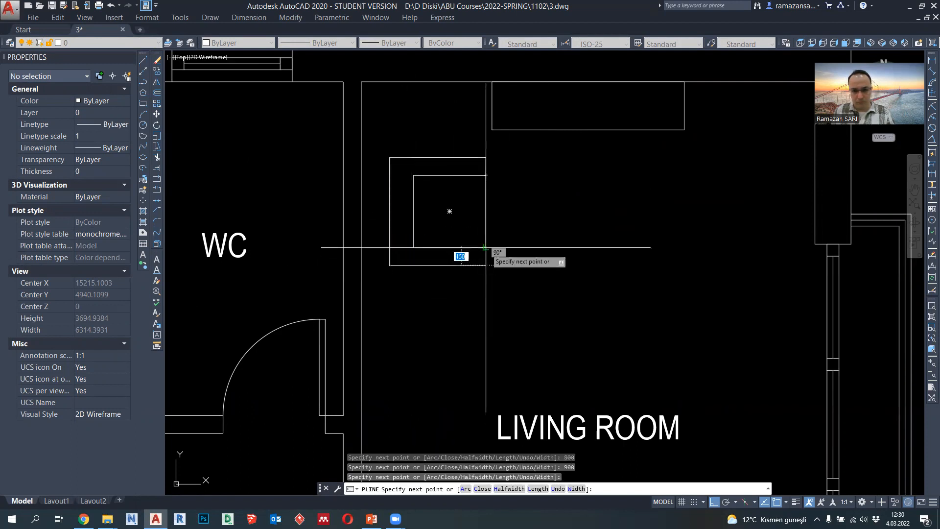
pyautogui.press('Escape')
# - Set the lineweight of the armchair's seat and outer outline to 0.09 mm
pyautogui.scroll(-2, 523, 231)
pyautogui.click(521, 272)
pyautogui.click(441, 184)
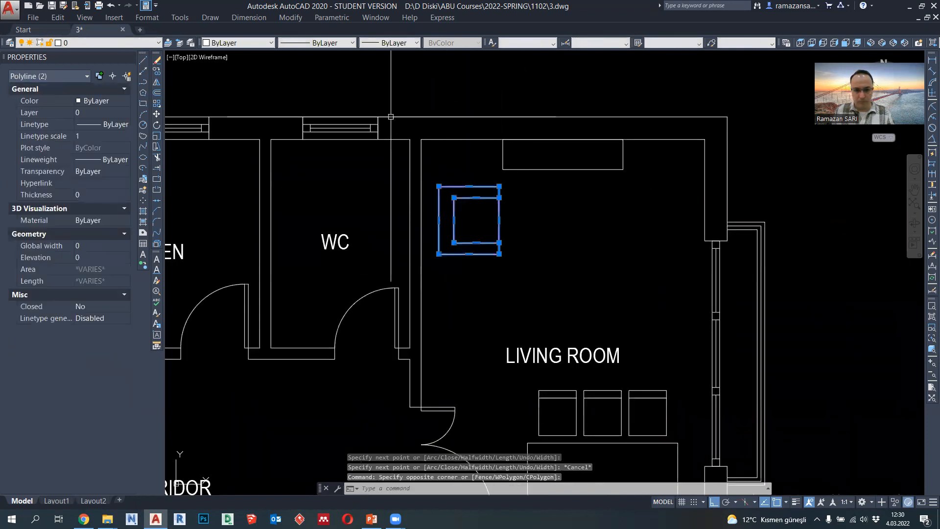
pyautogui.click(395, 44)
pyautogui.click(402, 116)
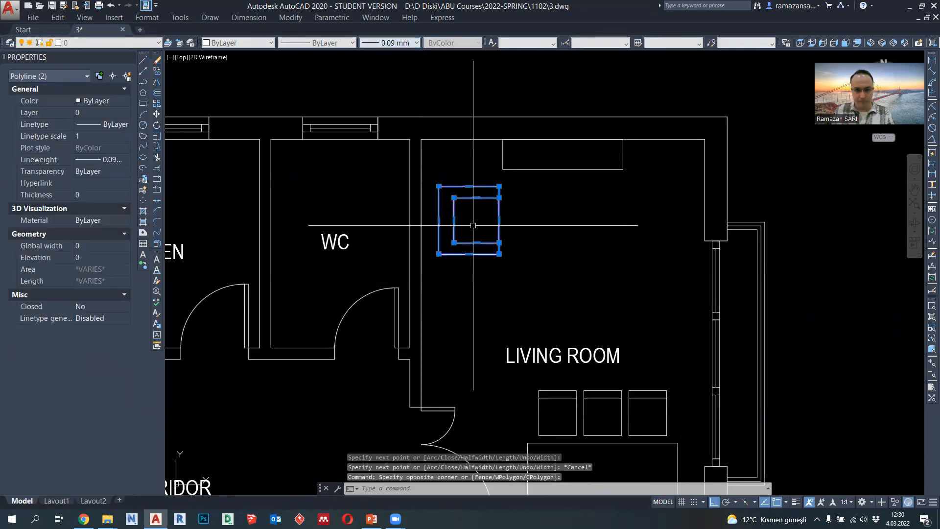
pyautogui.moveTo(479, 216); pyautogui.dragTo(451, 195, button='middle')
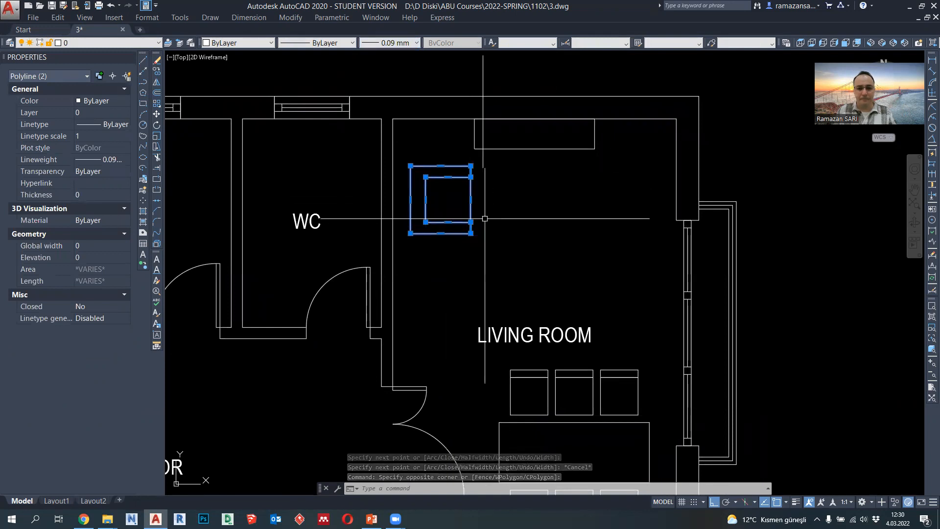
pyautogui.scroll(2, 487, 202)
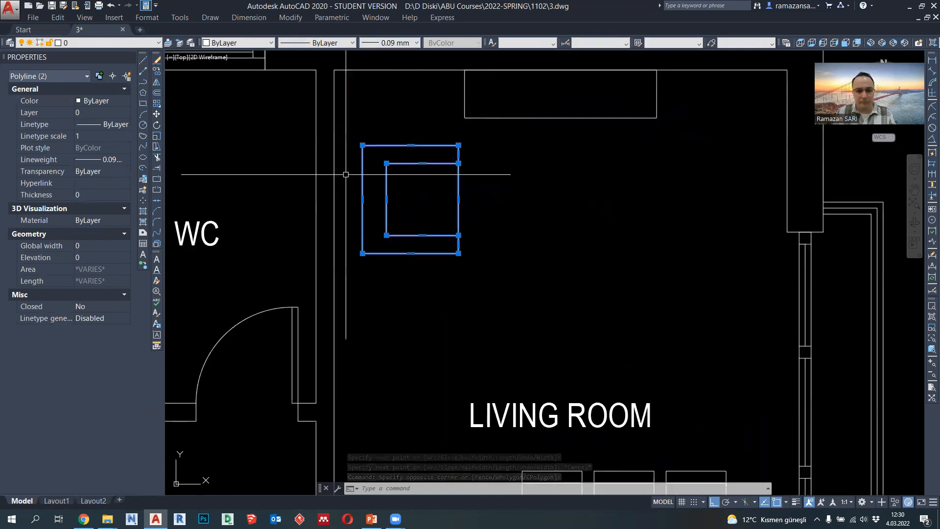
pyautogui.click(157, 71)
pyautogui.click(459, 145)
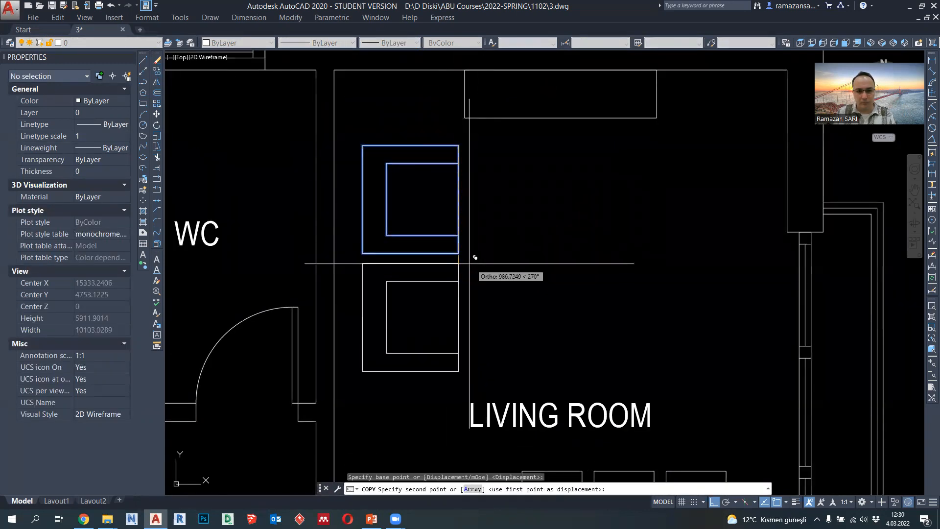
pyautogui.scroll(-2, 470, 259)
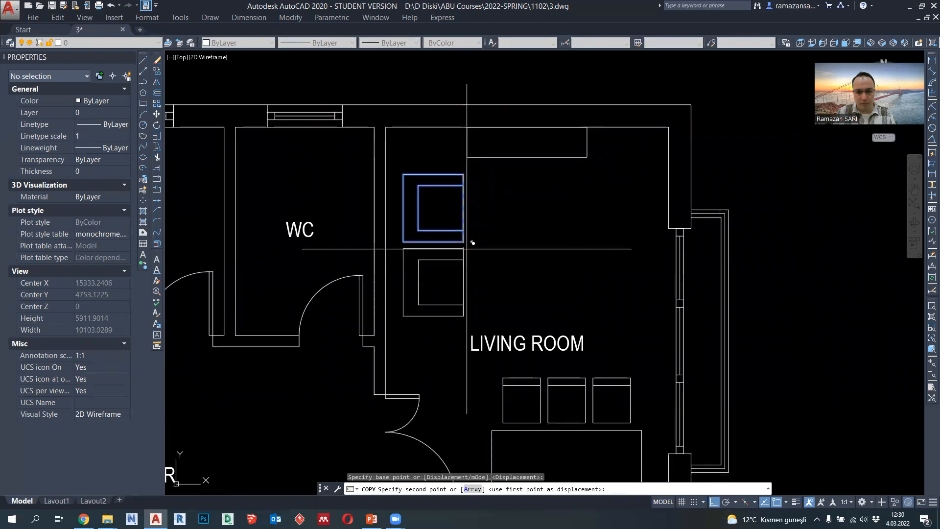
pyautogui.press('Escape')
# - Offset the armchair's outer outline 50 inward and select the original outer outline
pyautogui.scroll(2, 467, 236)
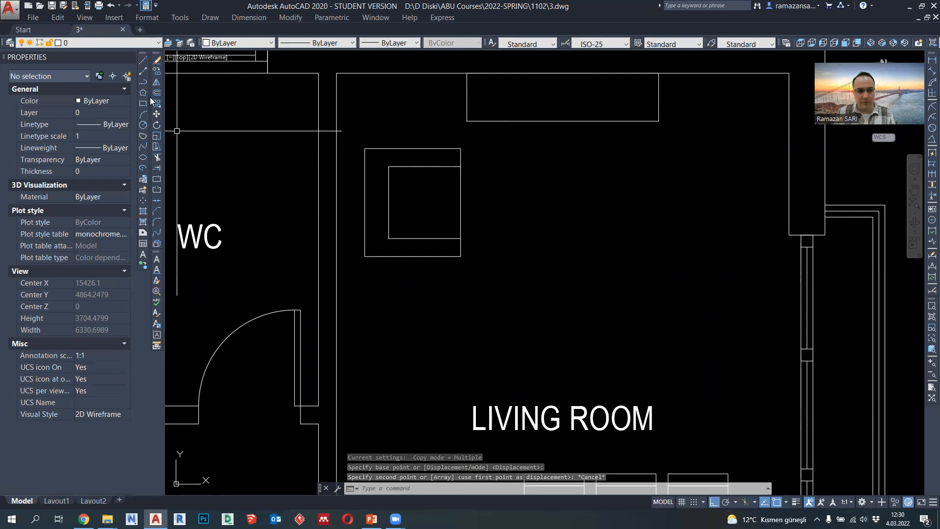
pyautogui.write('o')
pyautogui.press('Return')
pyautogui.press('Return')
pyautogui.click(367, 149)
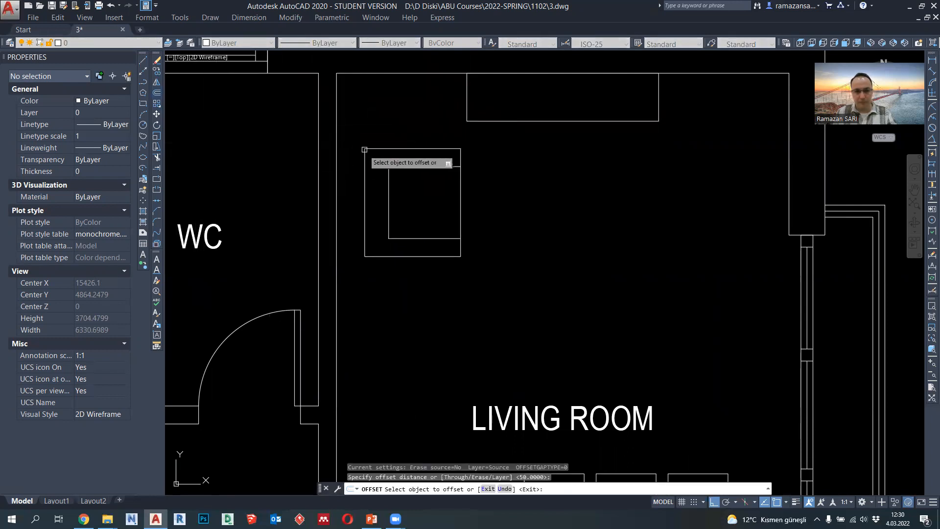
pyautogui.click(378, 189)
pyautogui.press('Escape')
pyautogui.click(366, 179)
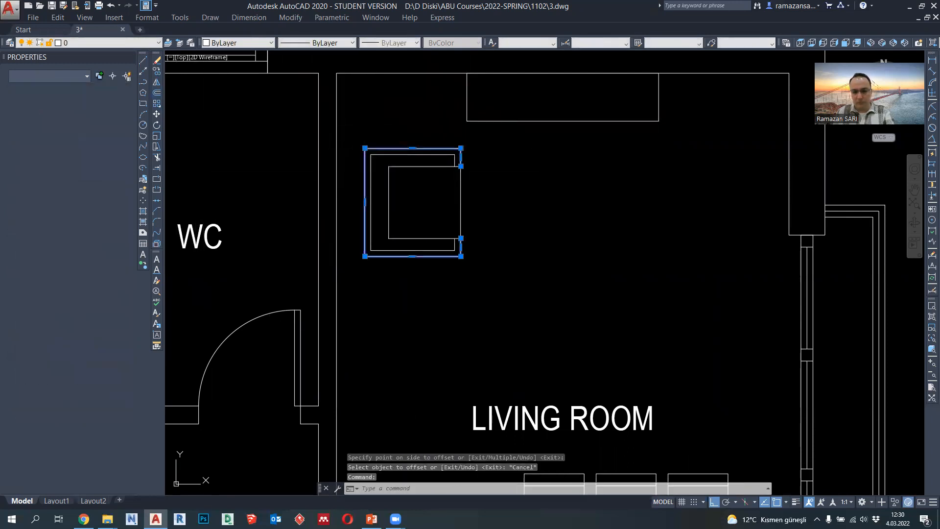
# - Delete the armchair's original outer outline, keeping only the inward offset outline around the seat
pyautogui.press('Delete')
pyautogui.scroll(4, 461, 149)
pyautogui.scroll(-4, 499, 255)
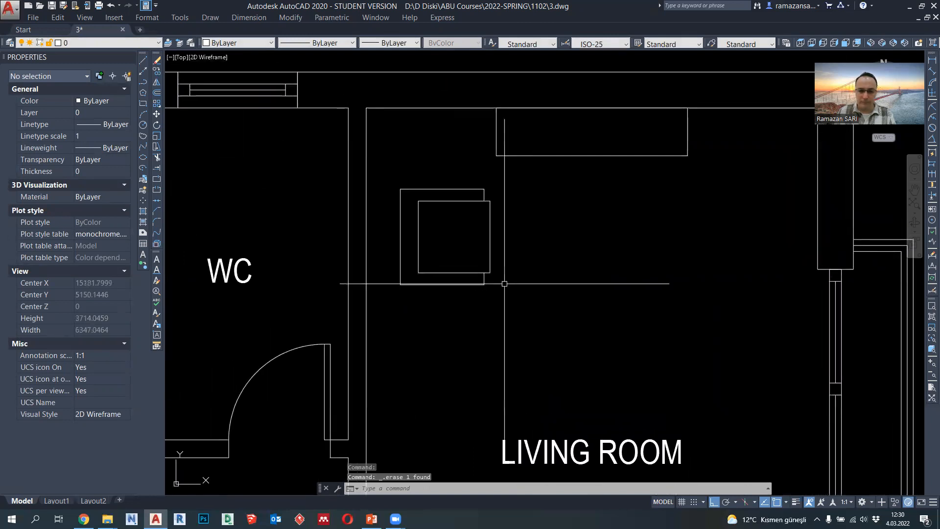
# - Copy the armchair with the seat's upper right corner as base point, delete the original, and paste it as a block at the wall unit's lower left corner
pyautogui.click(504, 303)
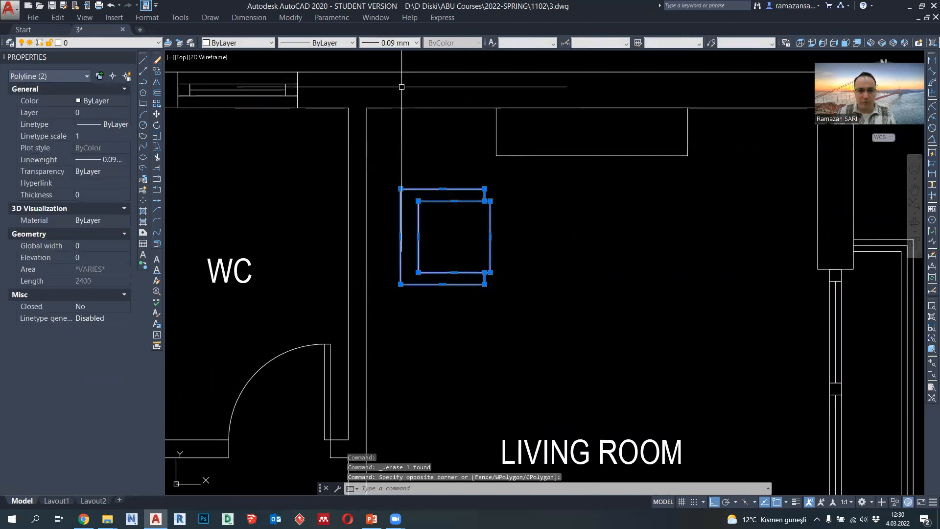
pyautogui.hotkey('ctrl', 'shift', 'c')
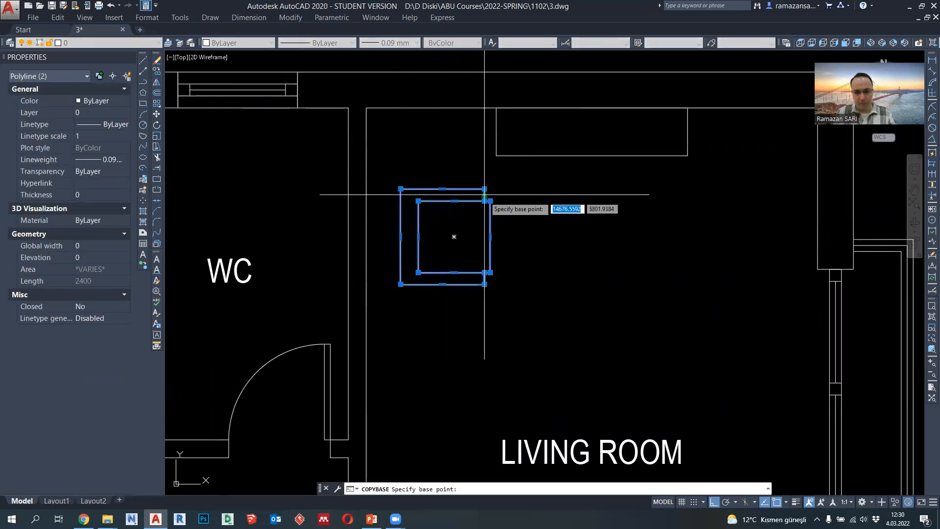
pyautogui.click(491, 201)
pyautogui.press('Delete')
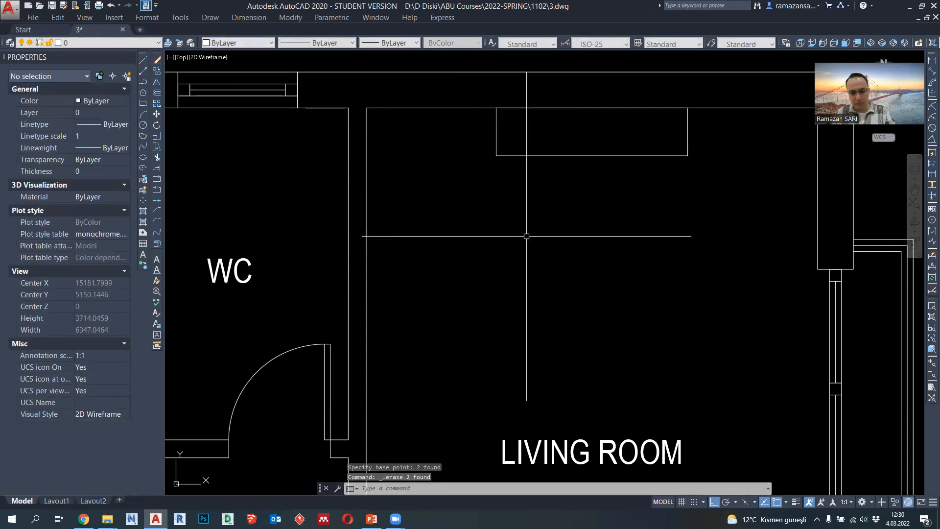
pyautogui.hotkey('ctrl', 'shift', 'v')
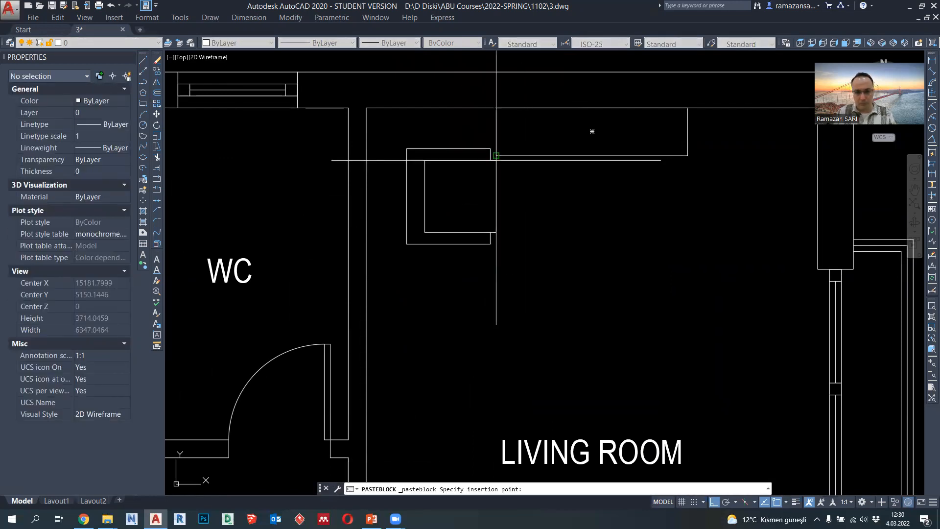
pyautogui.click(496, 156)
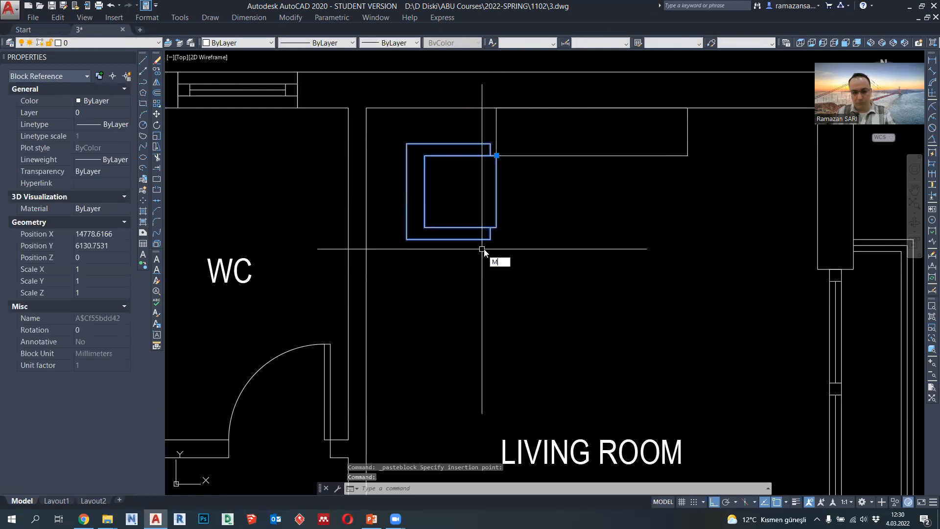
# - Move the armchair block against the living room's left wall, and shift it 100 to the right
pyautogui.press('Return')
pyautogui.click(407, 239)
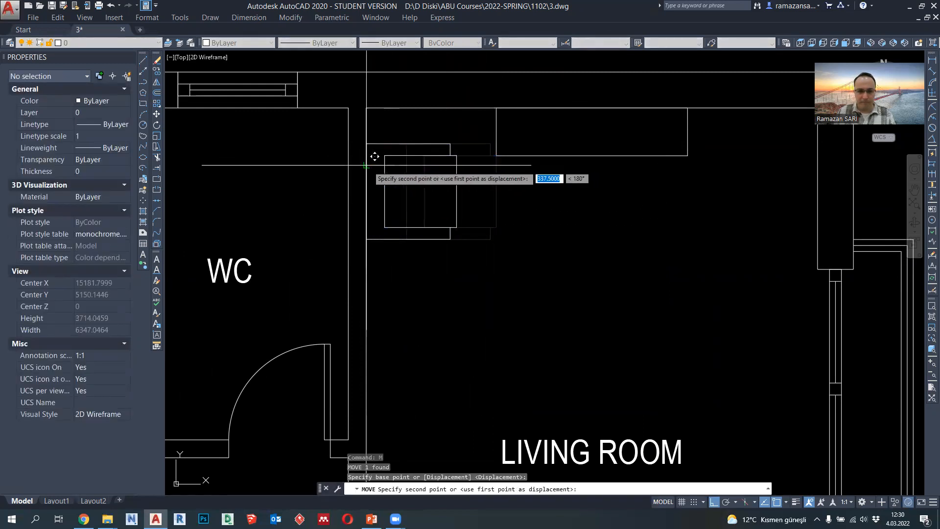
pyautogui.click(367, 165)
pyautogui.click(386, 200)
pyautogui.write('M')
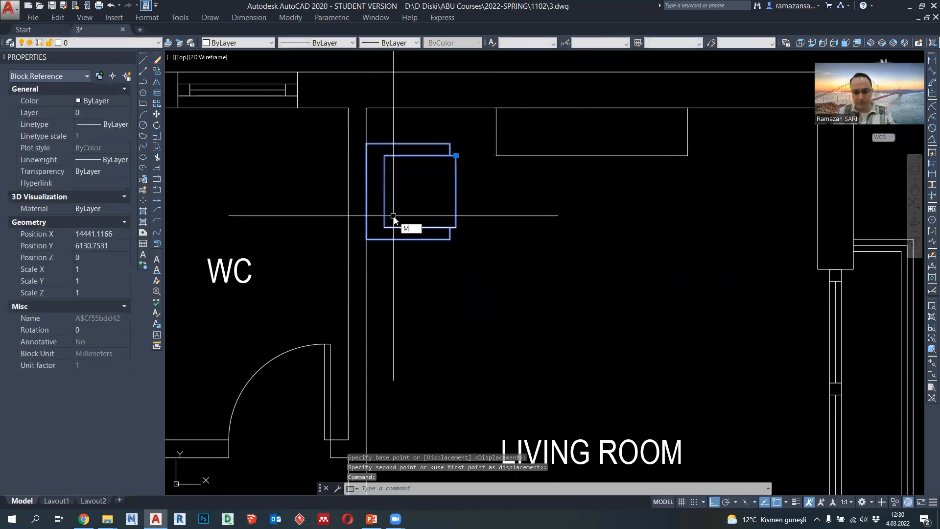
pyautogui.press('Return')
pyautogui.click(461, 296)
pyautogui.write('100')
pyautogui.press('Return')
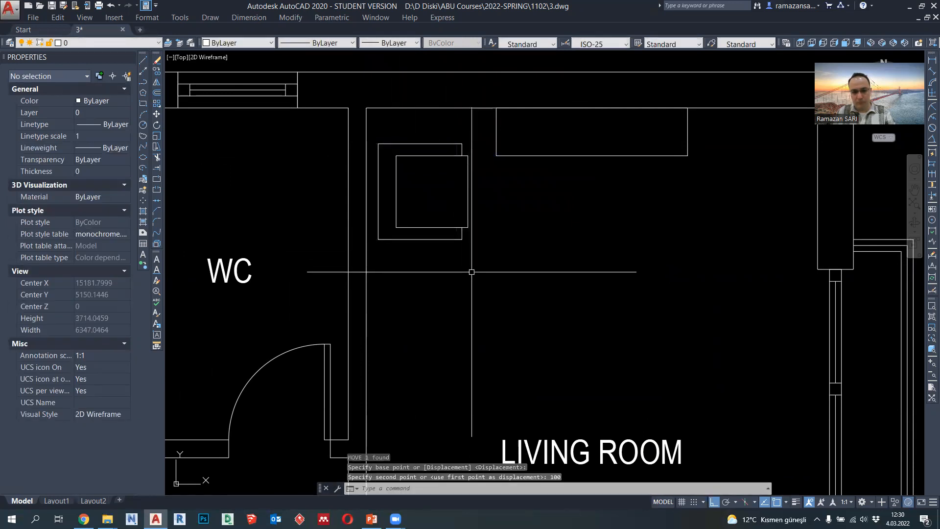
# - Move the armchair block 400 straight down along the living room's left wall
pyautogui.write('M')
pyautogui.press('Return')
pyautogui.click(527, 253)
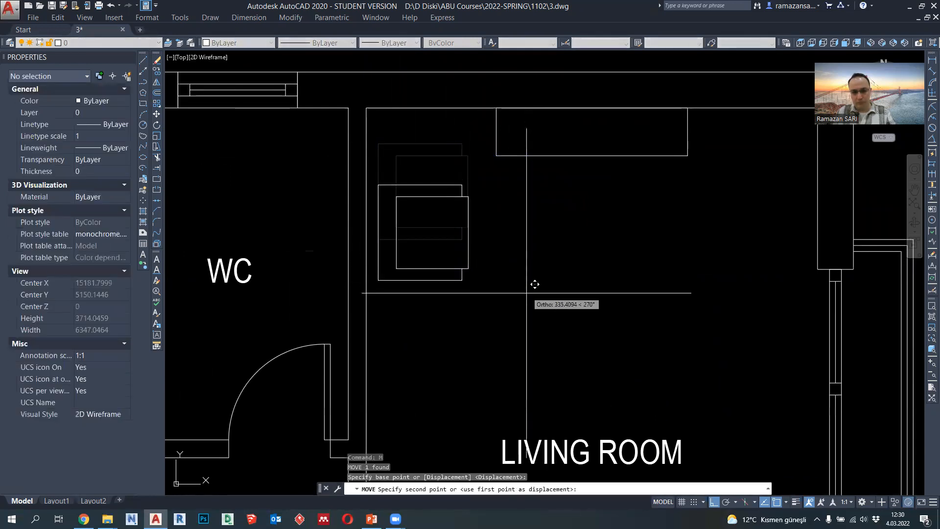
pyautogui.write('400')
pyautogui.press('Return')
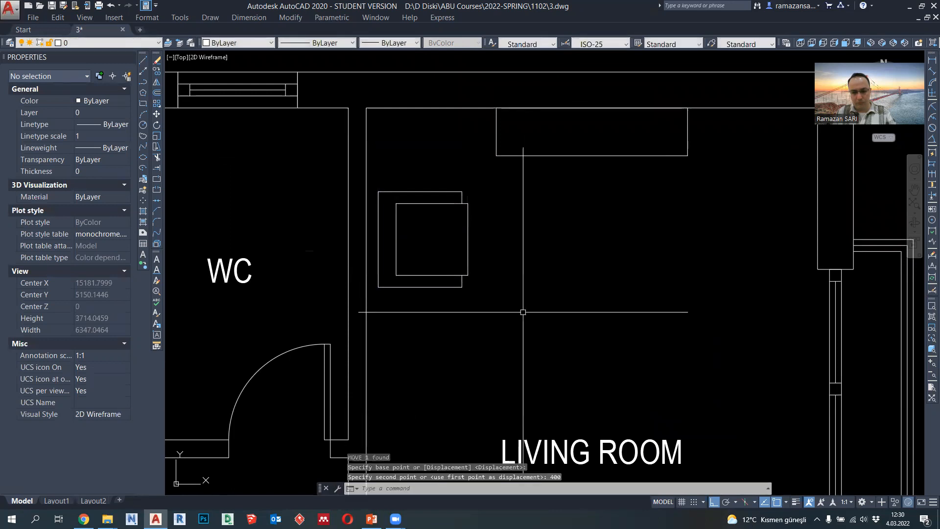
# - Copy the armchair block 1000 straight down to make a second armchair
pyautogui.moveTo(535, 287); pyautogui.dragTo(529, 219, button='middle')
pyautogui.moveTo(485, 230); pyautogui.dragTo(294, 145)
pyautogui.click(156, 71)
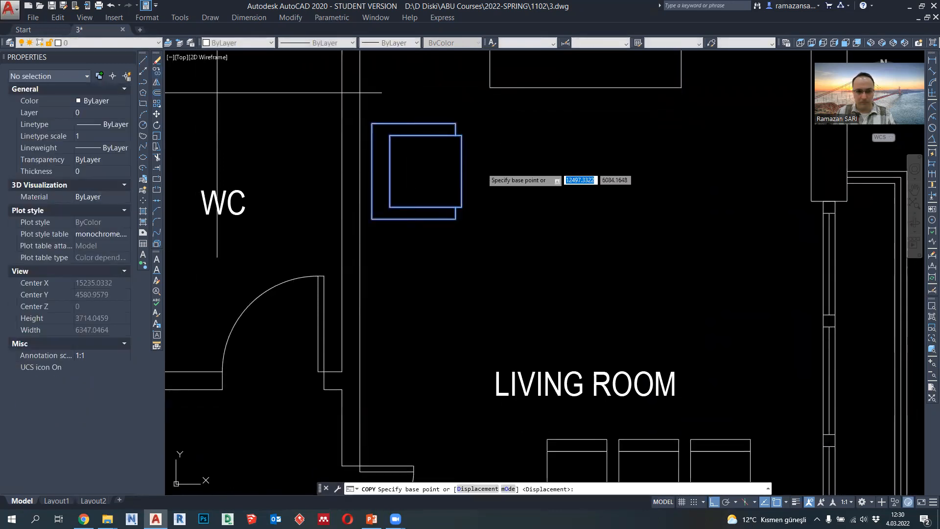
pyautogui.click(501, 138)
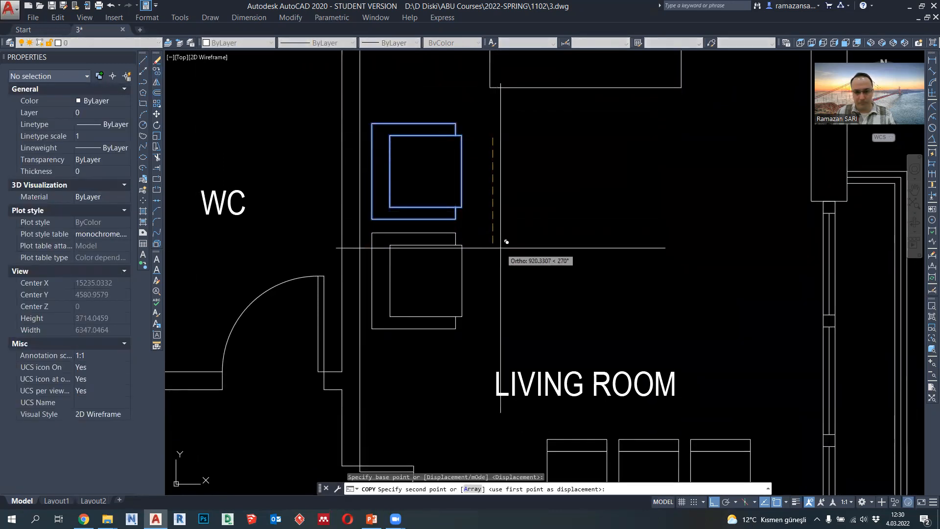
pyautogui.write('1000')
pyautogui.press('Return')
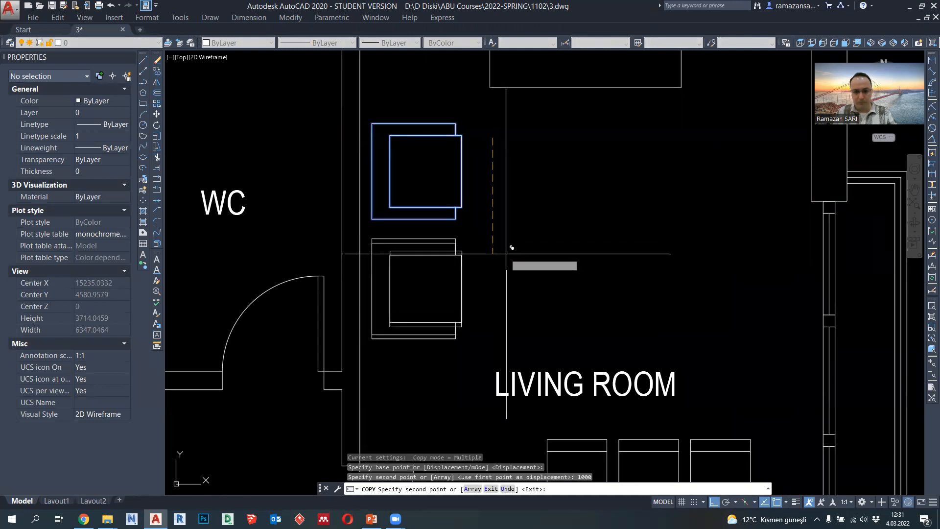
pyautogui.scroll(-3, 509, 245)
pyautogui.press('Escape')
# - Start an L-shaped sofa seat polyline below the wall unit's lower right corner: 1200 down, 900 left and 600 down
pyautogui.moveTo(527, 253); pyautogui.dragTo(484, 239, button='middle')
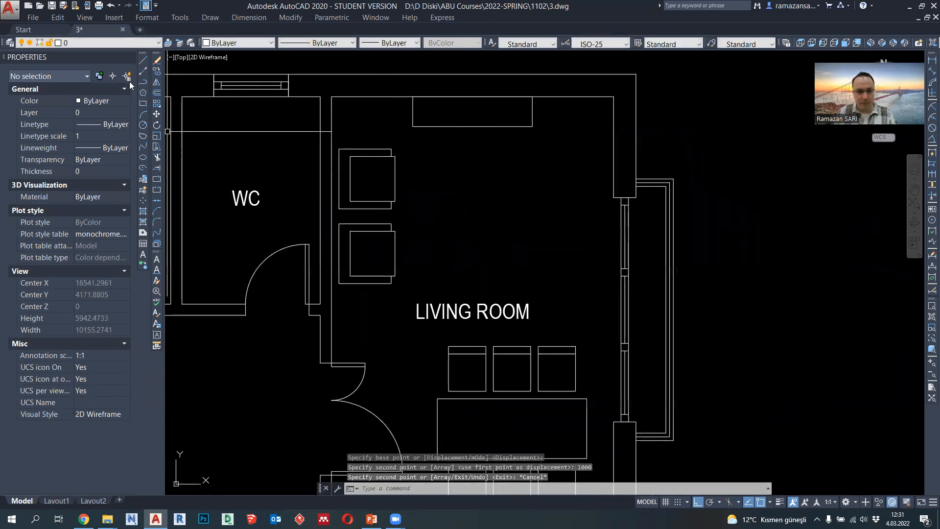
pyautogui.click(143, 82)
pyautogui.moveTo(515, 185); pyautogui.dragTo(508, 186, button='middle')
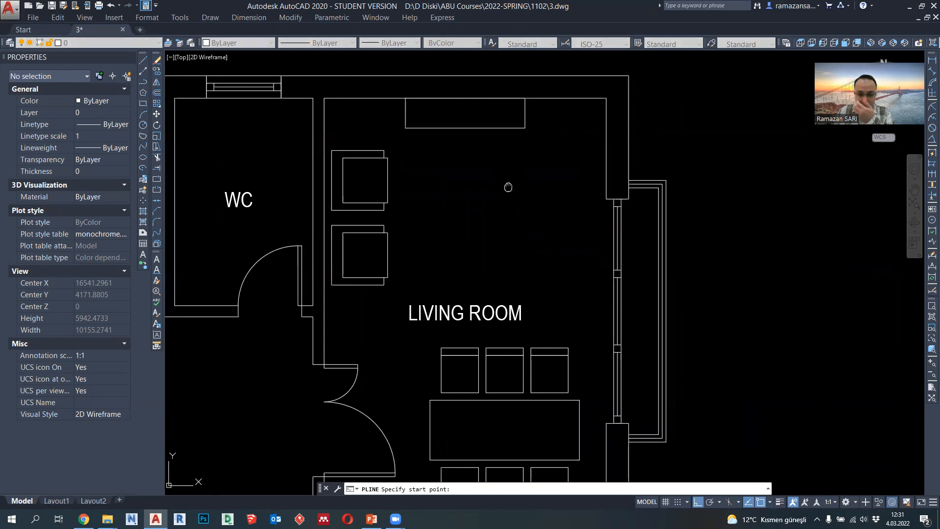
pyautogui.scroll(3, 520, 166)
pyautogui.scroll(-3, 520, 165)
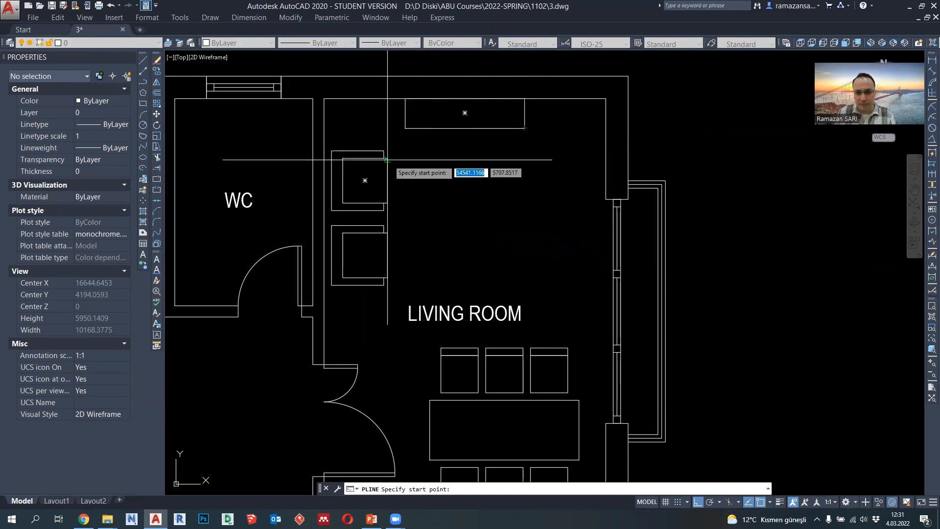
pyautogui.click(525, 157)
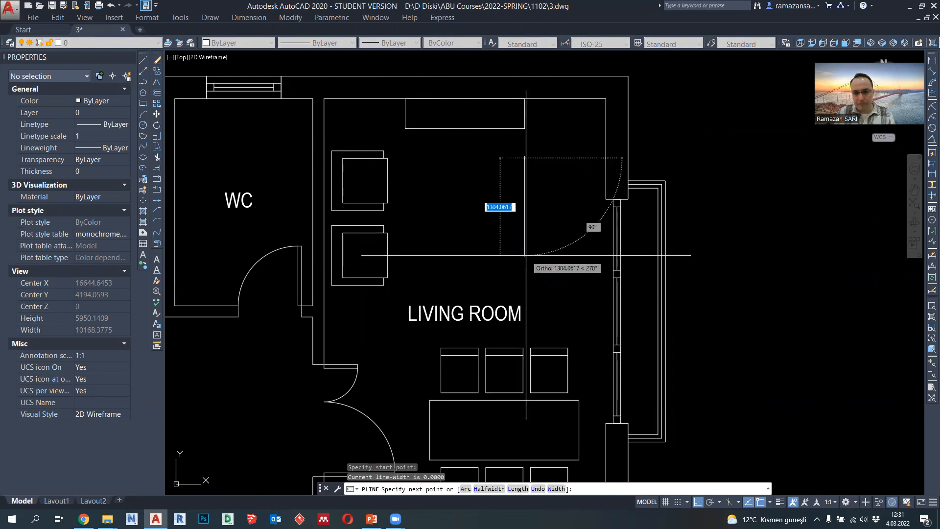
pyautogui.write('1200')
pyautogui.press('Return')
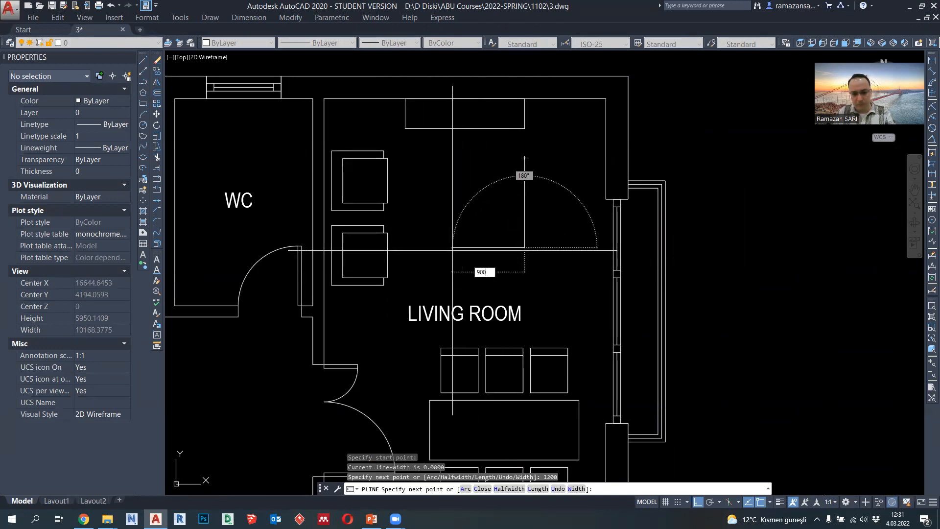
pyautogui.press('Return')
pyautogui.write('6')
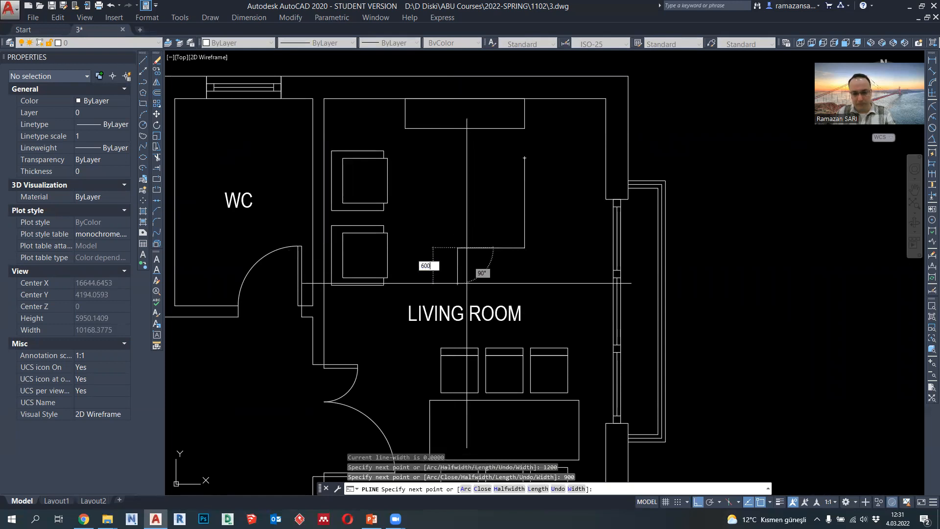
pyautogui.write('00')
pyautogui.press('Return')
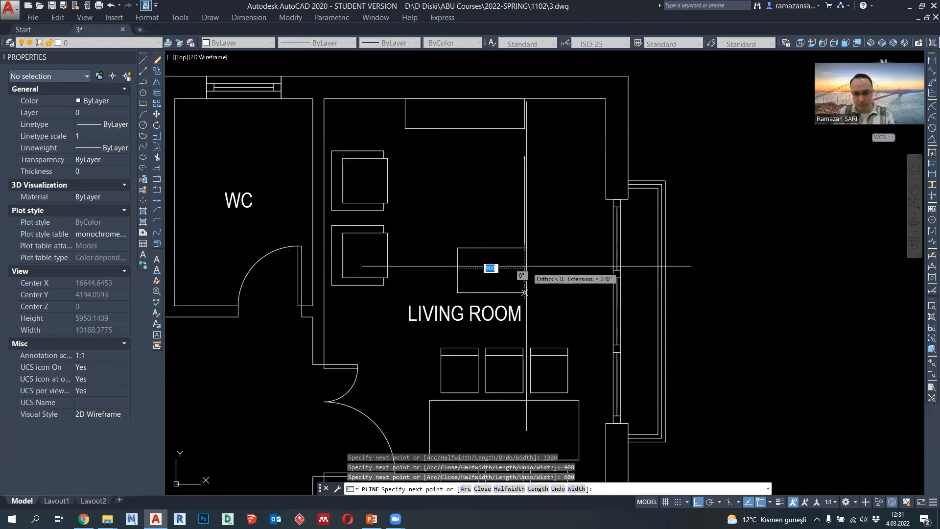
# - Finish the sofa seat polyline: right to align with its first edge, 600 further right, up to the starting level and back to the start point
pyautogui.click(526, 266)
pyautogui.write('600')
pyautogui.press('Return')
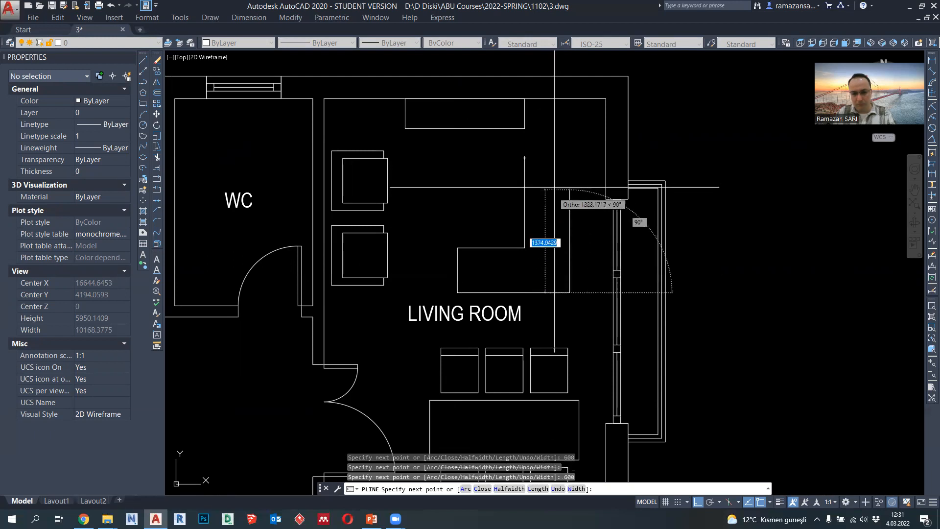
pyautogui.click(569, 159)
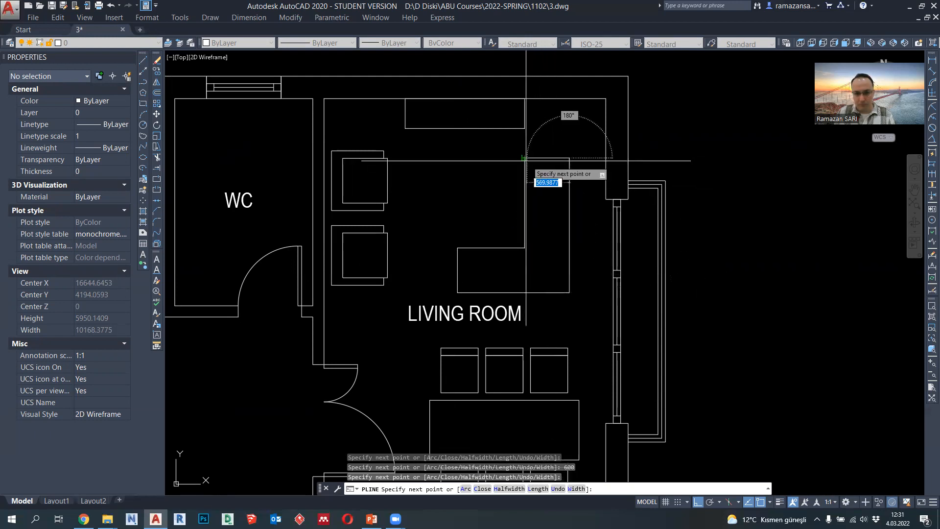
pyautogui.press('Escape')
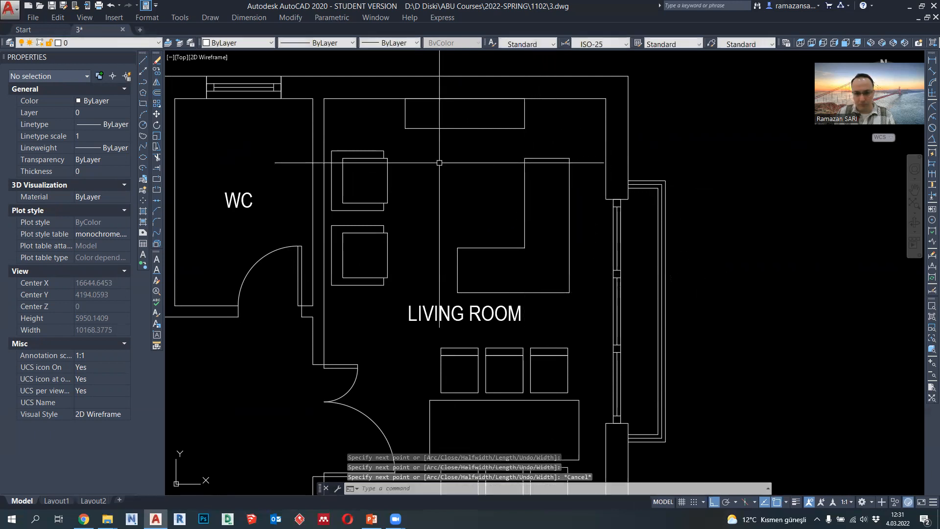
# - Draw the sofa's back polyline from the seat's upper right corner: 150 right, down to the seat's bottom, 150 down, 1800 left, up and back to the seat
pyautogui.click(145, 83)
pyautogui.scroll(2, 572, 163)
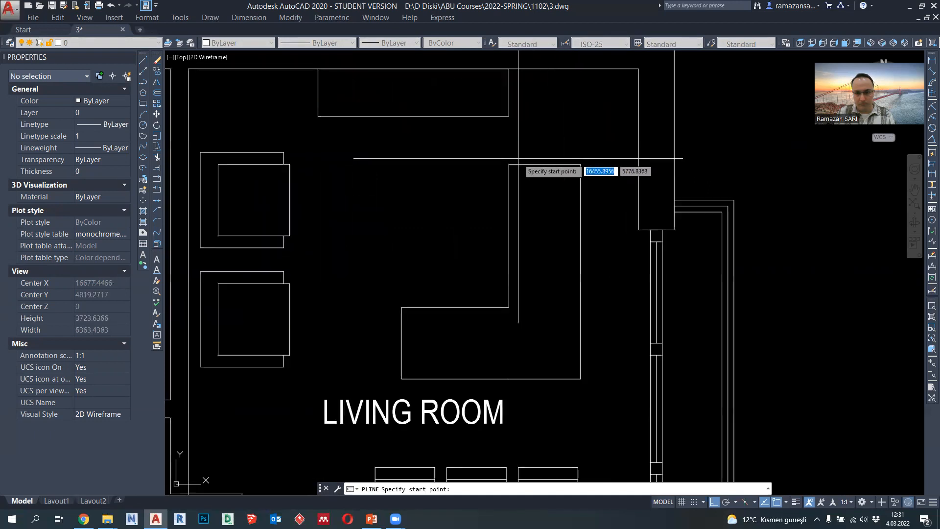
pyautogui.click(580, 163)
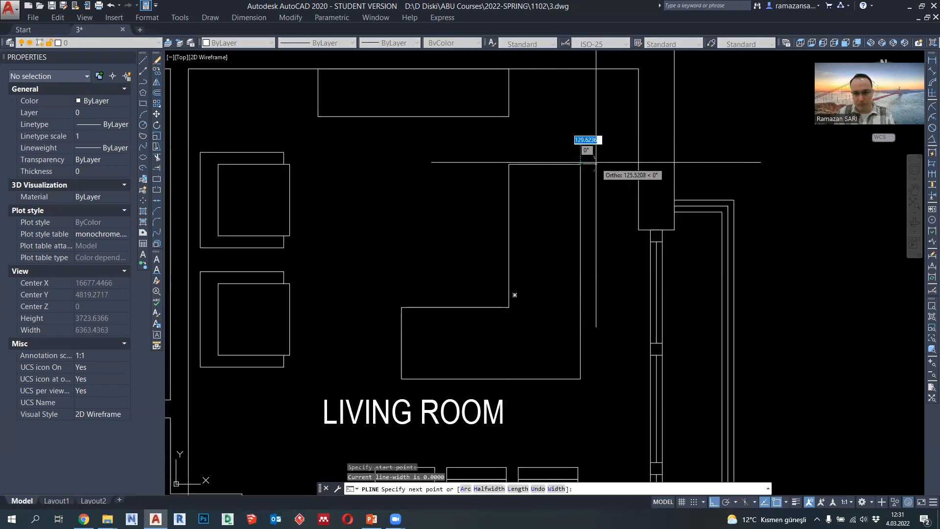
pyautogui.write('15')
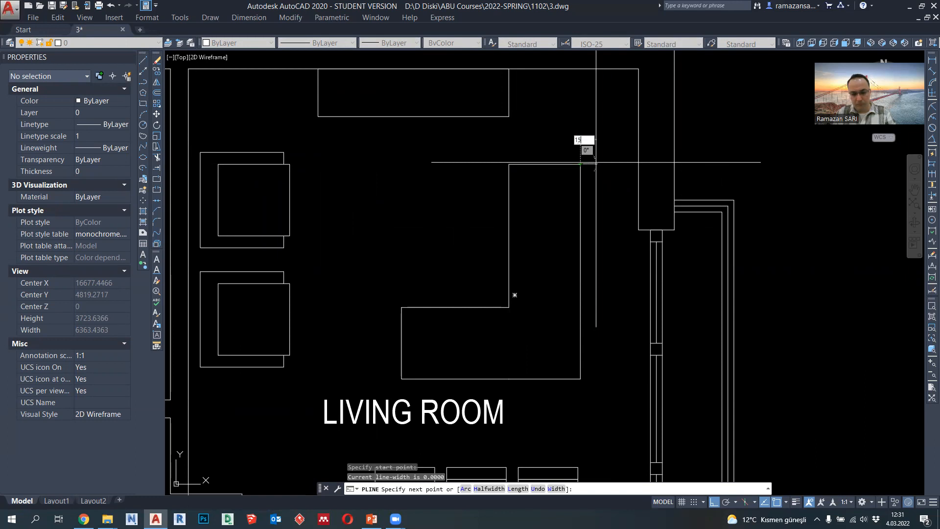
pyautogui.write('0')
pyautogui.press('Return')
pyautogui.moveTo(596, 280); pyautogui.dragTo(606, 189, button='middle')
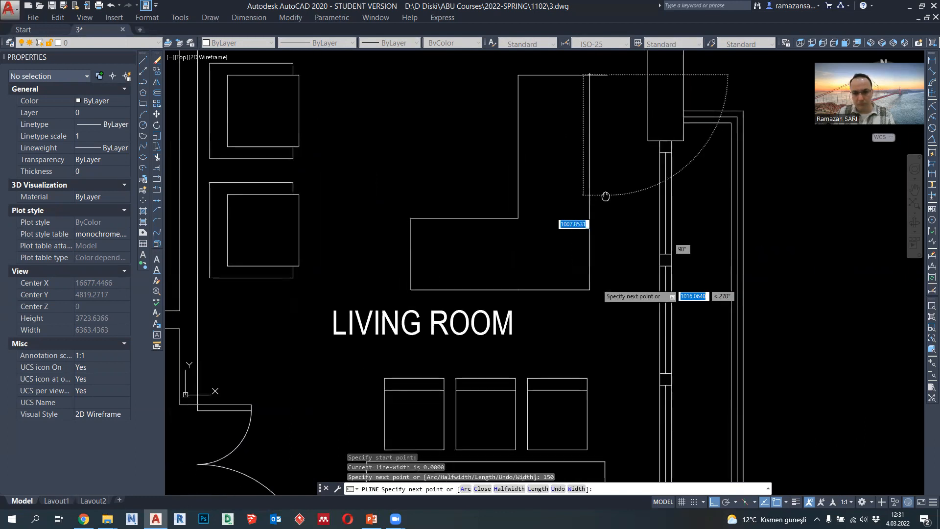
pyautogui.click(590, 289)
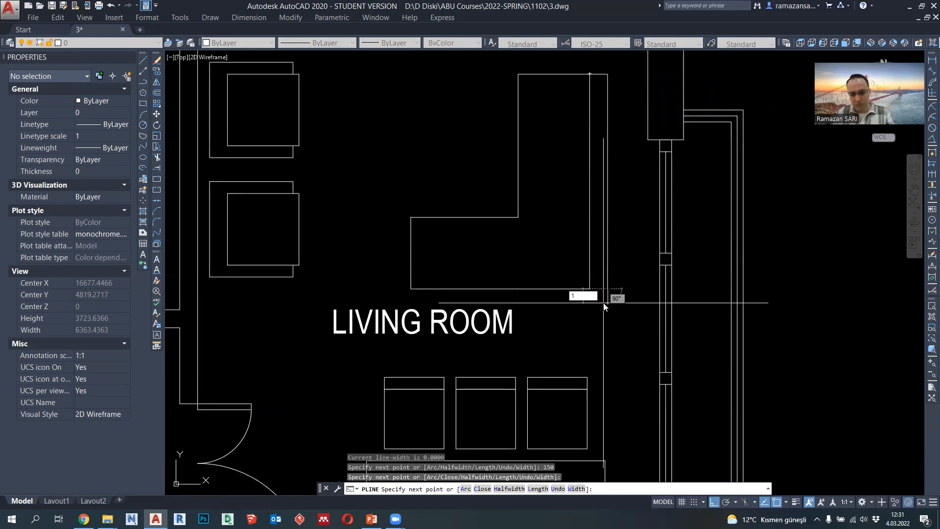
pyautogui.write('150')
pyautogui.press('Return')
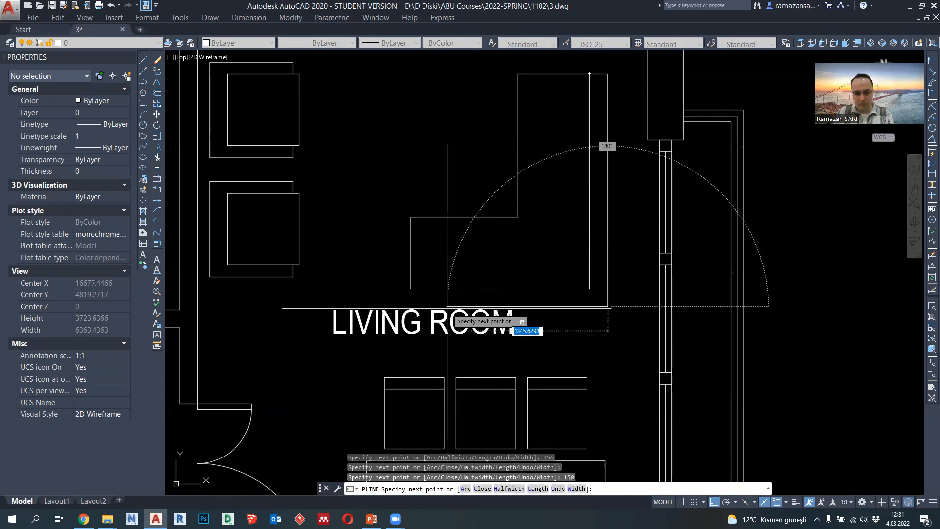
pyautogui.moveTo(413, 294); pyautogui.dragTo(430, 273, button='middle')
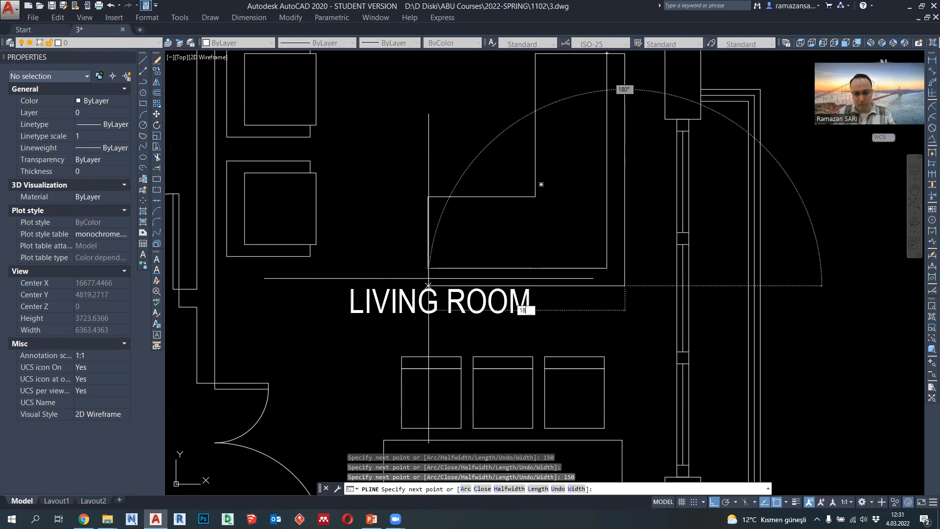
pyautogui.press('Return')
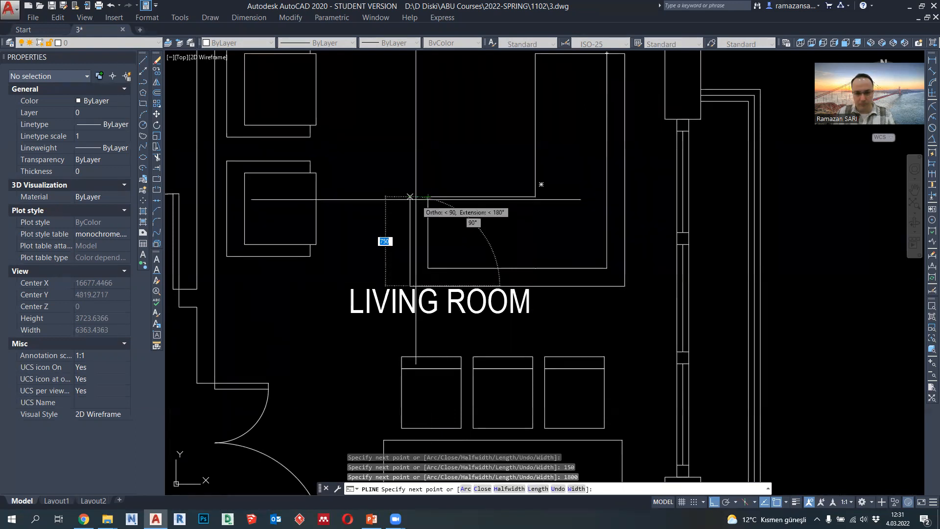
pyautogui.press('Escape')
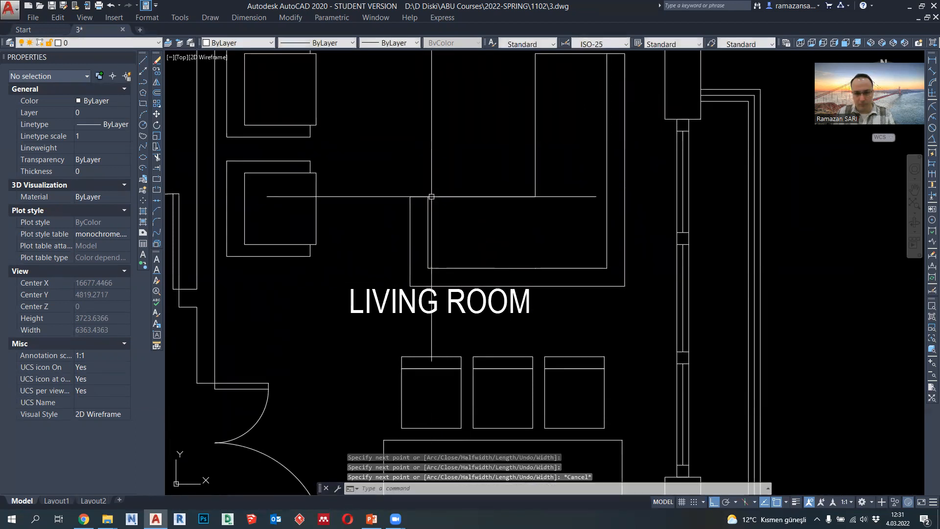
# - Set the lineweight of both L-shaped sofa polylines to 0.09 mm
pyautogui.scroll(-2, 507, 209)
pyautogui.moveTo(584, 245); pyautogui.dragTo(578, 278, button='middle')
pyautogui.click(581, 292)
pyautogui.click(542, 250)
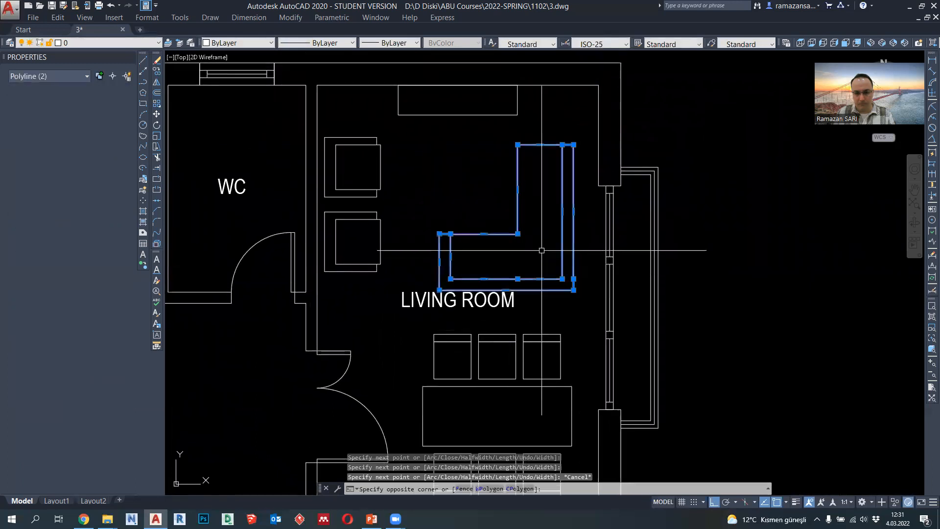
pyautogui.click(528, 244)
pyautogui.click(501, 189)
pyautogui.click(401, 44)
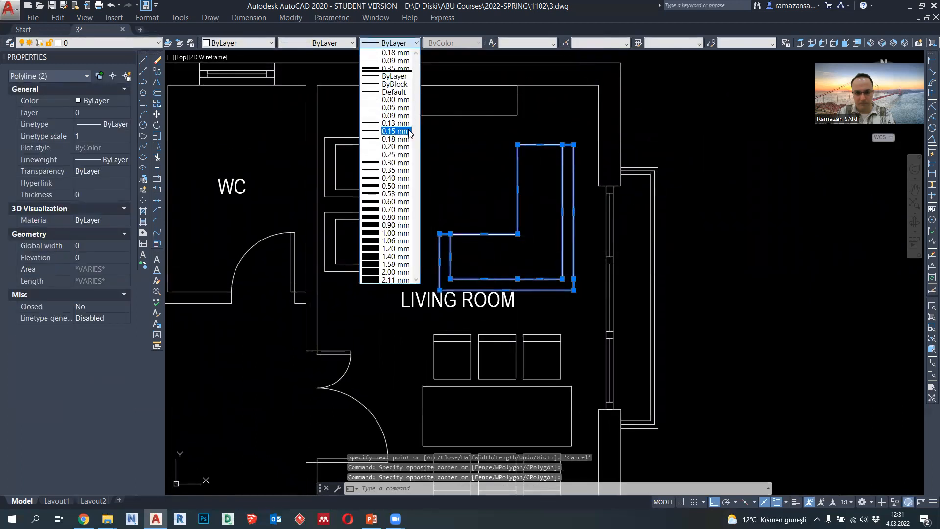
pyautogui.click(401, 116)
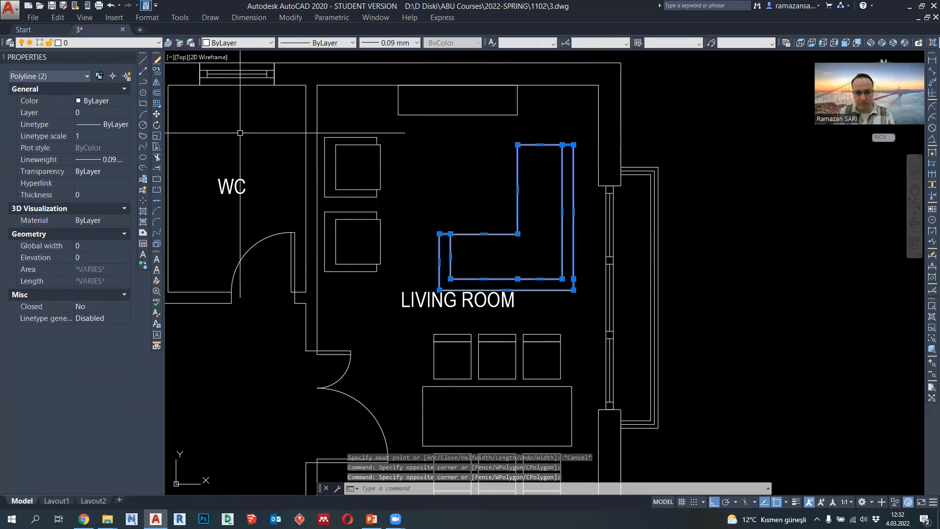
# - Move the sofa up level with the upper armchair's top edge and slightly right toward the window wall
pyautogui.click(157, 113)
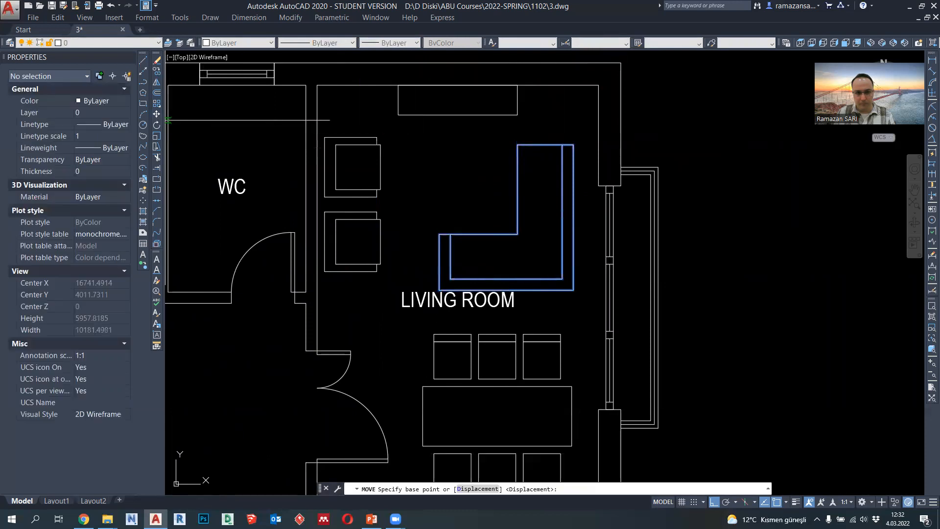
pyautogui.click(518, 145)
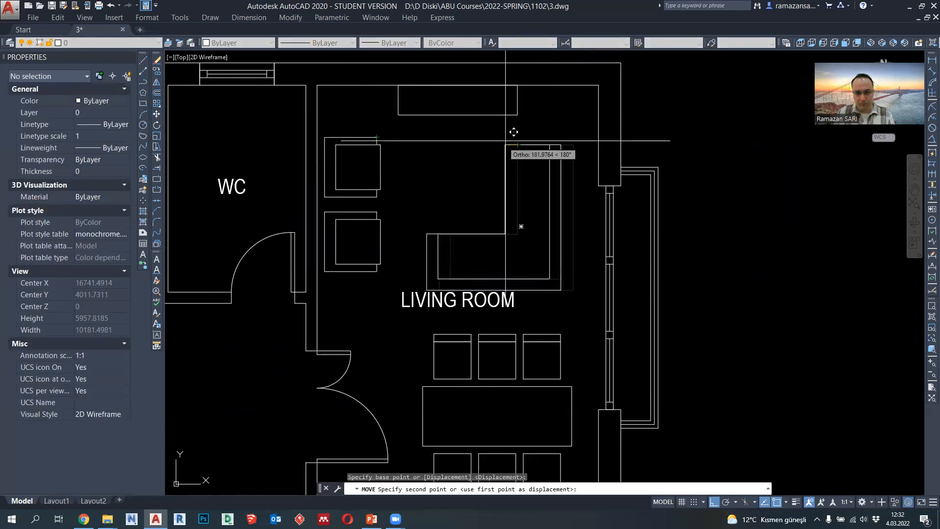
pyautogui.click(517, 136)
pyautogui.click(583, 285)
pyautogui.click(533, 237)
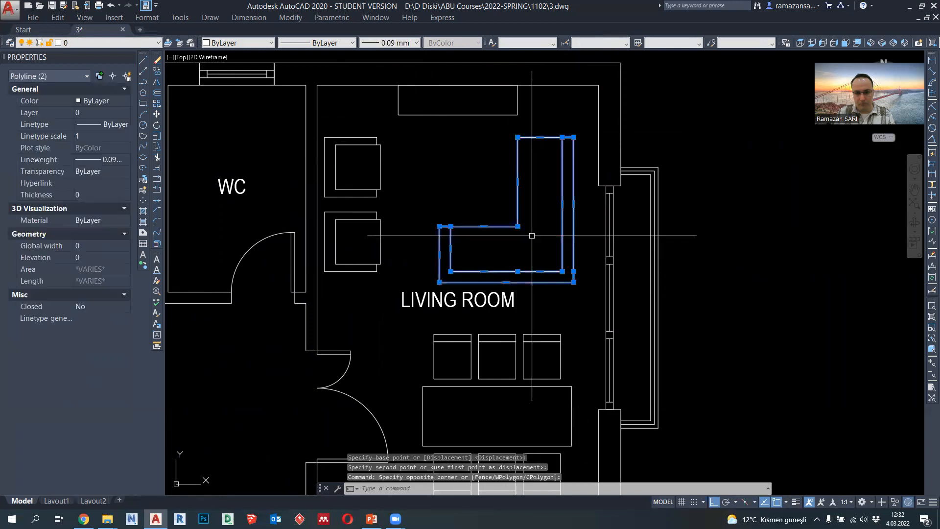
pyautogui.click(157, 114)
pyautogui.click(574, 137)
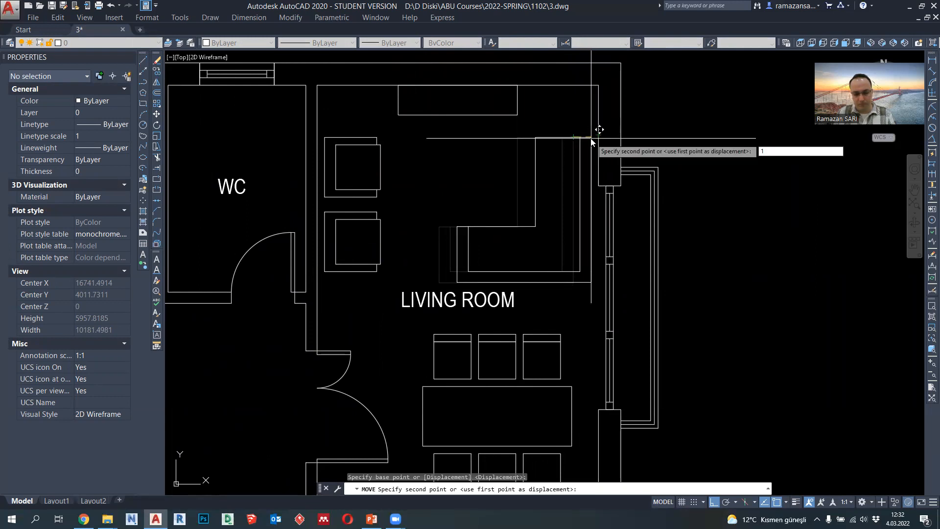
pyautogui.press('Return')
# - Delete the LIVING ROOM label
pyautogui.scroll(-2, 554, 138)
pyautogui.moveTo(552, 234); pyautogui.dragTo(554, 190, button='middle')
pyautogui.click(529, 197)
pyautogui.press('Delete')
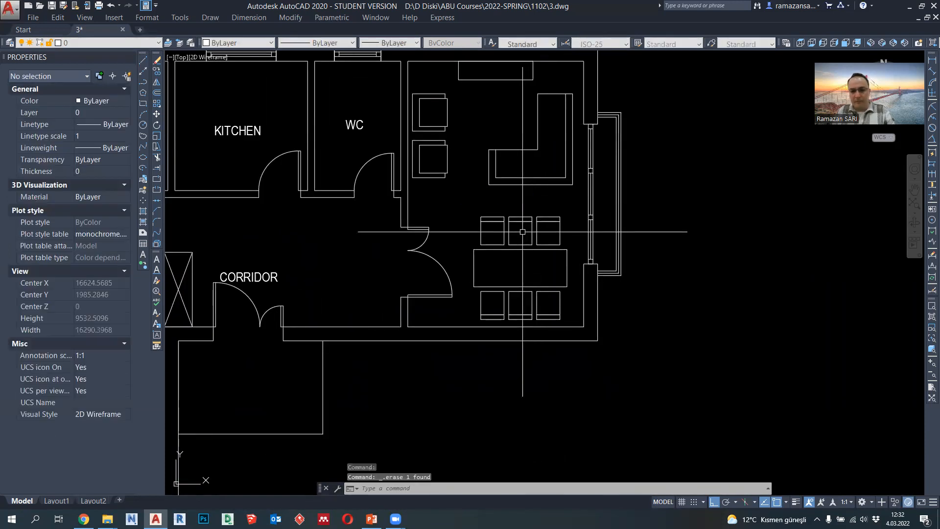
# - Review the whole floor plan and the living room's furniture layout around the dining set
pyautogui.scroll(-2, 558, 248)
pyautogui.moveTo(556, 262); pyautogui.dragTo(612, 249, button='middle')
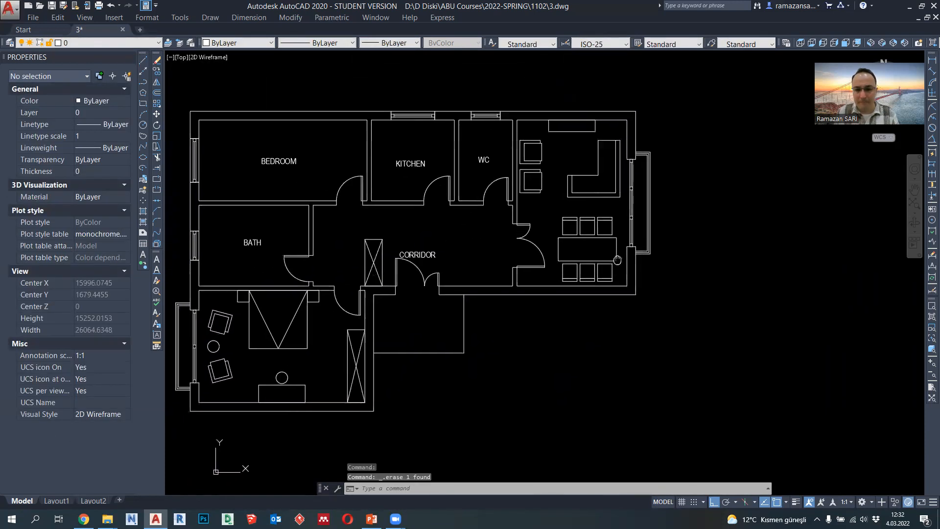
pyautogui.scroll(2, 568, 218)
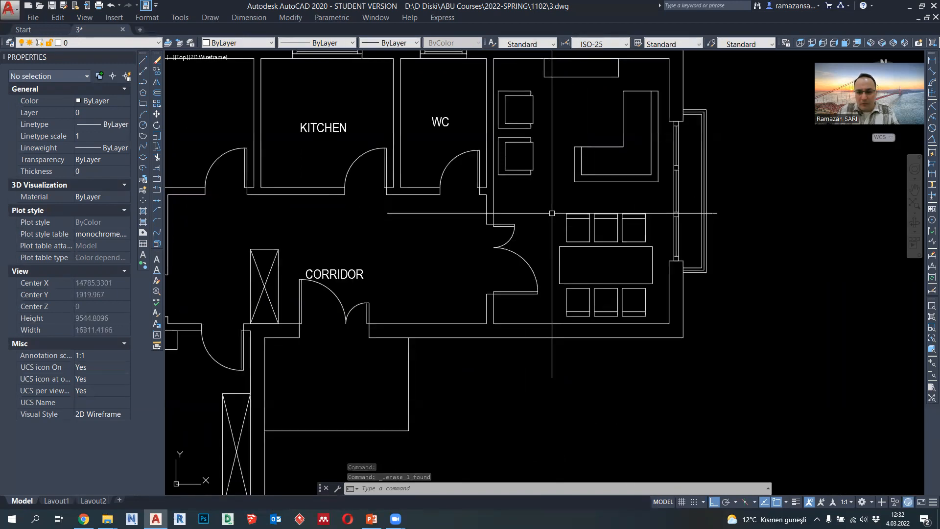
pyautogui.moveTo(616, 204); pyautogui.dragTo(613, 232, button='middle')
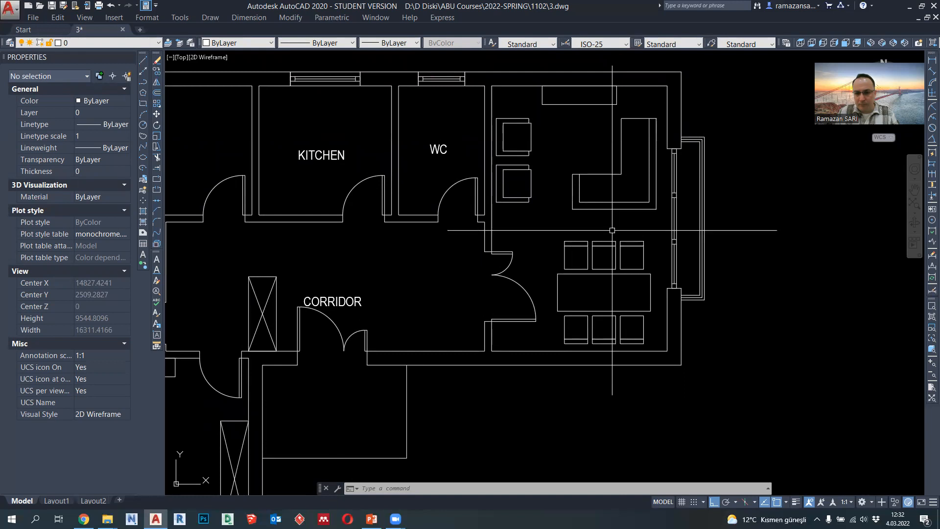
pyautogui.moveTo(564, 240); pyautogui.dragTo(578, 254, button='middle')
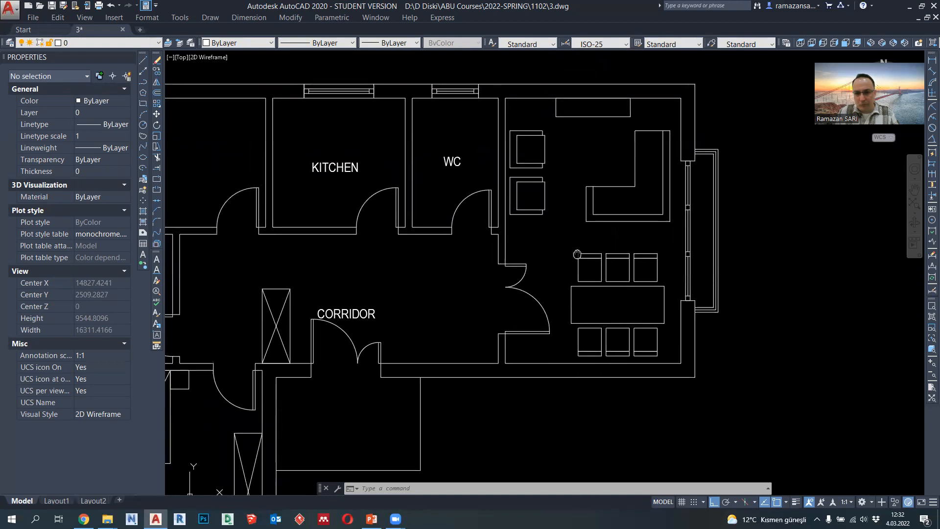
pyautogui.scroll(-3, 579, 264)
pyautogui.scroll(3, 602, 272)
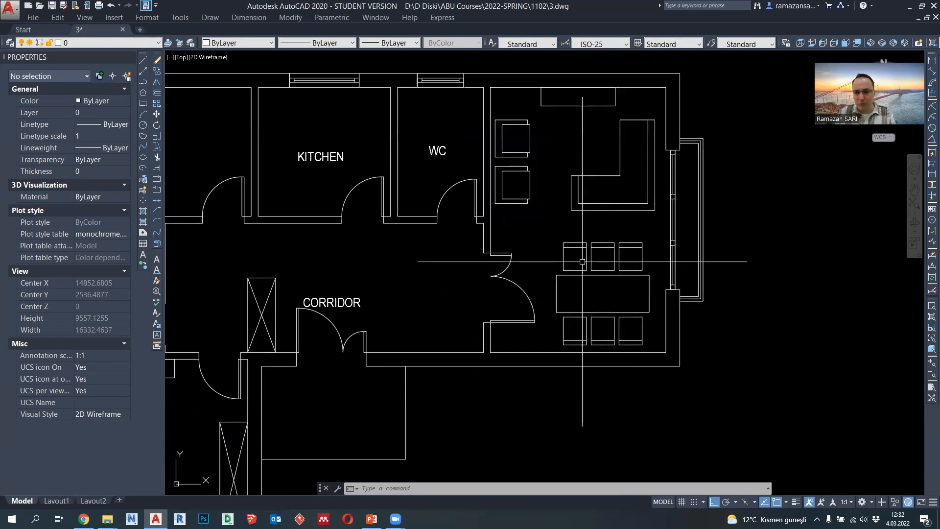
pyautogui.scroll(2, 632, 286)
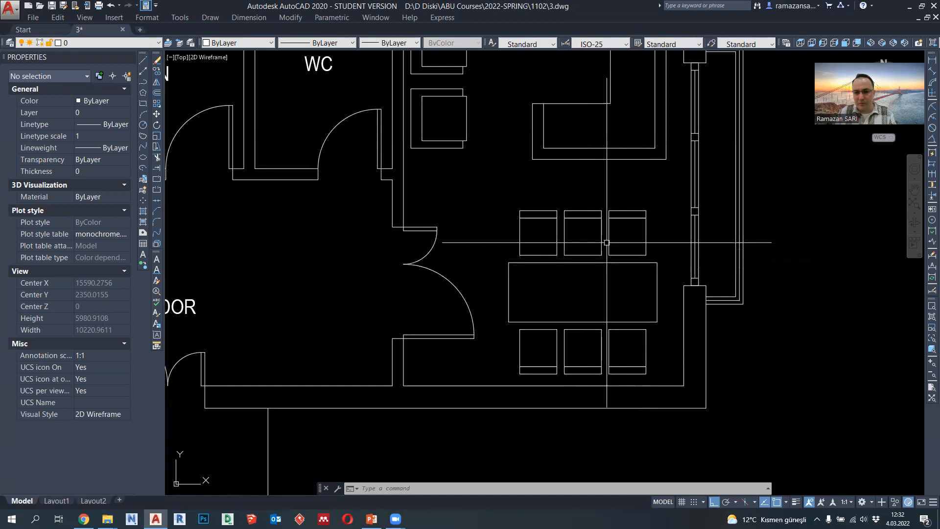
pyautogui.scroll(2, 558, 236)
pyautogui.write('c')
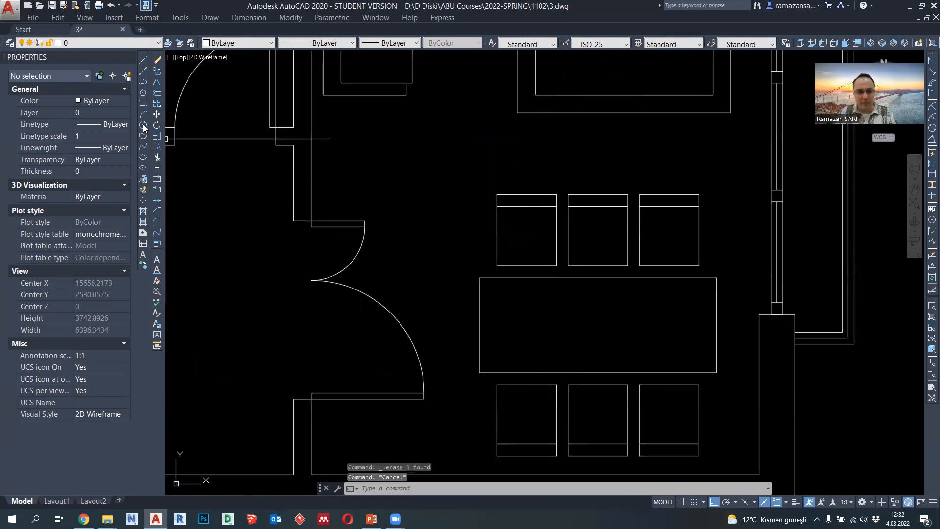
pyautogui.press('Return')
pyautogui.press('Escape')
# - Delete the two rows of three square dining chairs above and below the dining table
pyautogui.click(706, 271)
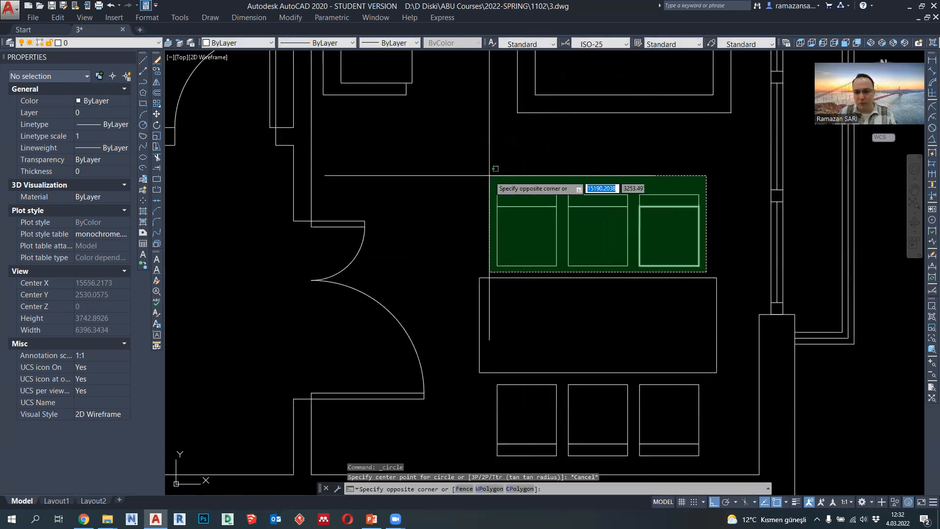
pyautogui.click(490, 177)
pyautogui.press('Delete')
pyautogui.moveTo(585, 302); pyautogui.dragTo(585, 200, button='middle')
pyautogui.click(701, 355)
pyautogui.click(510, 298)
pyautogui.press('Delete')
# - Draw a round chair as a circle of radius 200, centred 200 below the midpoint of the dining table's lower edge
pyautogui.scroll(-2, 593, 280)
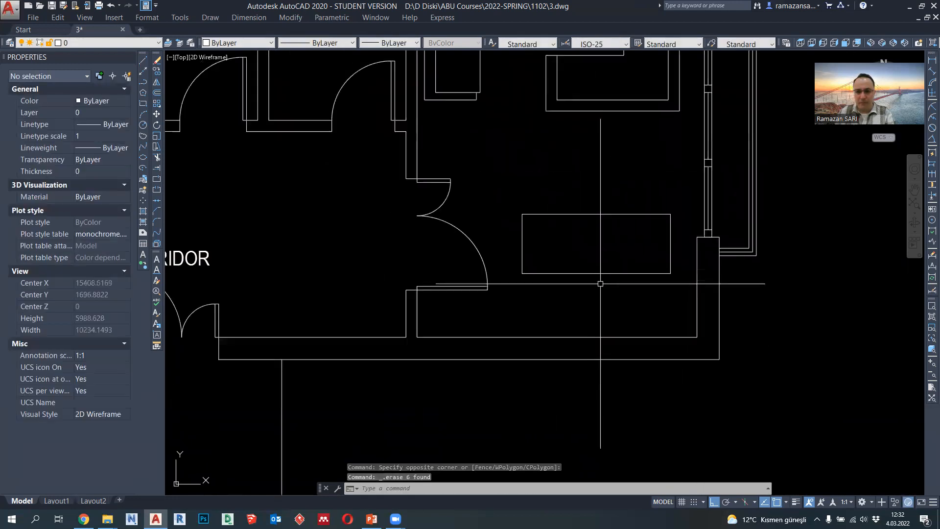
pyautogui.click(143, 125)
pyautogui.scroll(2, 567, 289)
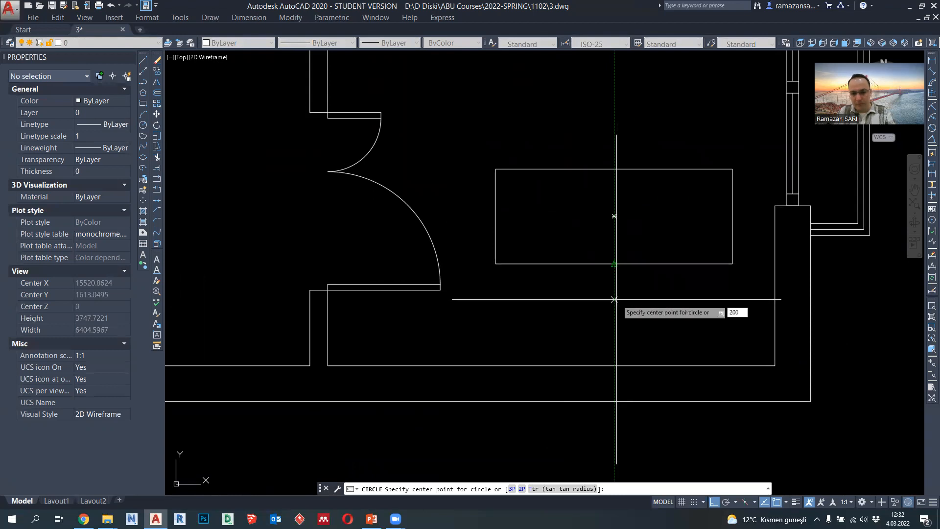
pyautogui.press('Return')
pyautogui.write('200')
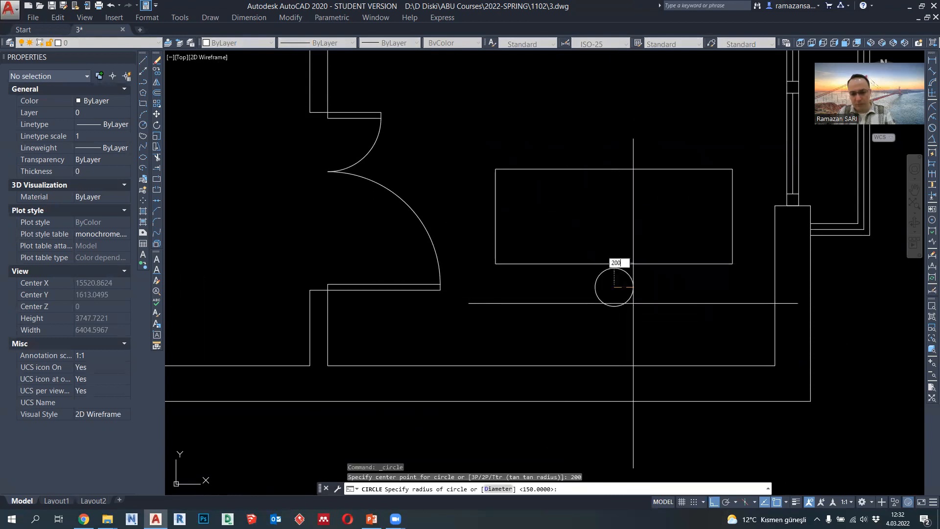
pyautogui.press('Return')
# - Move the round chair 100 straight down, away from the dining table
pyautogui.click(614, 310)
pyautogui.write('m')
pyautogui.press('Return')
pyautogui.click(658, 308)
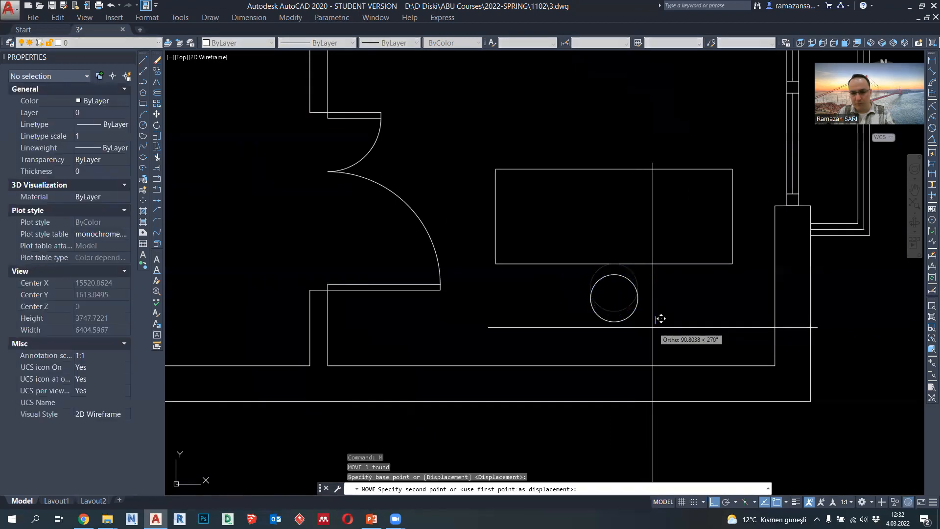
pyautogui.press('Return')
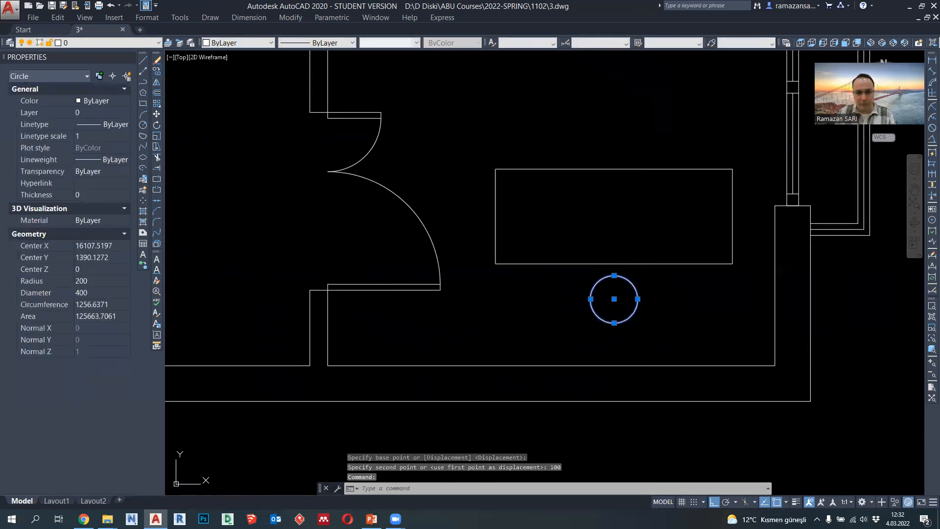
# - Copy the round chair 600 to the right
pyautogui.write('co')
pyautogui.press('Return')
pyautogui.click(614, 299)
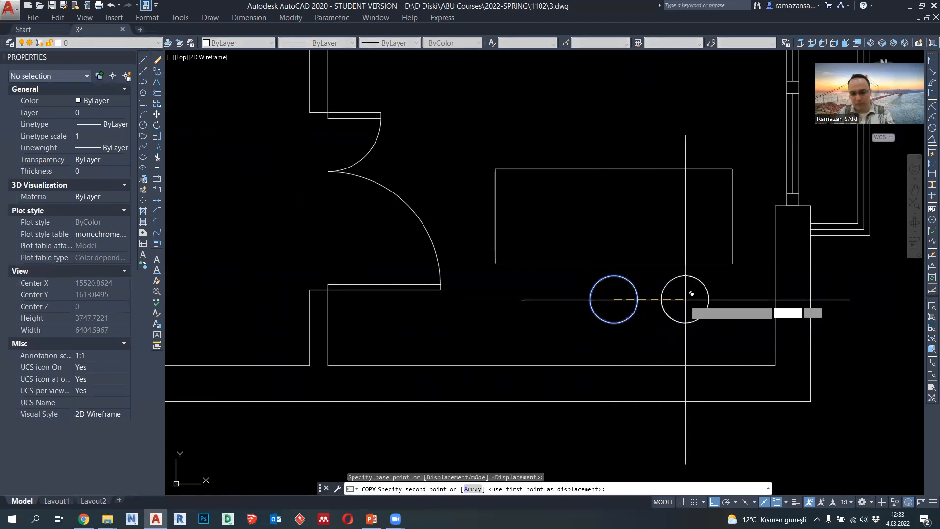
pyautogui.write('600')
pyautogui.press('Return')
pyautogui.press('Escape')
# - Mirror the right round chair about the dining table's vertical centreline, keeping the original
pyautogui.click(675, 319)
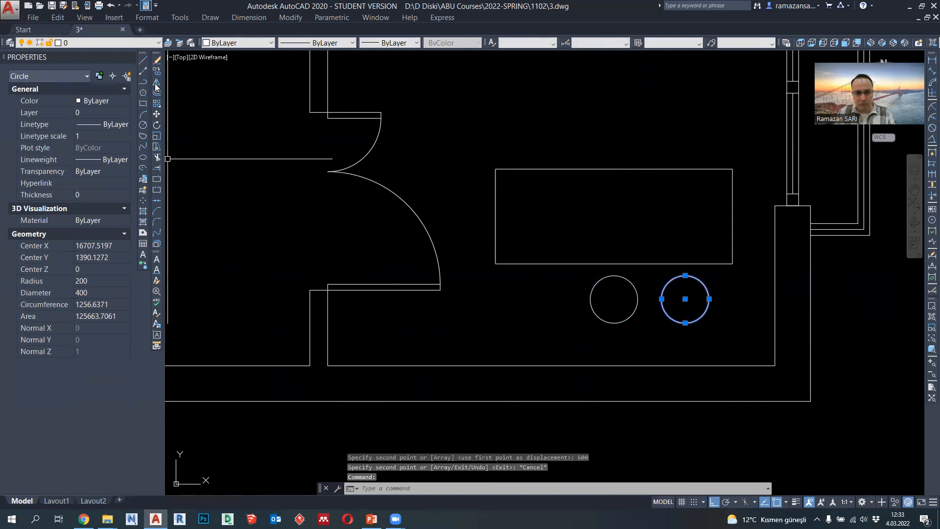
pyautogui.click(156, 83)
pyautogui.click(614, 260)
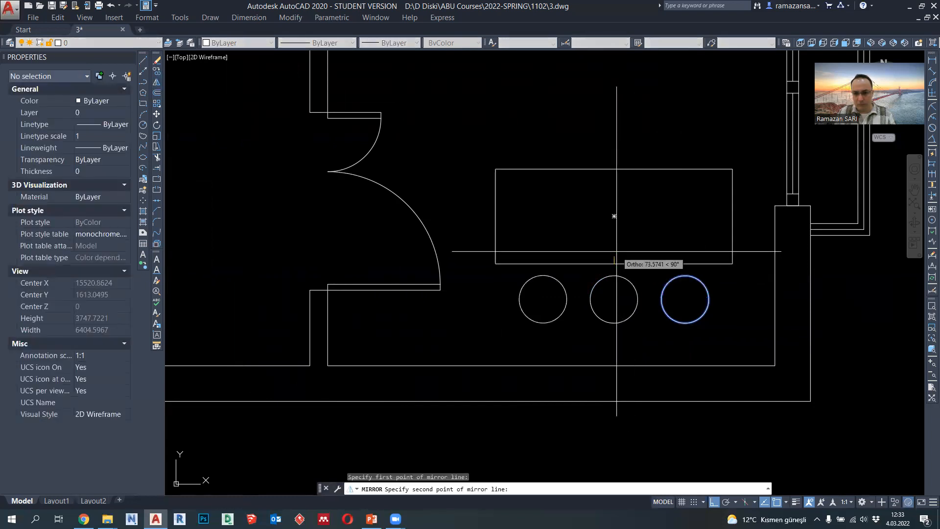
pyautogui.click(617, 251)
pyautogui.press('Return')
# - Mirror the three round chairs about the dining table's horizontal centreline, keeping the originals
pyautogui.scroll(-3, 663, 357)
pyautogui.click(695, 358)
pyautogui.click(549, 315)
pyautogui.click(156, 82)
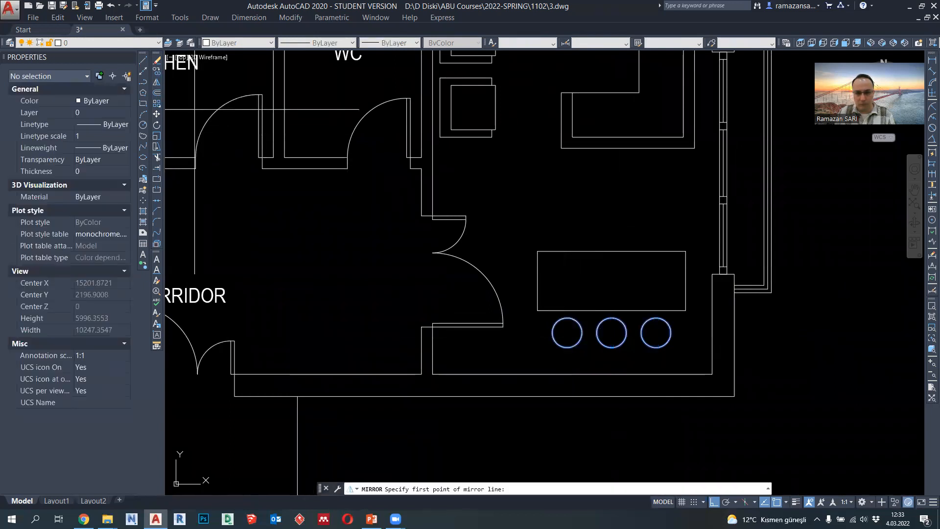
pyautogui.click(611, 280)
pyautogui.click(520, 281)
pyautogui.press('Return')
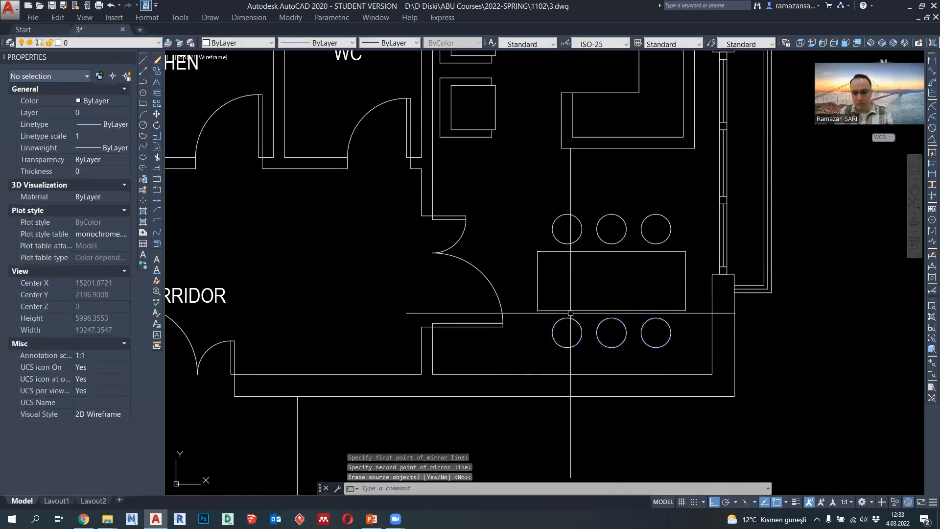
# - Move the dining table and its six round chairs 150 straight down
pyautogui.click(684, 356)
pyautogui.click(543, 208)
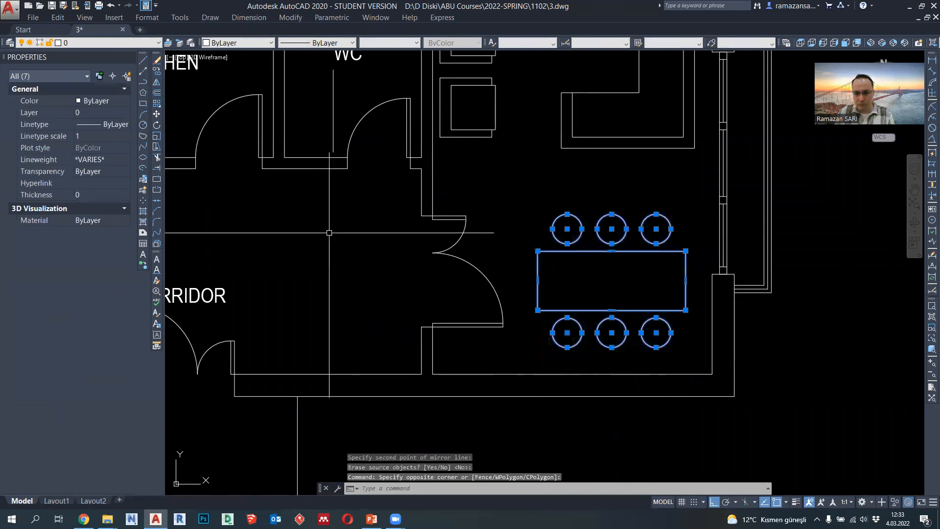
pyautogui.click(156, 114)
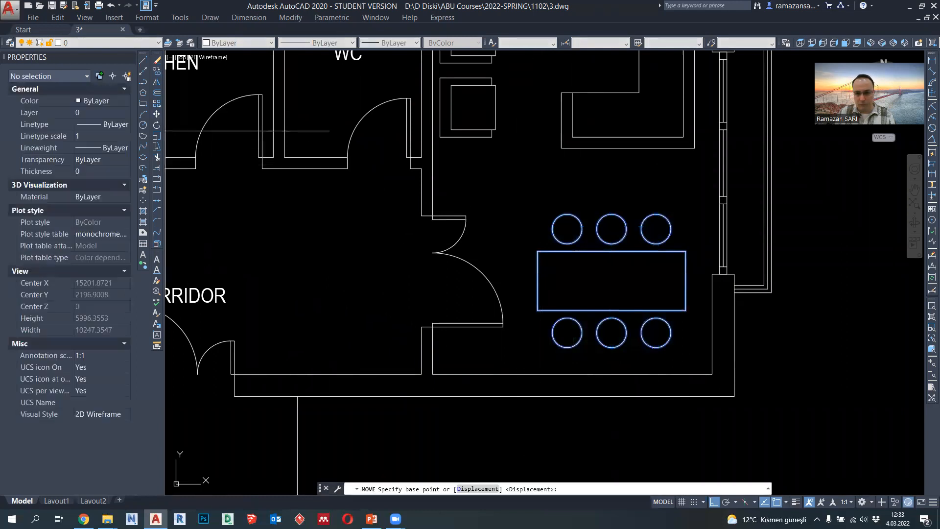
pyautogui.click(686, 281)
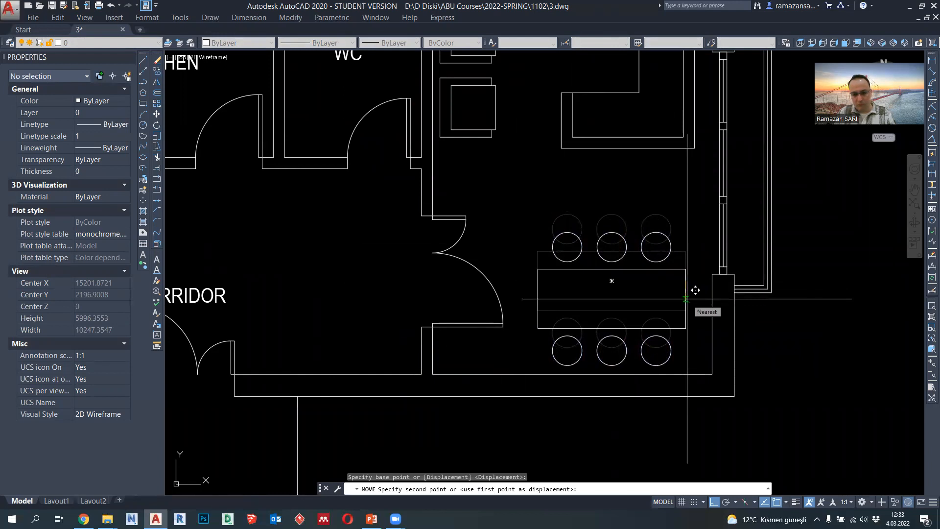
pyautogui.write('150')
pyautogui.press('Return')
# - Move the dining table and its six chairs right so the table's right edge aligns with the sofa's right edge
pyautogui.moveTo(691, 301); pyautogui.dragTo(686, 331, button='middle')
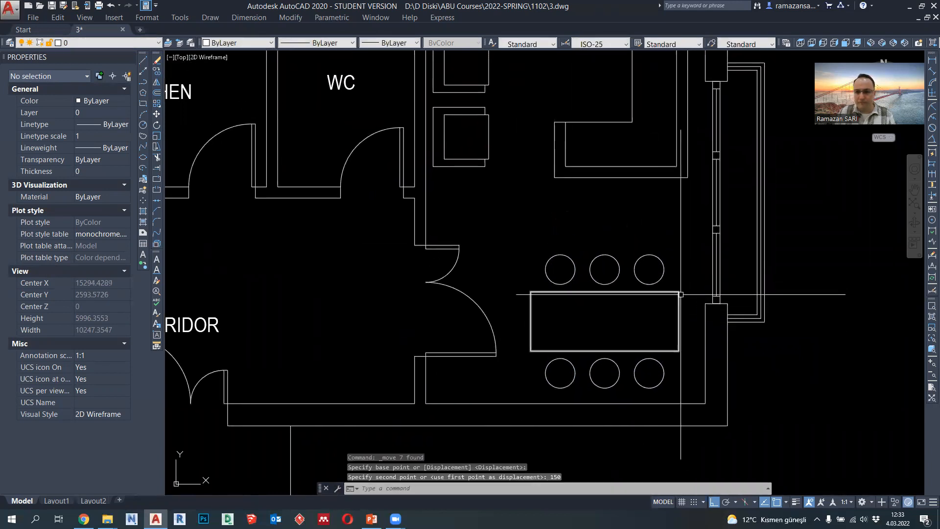
pyautogui.click(690, 381)
pyautogui.click(525, 242)
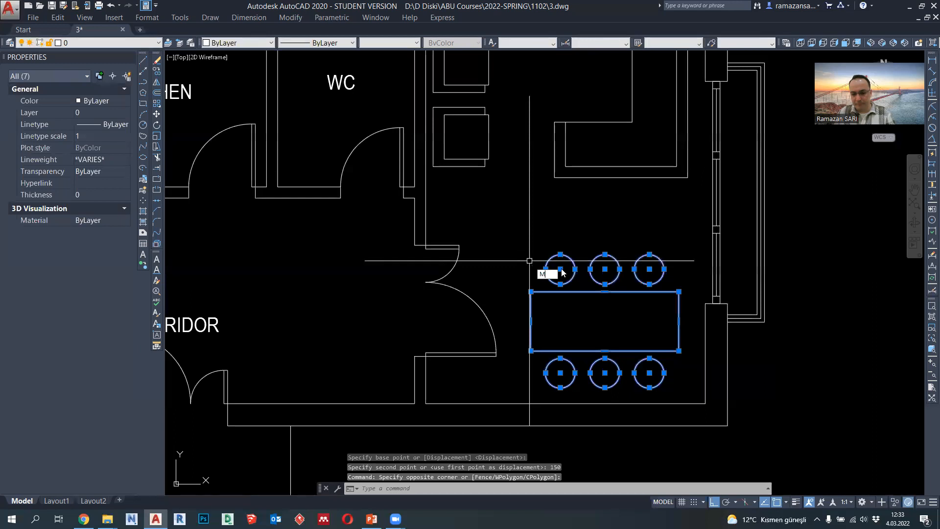
pyautogui.write('M')
pyautogui.press('Return')
pyautogui.click(605, 321)
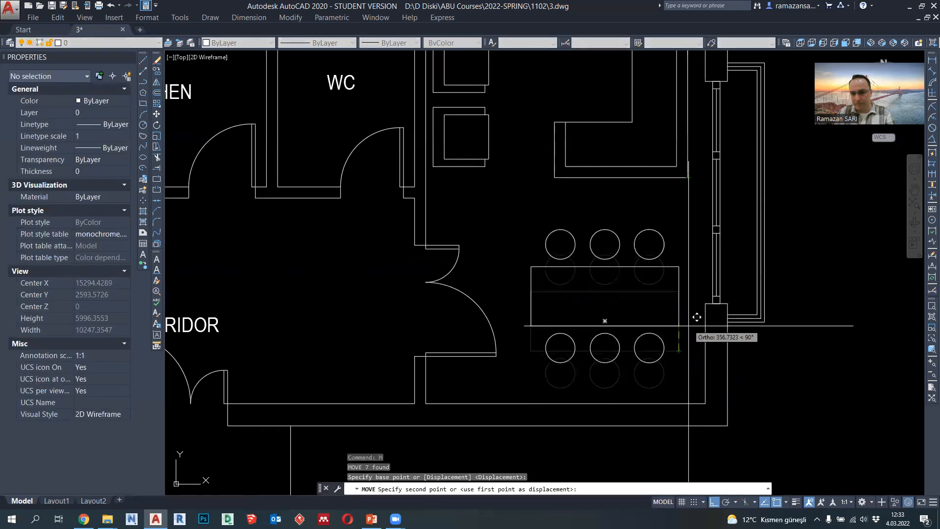
pyautogui.click(688, 350)
# - Stretch the lower leg of the L-shaped sofa 500 straight down
pyautogui.scroll(-2, 661, 350)
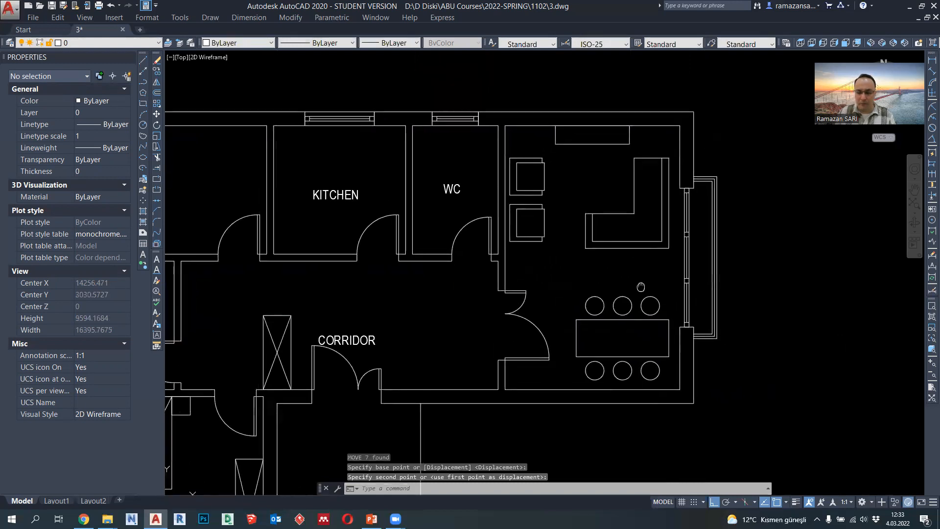
pyautogui.scroll(2, 667, 263)
pyautogui.moveTo(660, 274); pyautogui.dragTo(644, 297, button='middle')
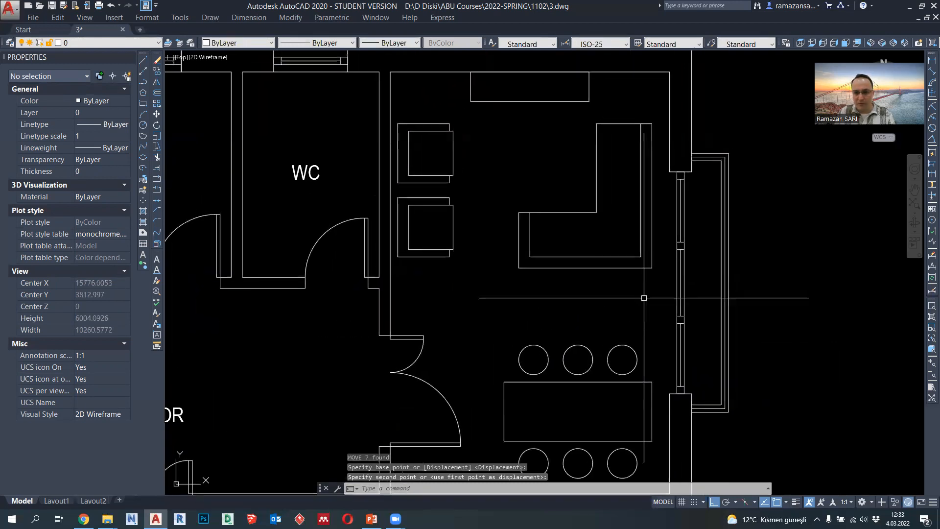
pyautogui.write('s')
pyautogui.press('Return')
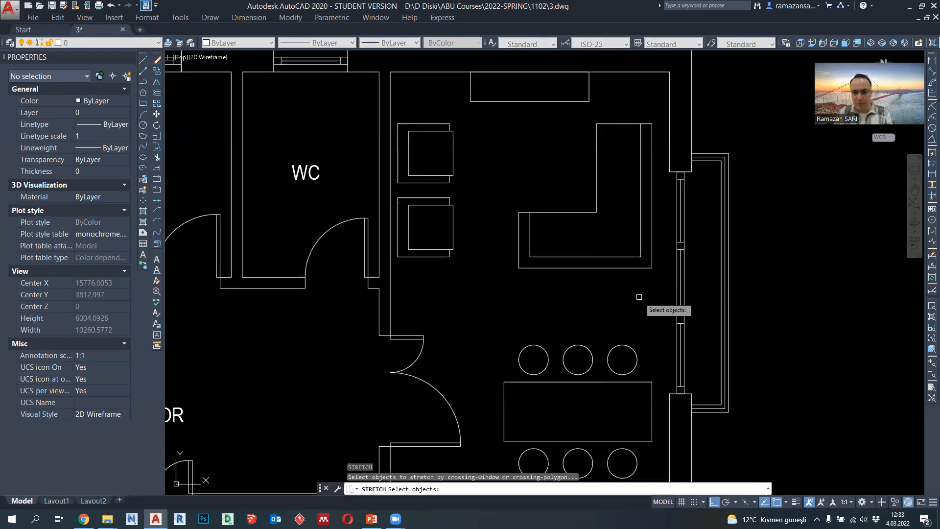
pyautogui.click(659, 290)
pyautogui.click(519, 203)
pyautogui.press('Return')
pyautogui.click(608, 293)
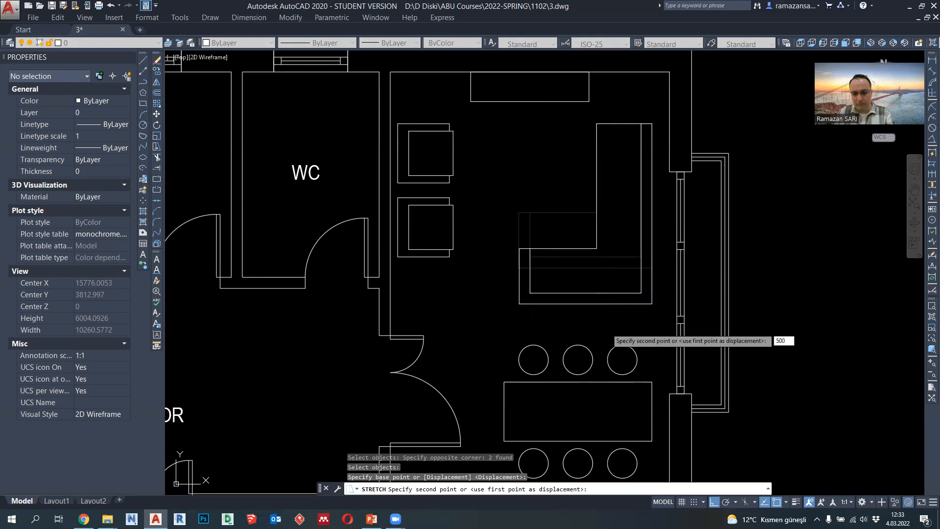
pyautogui.write('500')
pyautogui.press('Return')
pyautogui.scroll(-2, 496, 284)
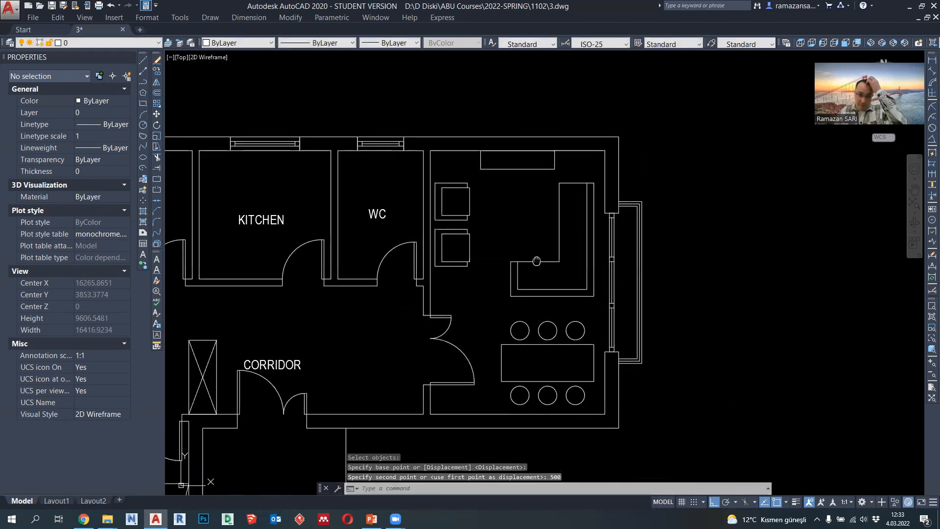
# - Draw a 600 by 600 square coffee table between the armchairs and the sofa with a polyline
pyautogui.scroll(2, 533, 216)
pyautogui.click(143, 82)
pyautogui.scroll(2, 514, 179)
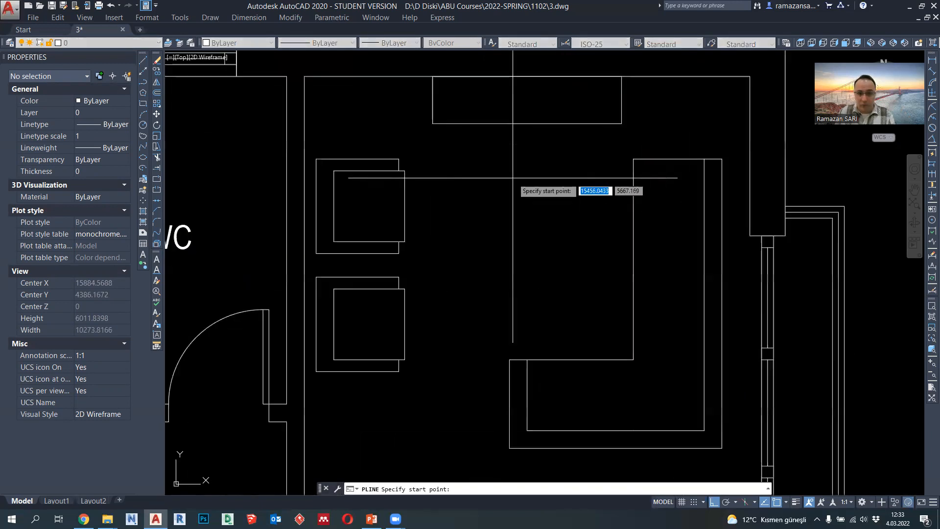
pyautogui.click(487, 196)
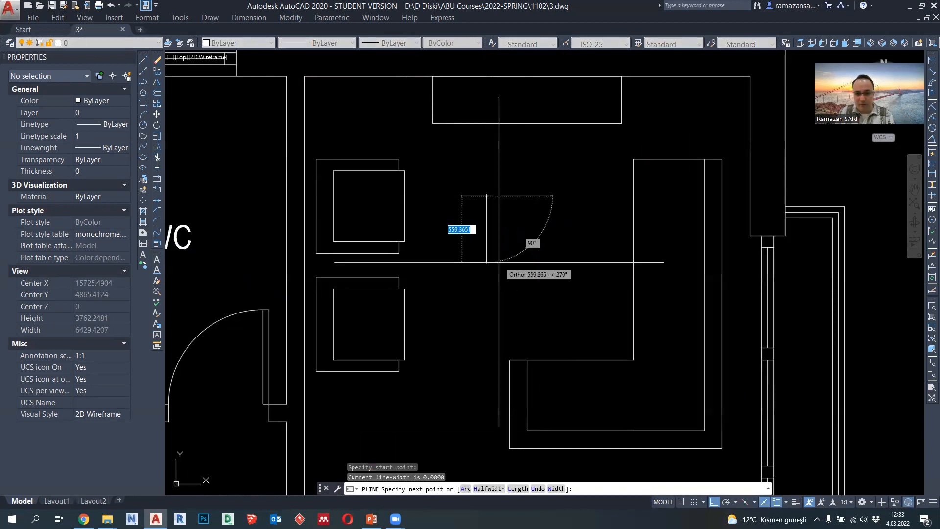
pyautogui.write('600')
pyautogui.press('Return')
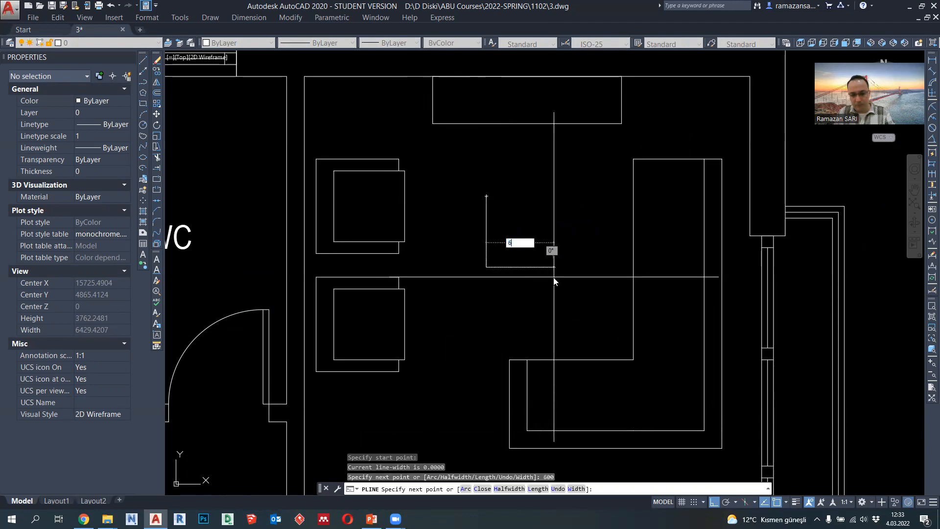
pyautogui.write('600')
pyautogui.press('Return')
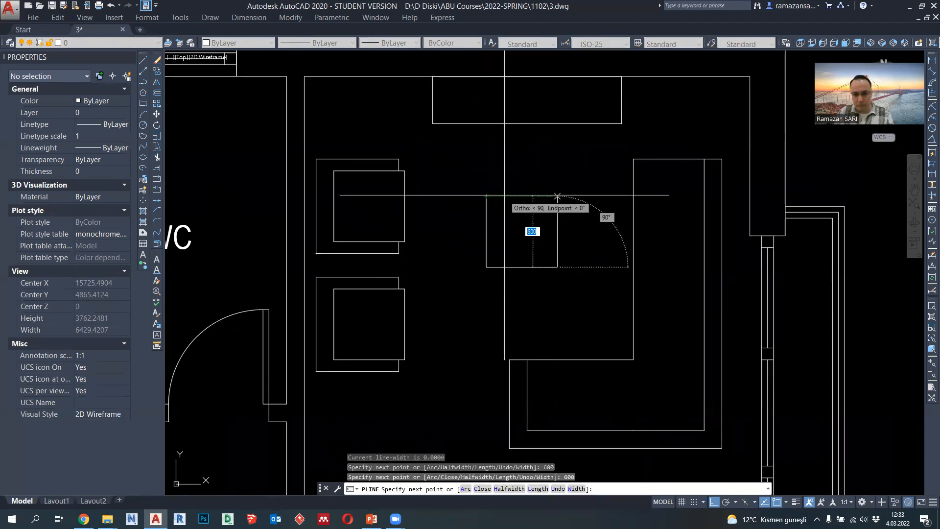
pyautogui.press('Escape')
pyautogui.scroll(-4, 601, 250)
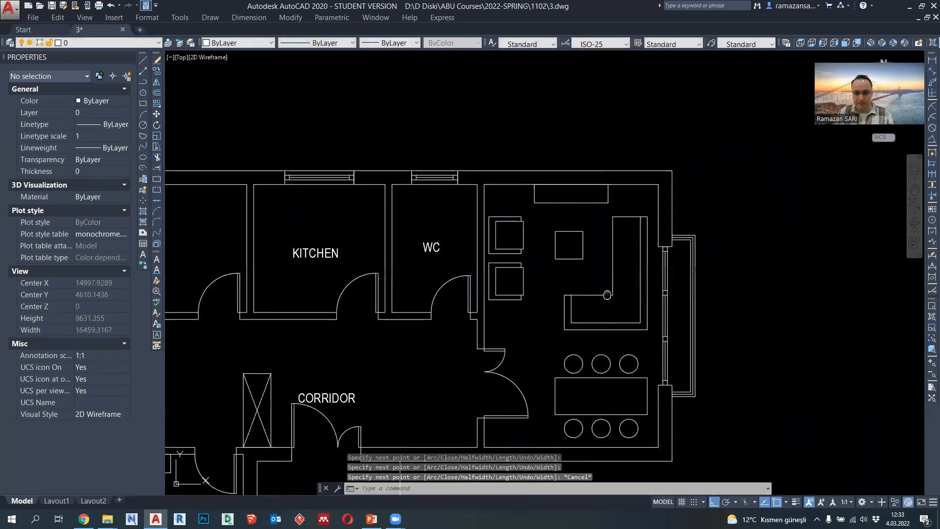
# - Move the square coffee table left so its vertical centreline aligns with the sofa's left end
pyautogui.moveTo(590, 270); pyautogui.dragTo(591, 224, button='middle')
pyautogui.click(555, 196)
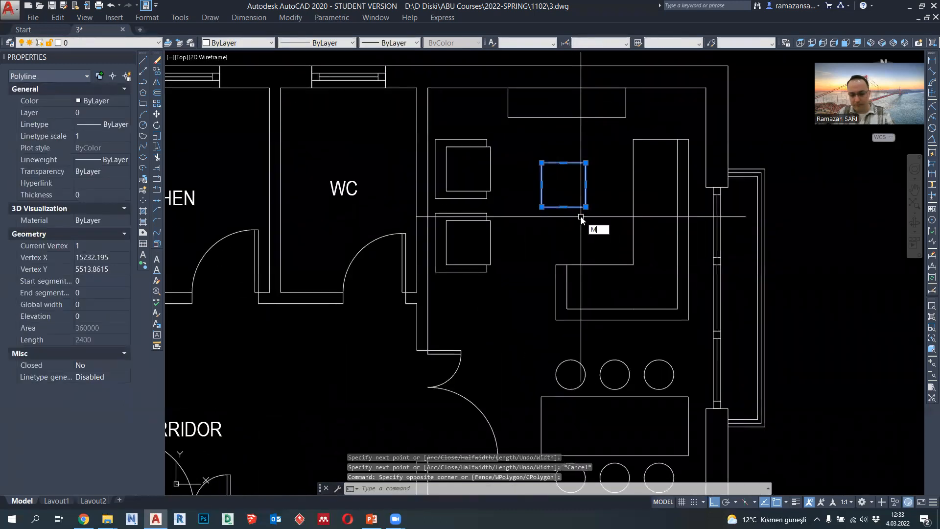
pyautogui.press('Return')
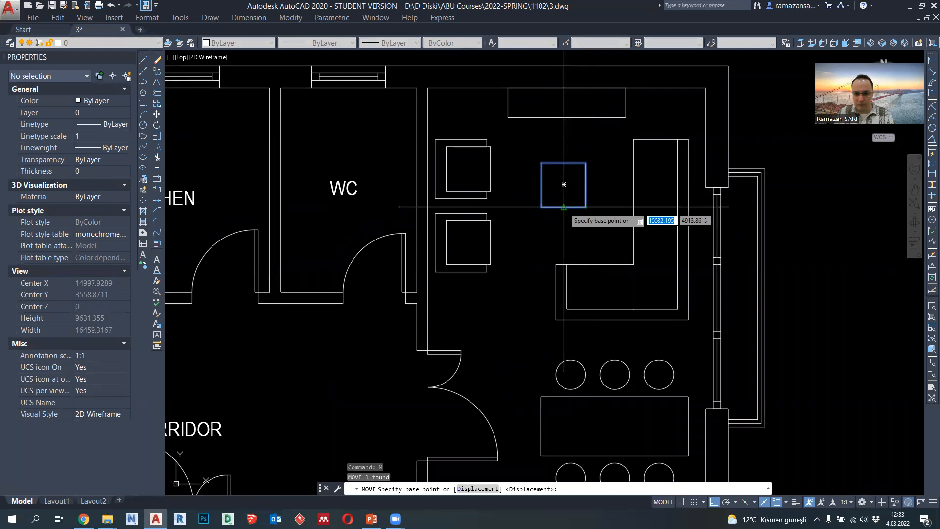
pyautogui.click(564, 206)
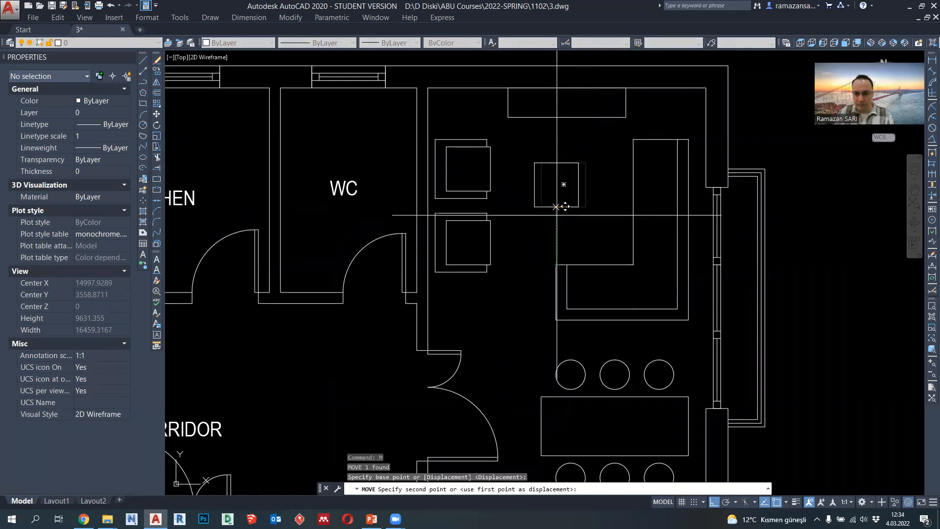
pyautogui.click(563, 202)
pyautogui.click(556, 207)
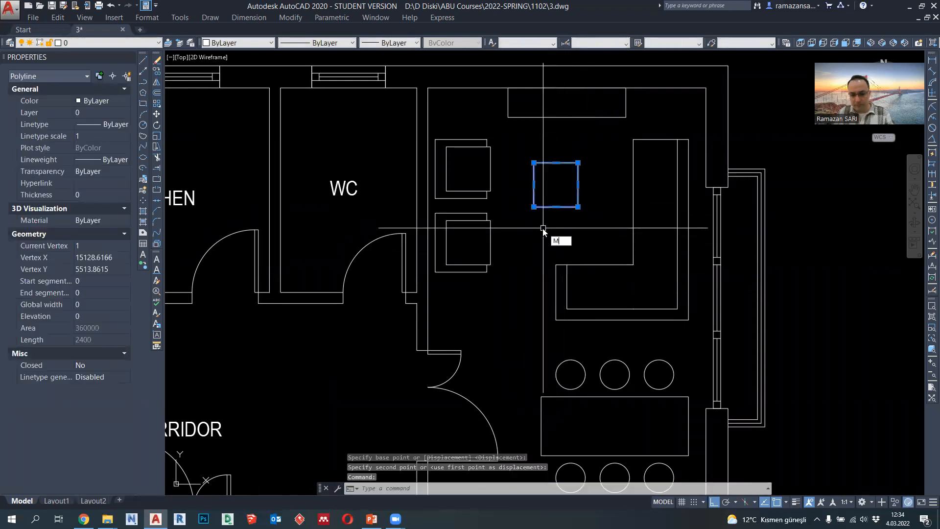
# - Move the square coffee table straight up so its top edge aligns with the upper armchair's seat
pyautogui.write('M')
pyautogui.press('Return')
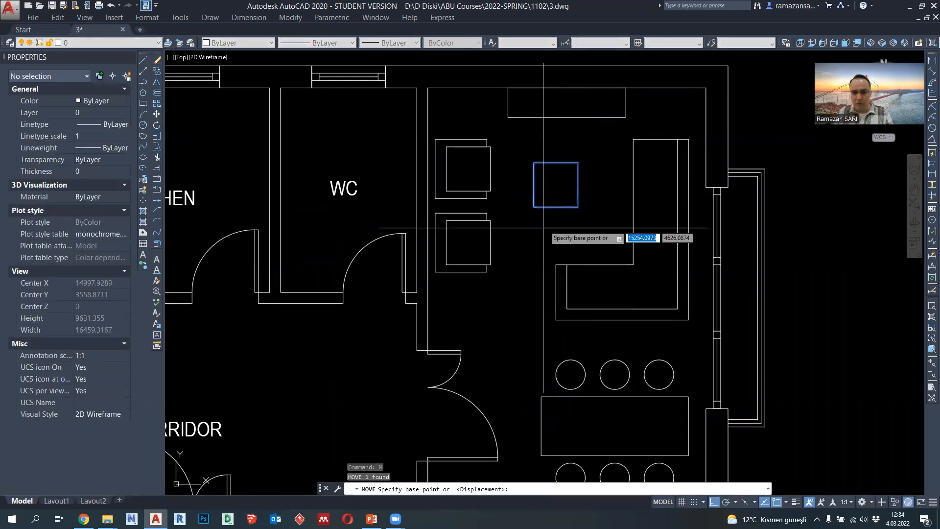
pyautogui.click(556, 162)
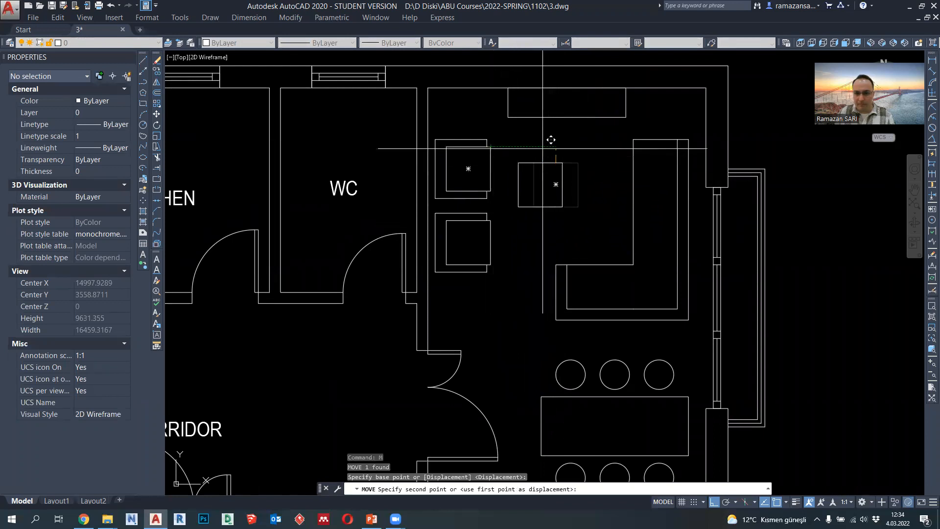
pyautogui.press('Escape')
pyautogui.scroll(-2, 592, 223)
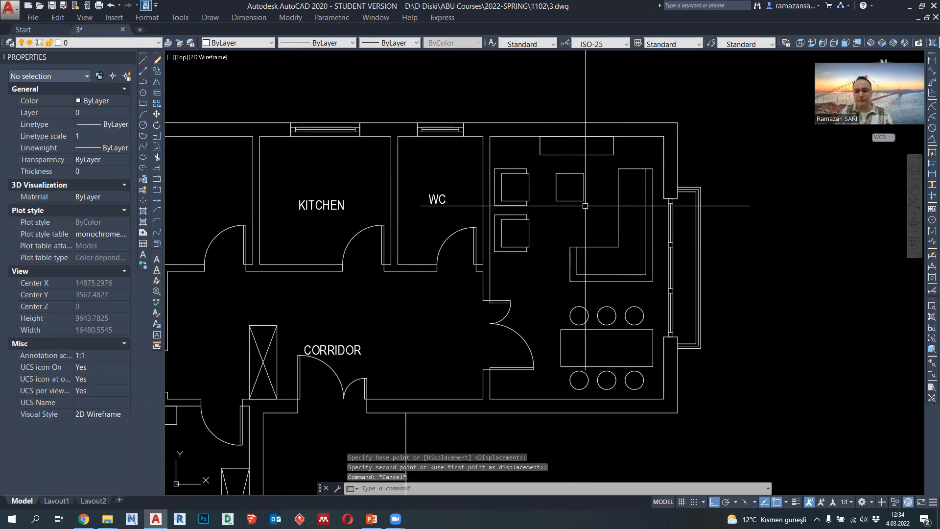
# - Draw a rectangle 1600 wide and 100 deep inside the wall unit, starting from its left side's midpoint
pyautogui.scroll(2, 571, 152)
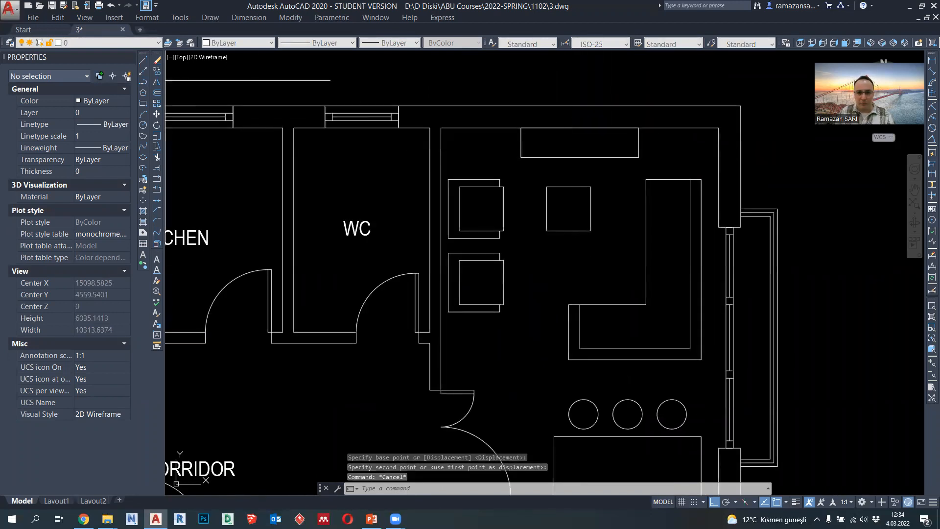
pyautogui.write('pl')
pyautogui.press('Return')
pyautogui.scroll(4, 539, 133)
pyautogui.click(520, 143)
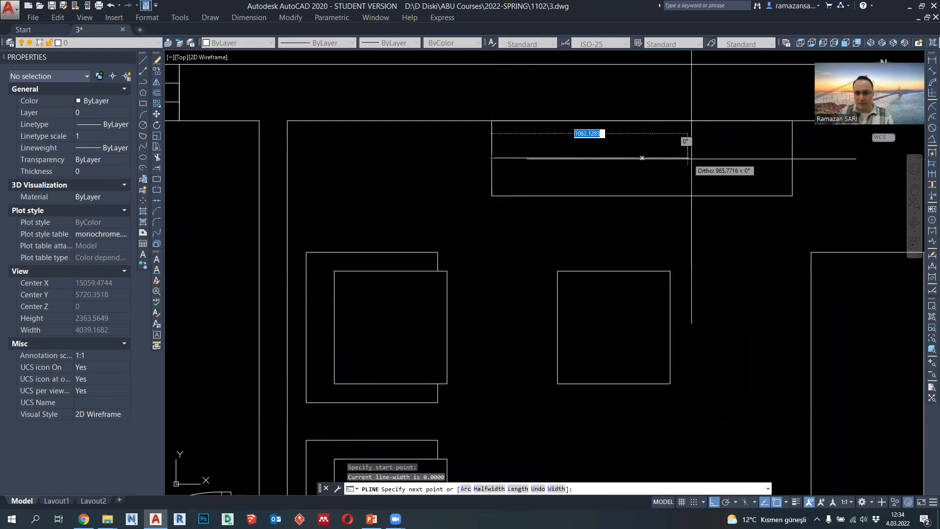
pyautogui.click(793, 158)
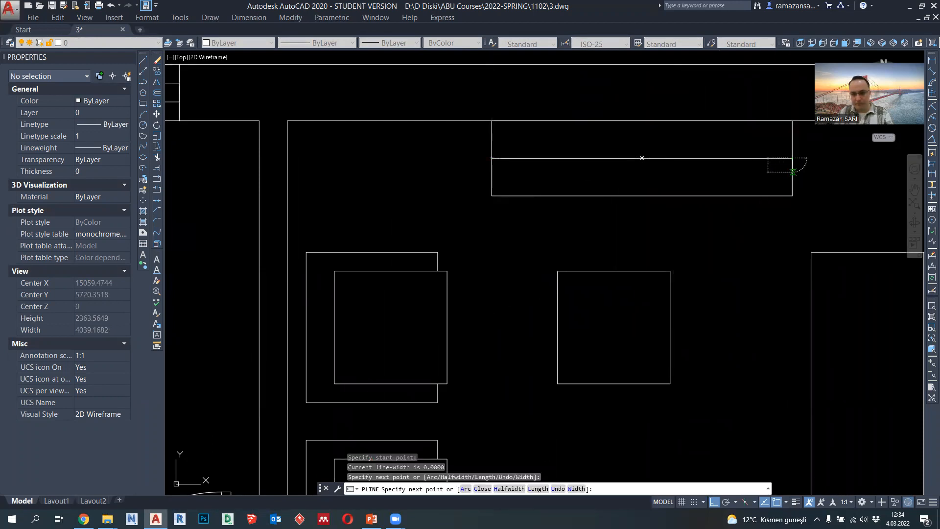
pyautogui.write('100')
pyautogui.press('Return')
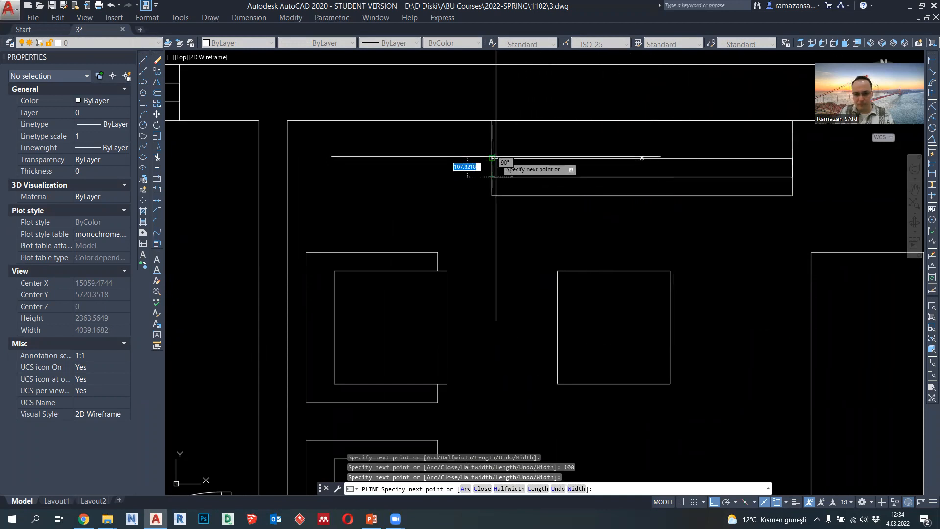
pyautogui.press('Escape')
pyautogui.scroll(-2, 553, 182)
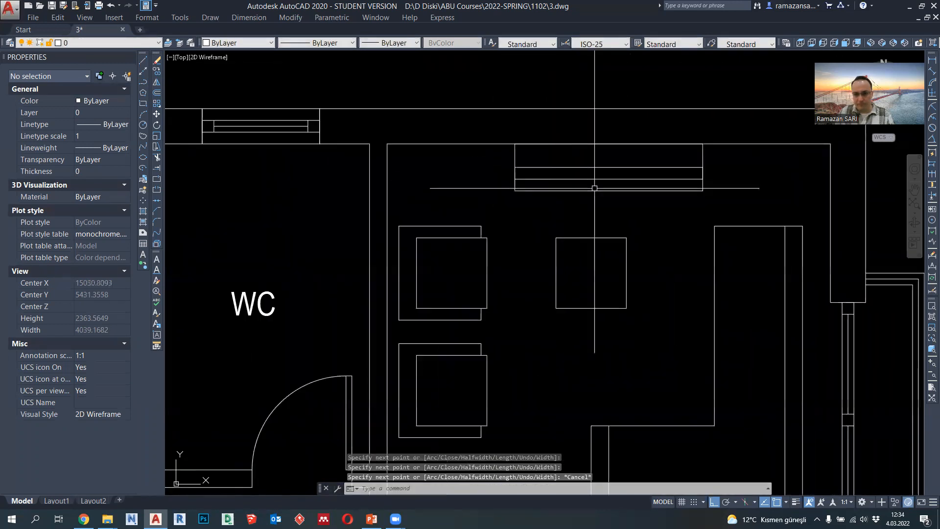
# - Shorten the thin rectangle inside the wall unit by stretching its right edge 100 to the left
pyautogui.click(516, 183)
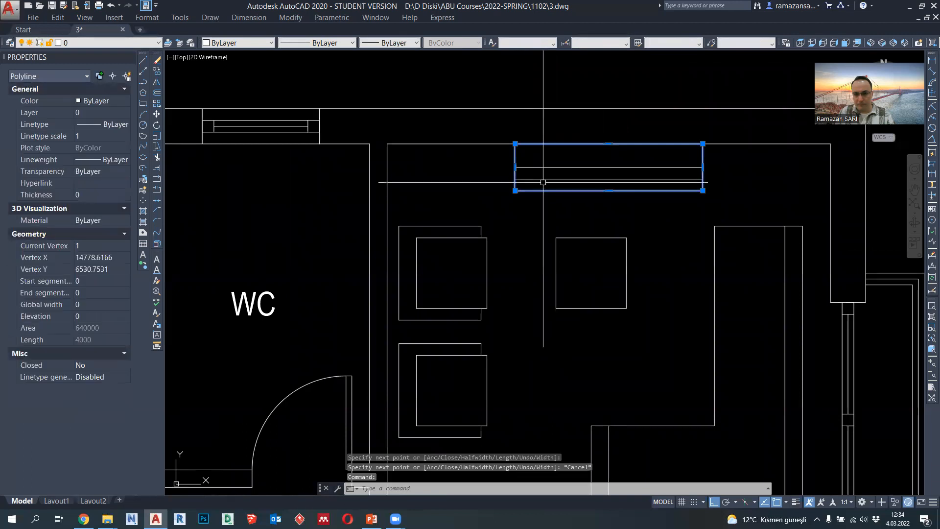
pyautogui.press('Escape')
pyautogui.click(524, 179)
pyautogui.scroll(2, 522, 177)
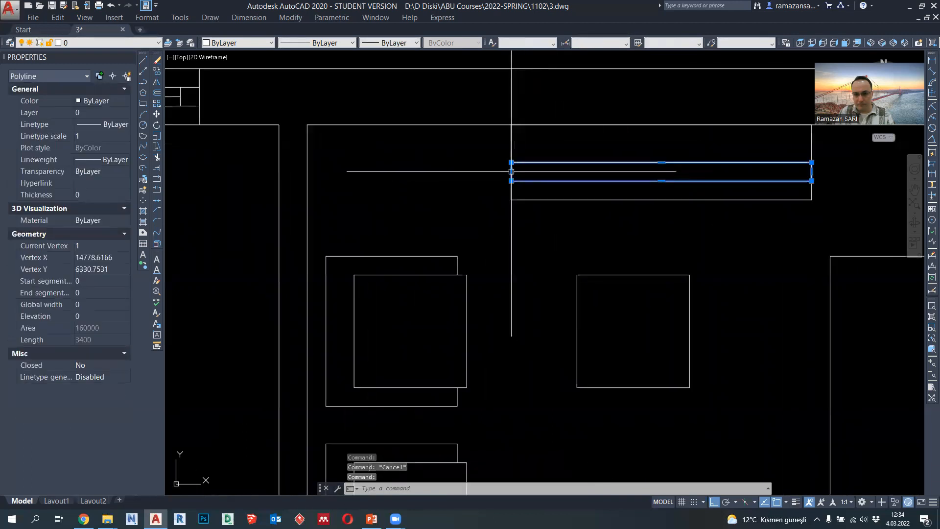
pyautogui.moveTo(511, 172)
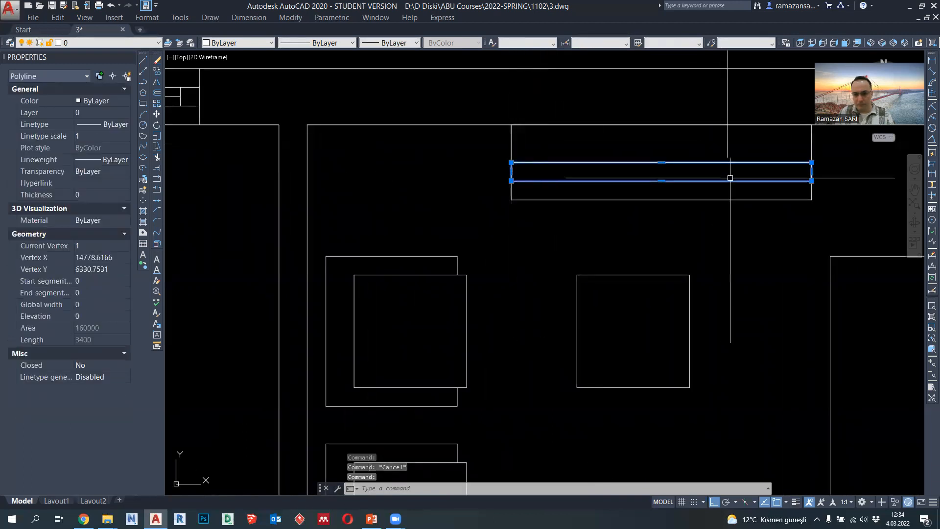
pyautogui.click(812, 172)
pyautogui.click(811, 171)
pyautogui.write('100')
pyautogui.press('Return')
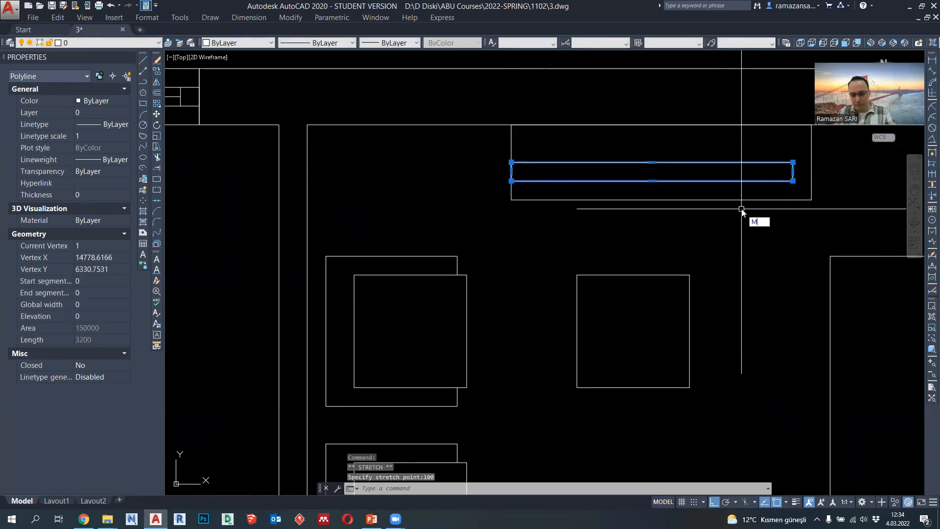
# - Move the thin rectangle right so it is centred across the wall unit's width
pyautogui.write('M')
pyautogui.press('Return')
pyautogui.click(654, 171)
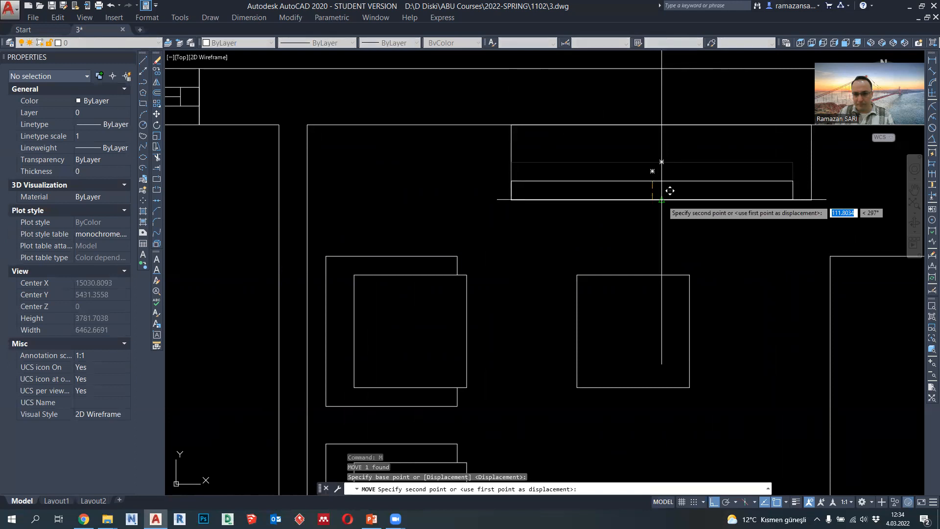
pyautogui.click(664, 190)
pyautogui.scroll(-2, 695, 189)
pyautogui.moveTo(718, 224); pyautogui.dragTo(669, 197, button='middle')
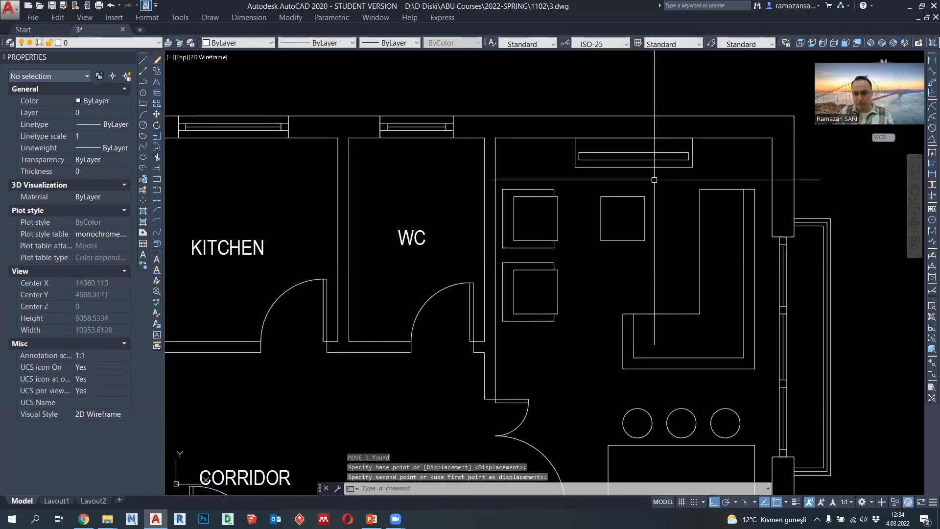
# - Set the lineweight of the wall unit, coffee table and L-shaped sofa polylines to 0.09 mm
pyautogui.press('Escape')
pyautogui.click(655, 175)
pyautogui.click(615, 149)
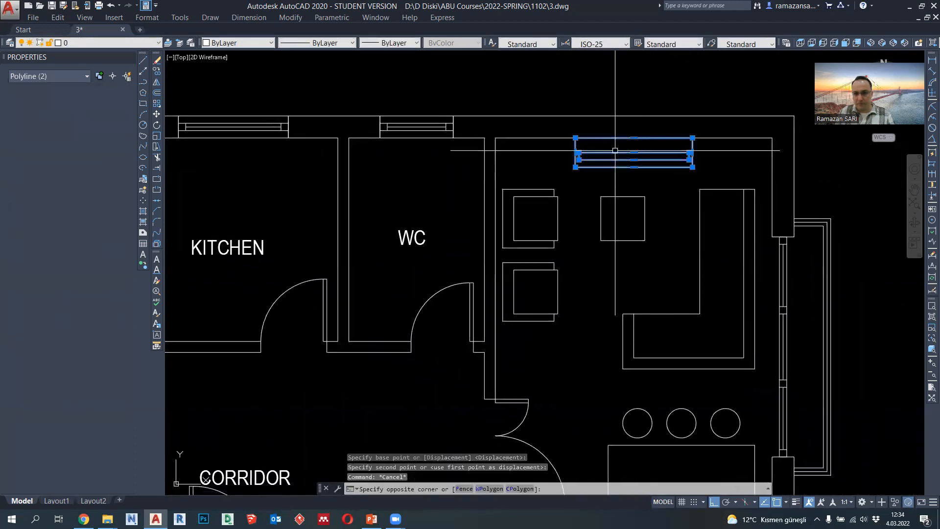
pyautogui.click(763, 376)
pyautogui.click(570, 156)
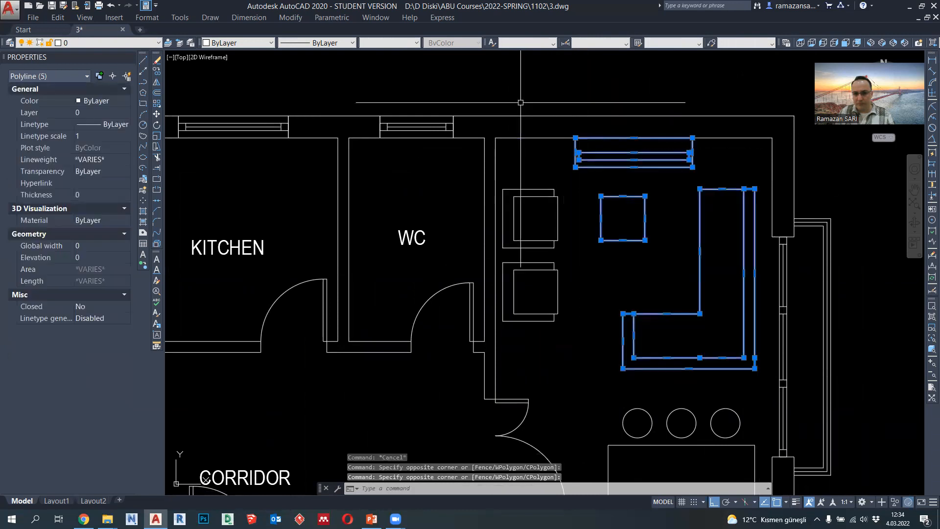
pyautogui.click(411, 43)
pyautogui.click(401, 116)
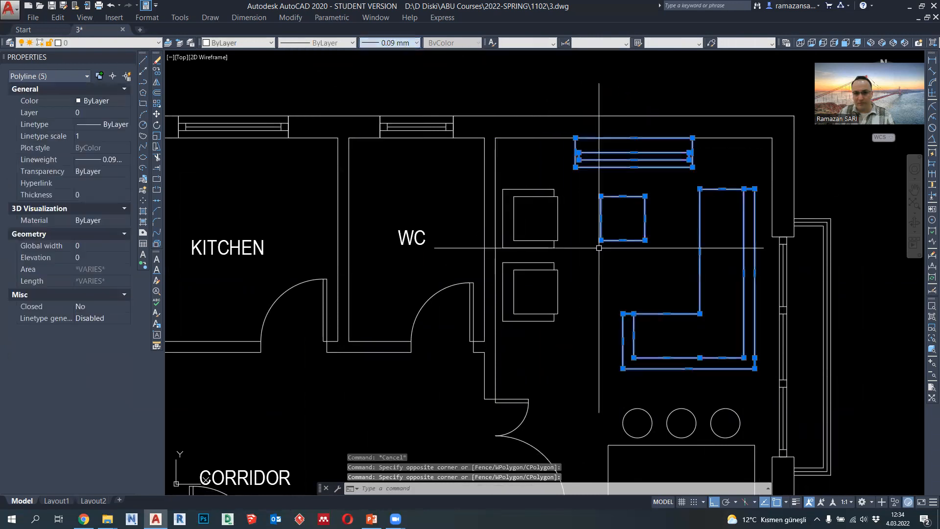
pyautogui.press('Escape')
# - Draw two polyline divisions from the sofa's inner corner, one down and one right, to the backrest lines
pyautogui.scroll(-2, 599, 249)
pyautogui.moveTo(597, 312); pyautogui.dragTo(616, 255, button='middle')
pyautogui.scroll(1, 615, 254)
pyautogui.moveTo(611, 297)
pyautogui.mouseDown(button='middle')
pyautogui.moveTo(628, 281)
pyautogui.moveTo(639, 294)
pyautogui.mouseUp(button='middle')
pyautogui.scroll(-1, 629, 281)
pyautogui.scroll(1, 768, 182)
pyautogui.scroll(2, 707, 179)
pyautogui.write('pl')
pyautogui.press('Return')
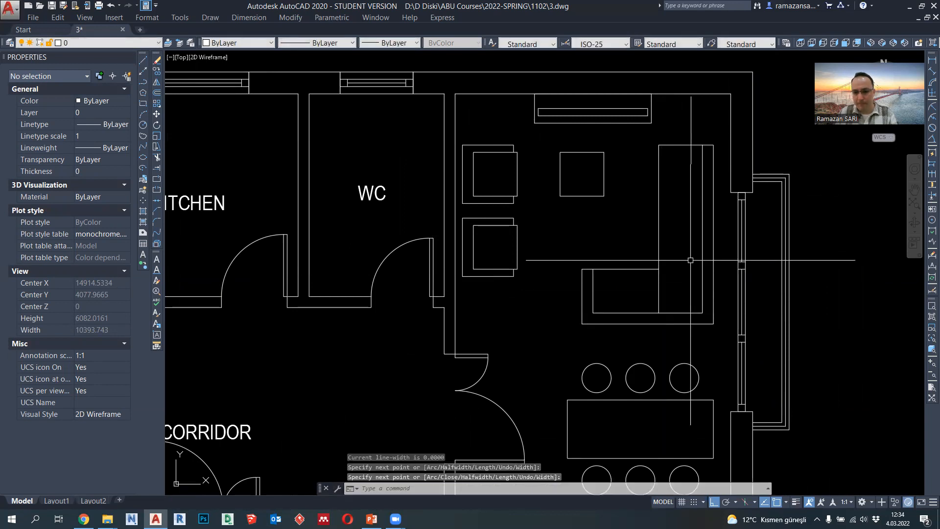
pyautogui.click(659, 269)
pyautogui.click(703, 269)
pyautogui.press('Return')
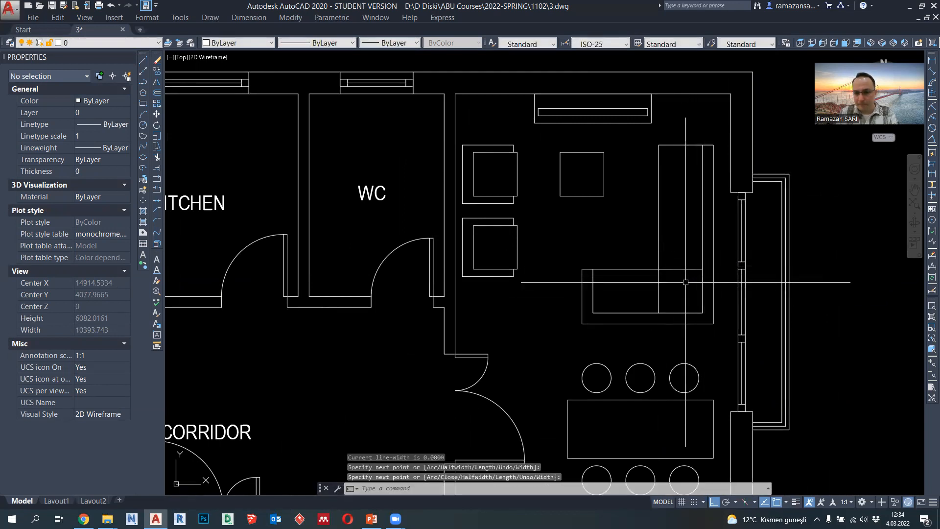
# - Copy the horizontal sofa division from the inner corner upward at distances of 600 and 1200 to form seat cushions
pyautogui.click(684, 283)
pyautogui.click(675, 258)
pyautogui.click(155, 72)
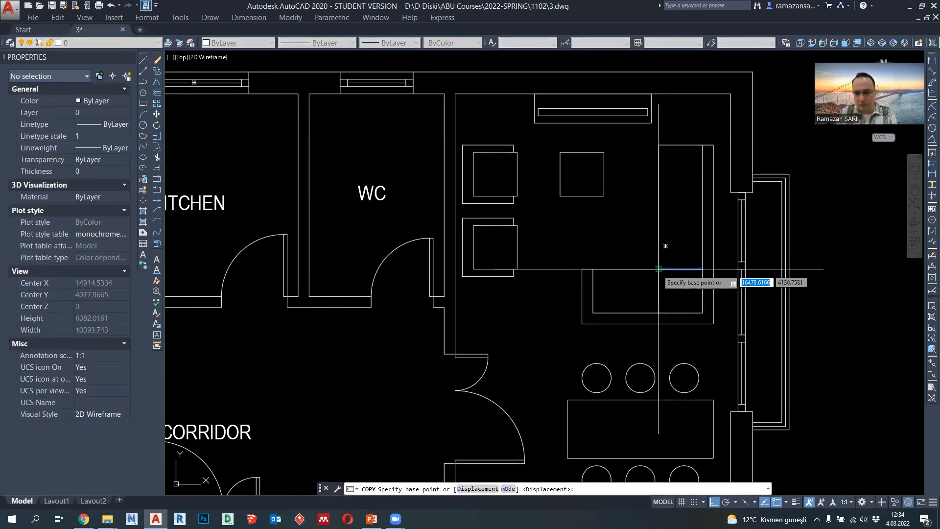
pyautogui.click(659, 269)
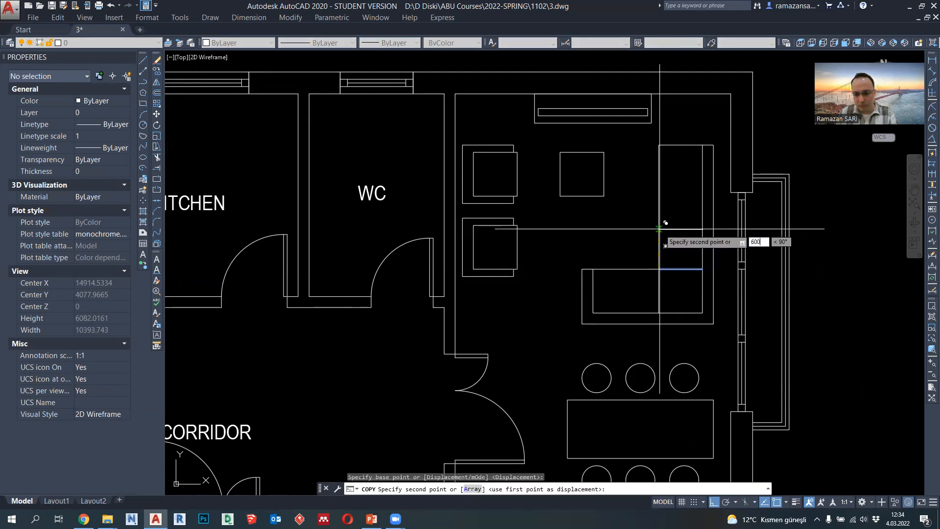
pyautogui.write('600')
pyautogui.press('Return')
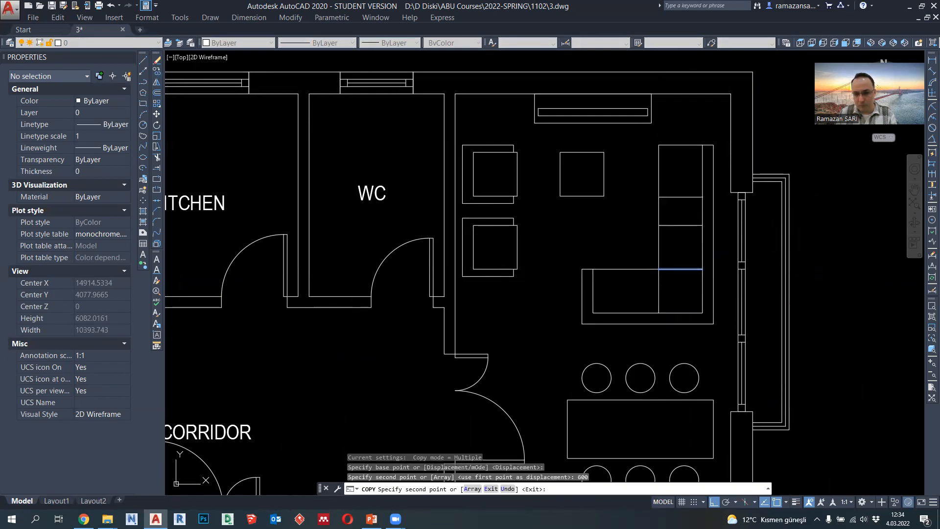
pyautogui.write('600')
pyautogui.press('Return')
pyautogui.write('1200')
pyautogui.press('Return')
pyautogui.press('Escape')
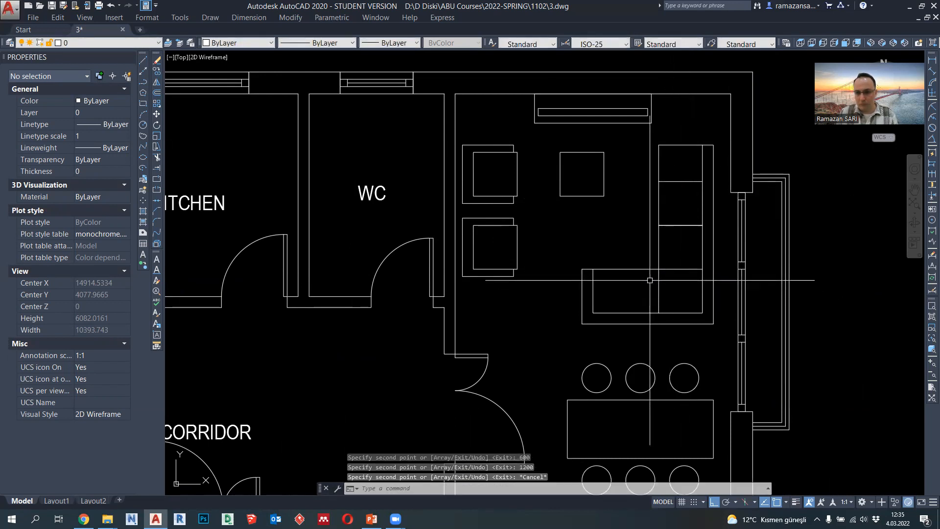
# - Copy the vertical sofa division left to the midpoint of the lower seat section's front edge
pyautogui.click(659, 292)
pyautogui.click(156, 71)
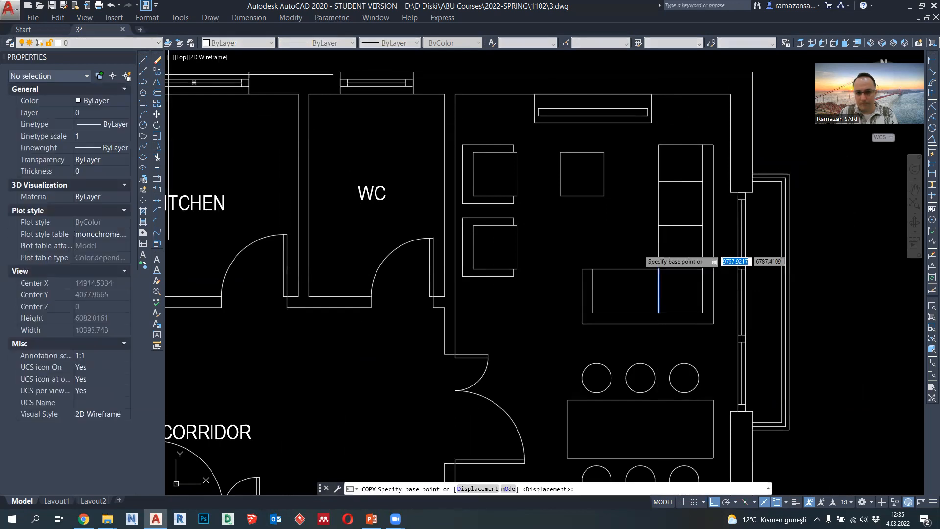
pyautogui.click(659, 269)
pyautogui.click(626, 269)
pyautogui.press('Escape')
pyautogui.scroll(2, 678, 255)
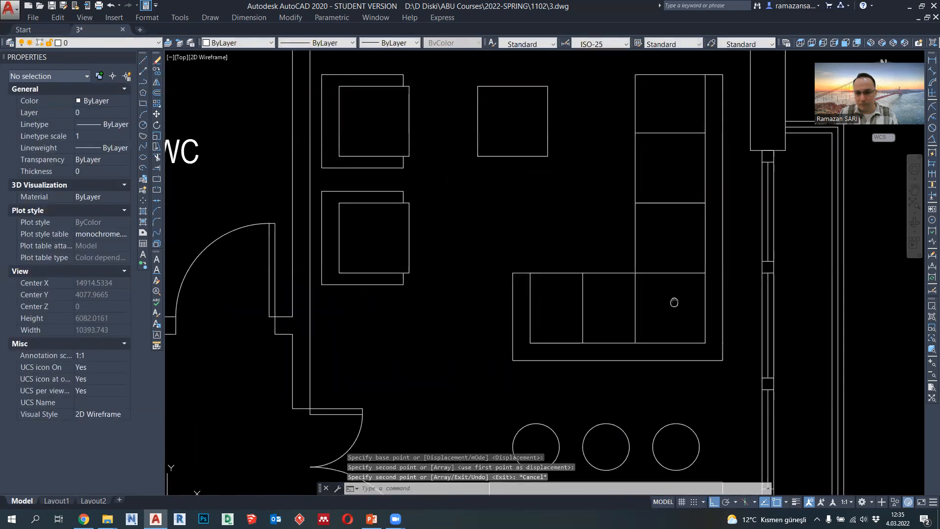
pyautogui.scroll(-2, 672, 313)
# - Set the lineweight of the sofa's inner seat outline and all cushion divisions to 0.09 mm
pyautogui.click(662, 324)
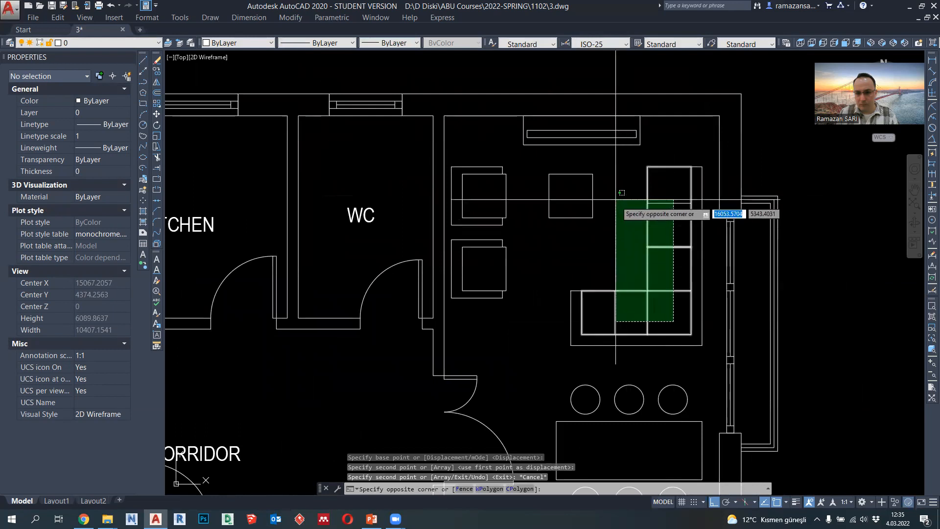
pyautogui.click(618, 198)
pyautogui.click(404, 43)
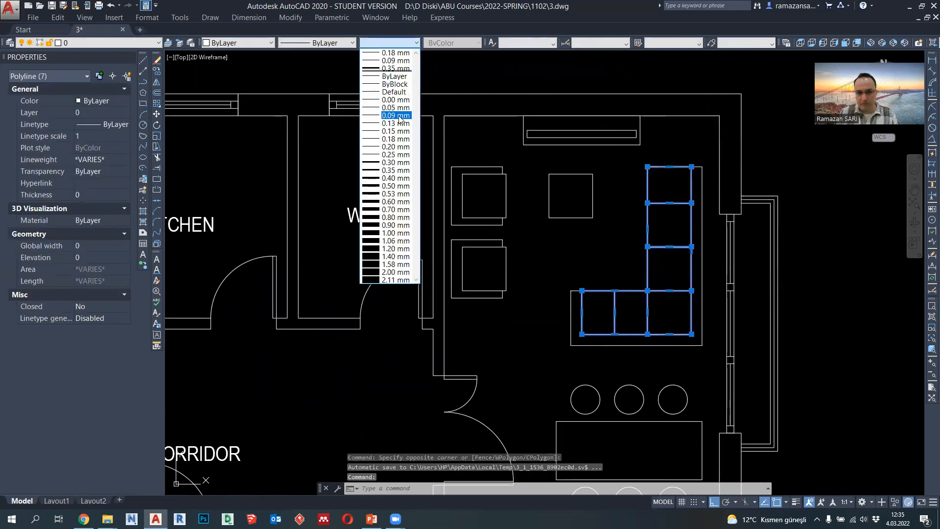
pyautogui.click(400, 116)
pyautogui.press('Escape')
# - Examine the whole apartment plan to compare the furnished rooms with the still empty kitchen, WC and bath
pyautogui.scroll(-2, 564, 221)
pyautogui.scroll(2, 569, 222)
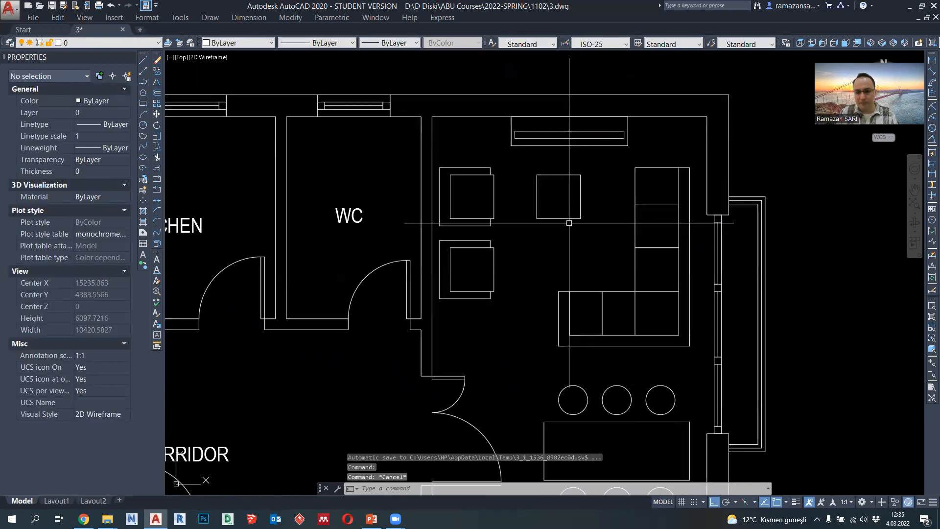
pyautogui.scroll(-2, 570, 223)
pyautogui.scroll(-3, 577, 246)
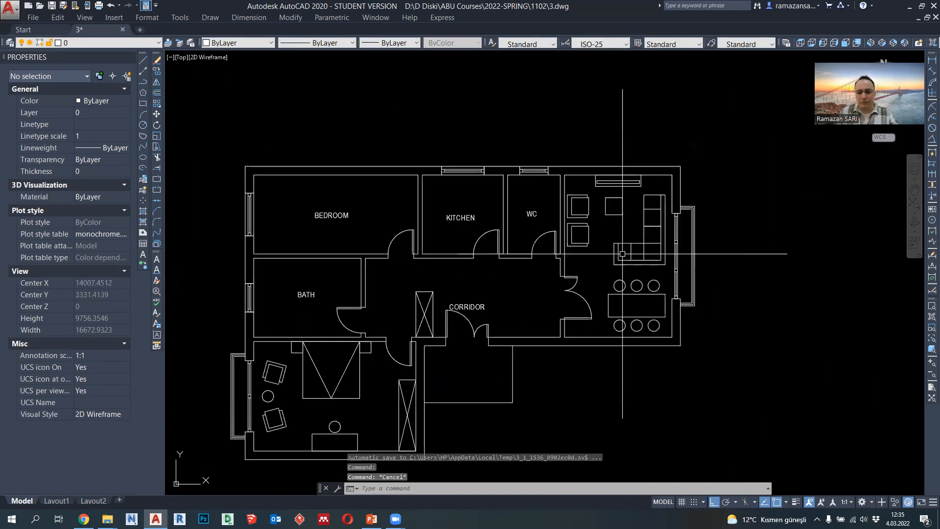
pyautogui.moveTo(551, 283); pyautogui.dragTo(568, 283, button='middle')
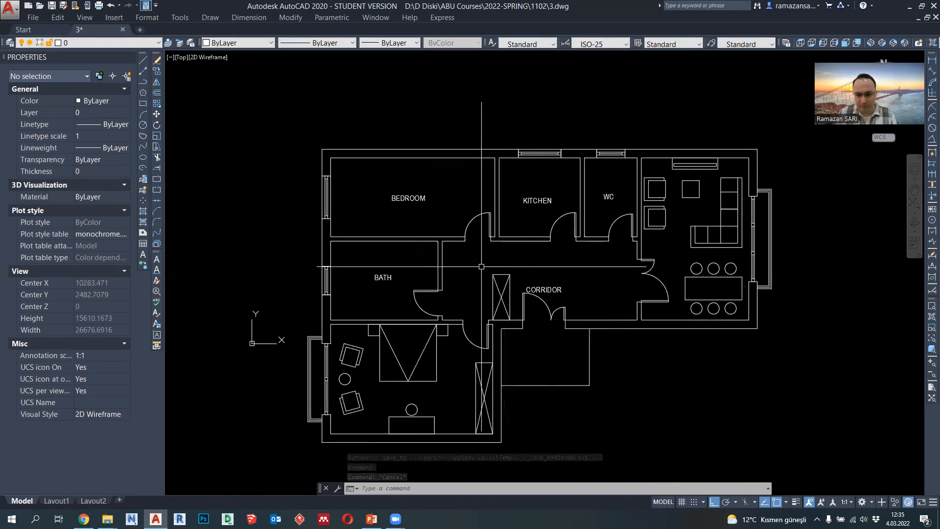
pyautogui.scroll(4, 616, 177)
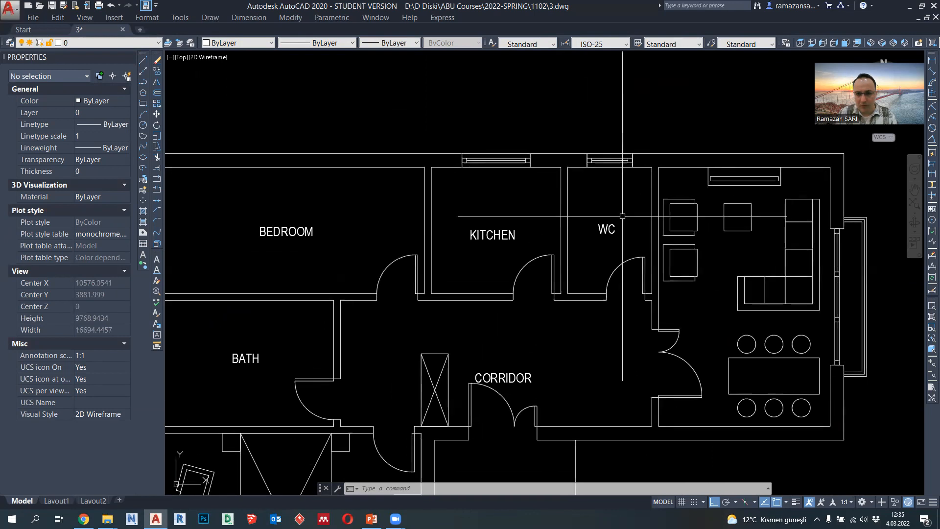
pyautogui.scroll(-14, 605, 200)
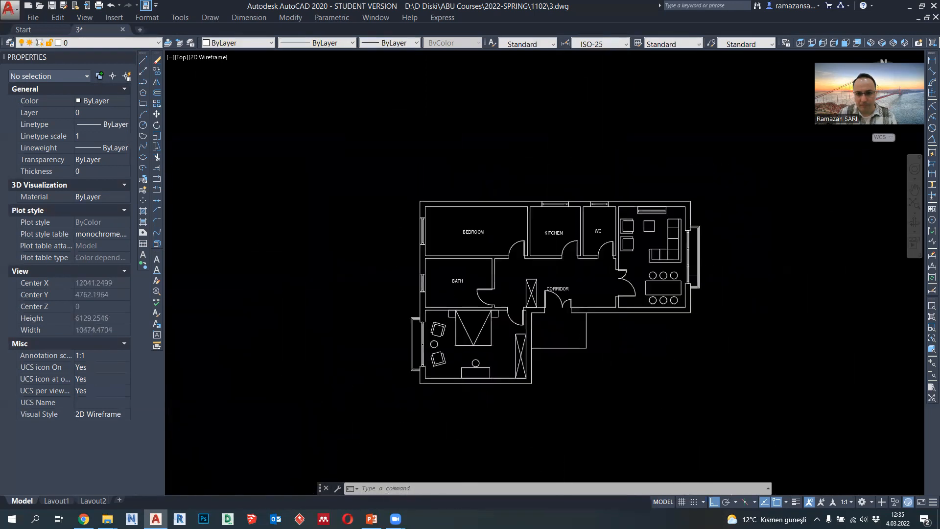
pyautogui.scroll(10, 600, 243)
pyautogui.scroll(4, 484, 226)
pyautogui.scroll(-4, 483, 226)
pyautogui.scroll(3, 483, 227)
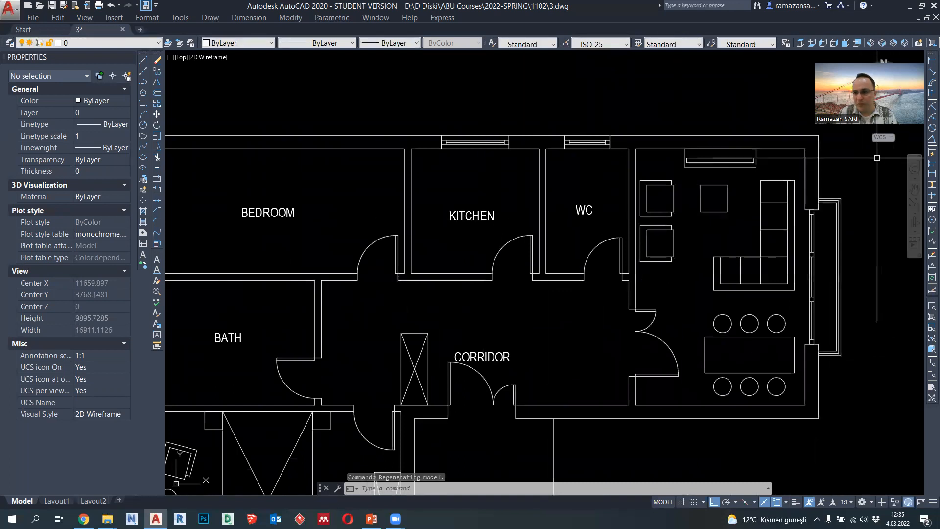
# - Open the Tool Palettes and insert the metric architectural Toilet block in the empty area above the WC
pyautogui.click(191, 18)
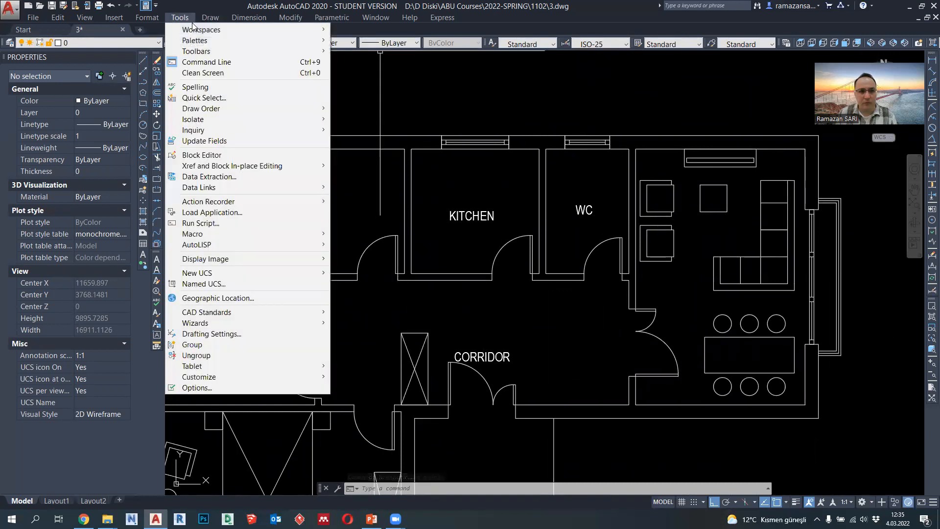
pyautogui.moveTo(198, 42)
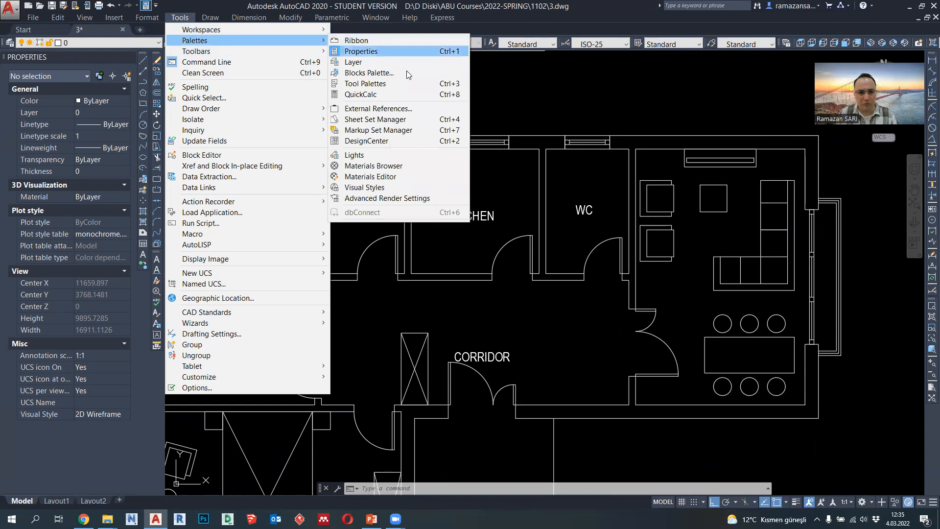
pyautogui.click(416, 84)
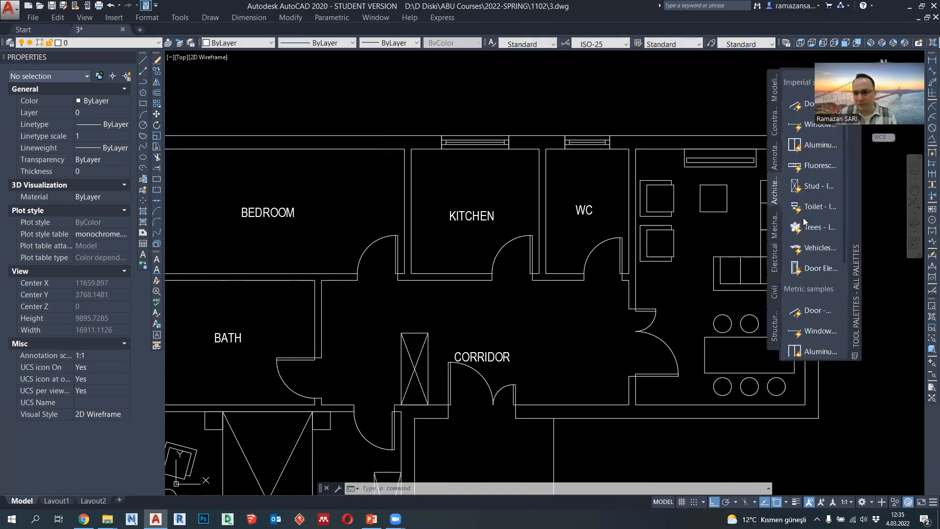
pyautogui.scroll(-5, 789, 215)
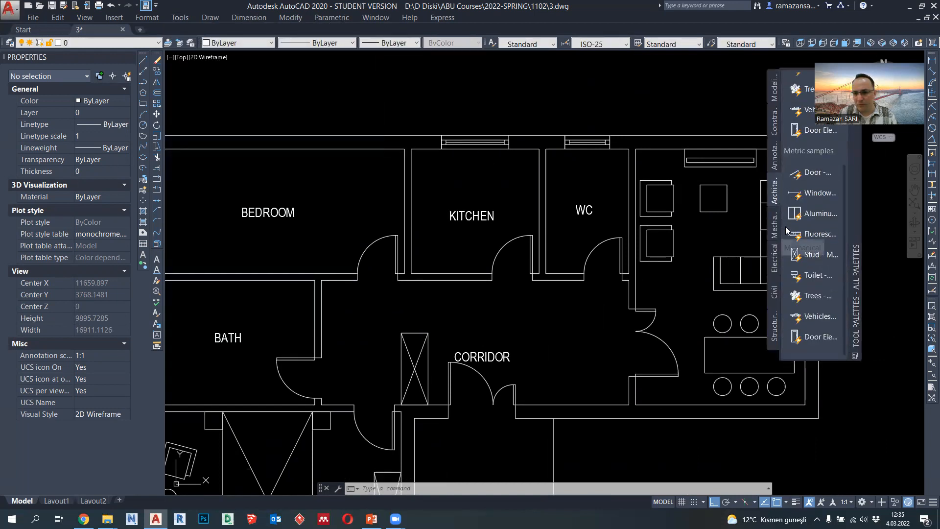
pyautogui.click(811, 276)
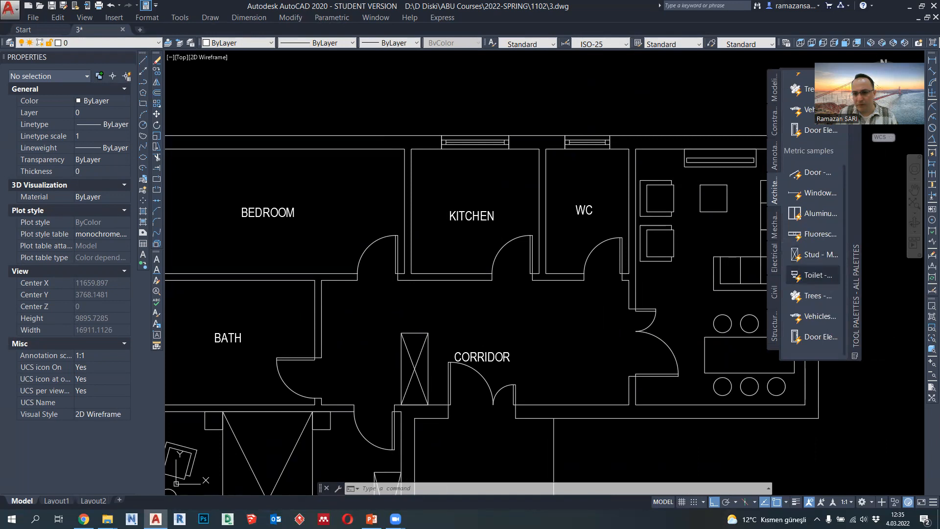
pyautogui.moveTo(599, 203); pyautogui.dragTo(589, 259, button='middle')
pyautogui.click(601, 141)
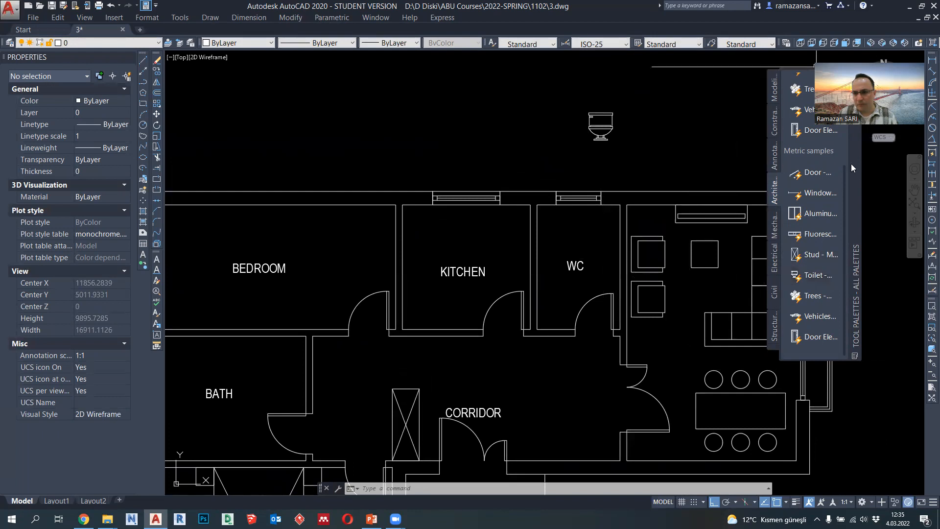
# - Close the Tool Palettes and change the toilet block's view type to Elongated (Plan)
pyautogui.click(616, 135)
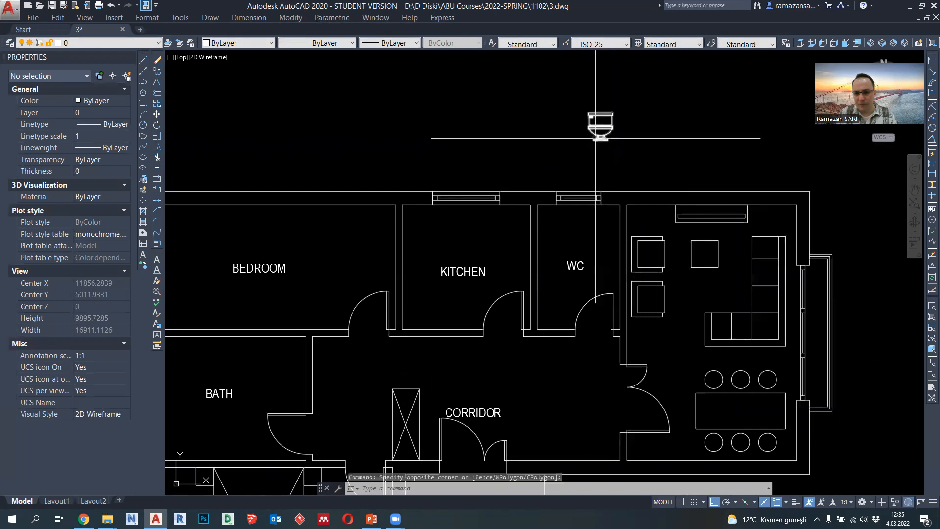
pyautogui.click(609, 140)
pyautogui.click(584, 145)
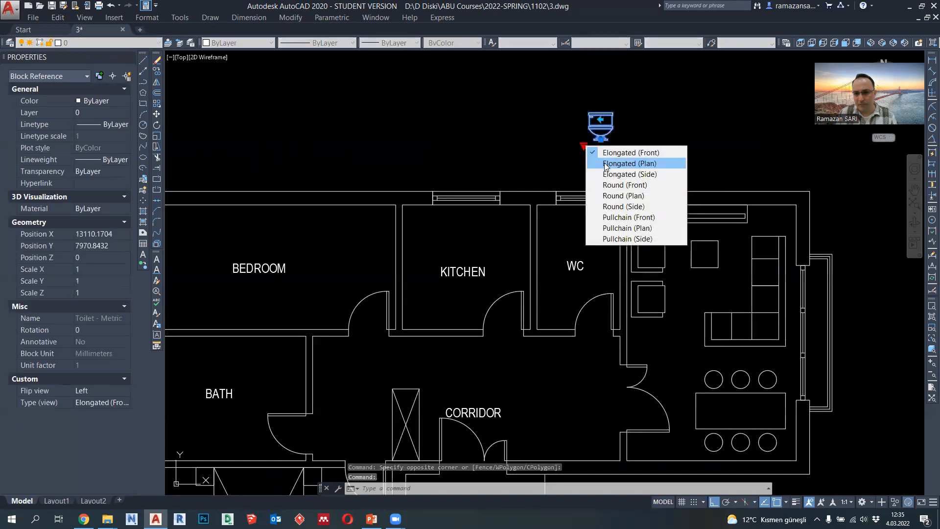
pyautogui.click(606, 164)
pyautogui.scroll(2, 602, 152)
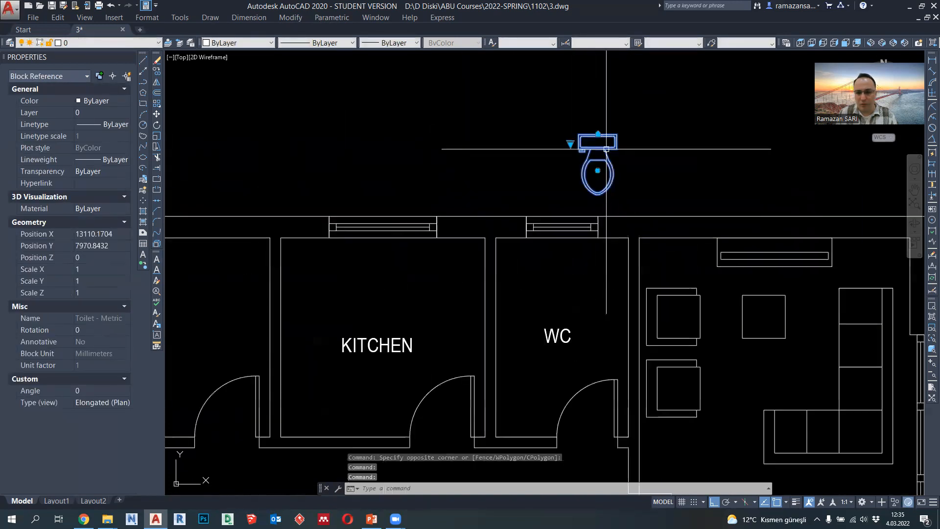
# - Explode the toilet block and set the lineweight of all its parts to 0.09 mm
pyautogui.click(156, 244)
pyautogui.click(632, 199)
pyautogui.click(576, 130)
pyautogui.click(390, 42)
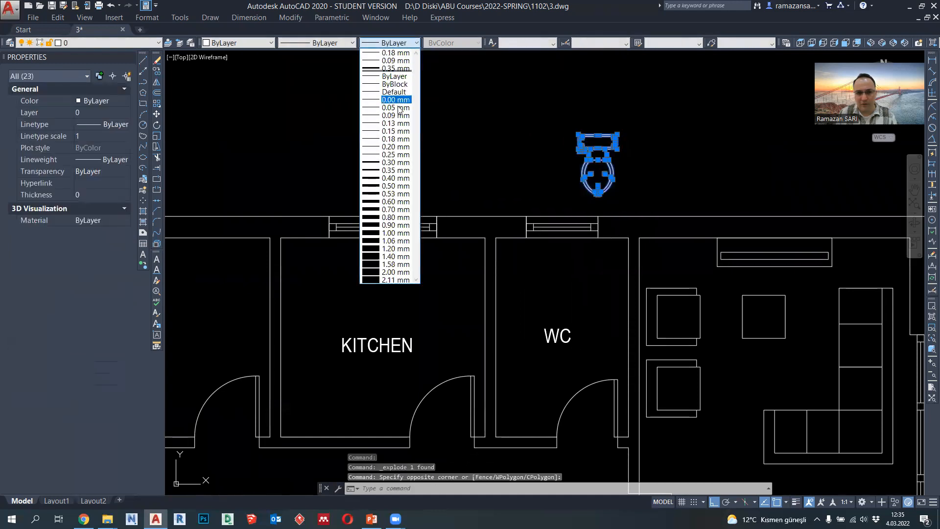
pyautogui.click(391, 97)
# - Cut the toilet with a base point at its tank's rear midpoint and paste it as a block against the WC's window wall, centred on the window
pyautogui.hotkey('ctrl', 'shift', 'c')
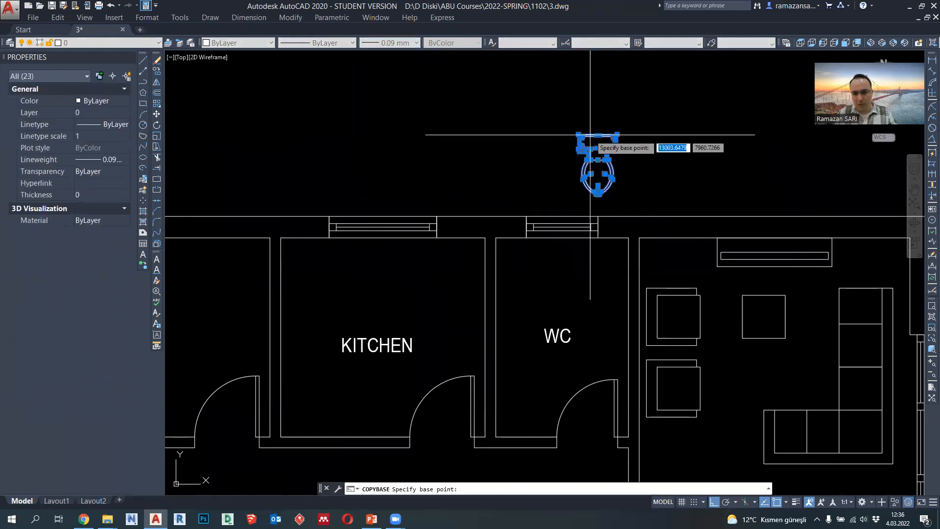
pyautogui.click(590, 174)
pyautogui.press('Delete')
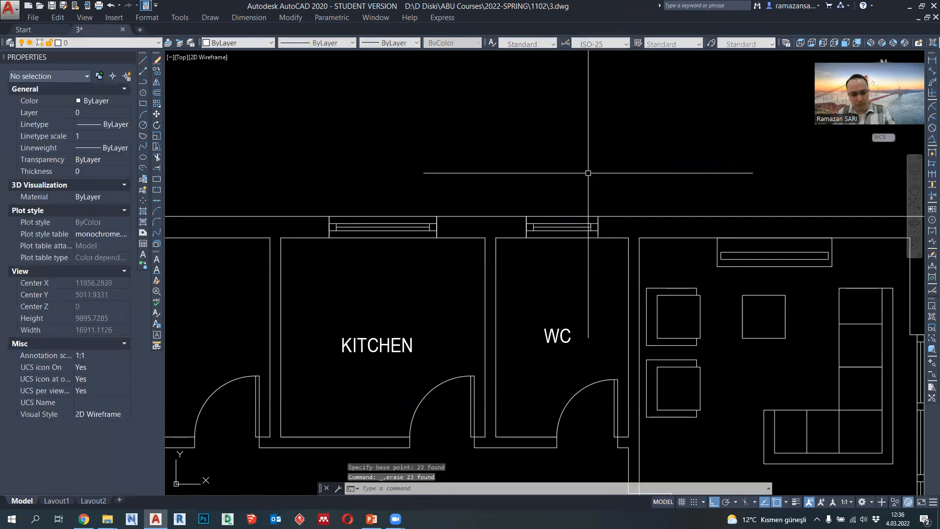
pyautogui.hotkey('ctrl', 'shift', 'v')
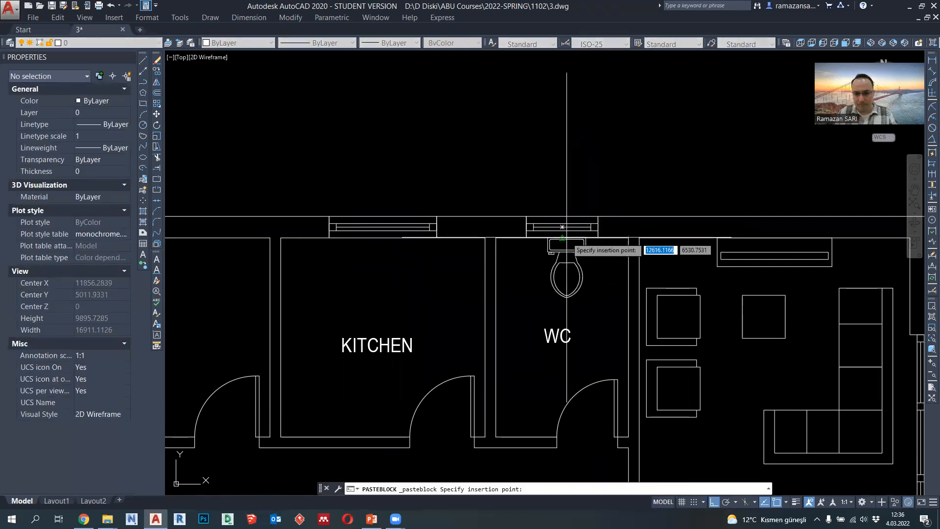
pyautogui.moveTo(564, 290); pyautogui.dragTo(564, 244, button='middle')
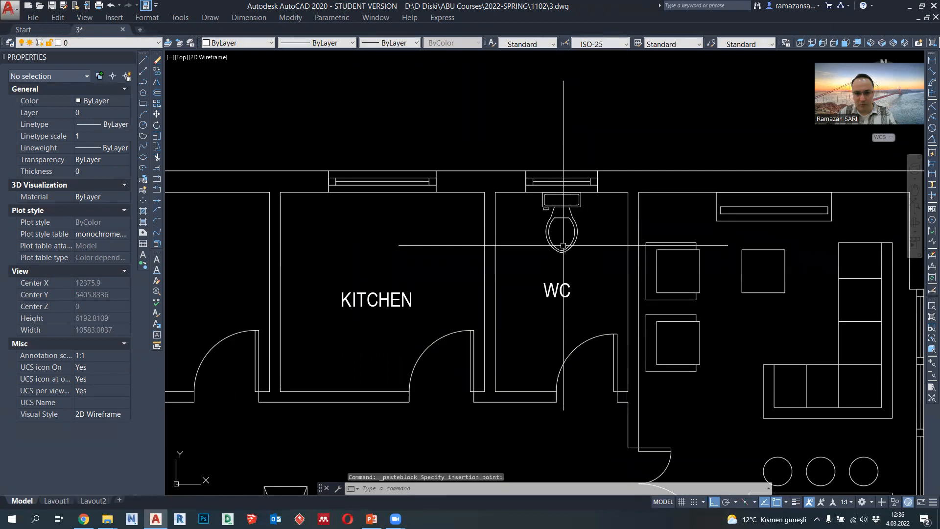
# - Draw a polyline counter outline from the WC's left wall, 600 to the right, 1200 up and back to the wall
pyautogui.click(143, 81)
pyautogui.scroll(2, 504, 319)
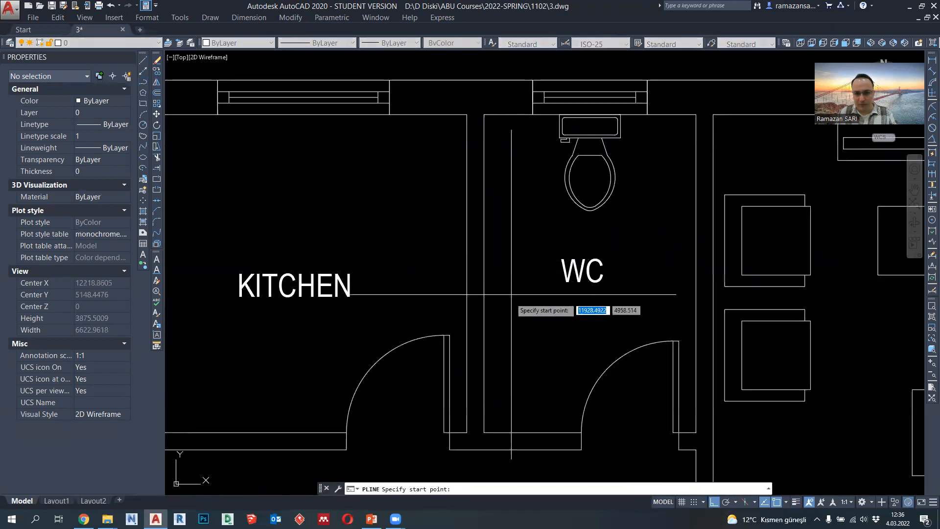
pyautogui.moveTo(498, 346); pyautogui.dragTo(497, 307, button='middle')
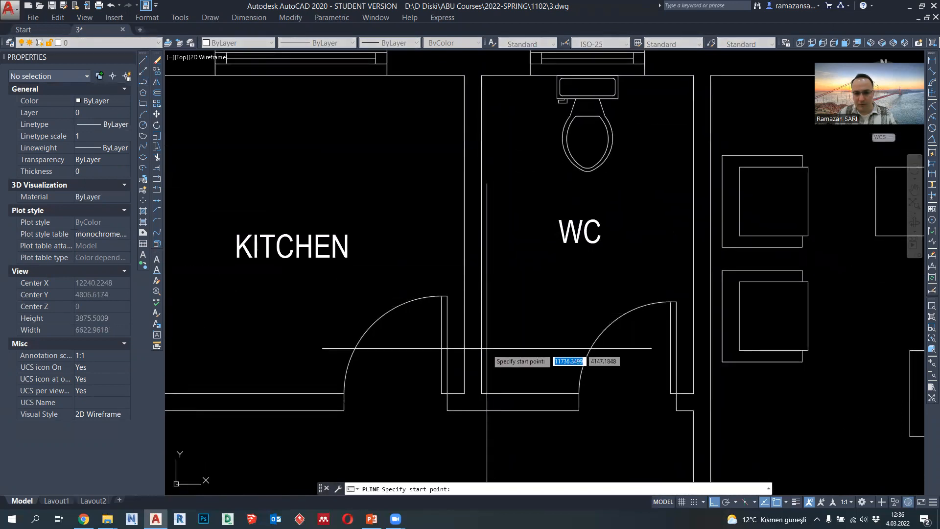
pyautogui.click(482, 347)
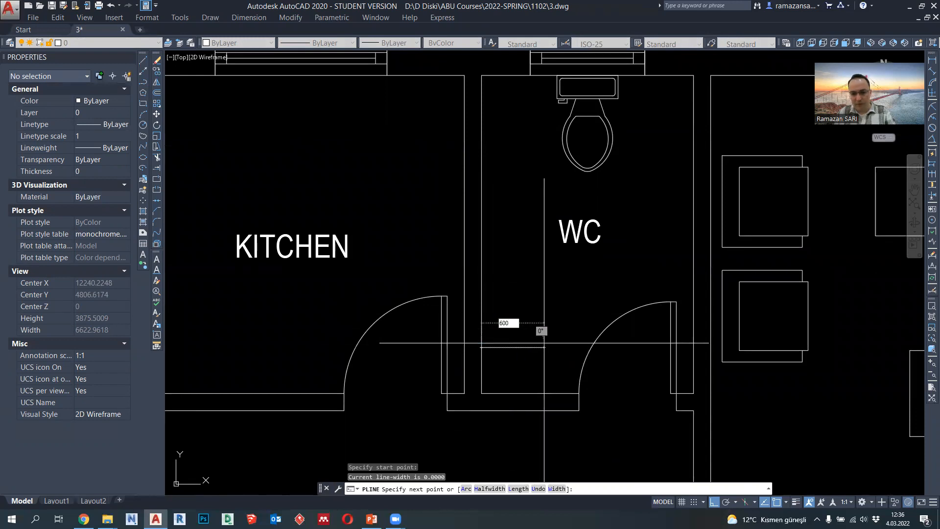
pyautogui.press('Return')
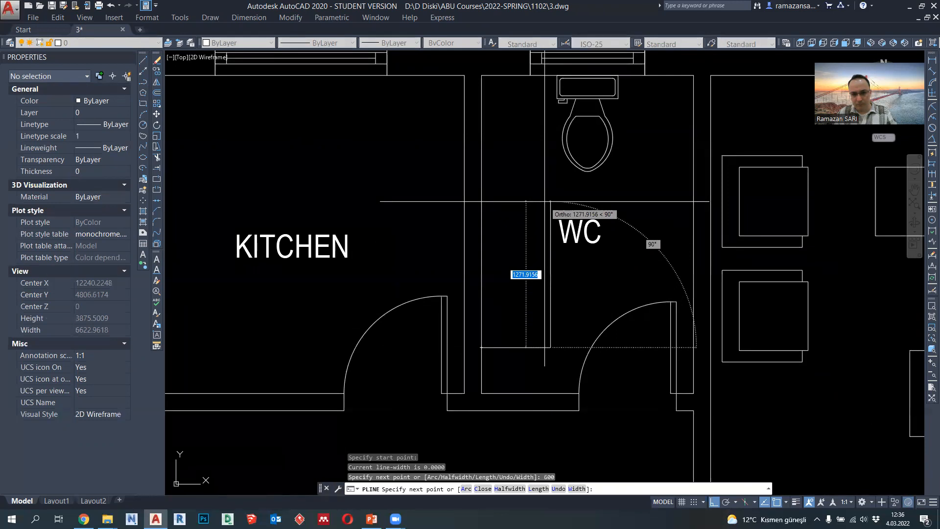
pyautogui.write('1200')
pyautogui.press('Return')
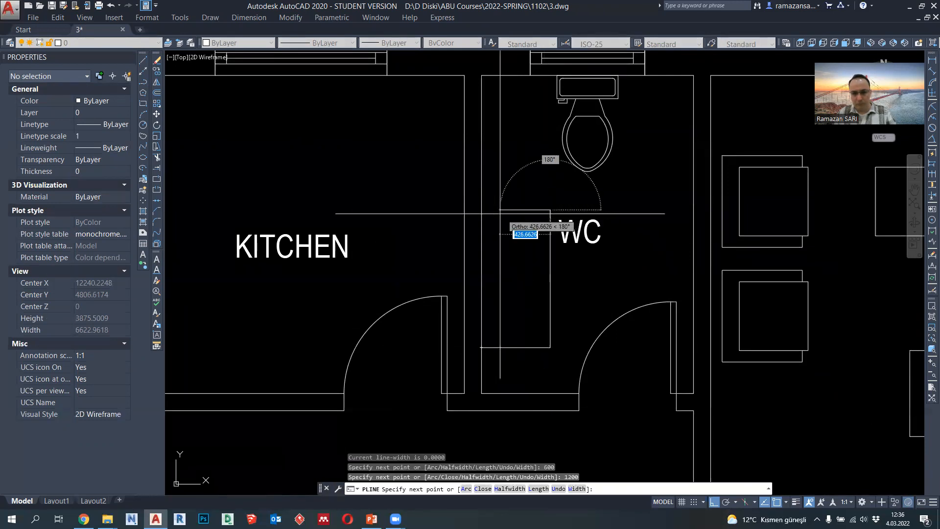
pyautogui.press('Escape')
# - Move the WC counter outline straight down so its lower edge sits on the WC's corridor-side wall
pyautogui.click(548, 293)
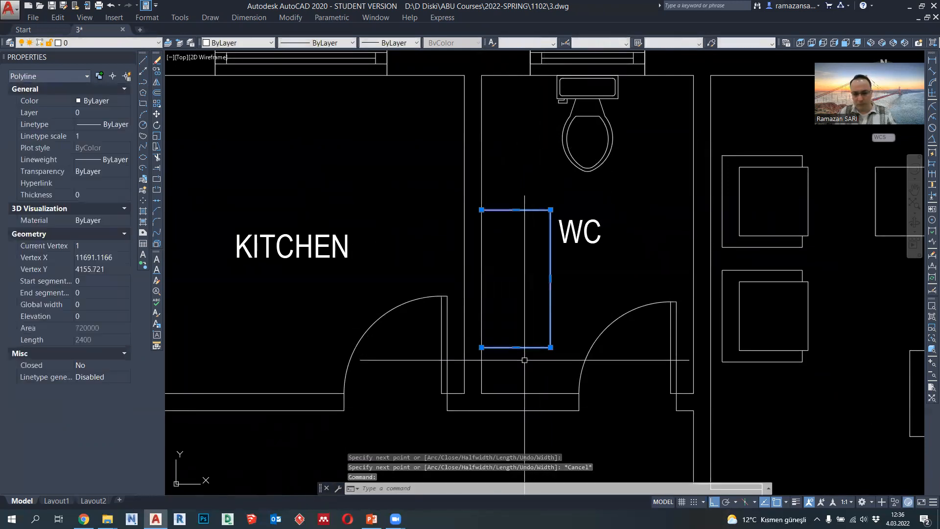
pyautogui.write('M')
pyautogui.press('Return')
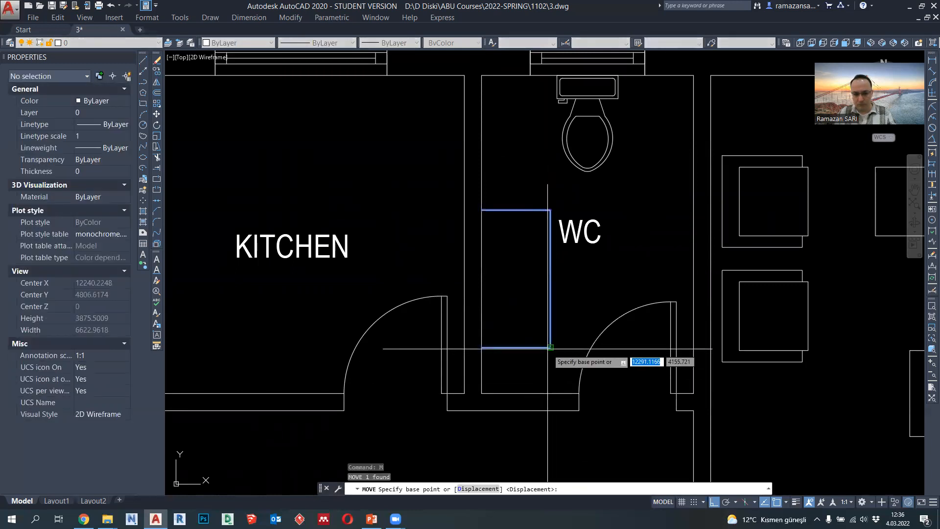
pyautogui.click(551, 348)
pyautogui.click(551, 393)
# - Stretch the WC counter's upper edge 200 upward from its midpoint
pyautogui.click(512, 237)
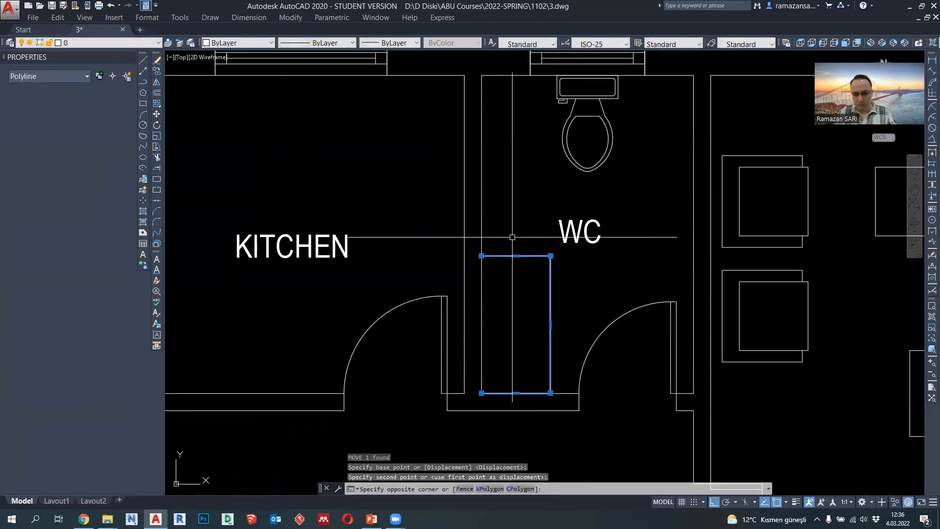
pyautogui.click(517, 261)
pyautogui.click(516, 256)
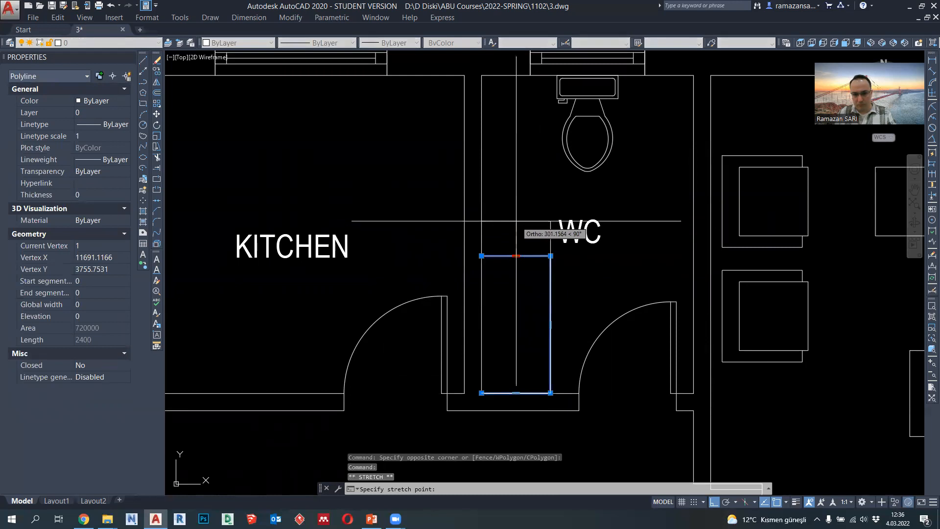
pyautogui.write('200')
pyautogui.press('Return')
pyautogui.press('Escape')
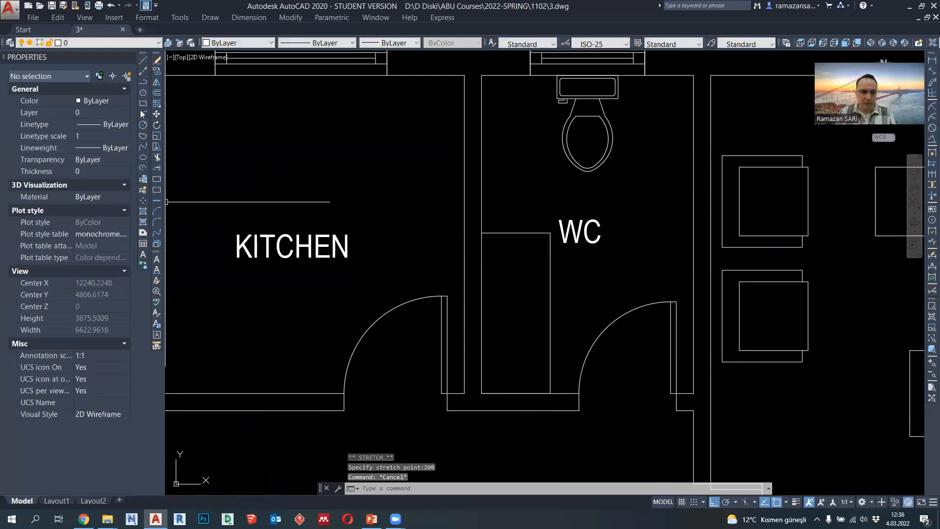
# - Draw a basin ellipse from the midpoint of the counter's front edge with a 150 horizontal axis and a 300 vertical half-axis
pyautogui.click(144, 157)
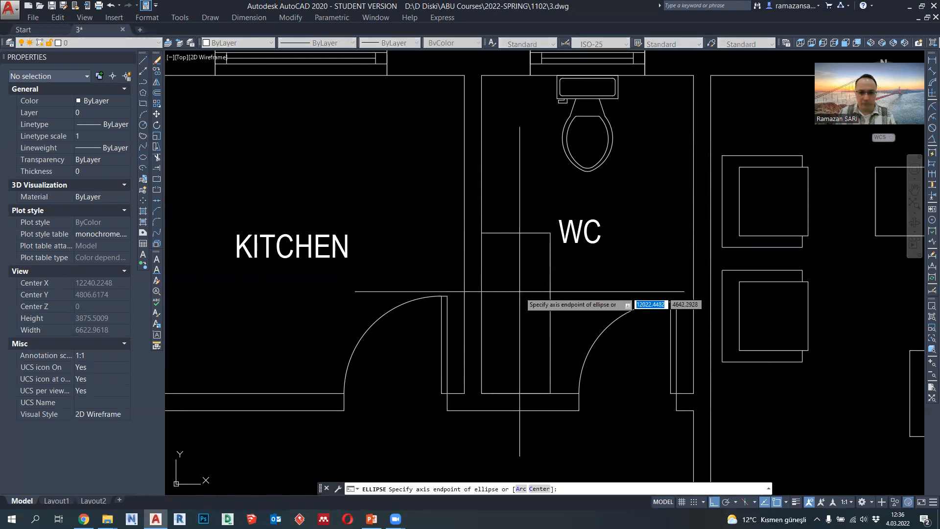
pyautogui.click(562, 314)
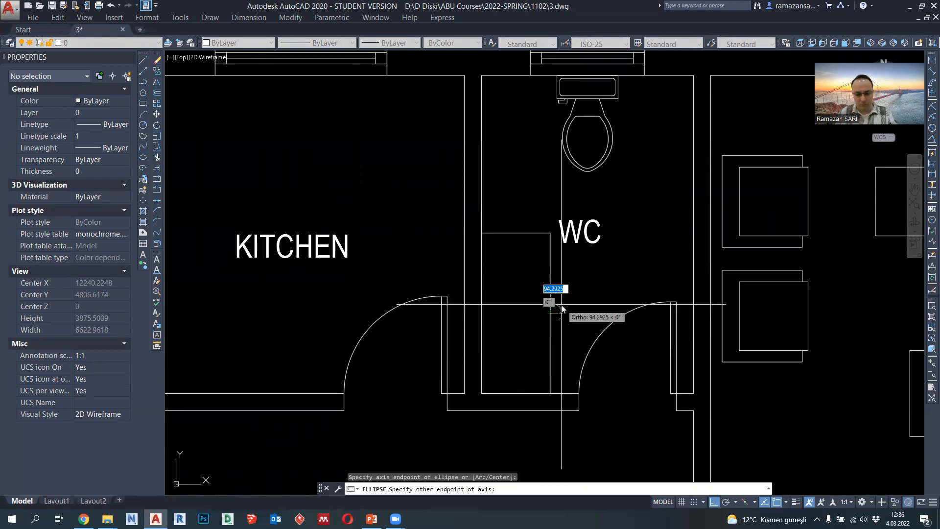
pyautogui.write('150')
pyautogui.press('Return')
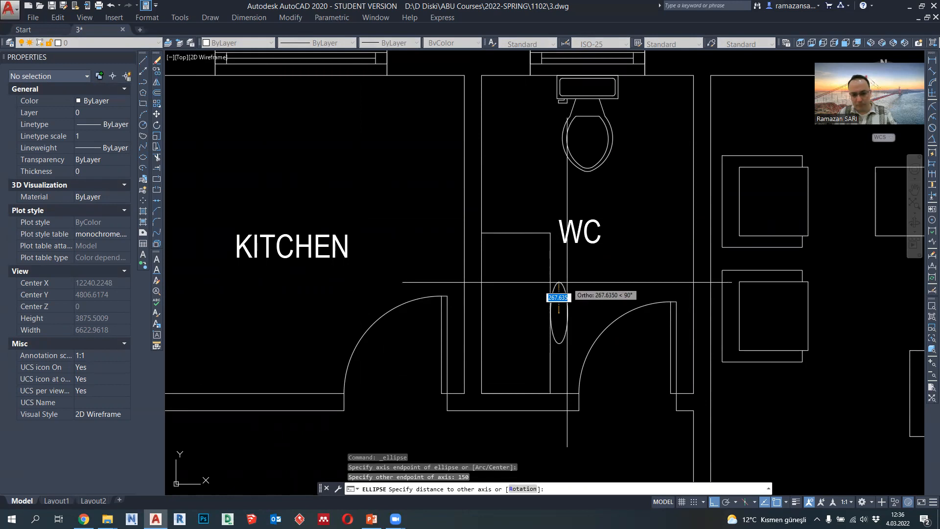
pyautogui.write('300')
pyautogui.press('Return')
pyautogui.click(569, 317)
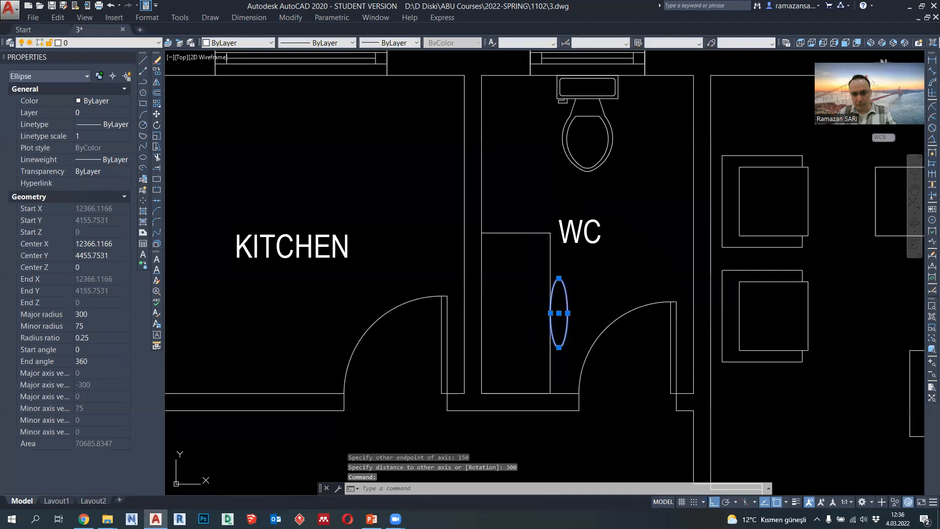
pyautogui.click(568, 313)
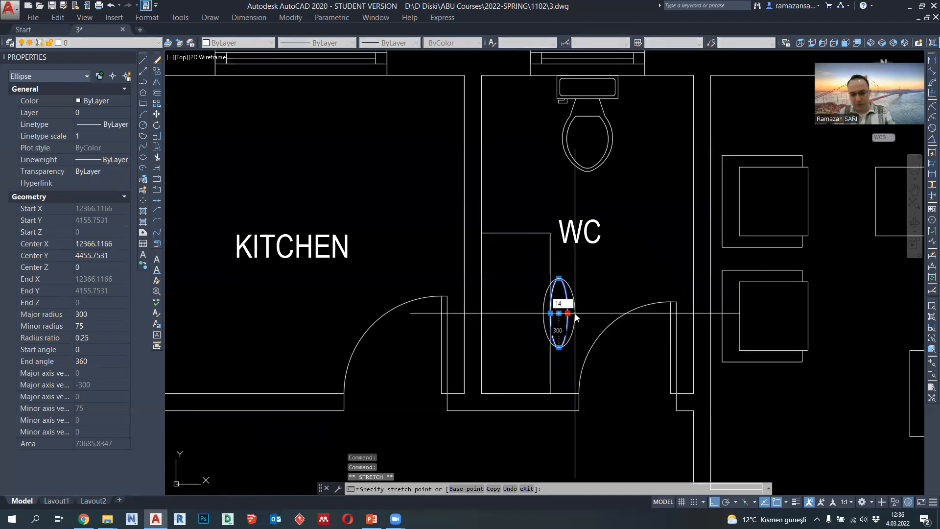
pyautogui.write('1400')
pyautogui.press('Return')
pyautogui.hotkey('ctrl', 'z')
# - Widen the basin ellipse by stretching its side quadrant to a minor radius of 150
pyautogui.click(564, 313)
pyautogui.click(568, 313)
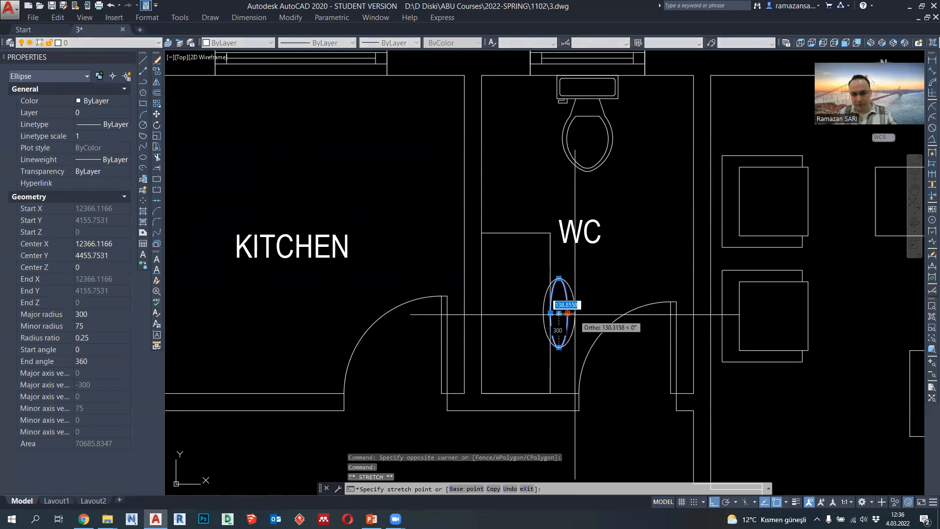
pyautogui.write('150')
pyautogui.press('Return')
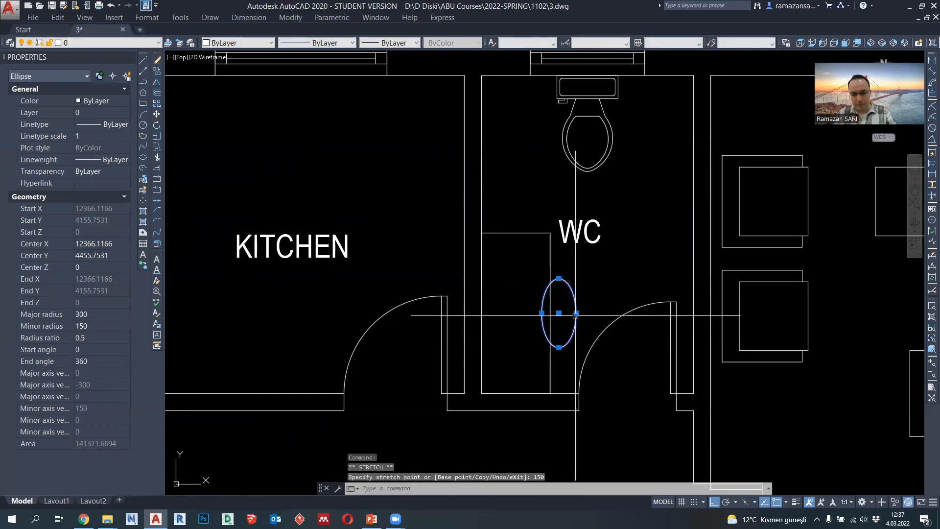
# - Move the basin ellipse onto the counter so its right quadrant touches the midpoint of the counter's front edge
pyautogui.write('M')
pyautogui.press('Return')
pyautogui.click(577, 313)
pyautogui.click(558, 304)
# - Move the basin ellipse 100 to the left, away from the counter's front edge
pyautogui.click(533, 347)
pyautogui.write('M')
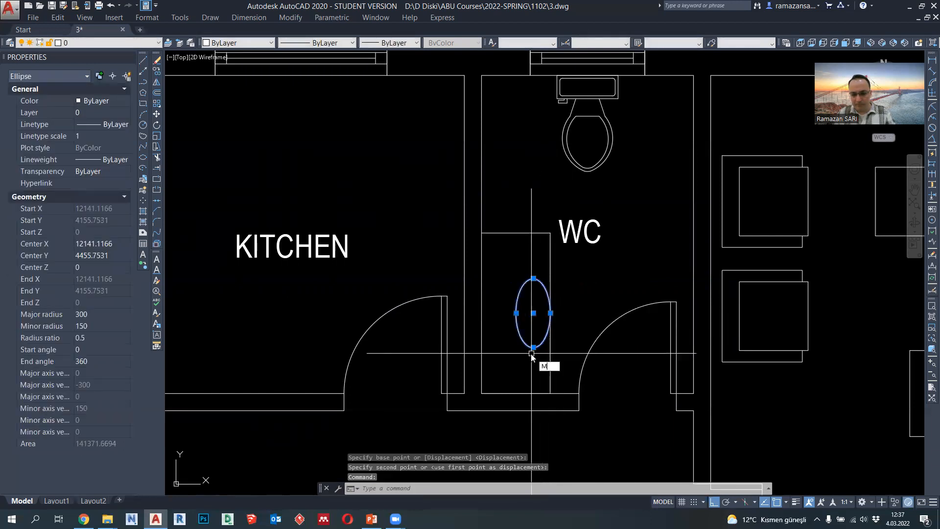
pyautogui.press('Return')
pyautogui.click(586, 314)
pyautogui.write('1')
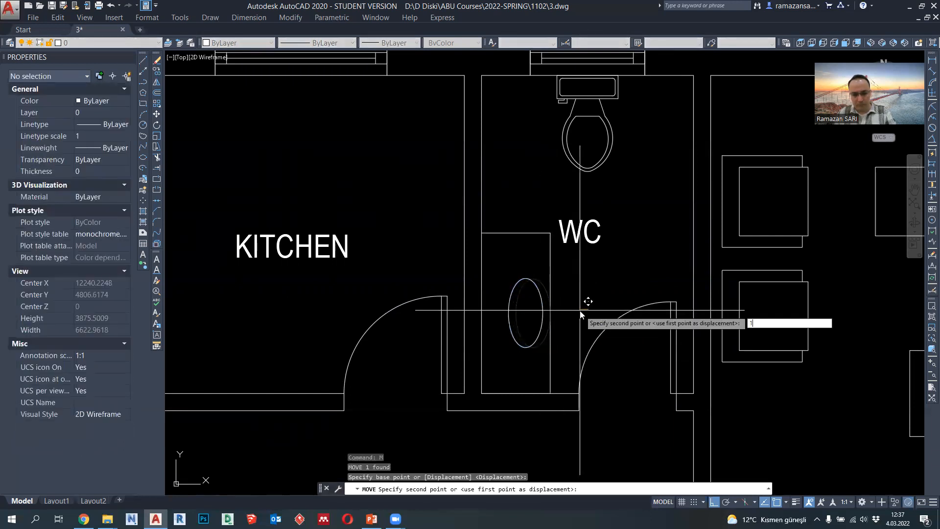
pyautogui.write('00')
pyautogui.press('Return')
# - Move the basin ellipse 150 upward on the counter
pyautogui.click(530, 343)
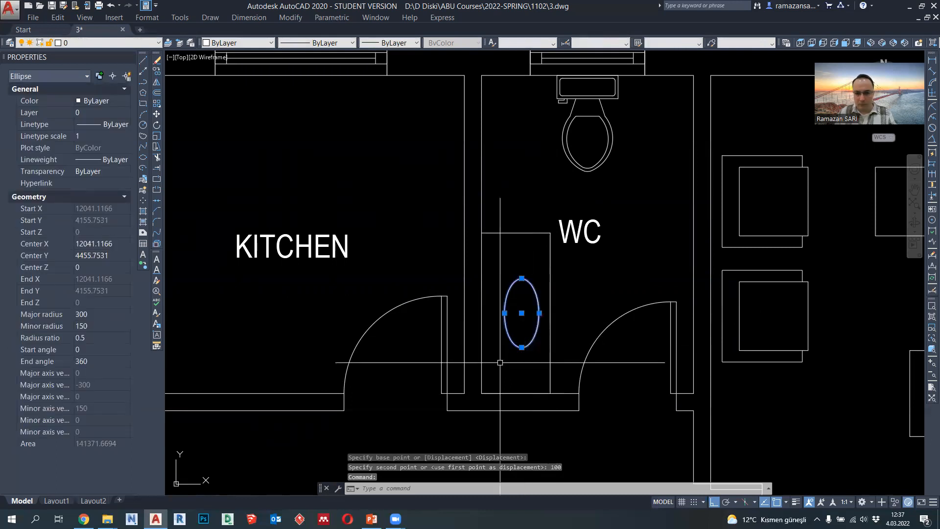
pyautogui.write('M')
pyautogui.press('Return')
pyautogui.click(574, 306)
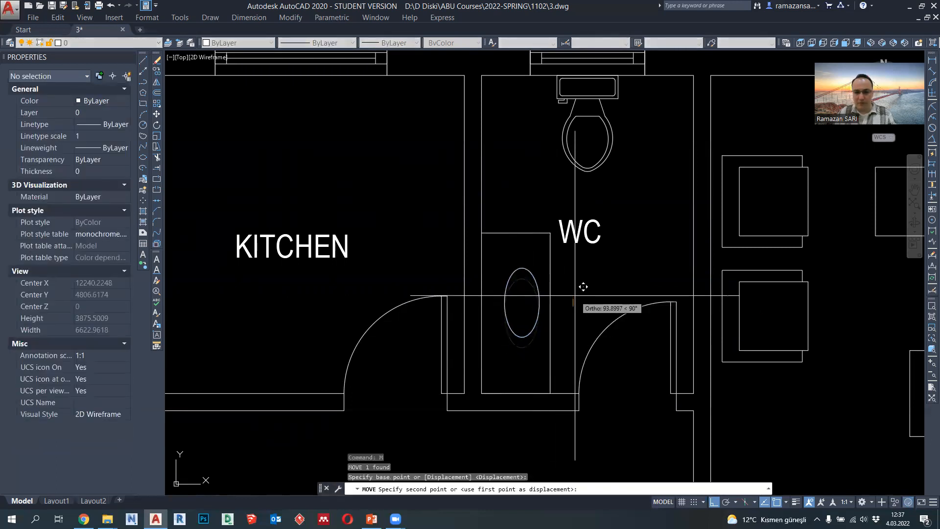
pyautogui.write('150')
pyautogui.press('Return')
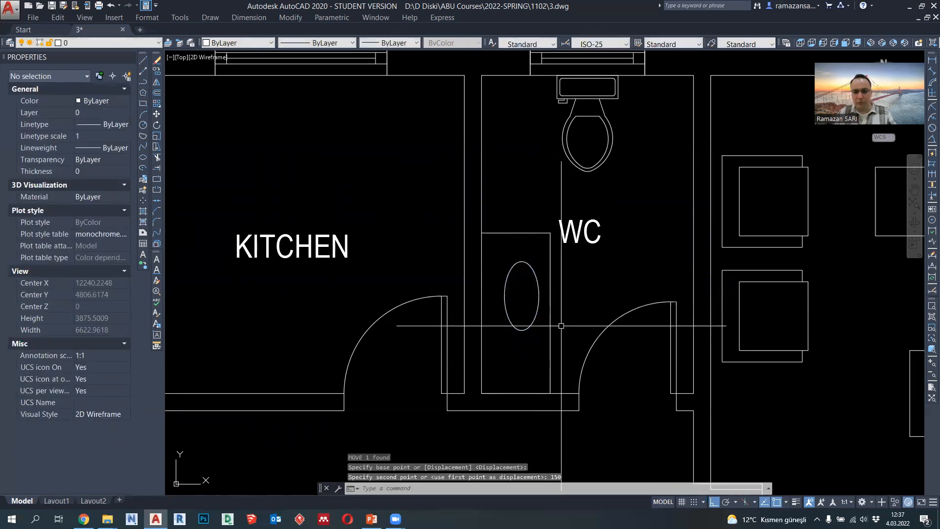
# - Draw a vertical polyline along the kitchen's left wall, from its upper inner corner to its lower inner corner
pyautogui.scroll(-2, 519, 243)
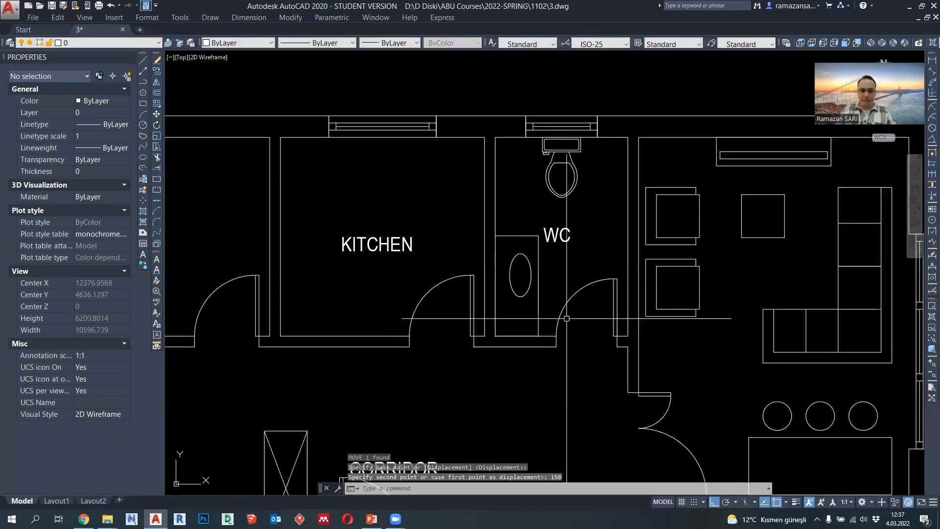
pyautogui.scroll(-3, 601, 274)
pyautogui.scroll(4, 586, 311)
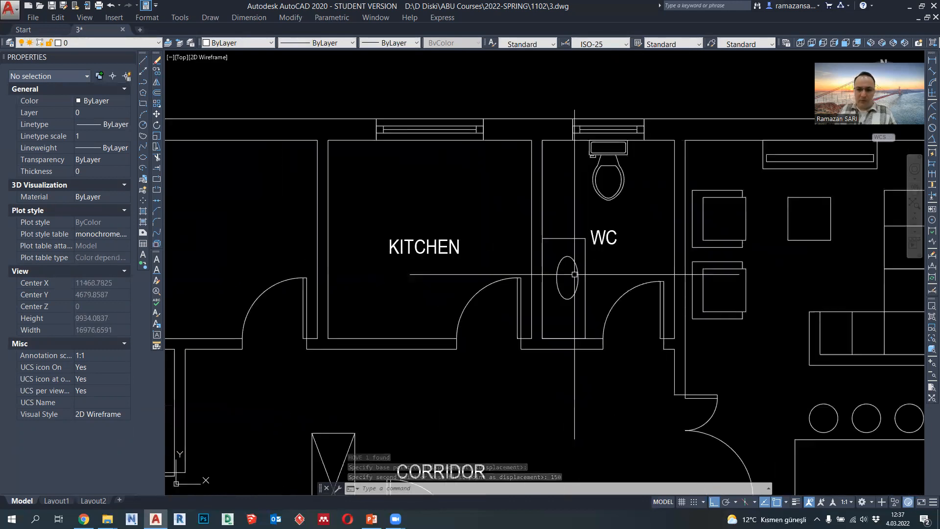
pyautogui.moveTo(440, 239); pyautogui.dragTo(529, 245, button='middle')
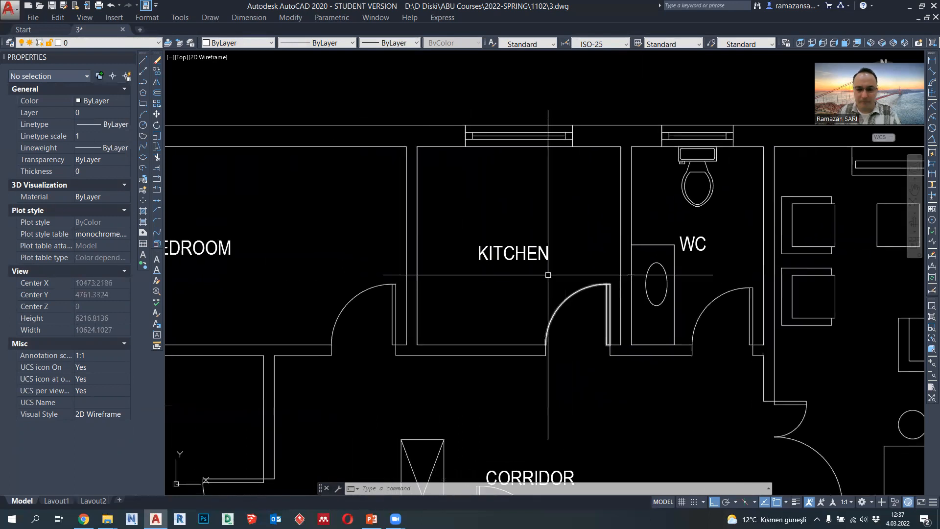
pyautogui.click(143, 81)
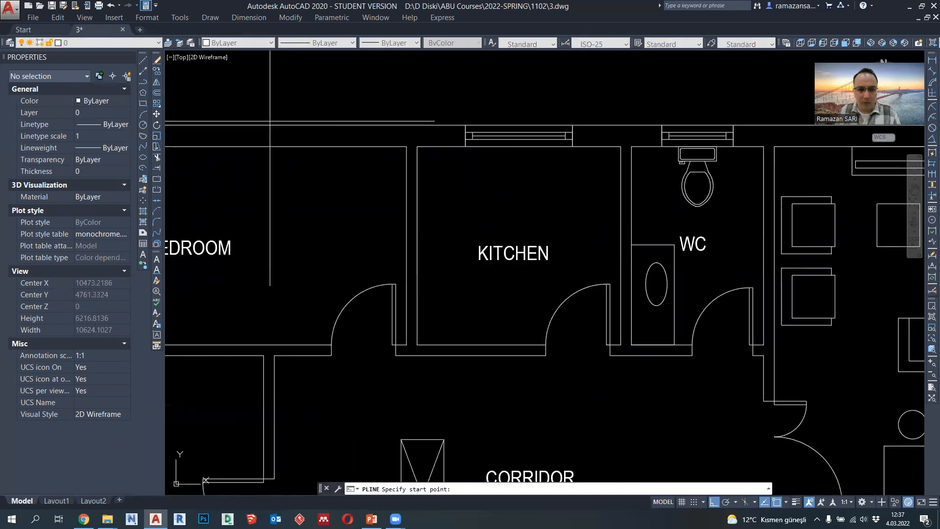
pyautogui.click(417, 146)
pyautogui.click(418, 344)
pyautogui.press('Escape')
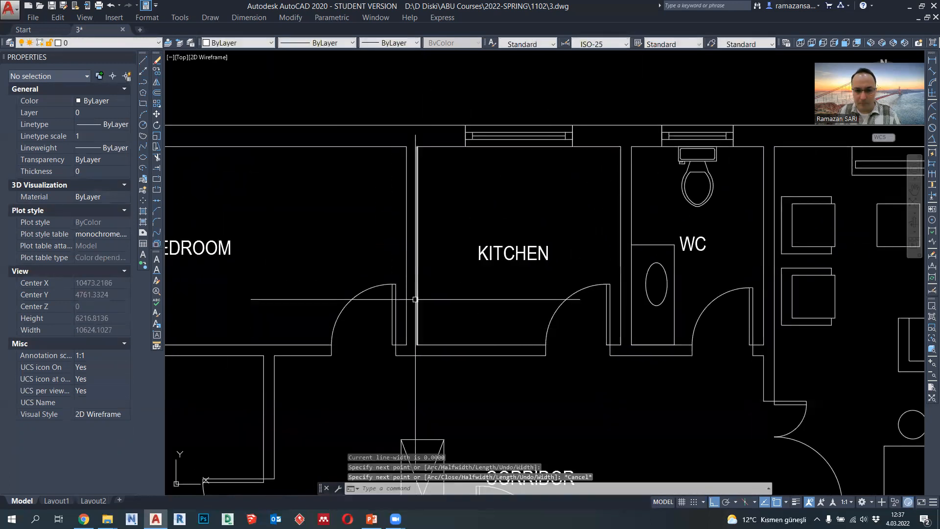
# - Shift the kitchen polyline 600 to the right by its midpoint to form the counter's front edge
pyautogui.click(417, 259)
pyautogui.click(417, 246)
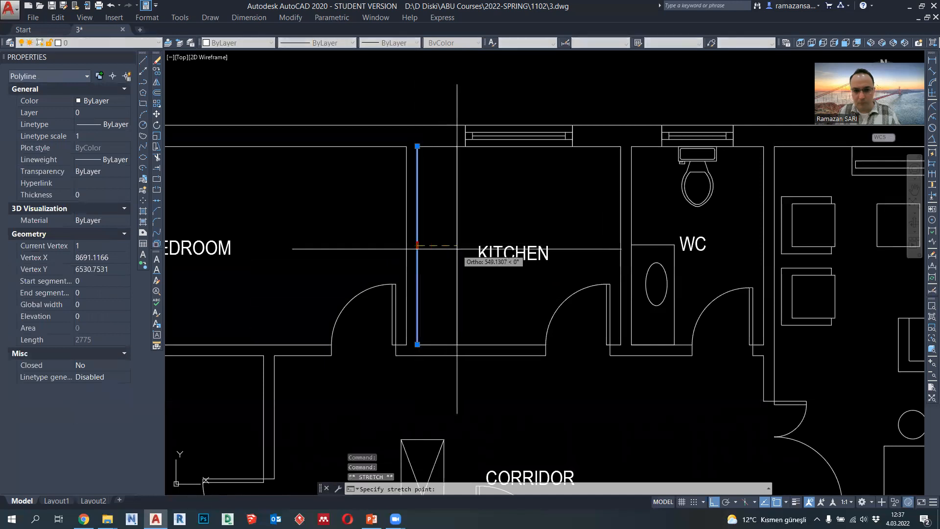
pyautogui.write('600')
pyautogui.press('Return')
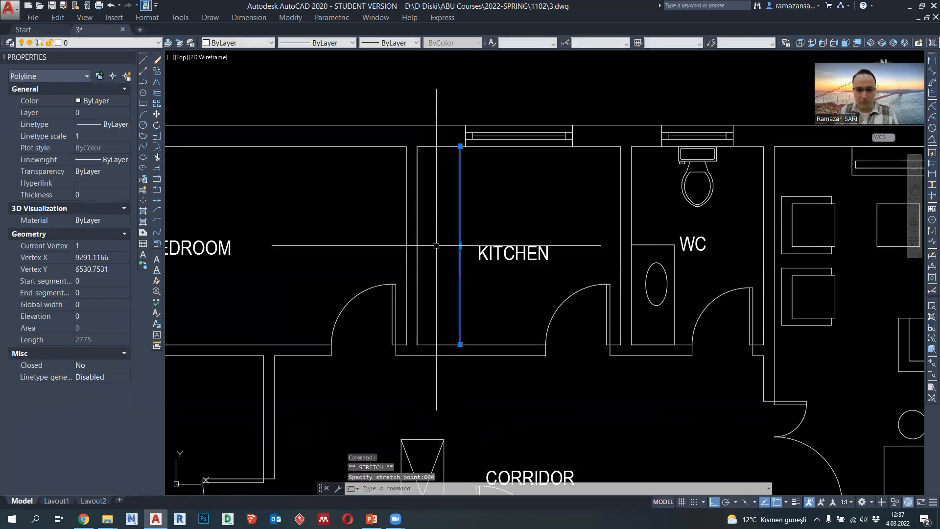
pyautogui.press('Escape')
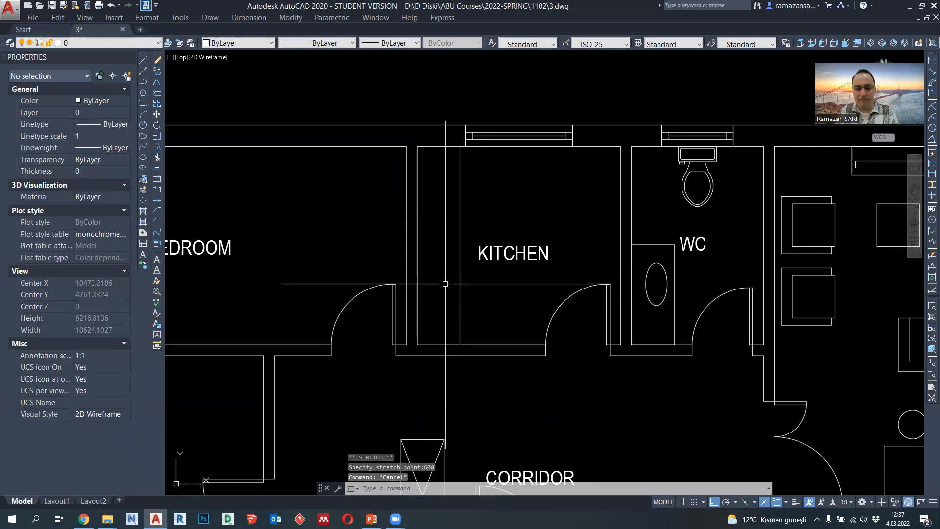
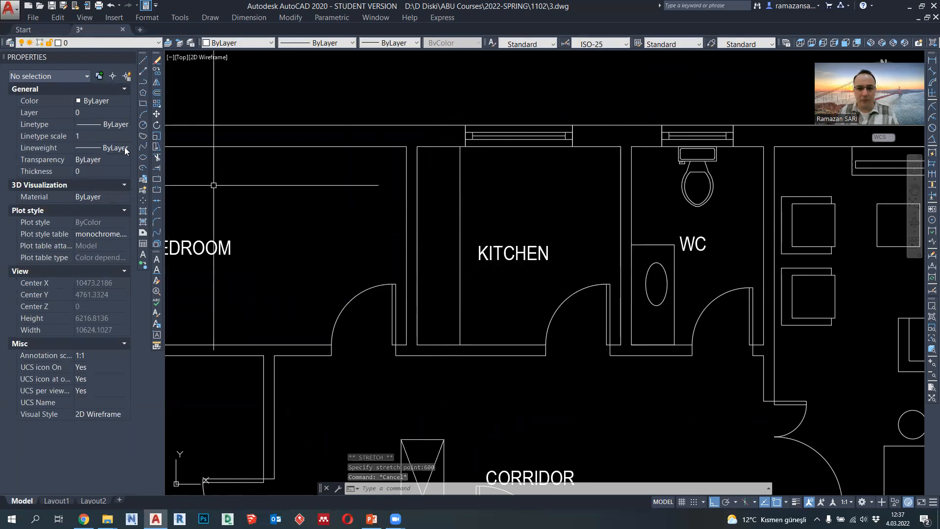
# - Draw a circle of radius 150 on the kitchen counter, centred 300 inward from the midpoint of the counter's front edge
pyautogui.click(143, 125)
pyautogui.scroll(2, 466, 245)
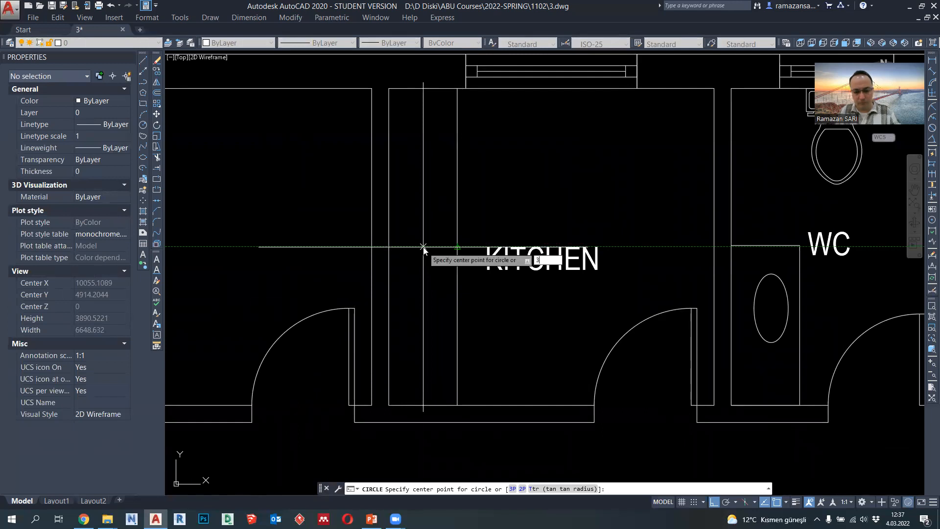
pyautogui.write('300')
pyautogui.press('Return')
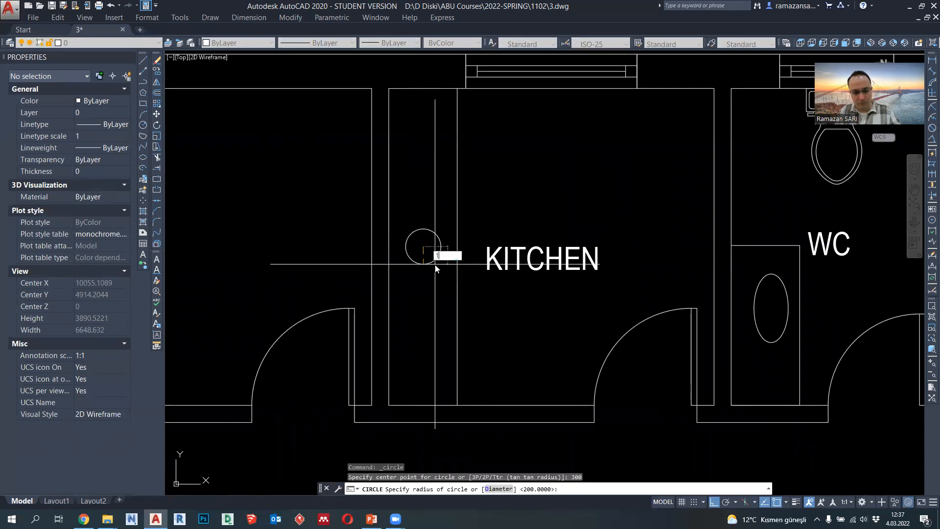
pyautogui.press('Return')
# - Enlarge the kitchen sink circle to a radius of 200
pyautogui.click(435, 261)
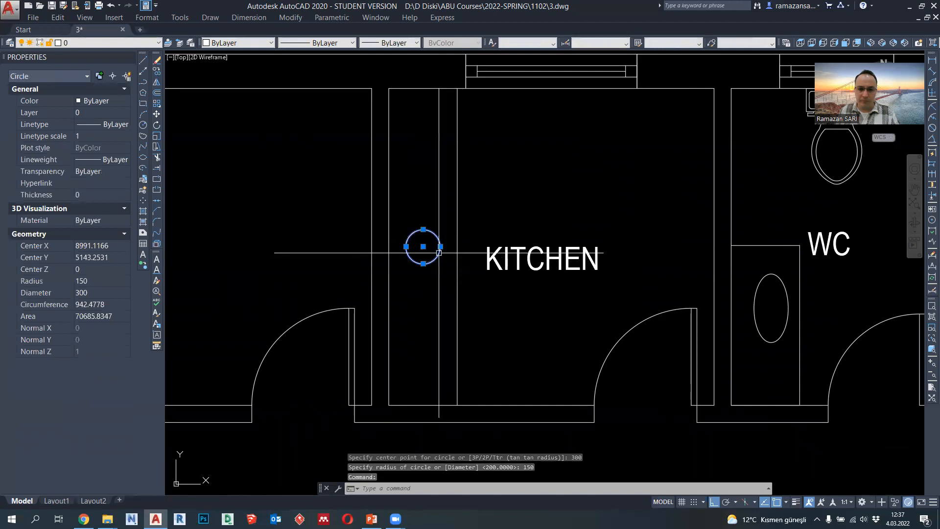
pyautogui.click(440, 247)
pyautogui.scroll(2, 440, 248)
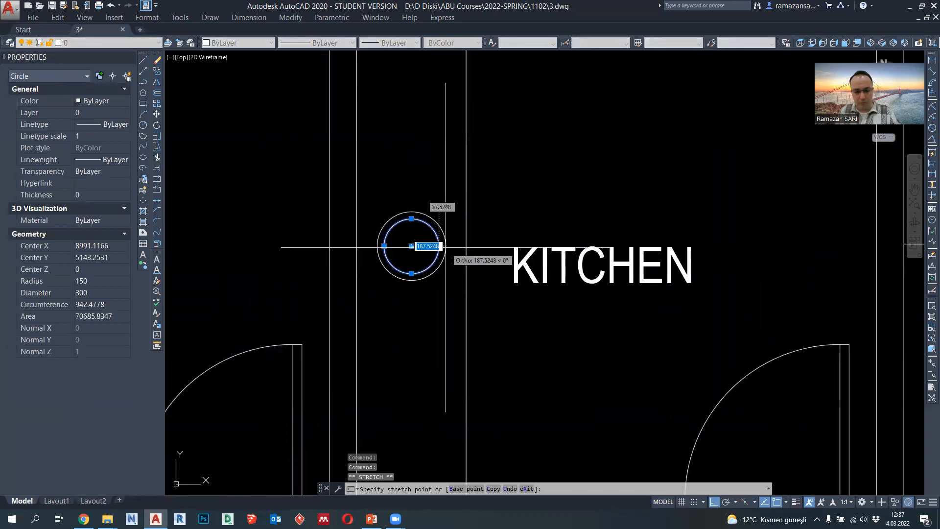
pyautogui.write('0')
pyautogui.press('Return')
pyautogui.press('Escape')
pyautogui.scroll(-4, 447, 245)
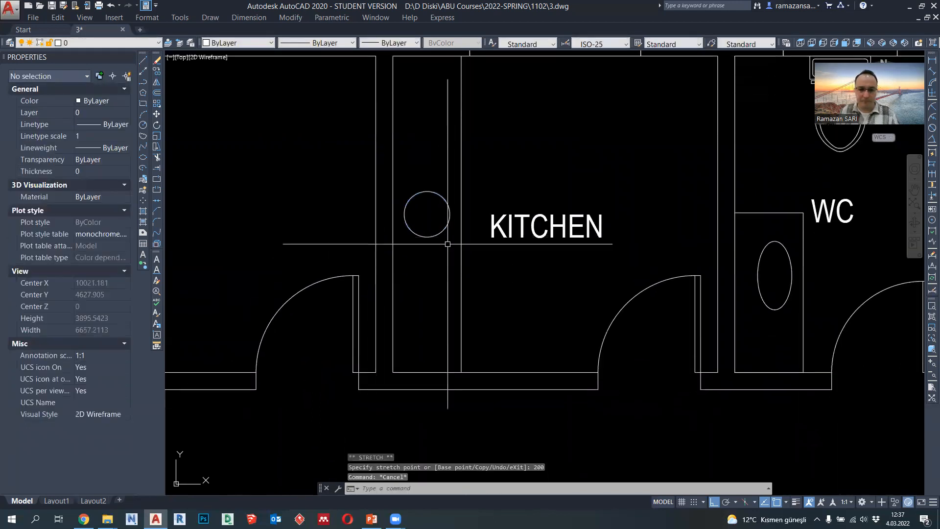
pyautogui.scroll(2, 448, 230)
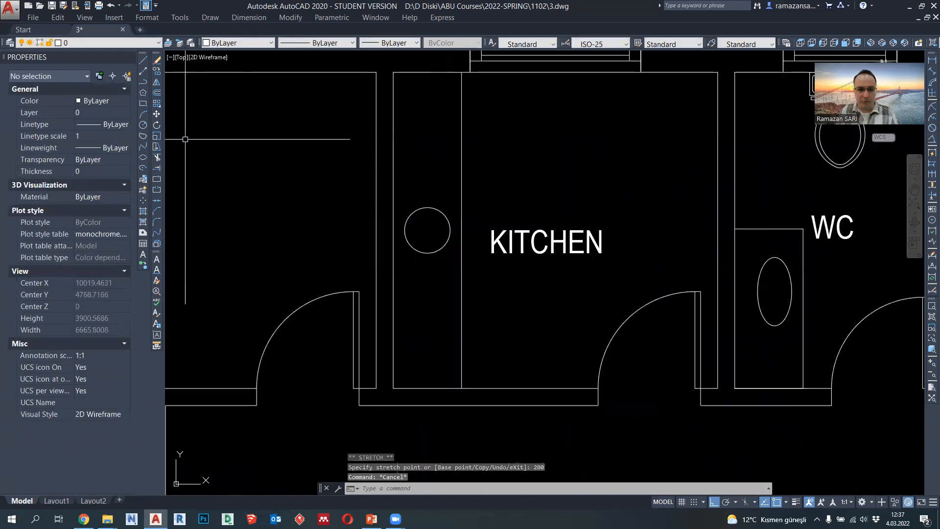
# - Outline a 600-long stove square with a polyline at the upper end of the kitchen counter, ending on the counter's front edge
pyautogui.click(144, 83)
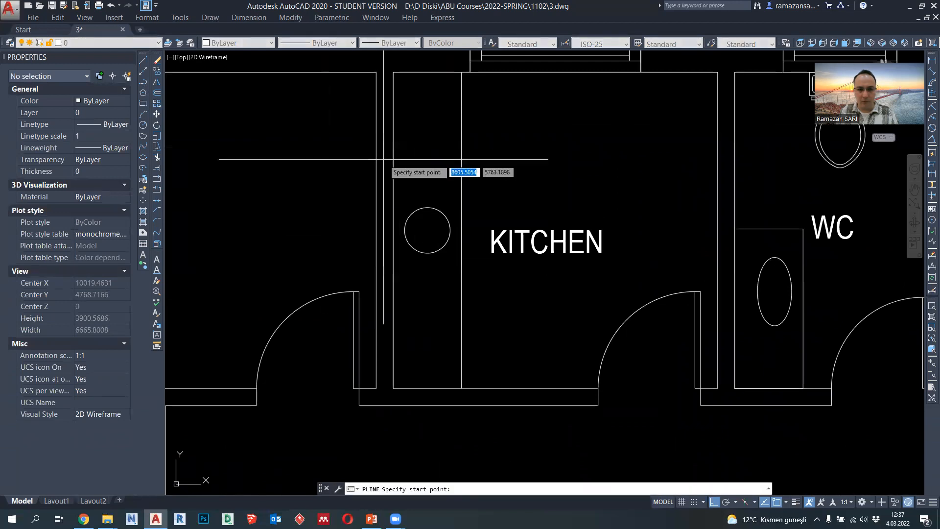
pyautogui.click(393, 72)
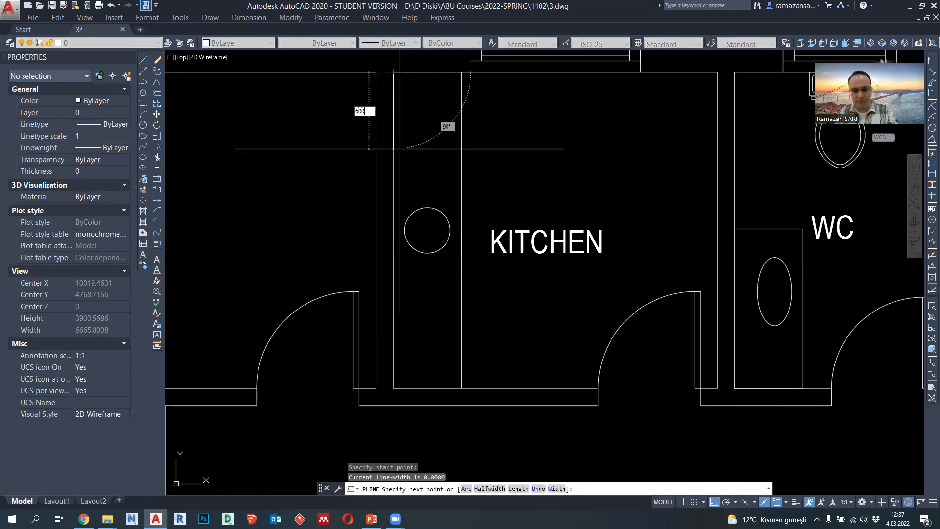
pyautogui.press('Return')
pyautogui.click(462, 141)
pyautogui.click(462, 72)
pyautogui.press('Escape')
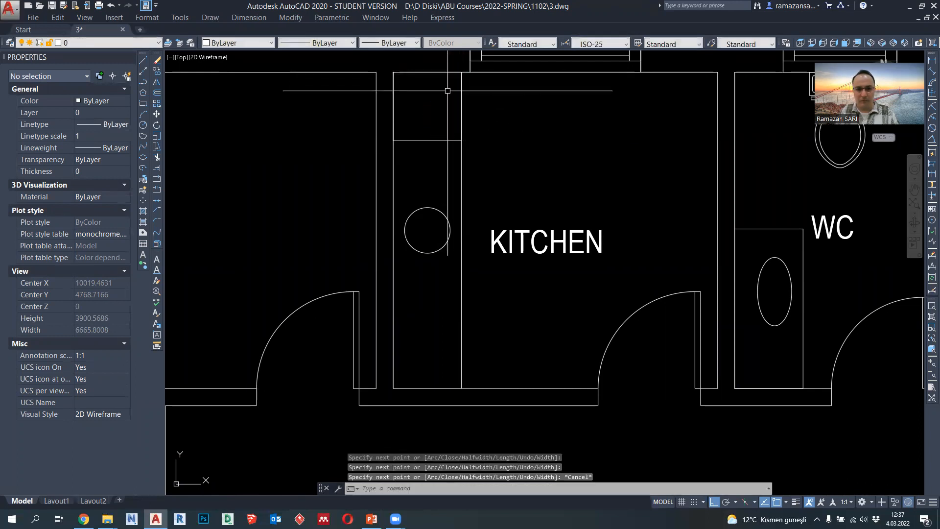
# - Draw a horizontal polyline across the middle of the stove square, between the midpoints of its two sides
pyautogui.click(143, 83)
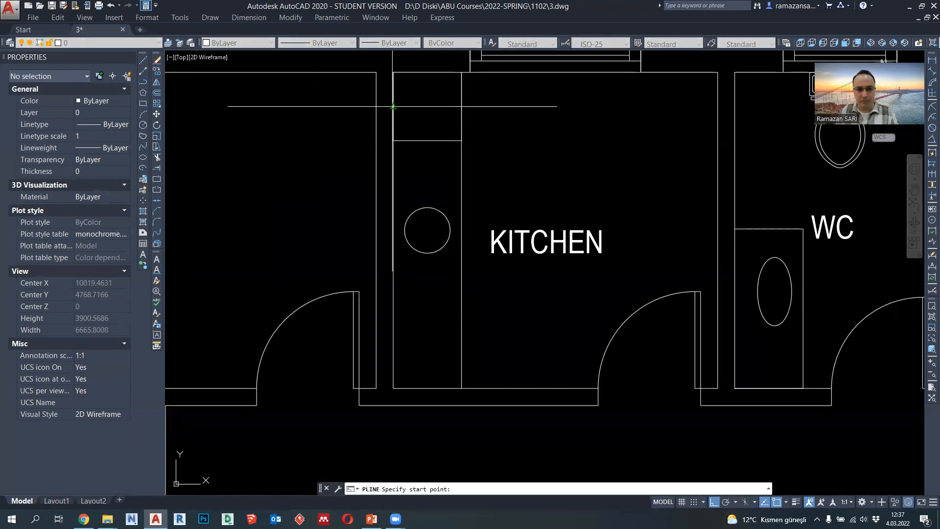
pyautogui.click(393, 106)
pyautogui.click(462, 106)
pyautogui.press('Escape')
pyautogui.press('Return')
pyautogui.click(431, 72)
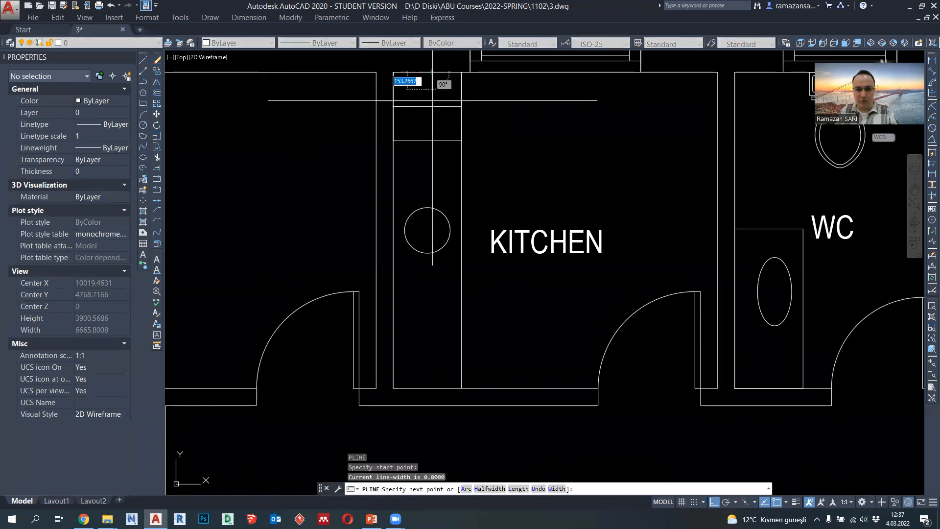
pyautogui.press('Escape')
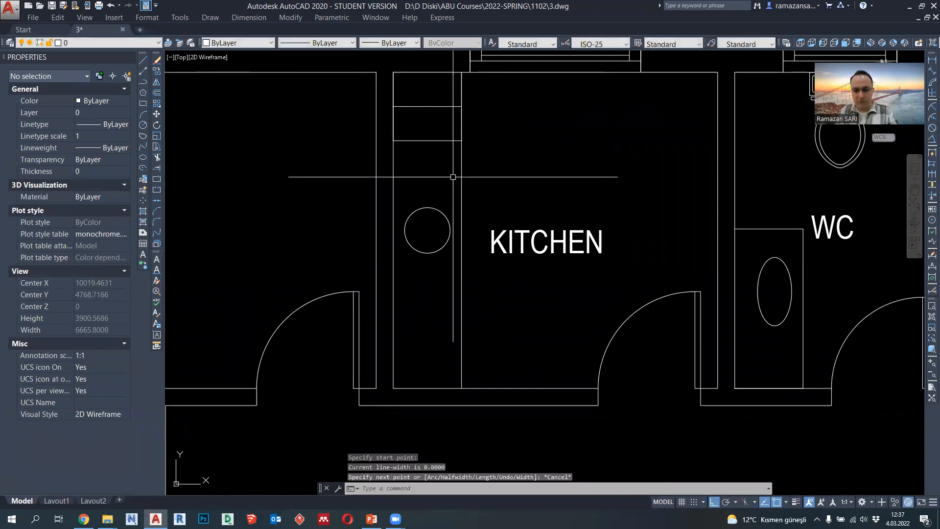
# - Draw a vertical polyline through the stove square, from its lower edge's midpoint up to the wall
pyautogui.press('Return')
pyautogui.click(428, 140)
pyautogui.click(427, 72)
pyautogui.press('Return')
# - Draw a diagonal construction polyline in the stove's upper-right quarter, from its outer corner to the stove's centre
pyautogui.scroll(3, 436, 97)
pyautogui.press('Return')
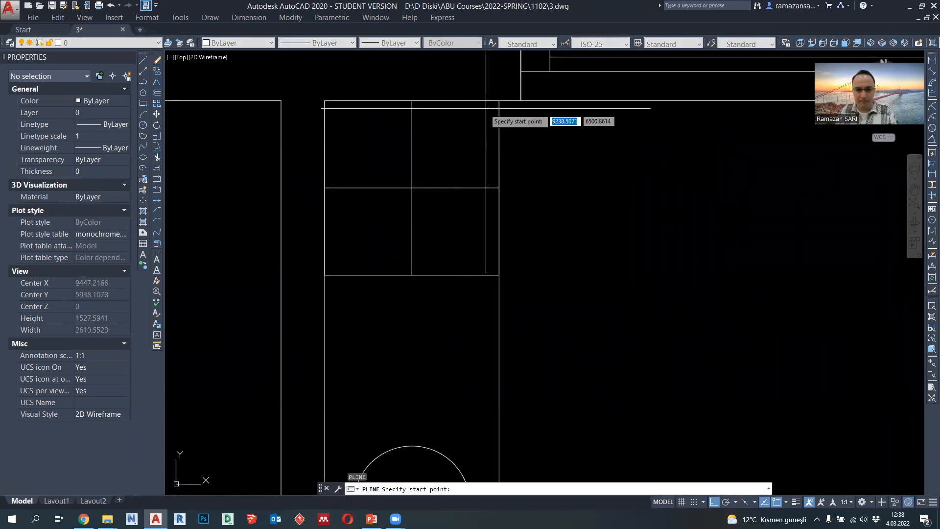
pyautogui.click(499, 100)
pyautogui.click(412, 188)
pyautogui.press('Return')
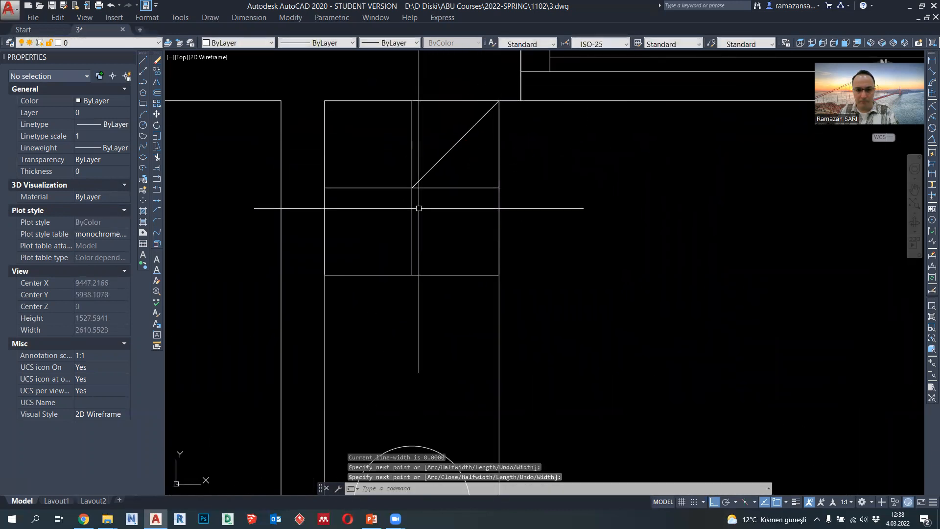
# - Draw a burner circle of radius 75 centred on the diagonal's midpoint
pyautogui.click(144, 125)
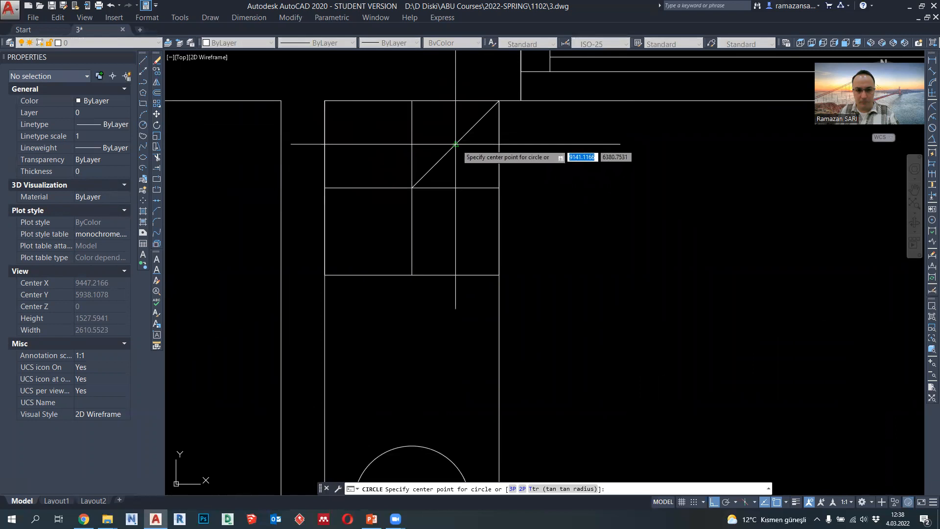
pyautogui.click(455, 144)
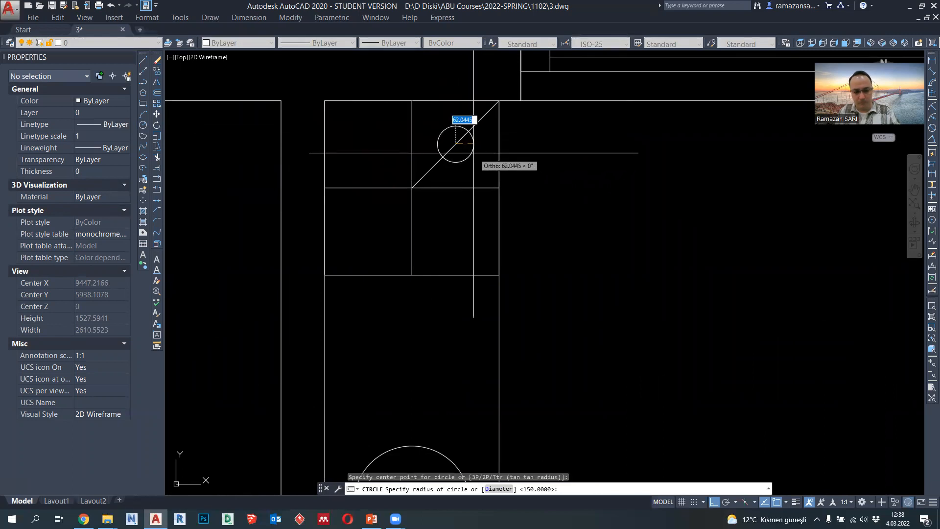
pyautogui.press('Return')
# - Mirror the burner circle across the stove's vertical divider, keeping the original
pyautogui.click(474, 153)
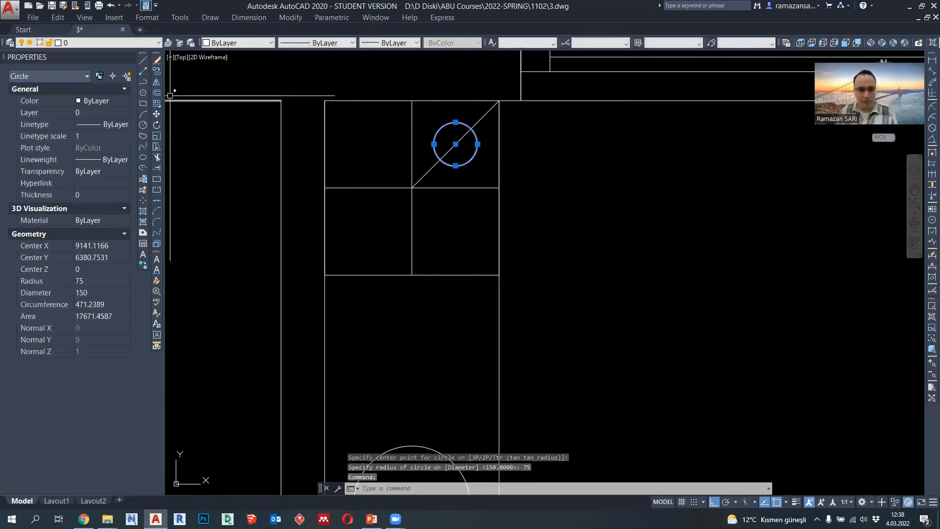
pyautogui.click(156, 83)
pyautogui.click(412, 188)
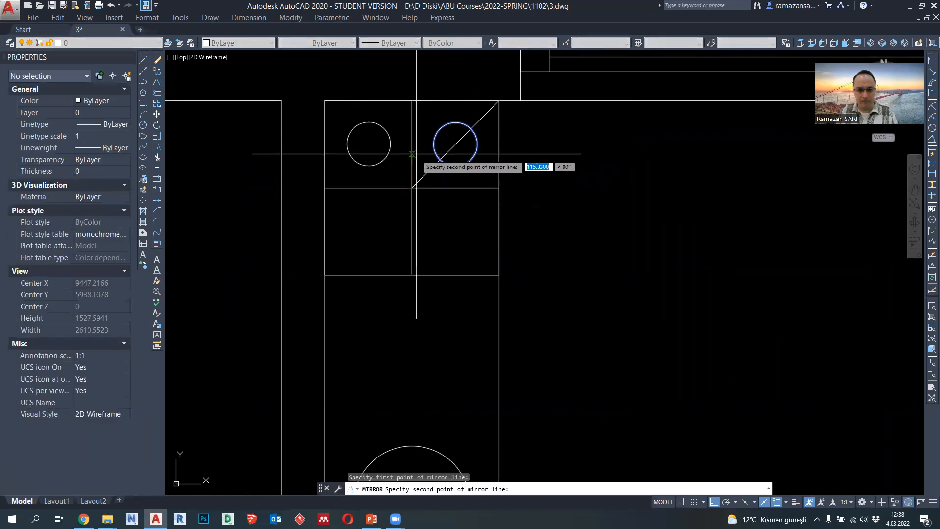
pyautogui.click(417, 161)
pyautogui.press('Return')
# - Mirror the two upper burner circles across the stove's horizontal divider, keeping the originals
pyautogui.click(391, 148)
pyautogui.click(436, 155)
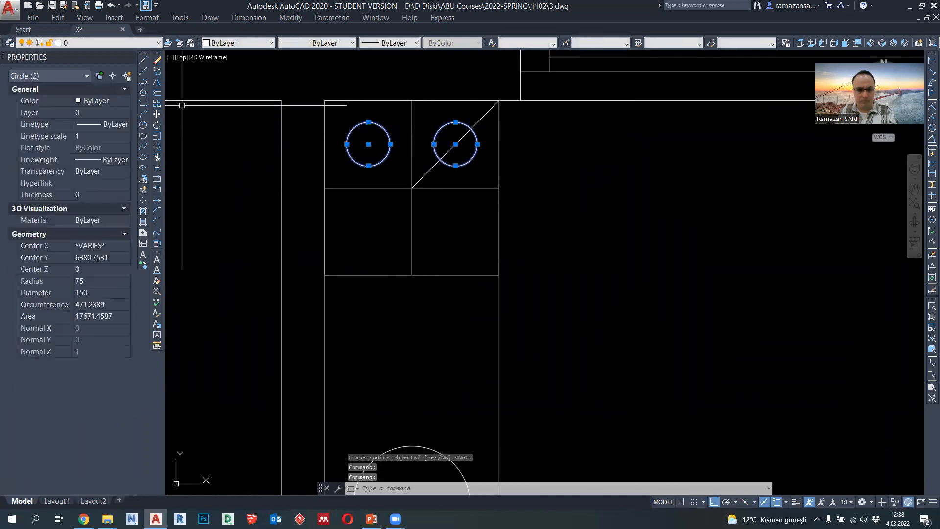
pyautogui.click(156, 83)
pyautogui.click(499, 187)
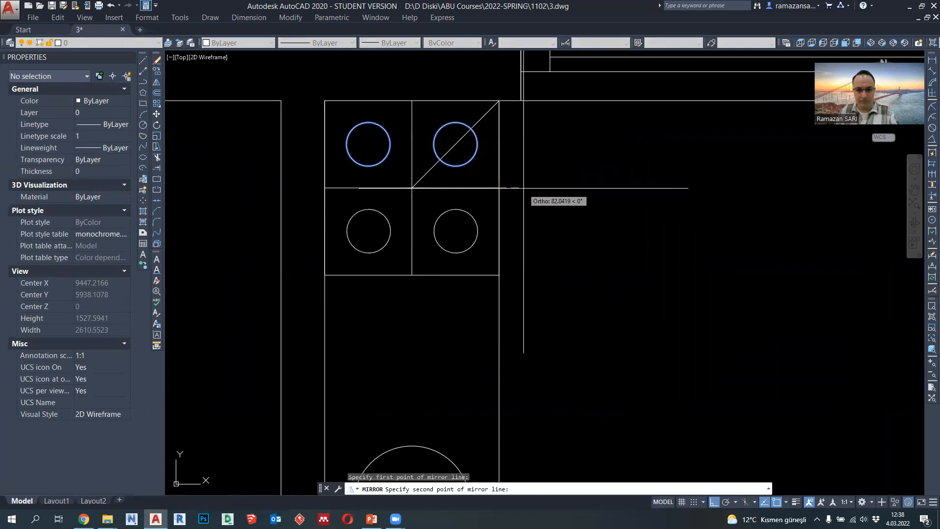
pyautogui.click(539, 188)
pyautogui.press('Return')
# - Set the lower-right burner circle's radius to 40
pyautogui.click(474, 249)
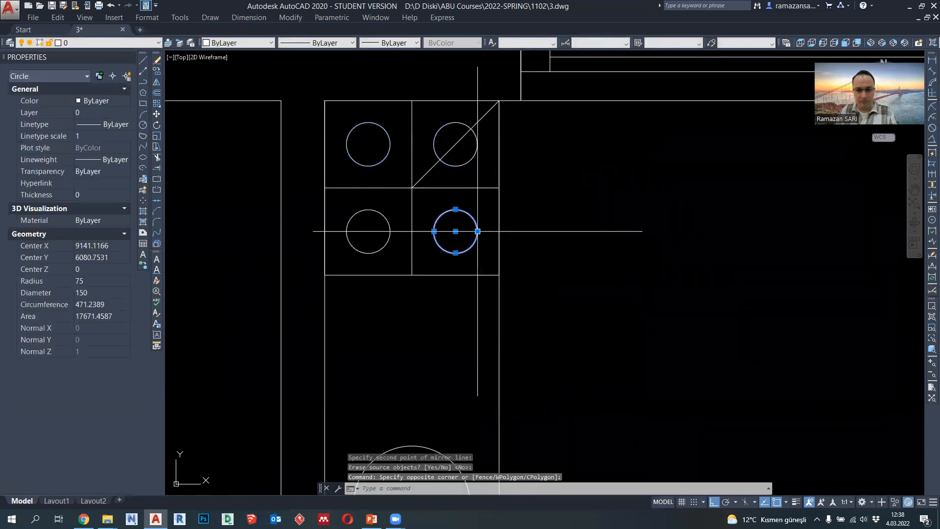
pyautogui.click(478, 231)
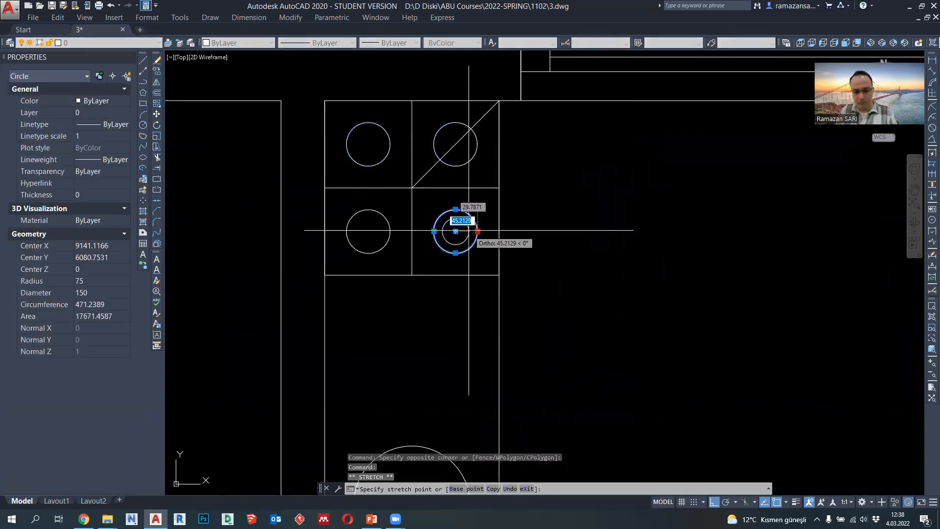
pyautogui.press('Return')
pyautogui.press('Escape')
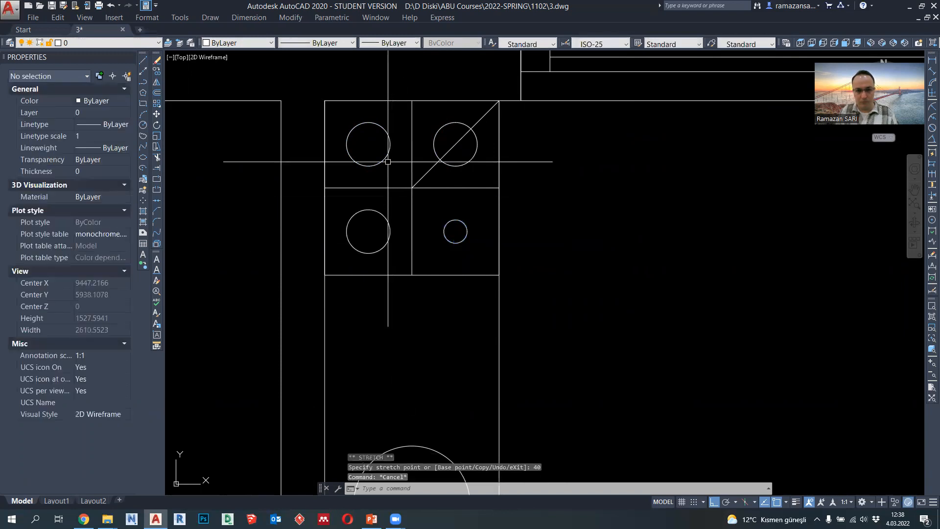
# - Set the upper-left burner circle's radius to 50 and shrink the lower-left burner circle to match
pyautogui.click(386, 151)
pyautogui.click(391, 144)
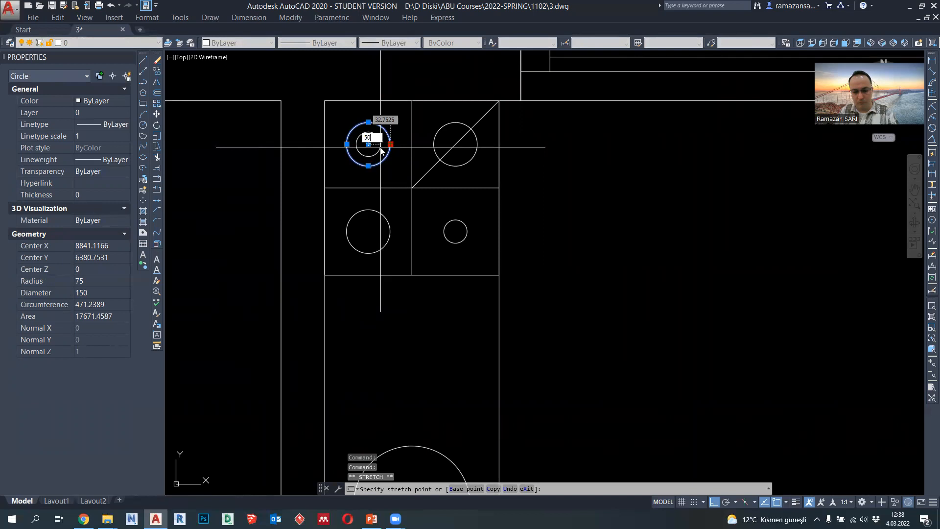
pyautogui.press('Return')
pyautogui.press('Escape')
pyautogui.click(391, 231)
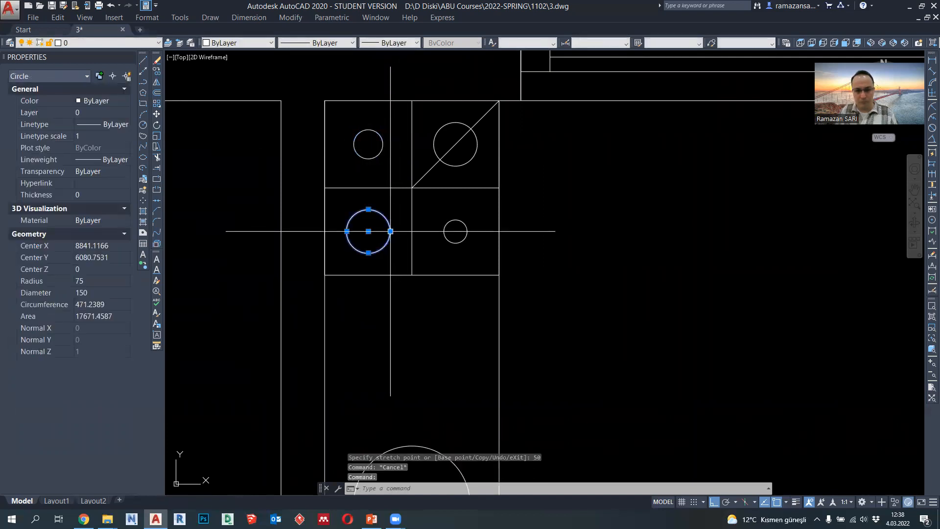
pyautogui.click(390, 231)
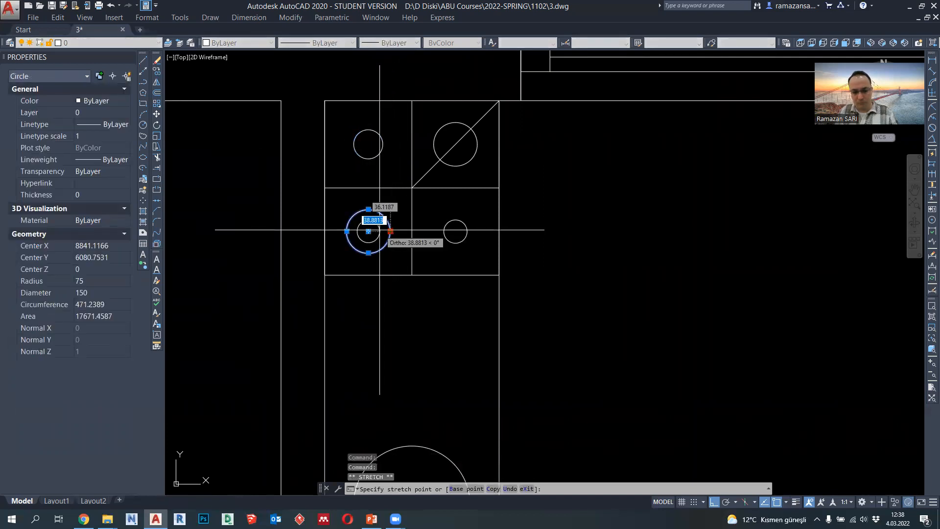
pyautogui.press('Return')
pyautogui.press('Escape')
# - Delete the diagonal construction line from the stove's upper-right quarter
pyautogui.click(431, 162)
pyautogui.click(427, 180)
pyautogui.press('Delete')
pyautogui.scroll(-2, 457, 226)
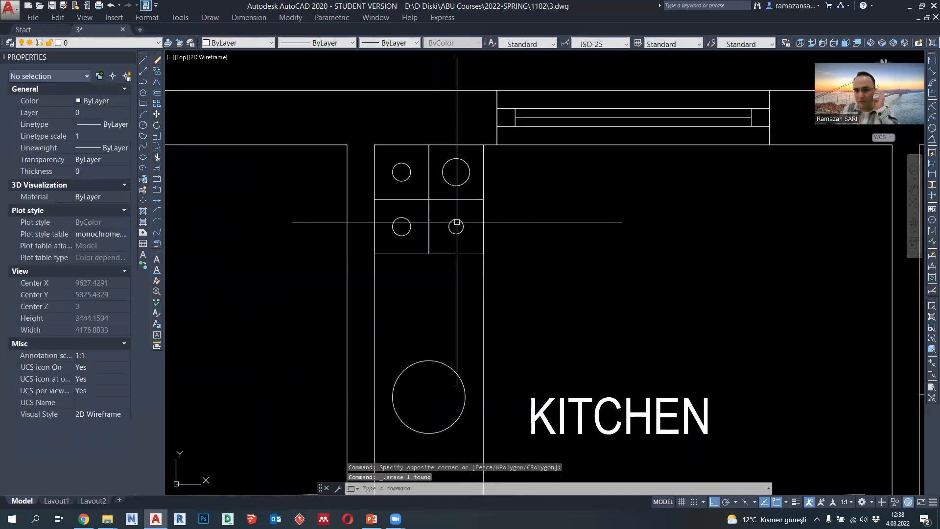
# - Reduce the lower-right burner circle's radius to 30
pyautogui.moveTo(441, 245); pyautogui.dragTo(454, 257, button='middle')
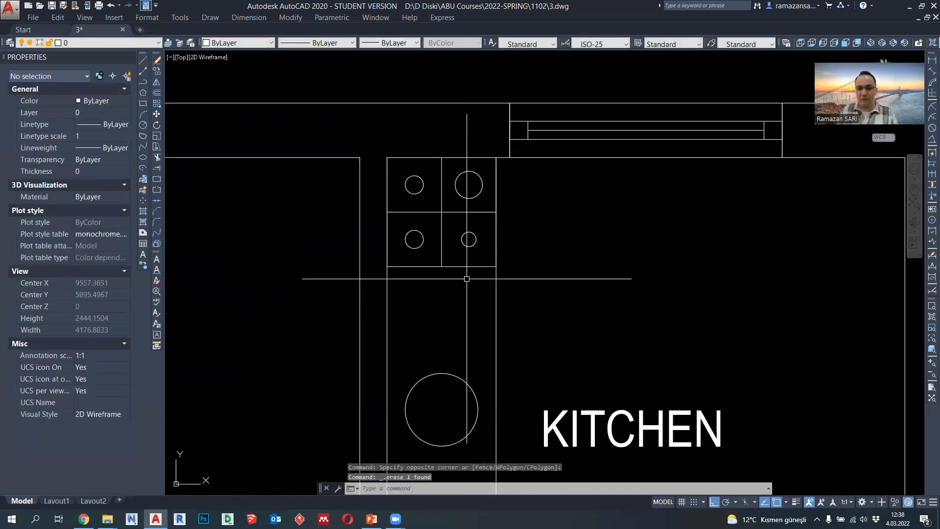
pyautogui.click(468, 245)
pyautogui.scroll(2, 468, 246)
pyautogui.click(480, 234)
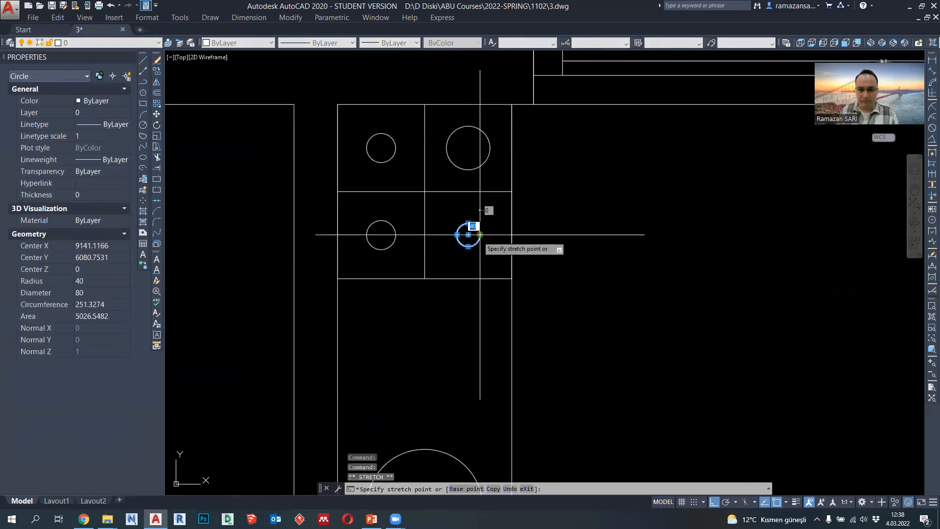
pyautogui.scroll(4, 479, 236)
pyautogui.write('30')
pyautogui.press('Return')
pyautogui.scroll(-4, 475, 240)
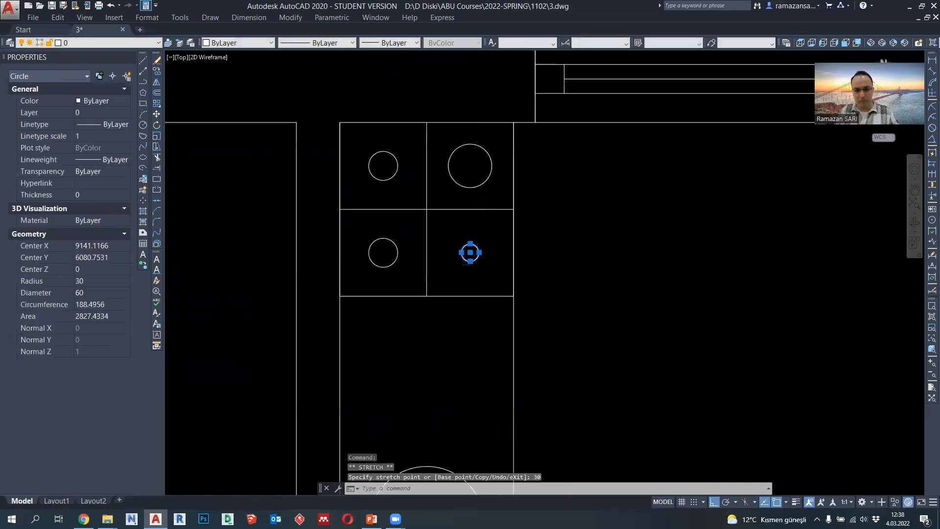
pyautogui.press('Escape')
# - Change the lineweight of the whole stove symbol, including its outline, dividers and burner circles
pyautogui.click(480, 303)
pyautogui.click(389, 196)
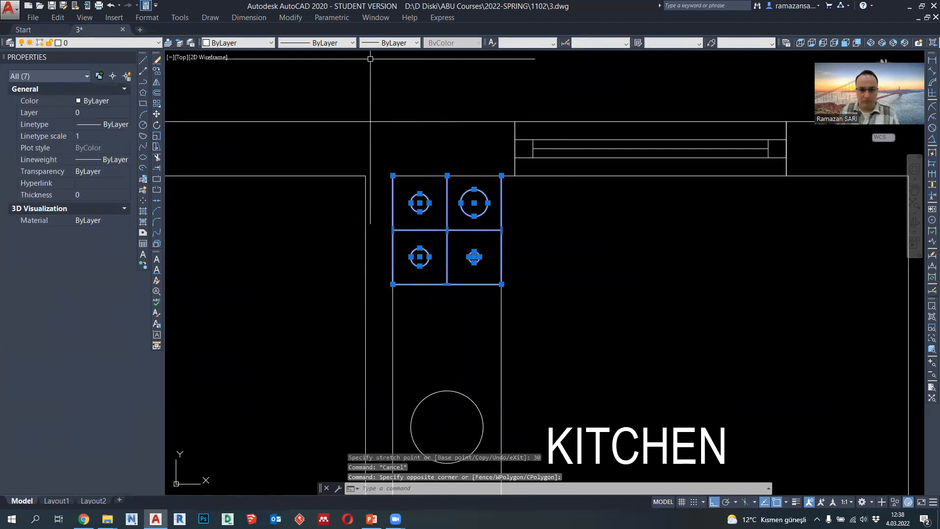
pyautogui.click(392, 43)
pyautogui.click(397, 115)
pyautogui.scroll(-4, 490, 210)
pyautogui.press('Escape')
# - Outline a 600-long square with a polyline at the lower end of the kitchen counter, from the wall corner to the front edge
pyautogui.moveTo(522, 262); pyautogui.dragTo(503, 224, button='middle')
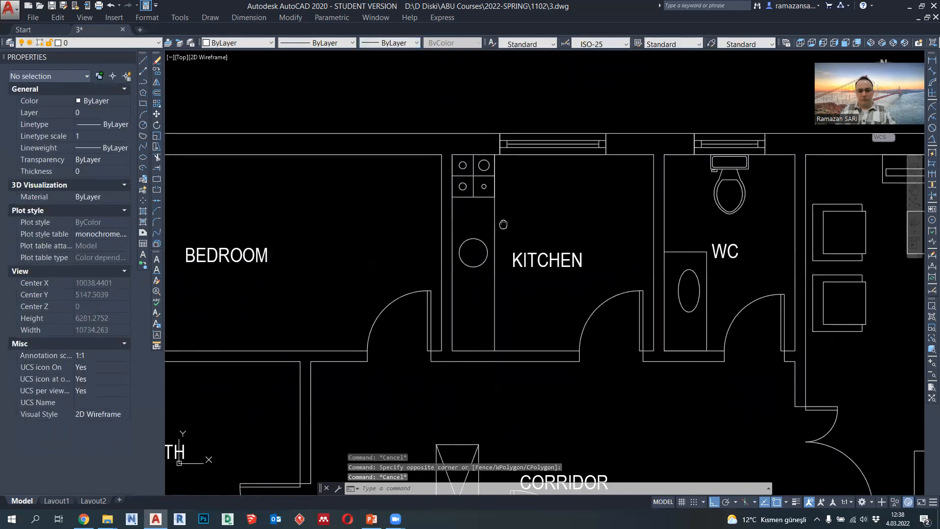
pyautogui.click(144, 83)
pyautogui.scroll(2, 457, 327)
pyautogui.click(451, 380)
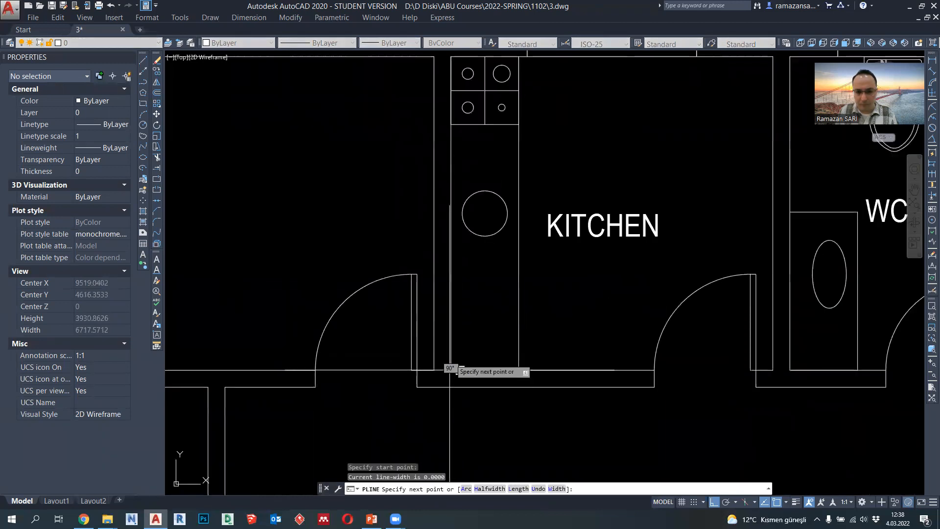
pyautogui.write('600')
pyautogui.press('Return')
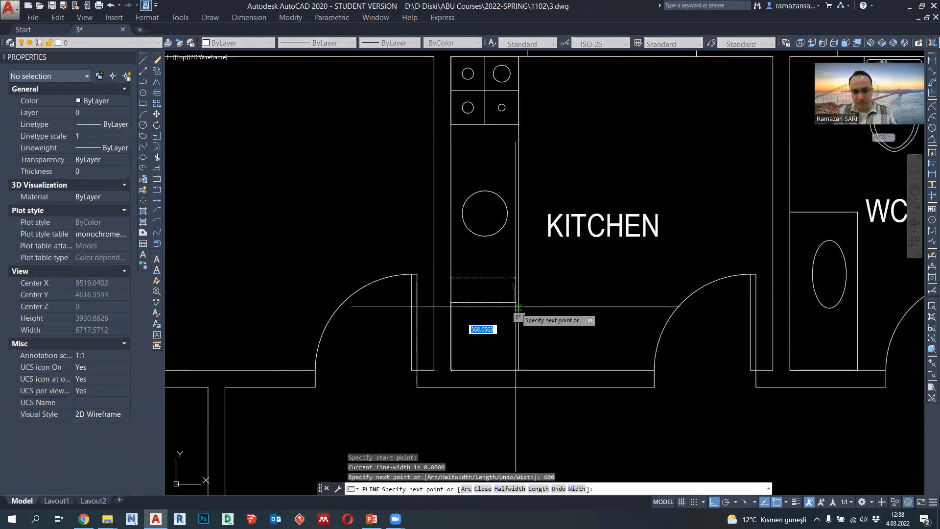
pyautogui.click(519, 370)
pyautogui.press('Escape')
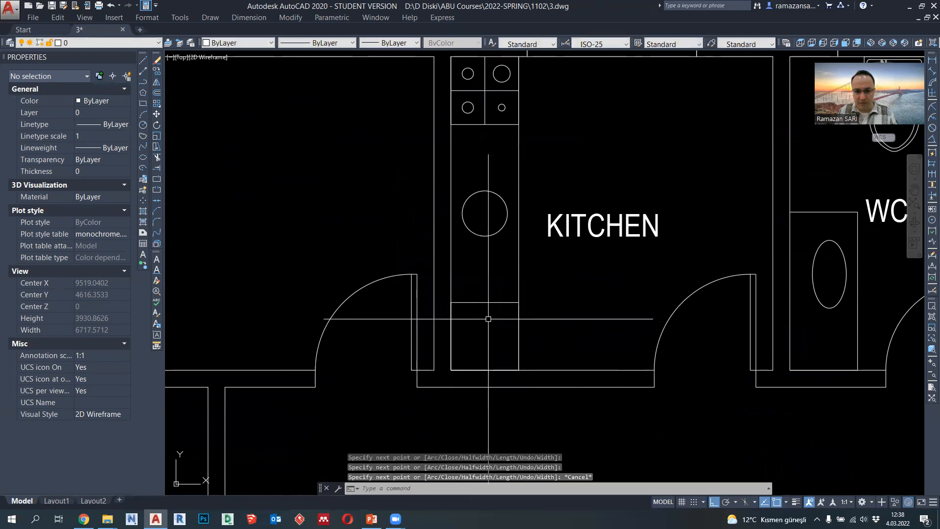
# - Draw two crossing polyline diagonals between the corners of the appliance square at the lower end of the kitchen counter
pyautogui.scroll(-2, 467, 322)
pyautogui.click(143, 82)
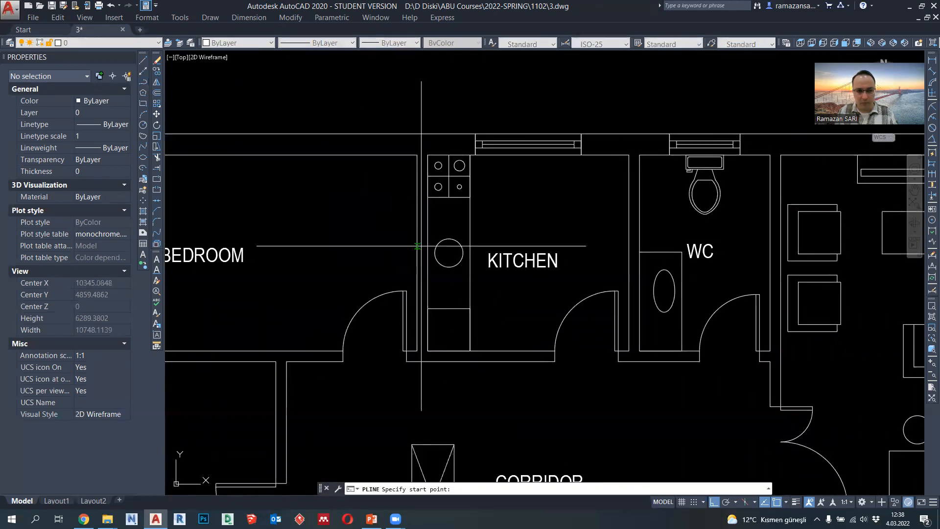
pyautogui.click(428, 308)
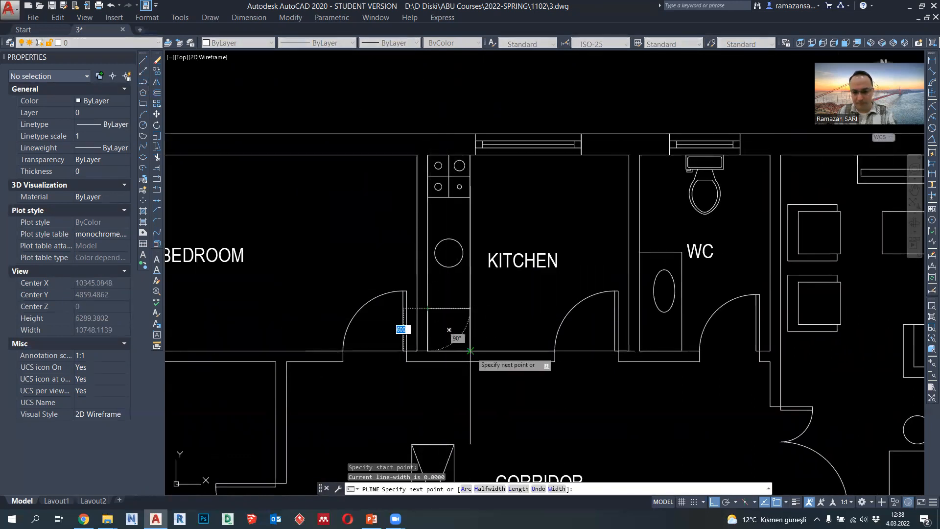
pyautogui.click(470, 351)
pyautogui.press('Return')
pyautogui.press('Return')
pyautogui.click(470, 308)
pyautogui.click(428, 350)
pyautogui.press('Return')
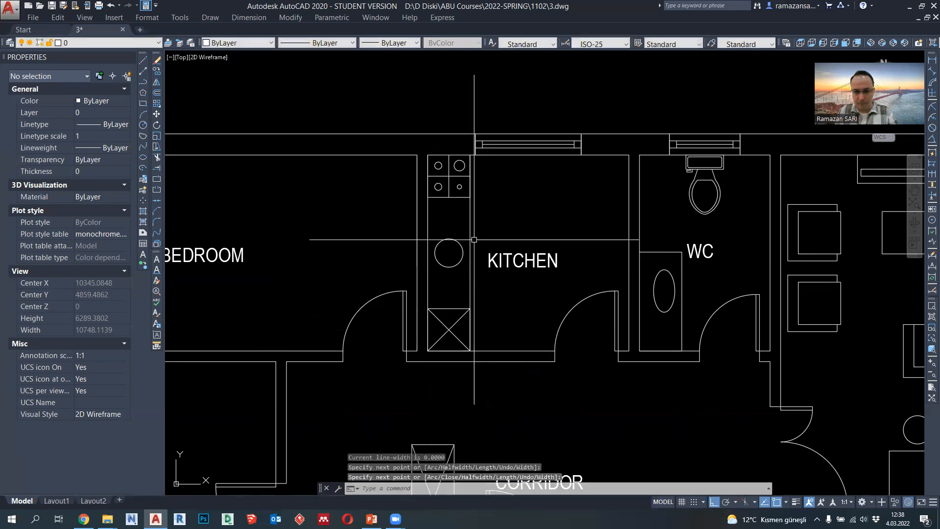
# - Outline a 600 by 600 square with a polyline against the kitchen wall shared with the WC, starting and ending on that wall
pyautogui.click(143, 83)
pyautogui.scroll(2, 618, 207)
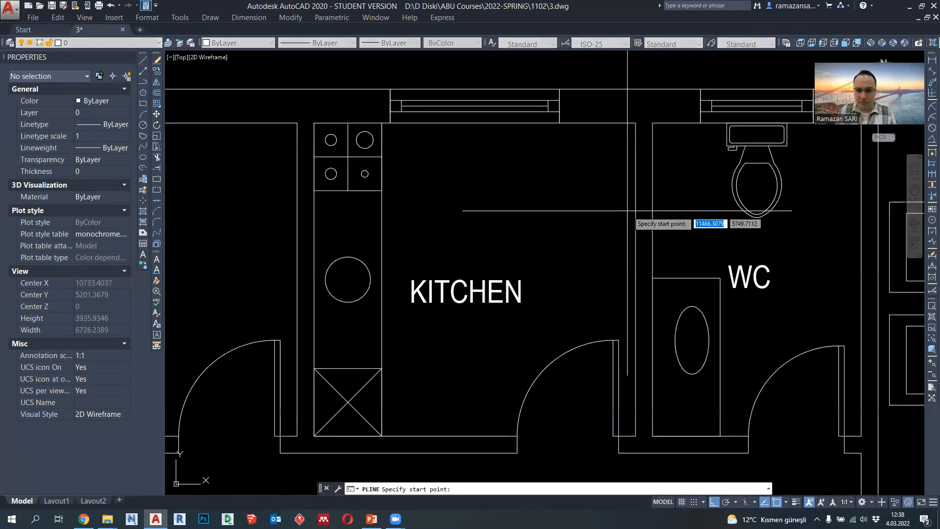
pyautogui.click(636, 201)
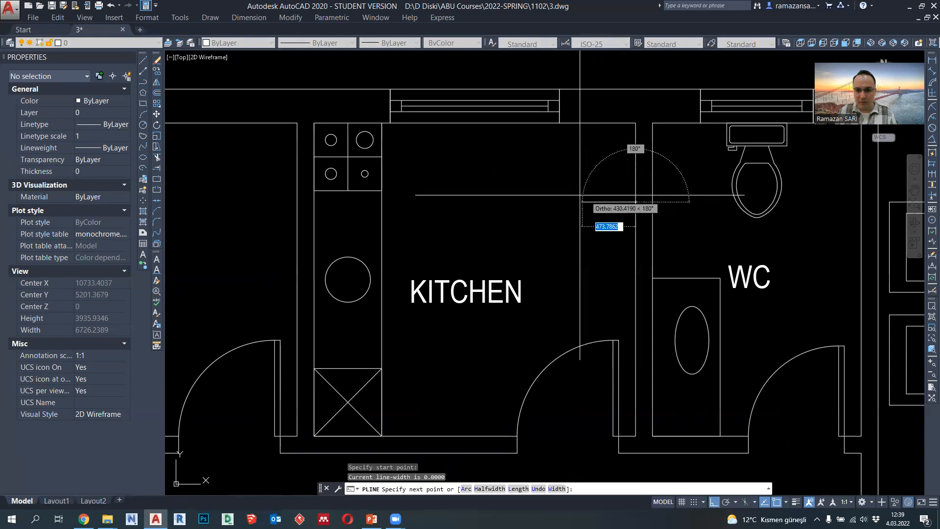
pyautogui.write('600')
pyautogui.press('Return')
pyautogui.write('600')
pyautogui.press('Return')
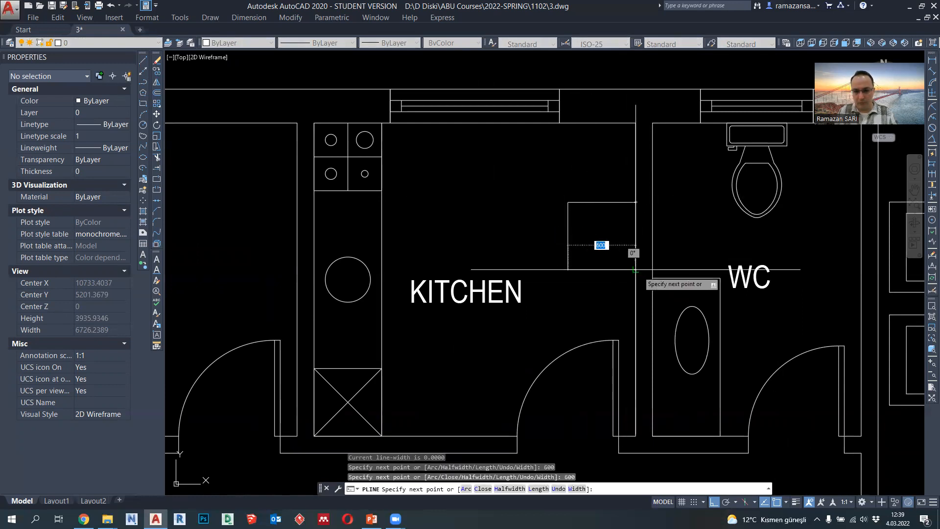
pyautogui.click(635, 269)
pyautogui.press('Escape')
# - Stretch the upper edge of the new kitchen square up to the window wall to form a table
pyautogui.click(604, 203)
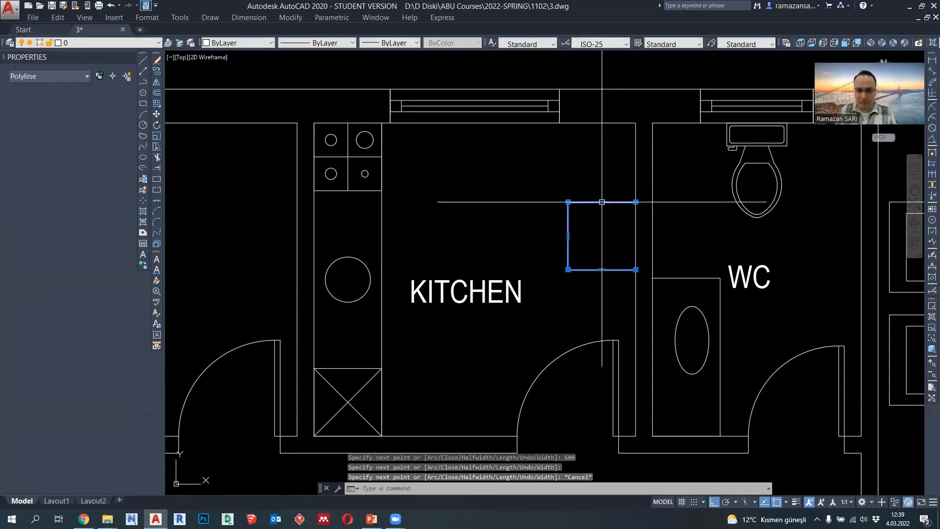
pyautogui.click(602, 202)
pyautogui.press('Escape')
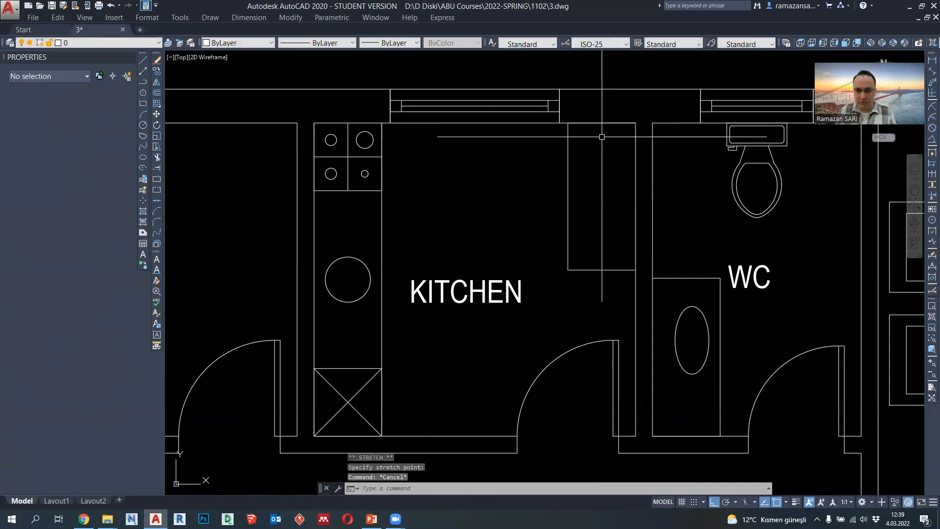
# - Draw a circle of radius 200 as a seat in the kitchen beside the table's front edge
pyautogui.click(143, 125)
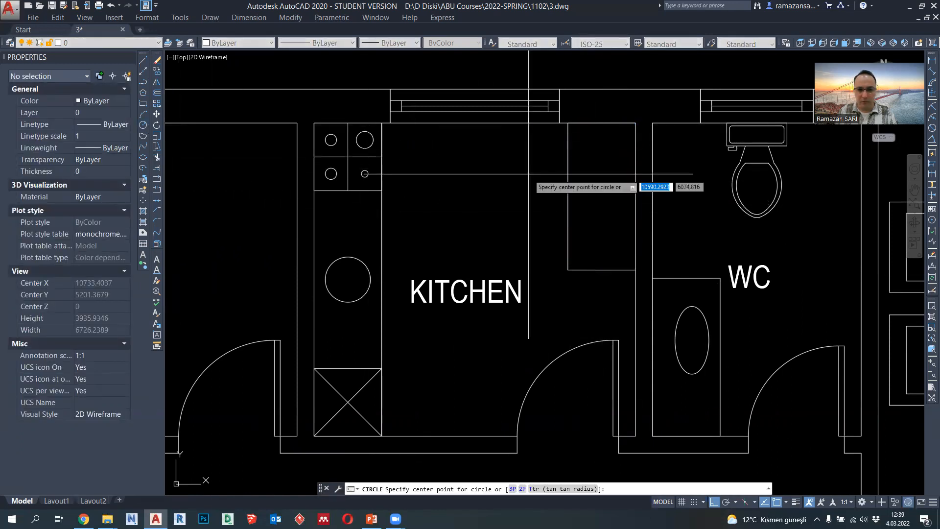
pyautogui.click(519, 168)
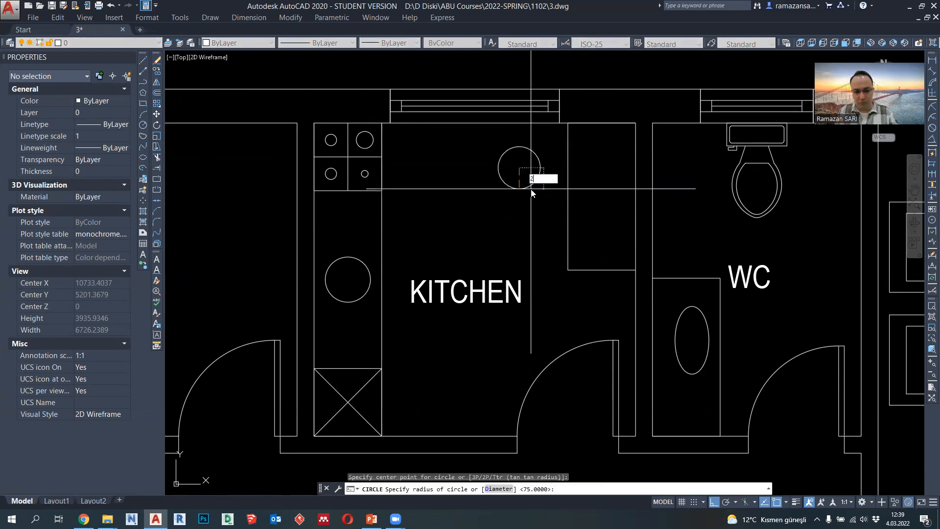
pyautogui.press('Return')
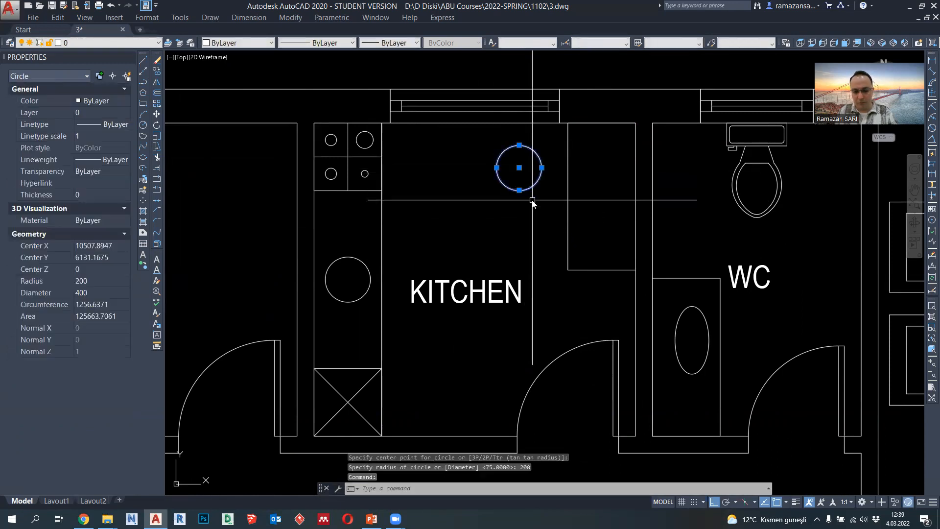
# - Move the seat circle onto the midpoint of the table's front edge and shift it 250 away from the table
pyautogui.write('M')
pyautogui.press('Return')
pyautogui.click(519, 190)
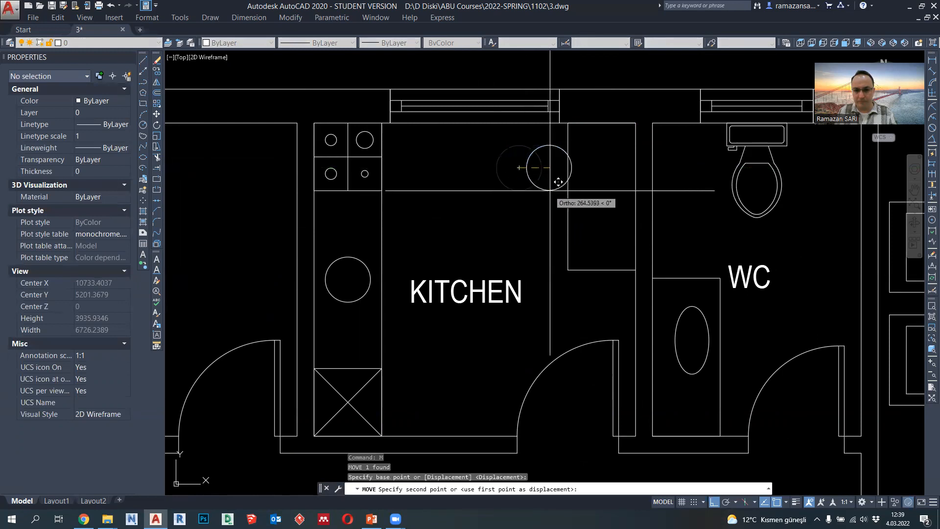
pyautogui.click(568, 218)
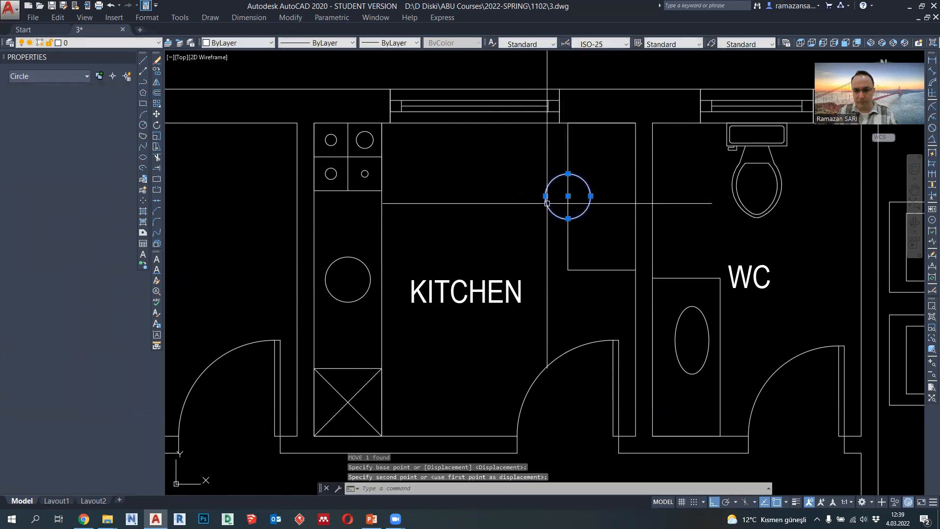
pyautogui.write('M')
pyautogui.press('Return')
pyautogui.click(524, 220)
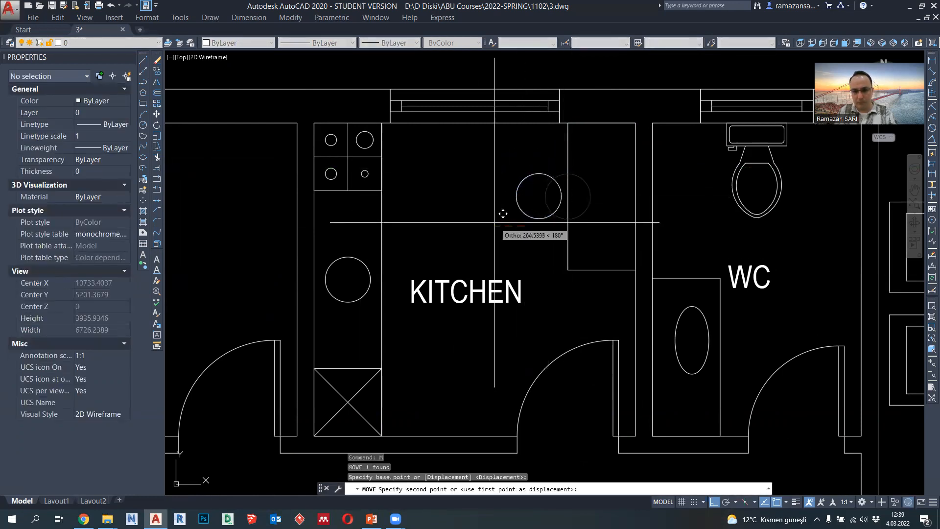
pyautogui.press('Return')
# - Outline a bed 1000 wide and 2000 long with a polyline inside the upper bedroom, near its window
pyautogui.scroll(-5, 495, 222)
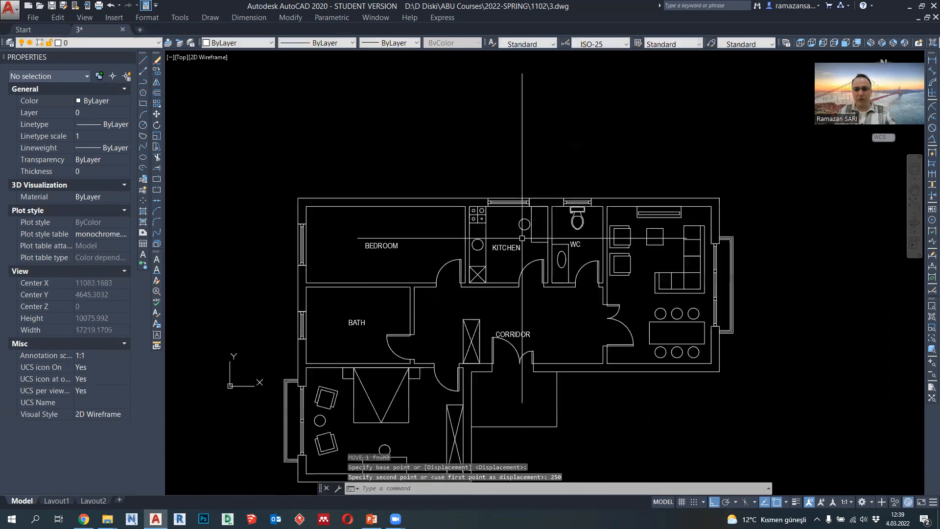
pyautogui.scroll(3, 524, 221)
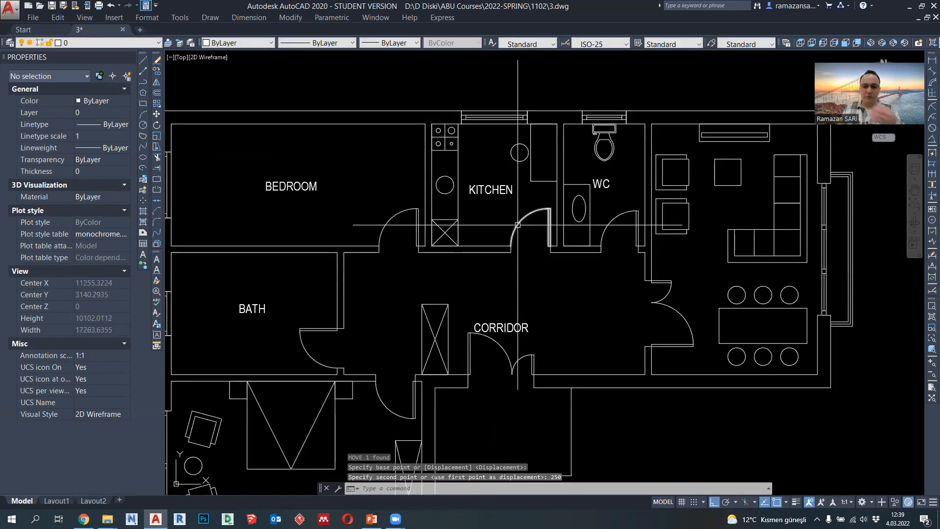
pyautogui.scroll(-1, 524, 222)
pyautogui.scroll(1, 524, 225)
pyautogui.moveTo(524, 255); pyautogui.dragTo(560, 253, button='middle')
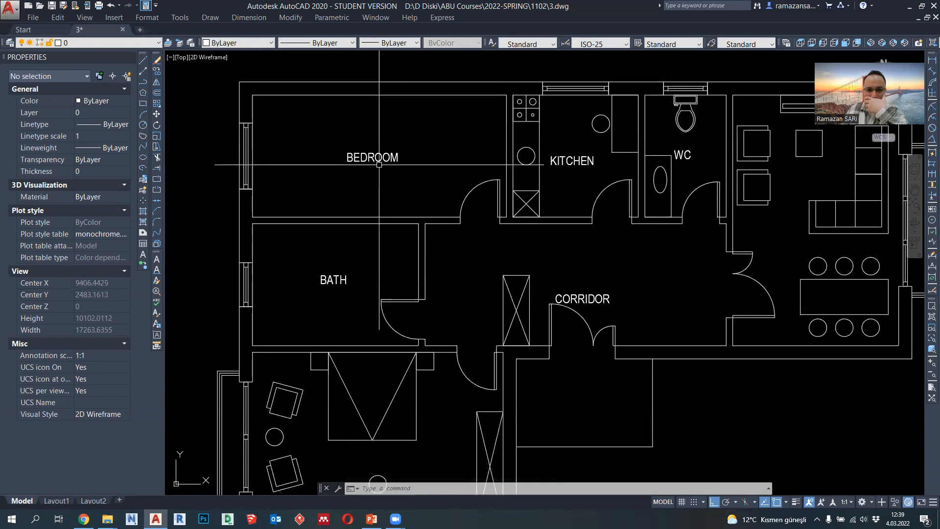
pyautogui.moveTo(349, 148); pyautogui.dragTo(393, 181, button='middle')
pyautogui.click(143, 81)
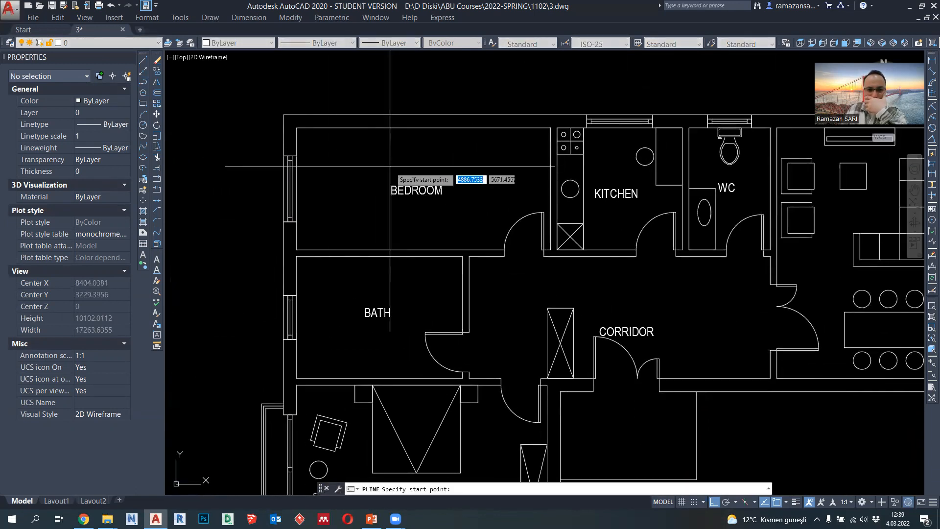
pyautogui.click(321, 163)
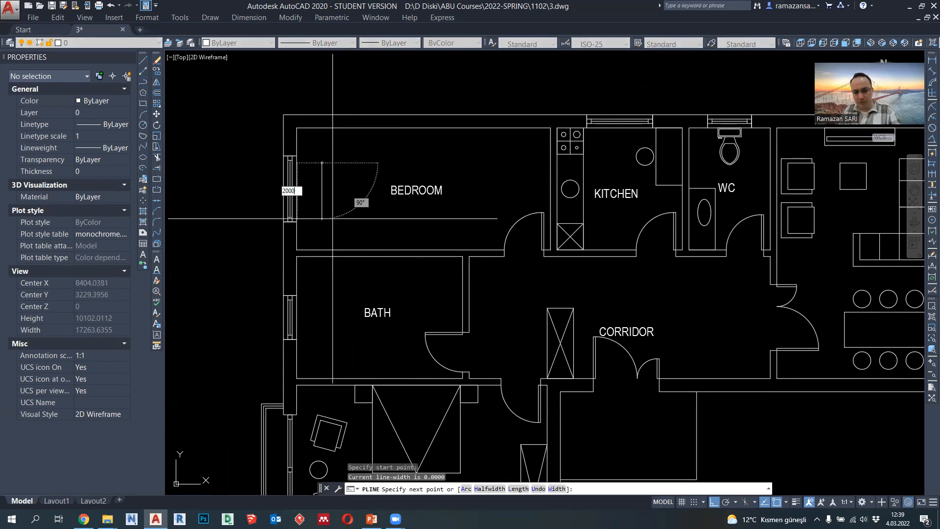
pyautogui.press('Return')
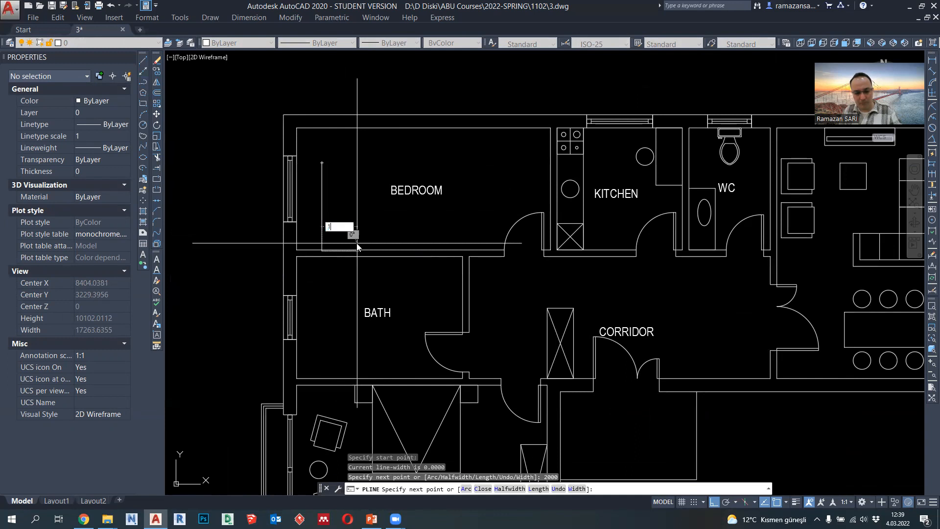
pyautogui.press('Return')
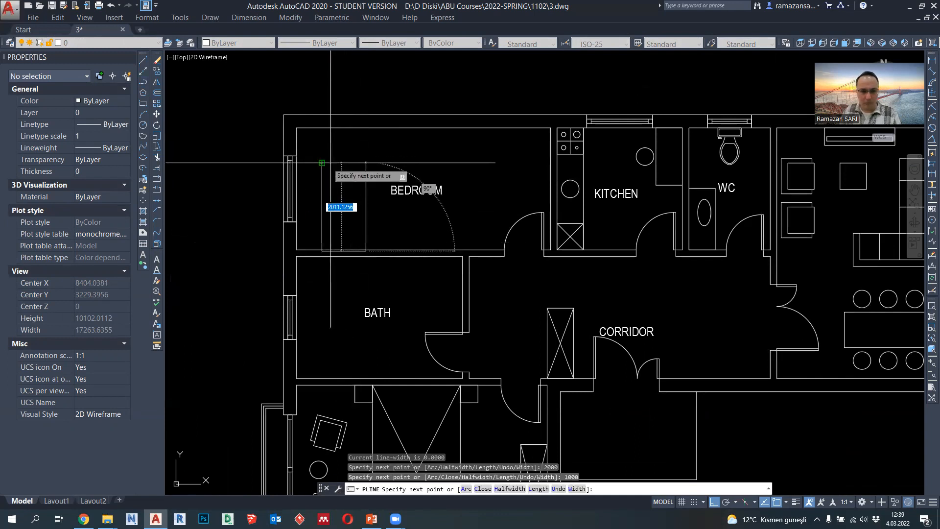
pyautogui.click(345, 162)
pyautogui.click(323, 163)
pyautogui.press('Escape')
# - Move the bed outline by its lower-left corner so its lower edge sits on the wall between bedroom and bath
pyautogui.click(320, 199)
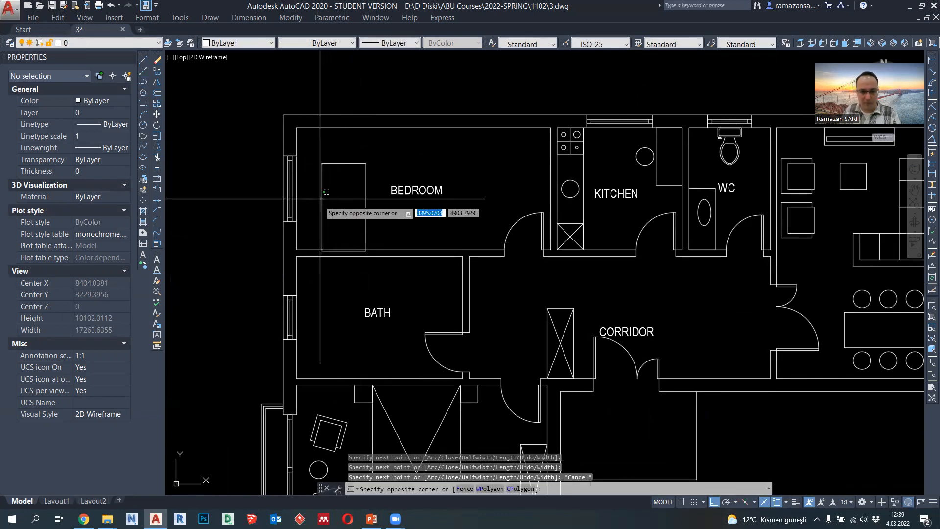
pyautogui.click(319, 230)
pyautogui.write('M')
pyautogui.press('Return')
pyautogui.scroll(4, 334, 245)
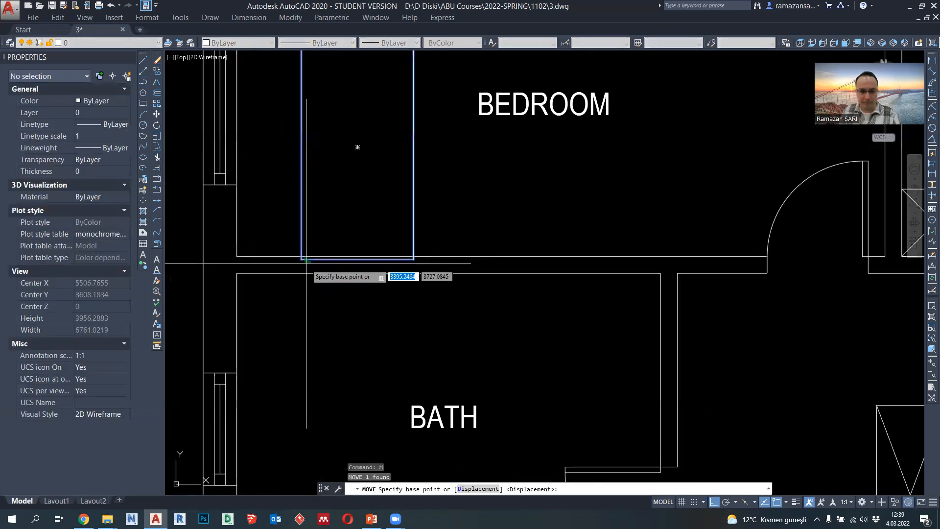
pyautogui.click(322, 251)
pyautogui.click(344, 257)
pyautogui.press('Escape')
# - Draw a 400 by 400 nightstand with a polyline against the wall, starting from the bed's lower-right corner
pyautogui.click(143, 82)
pyautogui.click(457, 256)
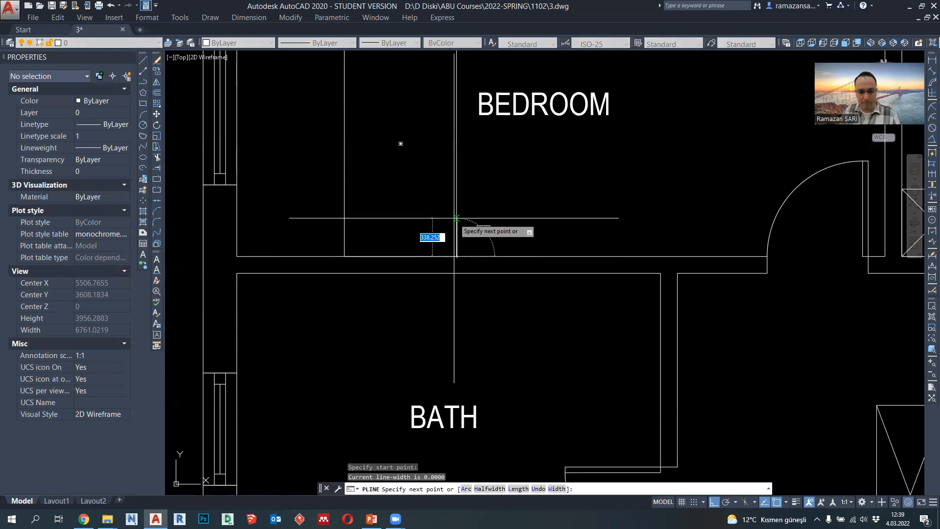
pyautogui.press('Return')
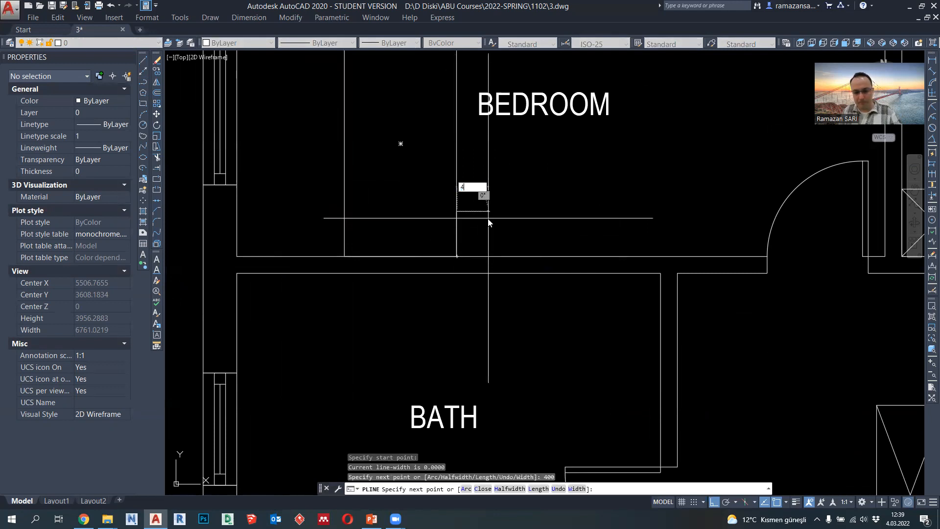
pyautogui.press('Return')
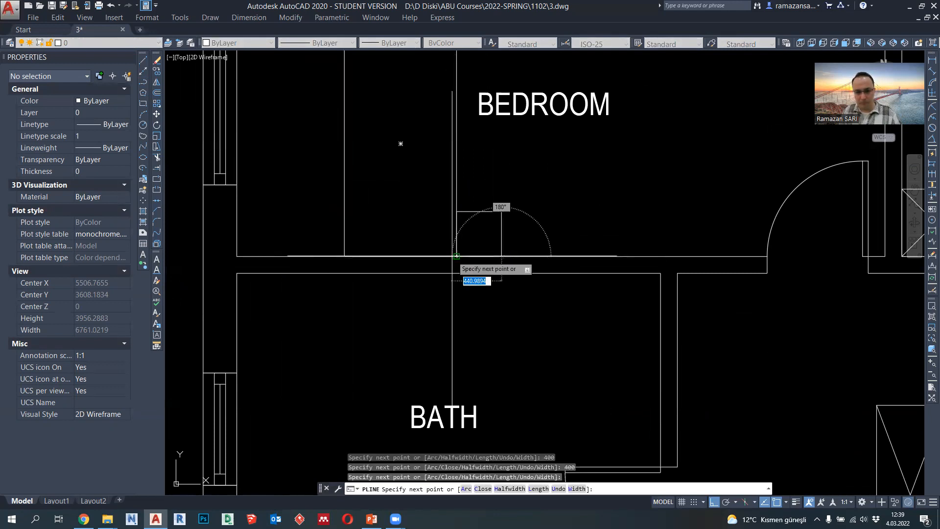
pyautogui.press('Escape')
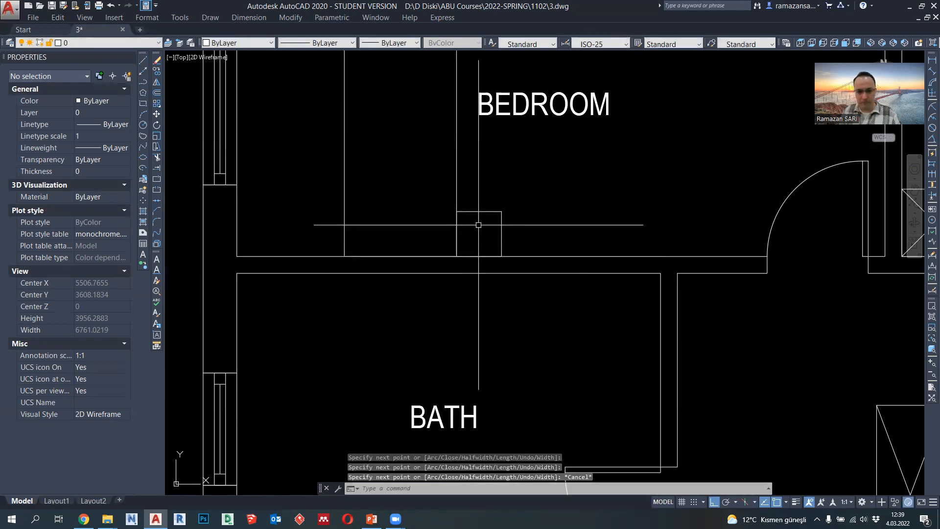
# - Draw a polyline diagonal across the bed from its lower-left corner to its upper-right corner
pyautogui.click(143, 83)
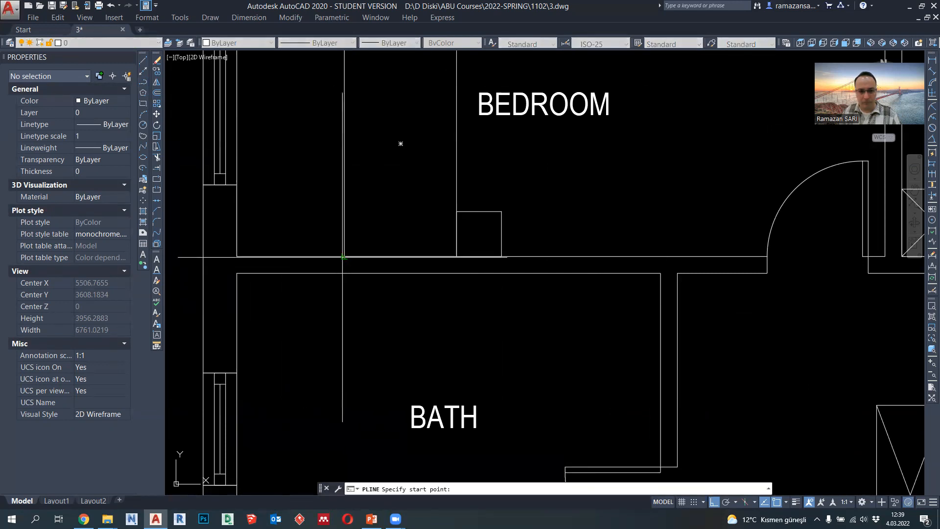
pyautogui.scroll(-3, 344, 256)
pyautogui.click(344, 255)
pyautogui.click(404, 149)
pyautogui.press('Return')
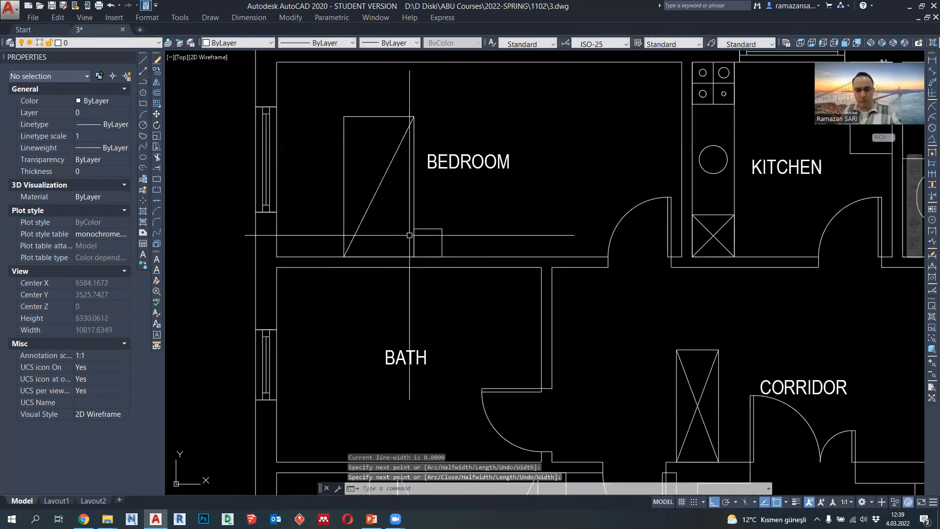
# - Set the lineweight of the bed outline, its diagonal and the nightstand to 0.09 mm
pyautogui.click(452, 245)
pyautogui.click(338, 127)
pyautogui.click(390, 42)
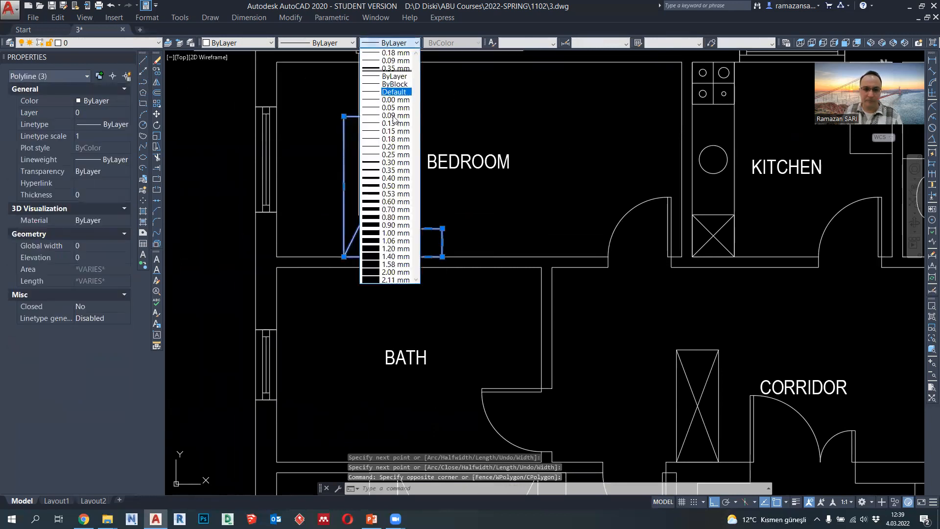
pyautogui.click(396, 123)
pyautogui.click(387, 43)
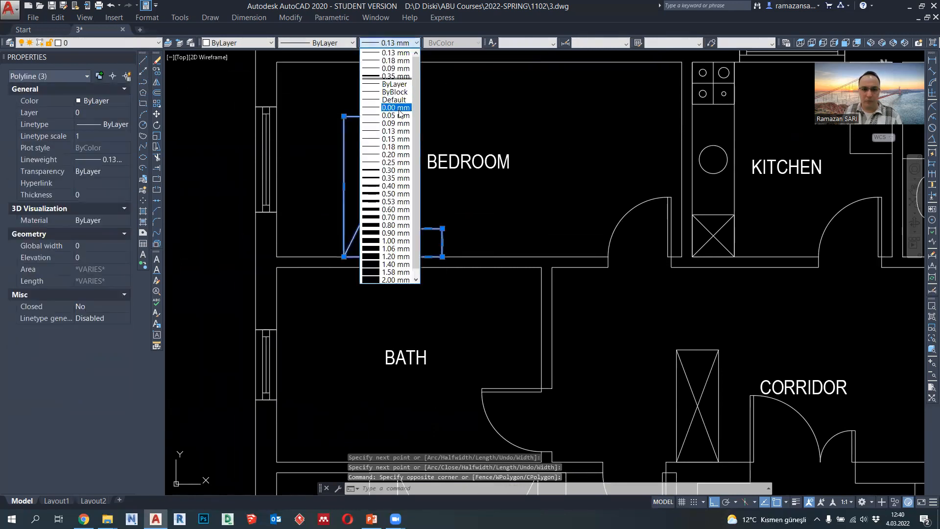
pyautogui.click(396, 116)
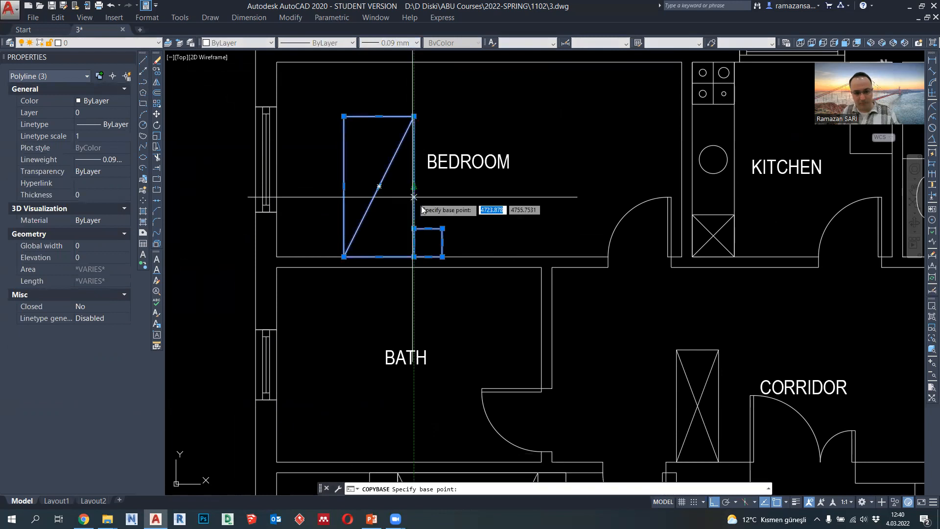
# - Replace the bed, its diagonal and the nightstand with a pasted block of them, inserted at the nightstand's lower-right corner position
pyautogui.press('Delete')
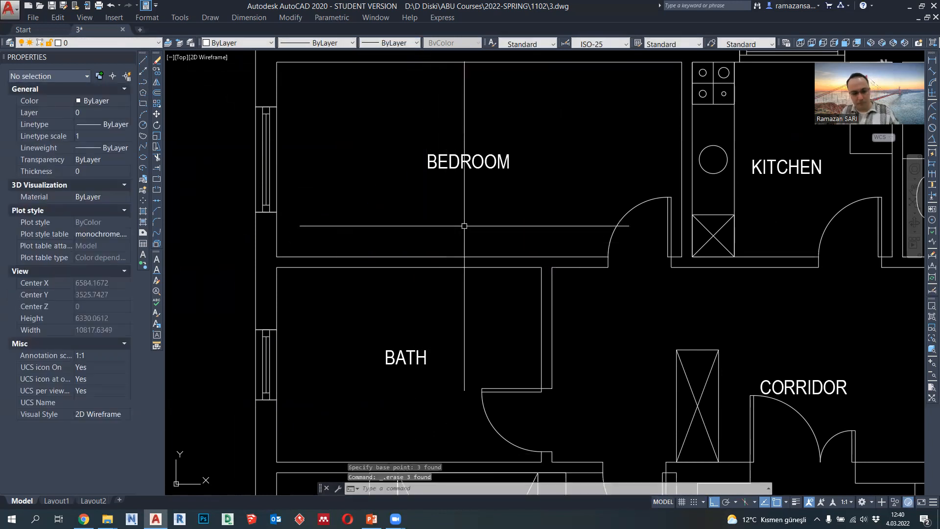
pyautogui.hotkey('ctrl', 'shift', 'v')
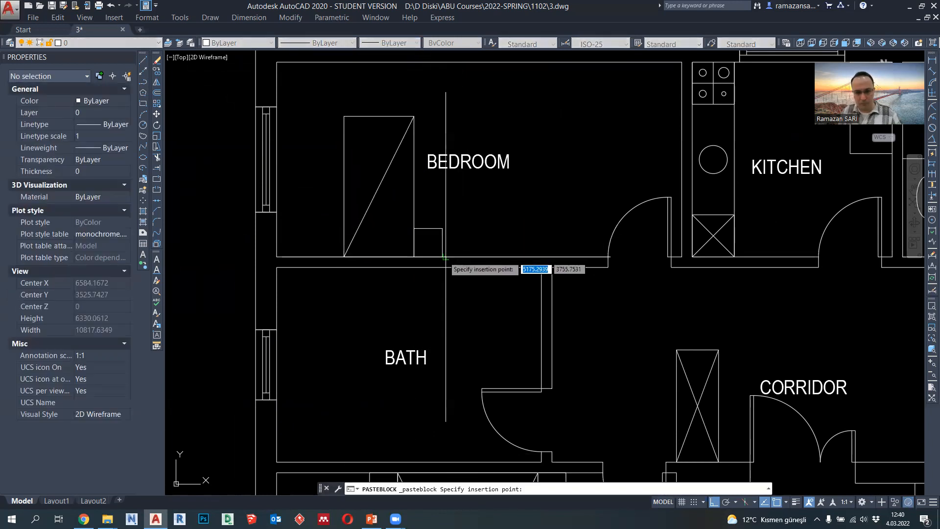
pyautogui.click(442, 257)
pyautogui.scroll(-6, 442, 257)
pyautogui.scroll(4, 430, 213)
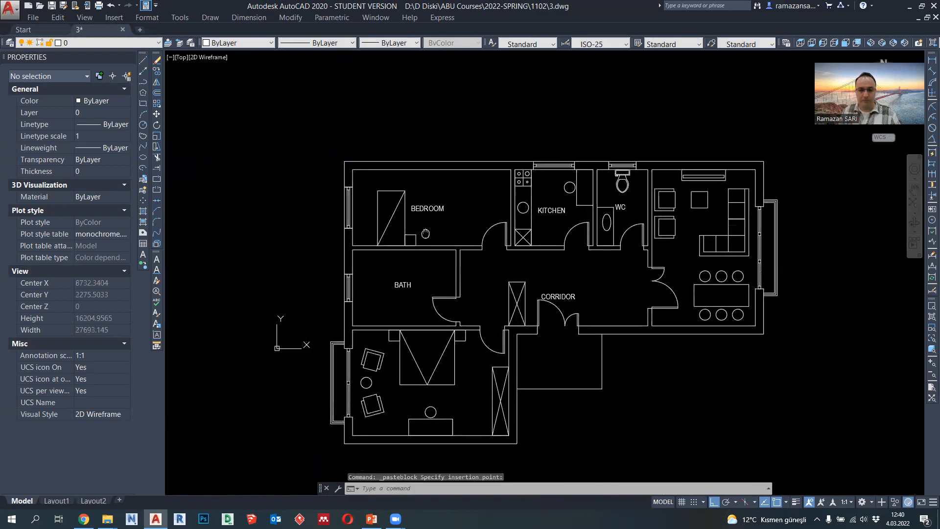
# - Draw a 1500 by 600 wardrobe outline with a polyline, starting from the upper bedroom's upper-right inner corner
pyautogui.moveTo(427, 174); pyautogui.dragTo(415, 184, button='middle')
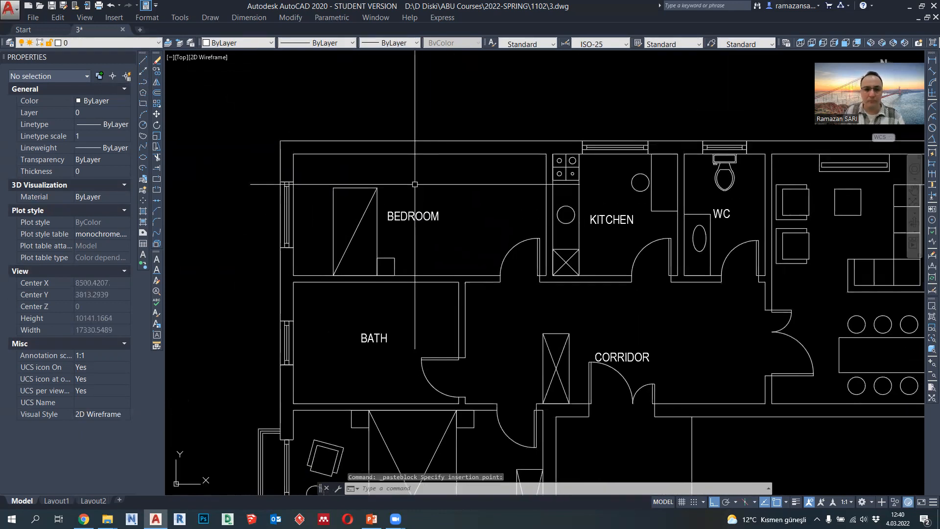
pyautogui.click(143, 82)
pyautogui.scroll(2, 452, 243)
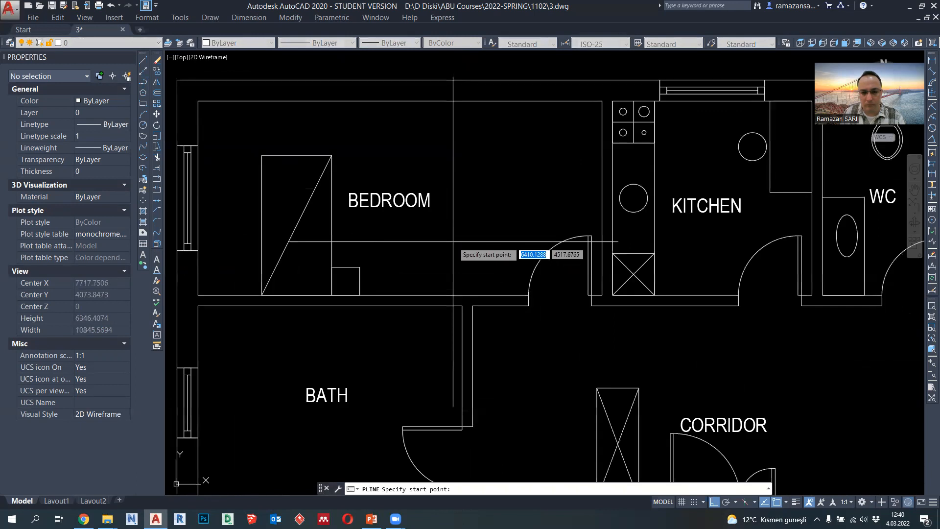
pyautogui.moveTo(450, 244); pyautogui.dragTo(483, 289, button='middle')
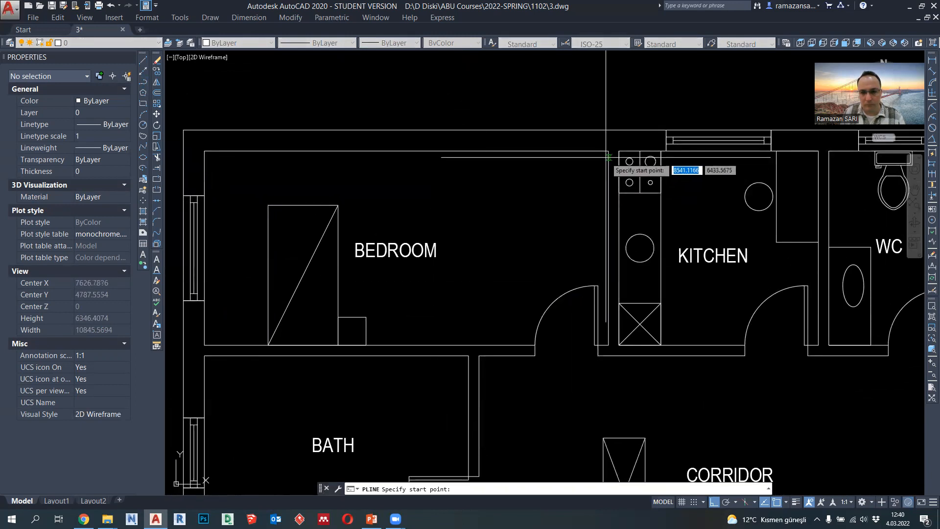
pyautogui.click(609, 151)
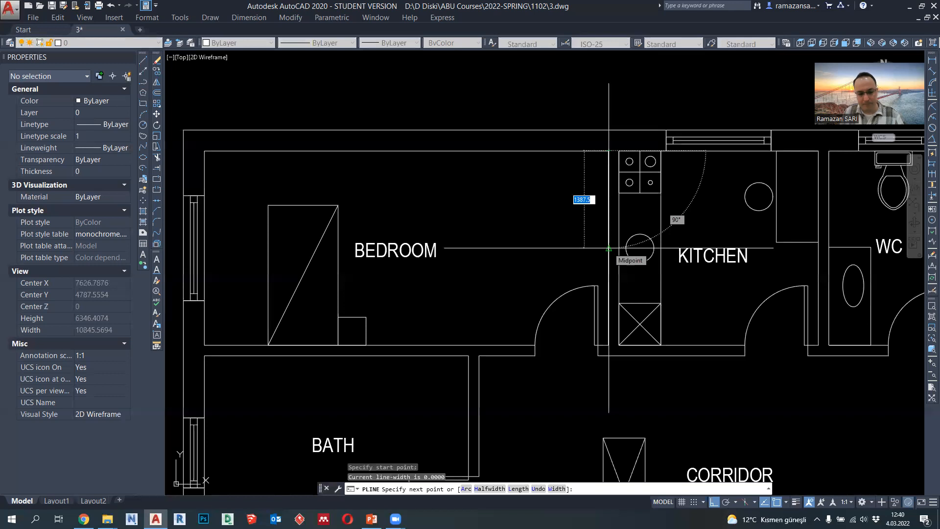
pyautogui.press('Return')
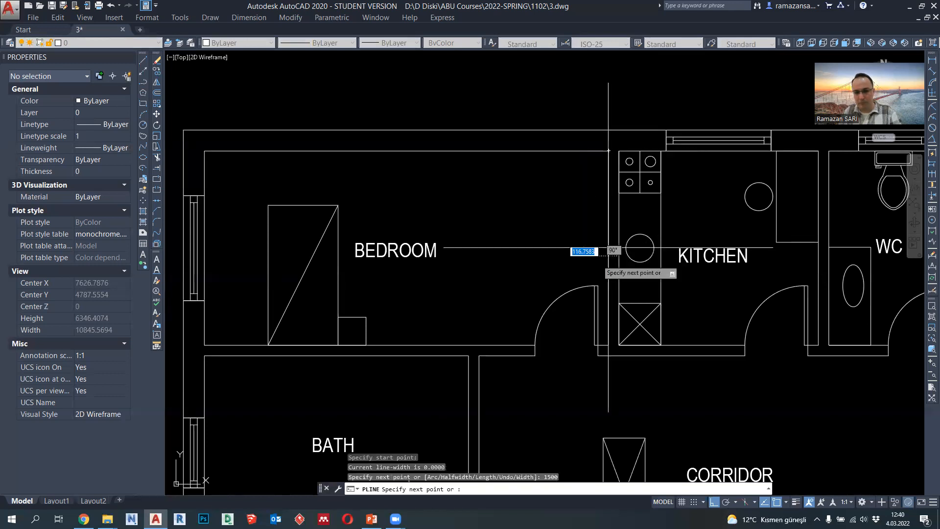
pyautogui.write('600')
pyautogui.press('Return')
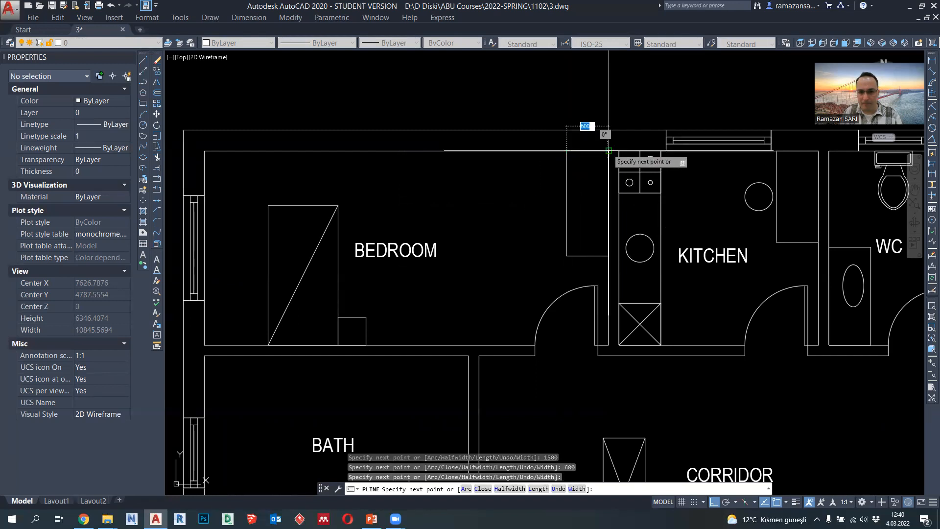
pyautogui.press('Escape')
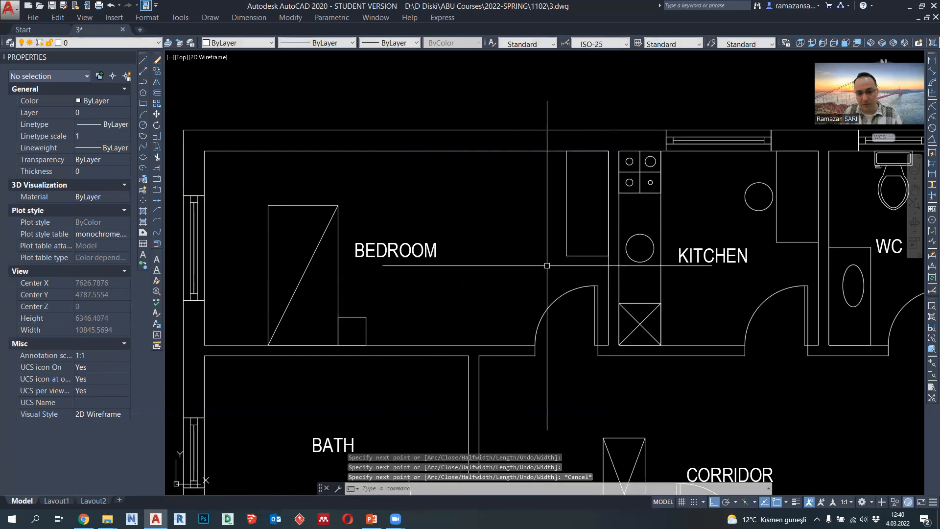
# - Draw a desk 1800 wide and 800 deep with a polyline against the bedroom's lower wall, starting from the nightstand's lower-right corner
pyautogui.press('Return')
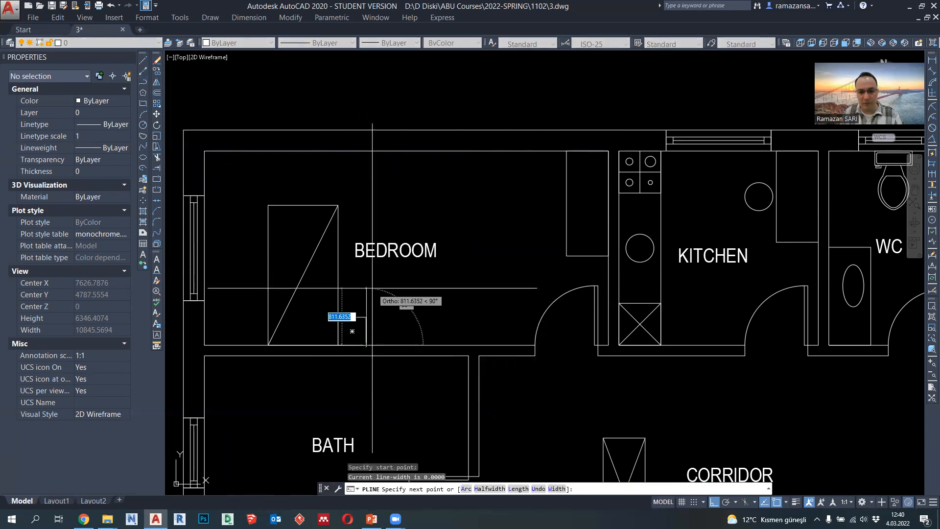
pyautogui.press('Return')
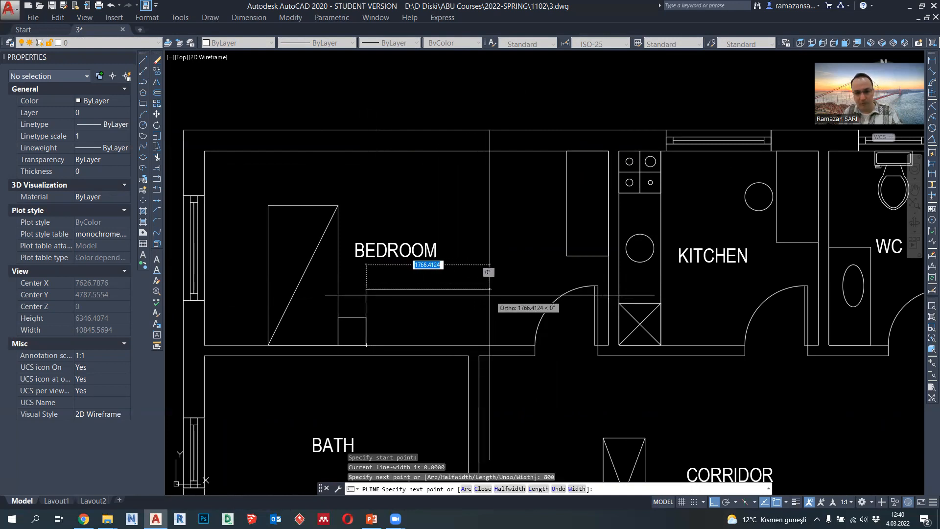
pyautogui.press('Return')
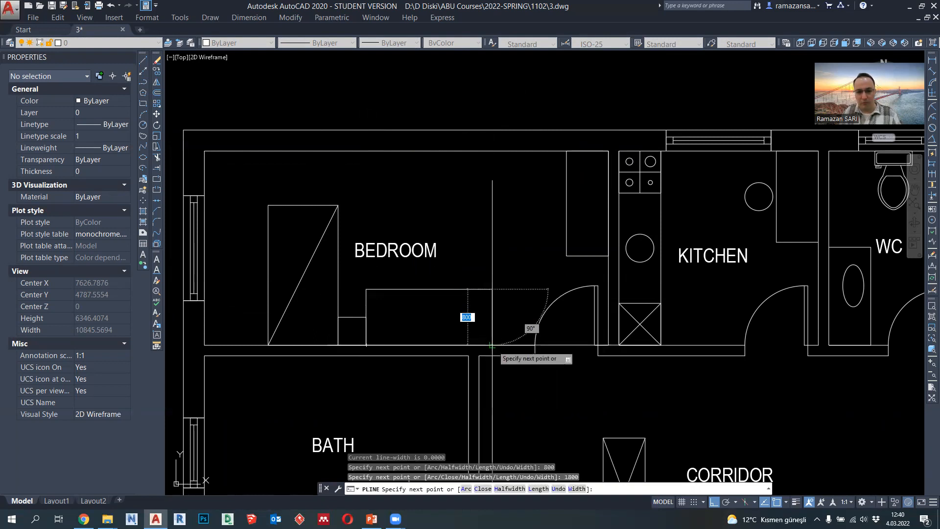
pyautogui.click(492, 345)
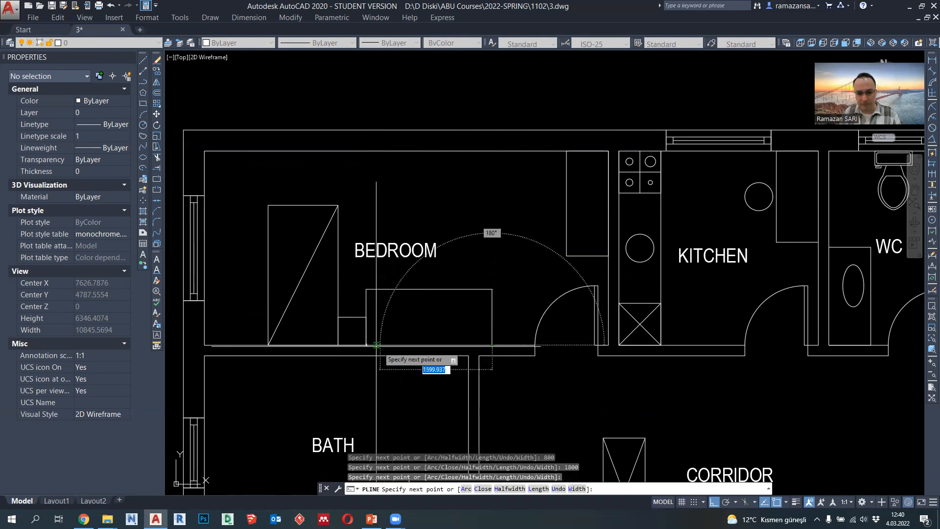
pyautogui.press('Escape')
pyautogui.moveTo(504, 296); pyautogui.dragTo(506, 311, button='middle')
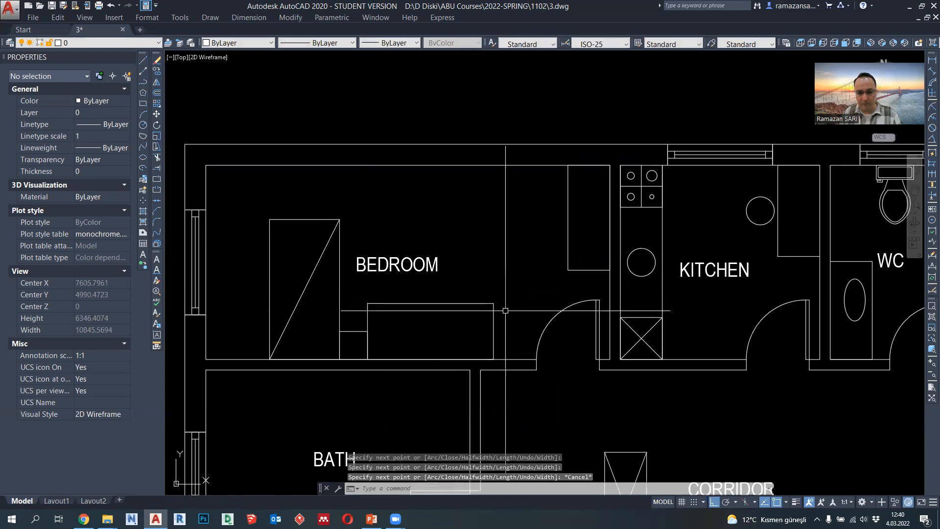
# - Draw a 500 by 500 square chair seat with a polyline in the open floor area above the desk
pyautogui.click(144, 82)
pyautogui.click(472, 222)
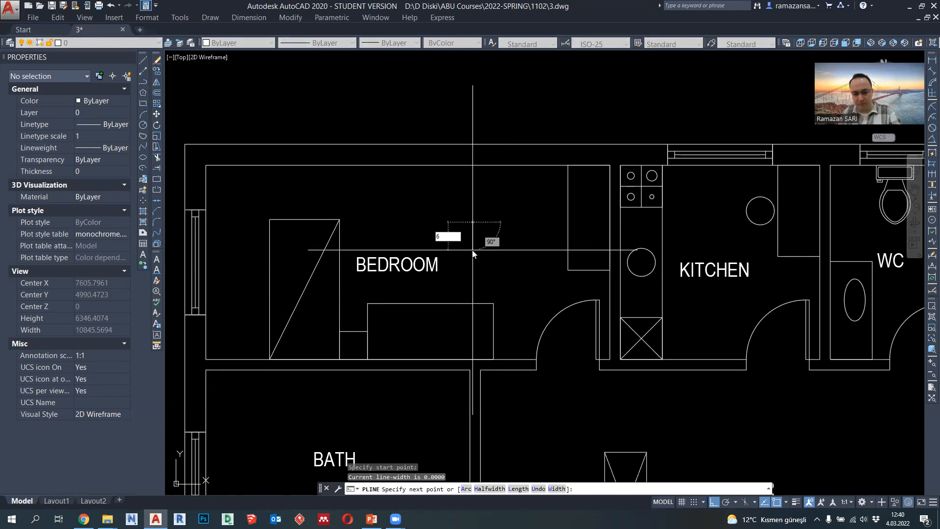
pyautogui.write('500')
pyautogui.press('Return')
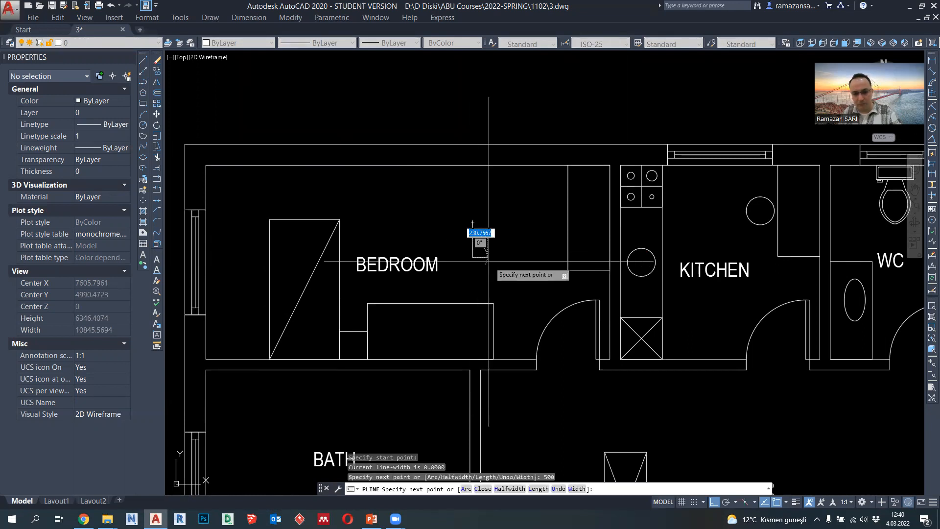
pyautogui.write('500')
pyautogui.press('Return')
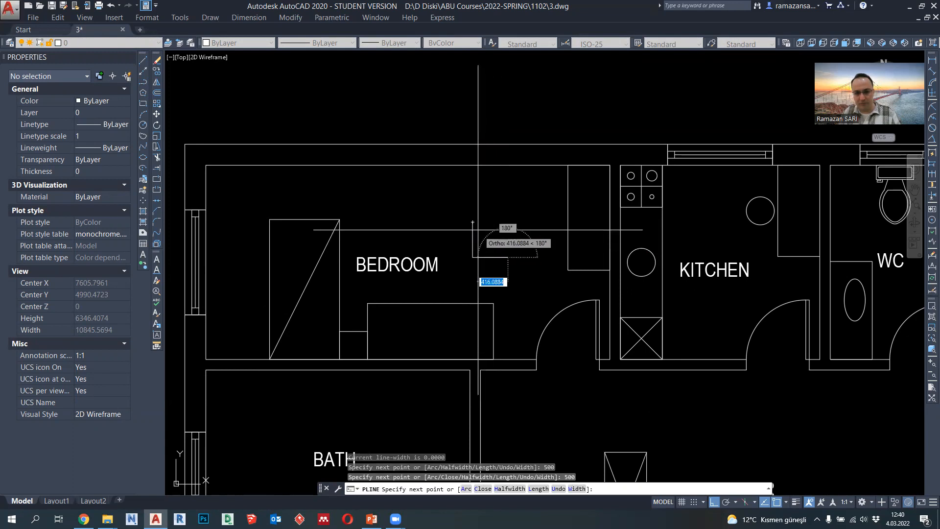
pyautogui.press('Escape')
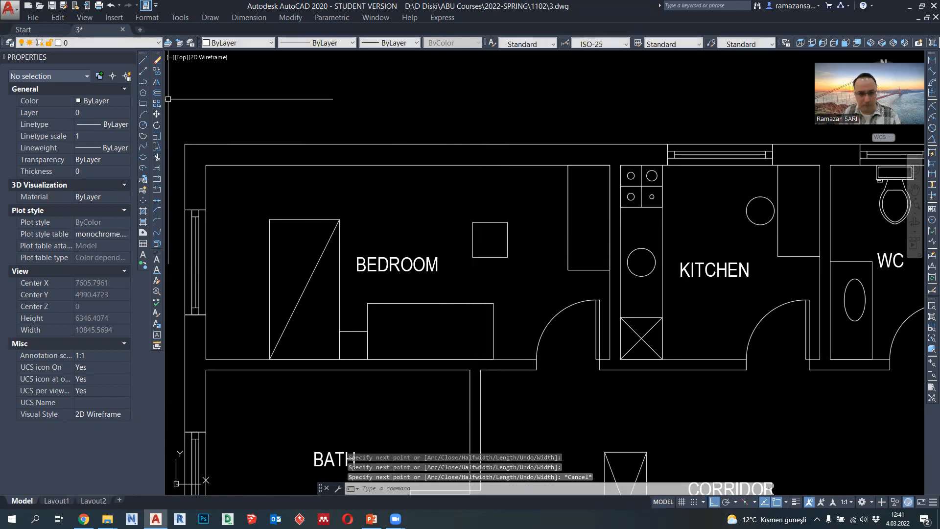
# - Trace the right, upper and left sides of the chair seat with one polyline
pyautogui.press('Return')
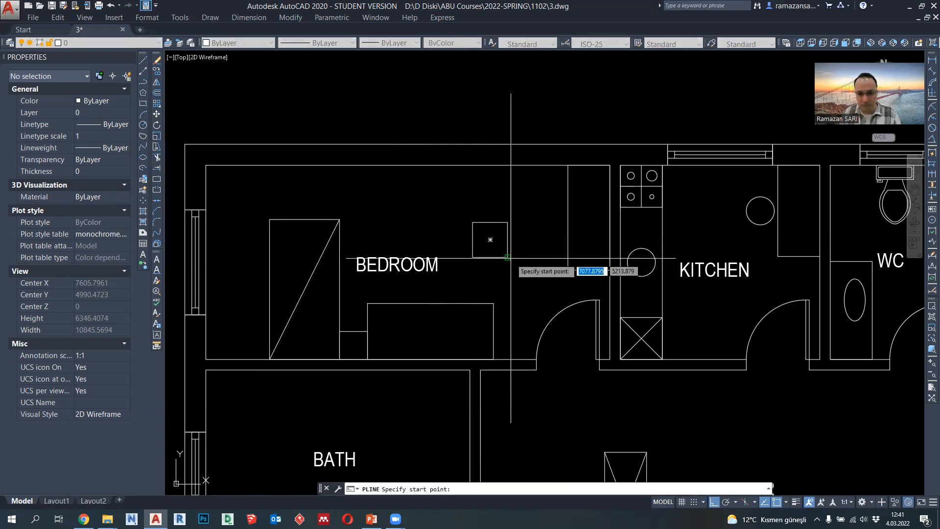
pyautogui.click(508, 257)
pyautogui.click(508, 223)
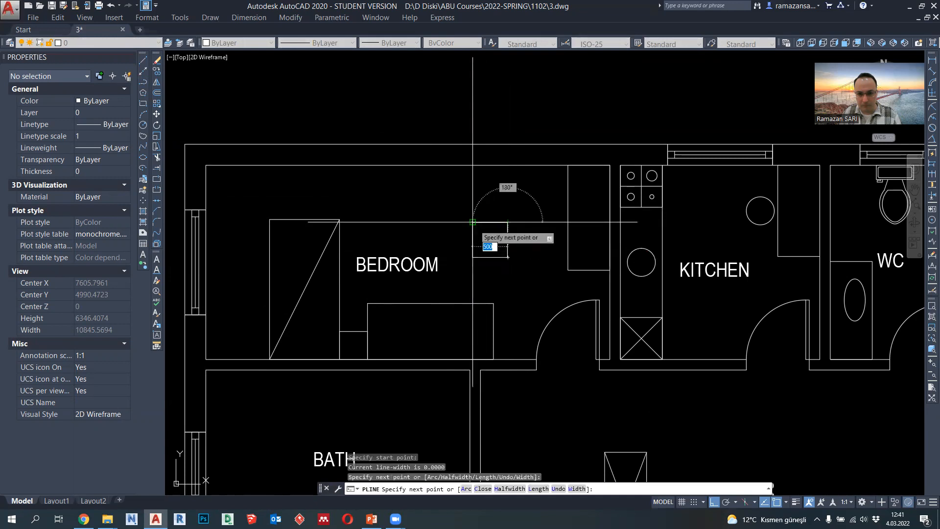
pyautogui.click(473, 222)
pyautogui.click(473, 257)
pyautogui.press('Return')
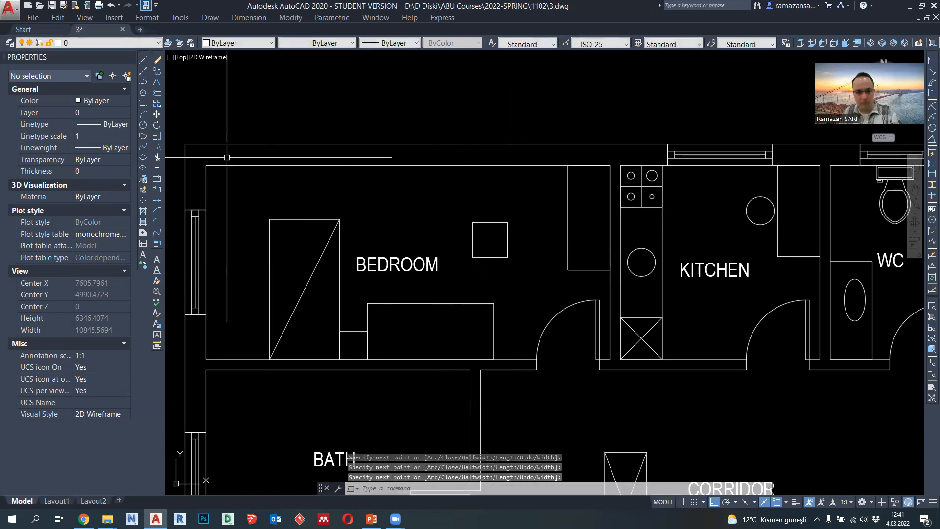
# - Offset the three-sided seat polyline outward twice in succession and erase the intermediate copy
pyautogui.click(158, 94)
pyautogui.press('Return')
pyautogui.scroll(4, 450, 256)
pyautogui.click(506, 227)
pyautogui.click(454, 220)
pyautogui.click(497, 214)
pyautogui.click(474, 211)
pyautogui.press('Return')
pyautogui.click(497, 218)
pyautogui.press('Delete')
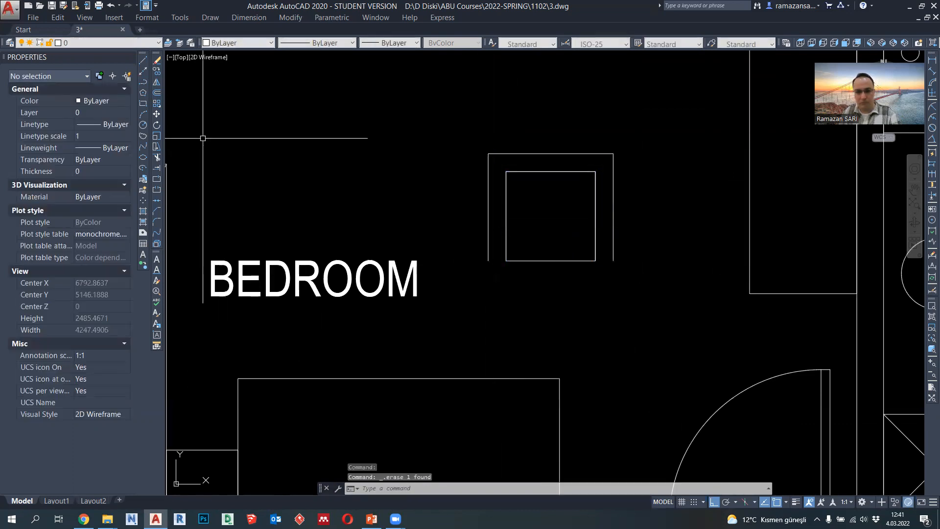
# - Close both open lower ends of the chair frame with short polylines between the outer outline and the seat corners
pyautogui.click(143, 81)
pyautogui.click(506, 261)
pyautogui.press('Escape')
pyautogui.press('Return')
pyautogui.click(595, 261)
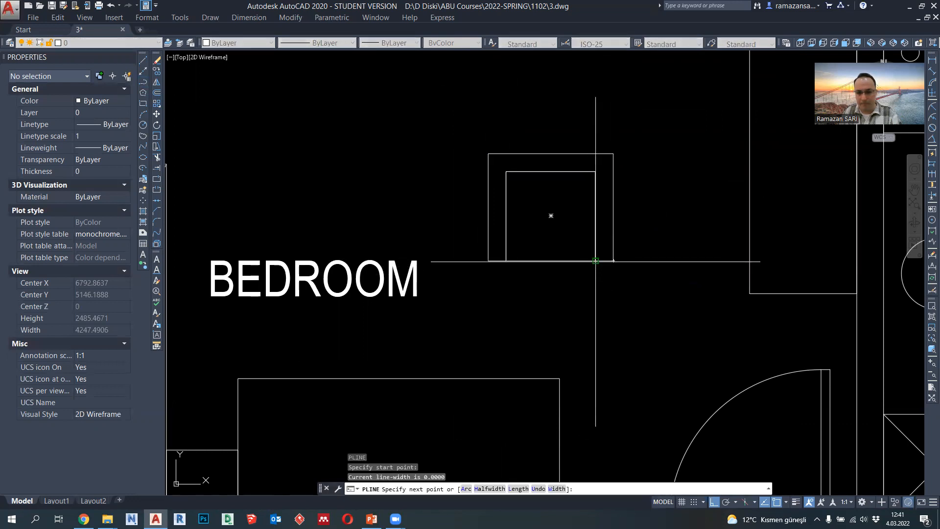
pyautogui.click(595, 261)
pyautogui.press('Return')
# - Set the lineweight of all the chair's polylines to 0.09 mm
pyautogui.click(623, 285)
pyautogui.click(487, 119)
pyautogui.click(392, 42)
pyautogui.click(396, 115)
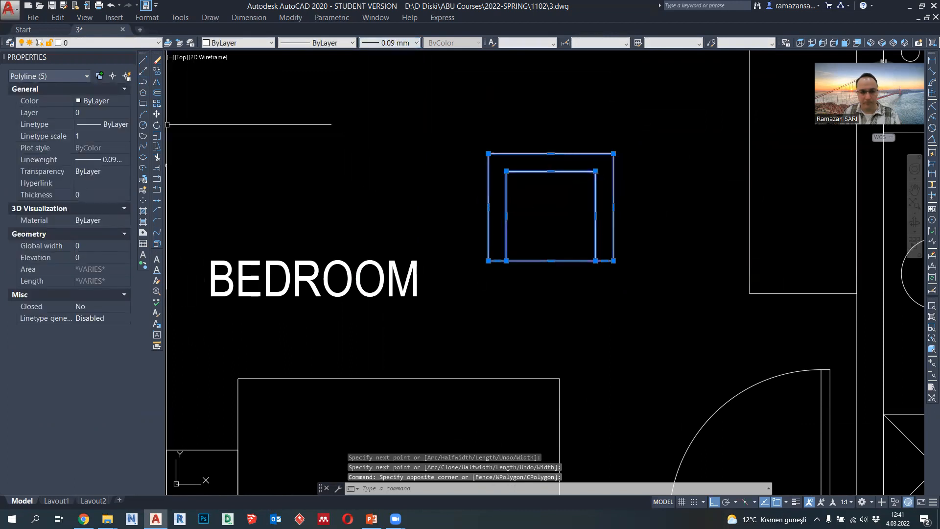
# - Move the chair so its front edge is centred on the desk's upper edge, and delete the overlapping BEDROOM label
pyautogui.write('m')
pyautogui.press('Return')
pyautogui.click(551, 216)
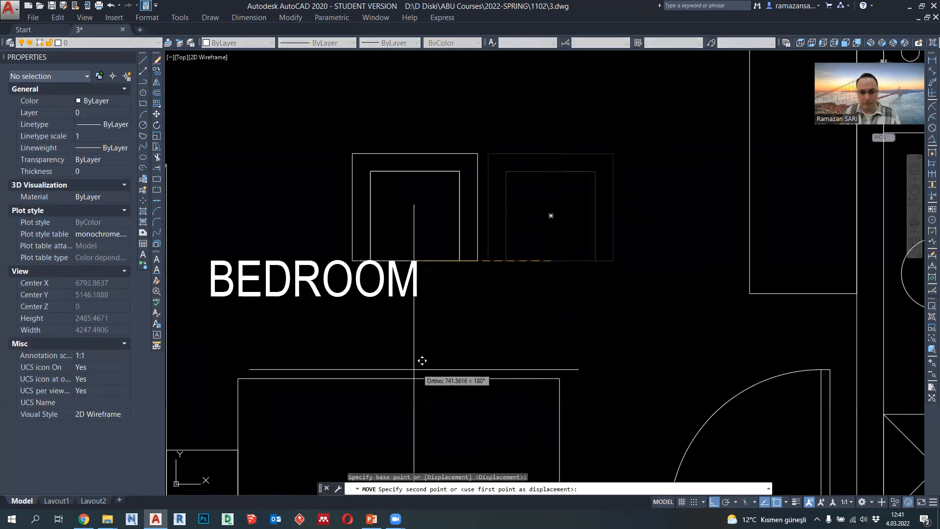
pyautogui.click(407, 369)
pyautogui.scroll(-3, 407, 368)
pyautogui.click(325, 314)
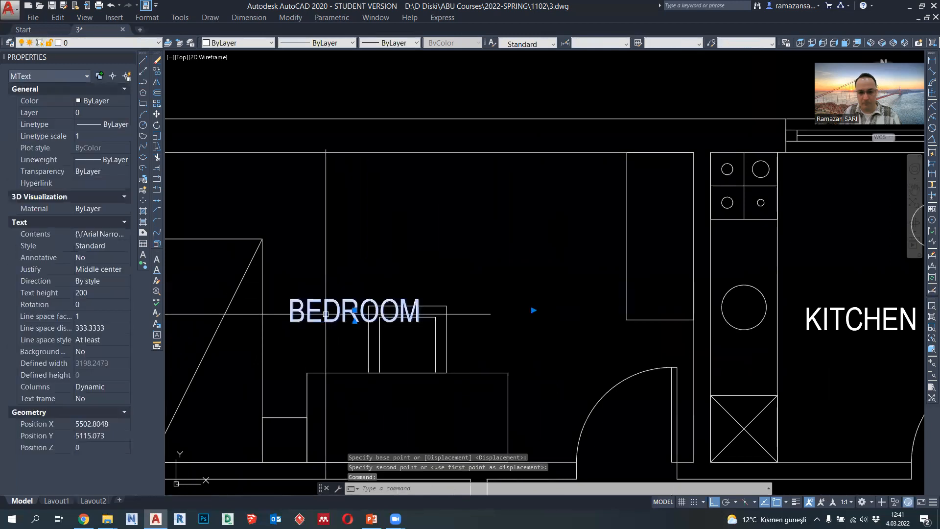
pyautogui.press('Delete')
# - Move the whole chair 150 straight up, away from the desk's upper edge
pyautogui.click(458, 330)
pyautogui.click(347, 269)
pyautogui.click(329, 265)
pyautogui.click(492, 417)
pyautogui.write('m')
pyautogui.press('Return')
pyautogui.click(513, 322)
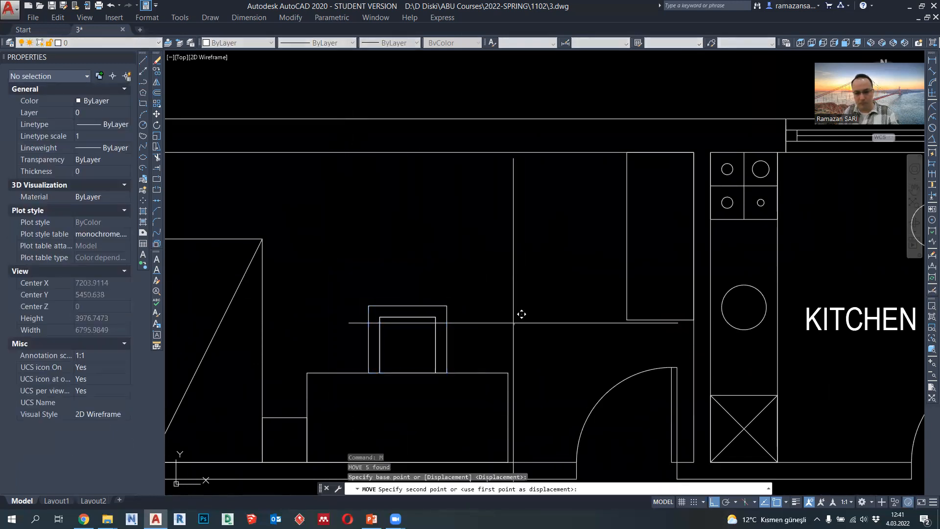
pyautogui.write('150')
pyautogui.press('Return')
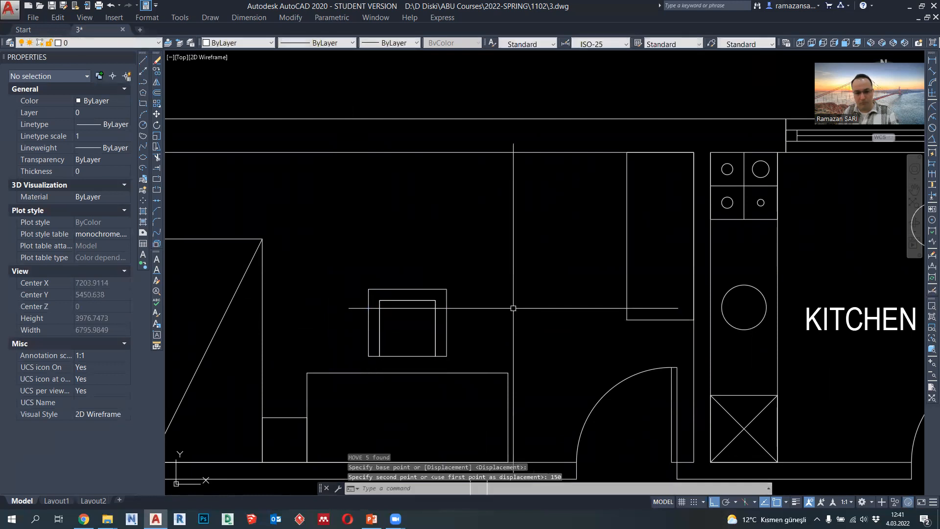
# - Draw two crossing diagonal polylines between opposite corners of the bedroom wardrobe
pyautogui.scroll(-5, 519, 294)
pyautogui.scroll(4, 528, 269)
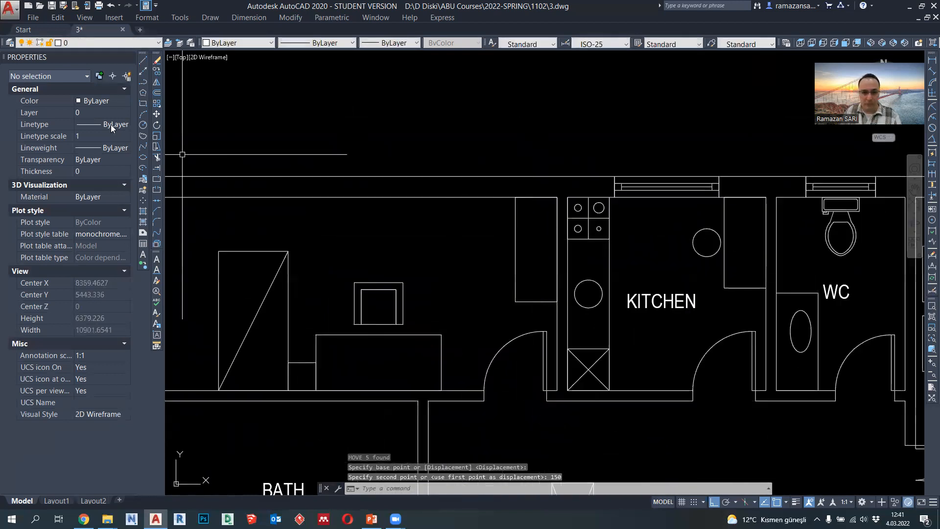
pyautogui.click(142, 83)
pyautogui.click(558, 301)
pyautogui.click(558, 301)
pyautogui.press('space')
pyautogui.press('space')
pyautogui.click(558, 197)
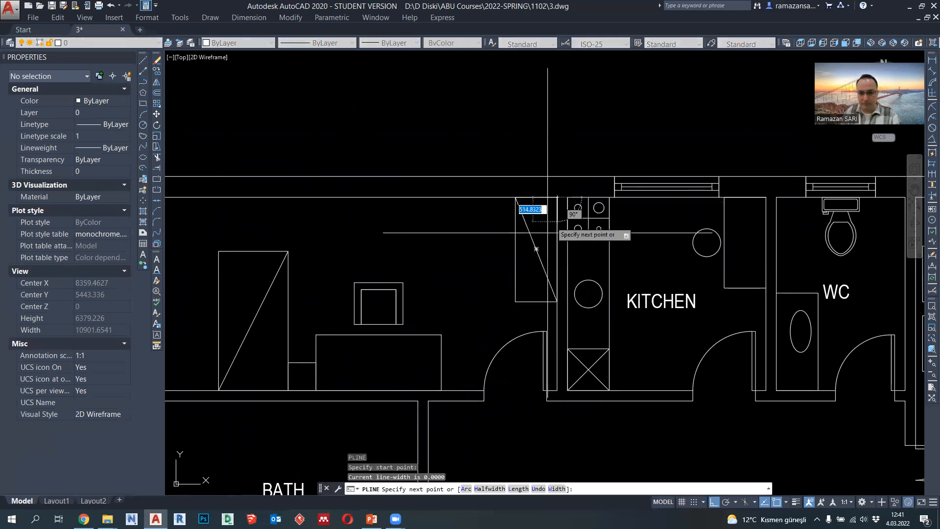
pyautogui.click(516, 301)
pyautogui.press('space')
# - Set the lineweight of the wardrobe outline, its diagonals and the desk to 0.09 mm
pyautogui.scroll(-4, 519, 294)
pyautogui.click(552, 289)
pyautogui.click(543, 260)
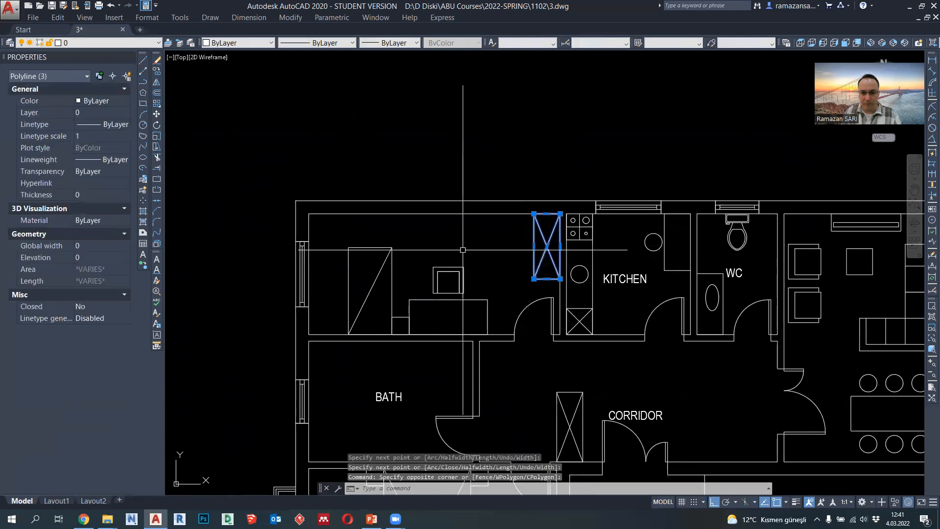
pyautogui.click(410, 313)
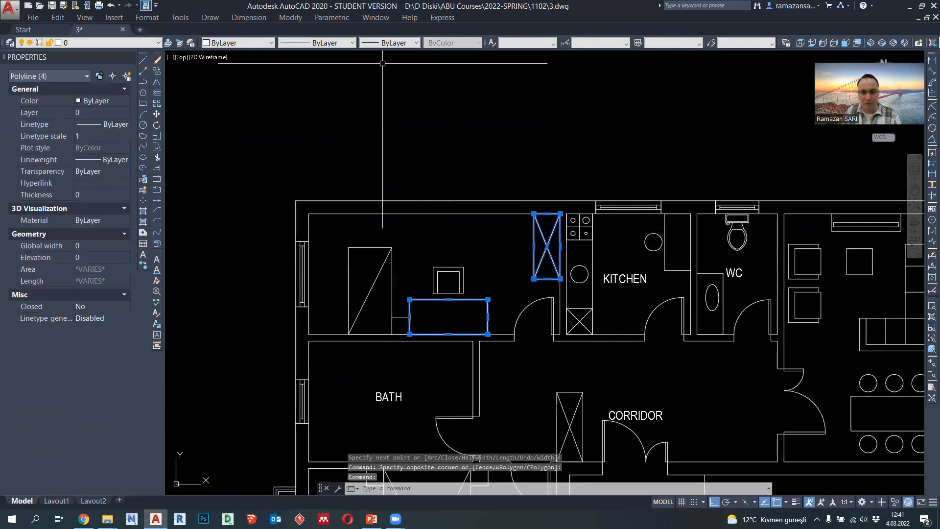
pyautogui.click(391, 43)
pyautogui.click(390, 116)
pyautogui.press('Escape')
pyautogui.scroll(-3, 439, 257)
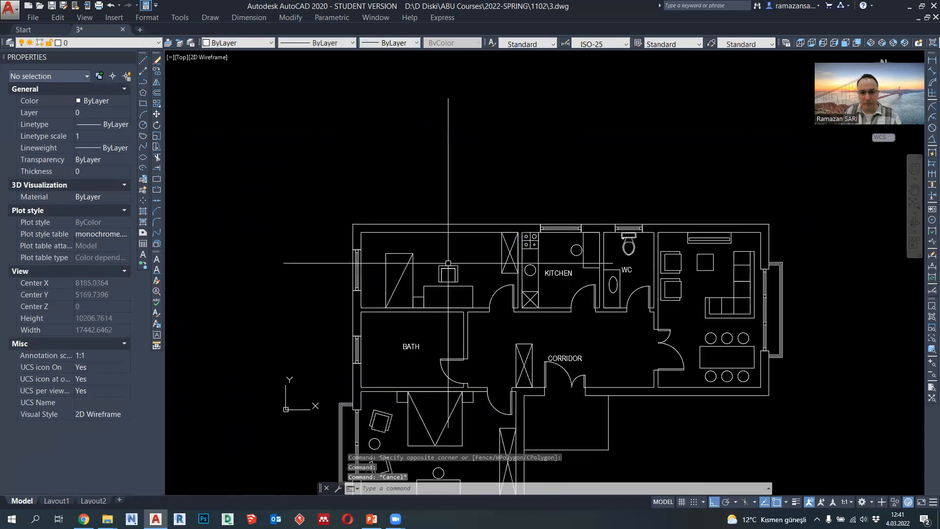
pyautogui.scroll(2, 438, 254)
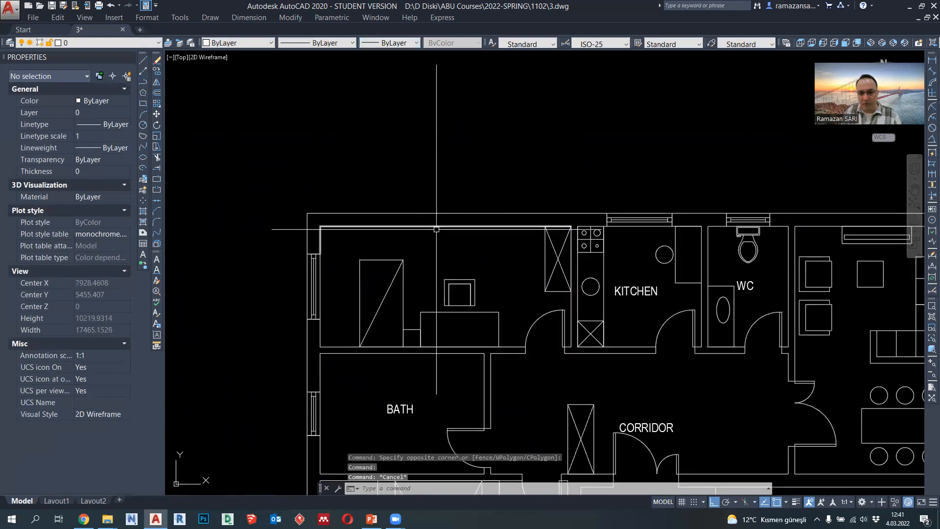
pyautogui.scroll(-2, 436, 229)
pyautogui.moveTo(409, 236); pyautogui.dragTo(444, 224, button='middle')
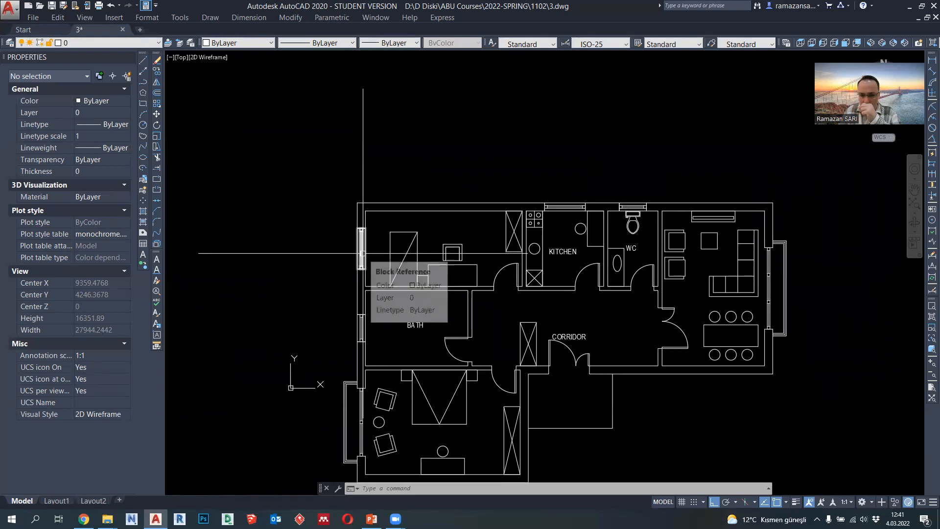
pyautogui.scroll(2, 406, 206)
pyautogui.scroll(-2, 410, 218)
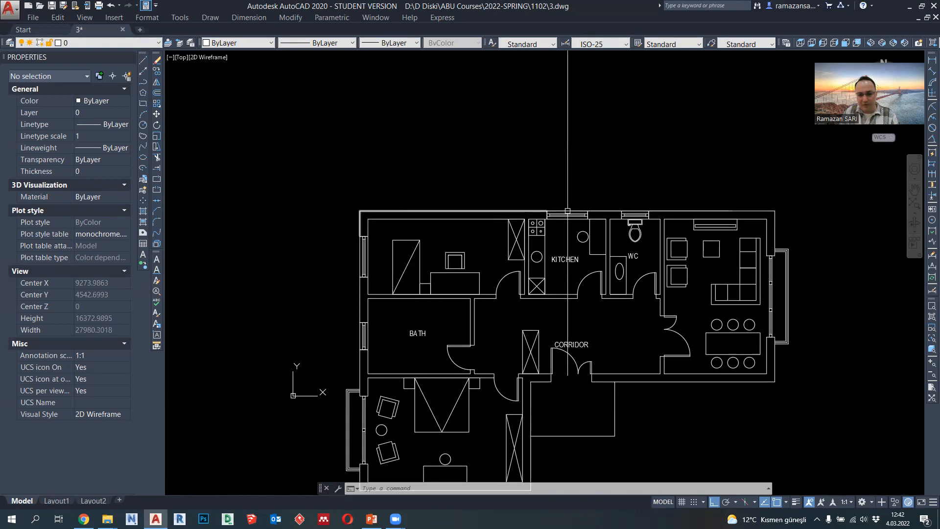
pyautogui.scroll(-2, 449, 212)
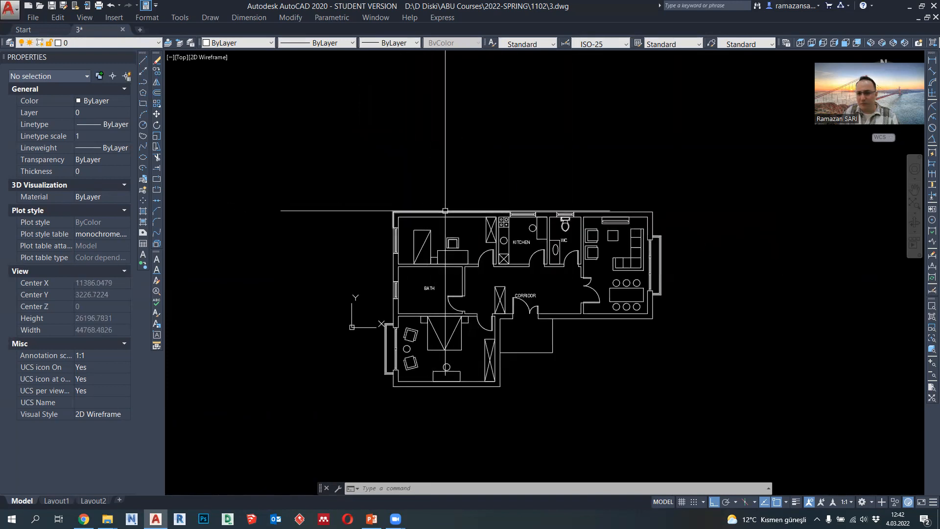
# - Draw a short polyline straight across the thickness of the upper bedroom's top wall, above the chair
pyautogui.scroll(4, 438, 211)
pyautogui.click(143, 82)
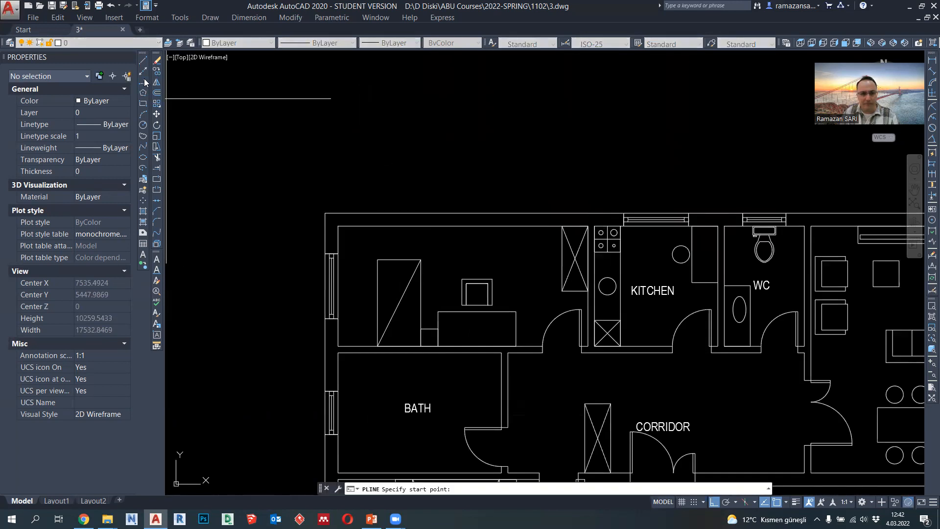
pyautogui.click(463, 226)
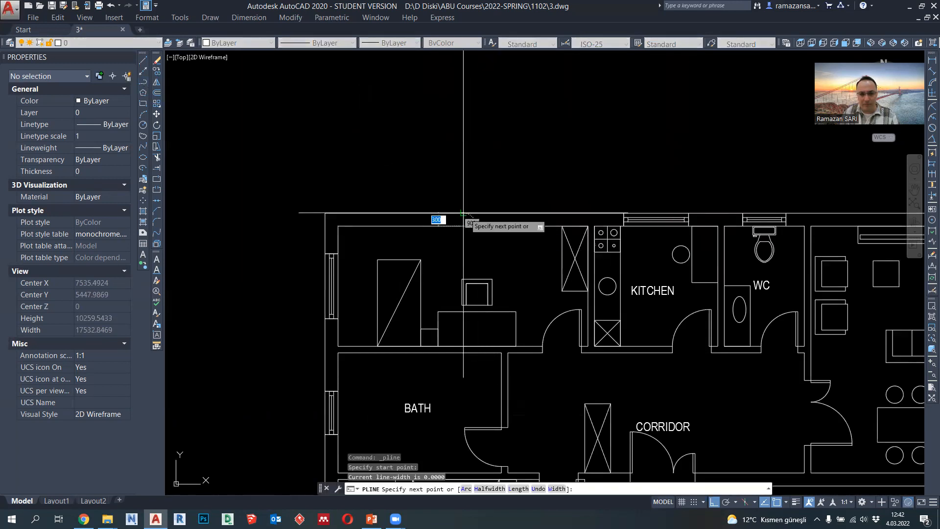
pyautogui.click(463, 213)
pyautogui.press('Escape')
# - Move the short line left along the top wall to mark the left edge of a bedroom window opening
pyautogui.scroll(2, 459, 214)
pyautogui.click(454, 201)
pyautogui.click(493, 264)
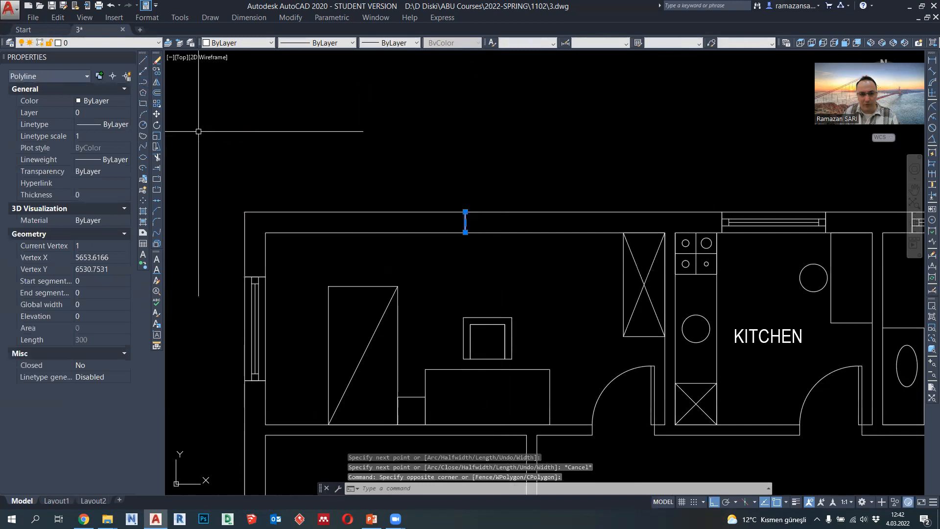
pyautogui.click(157, 115)
pyautogui.click(447, 121)
pyautogui.write('15')
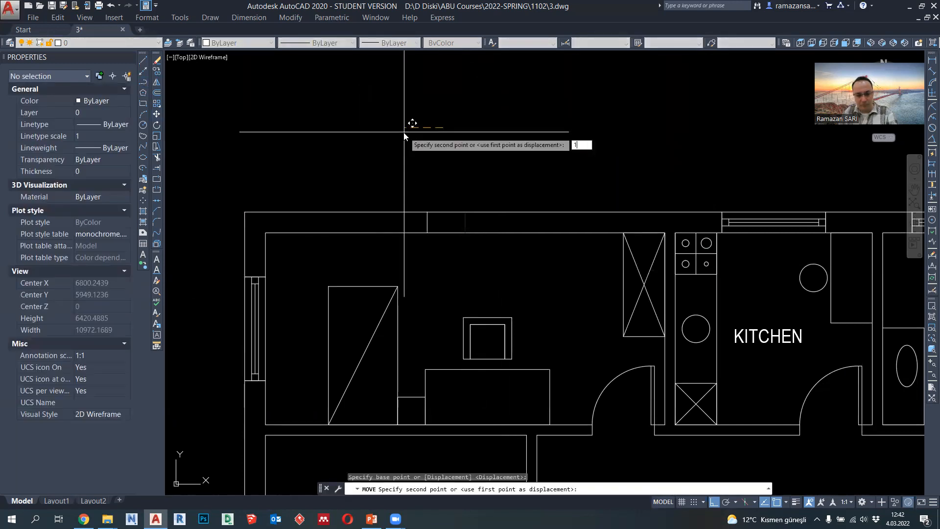
pyautogui.press('Return')
# - Copy the opening's edge line 1500 to the right along the top wall
pyautogui.click(407, 181)
pyautogui.click(443, 248)
pyautogui.click(157, 71)
pyautogui.click(253, 108)
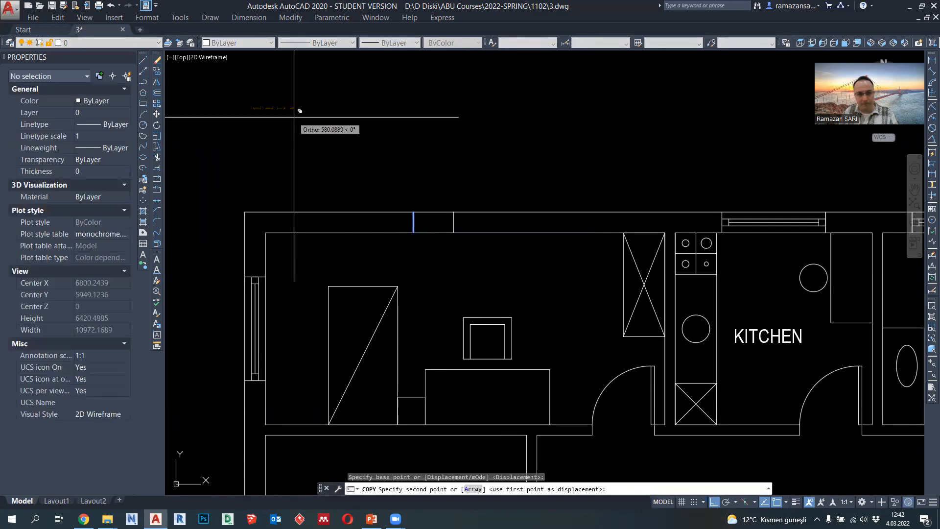
pyautogui.write('1500')
pyautogui.press('Return')
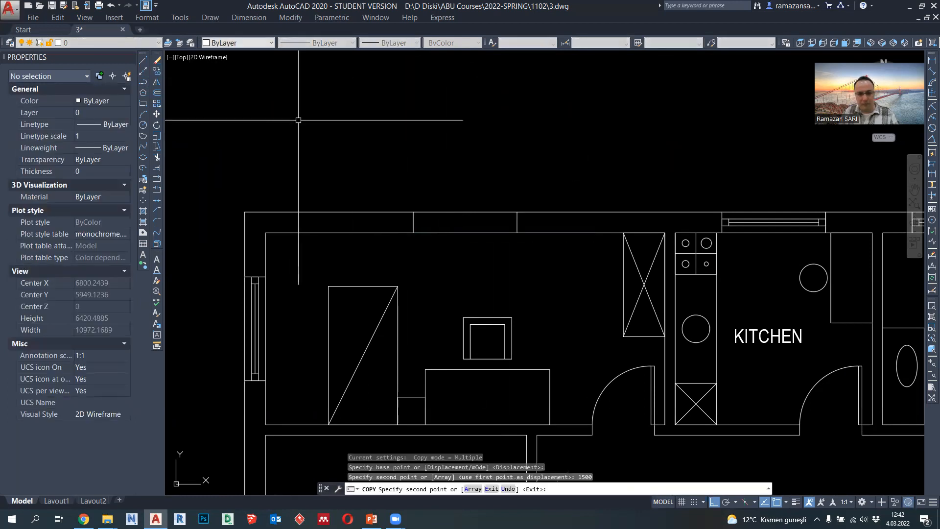
pyautogui.press('Escape')
# - Trim the inner and outer wall lines between the two opening edges
pyautogui.click(157, 157)
pyautogui.press('Return')
pyautogui.click(478, 262)
pyautogui.click(422, 187)
pyautogui.press('Escape')
# - Set the lineweight of both opening edge lines to 0.35 mm
pyautogui.click(401, 179)
pyautogui.click(534, 267)
pyautogui.click(394, 43)
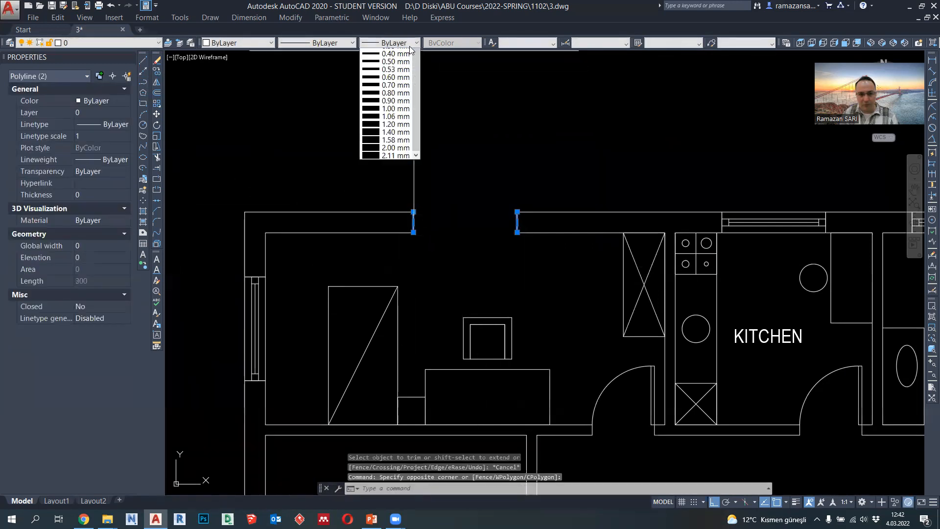
pyautogui.click(400, 172)
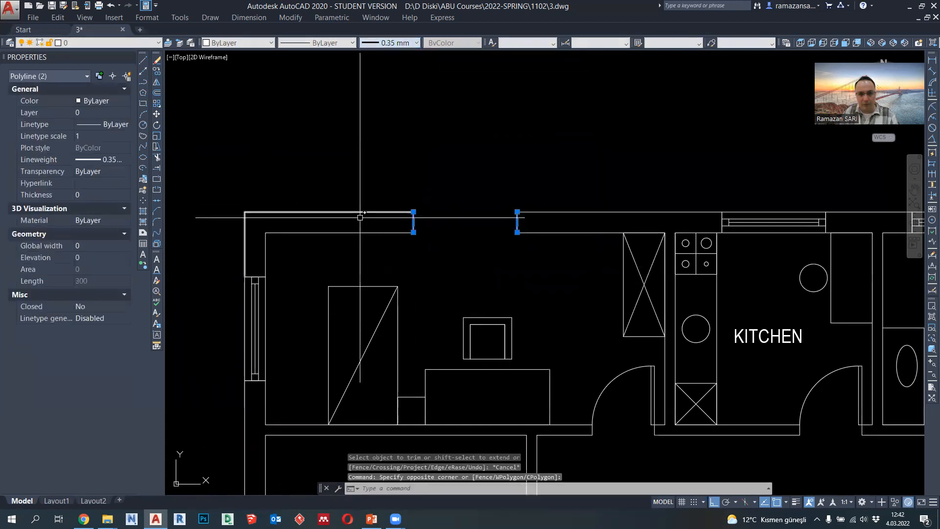
pyautogui.press('Escape')
# - Copy the kitchen window block into the new opening in the upper bedroom's top wall
pyautogui.click(259, 305)
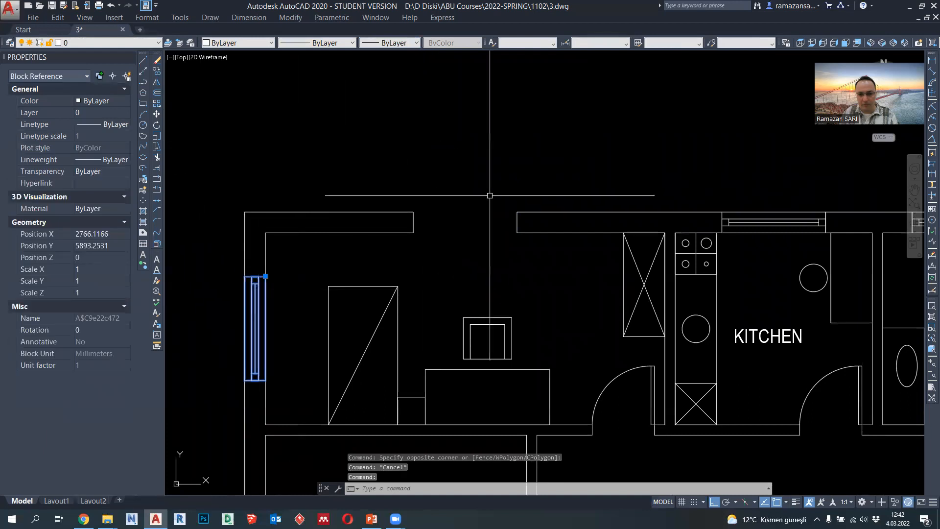
pyautogui.press('Escape')
pyautogui.click(744, 225)
pyautogui.click(157, 72)
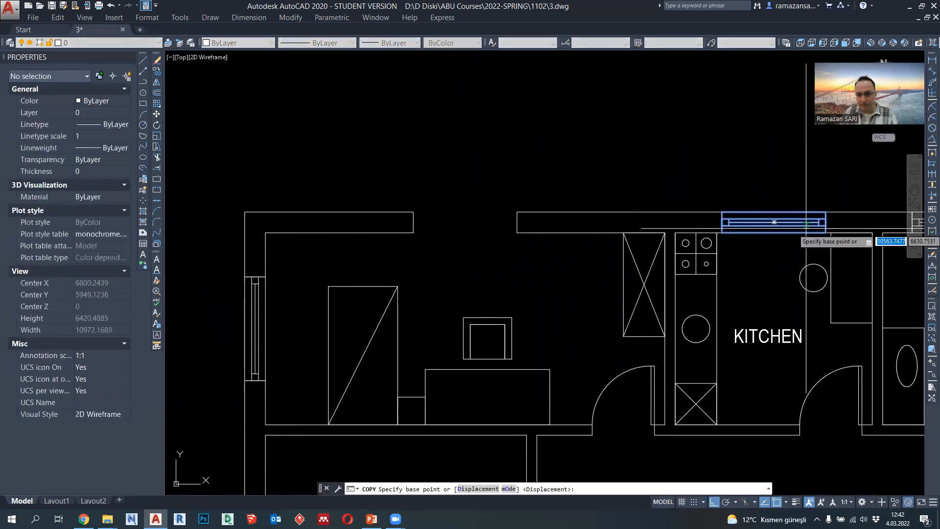
pyautogui.click(826, 233)
pyautogui.press('Escape')
pyautogui.scroll(-2, 532, 184)
pyautogui.moveTo(704, 331); pyautogui.dragTo(631, 240, button='middle')
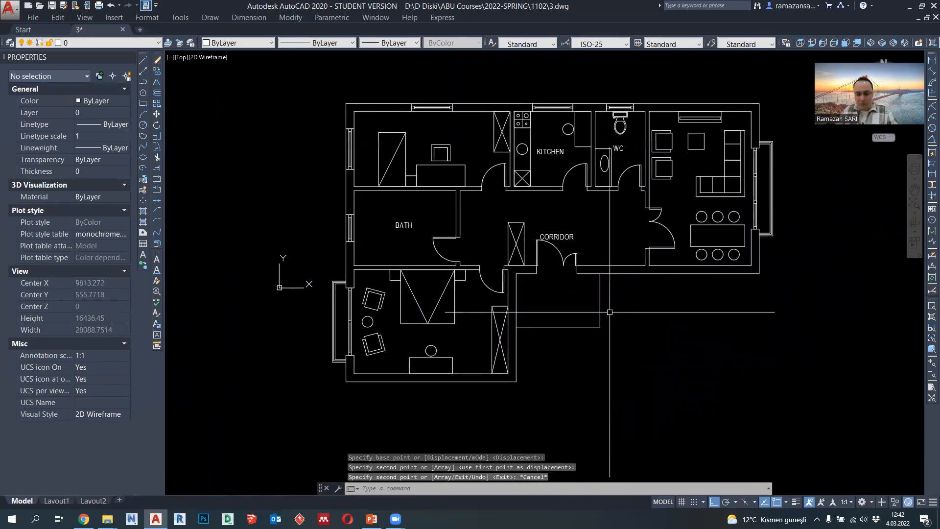
# - Mirror the bath door about a horizontal line at the doorway's middle, offset 450 from its corner, erasing the original
pyautogui.scroll(2, 419, 218)
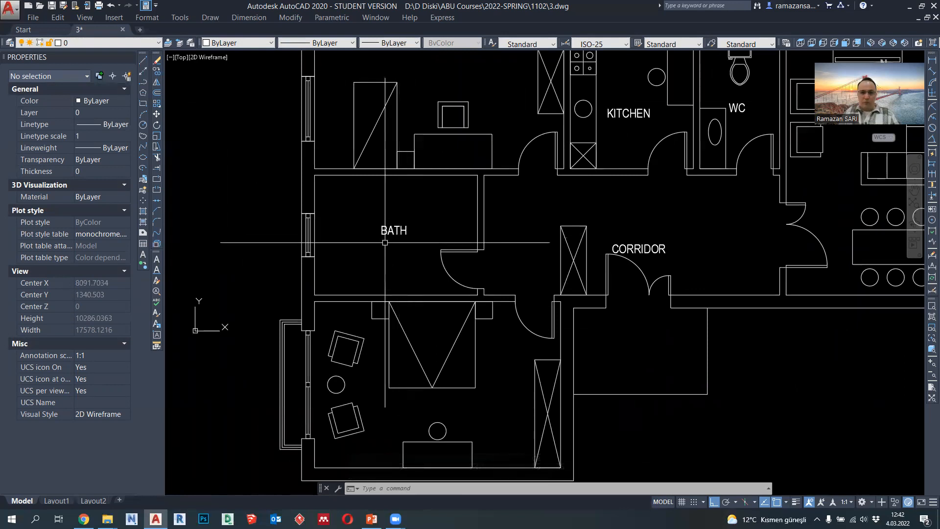
pyautogui.click(146, 83)
pyautogui.press('Escape')
pyautogui.click(445, 264)
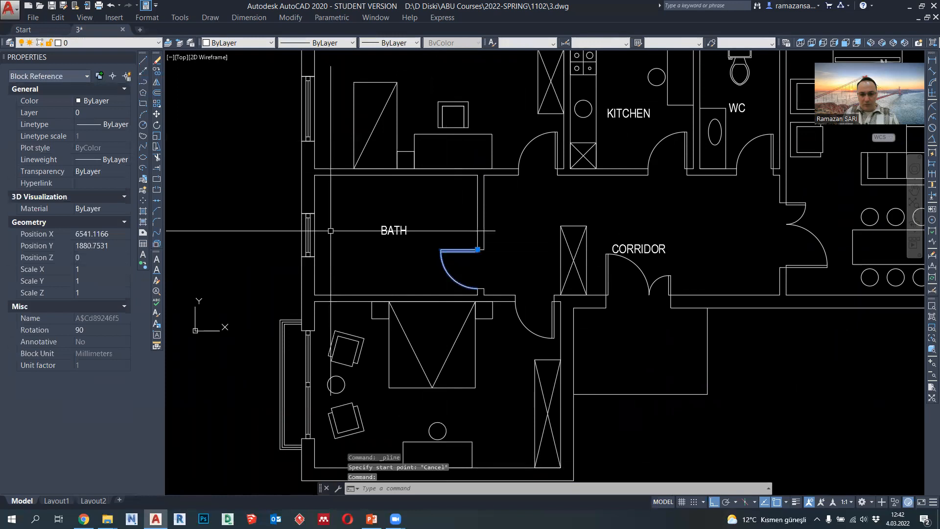
pyautogui.click(156, 84)
pyautogui.scroll(2, 515, 259)
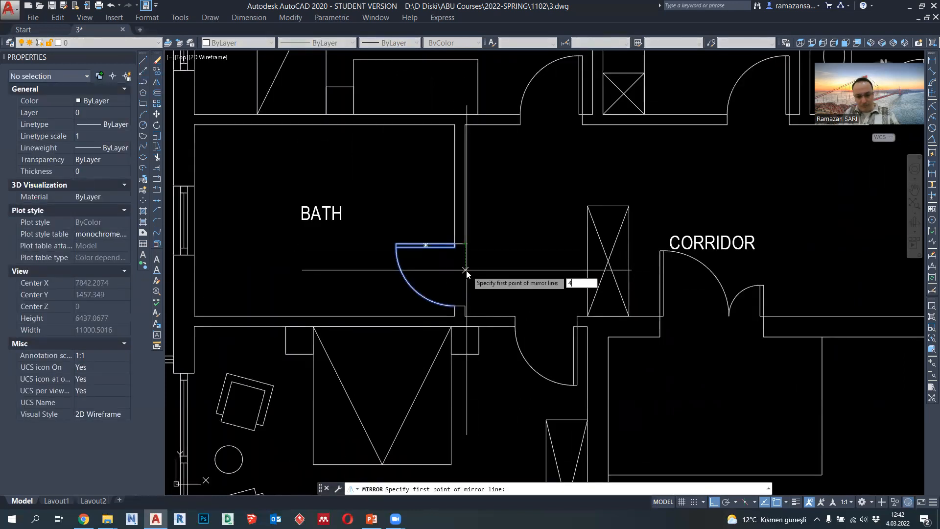
pyautogui.press('Return')
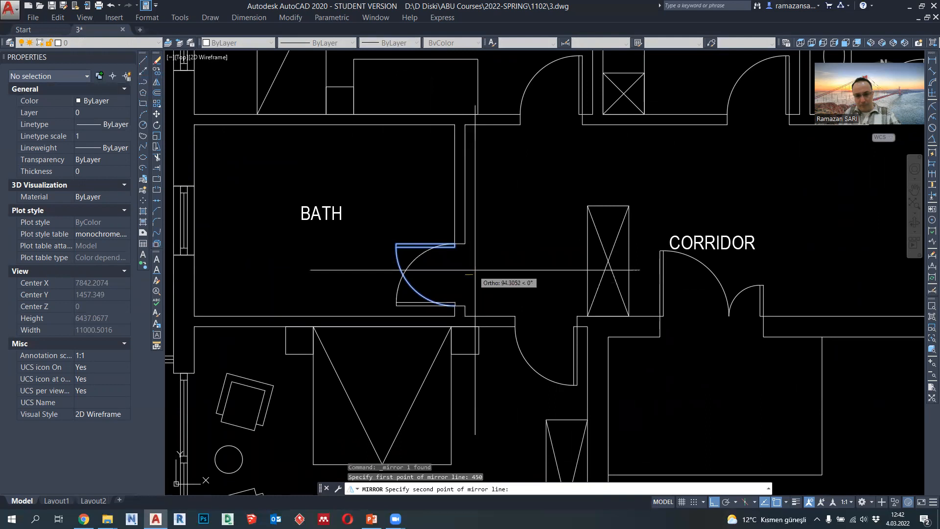
pyautogui.click(507, 270)
pyautogui.write('y')
pyautogui.press('Return')
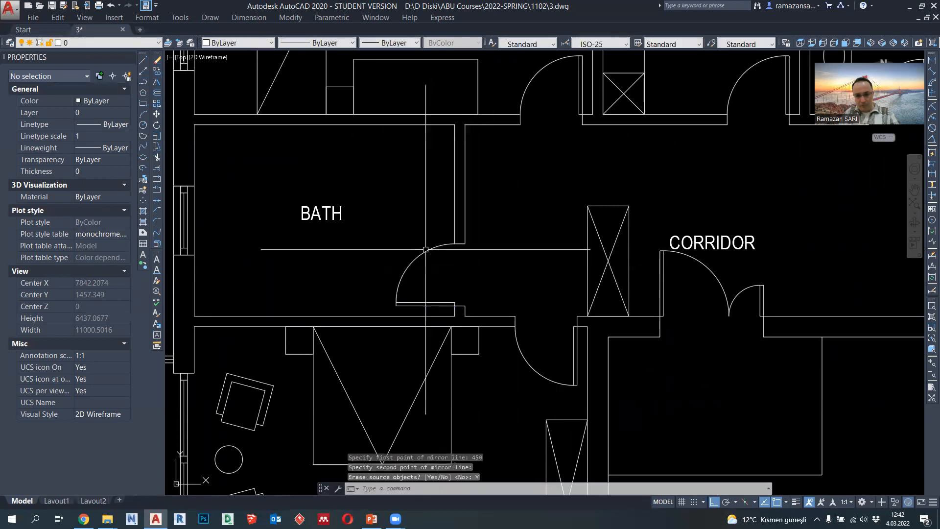
pyautogui.click(142, 82)
pyautogui.moveTo(394, 214); pyautogui.dragTo(441, 244, button='middle')
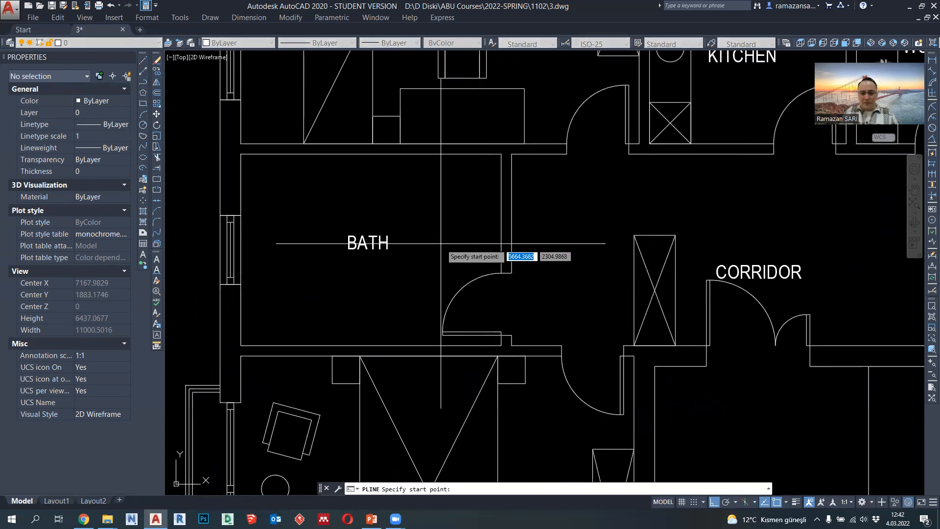
pyautogui.scroll(-2, 420, 285)
pyautogui.press('Escape')
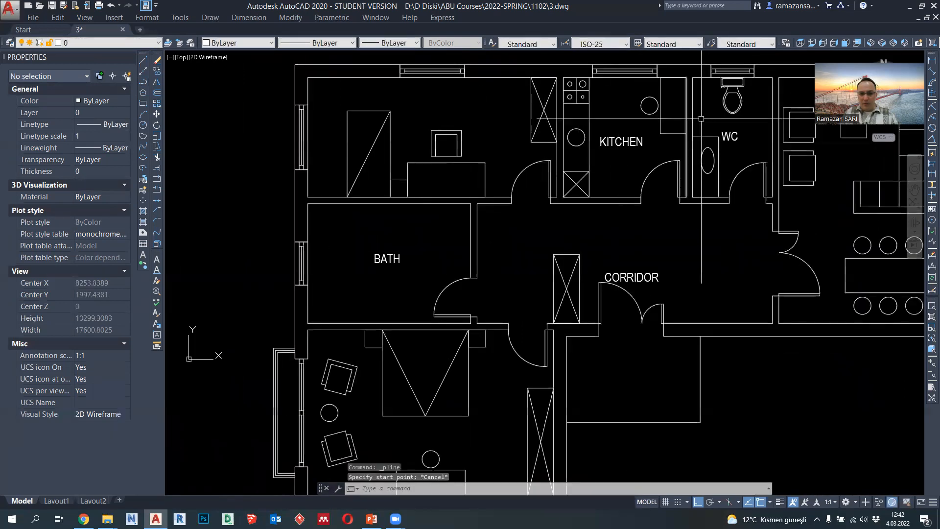
# - Copy the WC toilet by its top midpoint to the bath's upper-right inner corner
pyautogui.click(725, 100)
pyautogui.click(157, 71)
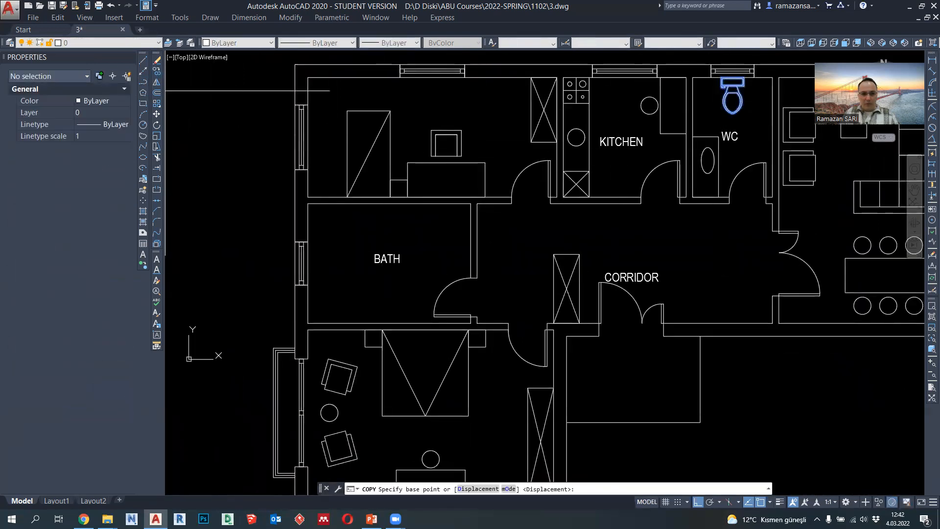
pyautogui.moveTo(728, 145); pyautogui.dragTo(720, 179, button='middle')
pyautogui.scroll(2, 726, 110)
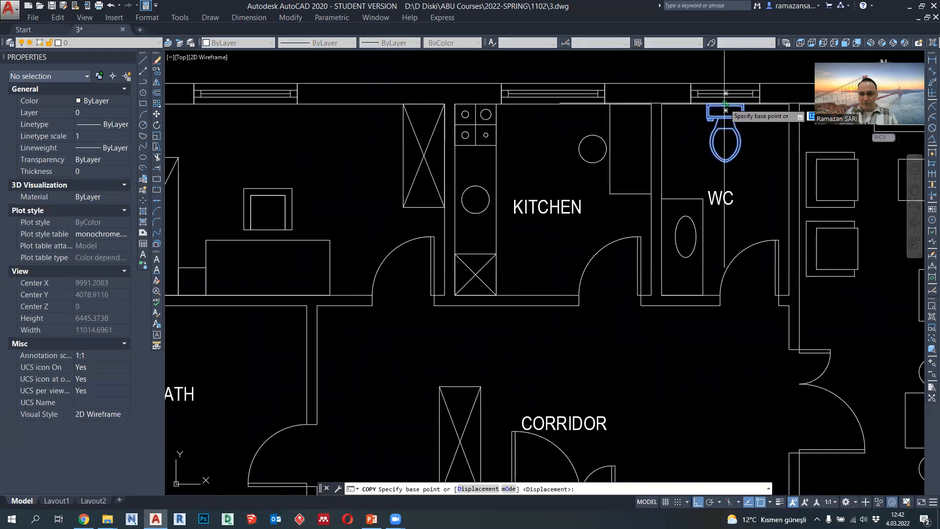
pyautogui.click(726, 104)
pyautogui.scroll(-2, 726, 105)
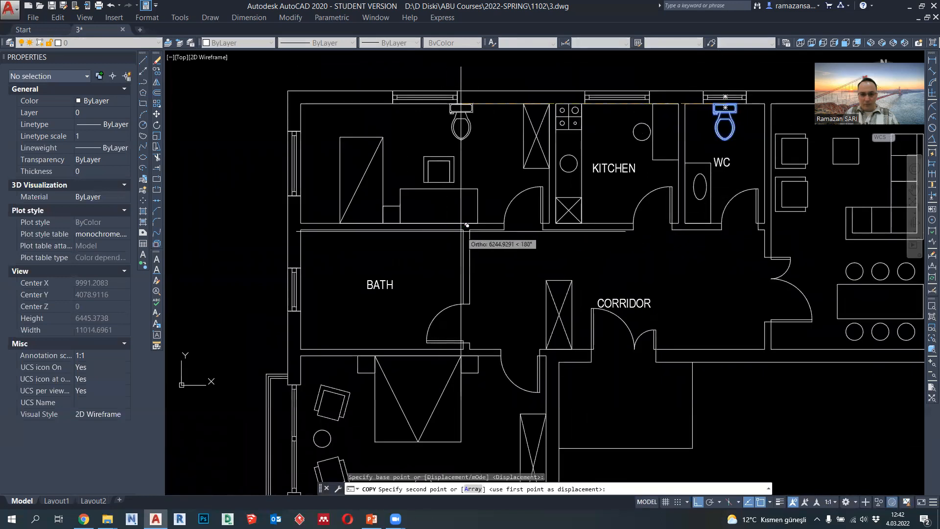
pyautogui.click(463, 230)
pyautogui.press('Escape')
# - Move the copied toilet 600 to the left along the bath's upper wall
pyautogui.click(457, 258)
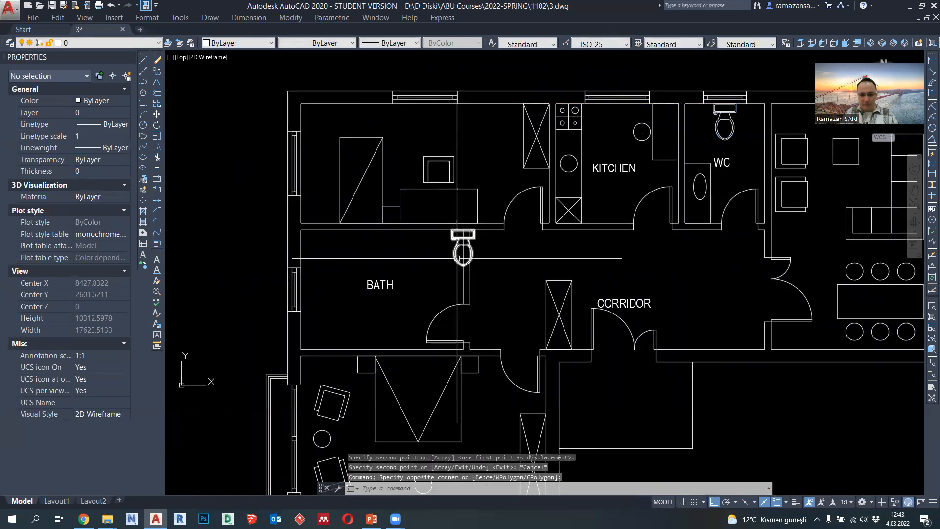
pyautogui.click(409, 270)
pyautogui.press('Return')
pyautogui.scroll(2, 411, 260)
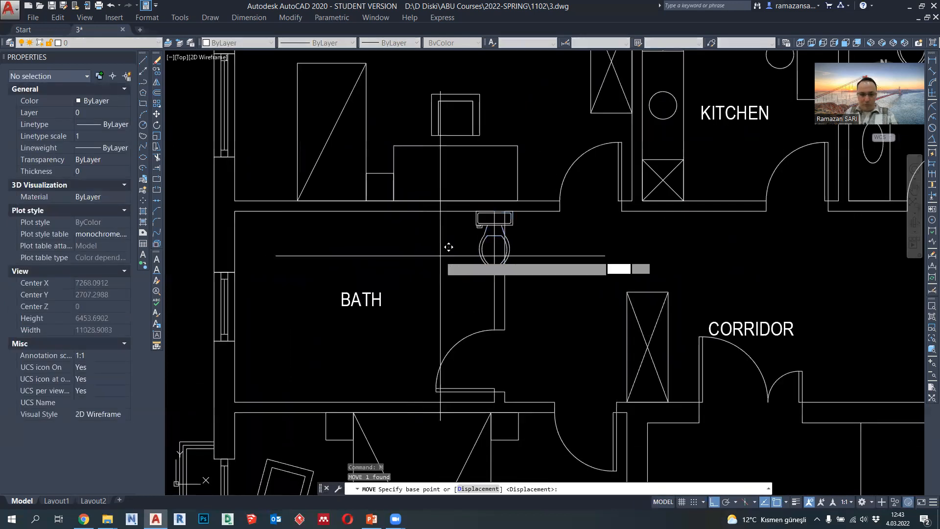
pyautogui.click(449, 248)
pyautogui.write('600')
pyautogui.press('Return')
pyautogui.moveTo(421, 262)
pyautogui.mouseDown(button='middle')
pyautogui.moveTo(435, 261)
pyautogui.moveTo(452, 224)
pyautogui.mouseUp(button='middle')
pyautogui.click(447, 261)
pyautogui.press('Escape')
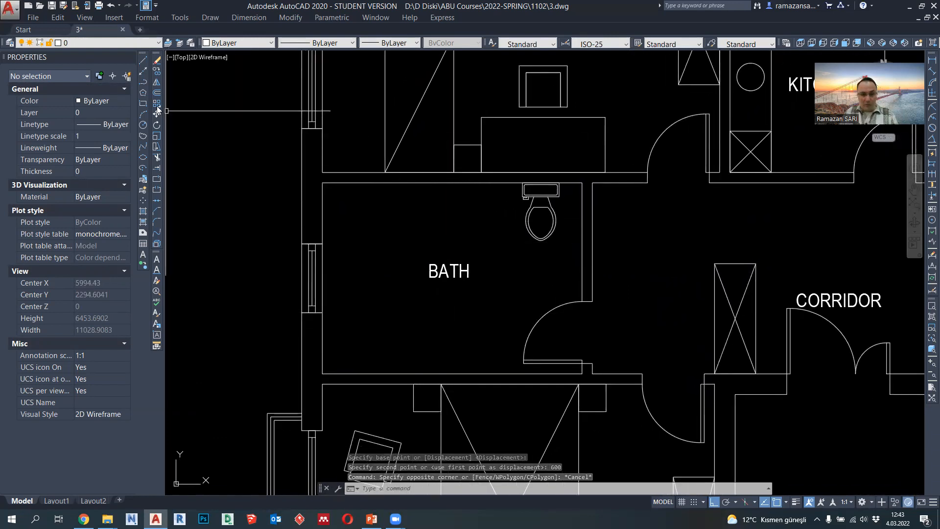
# - Draw a 1400 by 1000 rectangular shower outline with a polyline in the bath's upper-left corner
pyautogui.write('pl')
pyautogui.press('Return')
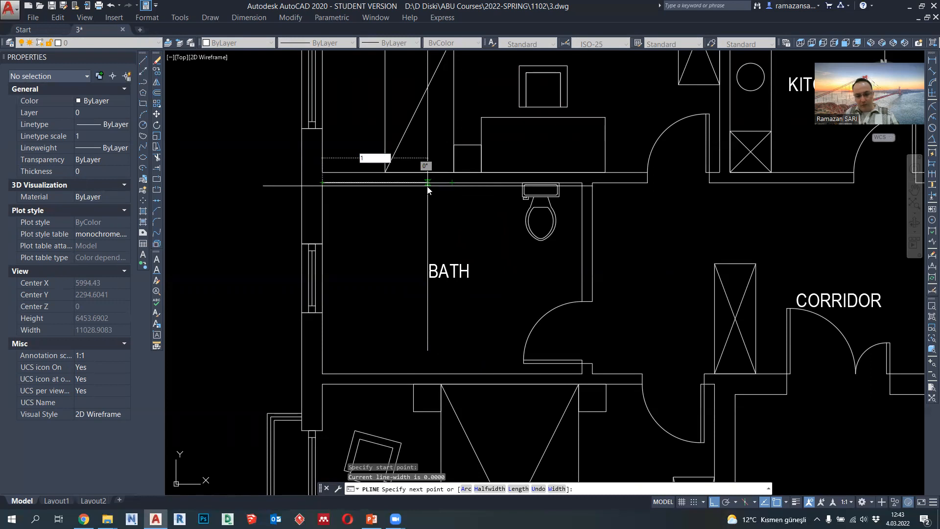
pyautogui.press('Return')
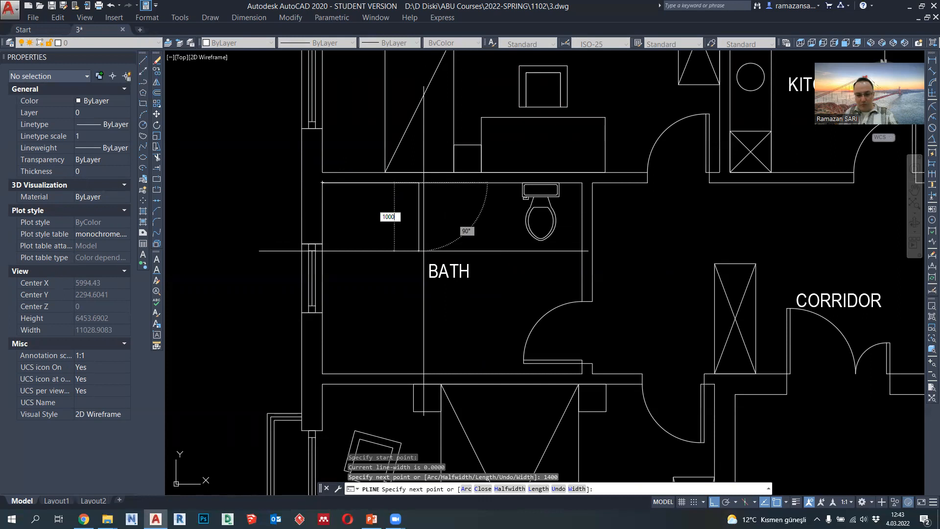
pyautogui.press('Return')
pyautogui.press('Escape')
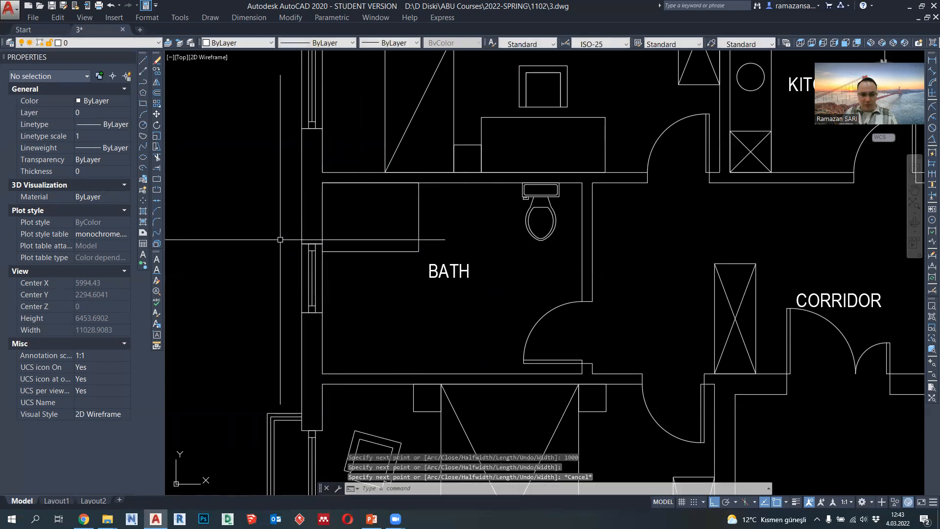
# - Stretch the bath window and its wall opening 400 downward along the left wall
pyautogui.write('s')
pyautogui.press('Return')
pyautogui.click(334, 325)
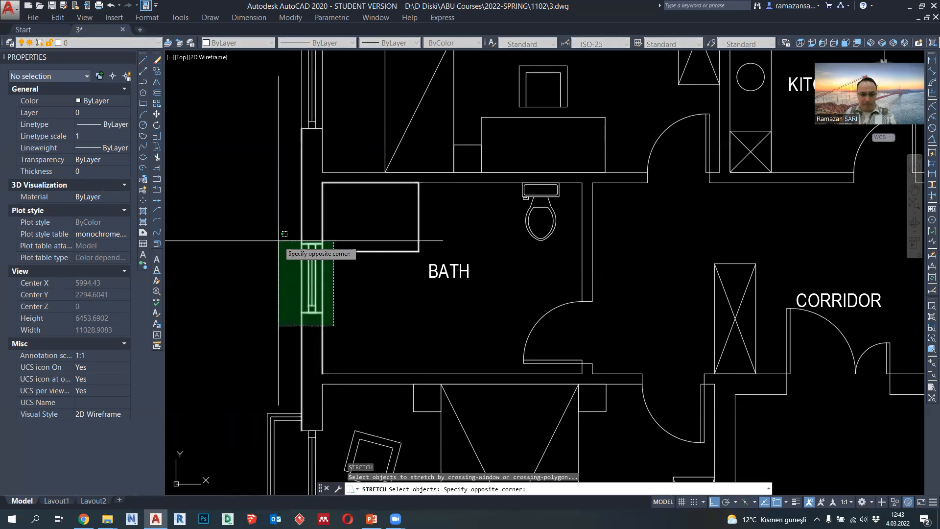
pyautogui.click(279, 241)
pyautogui.press('Return')
pyautogui.click(359, 281)
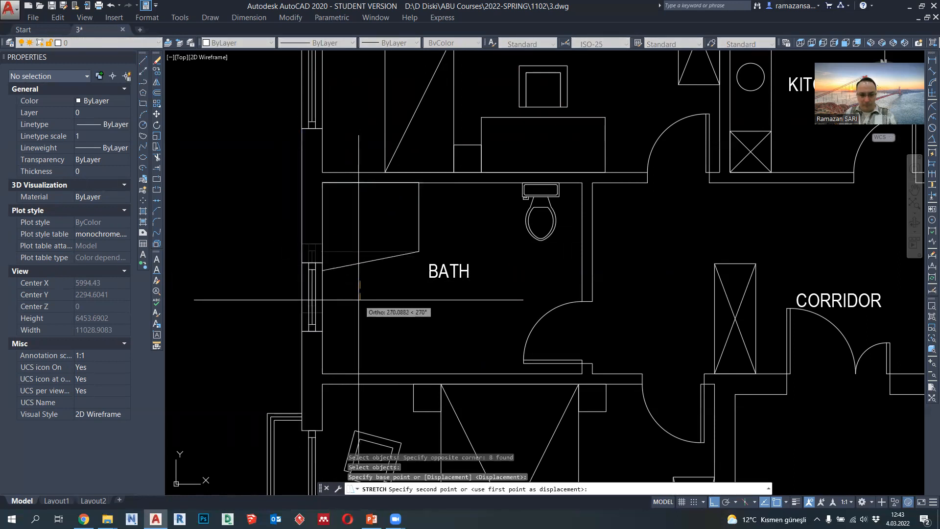
pyautogui.write('400')
pyautogui.press('Return')
# - Square up the shower outline by moving its lower-left vertex level with its lower-right corner on the wall
pyautogui.click(328, 279)
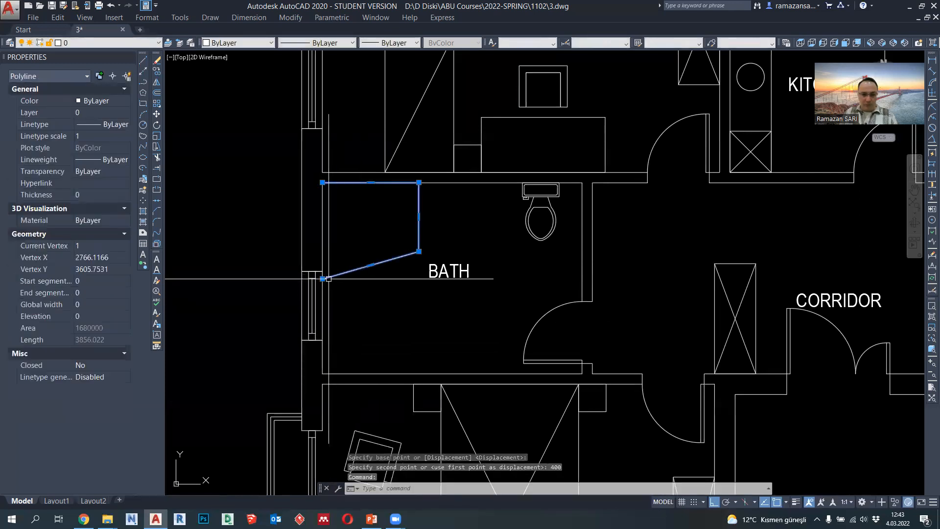
pyautogui.click(322, 279)
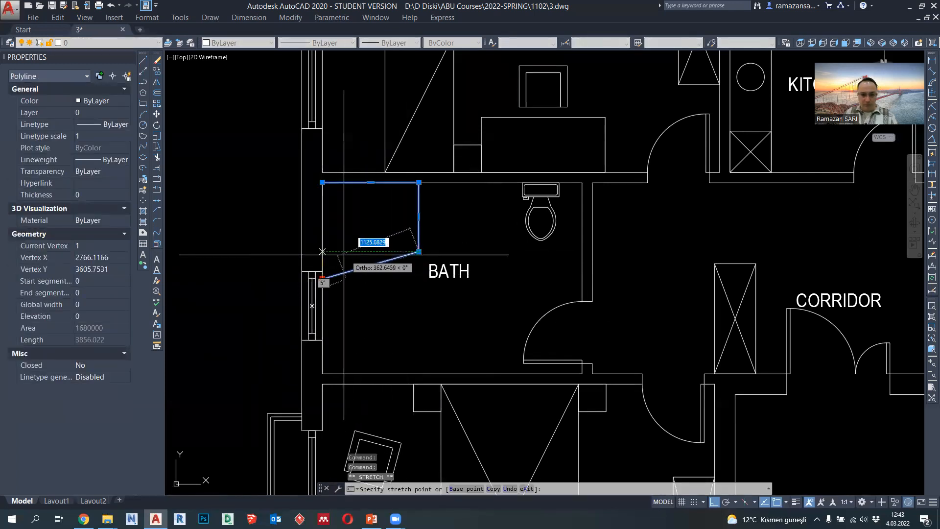
pyautogui.press('Escape')
pyautogui.scroll(-3, 380, 214)
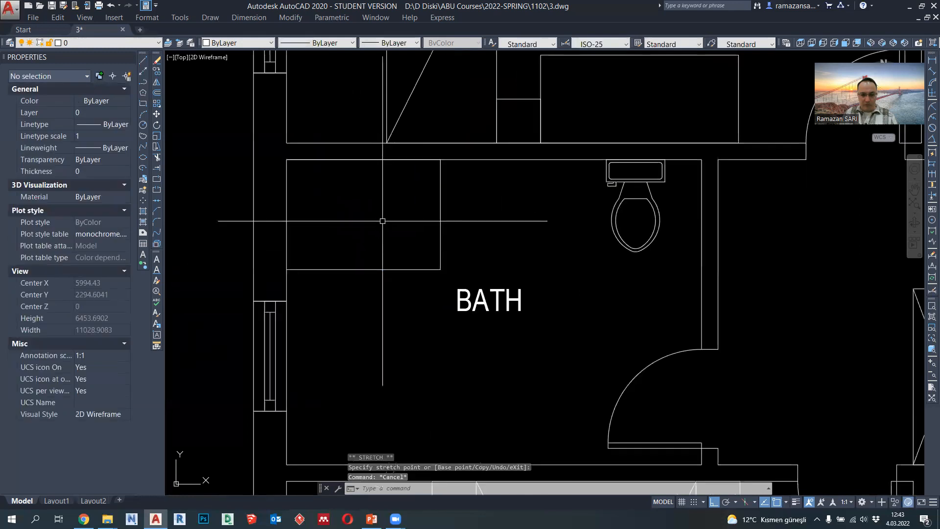
pyautogui.scroll(3, 418, 213)
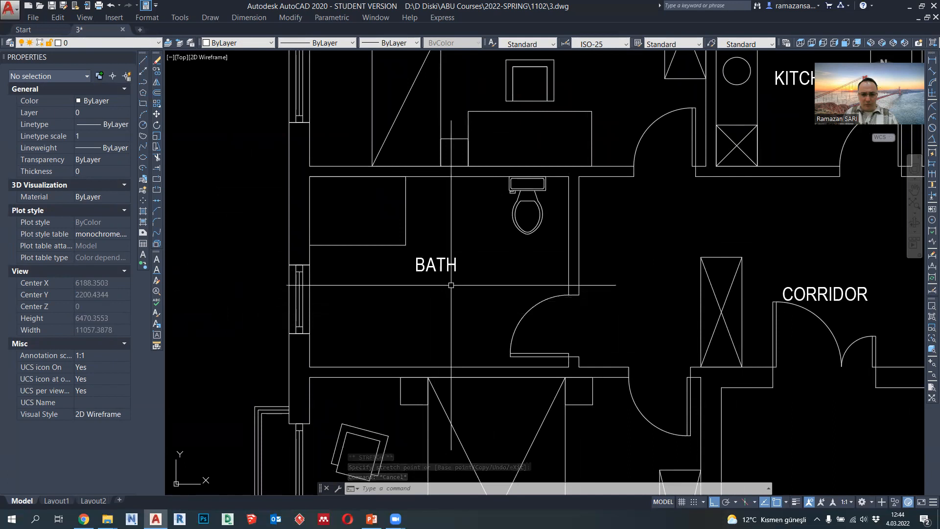
pyautogui.moveTo(450, 289); pyautogui.dragTo(443, 253, button='middle')
pyautogui.click(145, 84)
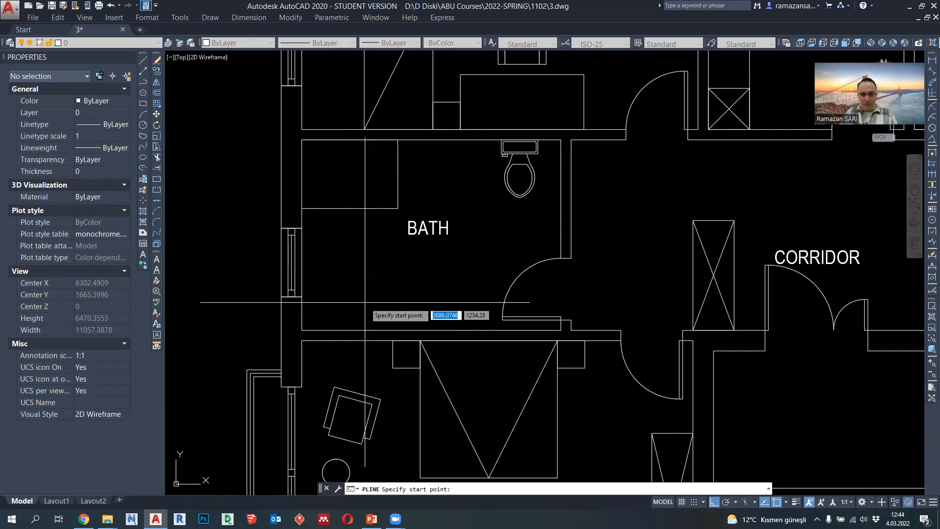
pyautogui.press('Escape')
pyautogui.moveTo(378, 264); pyautogui.dragTo(367, 306, button='middle')
pyautogui.click(509, 221)
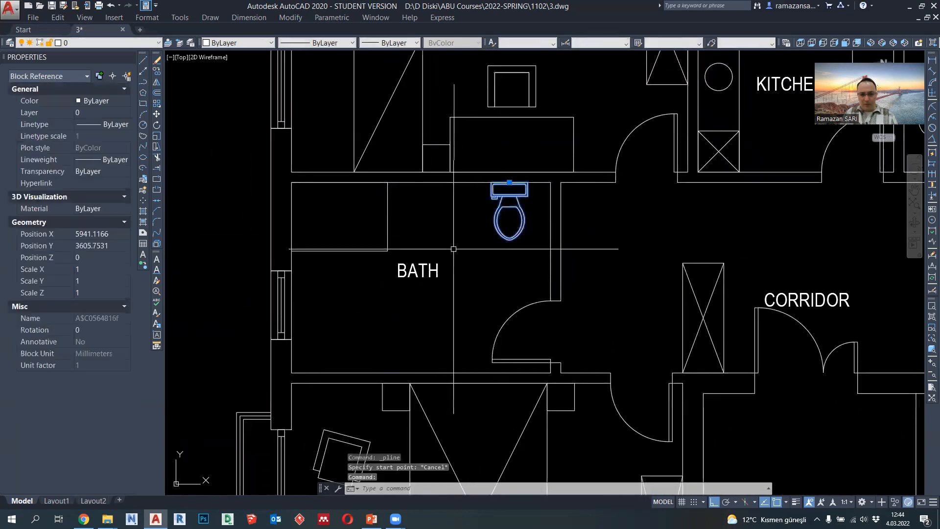
pyautogui.write('M')
pyautogui.press('Return')
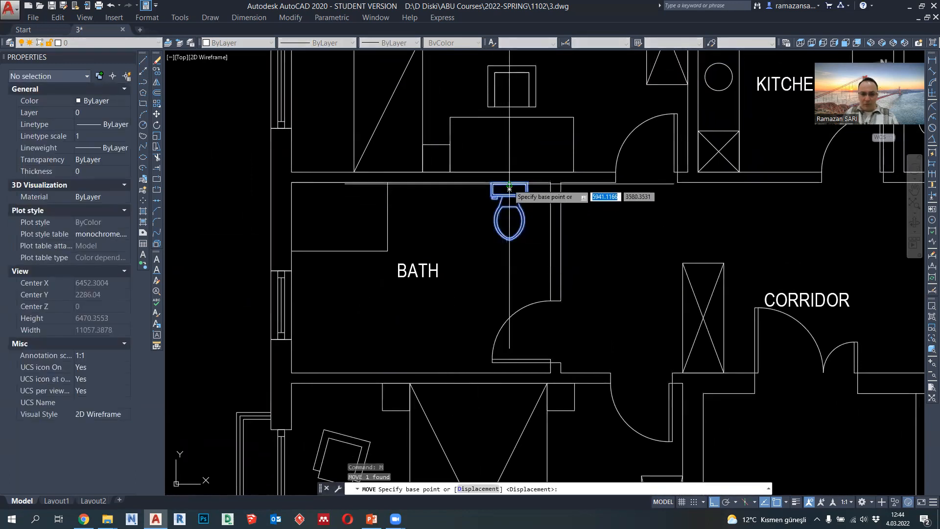
pyautogui.click(509, 189)
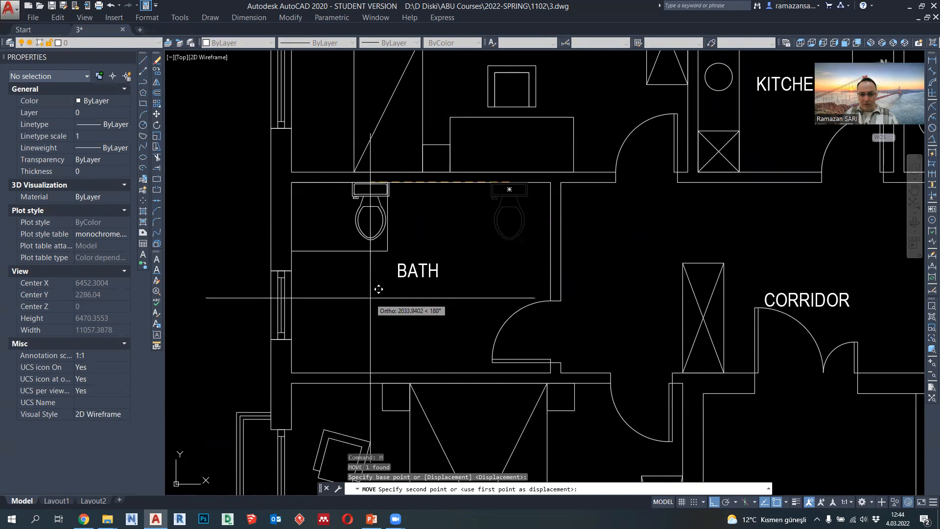
pyautogui.press('Escape')
# - Rotate the bath toilet 90 degrees about the centre of its tank's back edge
pyautogui.click(510, 218)
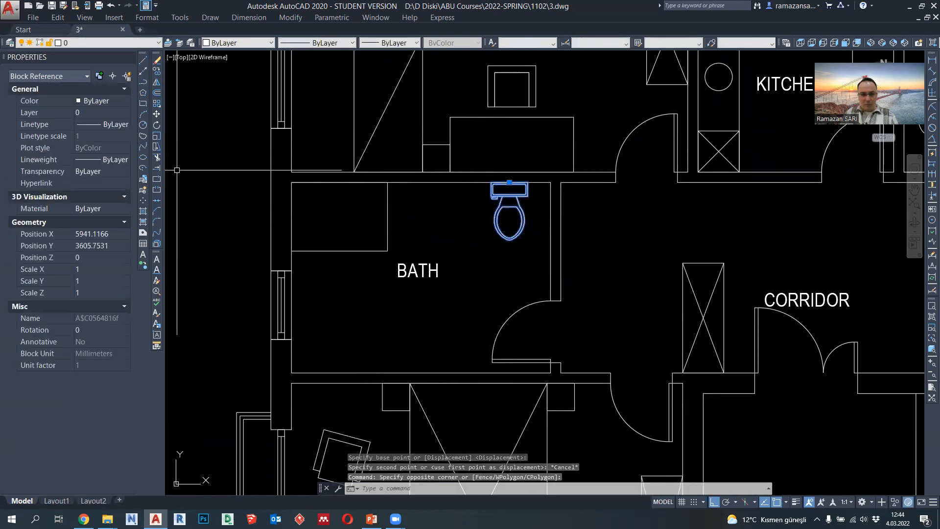
pyautogui.click(157, 125)
pyautogui.click(510, 189)
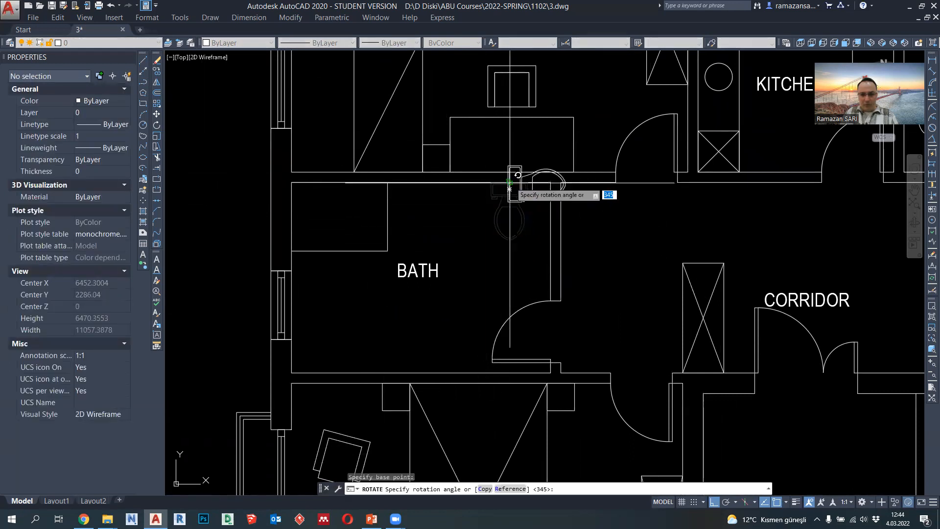
pyautogui.click(508, 153)
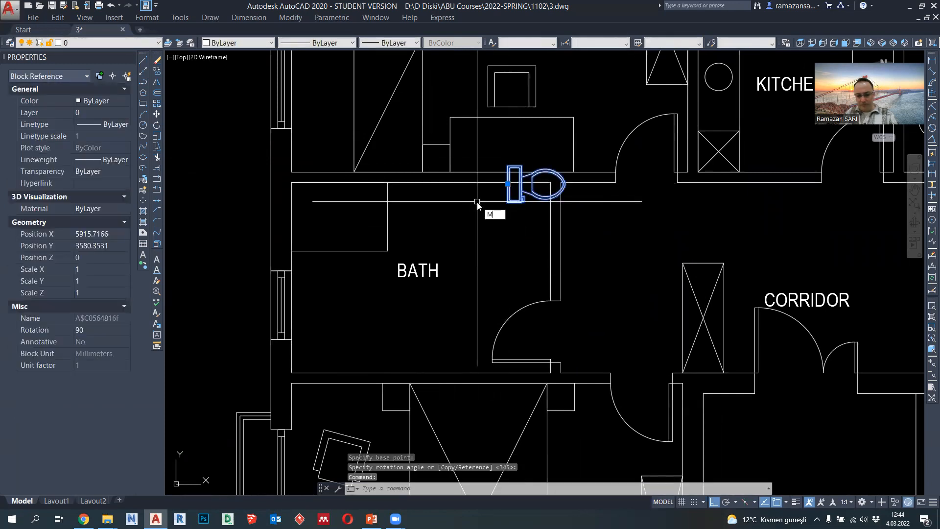
# - Move the rotated toilet against the bath's left wall, centred on the window
pyautogui.press('Return')
pyautogui.click(514, 184)
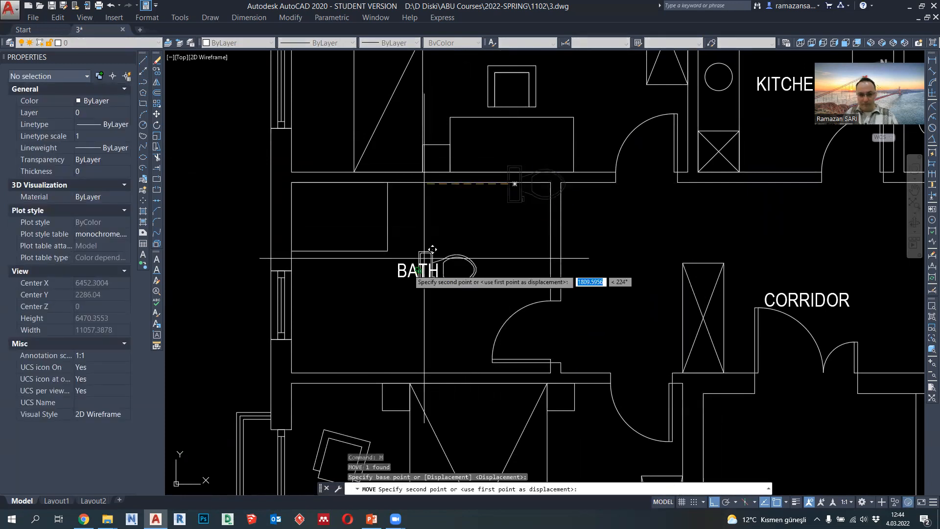
pyautogui.click(349, 317)
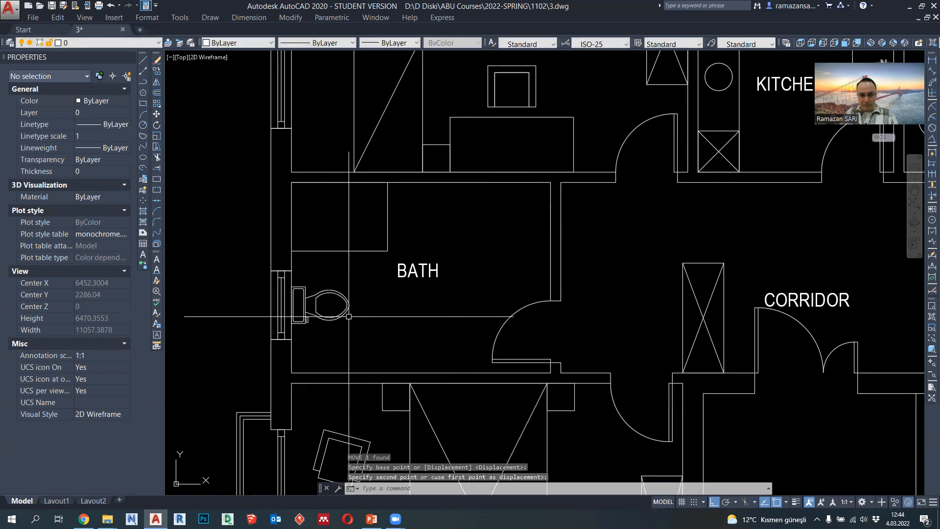
pyautogui.press('Escape')
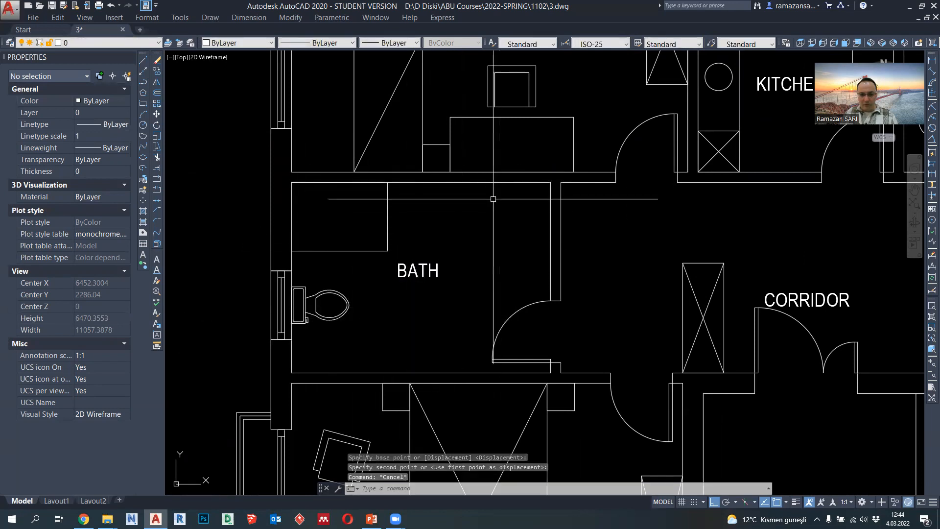
# - Draw a 1400 by 600 washbasin counter outline with a polyline in the bath's upper-right corner
pyautogui.click(143, 81)
pyautogui.click(560, 183)
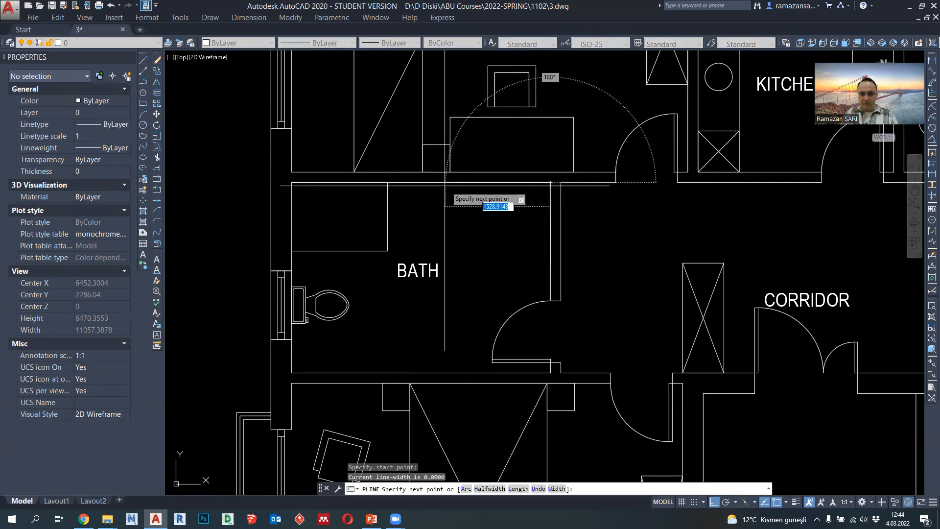
pyautogui.write('140')
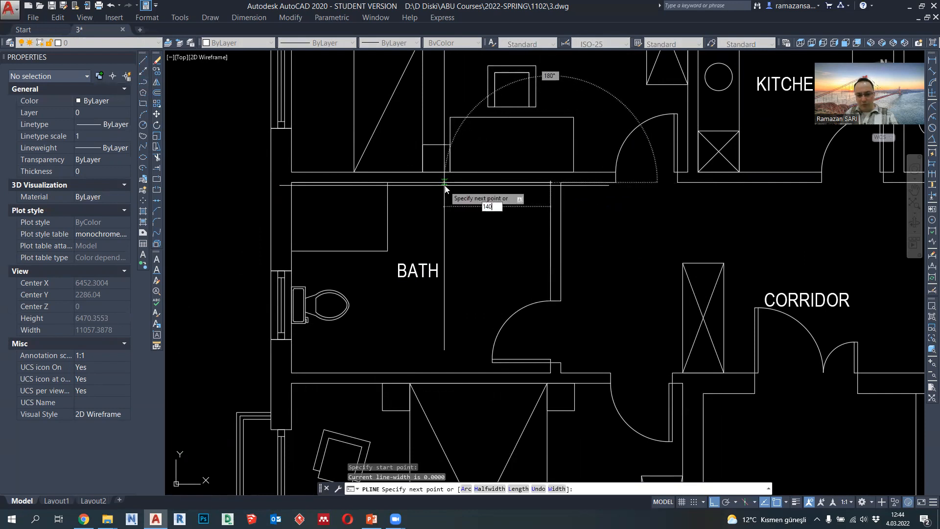
pyautogui.write('0')
pyautogui.press('Return')
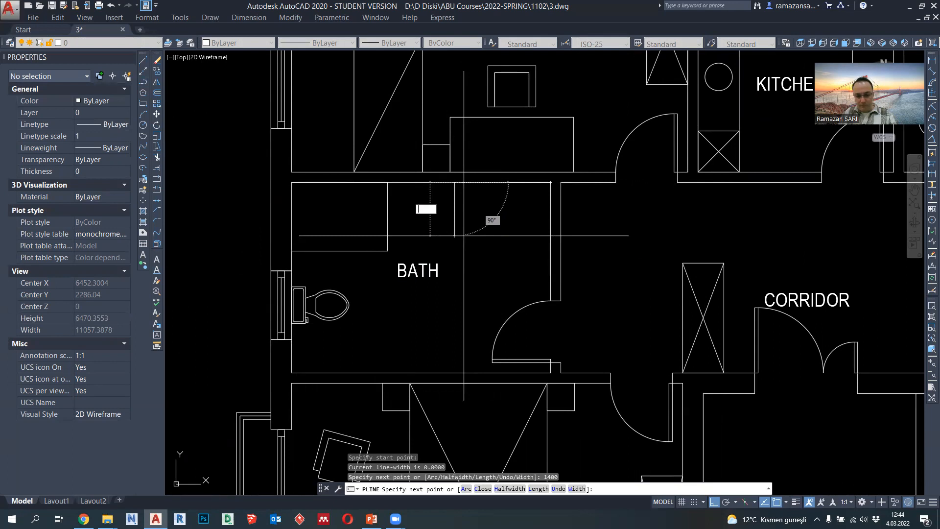
pyautogui.write('600')
pyautogui.press('Return')
pyautogui.press('Escape')
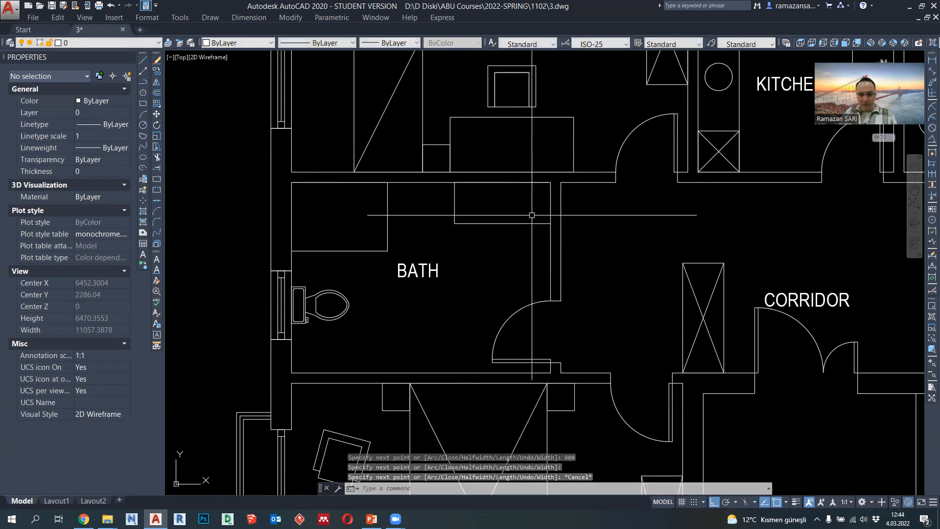
# - Draw a basin ellipse on the counter's front edge with a 200 horizontal axis and a 150 vertical radius
pyautogui.scroll(-2, 454, 230)
pyautogui.scroll(2, 490, 211)
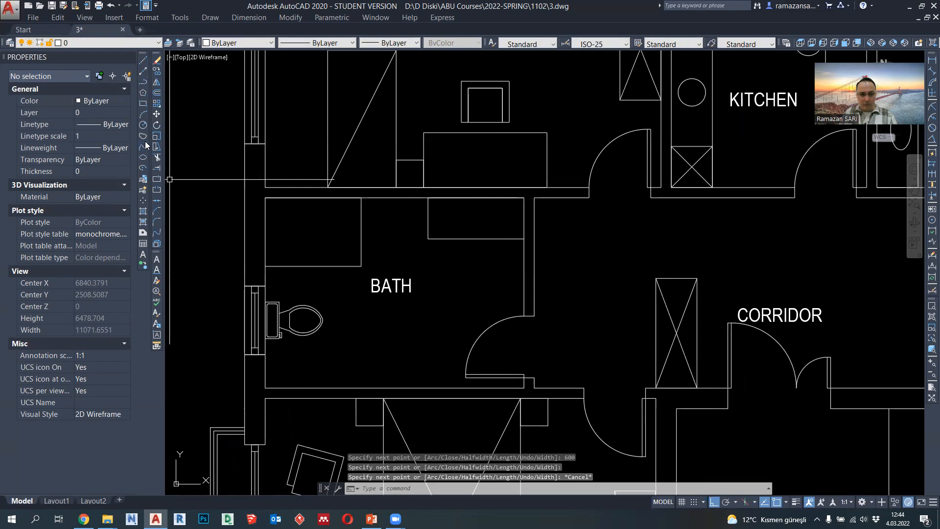
pyautogui.click(144, 158)
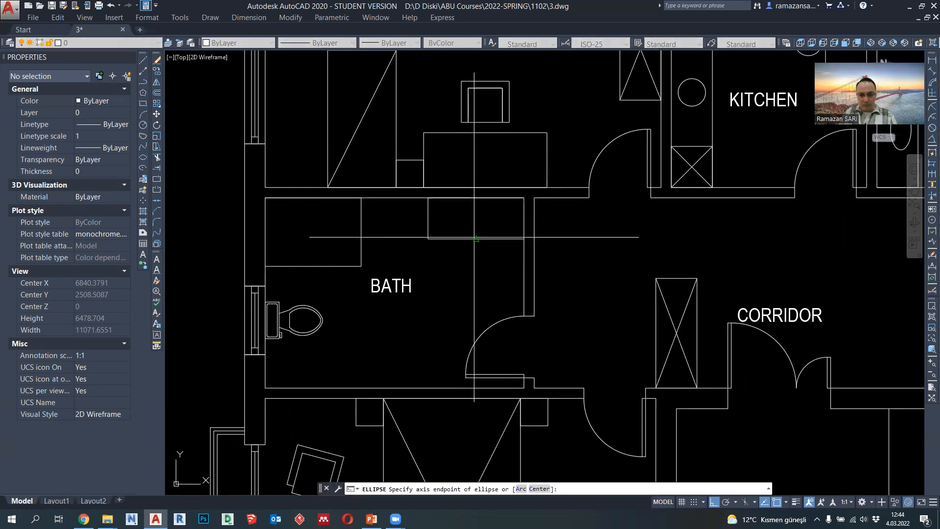
pyautogui.click(476, 238)
pyautogui.write('2')
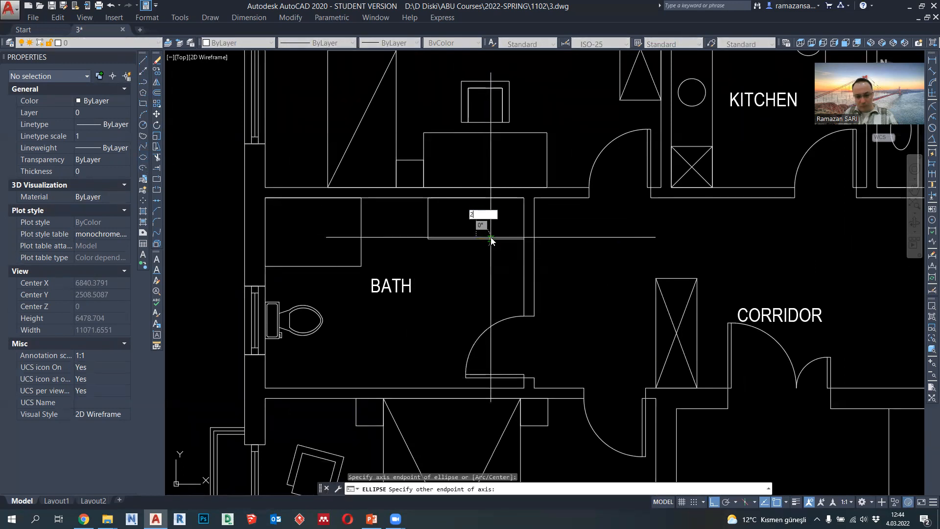
pyautogui.write('00')
pyautogui.press('Return')
pyautogui.scroll(2, 490, 240)
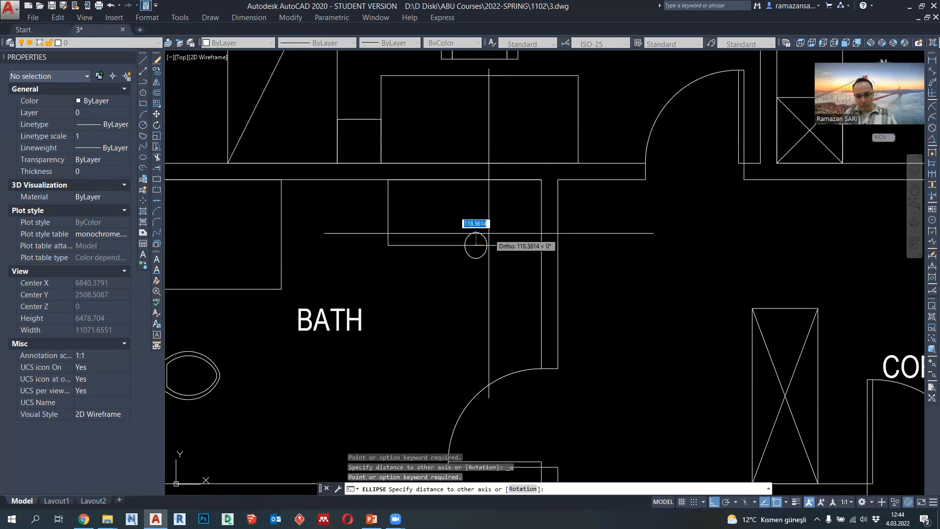
pyautogui.write('150')
pyautogui.press('Return')
# - Stretch the basin ellipse sideways to a horizontal radius of 250
pyautogui.click(487, 245)
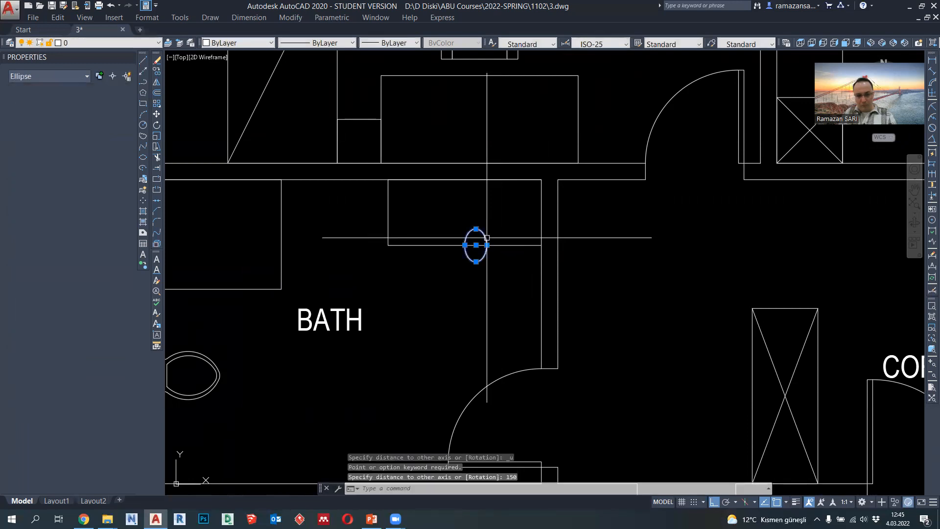
pyautogui.click(487, 245)
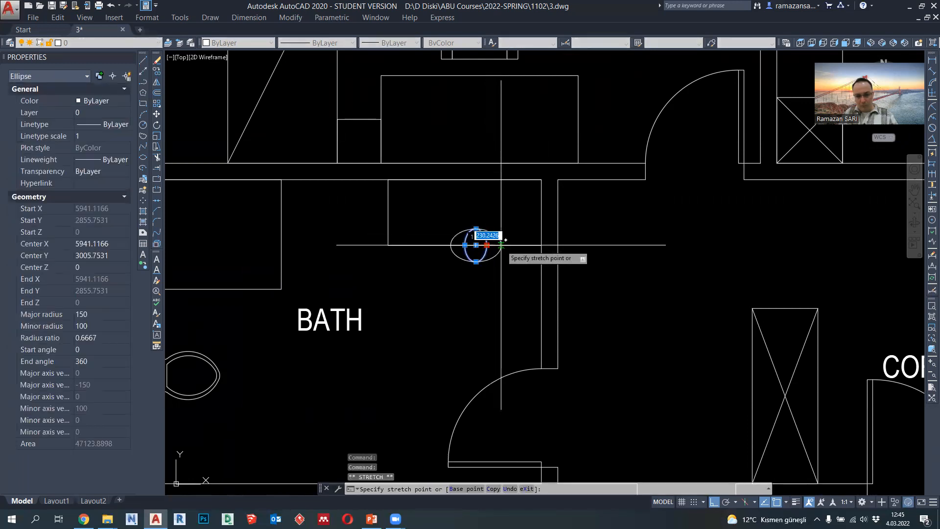
pyautogui.press('Return')
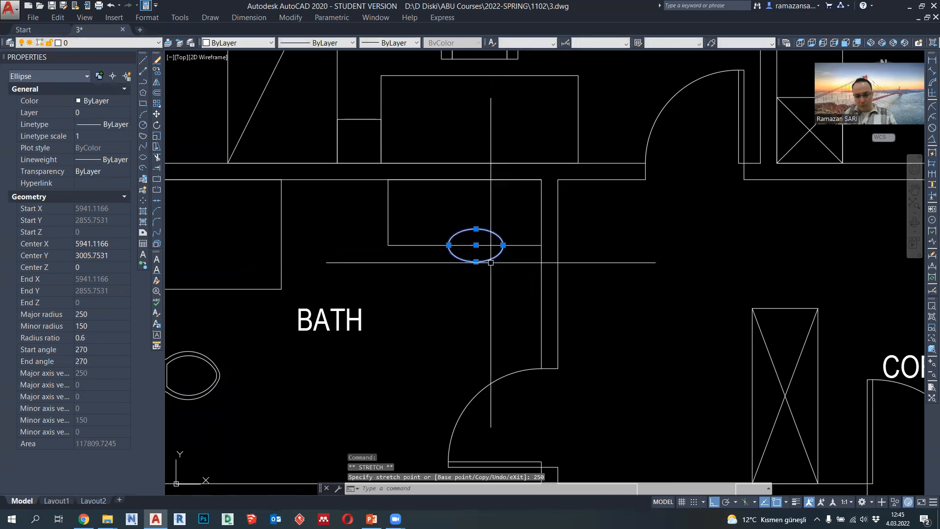
# - Move the basin ellipse 250 upward from the counter's front edge into the counter
pyautogui.write('m')
pyautogui.press('Return')
pyautogui.click(475, 245)
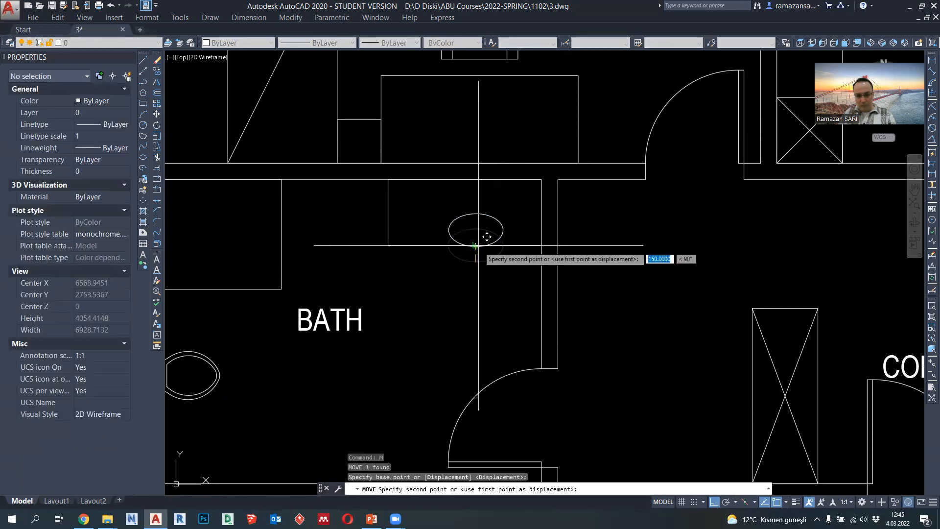
pyautogui.write('250')
pyautogui.press('Return')
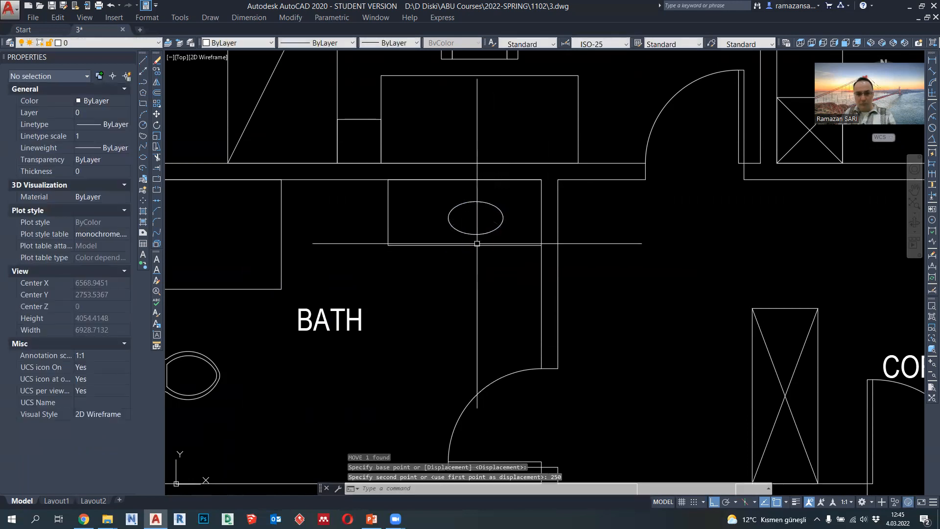
# - Shift the basin ellipse slightly left so it lines up with the midpoint of the counter's length
pyautogui.scroll(-2, 477, 252)
pyautogui.click(476, 238)
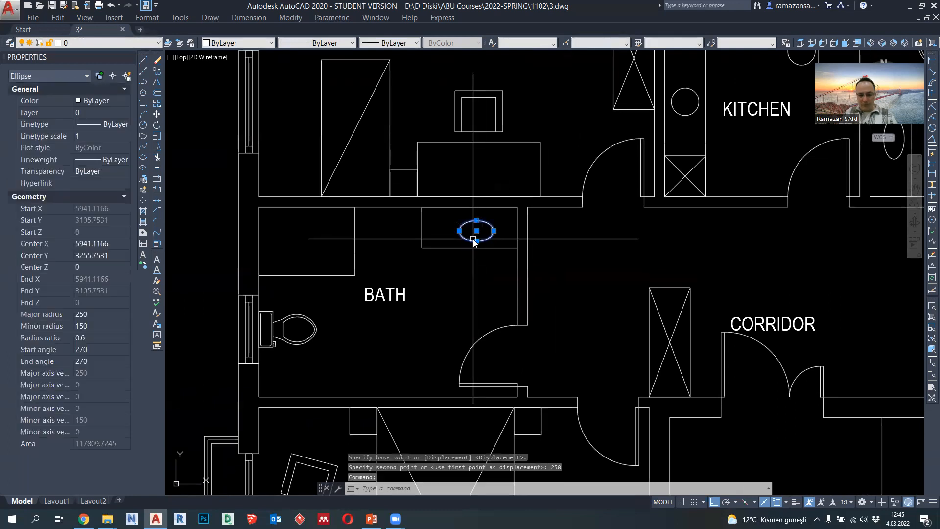
pyautogui.write('m')
pyautogui.press('Return')
pyautogui.click(477, 230)
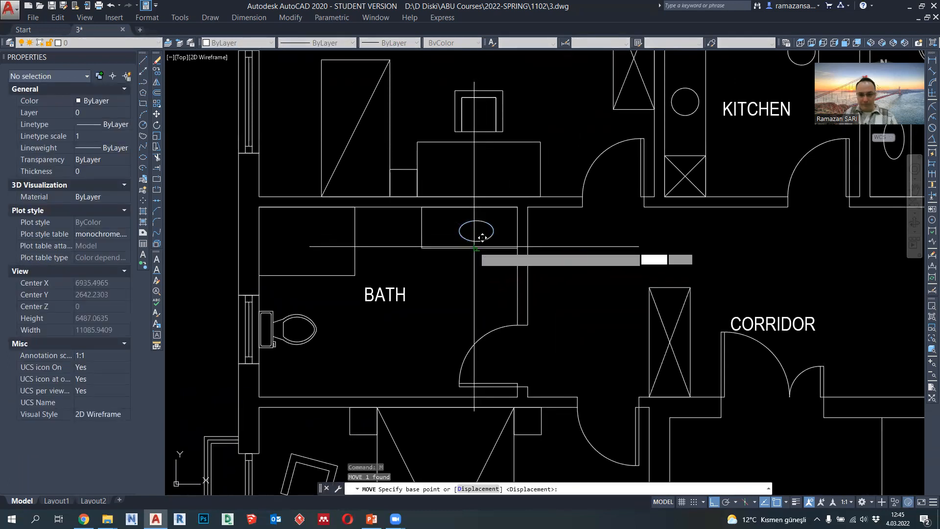
pyautogui.click(470, 231)
pyautogui.scroll(-2, 493, 230)
pyautogui.press('Escape')
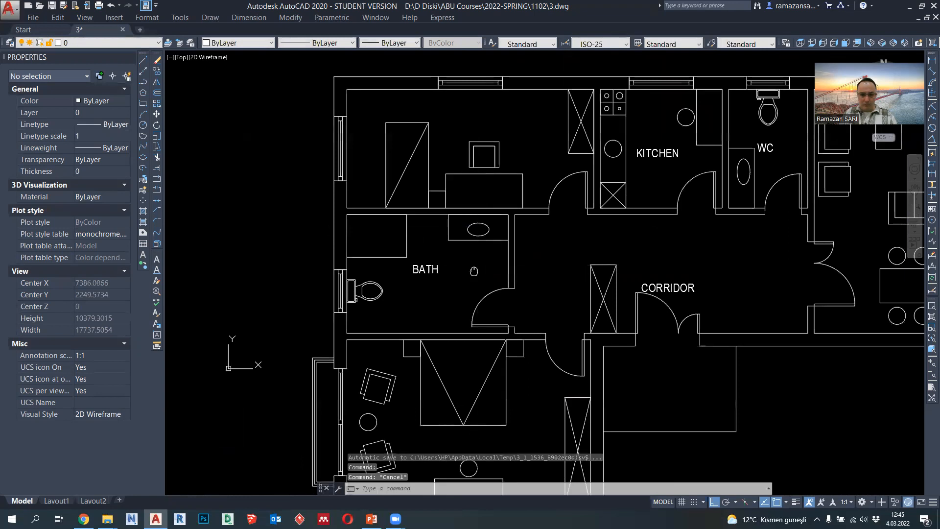
pyautogui.moveTo(474, 271); pyautogui.dragTo(488, 229, button='middle')
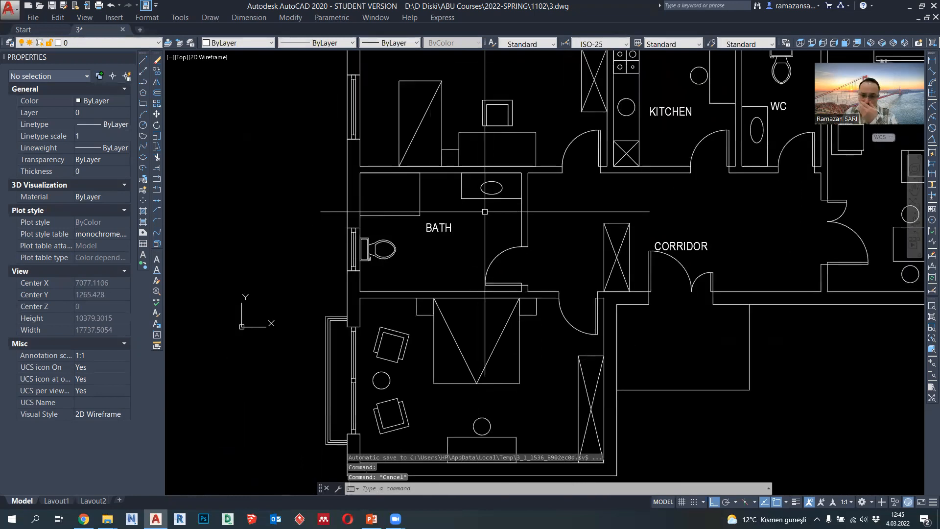
pyautogui.scroll(2, 477, 210)
pyautogui.moveTo(412, 205)
pyautogui.mouseDown(button='middle')
pyautogui.moveTo(416, 231)
pyautogui.moveTo(427, 235)
pyautogui.mouseUp(button='middle')
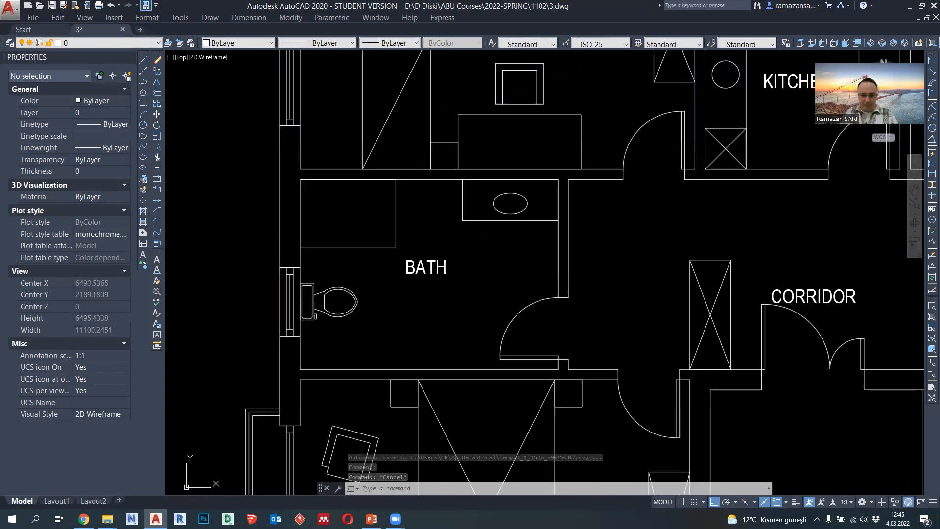
pyautogui.moveTo(487, 243); pyautogui.dragTo(485, 224, button='middle')
pyautogui.scroll(-2, 442, 262)
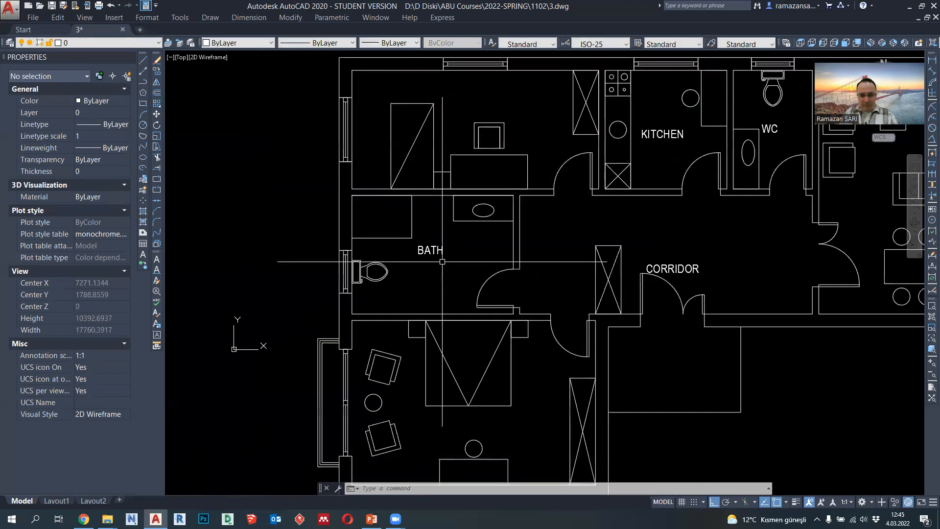
# - Draw a rectangular cabinet outline with a polyline along the bath's upper wall, filling the gap between shower and counter at the counter's 600 depth
pyautogui.scroll(2, 433, 191)
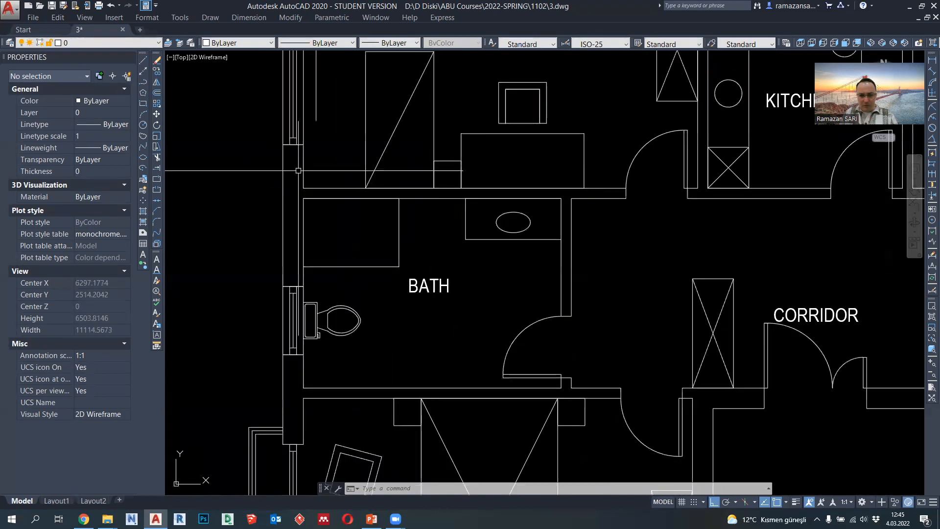
pyautogui.click(143, 82)
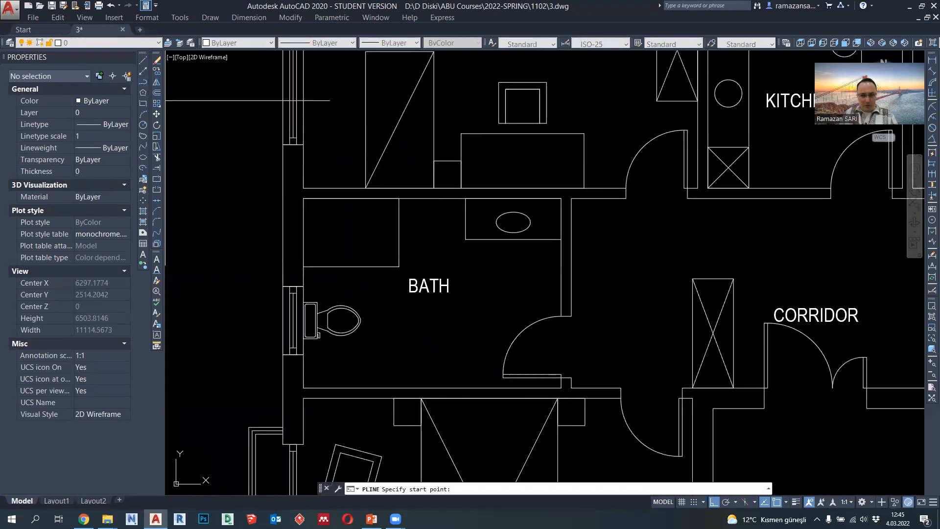
pyautogui.click(399, 198)
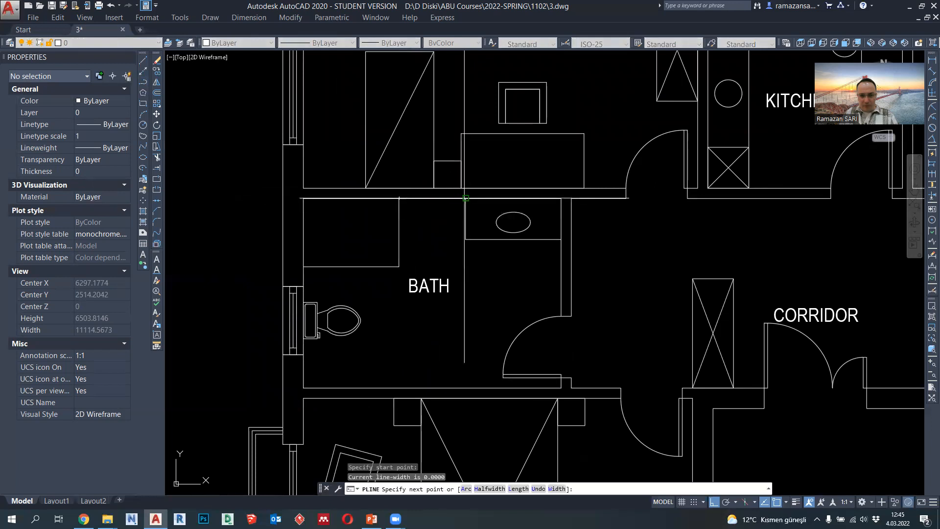
pyautogui.click(466, 198)
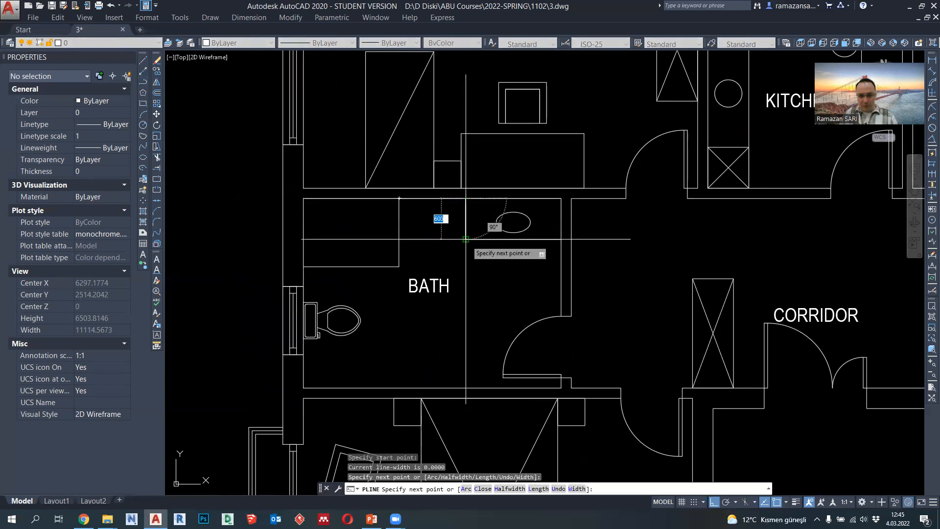
pyautogui.click(466, 239)
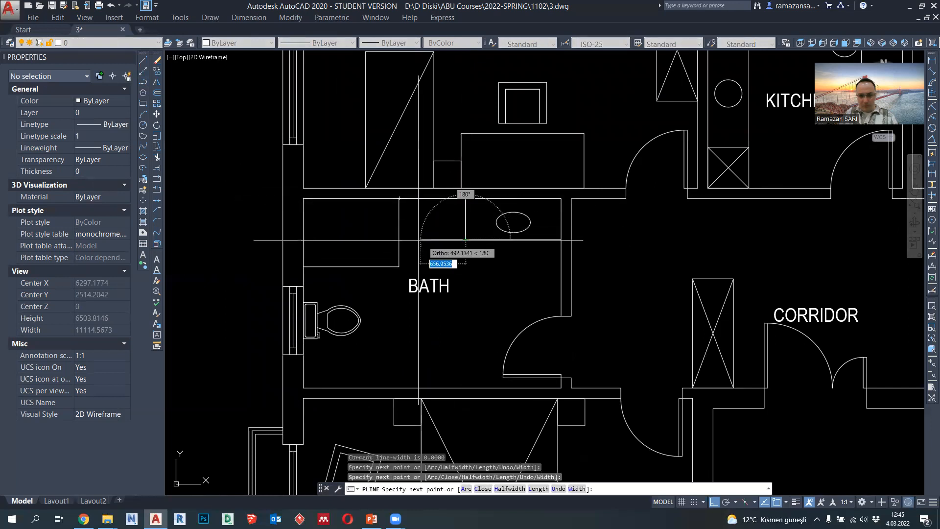
pyautogui.click(402, 240)
pyautogui.click(399, 197)
pyautogui.press('Return')
pyautogui.press('Return')
# - Draw two crossing corner-to-corner diagonals inside the cabinet between the shower and the washbasin counter
pyautogui.click(399, 198)
pyautogui.click(466, 239)
pyautogui.press('Return')
pyautogui.press('Return')
pyautogui.click(466, 198)
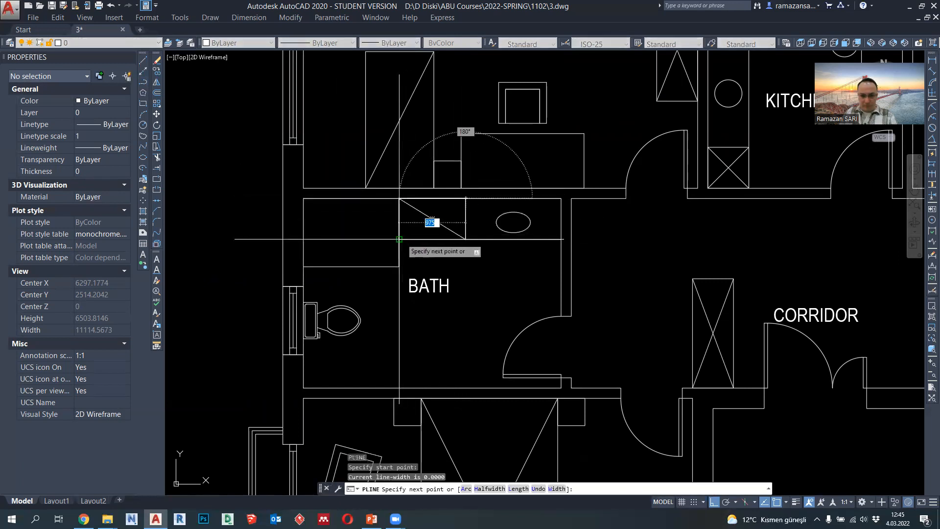
pyautogui.click(399, 239)
pyautogui.press('Return')
pyautogui.scroll(-3, 491, 205)
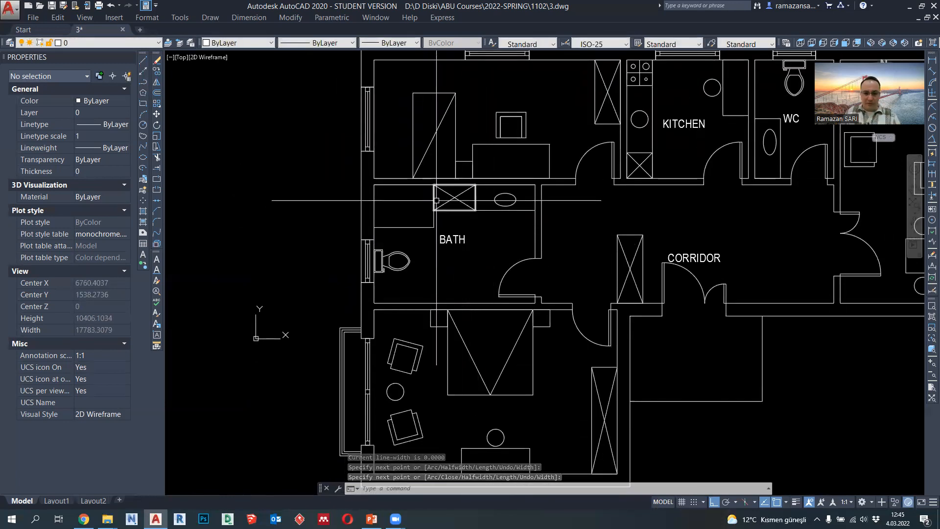
# - Move the toilet block in the bath 300 straight down along the window wall
pyautogui.scroll(2, 483, 202)
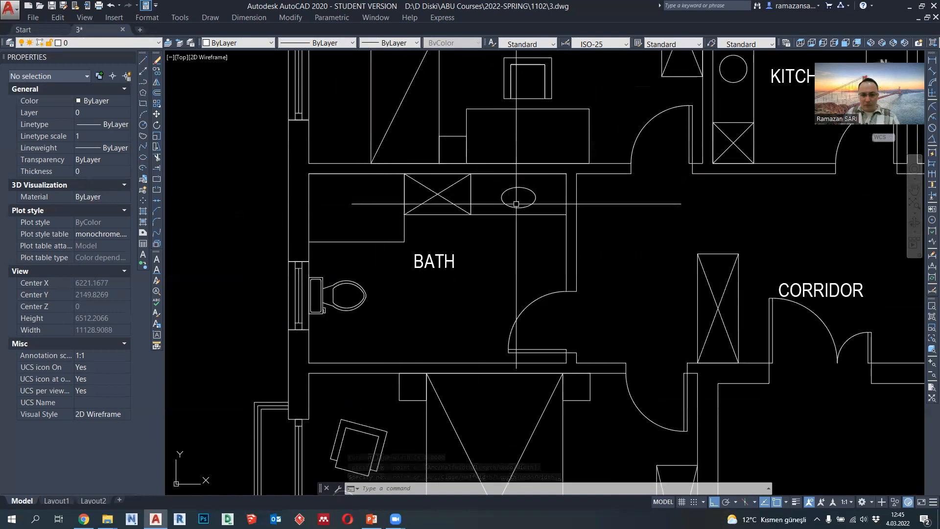
pyautogui.moveTo(343, 313); pyautogui.dragTo(345, 292, button='middle')
pyautogui.click(348, 258)
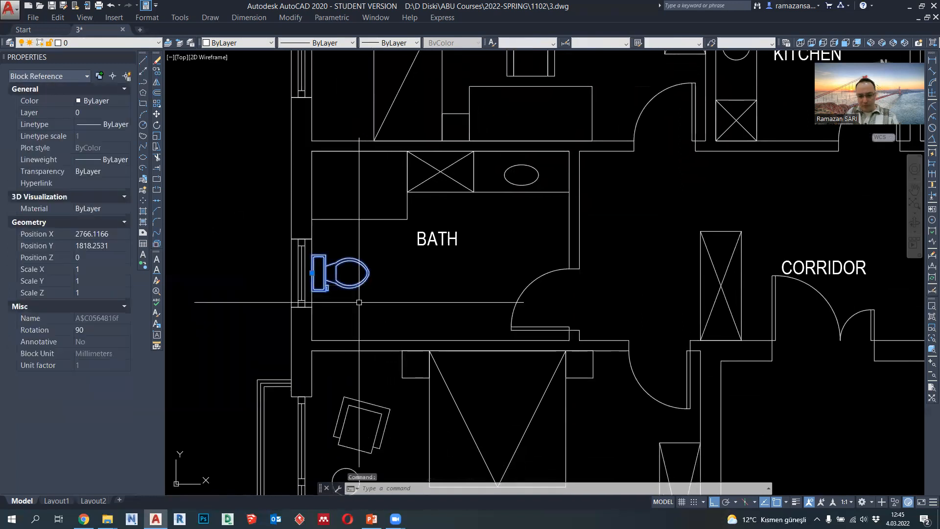
pyautogui.write('m')
pyautogui.press('Return')
pyautogui.scroll(2, 360, 303)
pyautogui.click(412, 273)
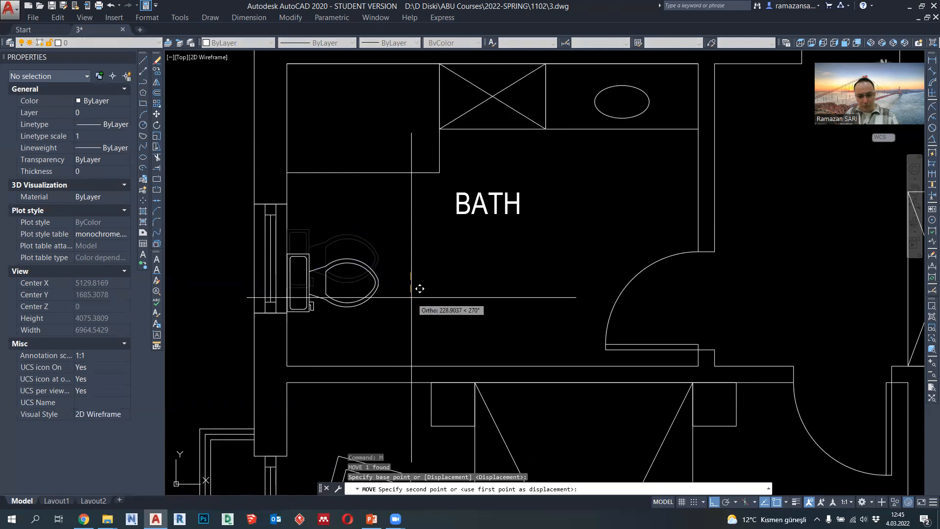
pyautogui.write('300')
pyautogui.press('Return')
pyautogui.scroll(-2, 389, 301)
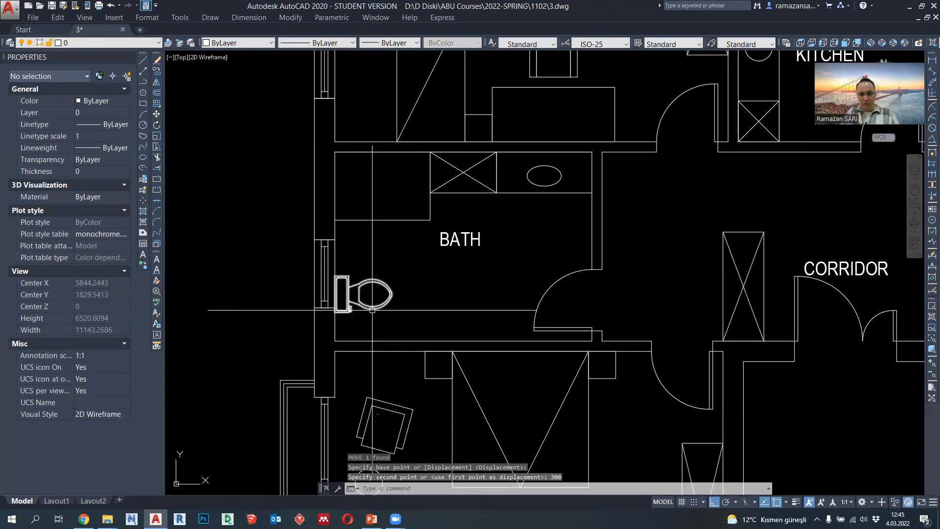
# - Delete the CORRIDOR room label from the plan
pyautogui.scroll(-2, 372, 310)
pyautogui.moveTo(420, 354)
pyautogui.mouseDown(button='middle')
pyautogui.moveTo(417, 306)
pyautogui.moveTo(389, 251)
pyautogui.mouseUp(button='middle')
pyautogui.scroll(-3, 389, 251)
pyautogui.scroll(1, 395, 301)
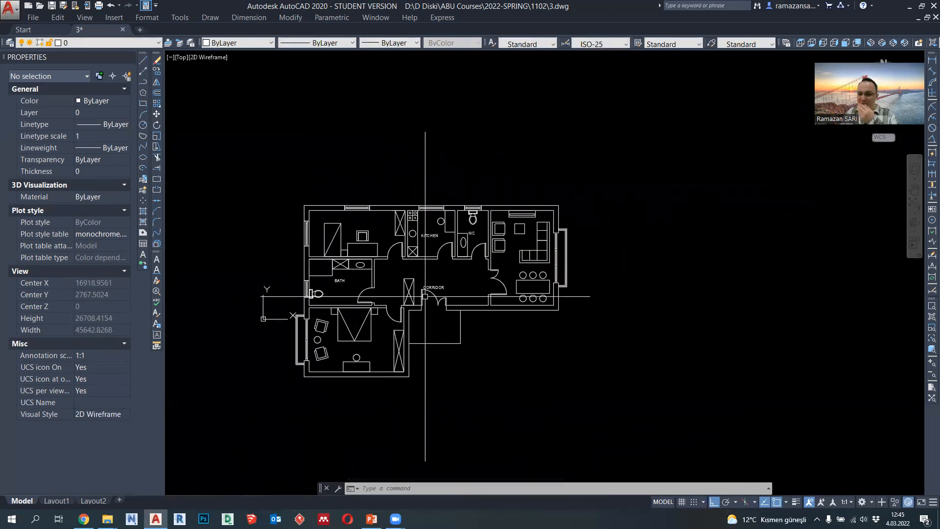
pyautogui.scroll(2, 425, 296)
pyautogui.moveTo(461, 276); pyautogui.dragTo(467, 237, button='middle')
pyautogui.click(447, 256)
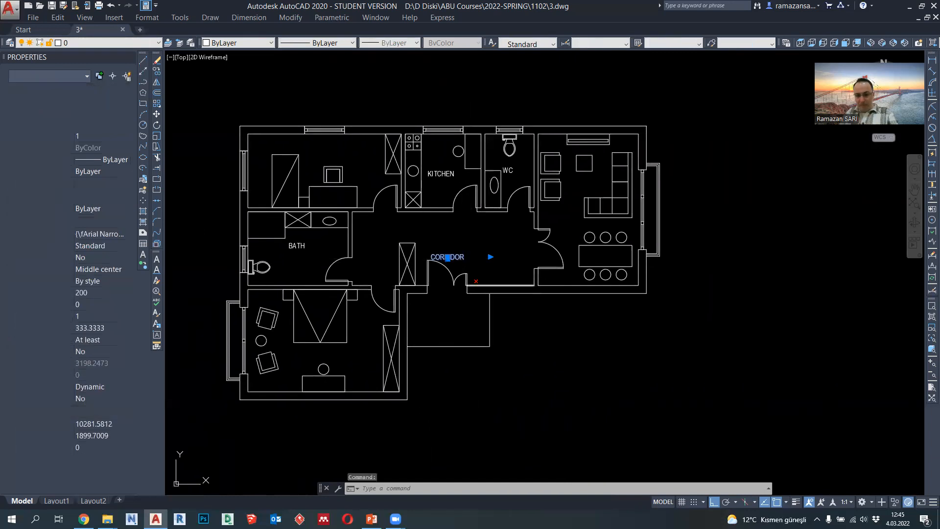
pyautogui.press('Delete')
pyautogui.moveTo(474, 278); pyautogui.dragTo(470, 246, button='middle')
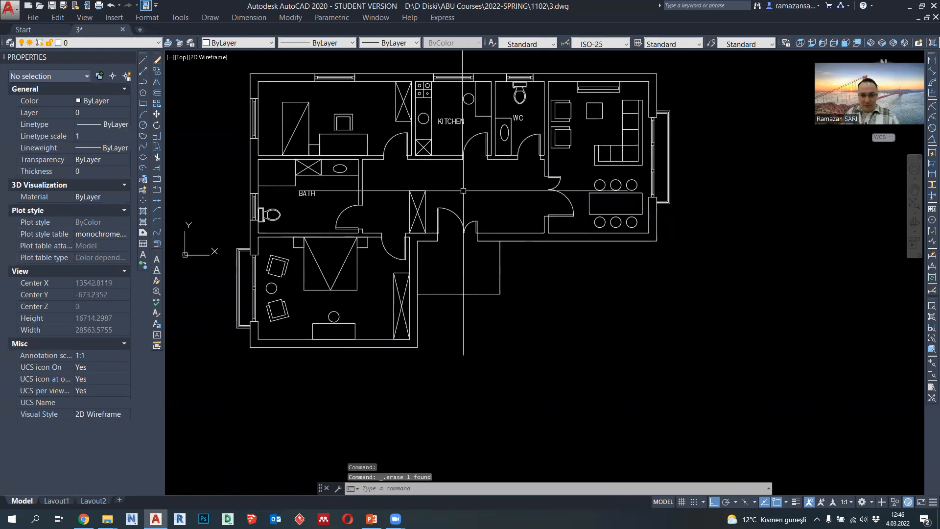
# - Copy the BATH label freely into the rectangular area outside the apartment's entrance door, with Ortho off
pyautogui.scroll(2, 456, 273)
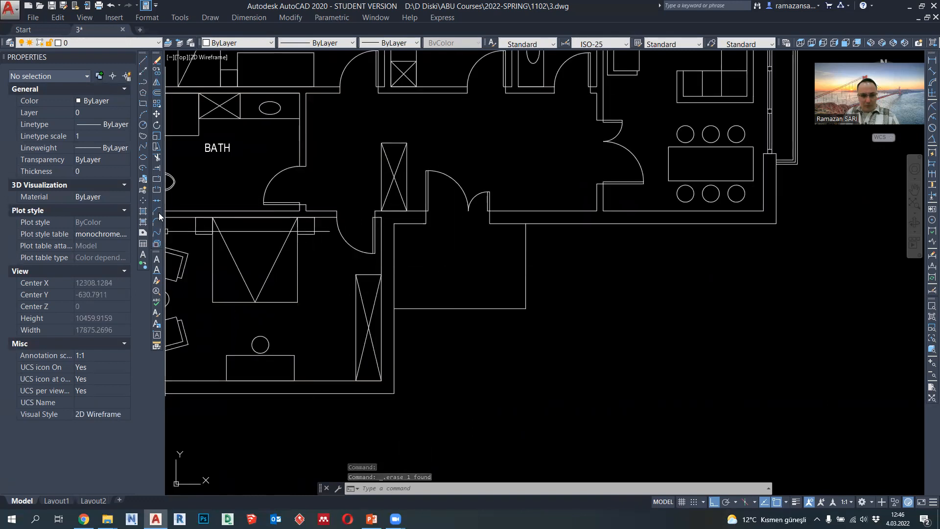
pyautogui.click(144, 255)
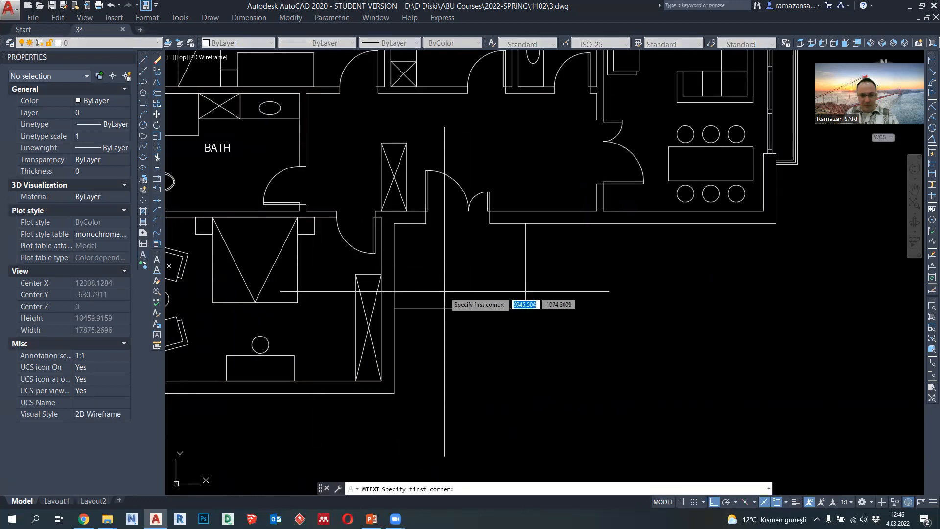
pyautogui.press('Escape')
pyautogui.click(218, 148)
pyautogui.click(156, 71)
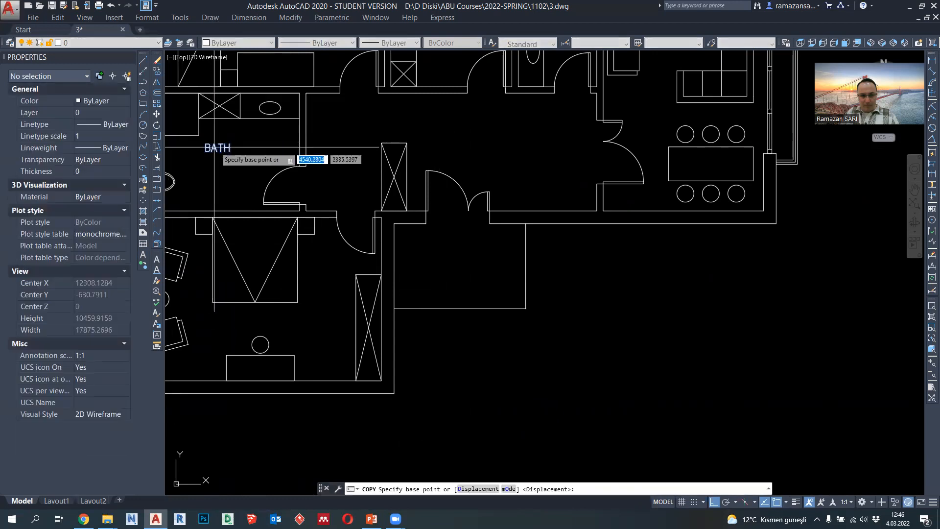
pyautogui.click(218, 148)
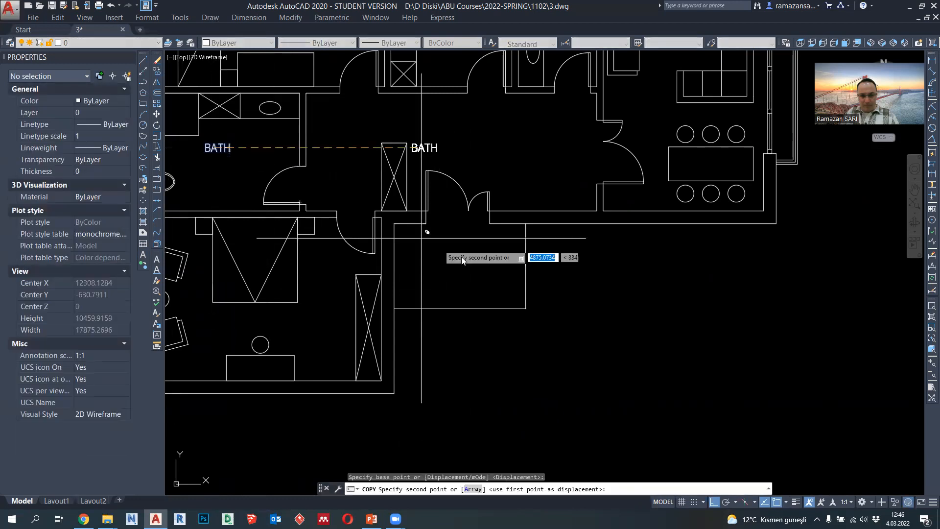
pyautogui.click(715, 503)
pyautogui.click(454, 283)
pyautogui.press('Escape')
# - Change the copied label outside the entrance door to read ENTRANCE
pyautogui.scroll(2, 455, 281)
pyautogui.click(456, 282)
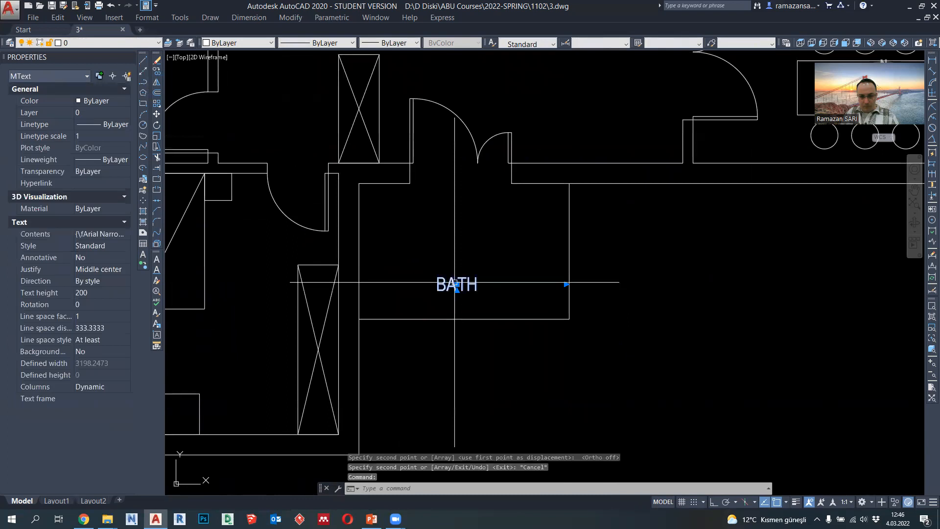
pyautogui.doubleClick(456, 283)
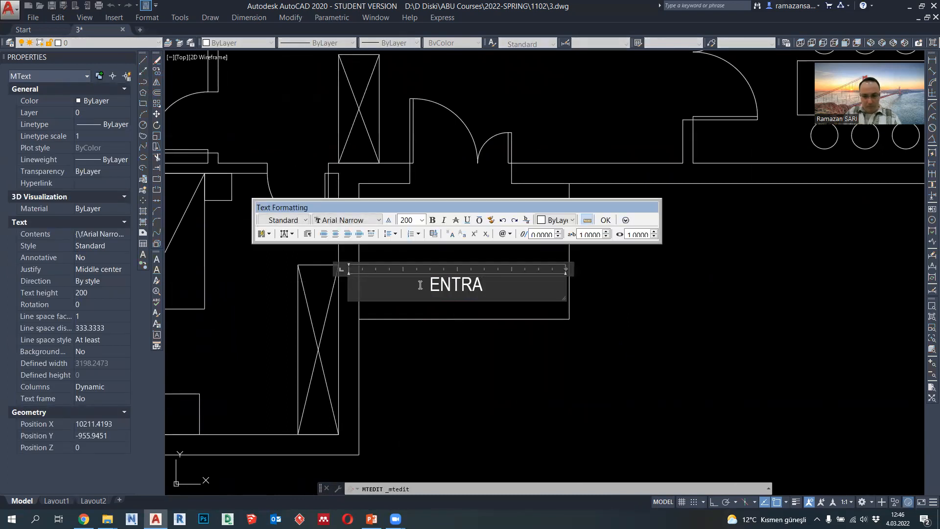
pyautogui.click(466, 348)
# - Draw a closed right-triangle polyline above the ENTRANCE label, going 400 down, 400 to the right and back to its start
pyautogui.click(142, 82)
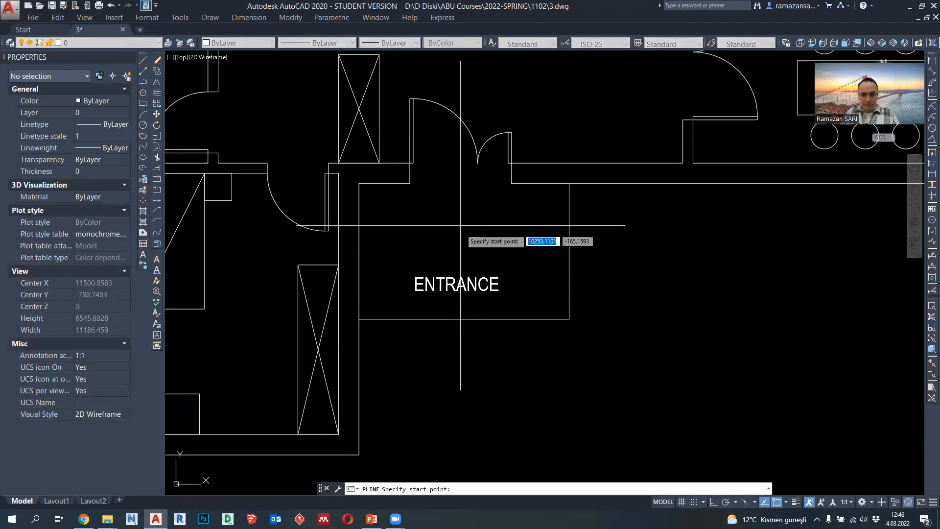
pyautogui.click(462, 215)
pyautogui.press('F8')
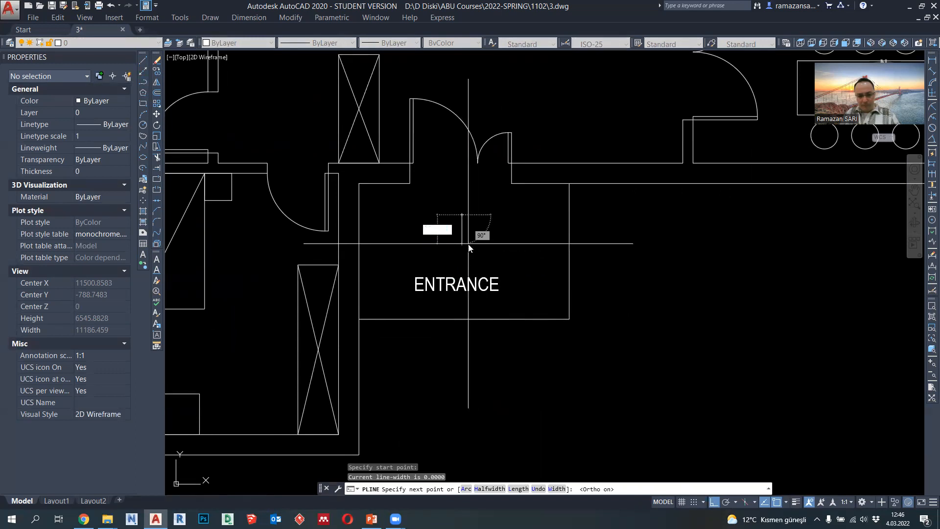
pyautogui.press('Return')
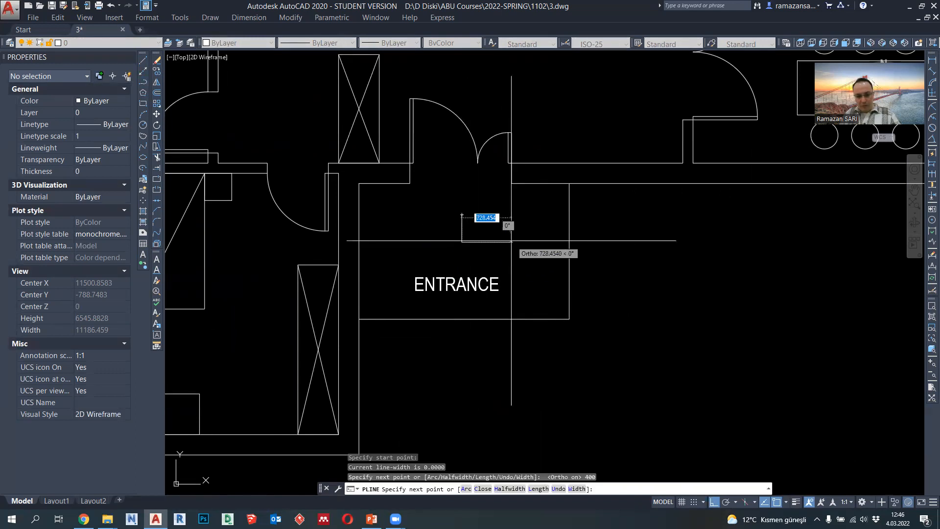
pyautogui.write('400')
pyautogui.press('Return')
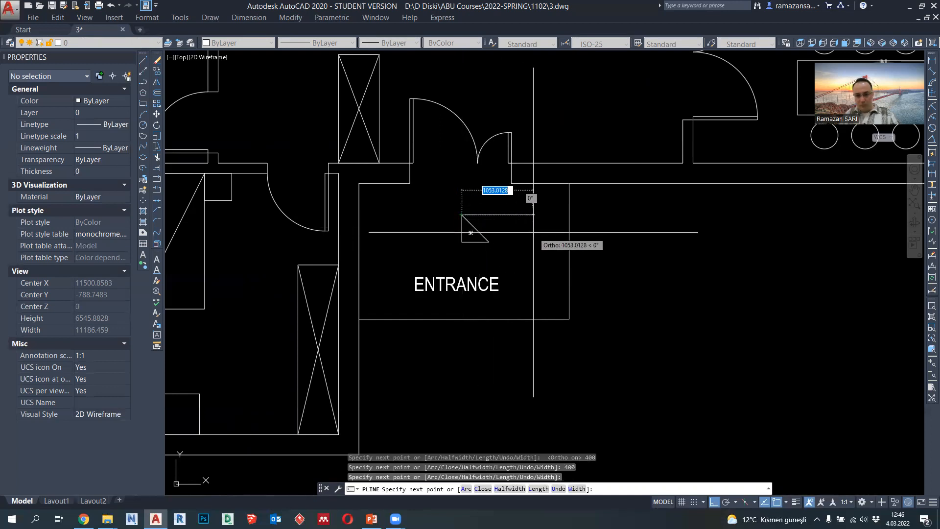
pyautogui.press('Return')
# - Stretch the triangle's top vertex 200 to the right to make it symmetrical
pyautogui.press('Return')
pyautogui.scroll(4, 468, 225)
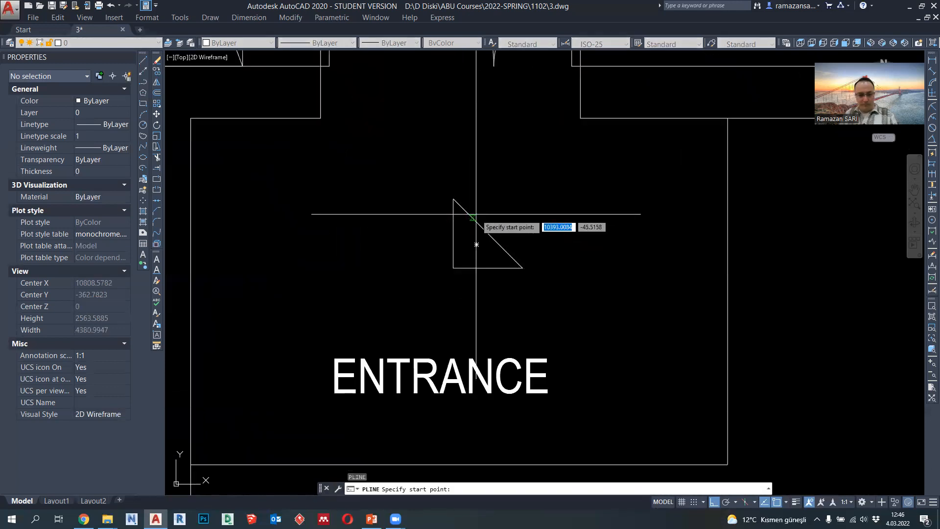
pyautogui.press('Escape')
pyautogui.press('Escape')
pyautogui.press('Return')
pyautogui.click(479, 214)
pyautogui.click(450, 196)
pyautogui.press('Return')
pyautogui.click(485, 198)
pyautogui.write('2')
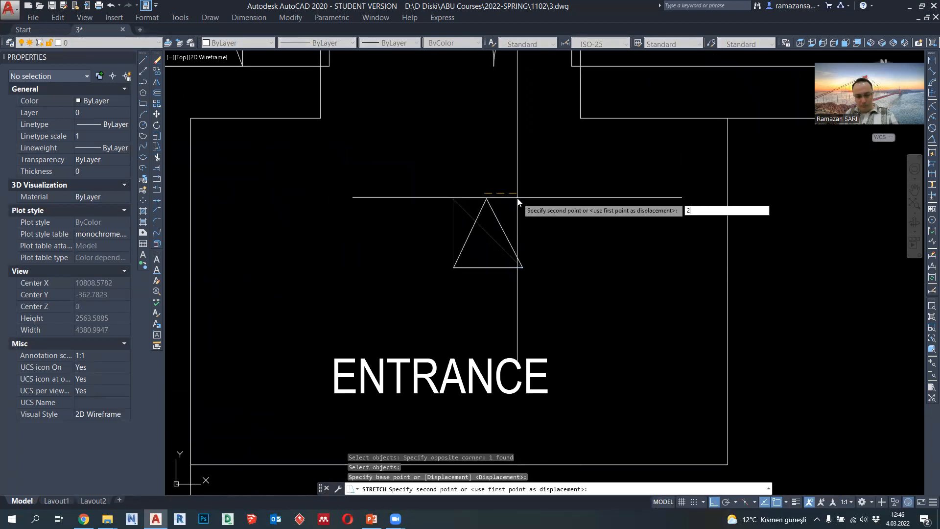
pyautogui.write('00')
pyautogui.press('Return')
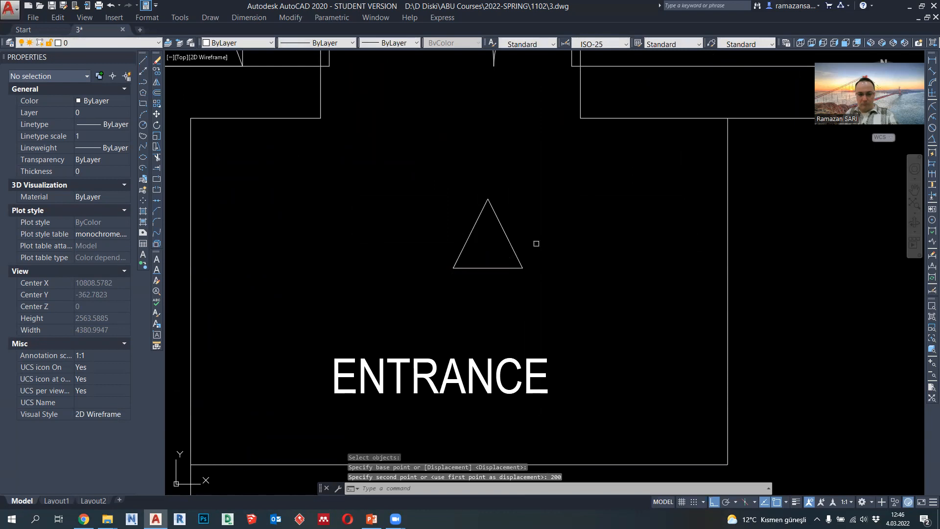
# - Stretch the triangle's top vertex 100 downward to flatten the arrow shape
pyautogui.press('Return')
pyautogui.click(519, 215)
pyautogui.click(479, 190)
pyautogui.press('Return')
pyautogui.click(517, 180)
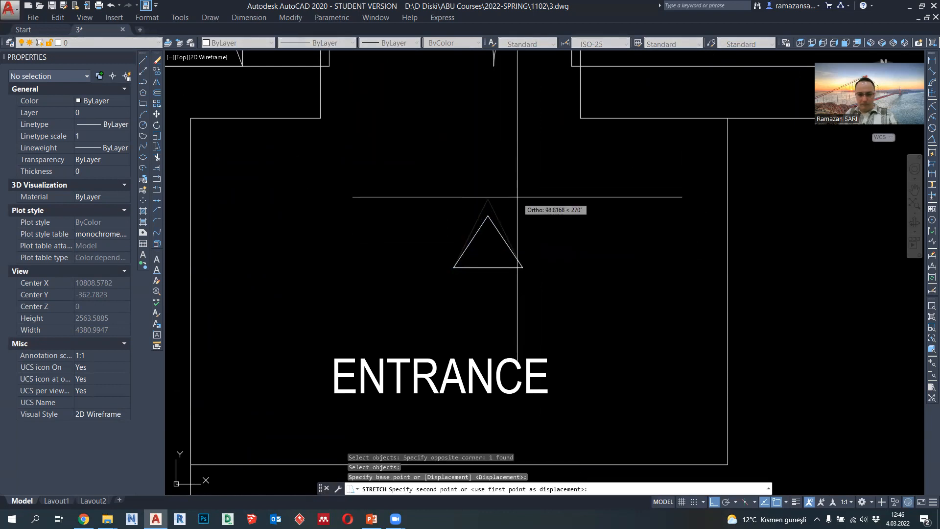
pyautogui.write('100')
pyautogui.press('Return')
pyautogui.scroll(-2, 518, 245)
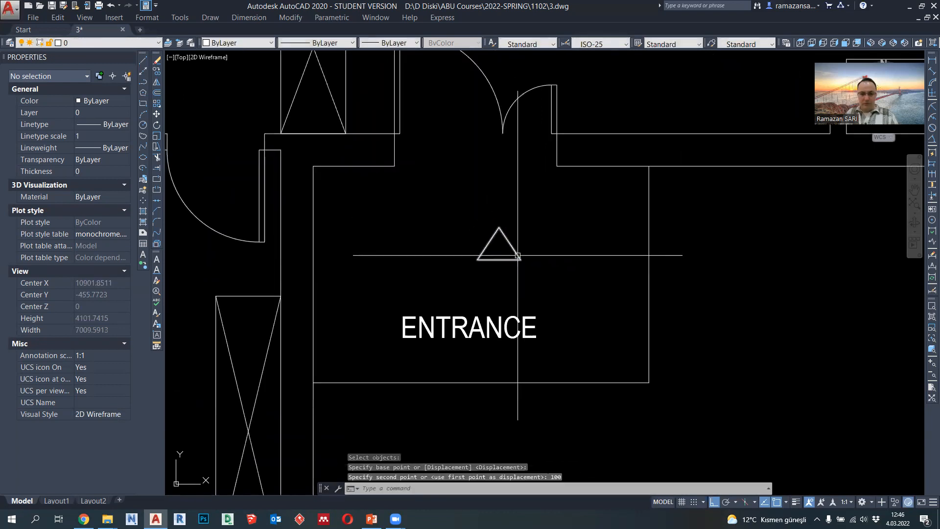
# - Move the triangle by its base midpoint horizontally to the left, roughly centring it on the entrance door opening
pyautogui.click(499, 259)
pyautogui.write('m')
pyautogui.press('Return')
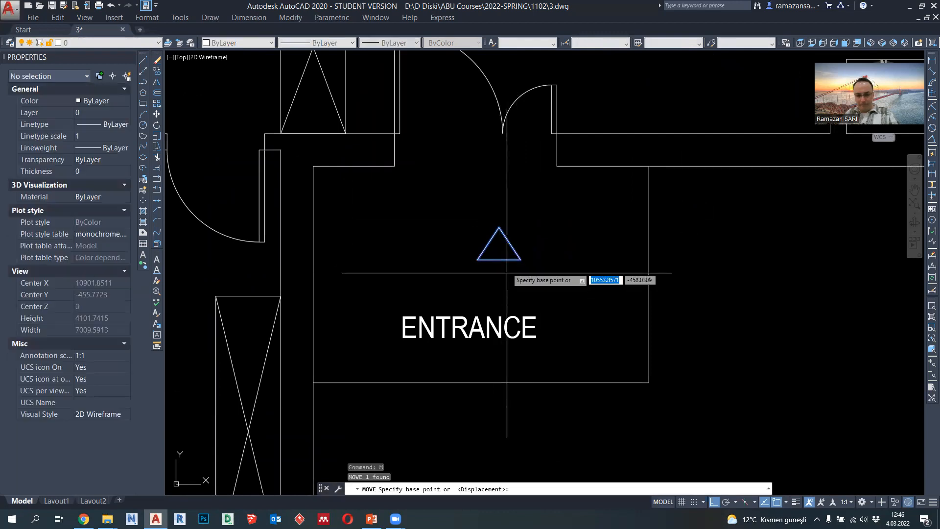
pyautogui.click(499, 260)
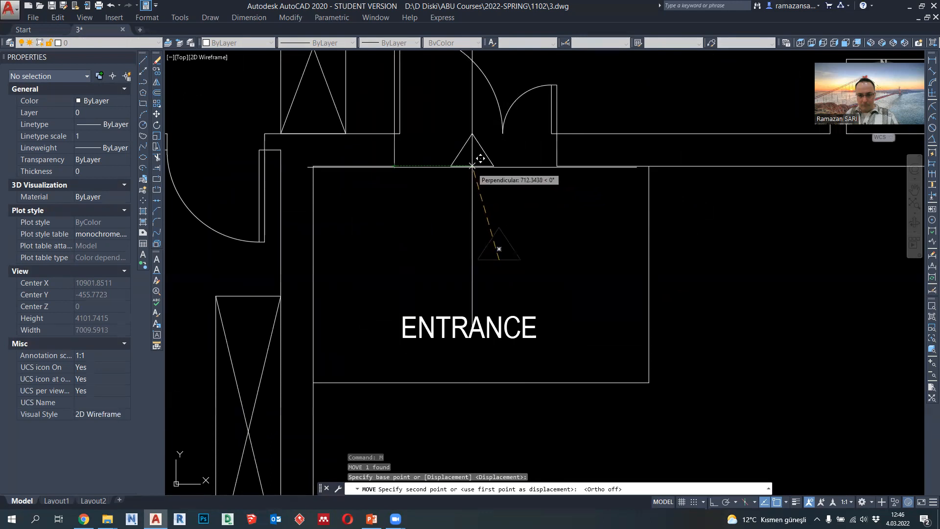
pyautogui.click(478, 260)
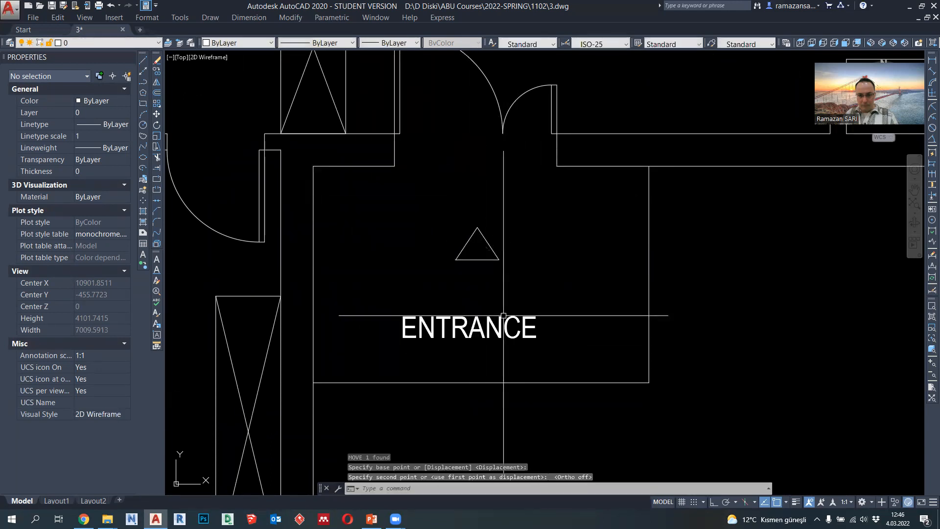
# - Move the ENTRANCE label up so it sits directly beneath the triangle
pyautogui.click(468, 324)
pyautogui.click(468, 327)
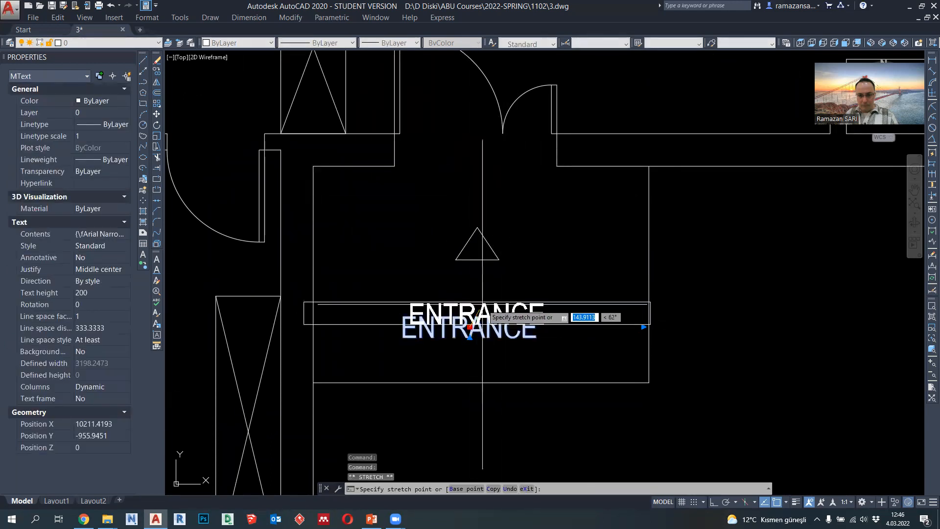
pyautogui.click(485, 284)
pyautogui.press('Escape')
pyautogui.scroll(-6, 555, 297)
pyautogui.scroll(4, 547, 292)
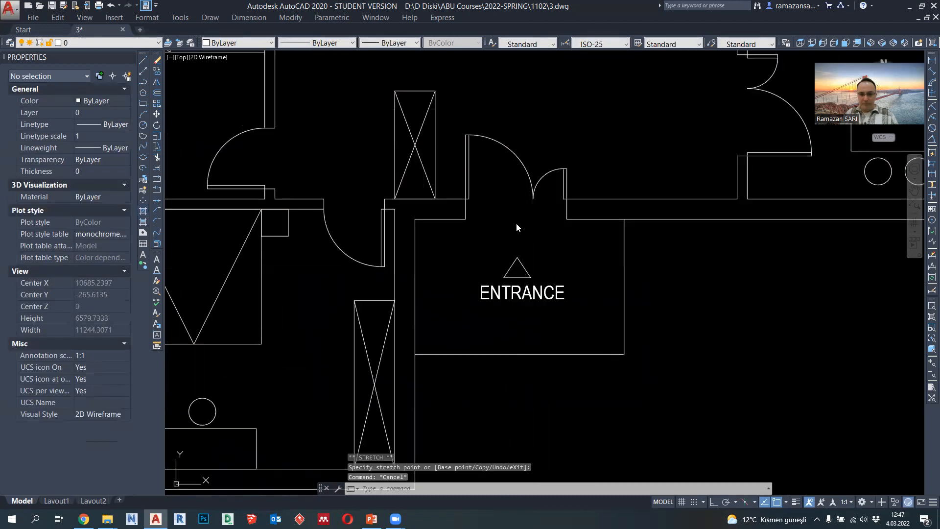
# - Hatch the entrance triangle with the SOLID pattern in index color 251
pyautogui.click(722, 147)
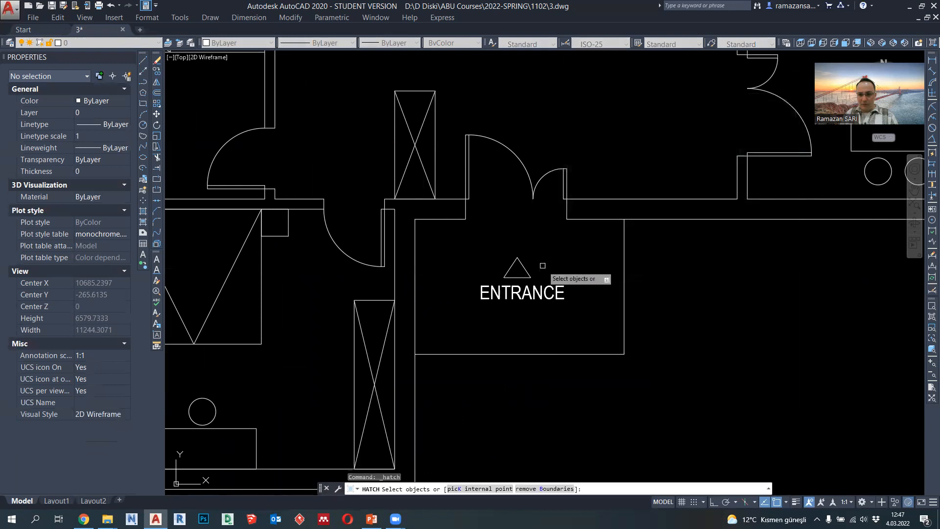
pyautogui.click(529, 273)
pyautogui.press('Return')
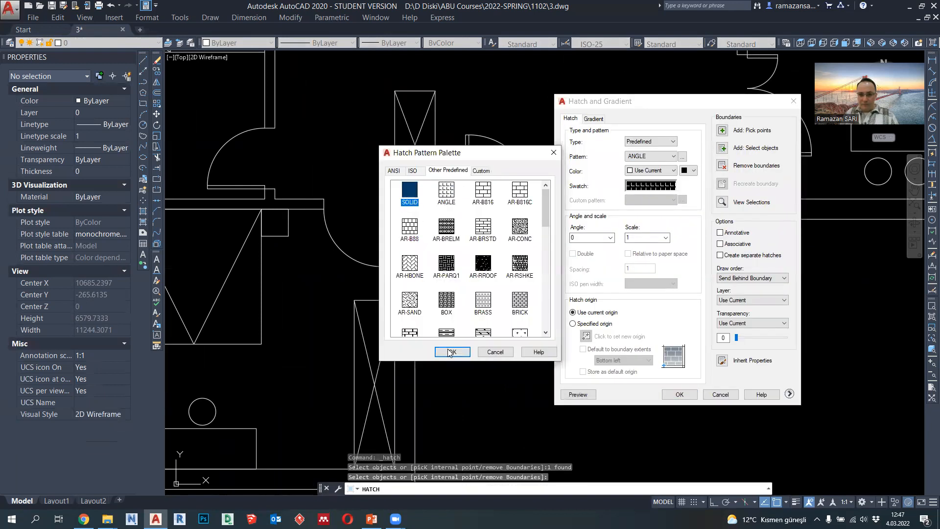
pyautogui.click(451, 352)
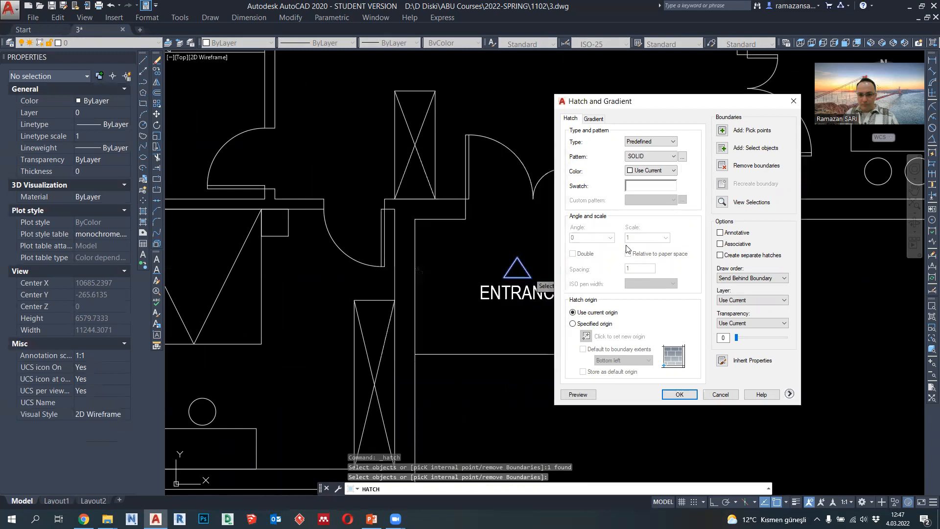
pyautogui.click(641, 170)
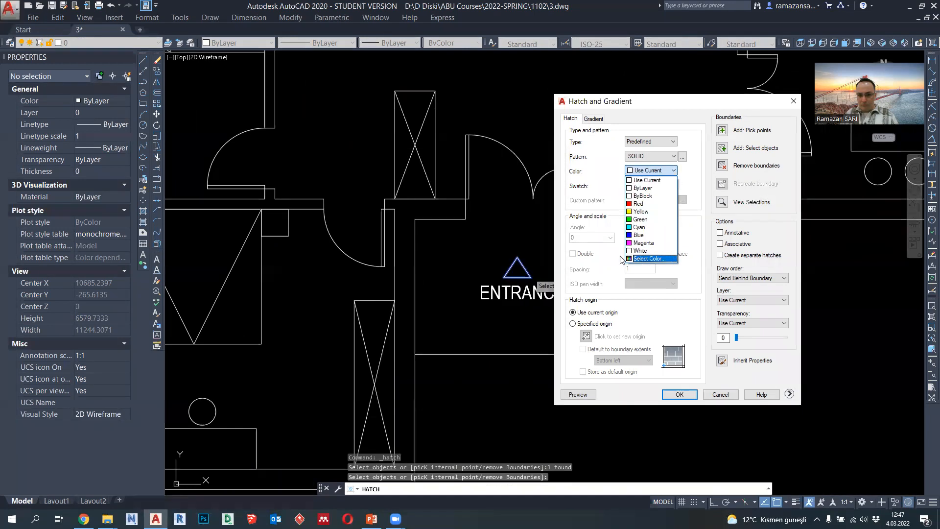
pyautogui.click(628, 258)
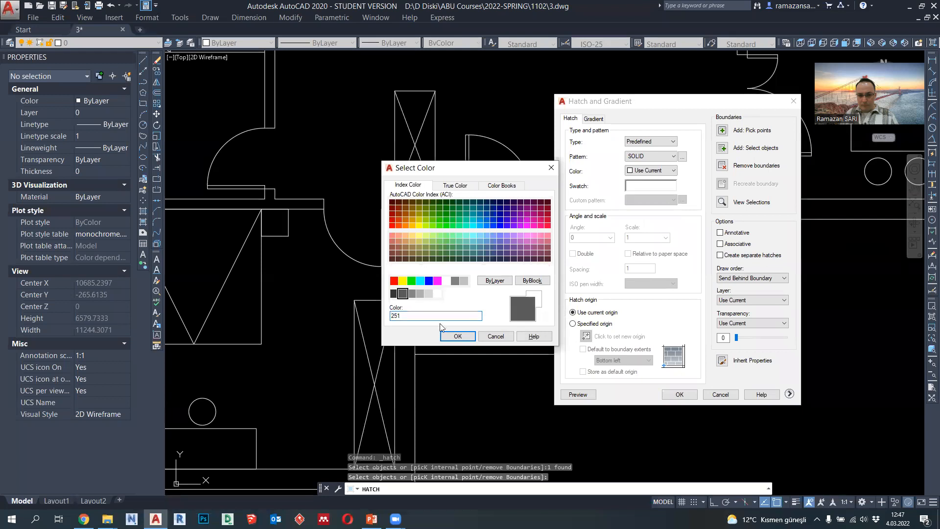
pyautogui.click(458, 336)
pyautogui.click(680, 394)
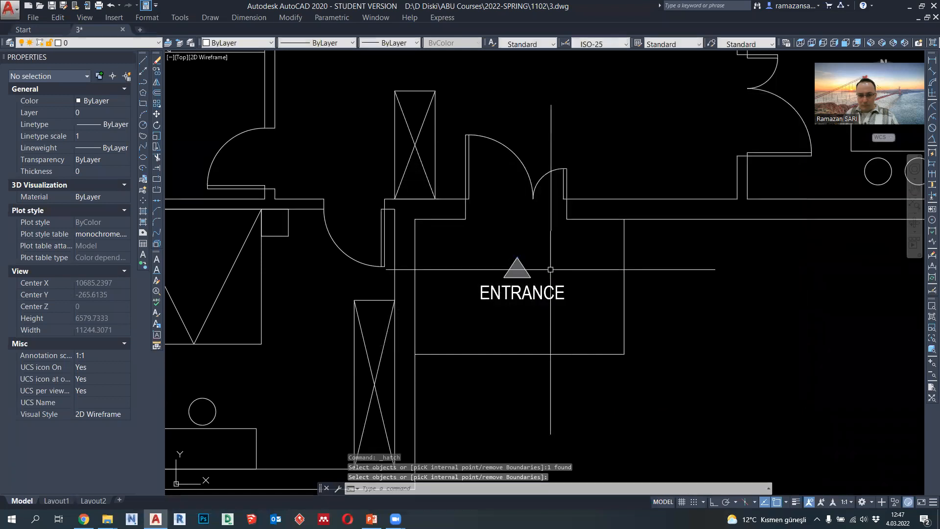
pyautogui.scroll(4, 537, 271)
pyautogui.click(406, 43)
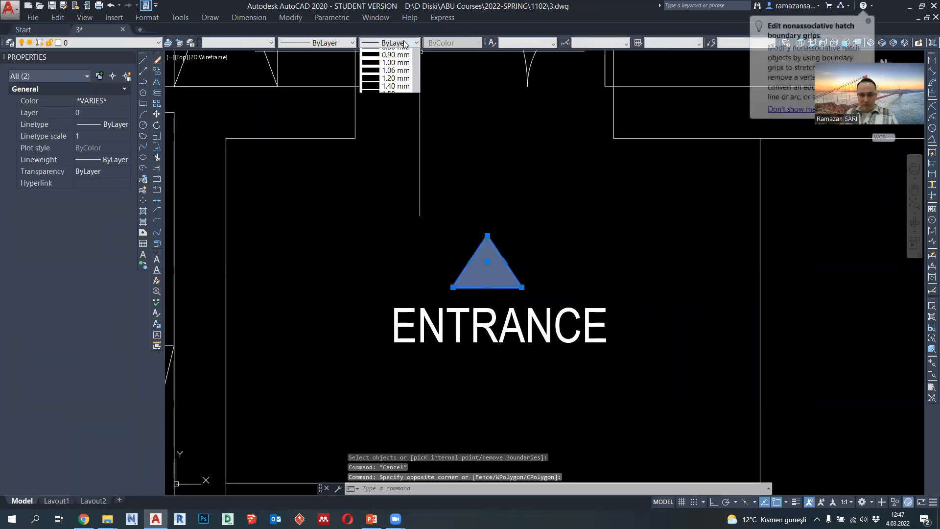
pyautogui.press('Escape')
pyautogui.press('Escape')
pyautogui.scroll(-6, 566, 304)
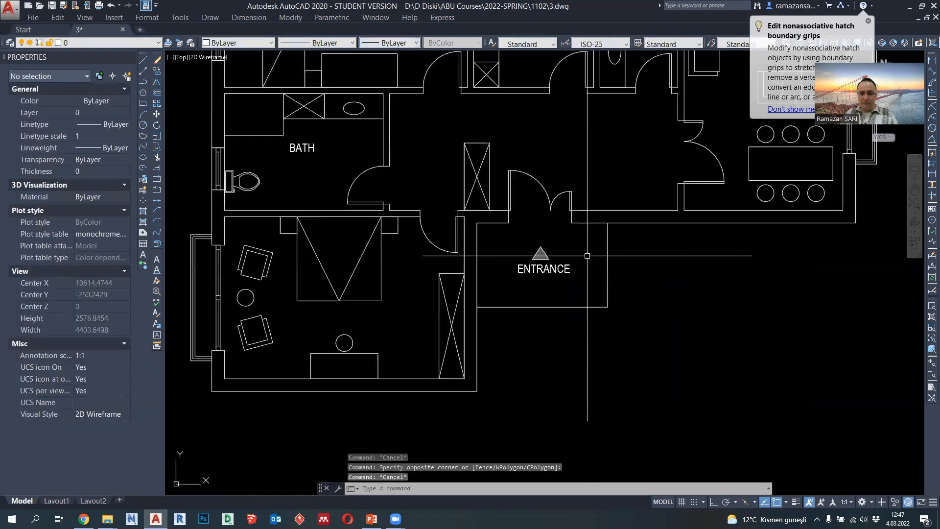
pyautogui.moveTo(566, 305)
pyautogui.mouseDown(button='middle')
pyautogui.moveTo(525, 269)
pyautogui.moveTo(509, 310)
pyautogui.mouseUp(button='middle')
pyautogui.scroll(3, 498, 294)
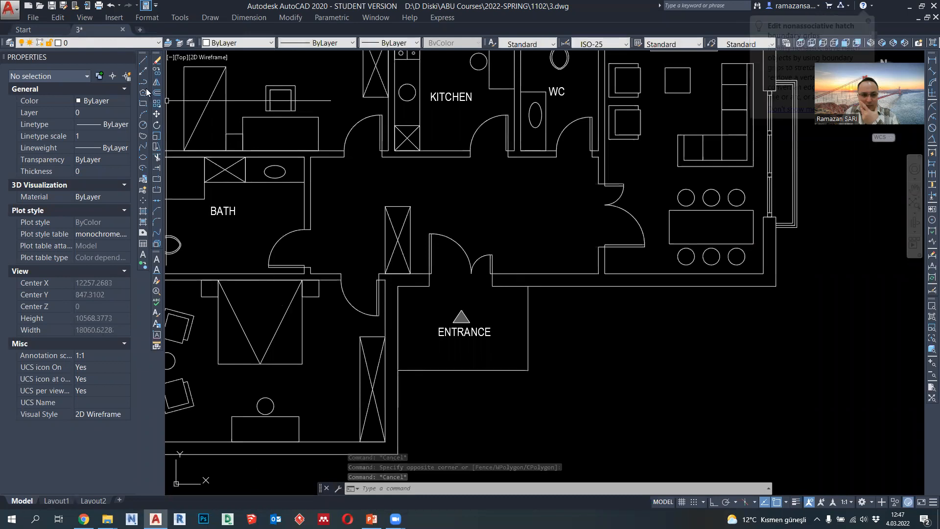
pyautogui.click(143, 82)
pyautogui.moveTo(392, 215); pyautogui.dragTo(357, 162, button='middle')
pyautogui.moveTo(264, 177); pyautogui.dragTo(396, 299, button='middle')
pyautogui.press('Escape')
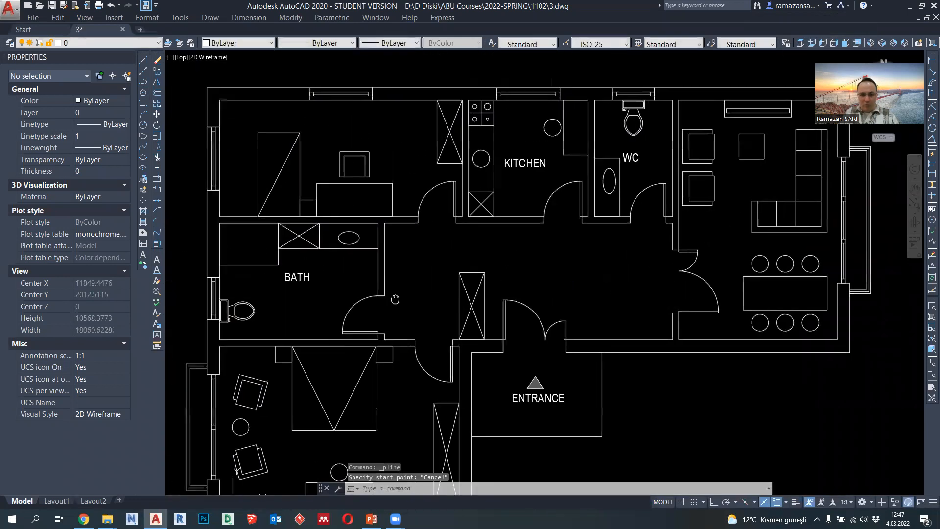
# - Trace the inner wall outline of the furnished room beside the WC with a polyline through its four corners and check its area
pyautogui.scroll(3, 532, 160)
pyautogui.scroll(-3, 532, 160)
pyautogui.moveTo(626, 207); pyautogui.dragTo(461, 231, button='middle')
pyautogui.scroll(4, 515, 150)
pyautogui.scroll(-4, 535, 202)
pyautogui.scroll(3, 505, 212)
pyautogui.press('Escape')
pyautogui.scroll(-6, 420, 181)
pyautogui.scroll(3, 462, 230)
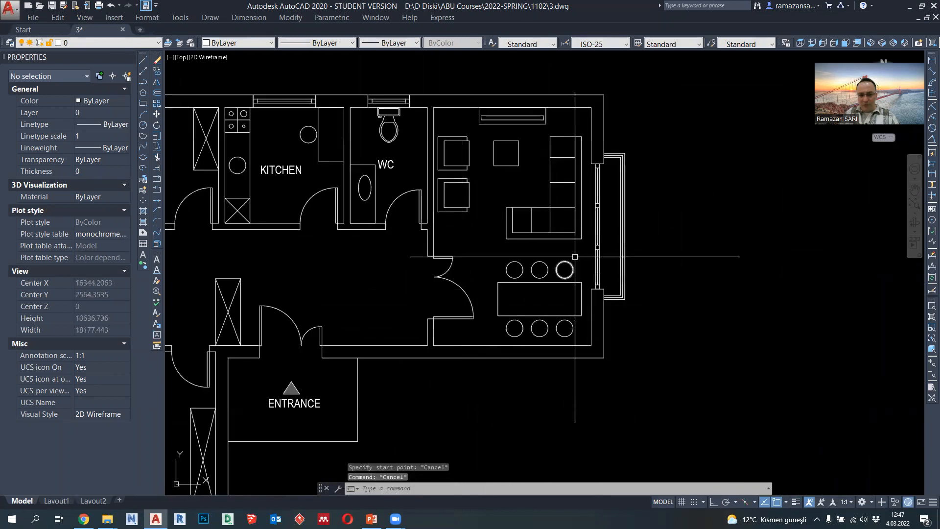
pyautogui.press('Escape')
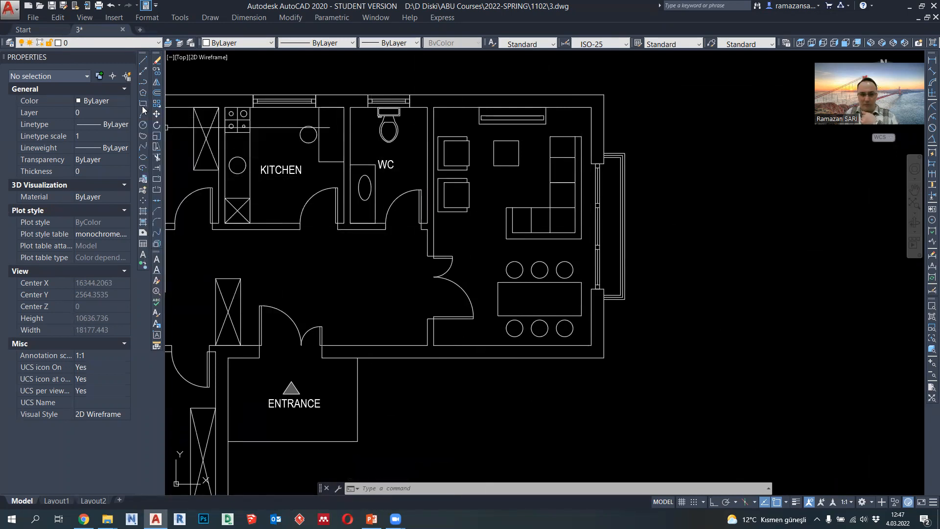
pyautogui.click(143, 84)
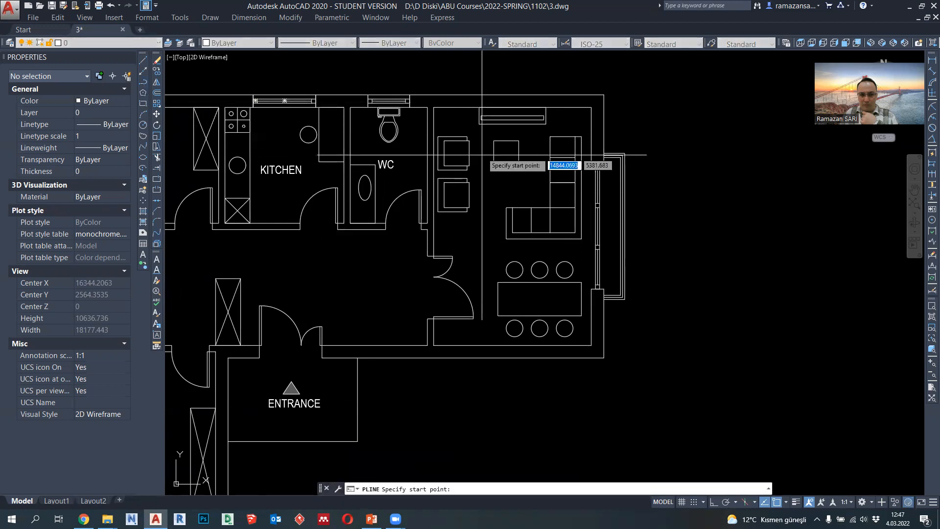
pyautogui.click(434, 106)
pyautogui.click(434, 345)
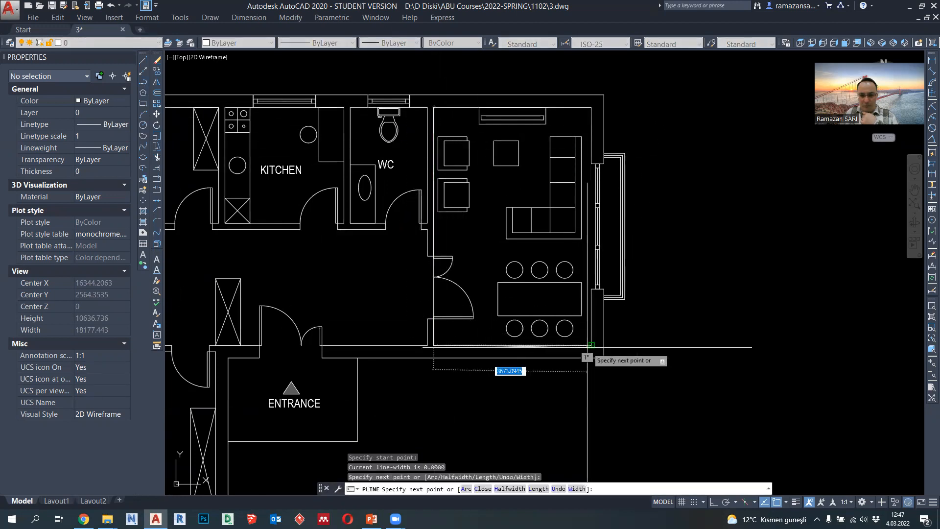
pyautogui.click(592, 346)
pyautogui.click(592, 107)
pyautogui.press('Escape')
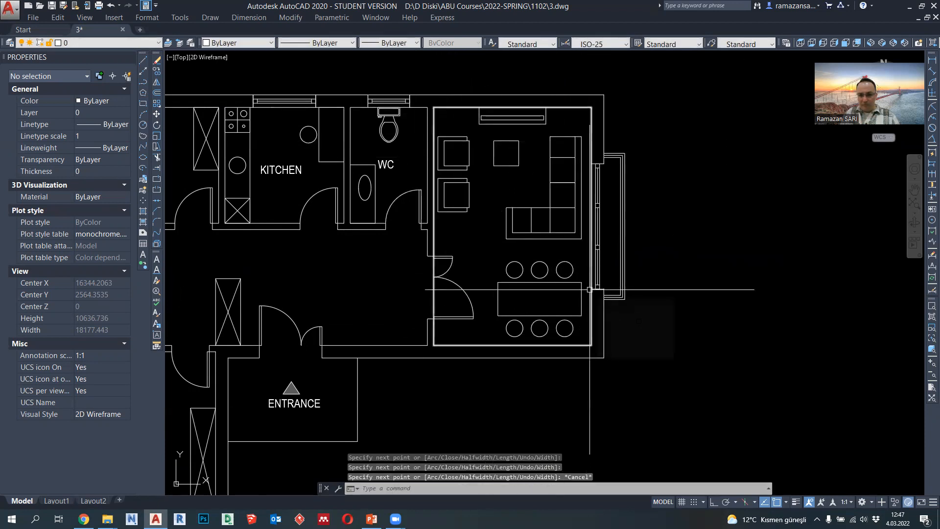
pyautogui.click(589, 132)
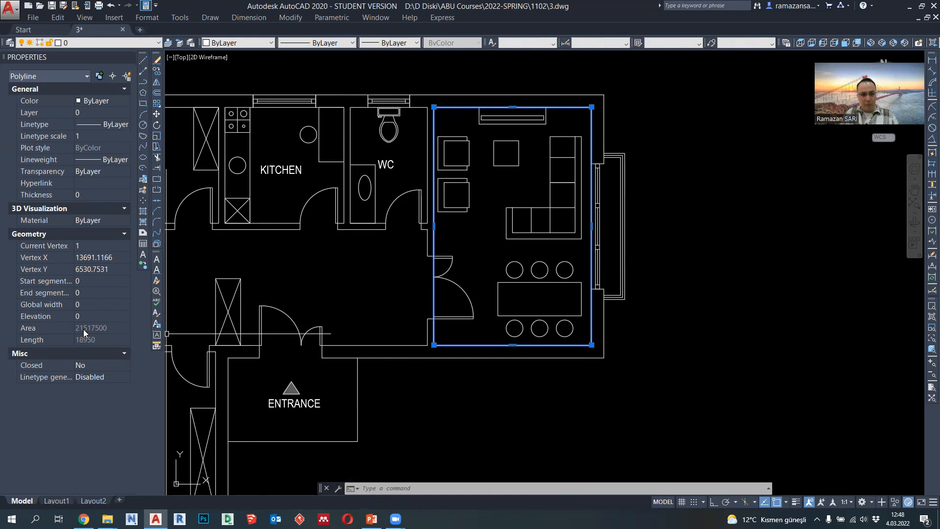
pyautogui.press('Escape')
# - Copy the WC label into the open floor area between the armchairs and the dining table of the large furnished room
pyautogui.click(386, 165)
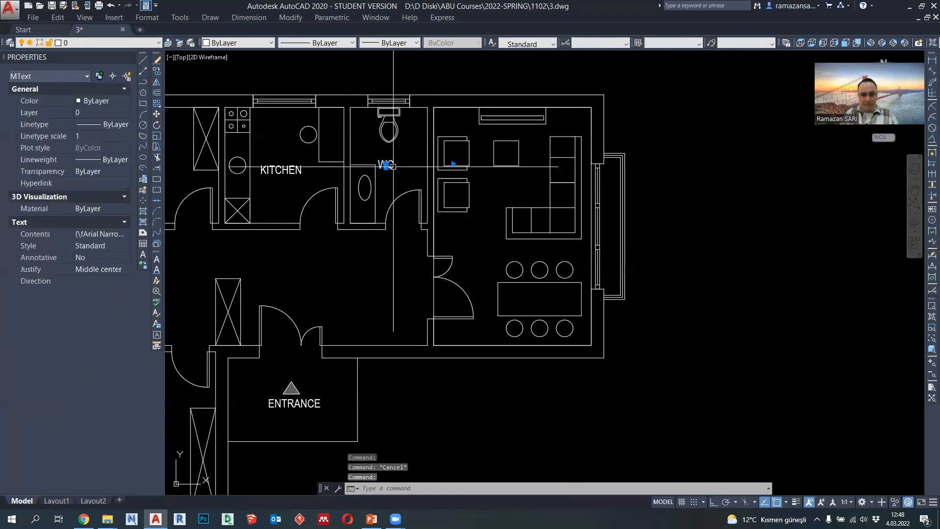
pyautogui.click(156, 71)
pyautogui.click(389, 164)
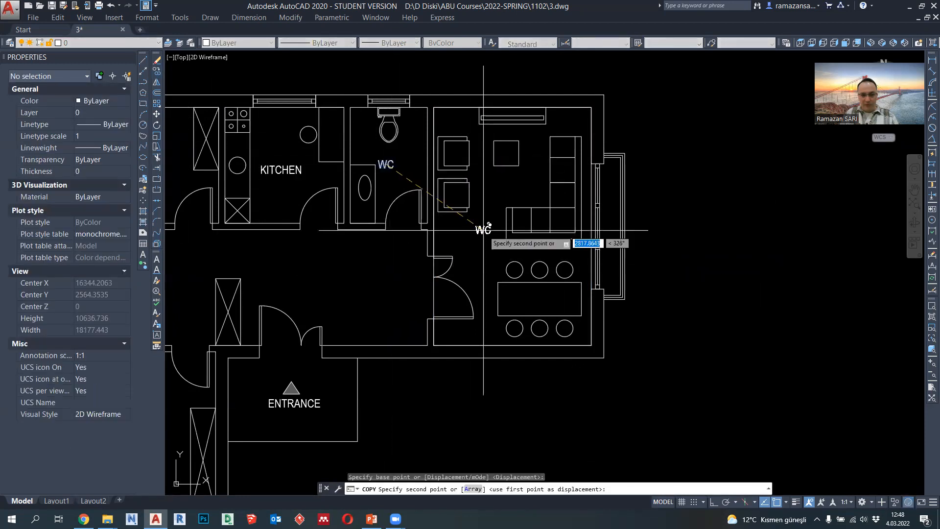
pyautogui.scroll(4, 478, 227)
pyautogui.press('Escape')
# - Replace the copied label's text with LIVING ROOM and add a second line reading 21,51 m2
pyautogui.click(483, 248)
pyautogui.doubleClick(483, 247)
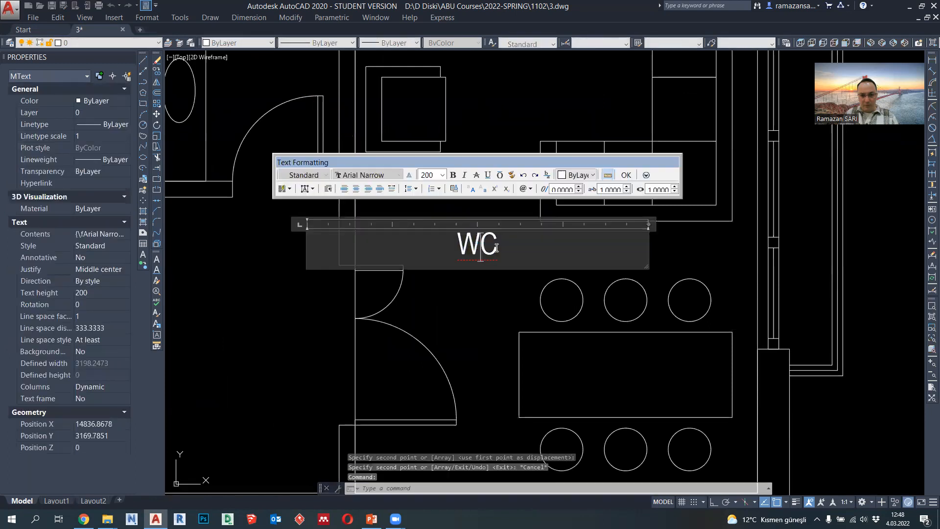
pyautogui.write('LIVING ROOM')
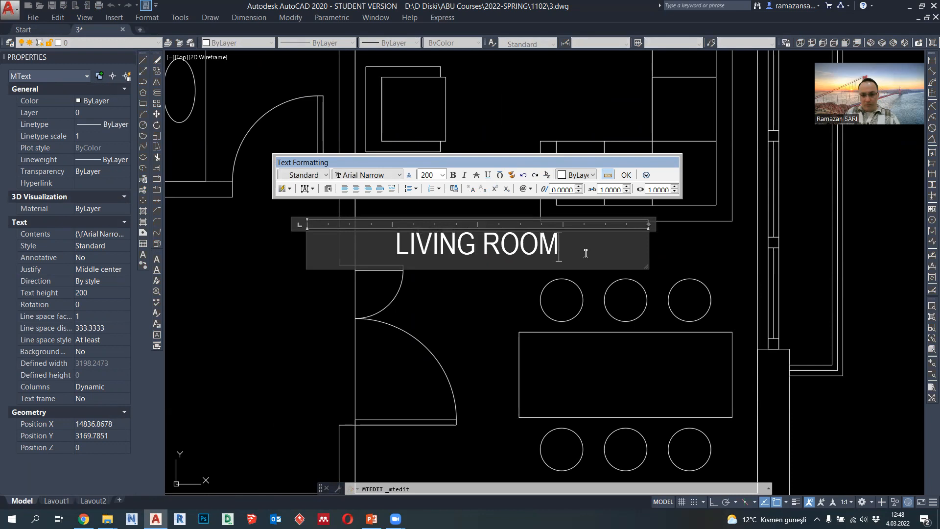
pyautogui.press('Return')
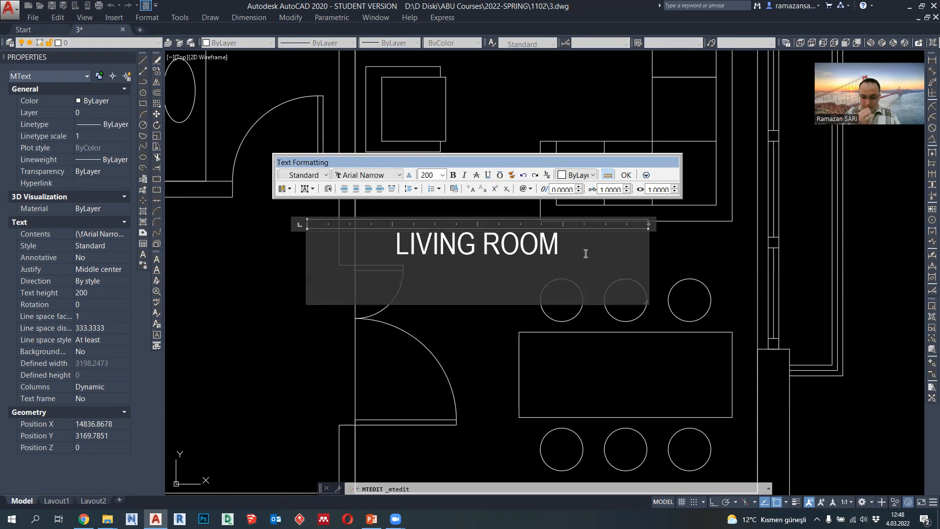
pyautogui.write('21')
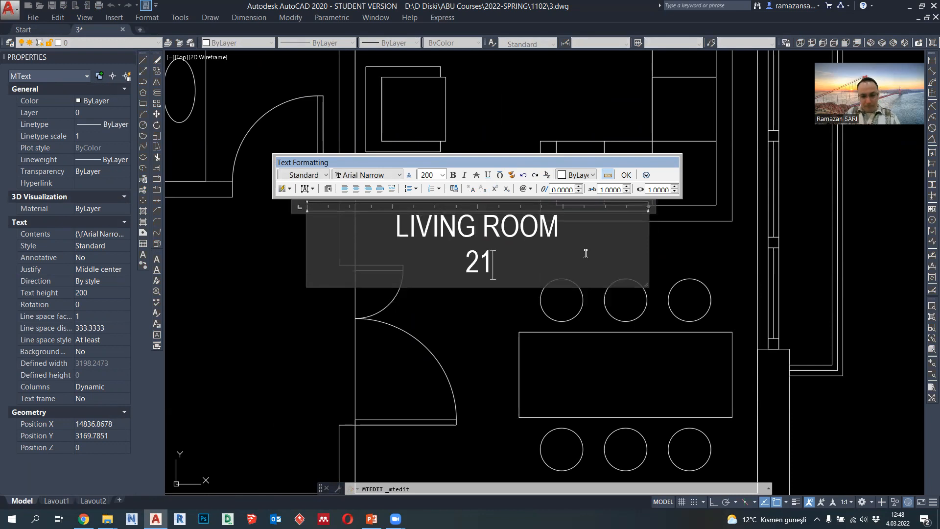
pyautogui.write(',51 M2')
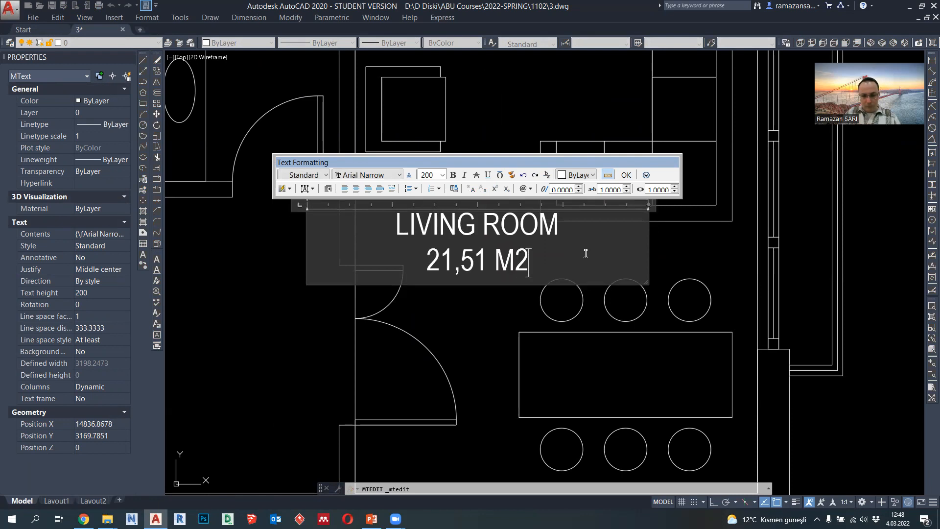
pyautogui.press('BackSpace')
pyautogui.press('BackSpace')
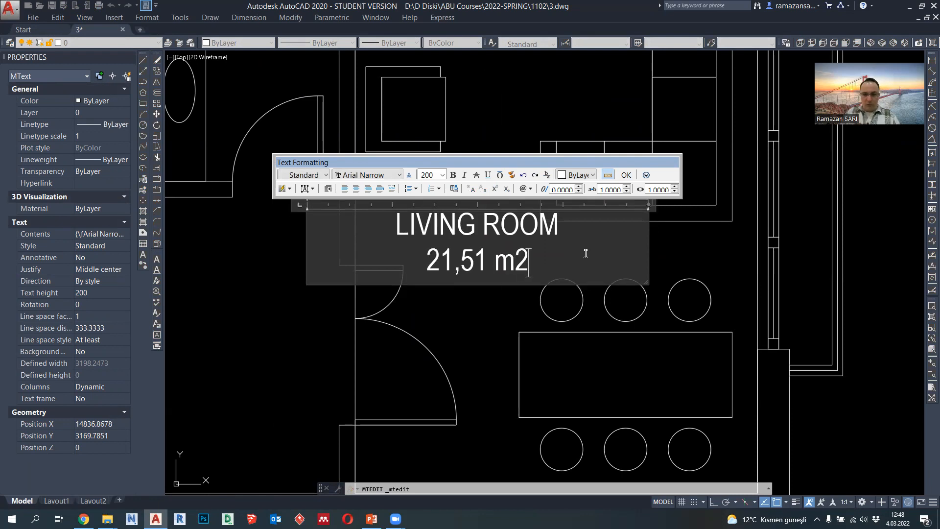
pyautogui.click(494, 296)
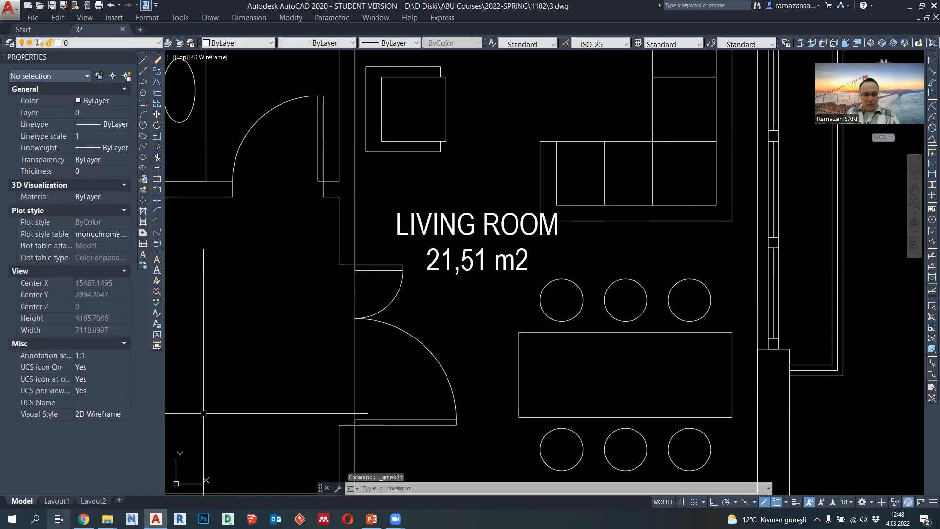
# - Open the Character Map (Karakter Eşlem), copy the superscript two character (²) from Arial Narrow, and close it
pyautogui.click(35, 519)
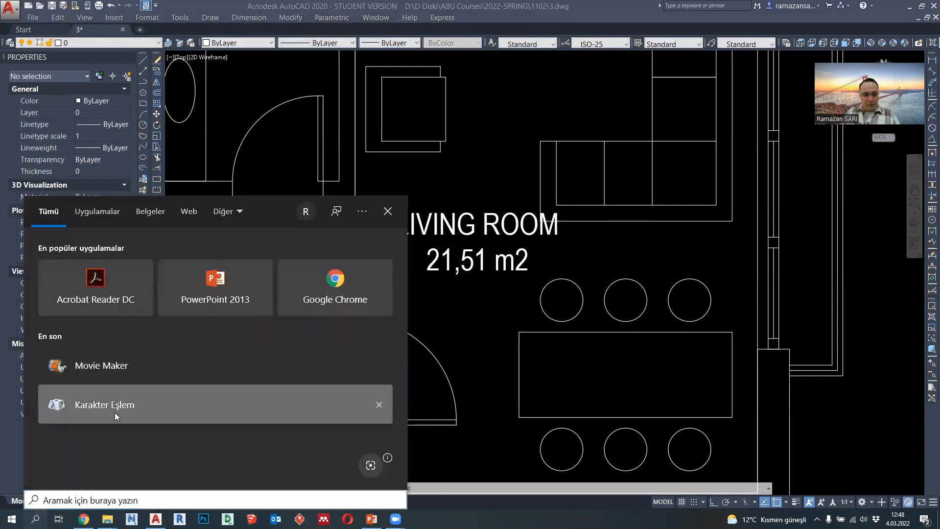
pyautogui.click(114, 413)
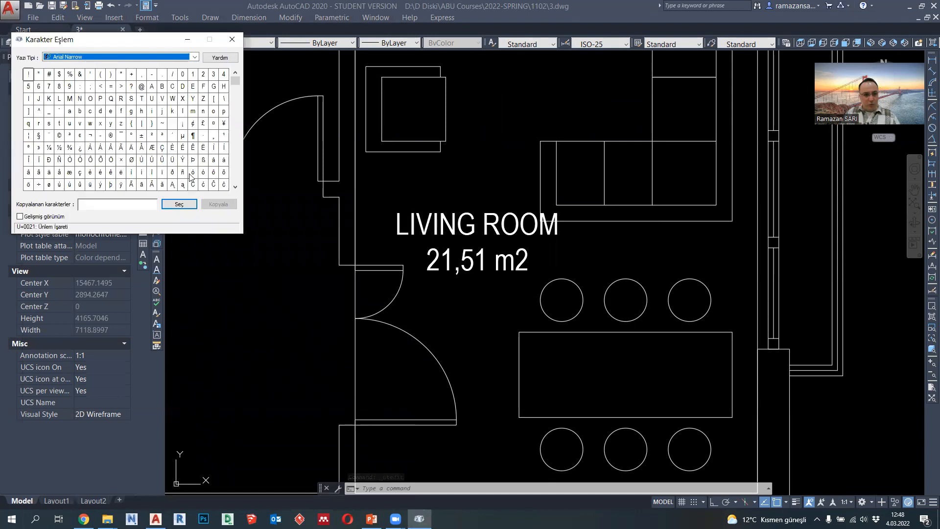
pyautogui.click(152, 135)
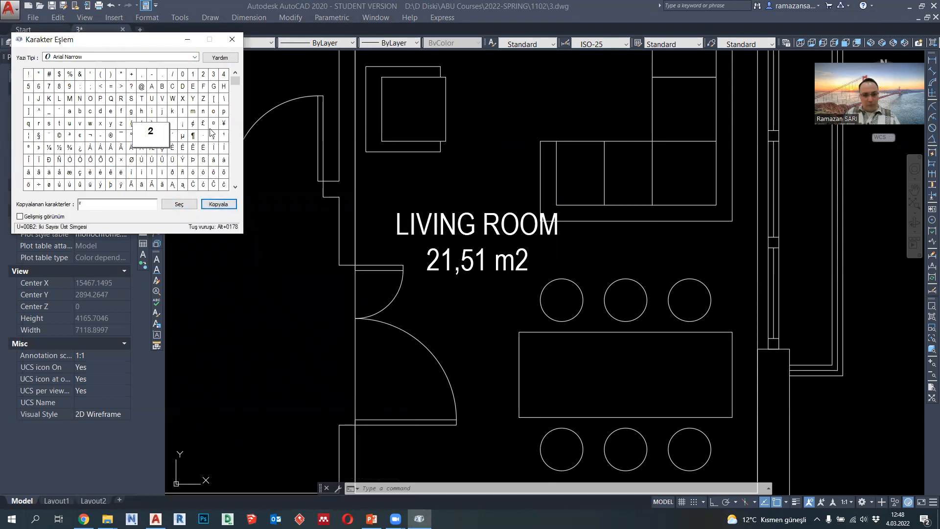
pyautogui.click(233, 39)
# - Replace the 2 in the living room label's m2 with the copied superscript so it reads m²
pyautogui.doubleClick(522, 262)
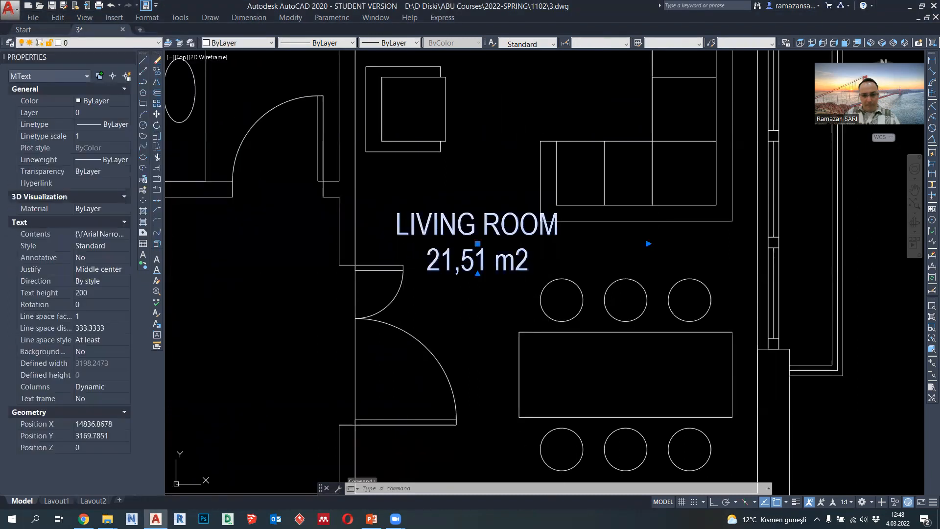
pyautogui.moveTo(523, 262); pyautogui.dragTo(517, 262)
pyautogui.write('²')
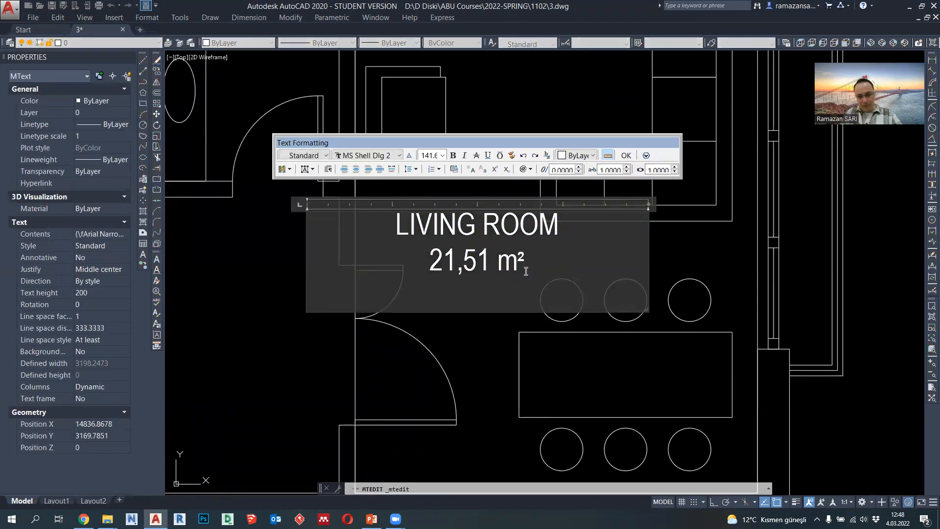
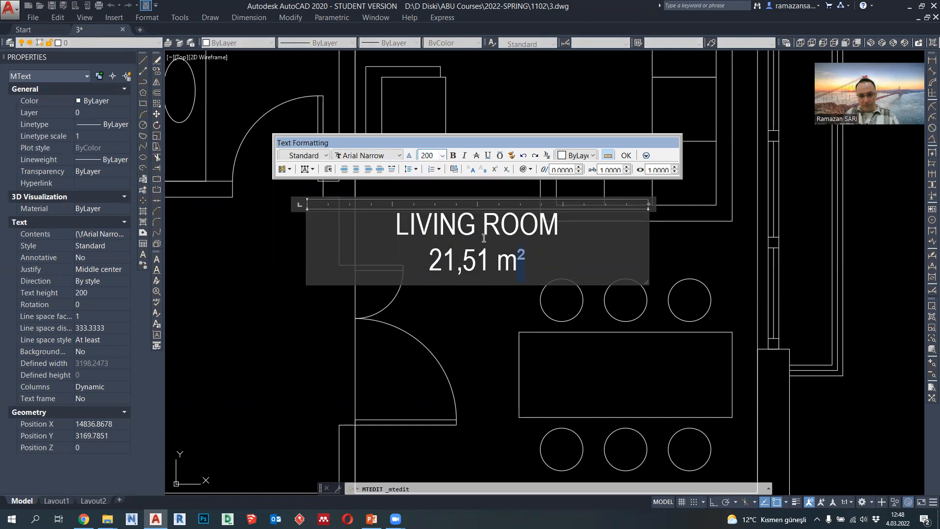
# - Finish editing the two-line living room label and close the text editor
pyautogui.click(502, 324)
pyautogui.scroll(-6, 489, 281)
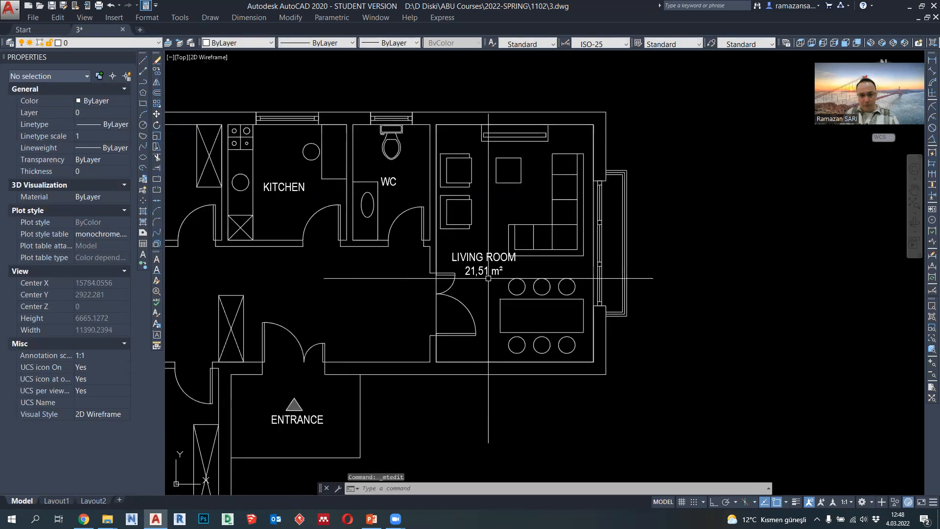
# - Switch to the Week-4 PowerPoint presentation and examine the "STEP 7: Create Room Schedule (List)" slide
pyautogui.click(373, 517)
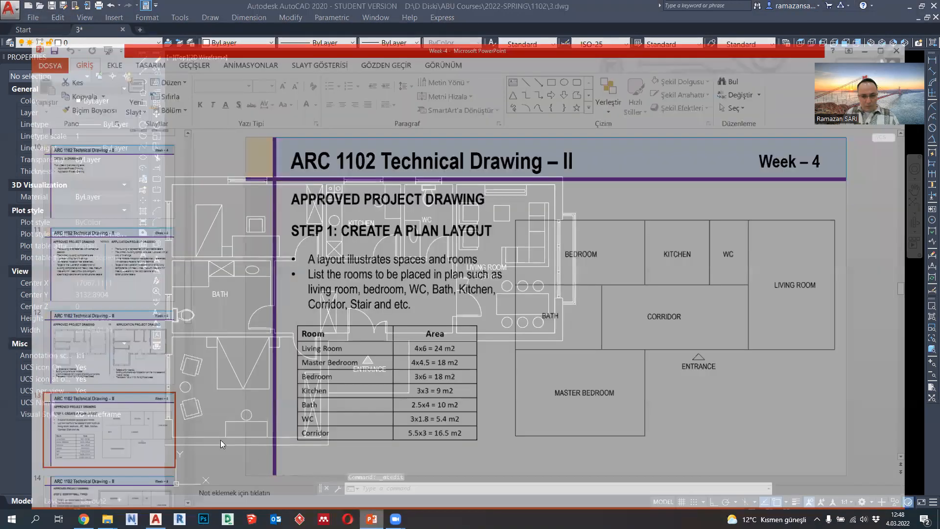
pyautogui.scroll(-10, 79, 427)
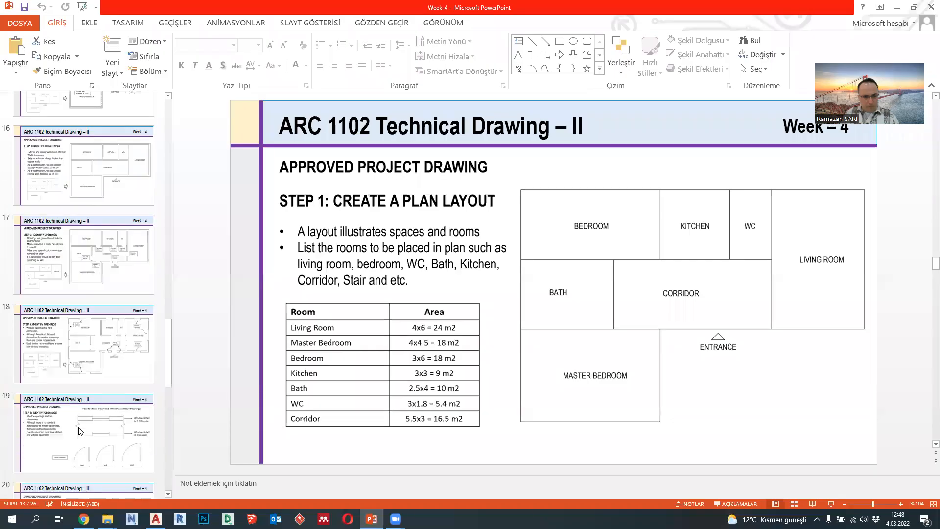
pyautogui.click(81, 338)
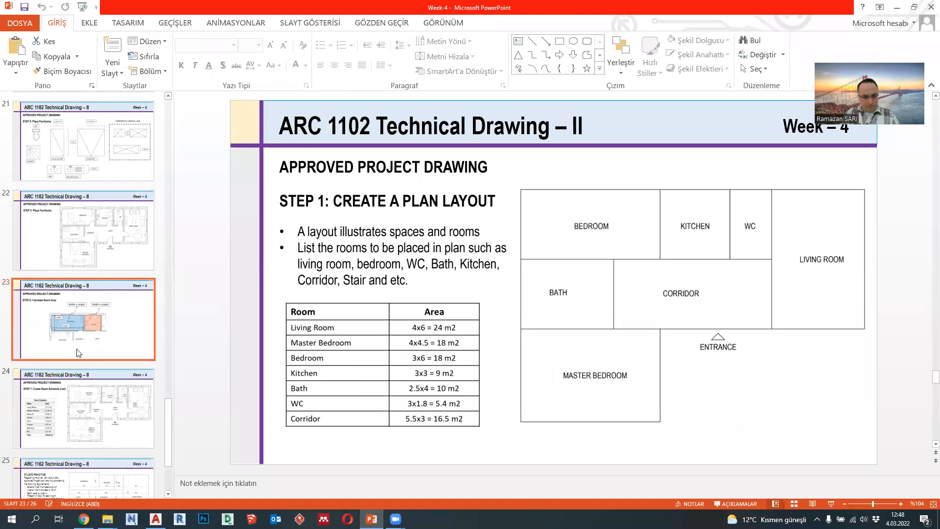
pyautogui.scroll(-1, 91, 372)
pyautogui.click(98, 375)
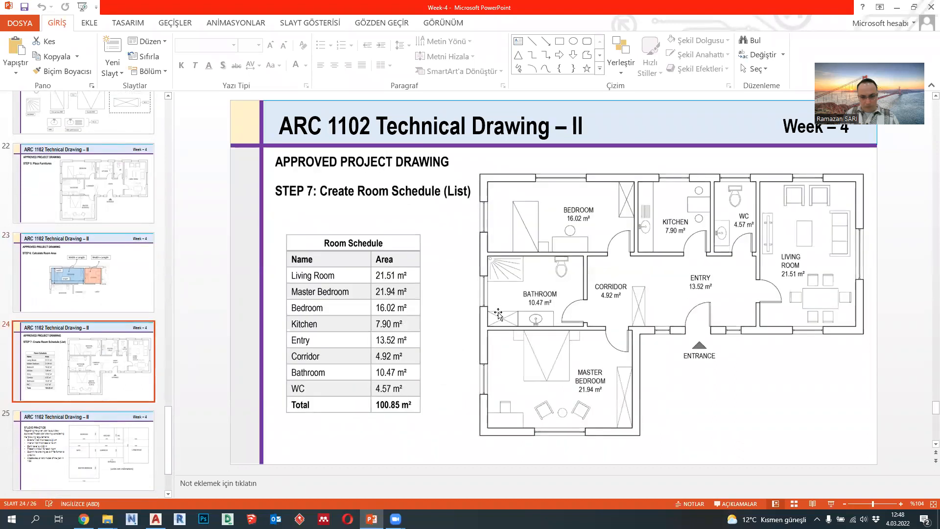
# - Switch back to AutoCAD and move the living room label up into the free space between the armchairs and the corner sofa
pyautogui.hotkey('alt', 'Tab')
pyautogui.scroll(4, 484, 272)
pyautogui.click(499, 282)
pyautogui.click(482, 297)
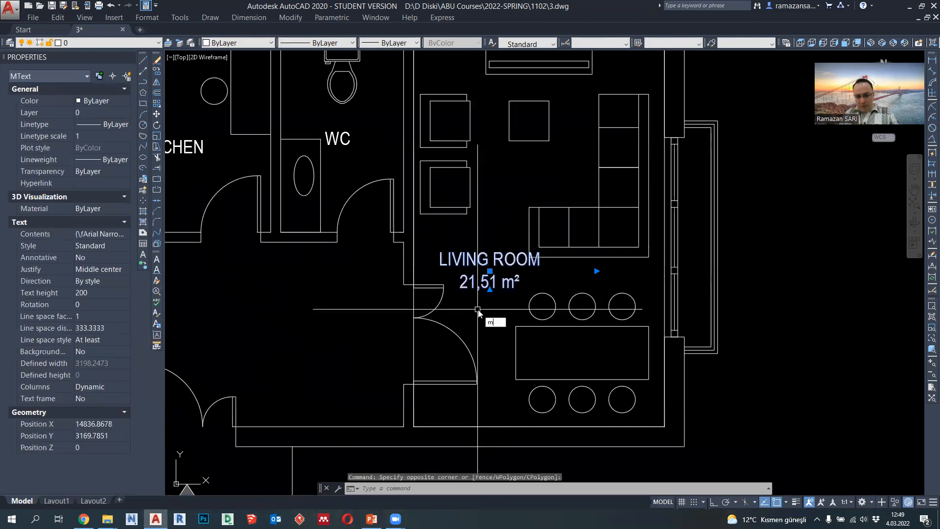
pyautogui.write('M')
pyautogui.press('Return')
pyautogui.click(785, 294)
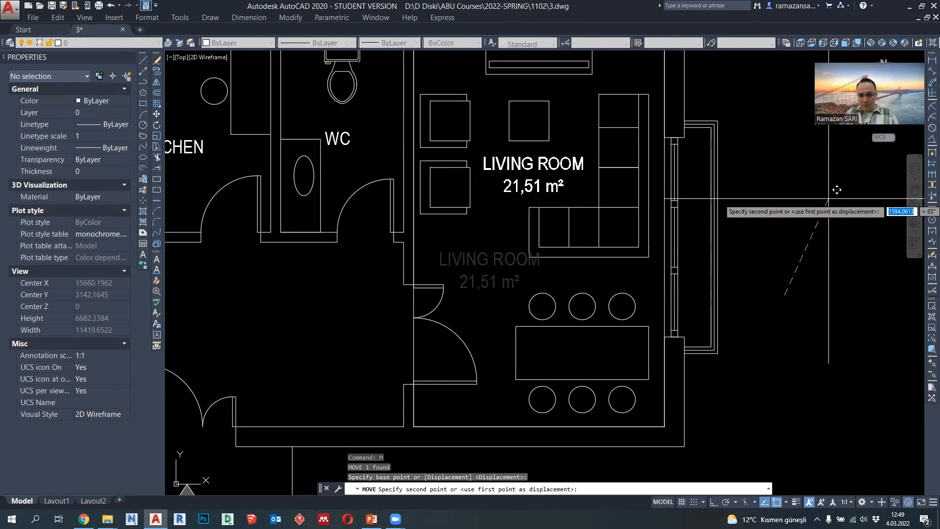
pyautogui.press('Escape')
pyautogui.scroll(-2, 836, 189)
pyautogui.scroll(2, 645, 201)
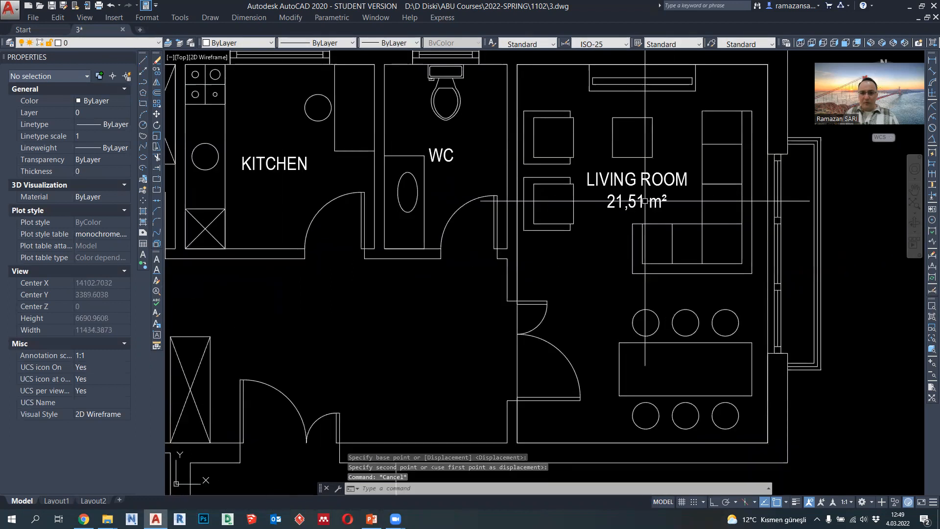
# - Erase the boundary polyline traced around the living room's inner walls
pyautogui.moveTo(612, 232); pyautogui.dragTo(633, 240, button='middle')
pyautogui.moveTo(473, 174); pyautogui.dragTo(508, 212, button='middle')
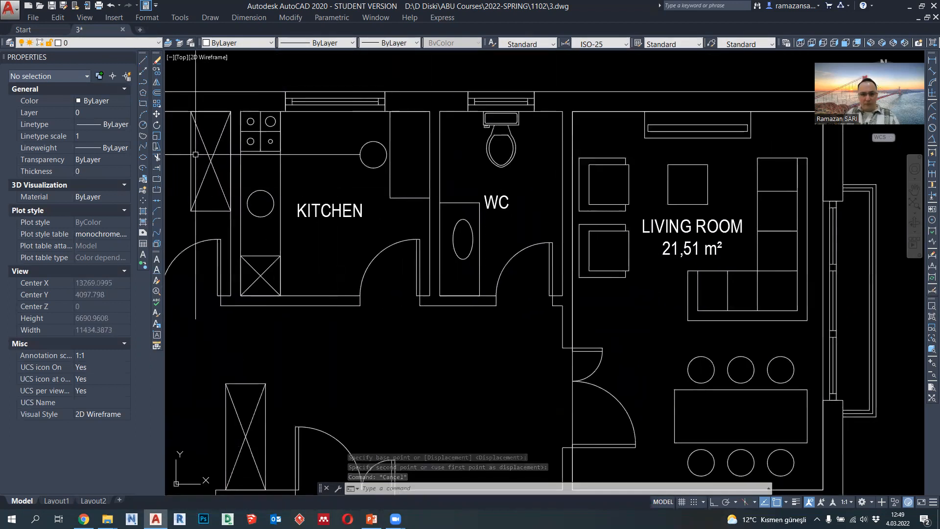
pyautogui.click(571, 351)
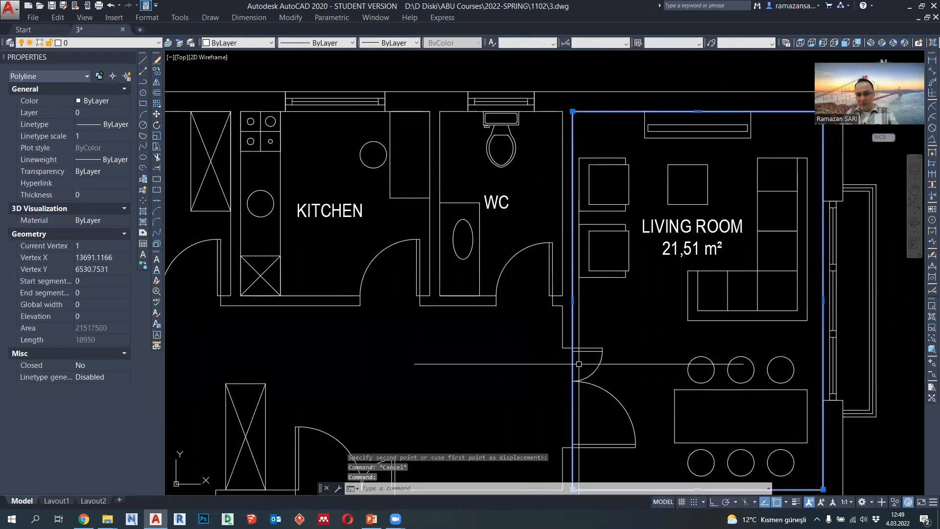
pyautogui.press('Delete')
# - Draw a rectangle between opposite inner corners of the WC and select it to read its area
pyautogui.moveTo(568, 335); pyautogui.dragTo(511, 277, button='middle')
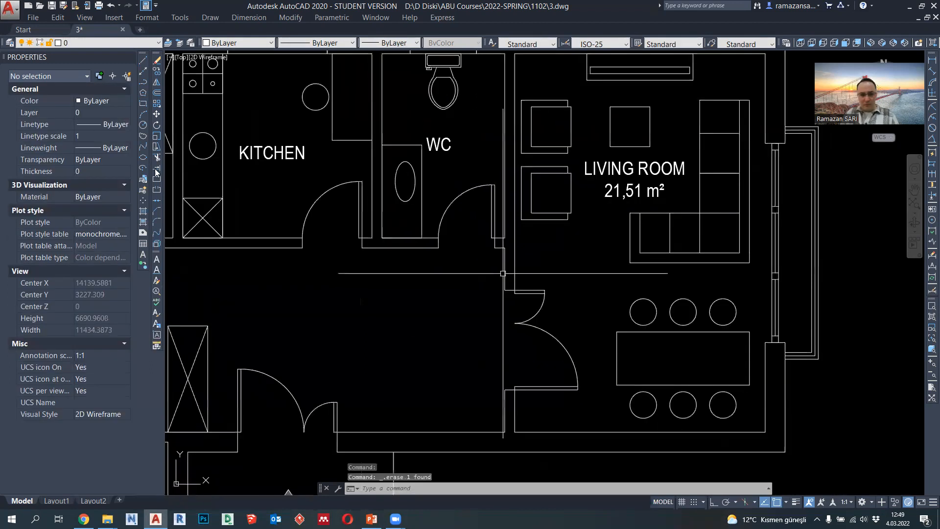
pyautogui.click(143, 103)
pyautogui.moveTo(366, 111); pyautogui.dragTo(366, 152, button='middle')
pyautogui.click(381, 94)
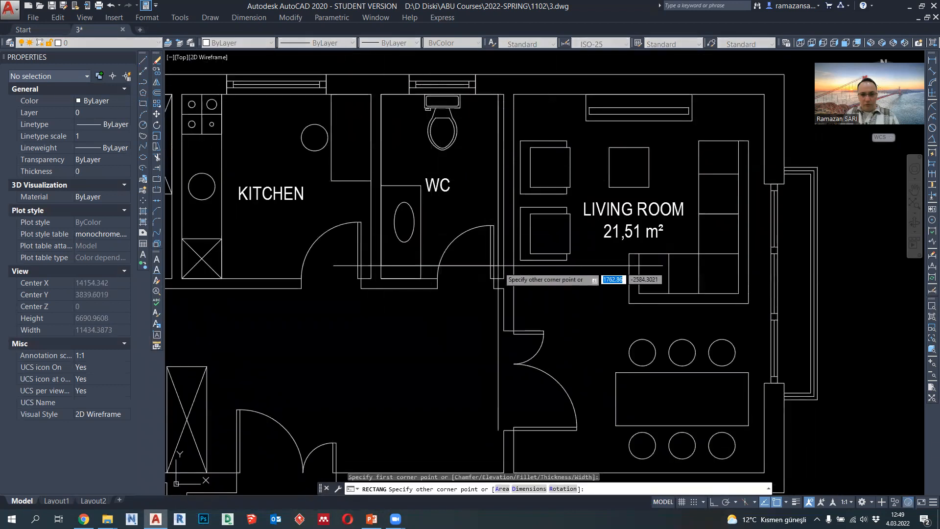
pyautogui.click(504, 279)
pyautogui.click(503, 255)
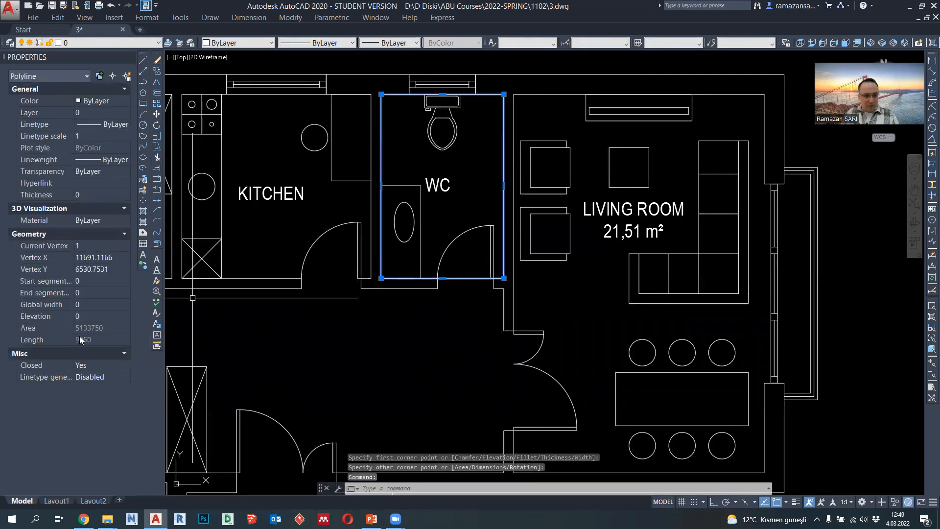
pyautogui.press('Escape')
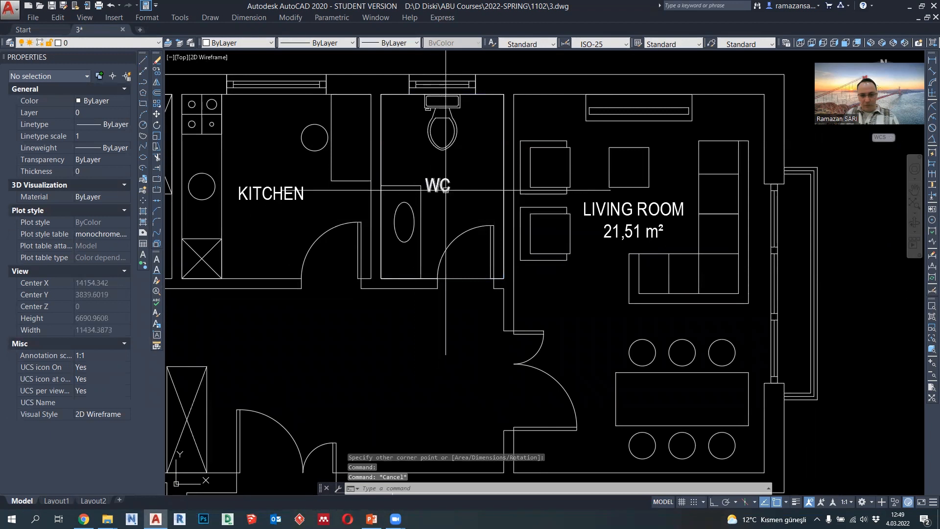
# - Add a second line reading "5.13 m²" to the WC label, with the ² in Arial Narrow
pyautogui.doubleClick(443, 186)
pyautogui.press('Return')
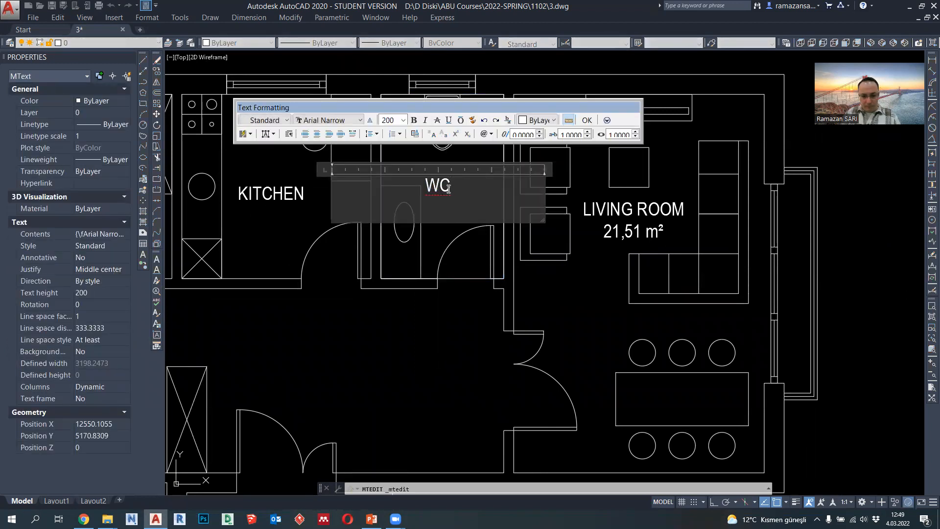
pyautogui.write('5.13')
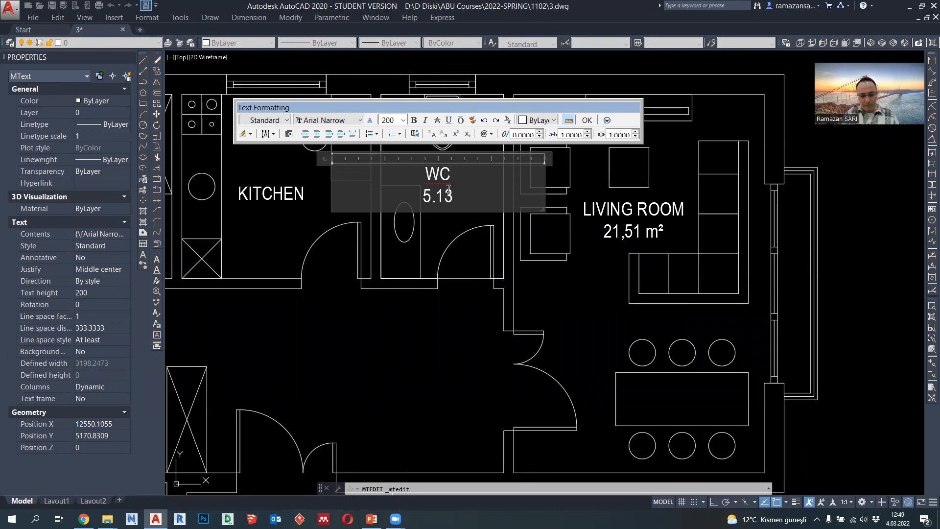
pyautogui.write('m²')
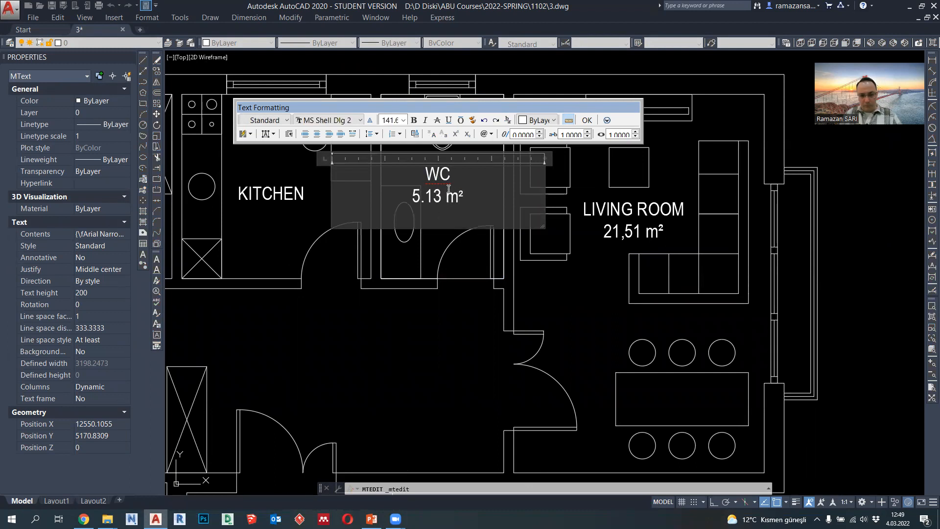
pyautogui.press('BackSpace')
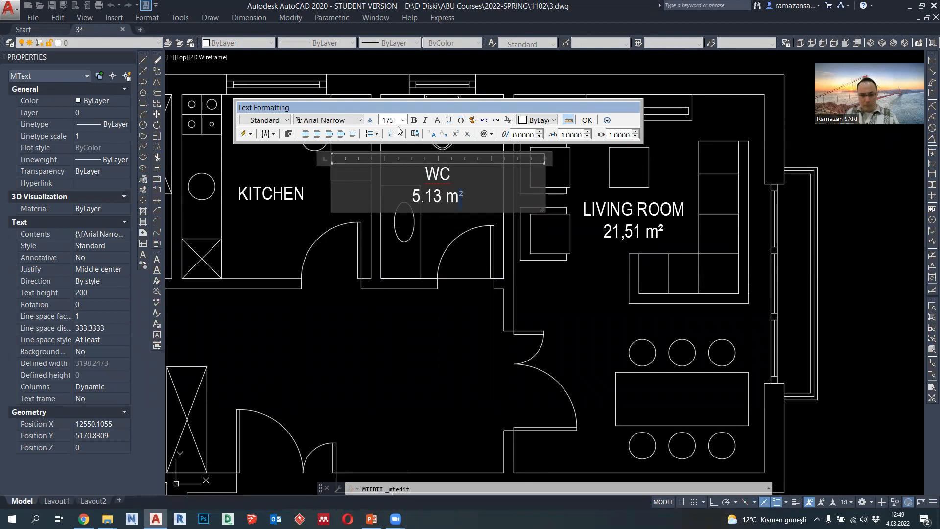
pyautogui.click(437, 216)
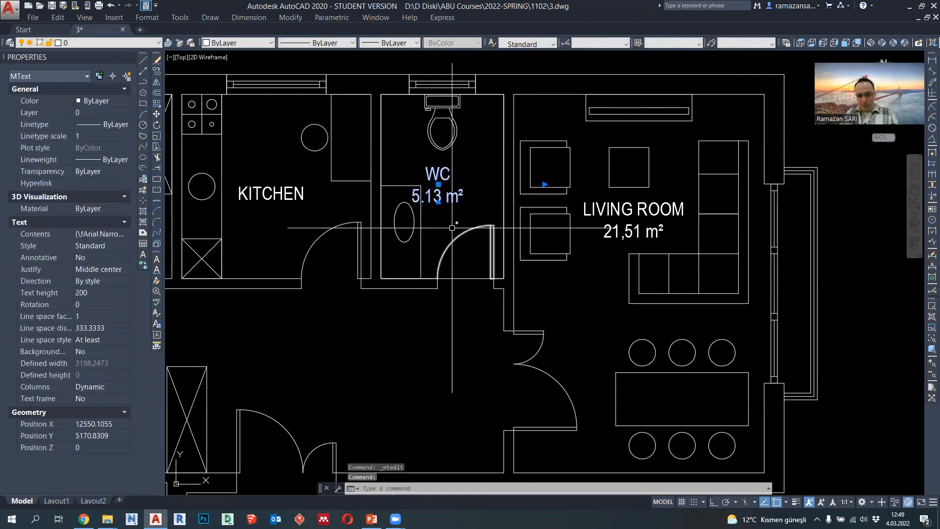
# - Shift the WC label slightly to the right so that it clears the washbasin counter
pyautogui.click(444, 185)
pyautogui.click(439, 184)
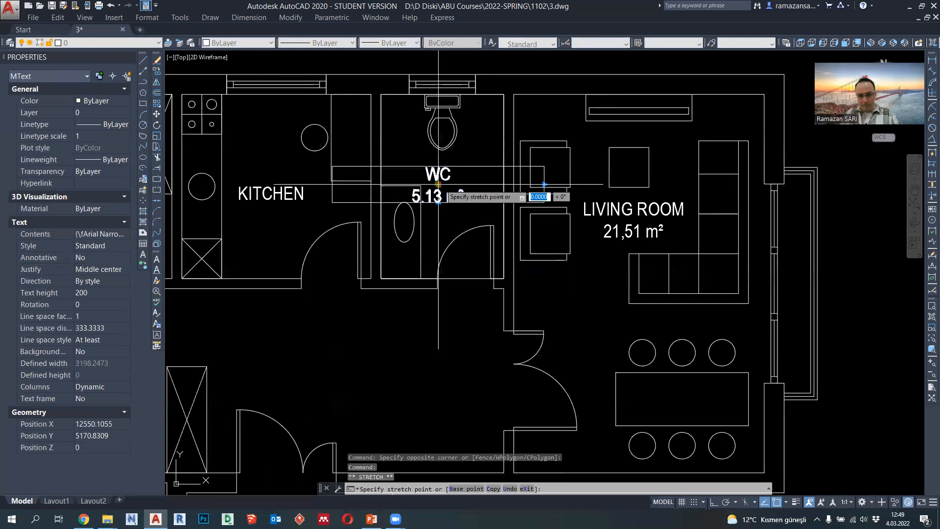
pyautogui.click(460, 184)
pyautogui.scroll(-2, 471, 236)
pyautogui.press('Escape')
pyautogui.moveTo(387, 244); pyautogui.dragTo(437, 252, button='middle')
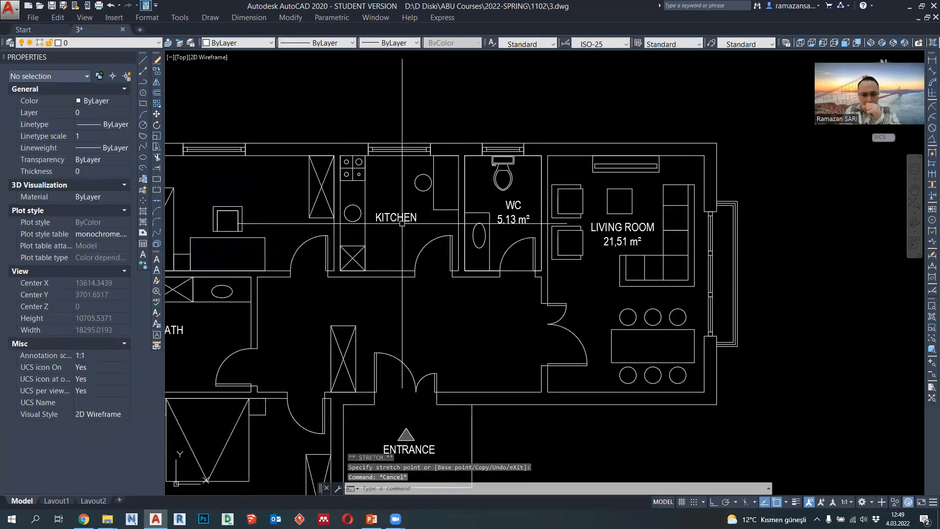
# - Erase the helper rectangle drawn around the WC
pyautogui.scroll(2, 402, 224)
pyautogui.click(551, 299)
pyautogui.press('Delete')
# - Draw a rectangle between opposite inner corners of the kitchen and select it to read its area
pyautogui.click(144, 105)
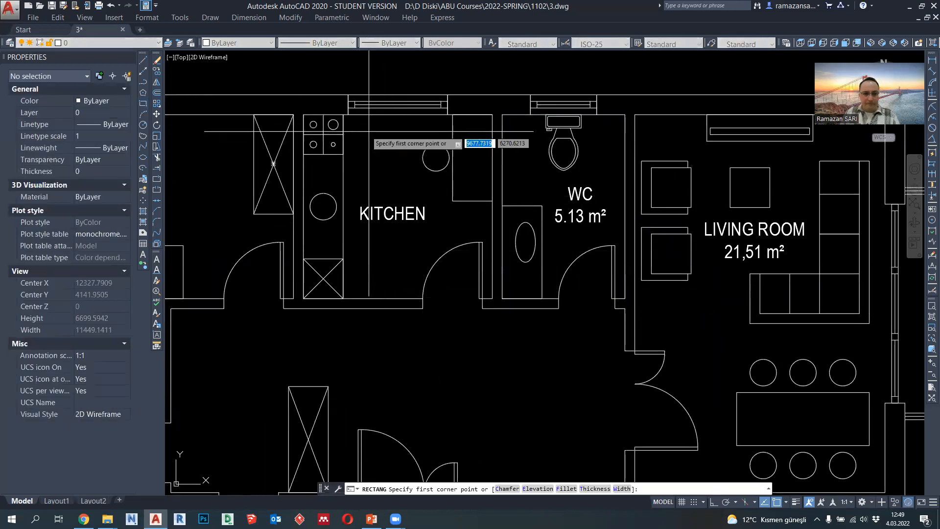
pyautogui.click(303, 115)
pyautogui.click(492, 299)
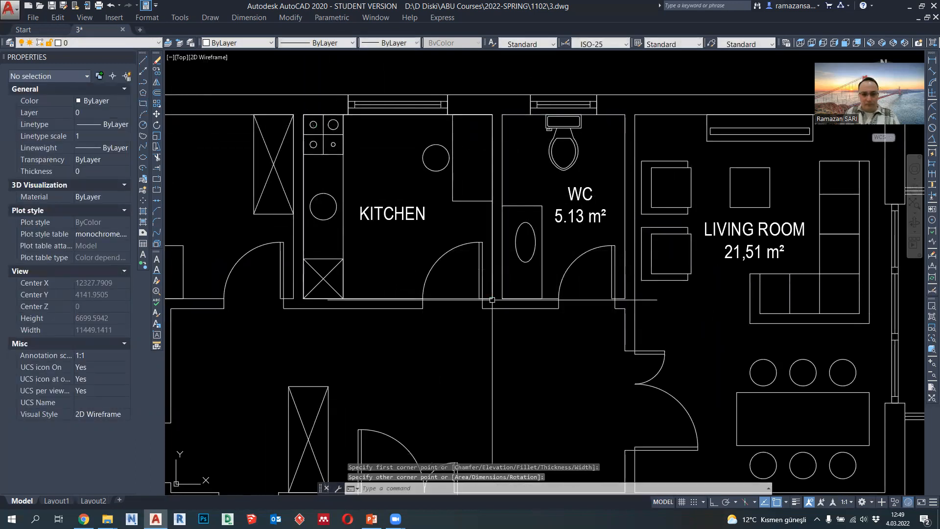
pyautogui.click(492, 282)
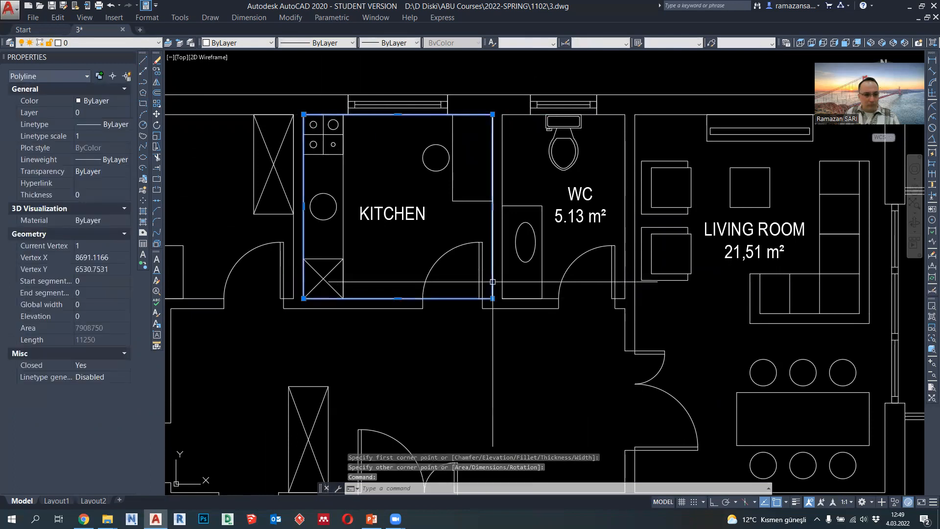
pyautogui.press('Escape')
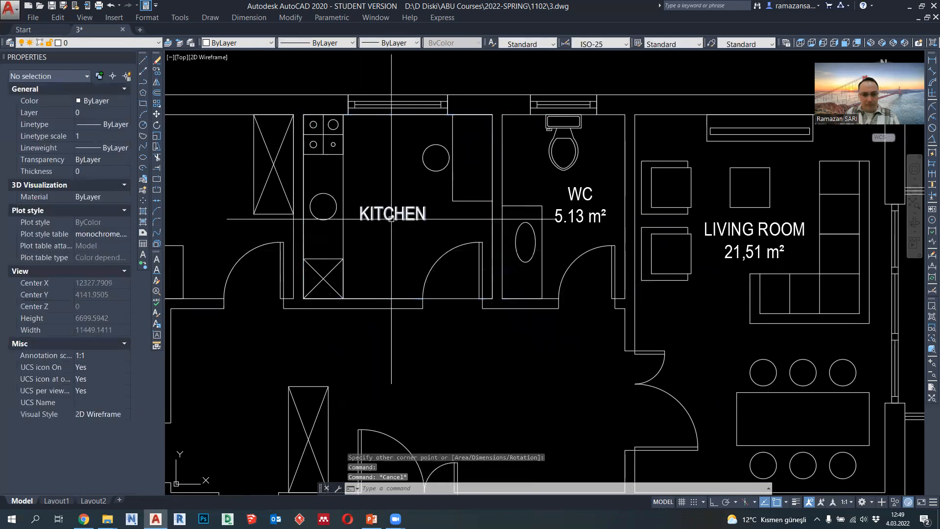
# - Add a second line reading "7.90 m²" to the KITCHEN label
pyautogui.doubleClick(391, 218)
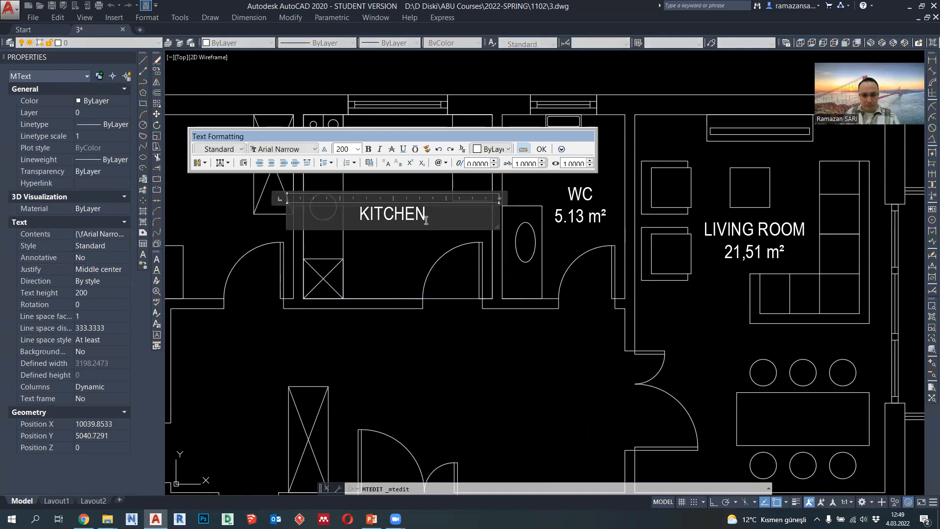
pyautogui.press('Return')
pyautogui.write('7.90')
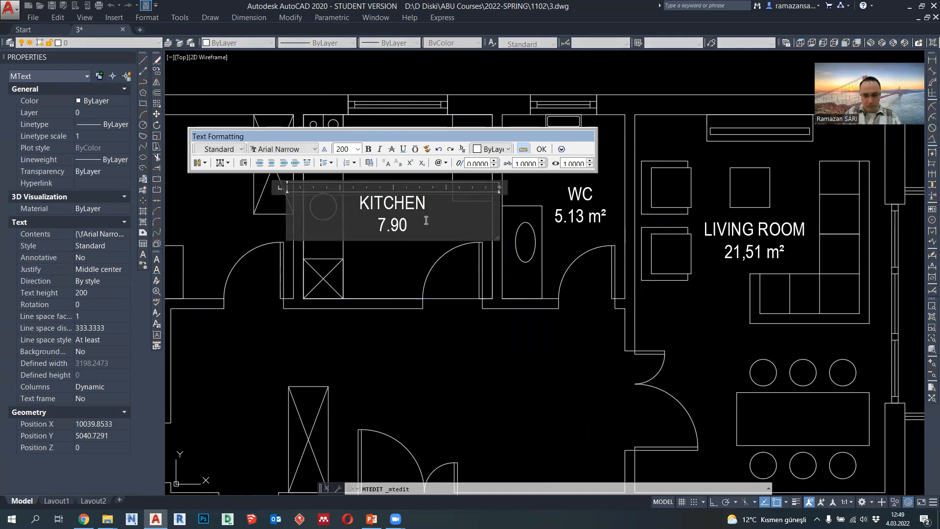
pyautogui.write(' m')
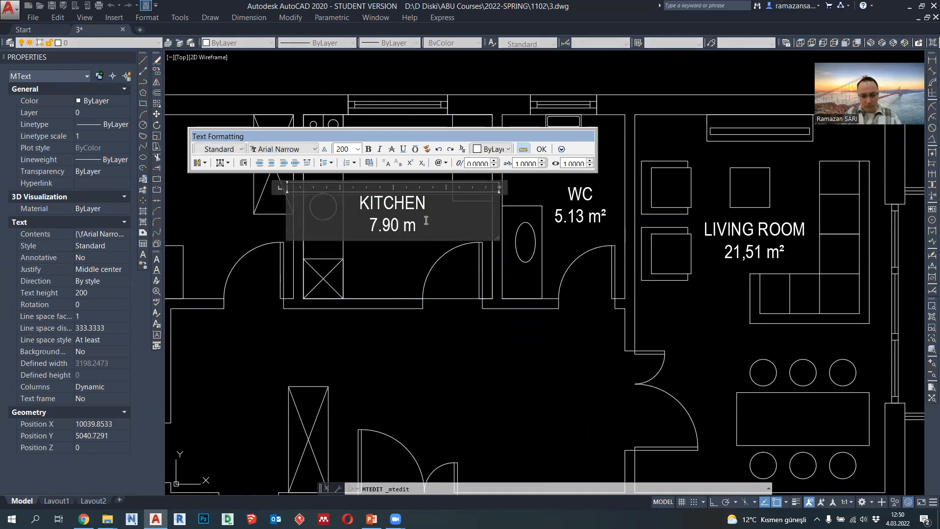
pyautogui.write('²')
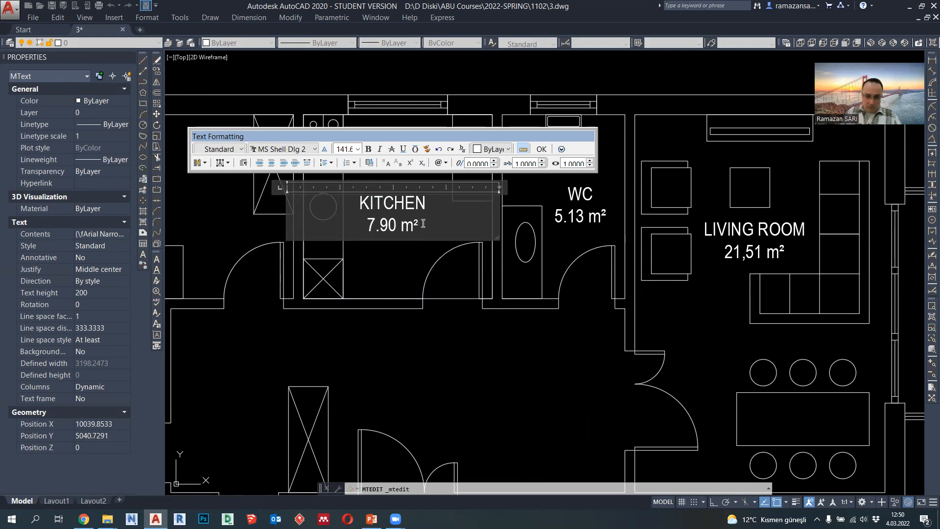
pyautogui.click(355, 165)
pyautogui.click(399, 246)
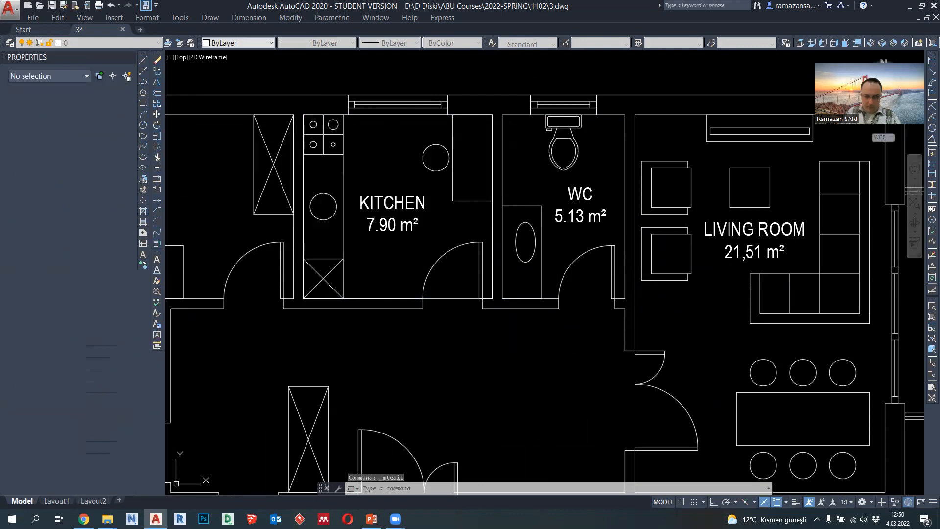
# - Erase the helper rectangle drawn around the kitchen
pyautogui.click(405, 300)
pyautogui.press('Delete')
# - Draw a rectangle between opposite inner corners of the unlabelled bedroom above the bath and select it to read its area
pyautogui.scroll(-2, 447, 331)
pyautogui.moveTo(448, 331); pyautogui.dragTo(574, 289, button='middle')
pyautogui.click(143, 104)
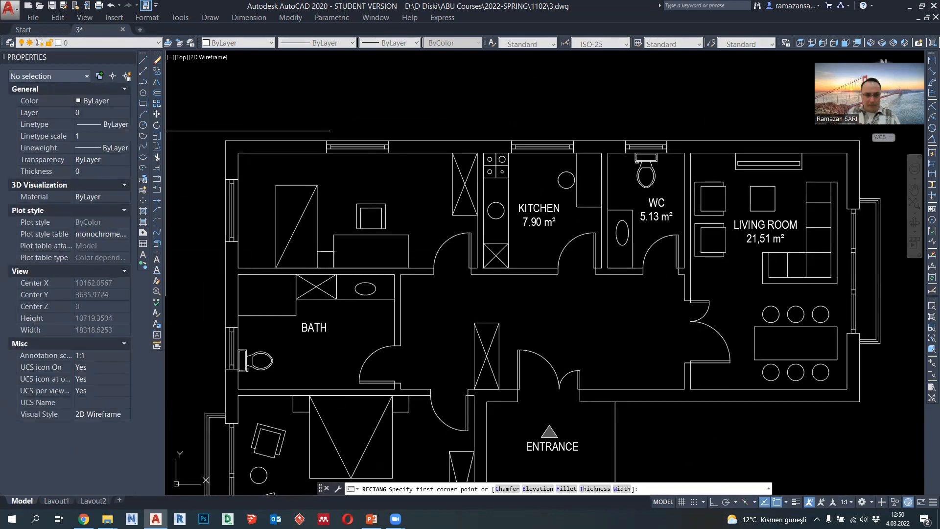
pyautogui.click(238, 153)
pyautogui.click(477, 268)
pyautogui.click(477, 246)
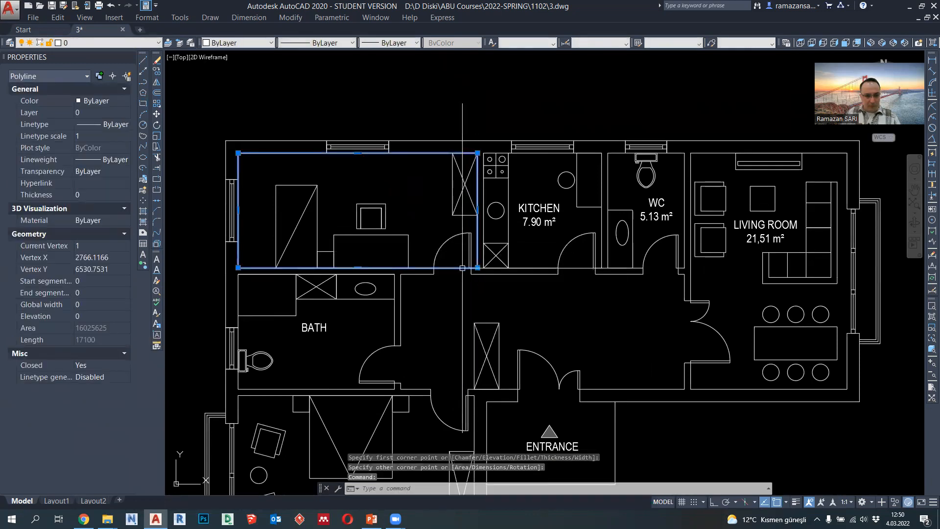
pyautogui.press('Escape')
# - Copy the KITCHEN label into the free upper part of the unlabelled bedroom above the bath
pyautogui.click(539, 210)
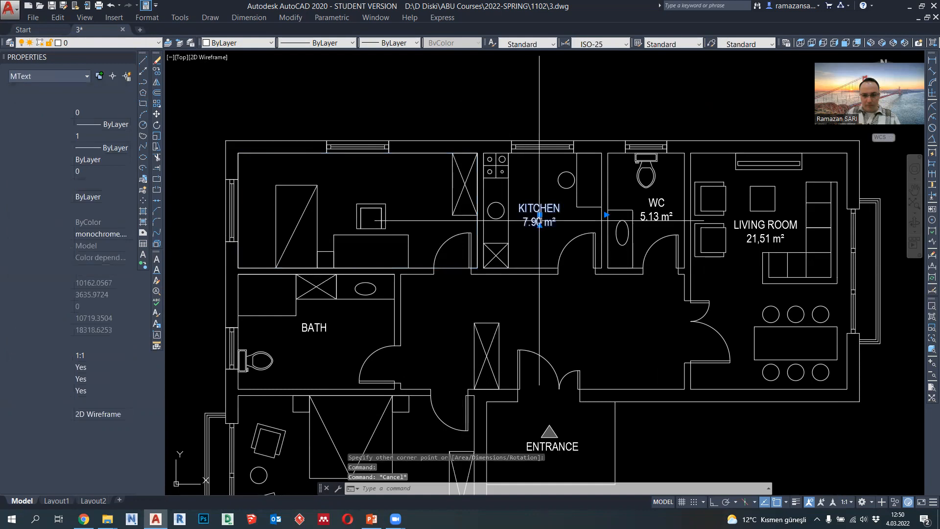
pyautogui.click(156, 74)
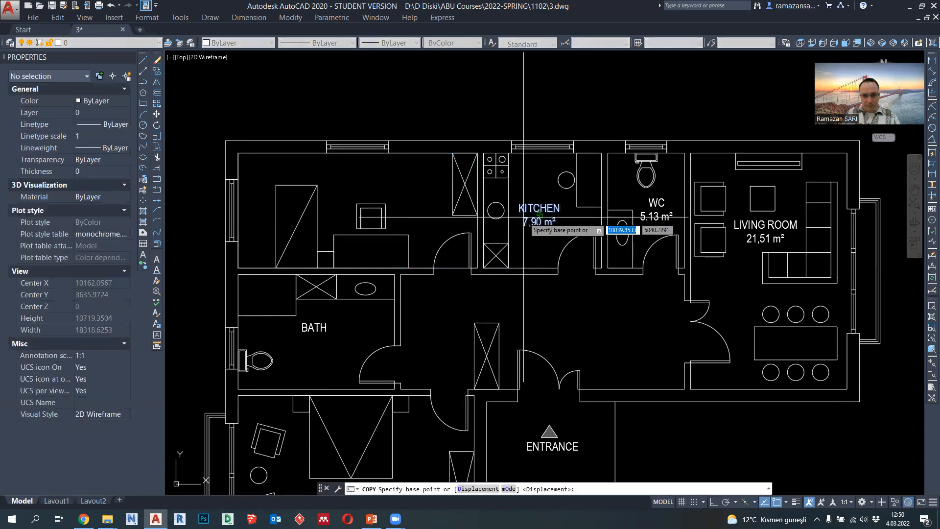
pyautogui.click(539, 214)
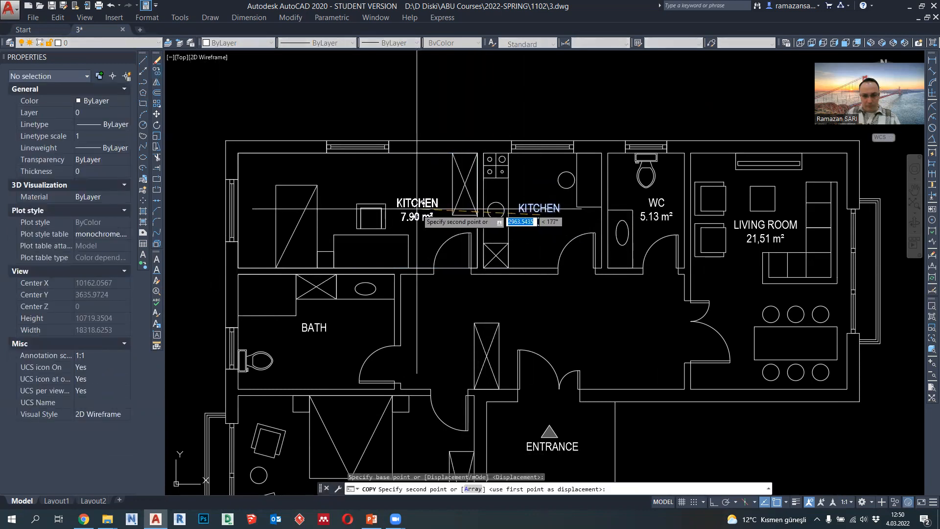
pyautogui.click(373, 178)
pyautogui.press('Escape')
pyautogui.scroll(4, 368, 174)
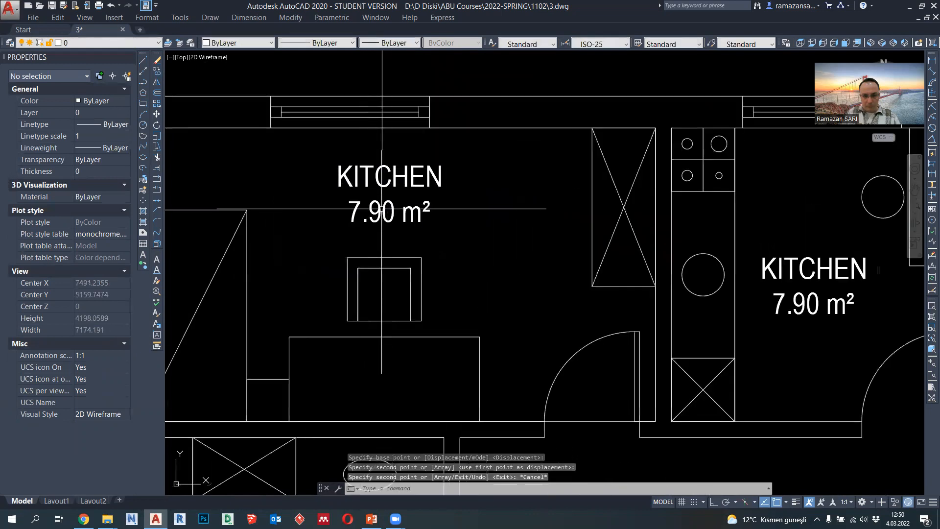
# - Change the area line of the copied label above the bath to "16.02 m²"
pyautogui.doubleClick(351, 216)
pyautogui.doubleClick(352, 215)
pyautogui.write('16')
pyautogui.write('0')
pyautogui.hotkey('ctrl', 'Return')
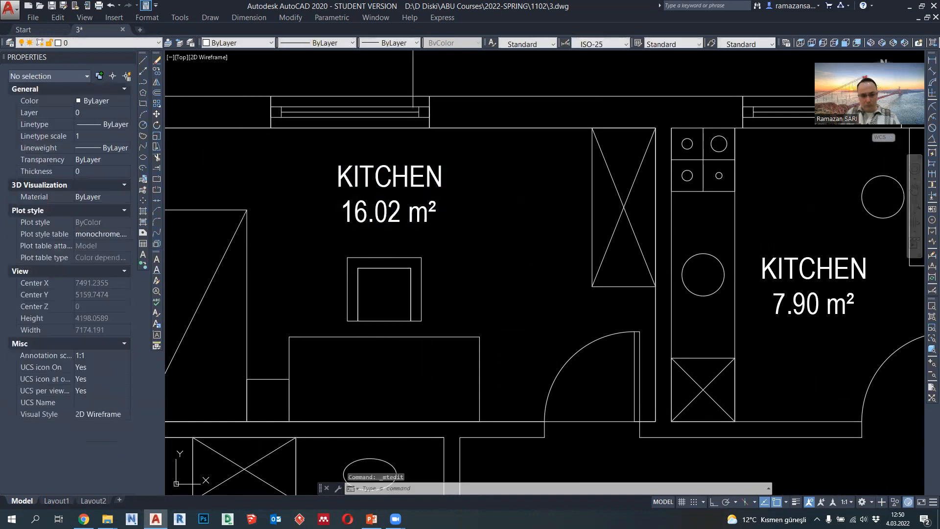
# - Change the room name in the copied label above the bath to "BEDROOM"
pyautogui.doubleClick(414, 188)
pyautogui.moveTo(445, 179); pyautogui.dragTo(370, 177)
pyautogui.write('b')
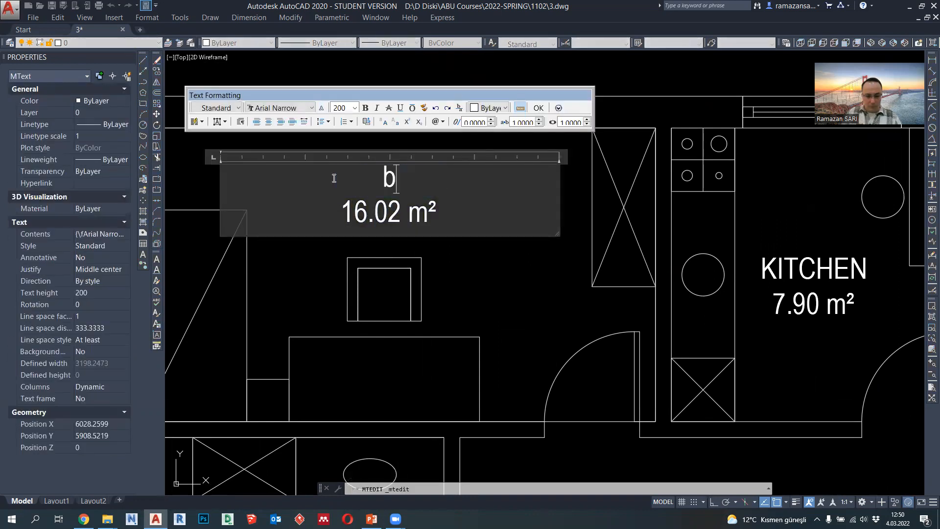
pyautogui.write('edroo')
pyautogui.press('BackSpace')
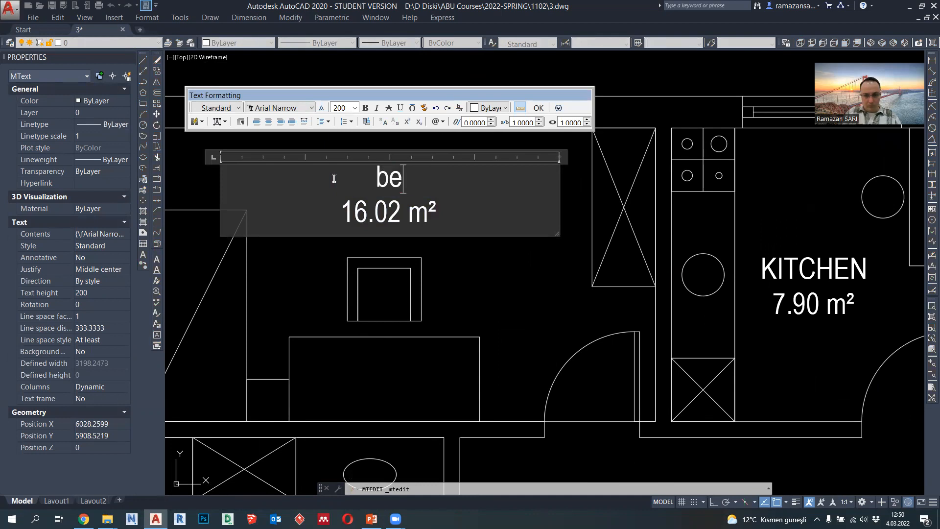
pyautogui.write('ROOM')
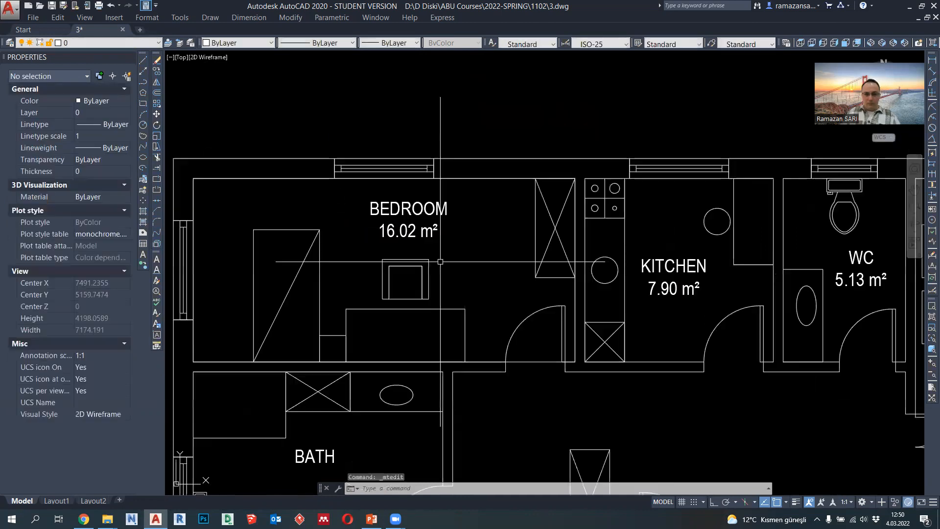
# - Draw a rectangle between opposite inner corners of the bath and select it to read its area
pyautogui.scroll(-3, 440, 261)
pyautogui.scroll(1, 440, 262)
pyautogui.scroll(-2, 441, 261)
pyautogui.moveTo(477, 275)
pyautogui.mouseDown(button='middle')
pyautogui.moveTo(503, 233)
pyautogui.moveTo(491, 290)
pyautogui.mouseUp(button='middle')
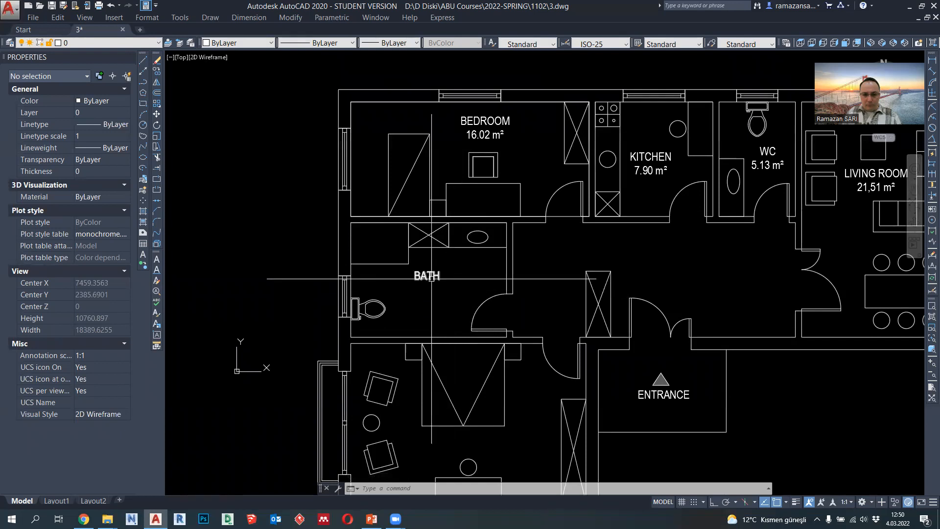
pyautogui.click(562, 216)
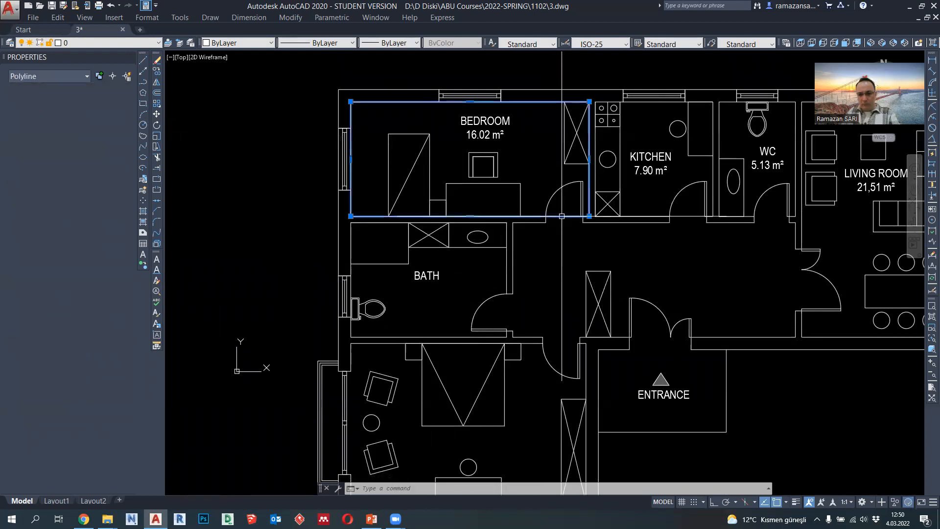
pyautogui.press('Escape')
pyautogui.click(143, 104)
pyautogui.click(351, 228)
pyautogui.click(507, 337)
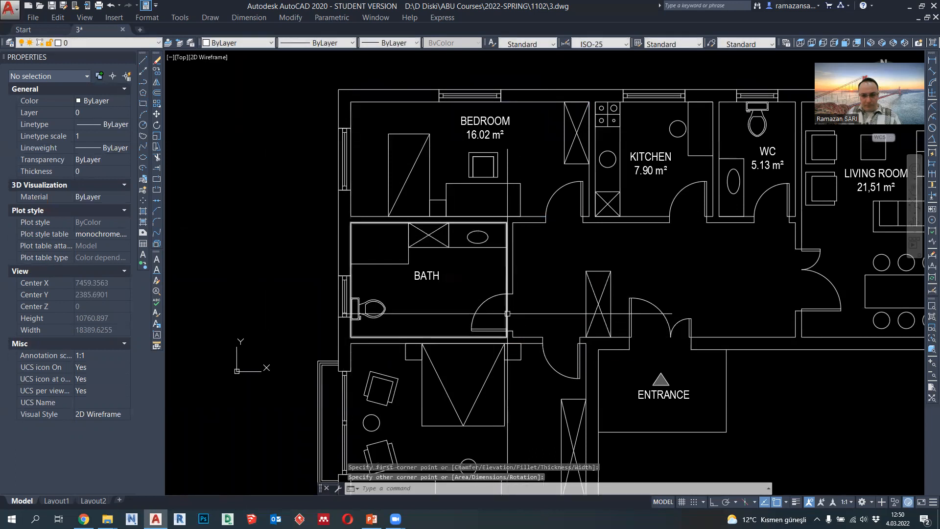
pyautogui.click(507, 314)
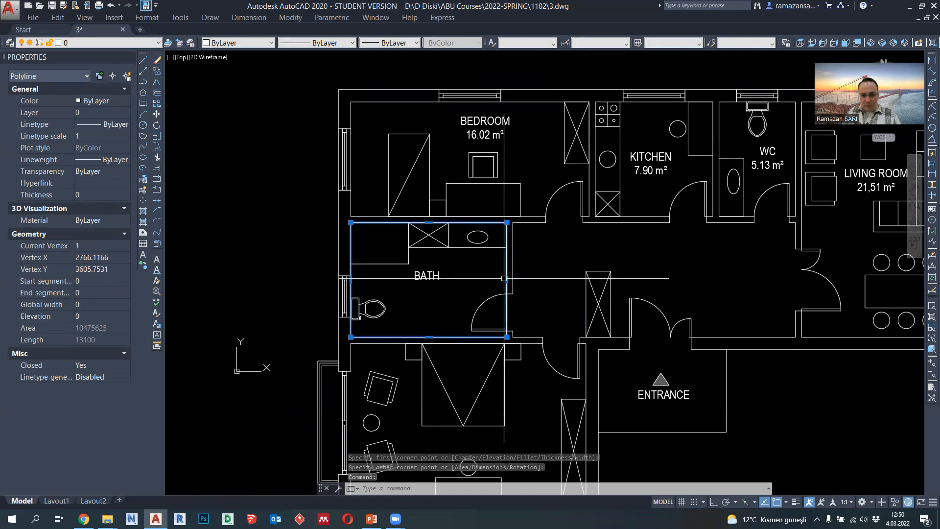
# - Erase the bath's helper rectangle and add a second line reading "10.47 m²" to the BATH label
pyautogui.press('Delete')
pyautogui.click(442, 281)
pyautogui.click(442, 277)
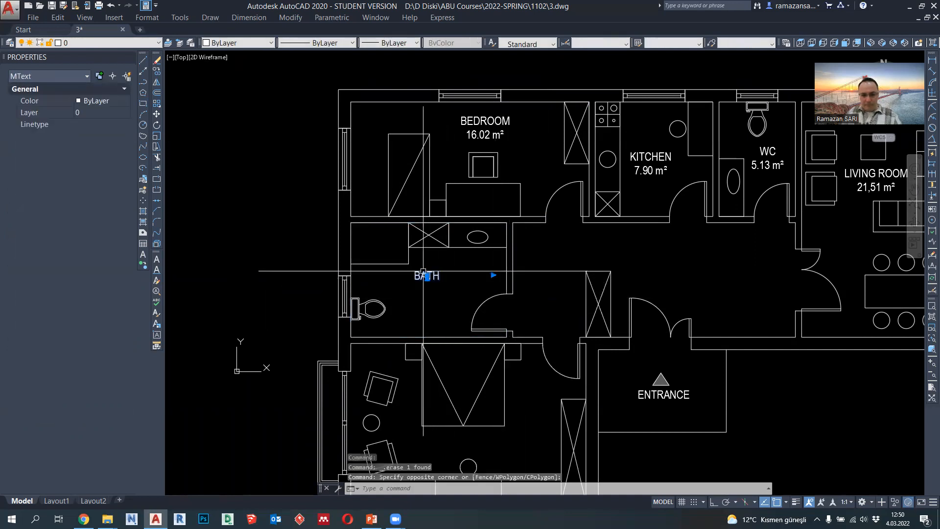
pyautogui.doubleClick(441, 277)
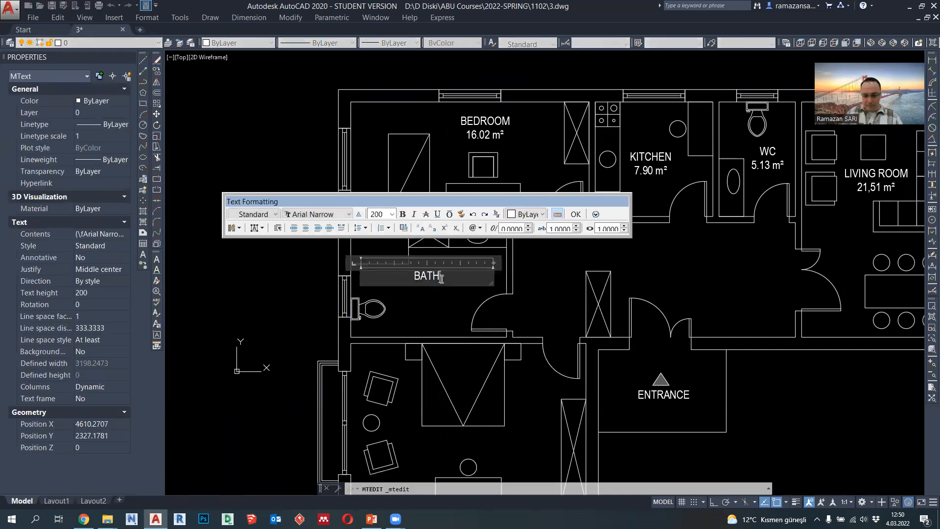
pyautogui.press('Return')
pyautogui.write('10.47')
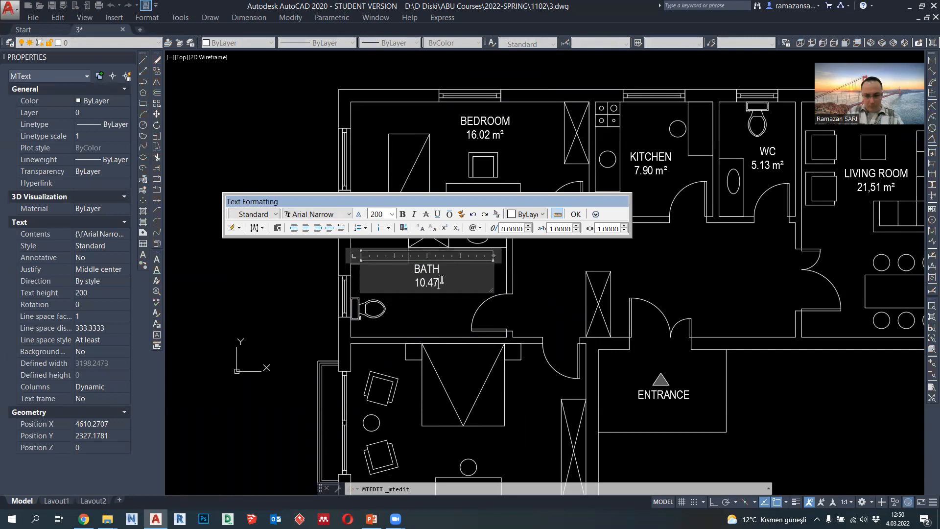
pyautogui.write(' m²')
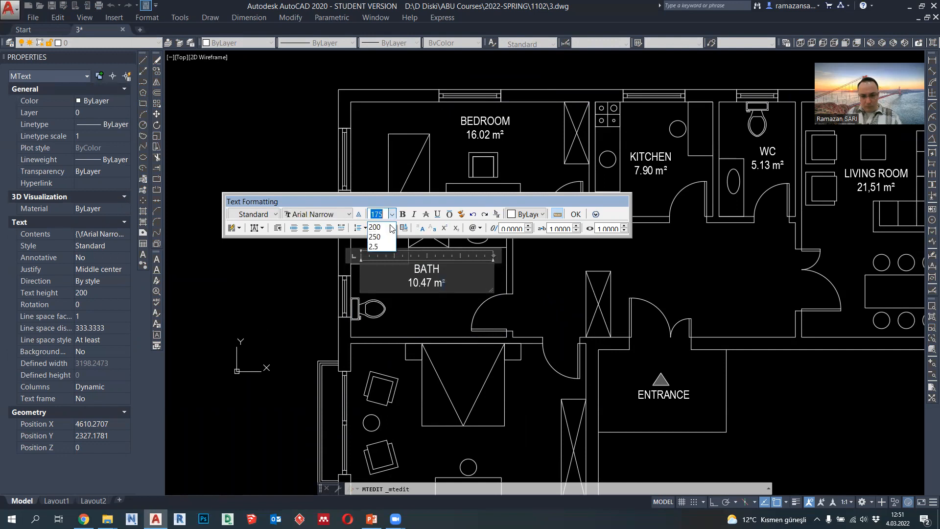
pyautogui.click(584, 217)
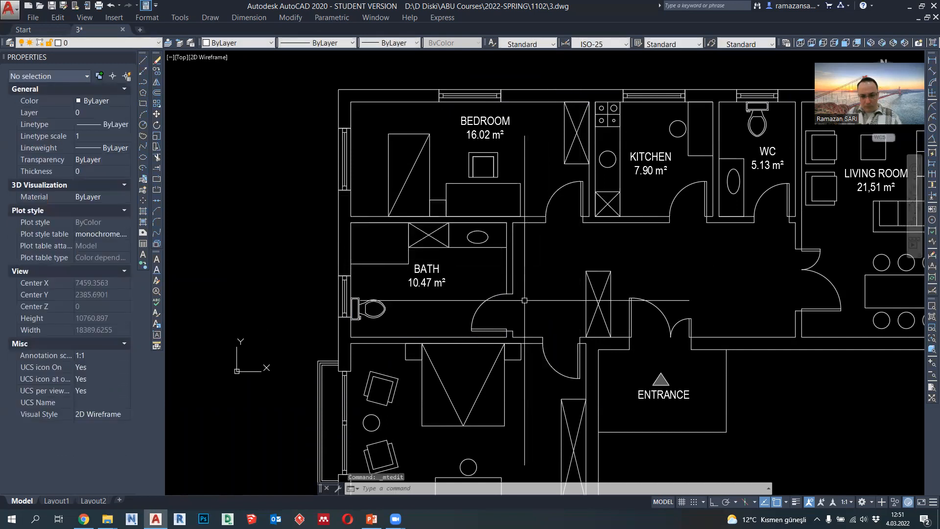
# - Move the BATH label slightly down and to the right within the bath's free floor space
pyautogui.click(430, 276)
pyautogui.click(430, 275)
pyautogui.scroll(2, 431, 277)
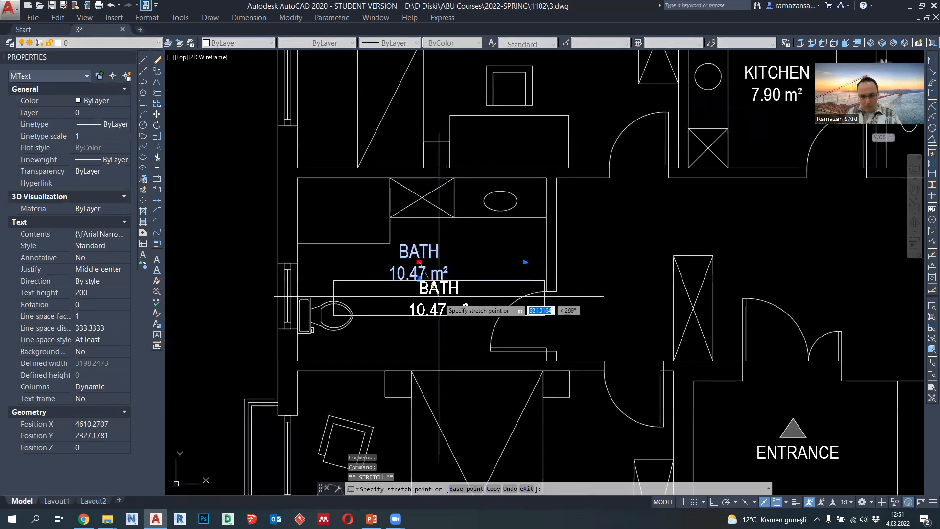
pyautogui.scroll(2, 433, 284)
pyautogui.scroll(1, 437, 279)
pyautogui.click(437, 280)
pyautogui.scroll(-3, 469, 281)
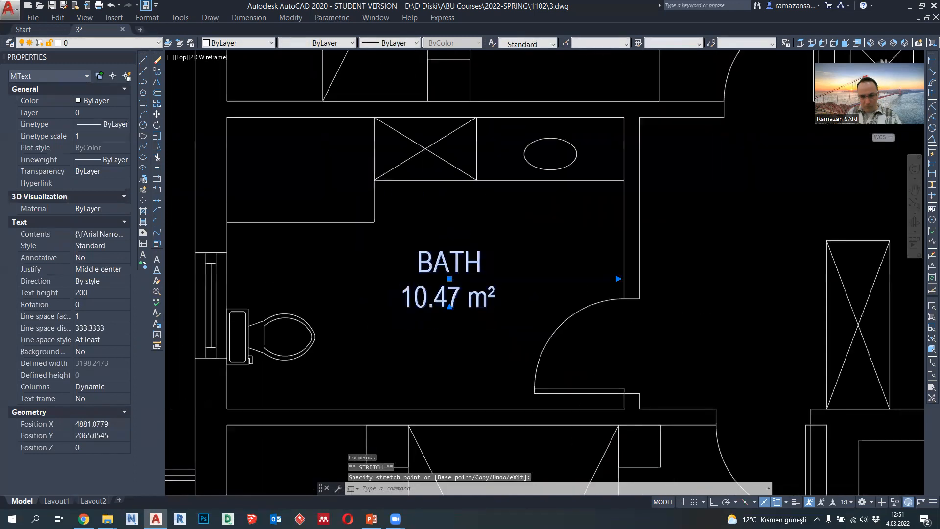
pyautogui.press('Escape')
# - Copy the BATH label into the large bedroom below, between the double bed and the desk
pyautogui.moveTo(520, 360); pyautogui.dragTo(492, 256, button='middle')
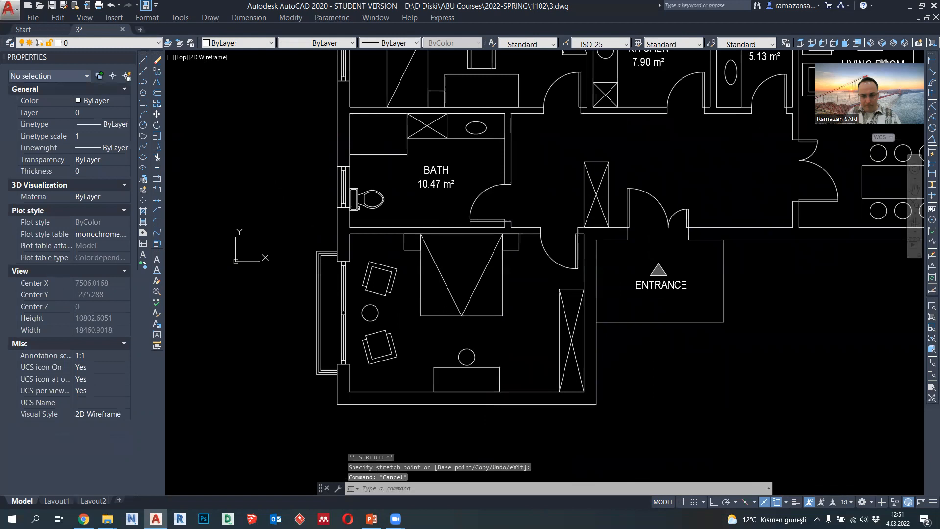
pyautogui.click(436, 180)
pyautogui.click(157, 71)
pyautogui.click(437, 177)
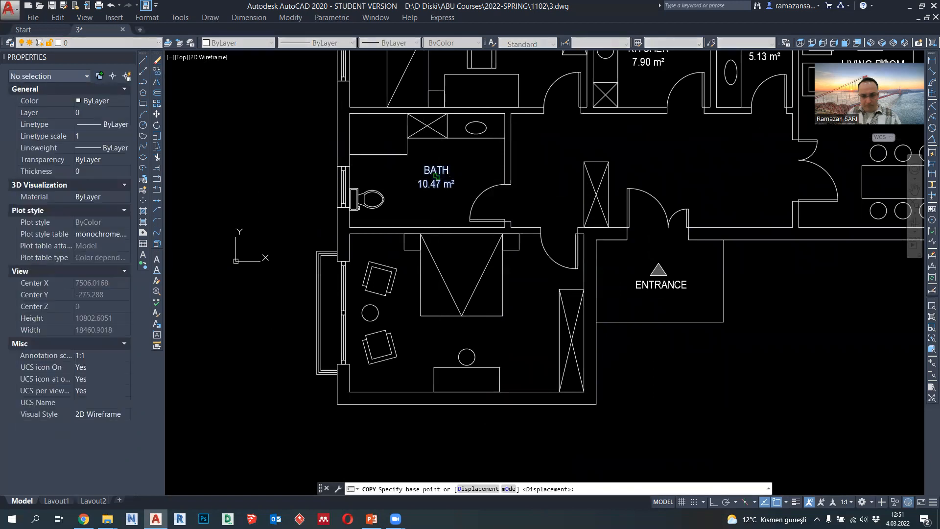
pyautogui.scroll(2, 509, 327)
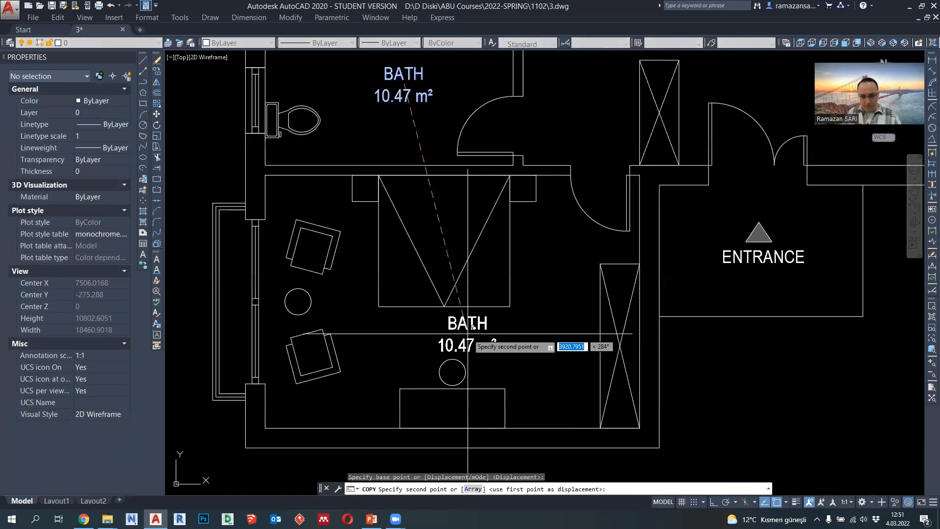
pyautogui.click(467, 333)
pyautogui.press('Escape')
# - Change the room name in the copied label below the bed to "MASTER BEDROOM", keeping the area on its own line
pyautogui.doubleClick(447, 324)
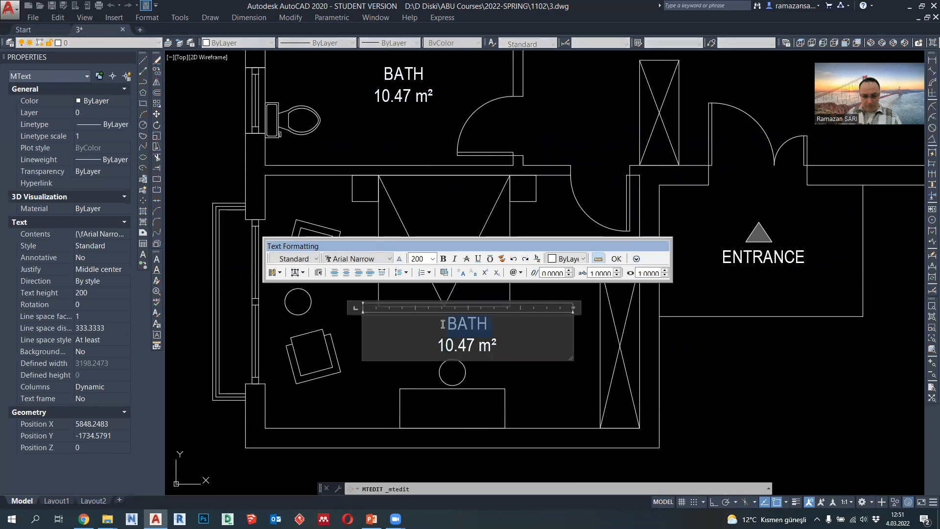
pyautogui.write('MASTER BEDROOM')
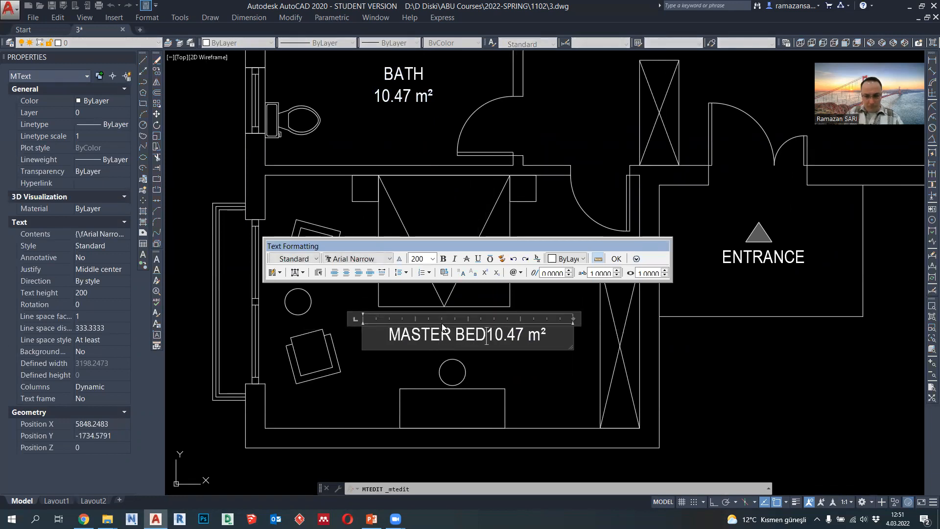
pyautogui.press('Return')
pyautogui.click(259, 200)
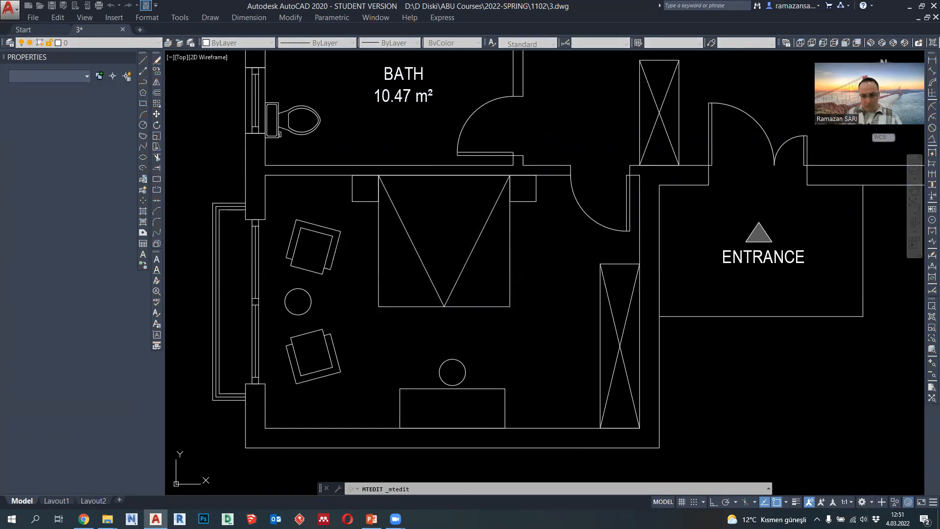
# - Draw a rectangle between opposite inner corners of the master bedroom and select it to read its area
pyautogui.click(143, 103)
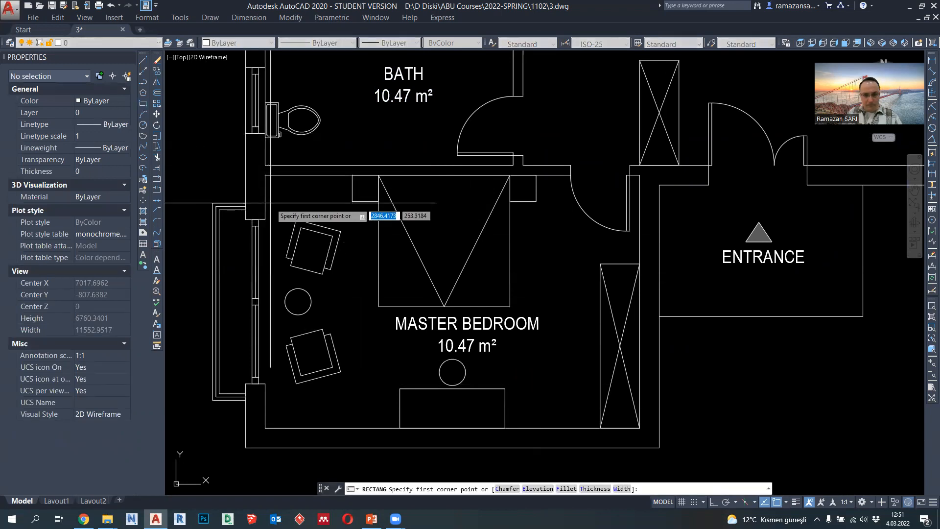
pyautogui.click(265, 175)
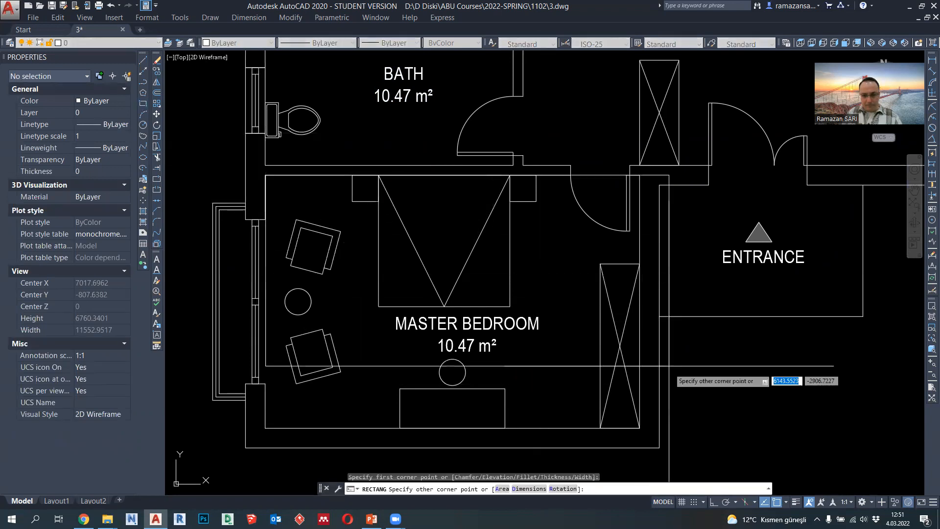
pyautogui.click(640, 427)
pyautogui.click(641, 373)
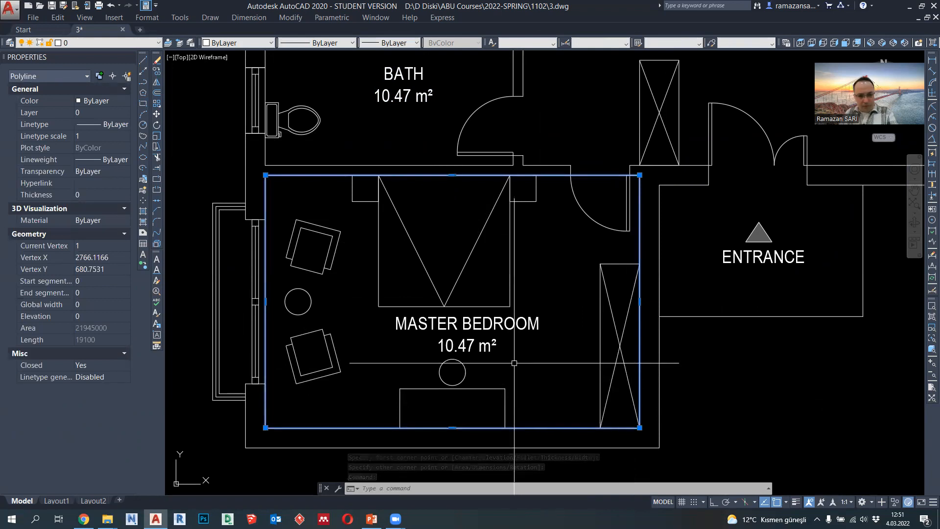
# - Erase the master bedroom's helper rectangle and change its label's area line to "21.94 m²"
pyautogui.press('Delete')
pyautogui.doubleClick(488, 350)
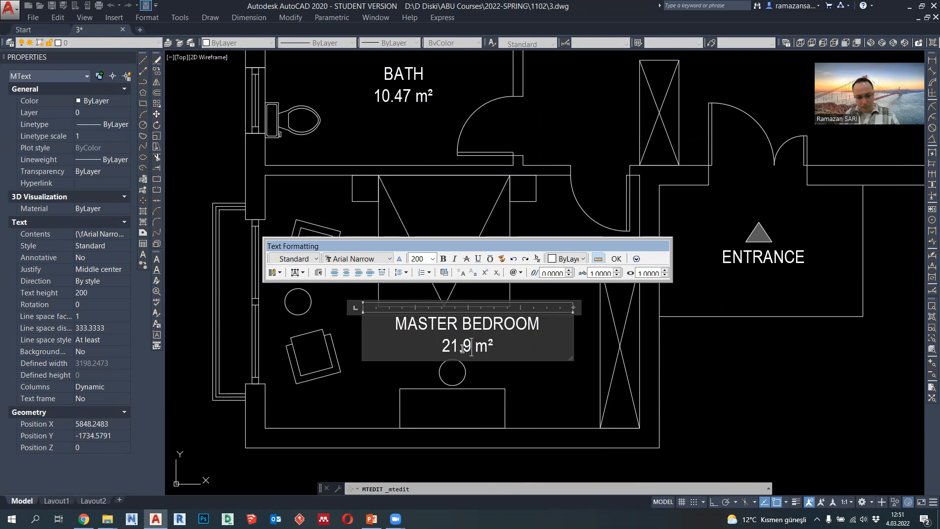
pyautogui.click(520, 371)
# - Draw a rectangle over the hallway section between the bath wall and the near side of the hall wardrobe
pyautogui.scroll(-3, 520, 321)
pyautogui.moveTo(546, 336); pyautogui.dragTo(454, 366, button='middle')
pyautogui.moveTo(543, 203); pyautogui.dragTo(499, 251, button='middle')
pyautogui.click(143, 103)
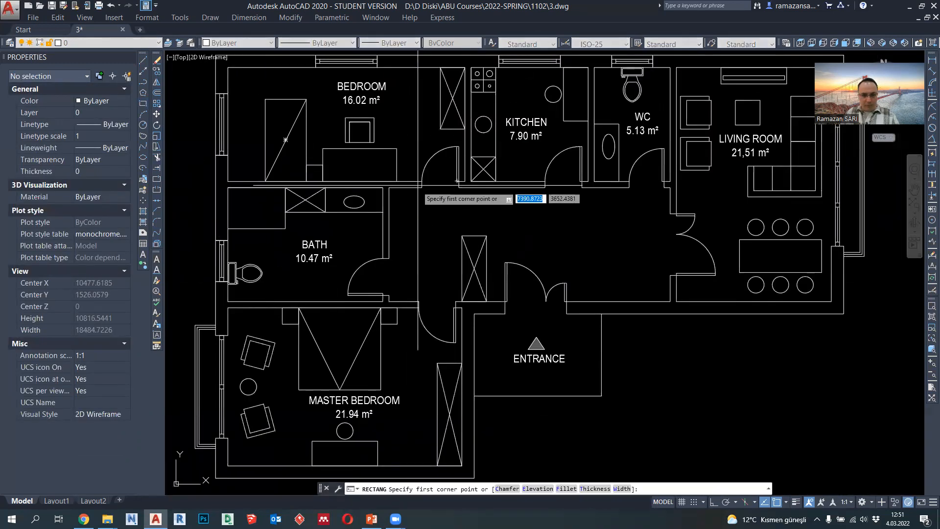
pyautogui.click(389, 187)
pyautogui.scroll(2, 438, 249)
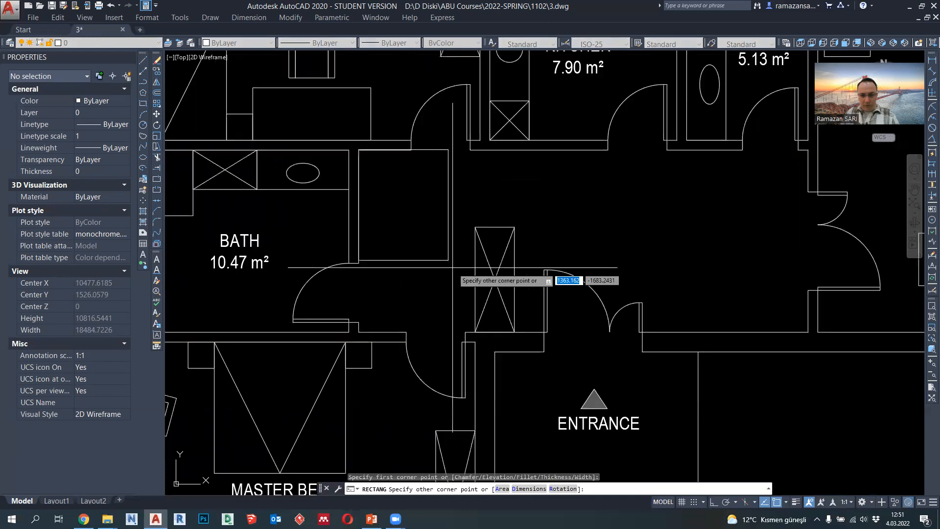
pyautogui.click(462, 301)
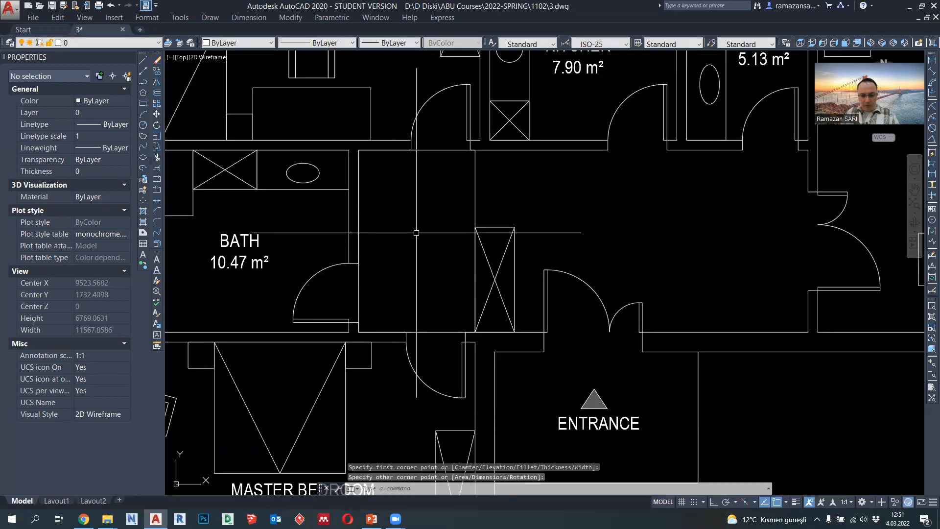
# - Draw a second rectangle over the rest of the hallway, from the first rectangle's upper corner to the lower corner at the living room wall
pyautogui.click(143, 103)
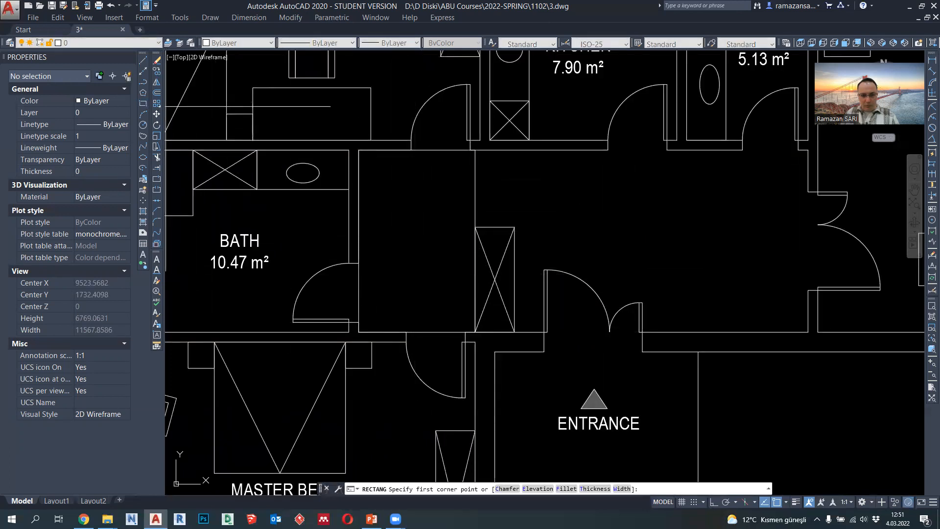
pyautogui.click(475, 150)
pyautogui.click(804, 332)
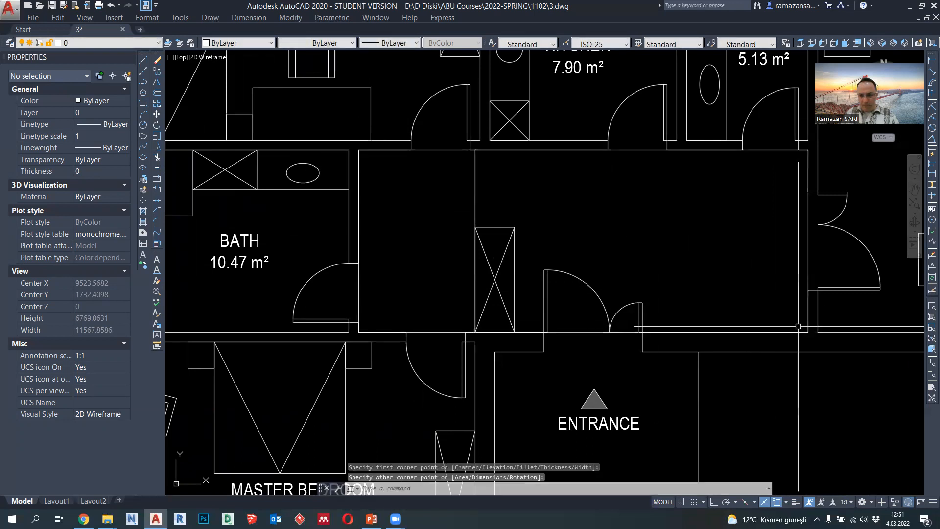
pyautogui.scroll(-2, 563, 313)
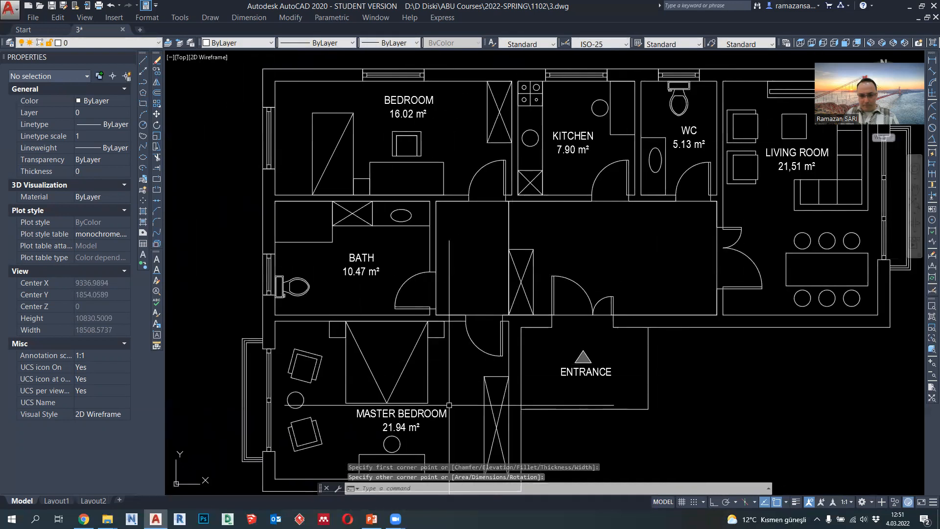
# - Copy the master bedroom label into both hallway sections, one copy on each side of the dividing rectangle edge
pyautogui.click(401, 420)
pyautogui.write('co')
pyautogui.press('Return')
pyautogui.click(402, 419)
pyautogui.click(470, 241)
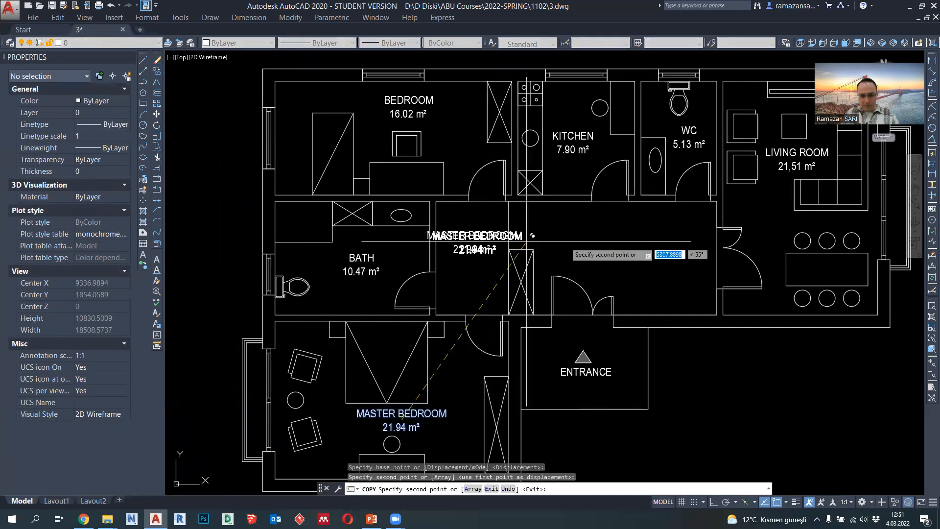
pyautogui.click(627, 241)
pyautogui.press('Escape')
# - Change the name lines of the two copied hallway labels to "CORRIDOR" beside the bath and "ENTRY" above the entrance
pyautogui.scroll(2, 484, 233)
pyautogui.doubleClick(483, 234)
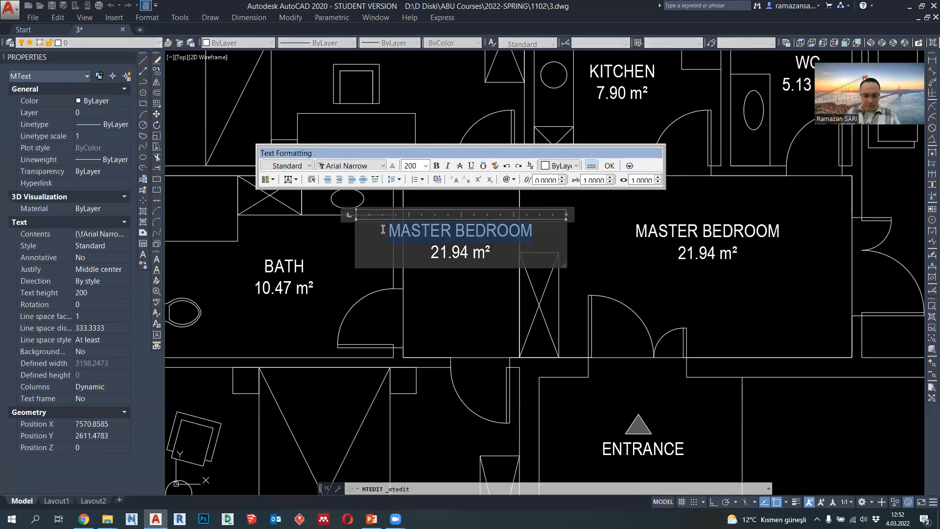
pyautogui.write('CORRIDOR')
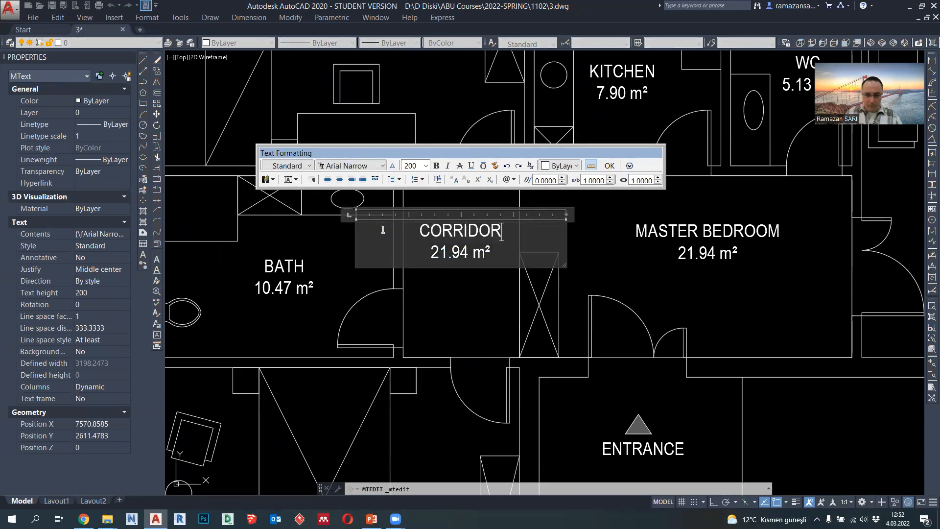
pyautogui.click(437, 304)
pyautogui.doubleClick(772, 230)
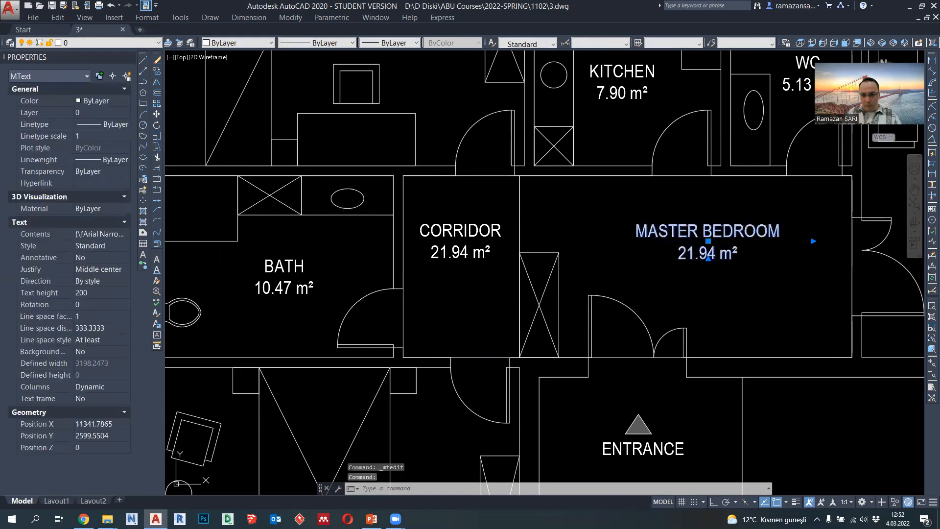
pyautogui.write('ENTRY')
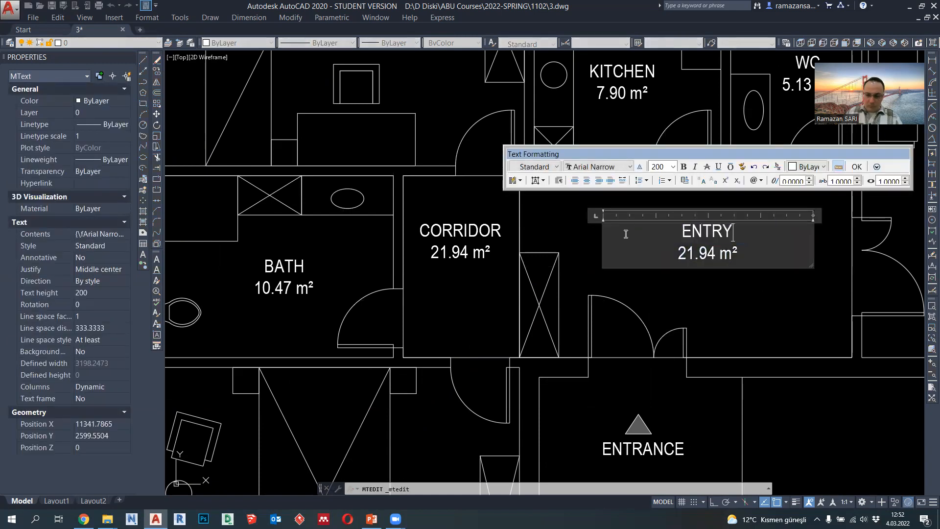
pyautogui.click(689, 302)
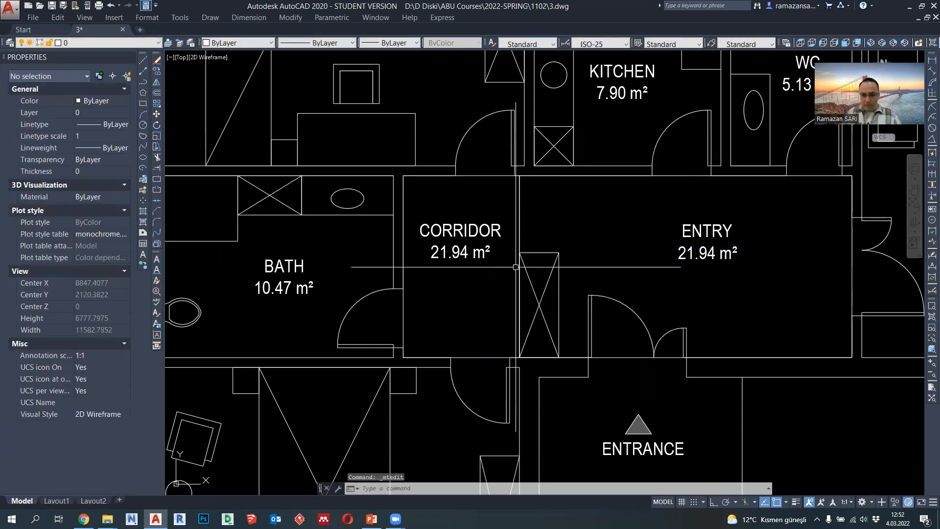
# - Read the area of the entry's helper rectangle and change the ENTRY label's area line to "14.08 m²"
pyautogui.click(518, 229)
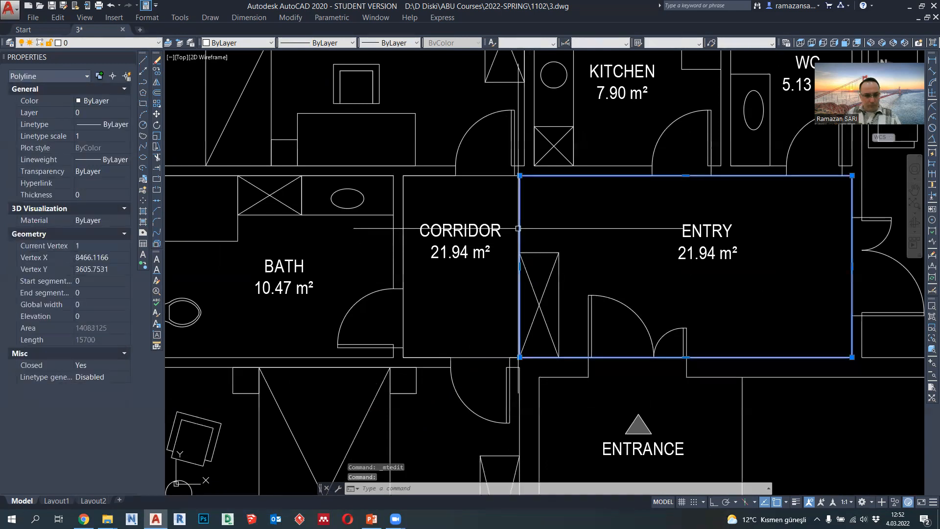
pyautogui.press('Escape')
pyautogui.click(710, 235)
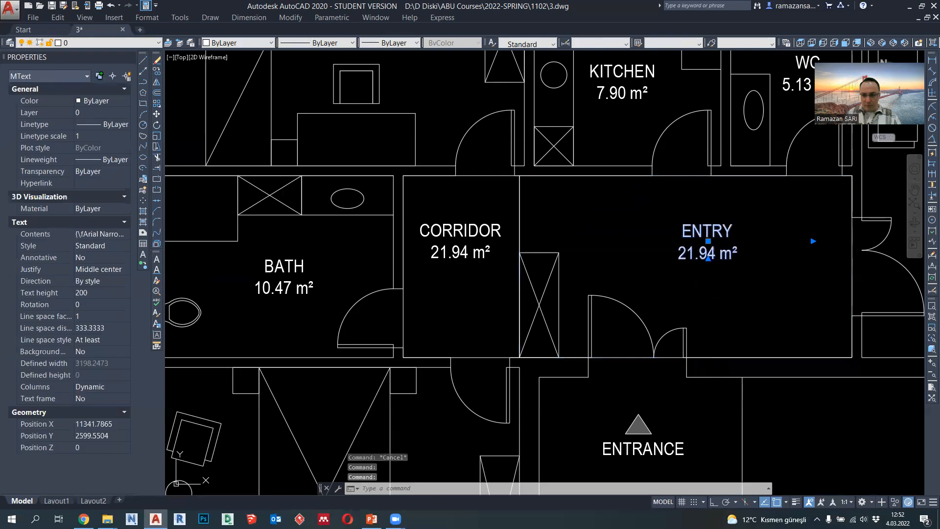
pyautogui.doubleClick(688, 253)
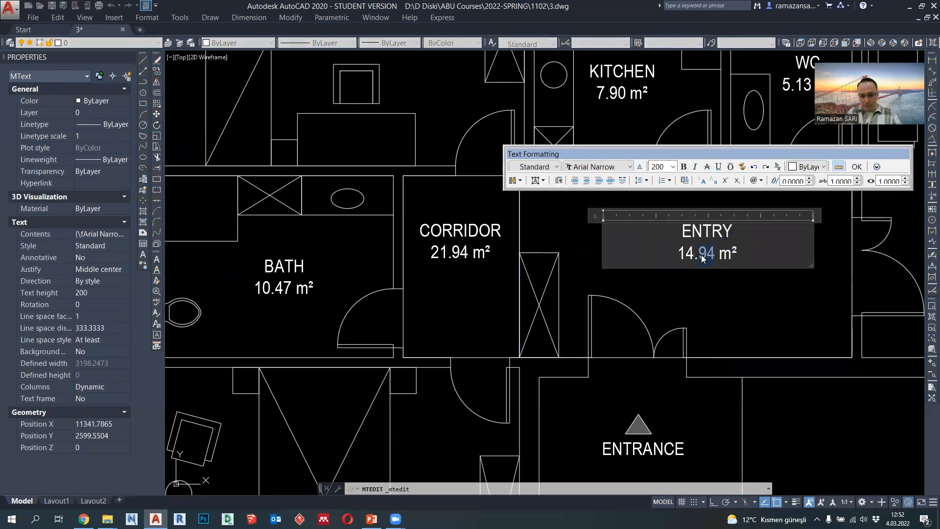
pyautogui.click(715, 282)
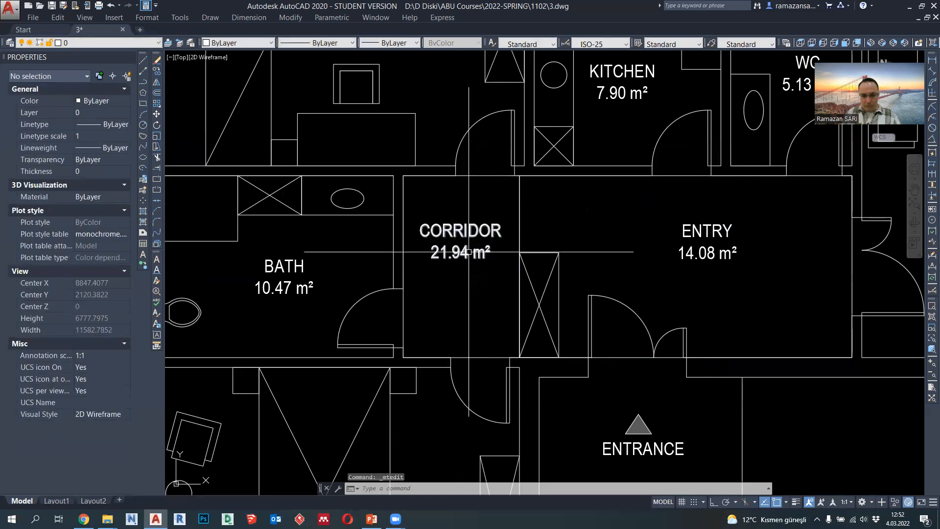
# - Read the area of the corridor's helper rectangle and change the CORRIDOR label's area line to "4.92 m²"
pyautogui.press('Escape')
pyautogui.click(403, 270)
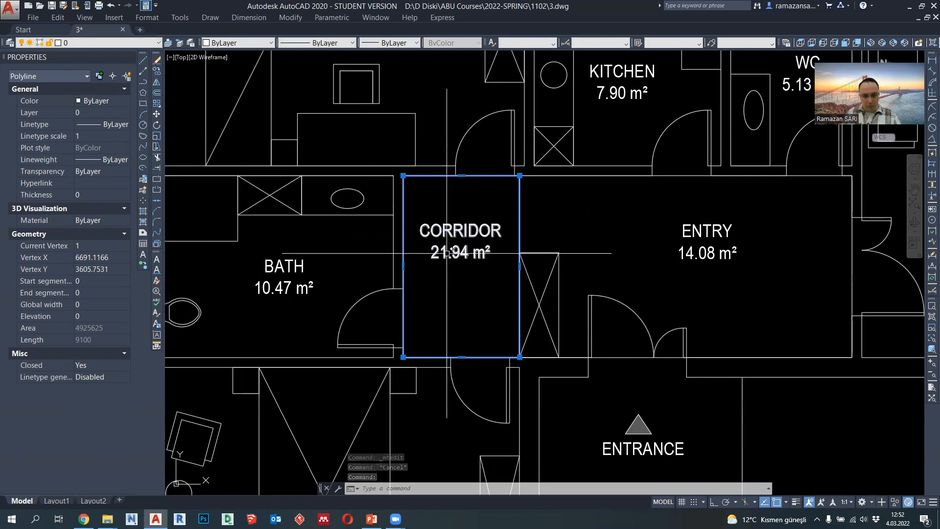
pyautogui.press('Escape')
pyautogui.doubleClick(463, 253)
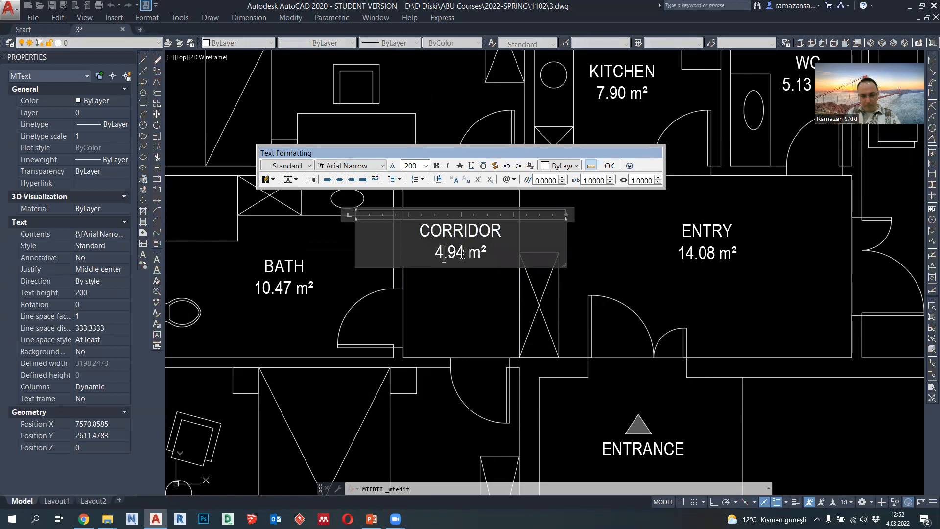
pyautogui.click(478, 290)
# - Erase the two helper rectangles in the corridor and the entry together
pyautogui.click(529, 222)
pyautogui.click(514, 216)
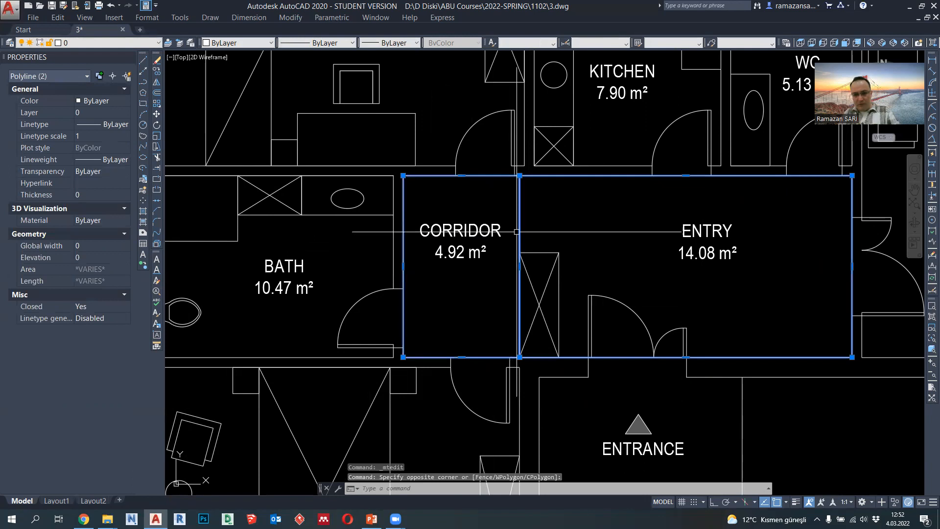
pyautogui.press('Delete')
pyautogui.scroll(-5, 517, 231)
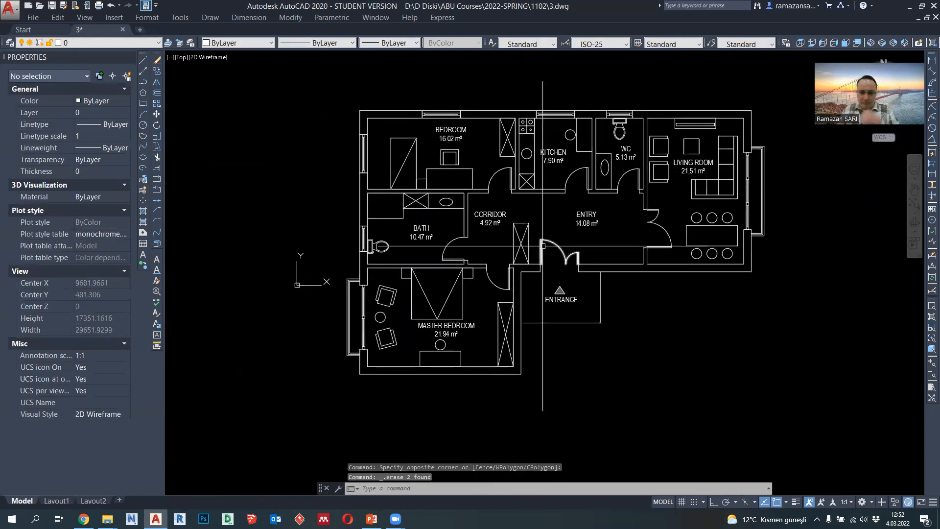
# - Draw a circle with a radius of 150 outside the plan, beside the entrance area and below the entry wall
pyautogui.moveTo(595, 257); pyautogui.dragTo(559, 237, button='middle')
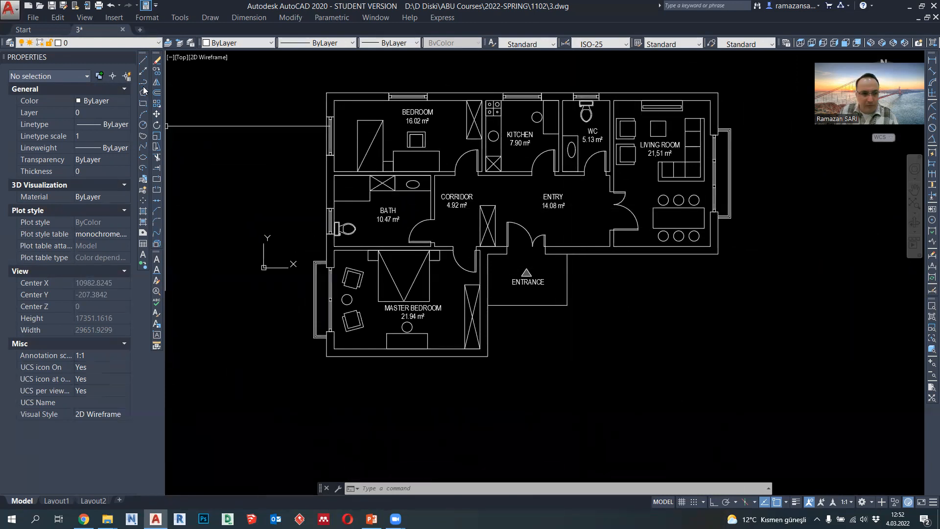
pyautogui.click(143, 124)
pyautogui.scroll(4, 600, 304)
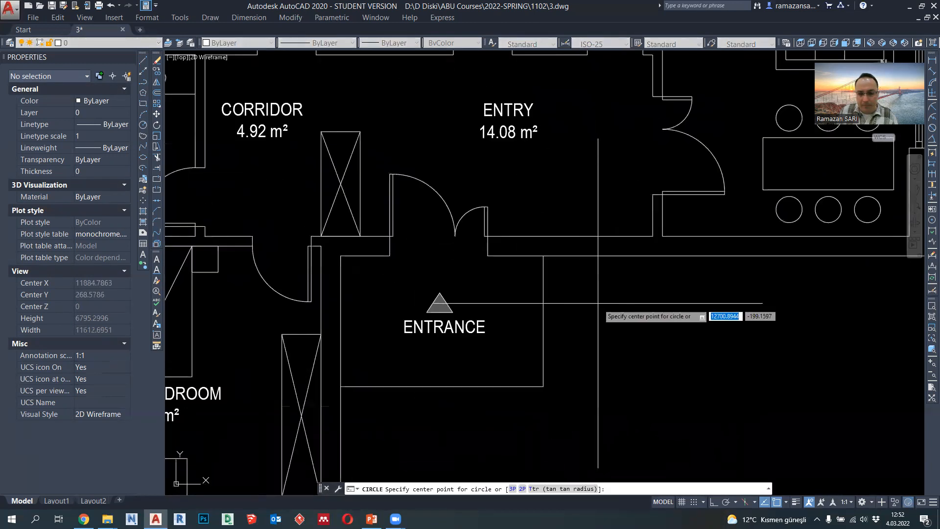
pyautogui.click(600, 303)
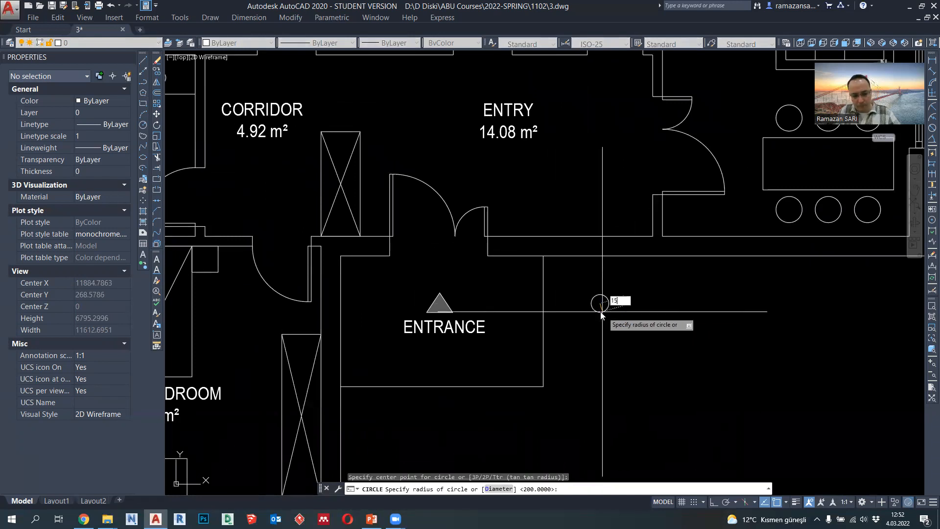
pyautogui.write('15')
pyautogui.press('Return')
# - Draw a vertical polyline 500 long downward from the circle's top quadrant
pyautogui.click(144, 82)
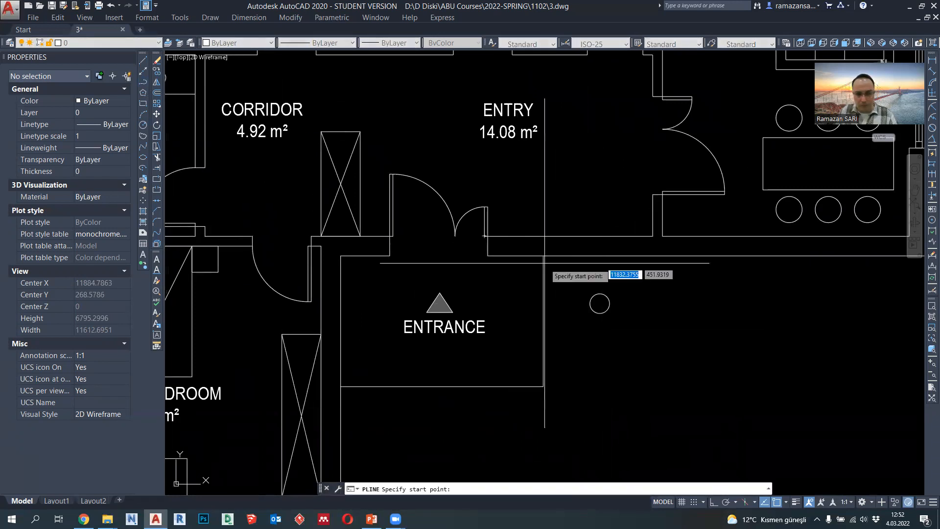
pyautogui.click(600, 293)
pyautogui.write('500')
pyautogui.press('Return')
pyautogui.press('Escape')
# - Move the vertical polyline by its midpoint onto the circle's centre
pyautogui.click(600, 313)
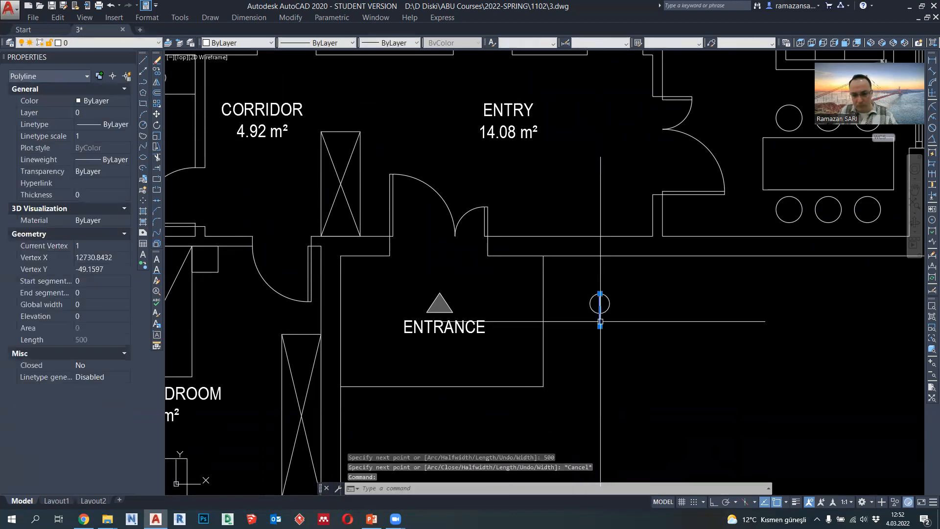
pyautogui.scroll(2, 599, 320)
pyautogui.click(600, 305)
pyautogui.click(600, 295)
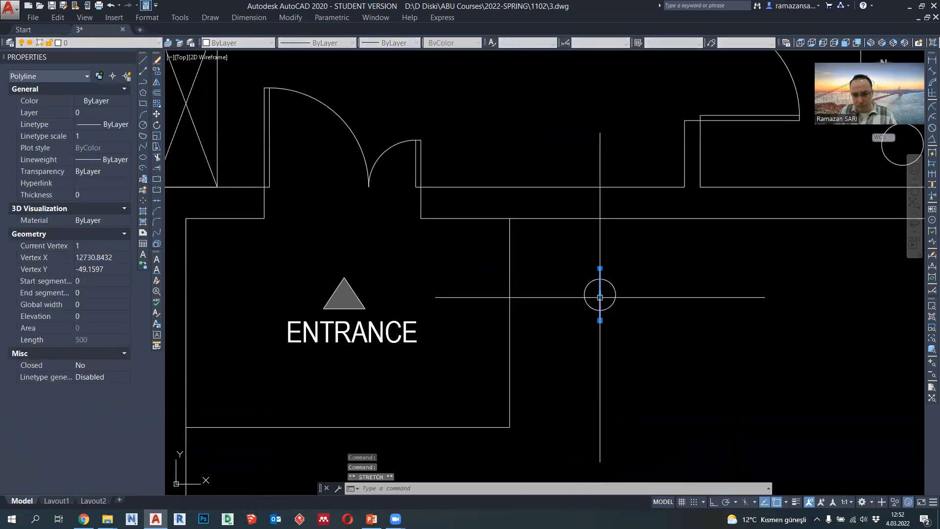
pyautogui.press('Escape')
# - Draw a horizontal polyline 1200 long through the circle's centre, starting 100 outside its left quadrant, with Ortho on
pyautogui.click(144, 82)
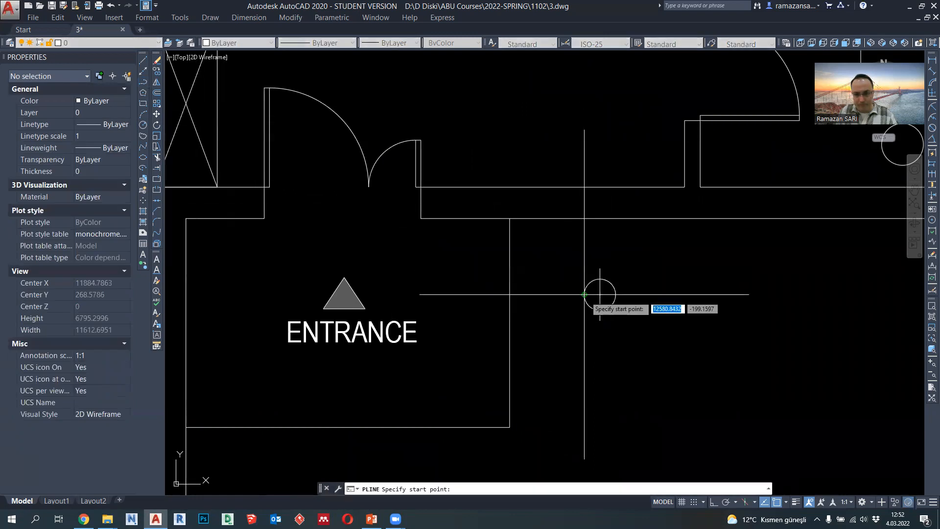
pyautogui.write('100')
pyautogui.press('Return')
pyautogui.press('F8')
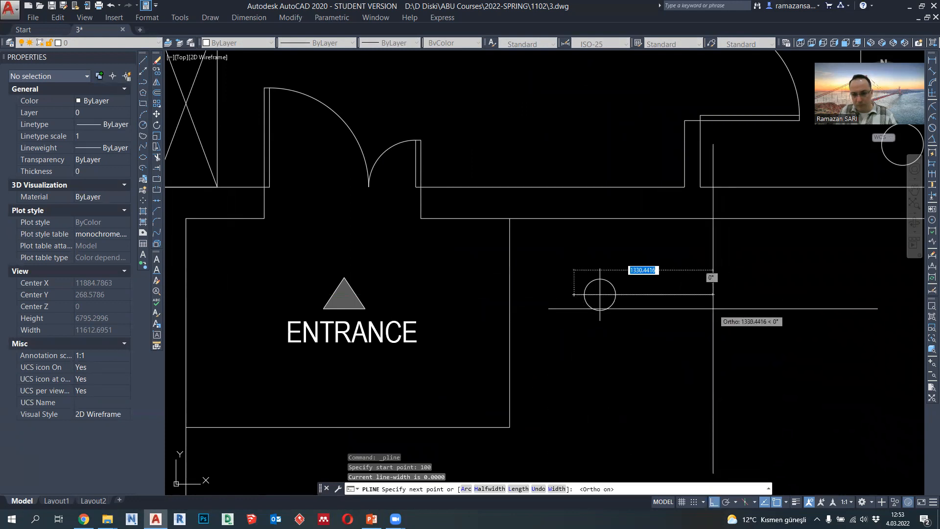
pyautogui.press('Return')
pyautogui.press('Escape')
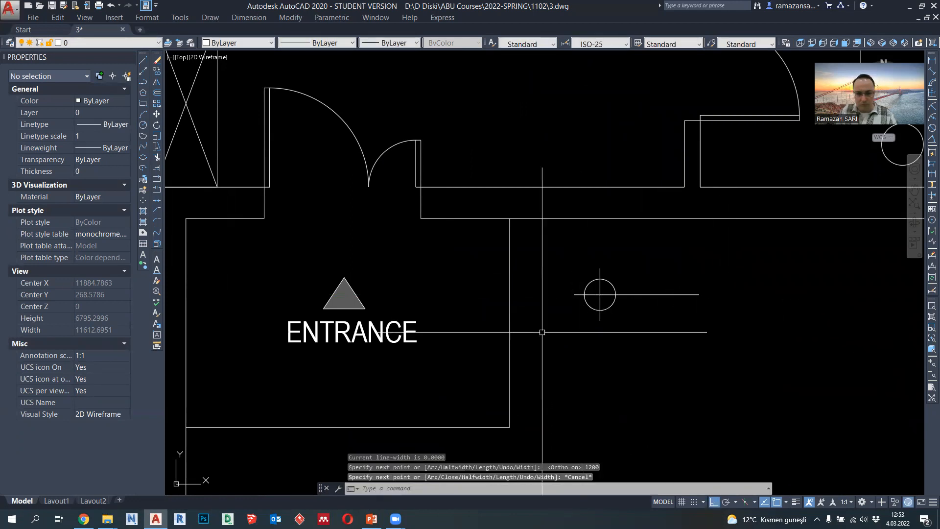
pyautogui.scroll(-1, 539, 331)
pyautogui.click(421, 332)
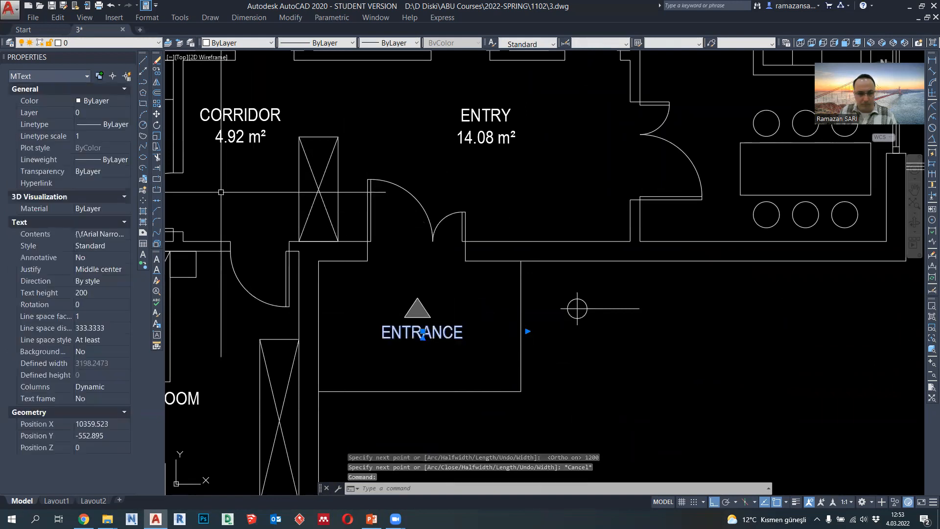
pyautogui.click(156, 72)
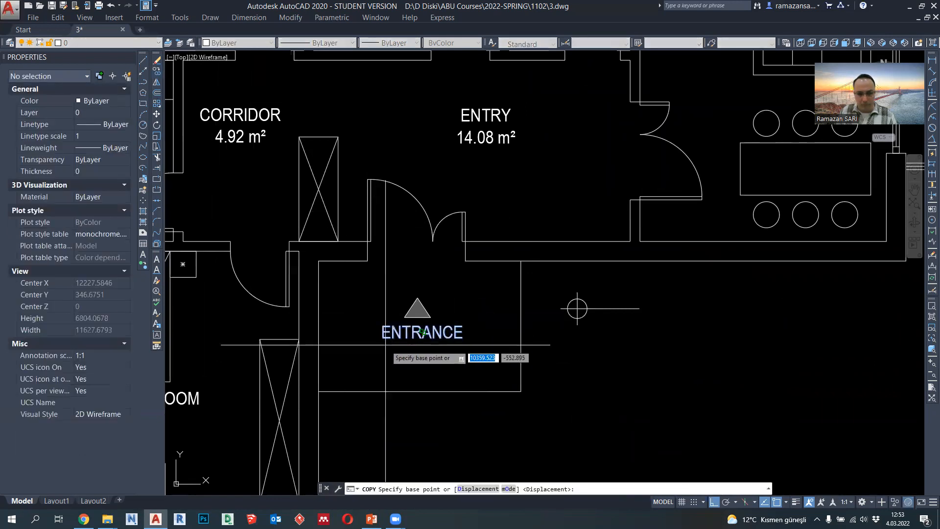
pyautogui.click(422, 332)
pyautogui.press('Escape')
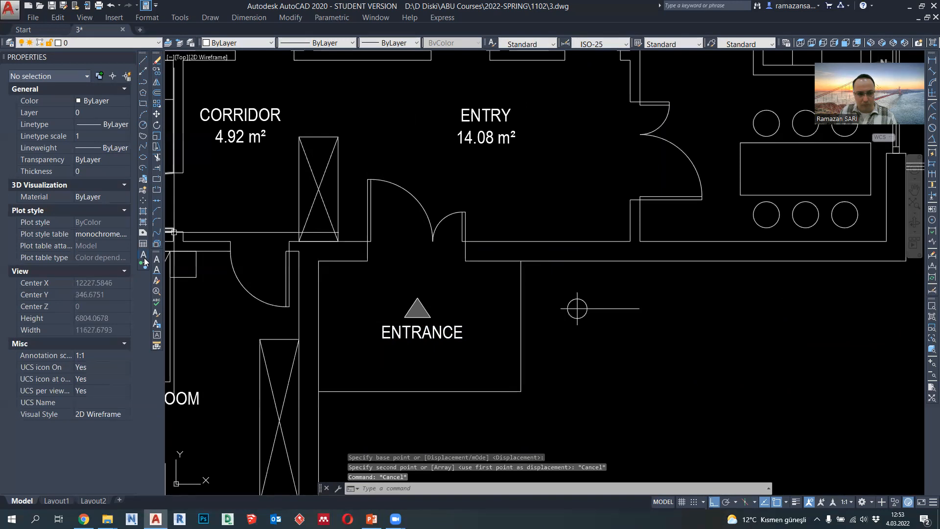
# - Add the multiline text "+0.00" above the marker's horizontal line, in Arial Narrow with a height of 200
pyautogui.click(143, 255)
pyautogui.scroll(2, 613, 298)
pyautogui.click(577, 280)
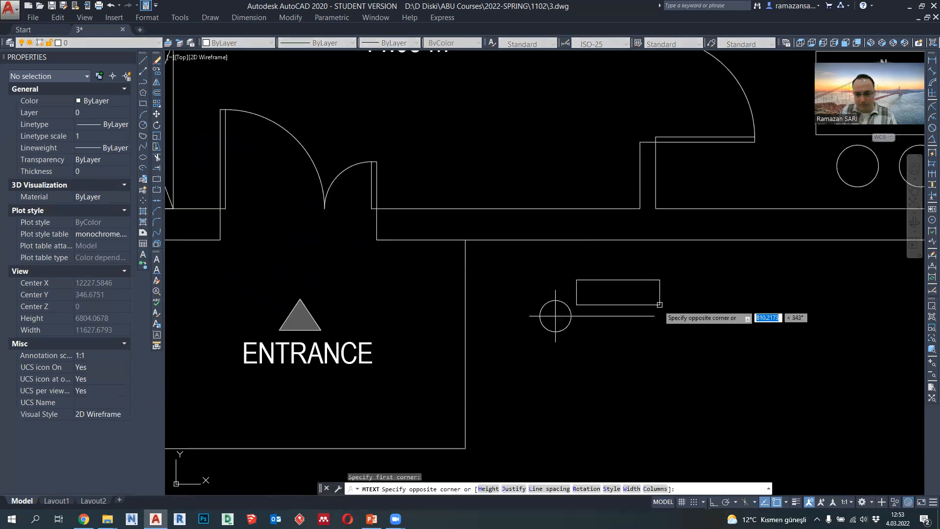
pyautogui.click(681, 309)
pyautogui.click(609, 228)
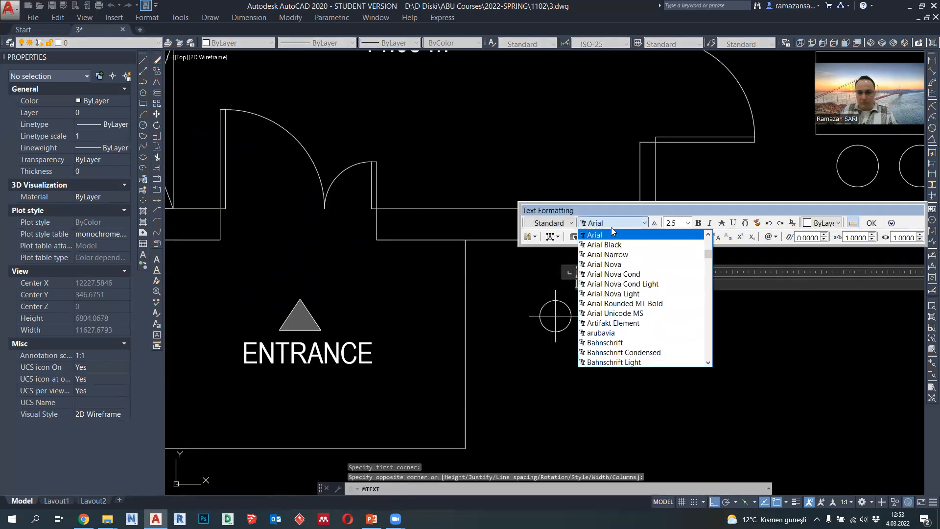
pyautogui.click(612, 266)
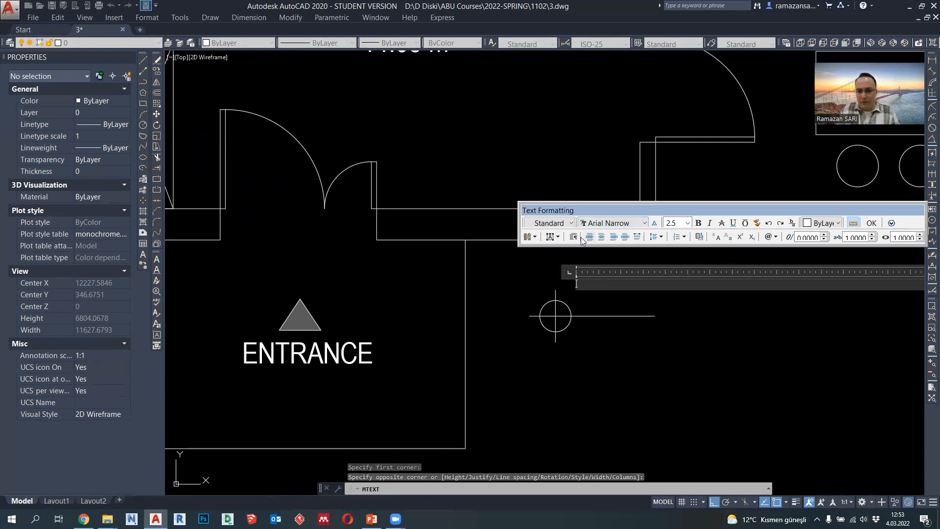
pyautogui.click(686, 224)
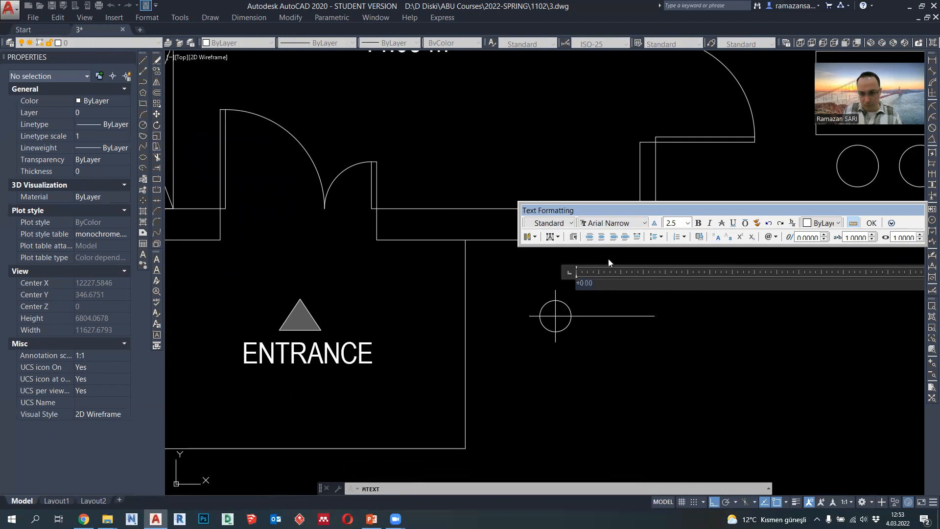
pyautogui.write('0')
pyautogui.press('Return')
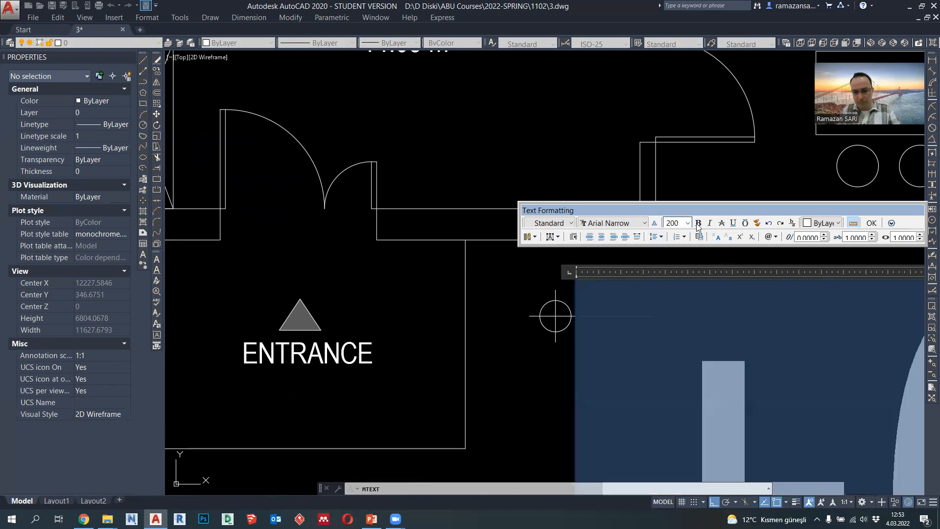
pyautogui.click(872, 223)
# - Move the "+0.00" text slightly down, just above the marker's horizontal line, with Ortho off
pyautogui.click(607, 292)
pyautogui.write('M')
pyautogui.press('Return')
pyautogui.click(736, 324)
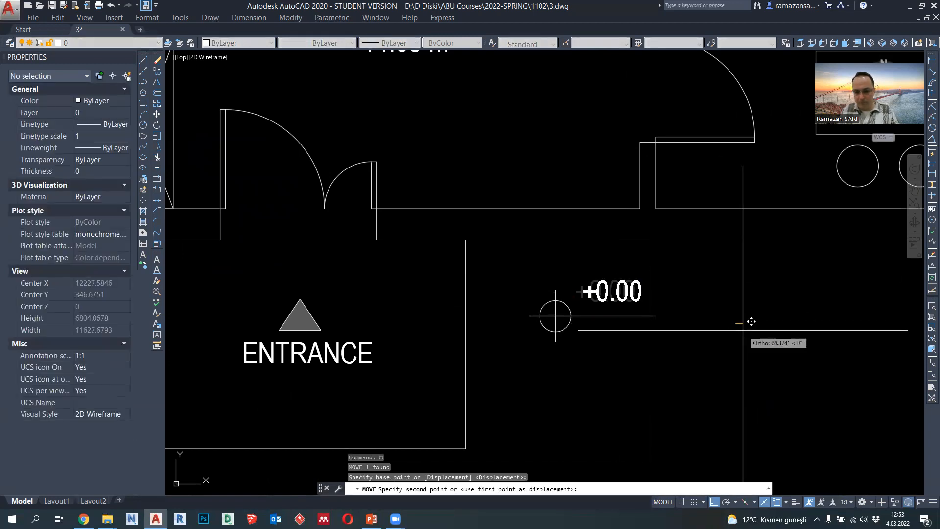
pyautogui.press('F8')
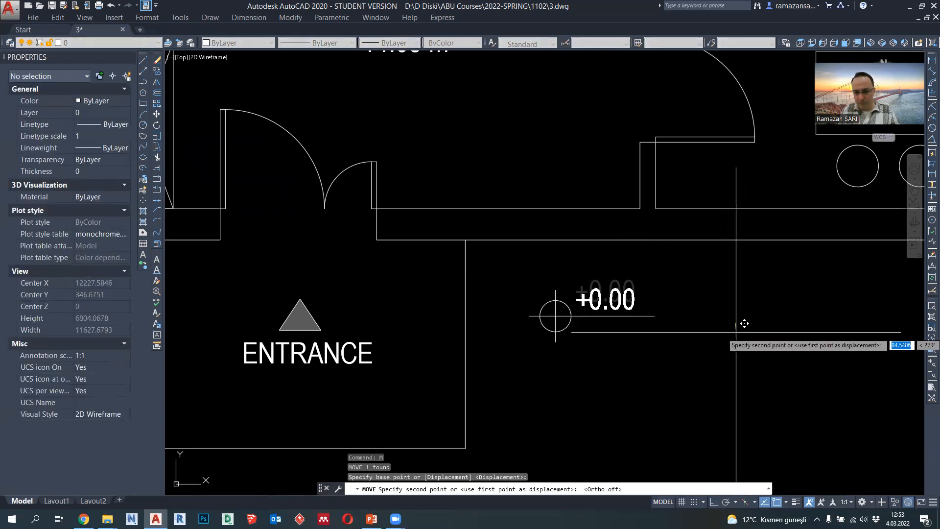
pyautogui.press('Escape')
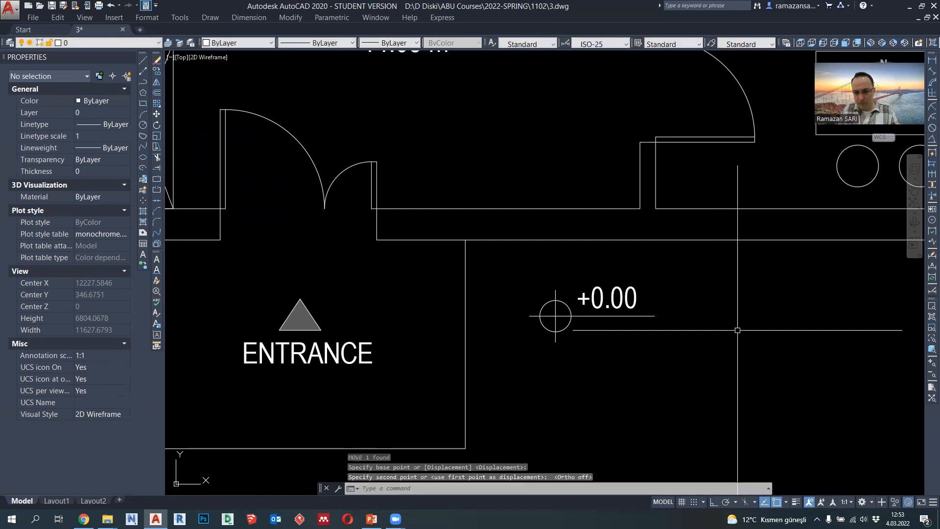
# - Switch to the Windows Character Map and pick the ± symbol in the Arial Narrow font
pyautogui.click(35, 519)
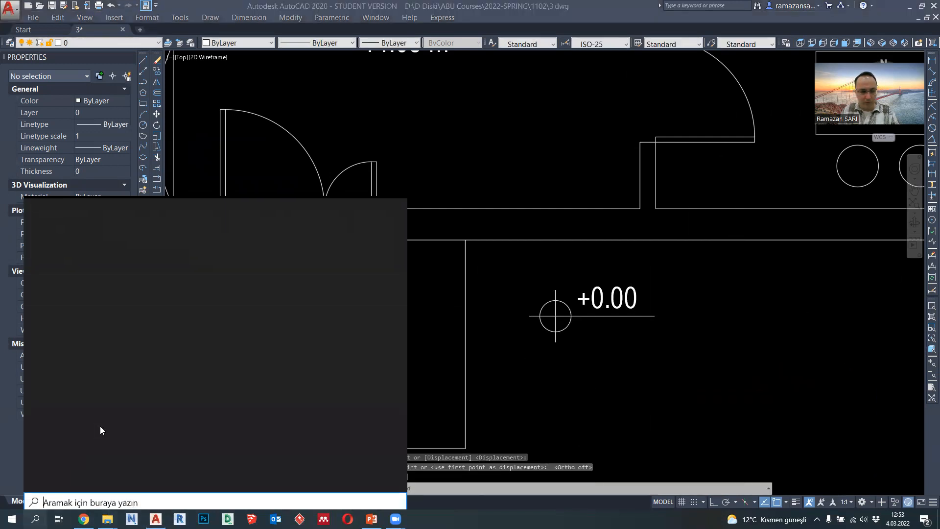
pyautogui.click(98, 408)
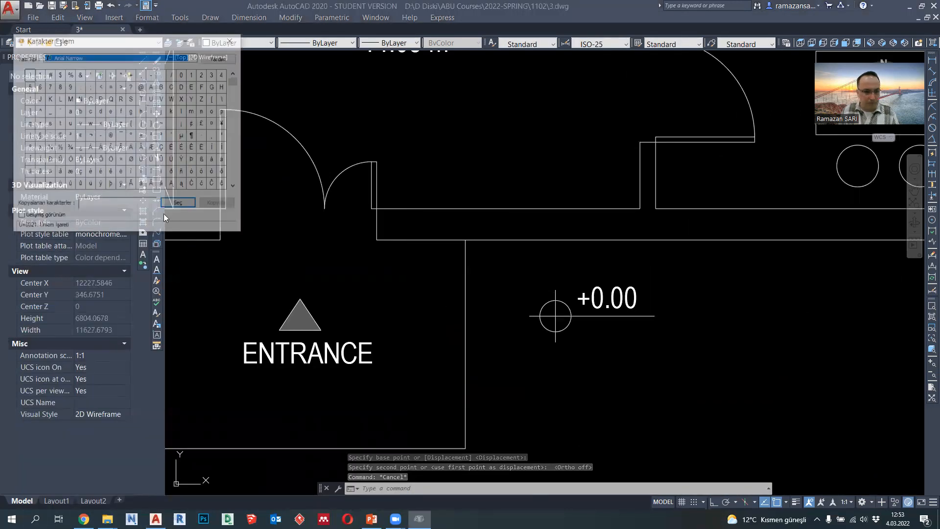
pyautogui.click(141, 138)
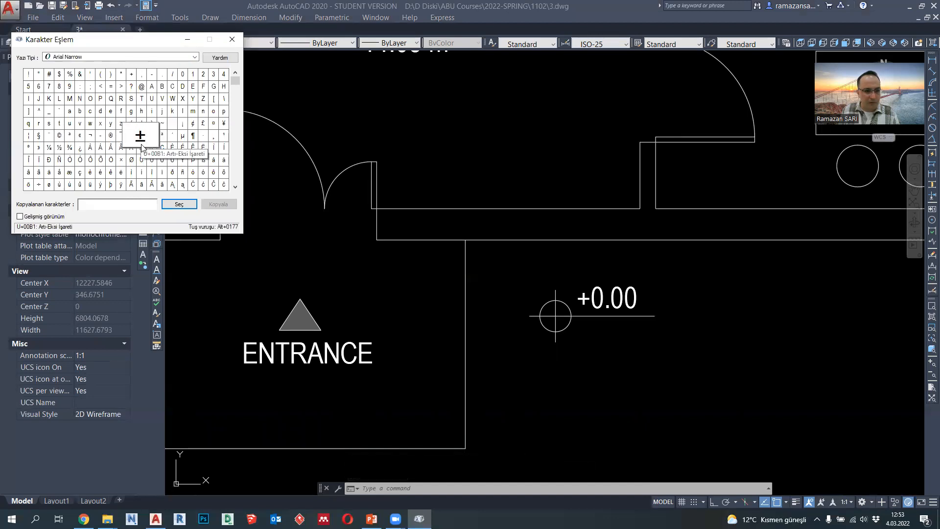
# - Replace the plus sign in the marker's "+0.00" text with ± at a height of 200
pyautogui.click(597, 300)
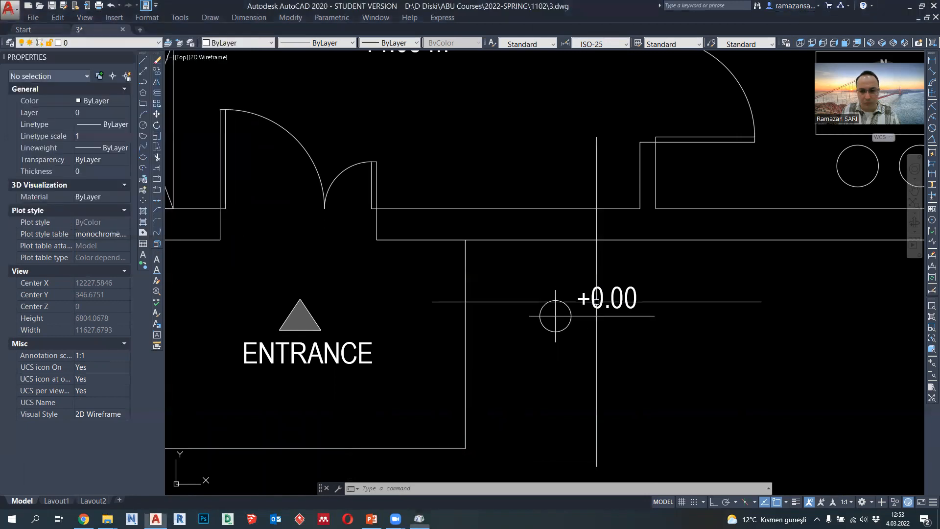
pyautogui.click(590, 301)
pyautogui.click(589, 301)
pyautogui.doubleClick(585, 300)
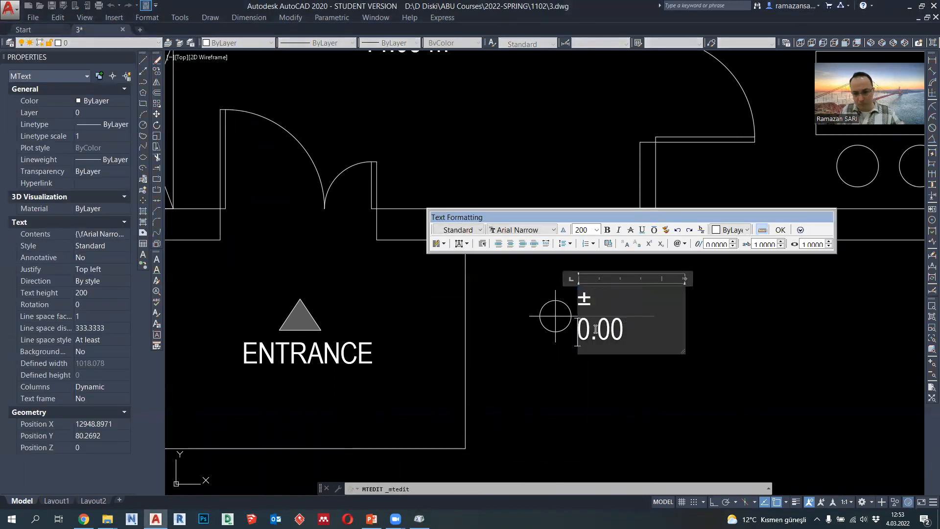
pyautogui.press('BackSpace')
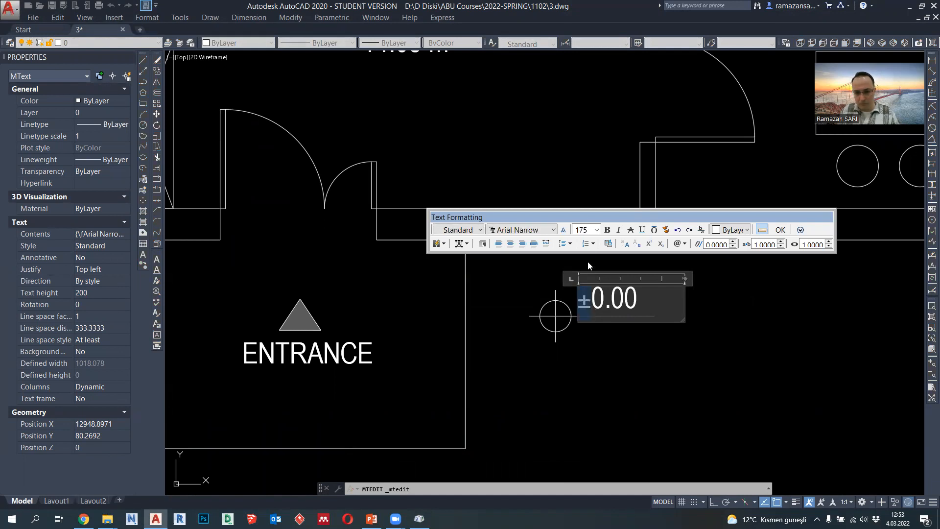
pyautogui.click(588, 243)
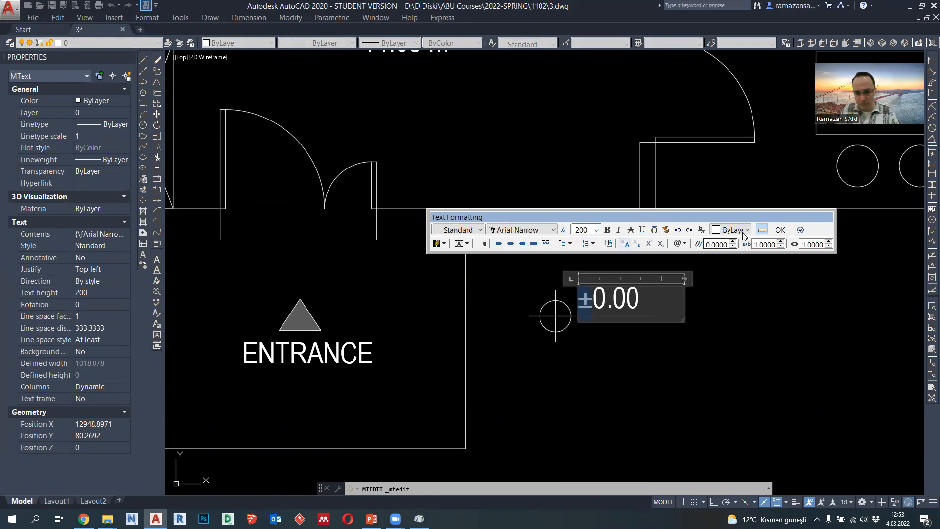
pyautogui.click(780, 231)
pyautogui.click(692, 335)
pyautogui.press('Escape')
pyautogui.click(664, 358)
pyautogui.press('Escape')
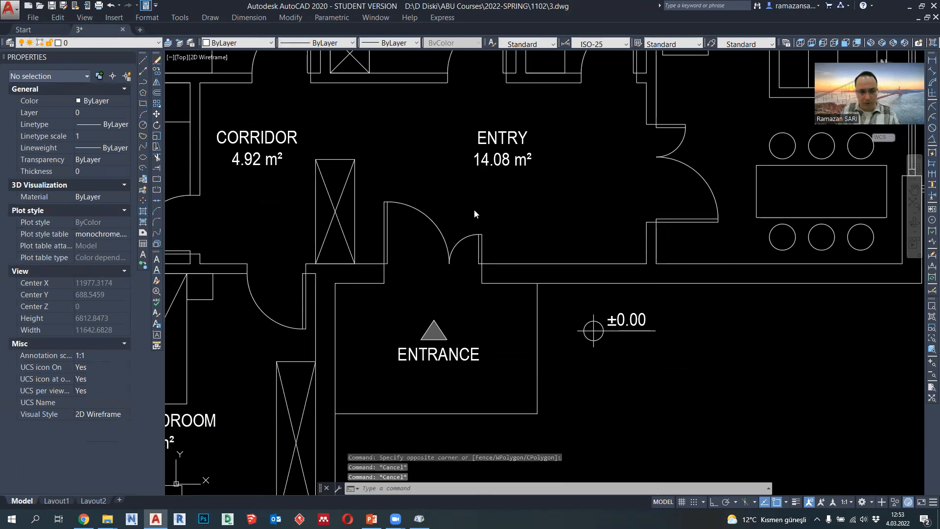
# - Hatch two diagonally opposite quarters of the level marker's circle with the SOLID pattern in colour ByLayer
pyautogui.write('h')
pyautogui.press('Return')
pyautogui.click(724, 131)
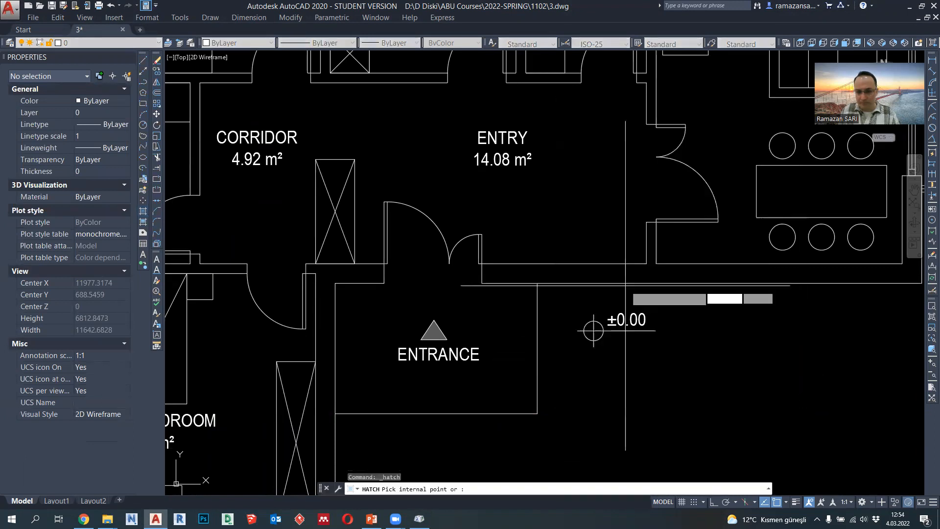
pyautogui.press('Return')
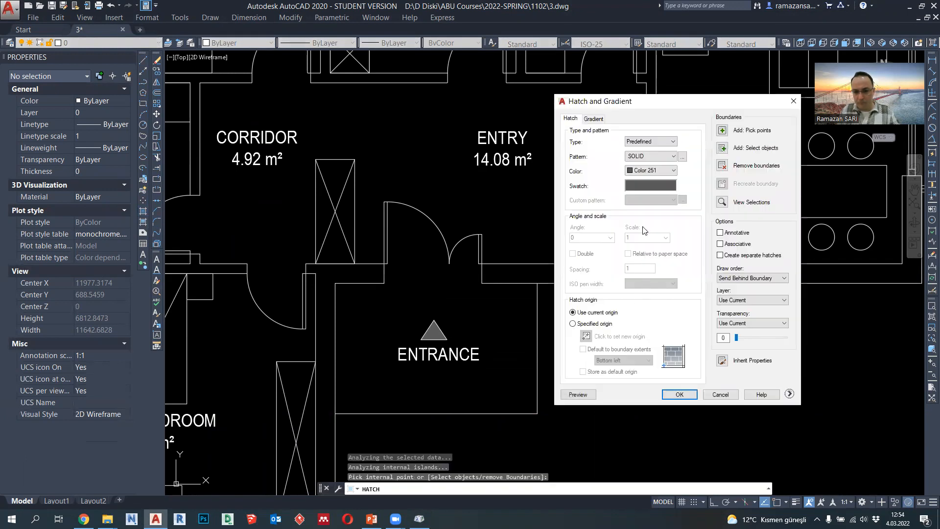
pyautogui.click(648, 186)
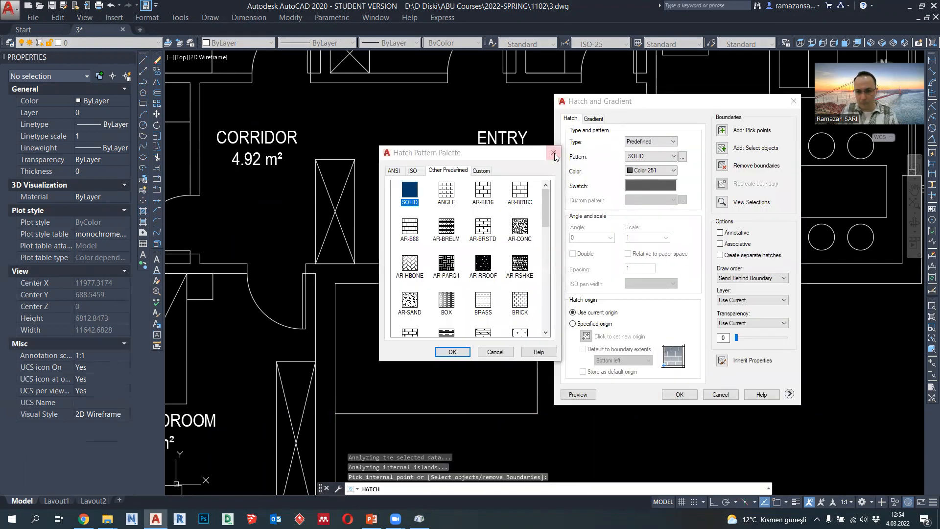
pyautogui.click(554, 154)
pyautogui.click(651, 170)
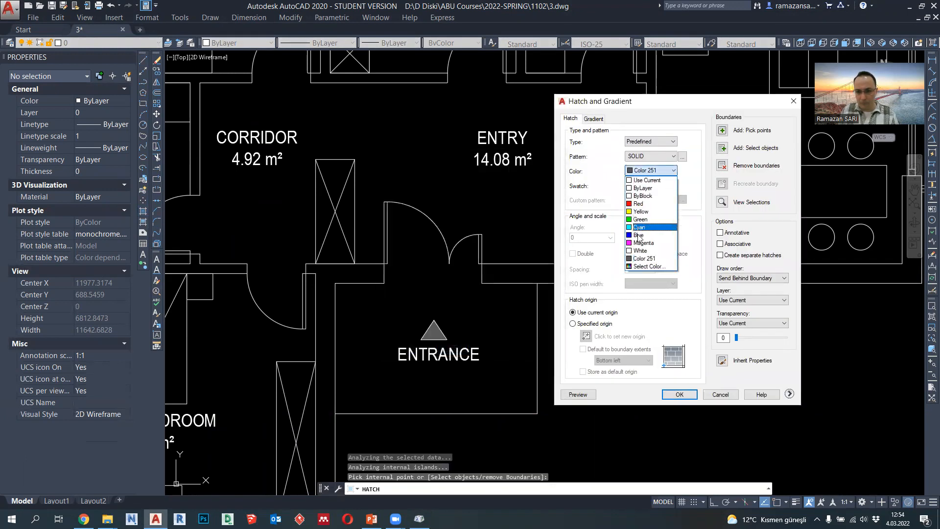
pyautogui.click(644, 188)
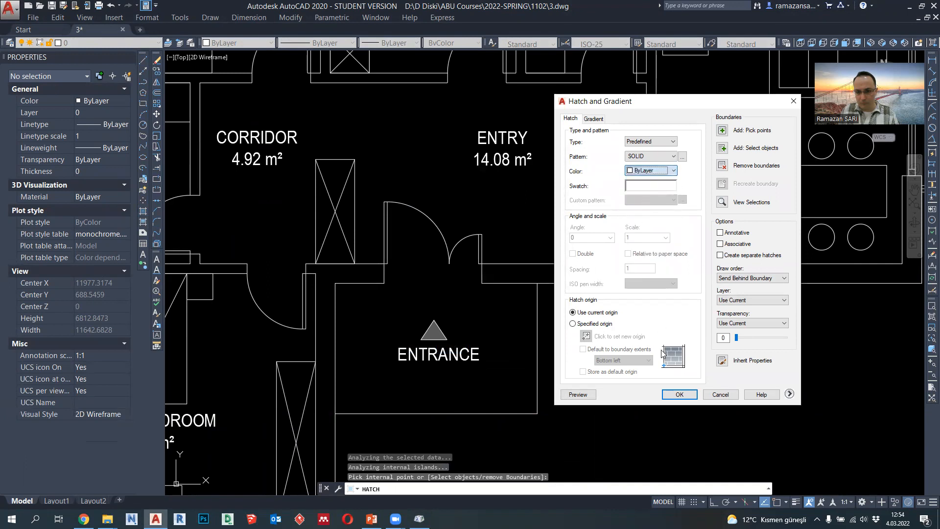
pyautogui.click(671, 397)
# - Set the lineweight of the whole level marker, including its text and hatch, to 0.13 mm
pyautogui.click(668, 295)
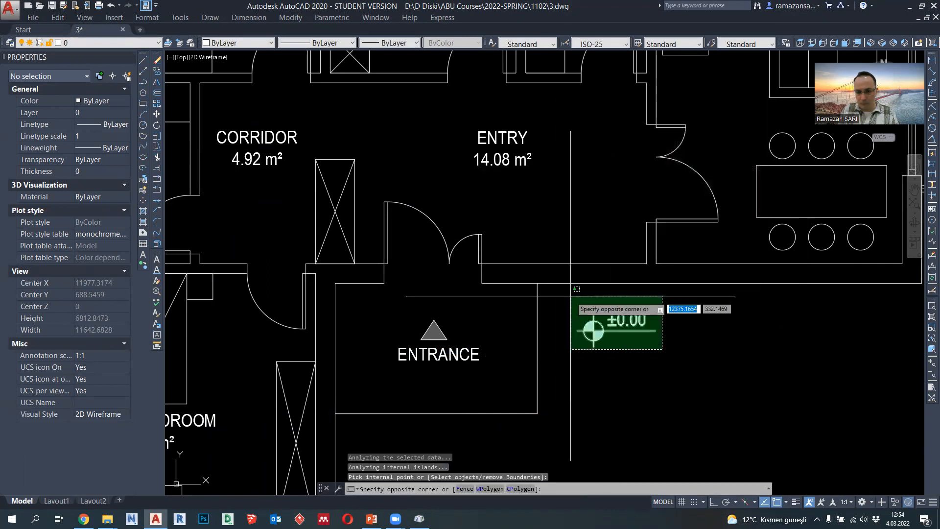
pyautogui.click(569, 345)
pyautogui.click(412, 44)
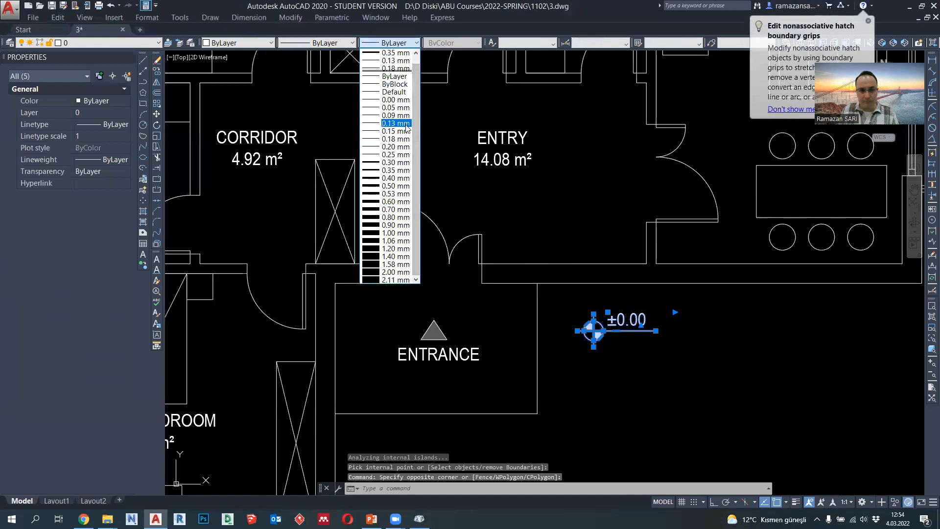
pyautogui.click(406, 126)
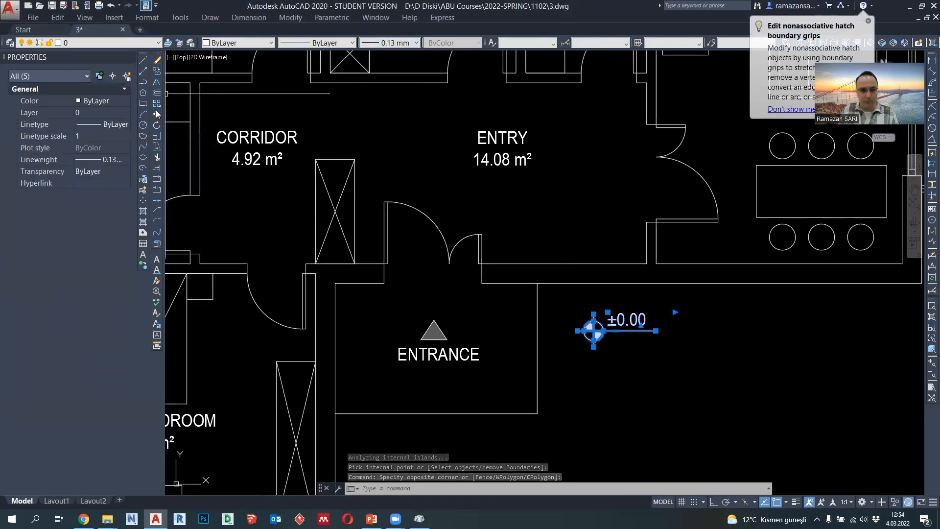
# - Move the level marker into the entrance porch, just beside the entrance triangle
pyautogui.write('m')
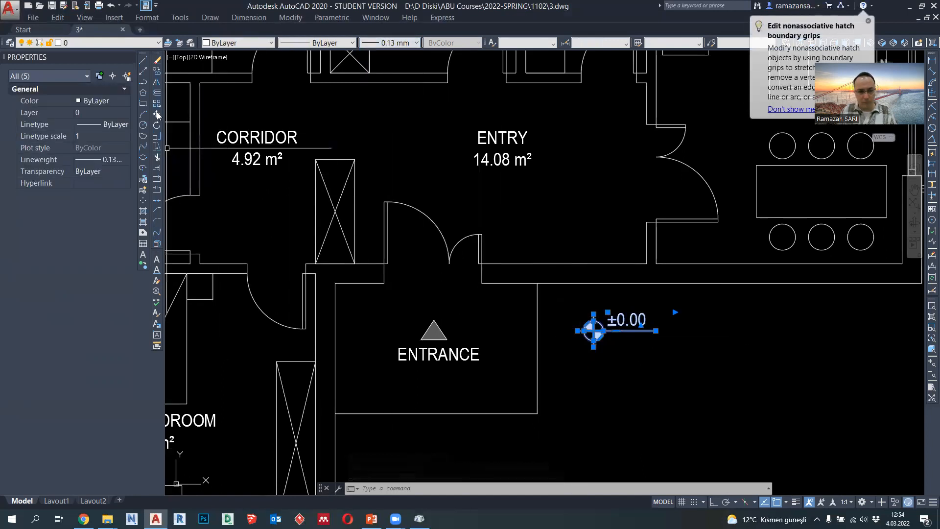
pyautogui.press('Return')
pyautogui.click(594, 331)
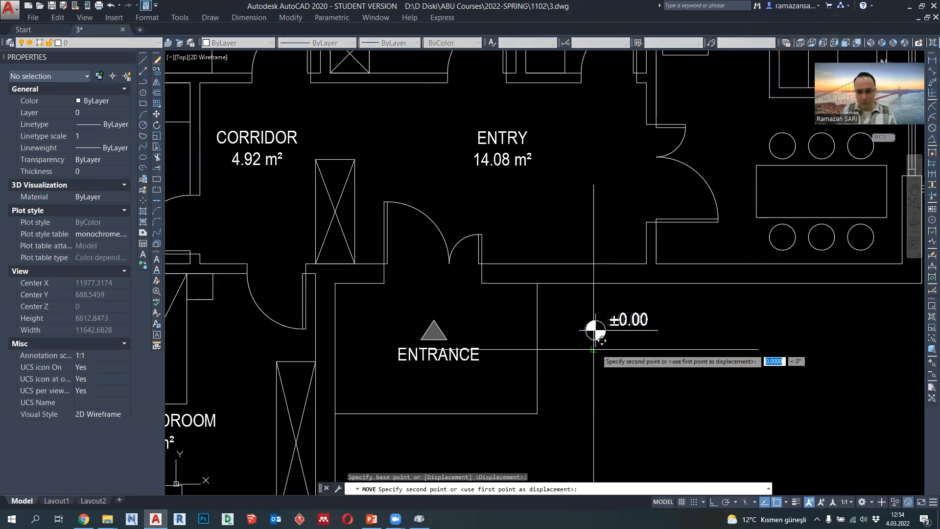
pyautogui.click(465, 316)
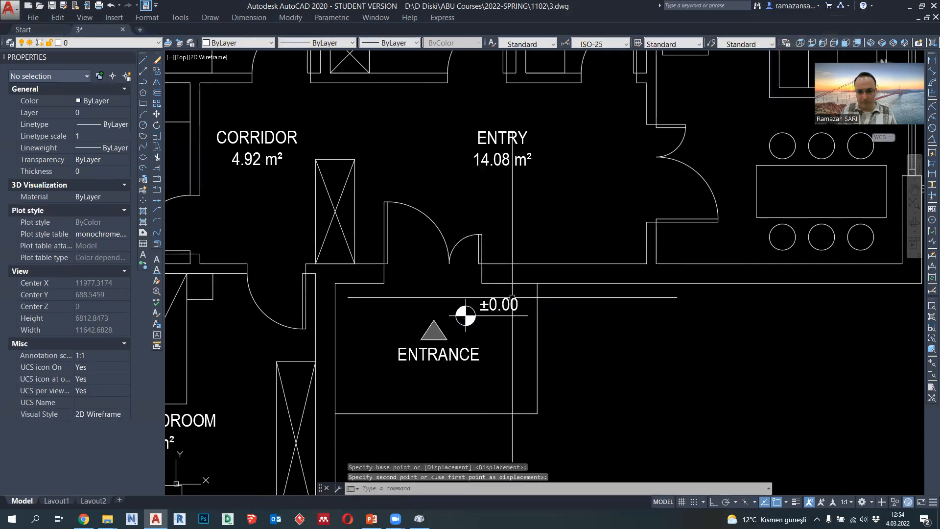
# - Copy the level marker into the ENTRY room below its label and to the open area outside the entrance porch
pyautogui.moveTo(524, 332); pyautogui.dragTo(458, 300)
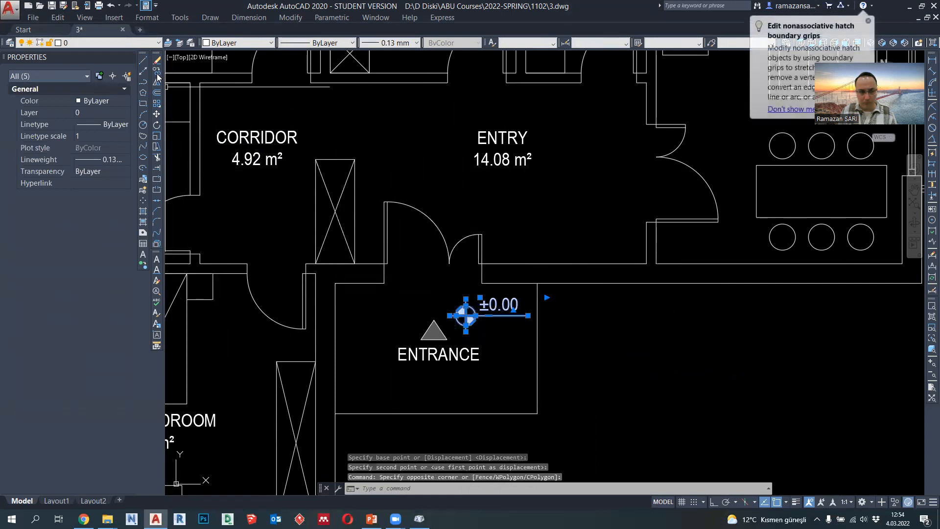
pyautogui.write('co')
pyautogui.press('Return')
pyautogui.click(465, 316)
pyautogui.click(530, 224)
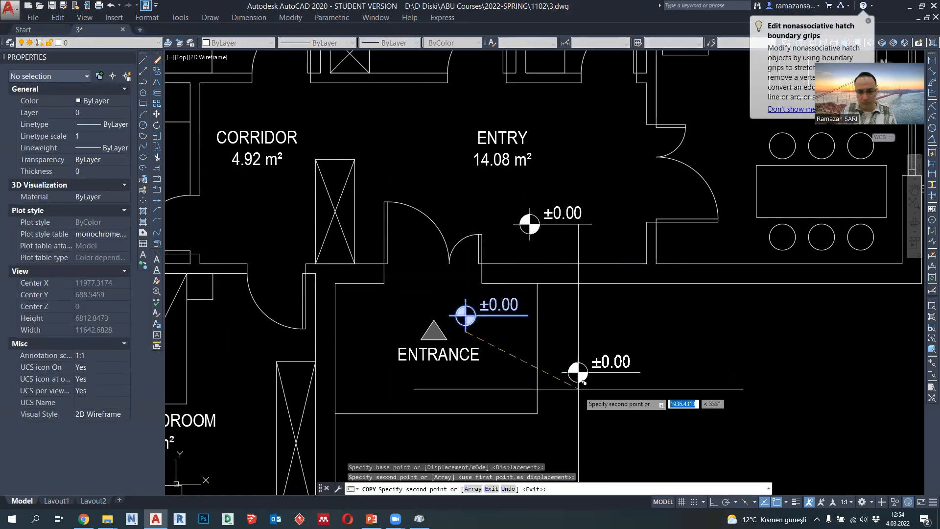
pyautogui.moveTo(579, 395); pyautogui.dragTo(568, 314, button='middle')
pyautogui.click(563, 294)
pyautogui.press('Escape')
# - Change the elevation text of the marker outside the entrance porch to "-0.20"
pyautogui.scroll(2, 563, 294)
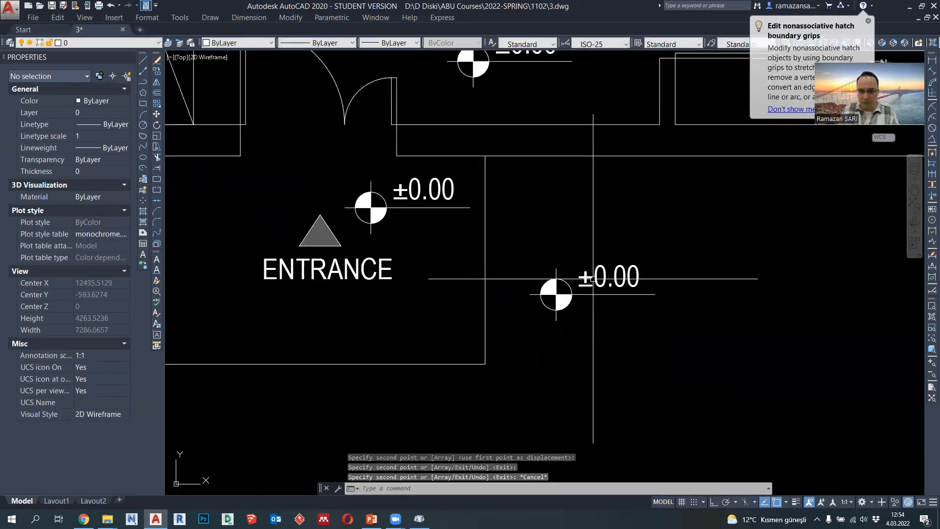
pyautogui.click(632, 286)
pyautogui.doubleClick(632, 286)
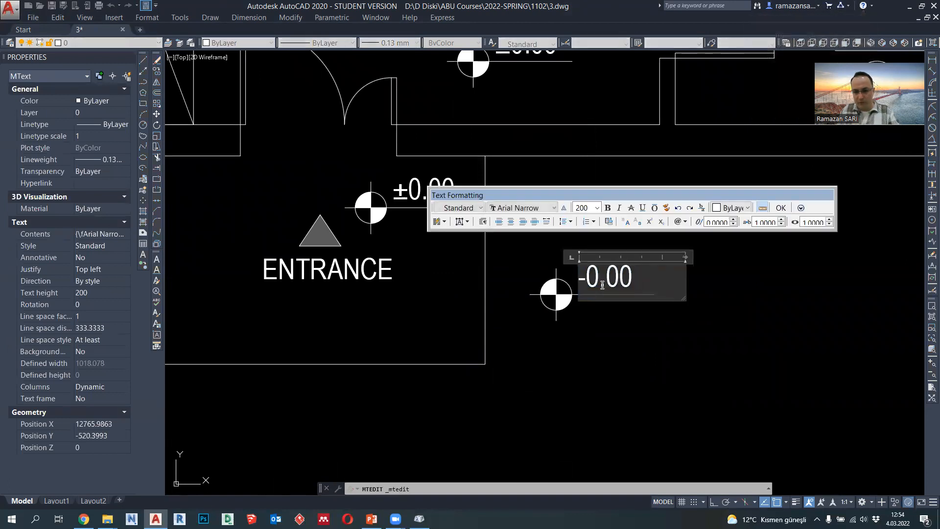
pyautogui.write('2')
pyautogui.click(652, 366)
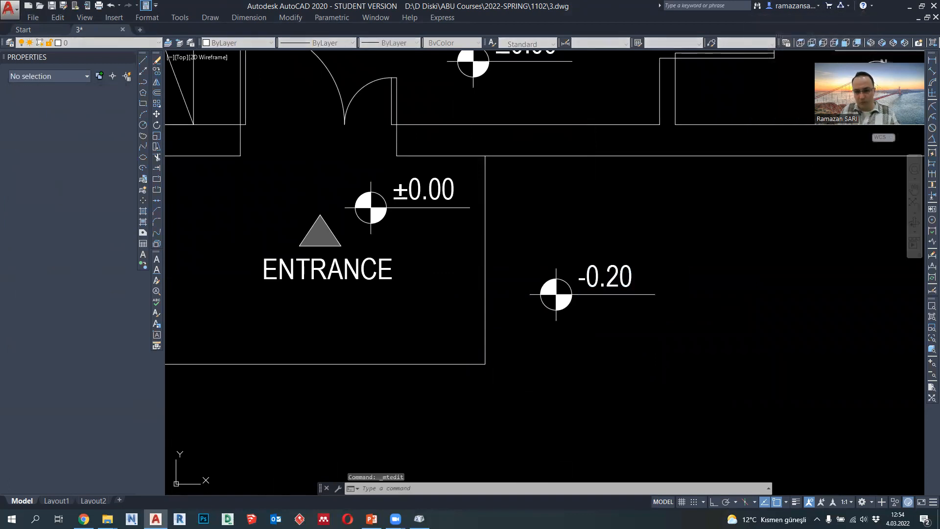
# - Review the whole floor plan and examine the Room Schedule layout on the PowerPoint slide
pyautogui.scroll(-3, 651, 365)
pyautogui.moveTo(637, 386); pyautogui.dragTo(575, 373, button='middle')
pyautogui.scroll(-2, 631, 330)
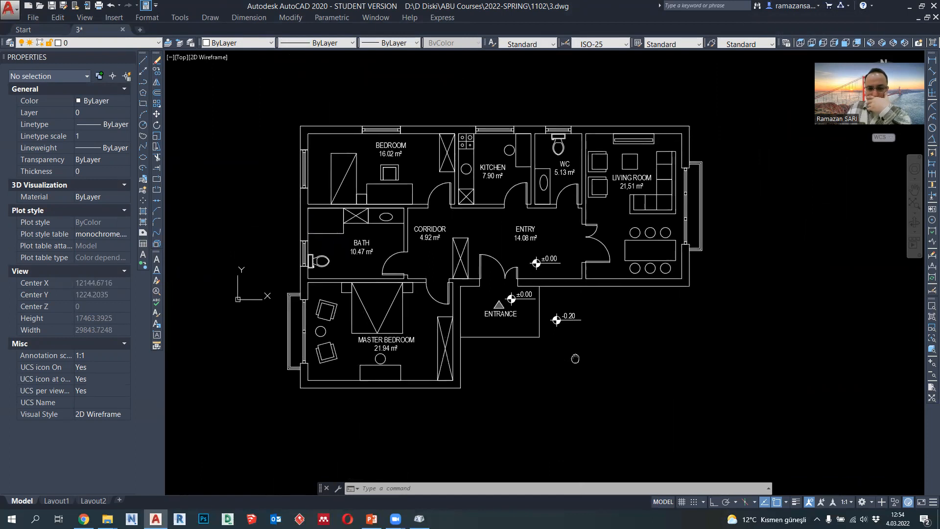
pyautogui.scroll(-2, 574, 356)
pyautogui.moveTo(570, 363); pyautogui.dragTo(525, 333, button='middle')
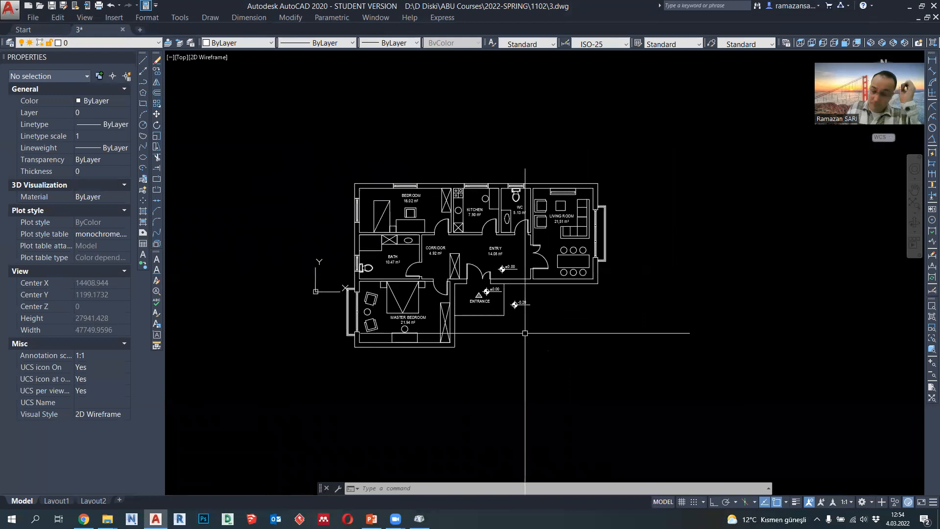
pyautogui.click(372, 519)
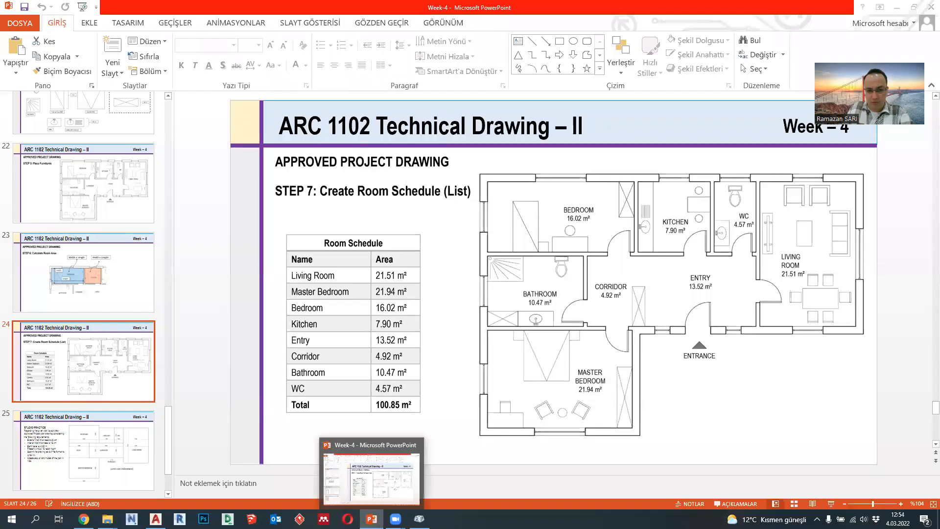
pyautogui.click(372, 518)
# - Draw a vertical polyline about 3500 long below the living room as the schedule table's left edge, with Ortho on
pyautogui.click(145, 82)
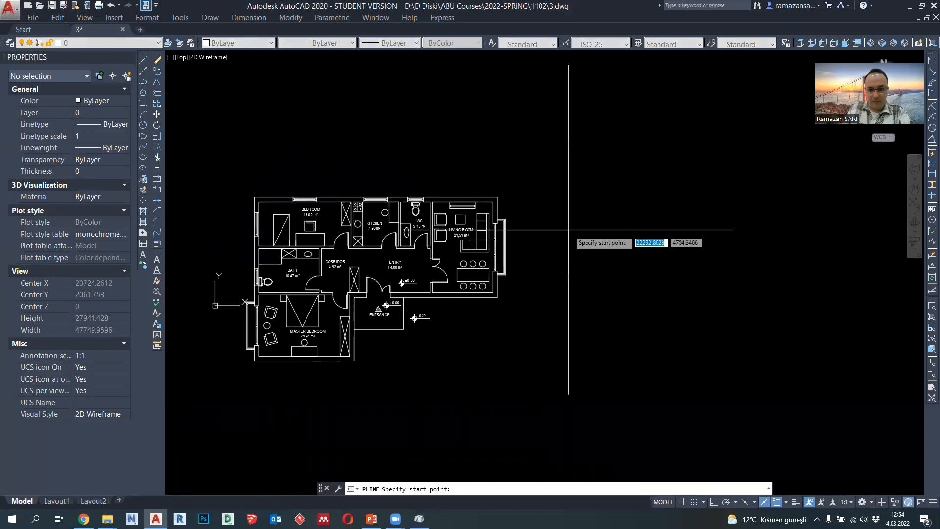
pyautogui.scroll(2, 427, 411)
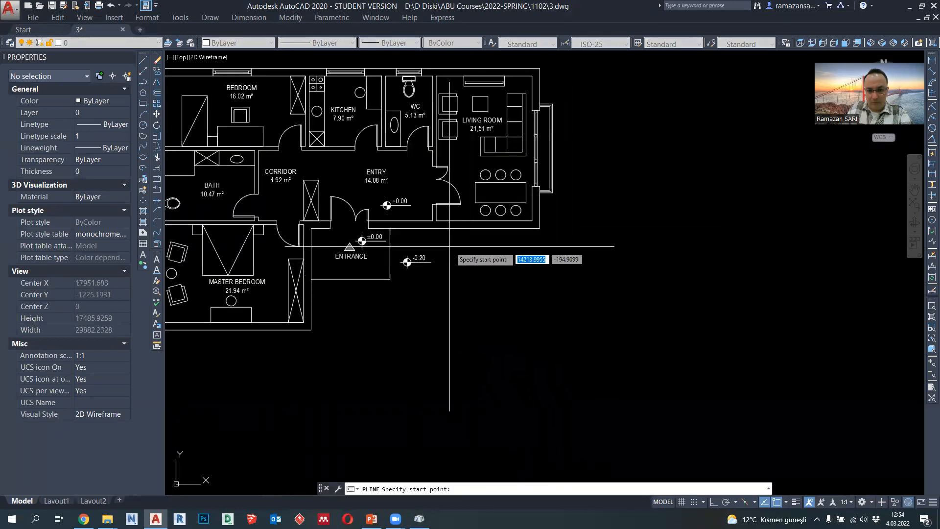
pyautogui.click(449, 247)
pyautogui.scroll(2, 457, 309)
pyautogui.click(711, 505)
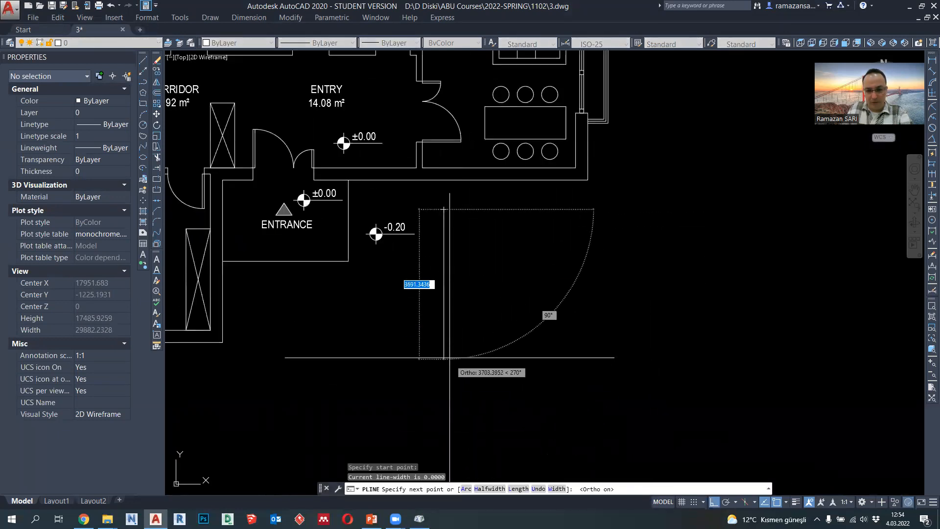
pyautogui.click(446, 351)
pyautogui.press('Return')
pyautogui.press('Return')
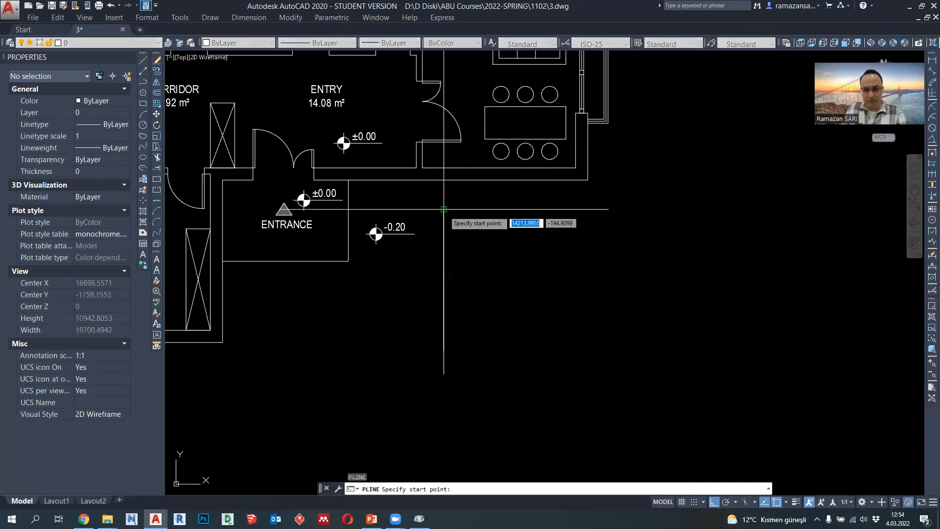
# - Draw a horizontal polyline about 4000 long to the right from the vertical line's upper end
pyautogui.click(444, 209)
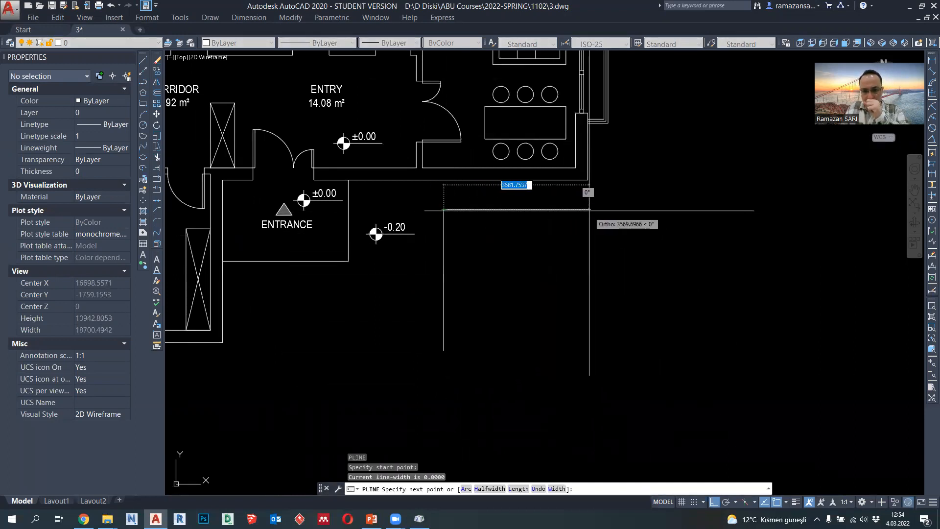
pyautogui.click(607, 209)
pyautogui.press('Escape')
# - Copy the table's top horizontal line 300 downward to form the first row
pyautogui.click(510, 211)
pyautogui.click(489, 234)
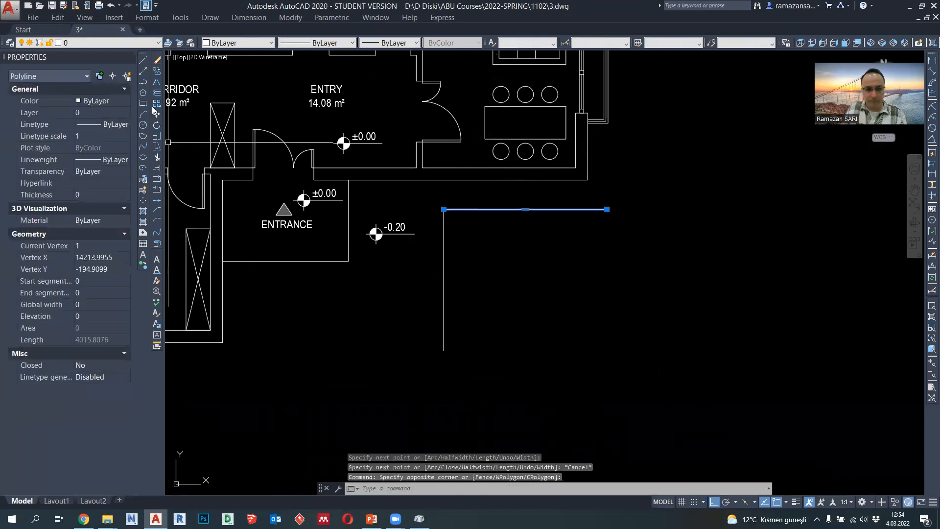
pyautogui.click(156, 71)
pyautogui.click(444, 209)
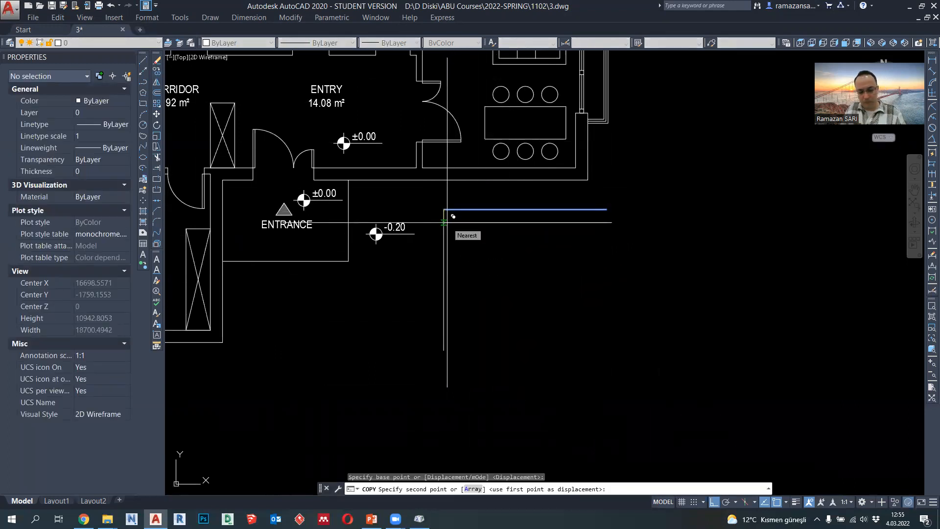
pyautogui.write('300')
pyautogui.press('Return')
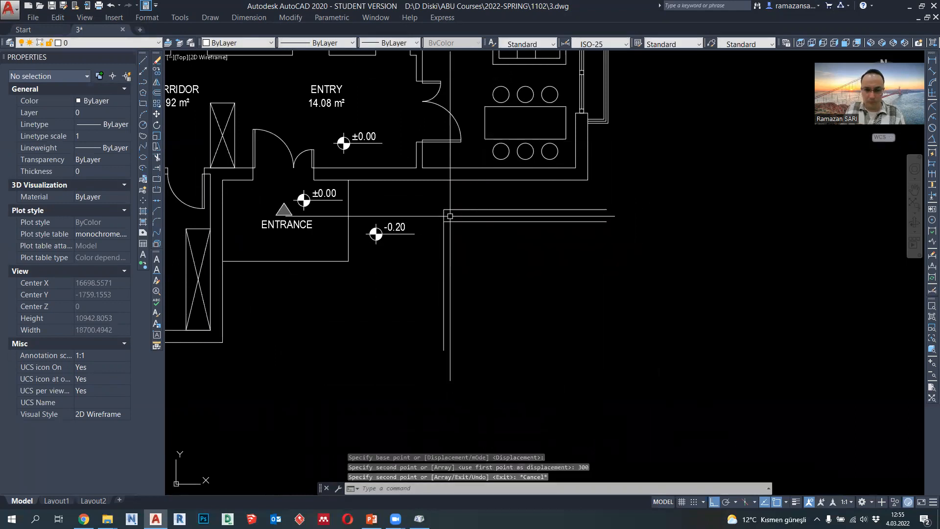
# - Copy the schedule table's left vertical edge 2000 to the right to form the first column
pyautogui.press('Escape')
pyautogui.scroll(2, 451, 216)
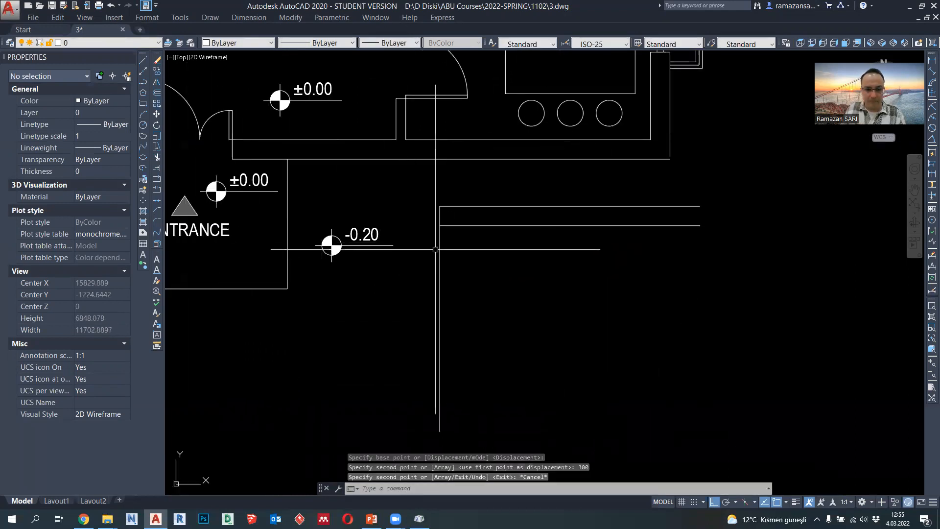
pyautogui.click(439, 215)
pyautogui.click(386, 215)
pyautogui.click(156, 71)
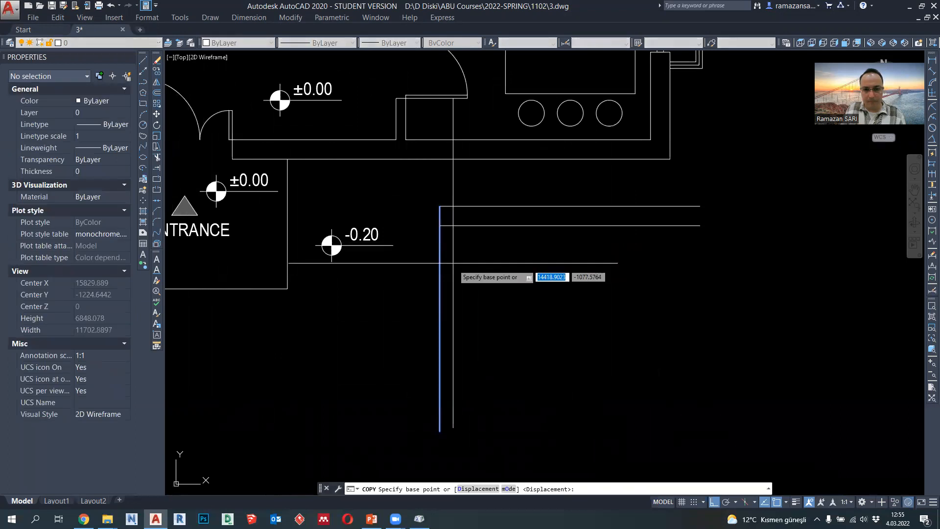
pyautogui.click(497, 344)
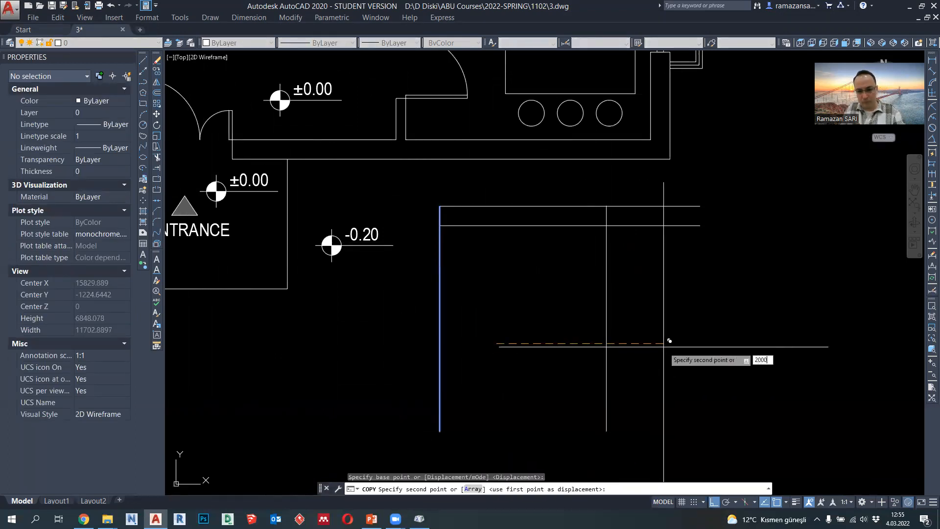
pyautogui.press('Return')
pyautogui.press('Escape')
# - Copy the new vertical column line 1000 to the right to form the second column
pyautogui.click(592, 328)
pyautogui.click(562, 315)
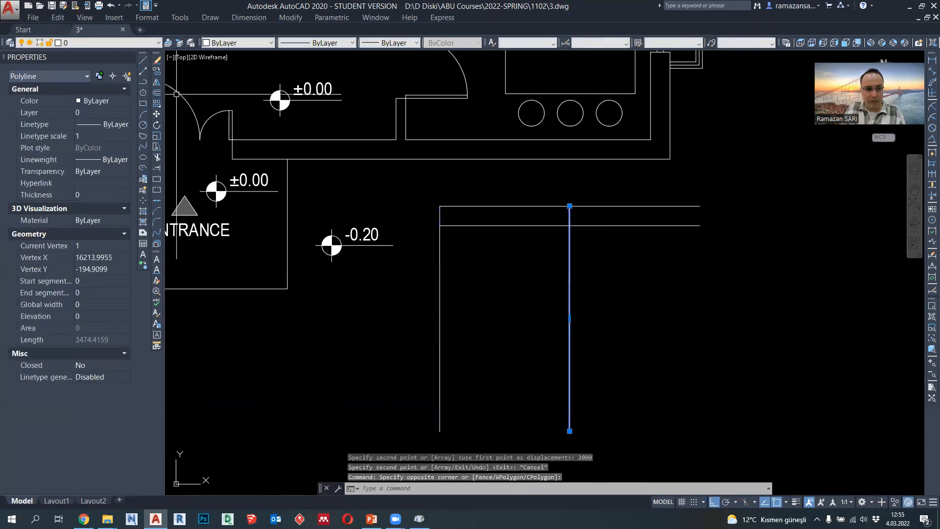
pyautogui.press('Return')
pyautogui.click(599, 284)
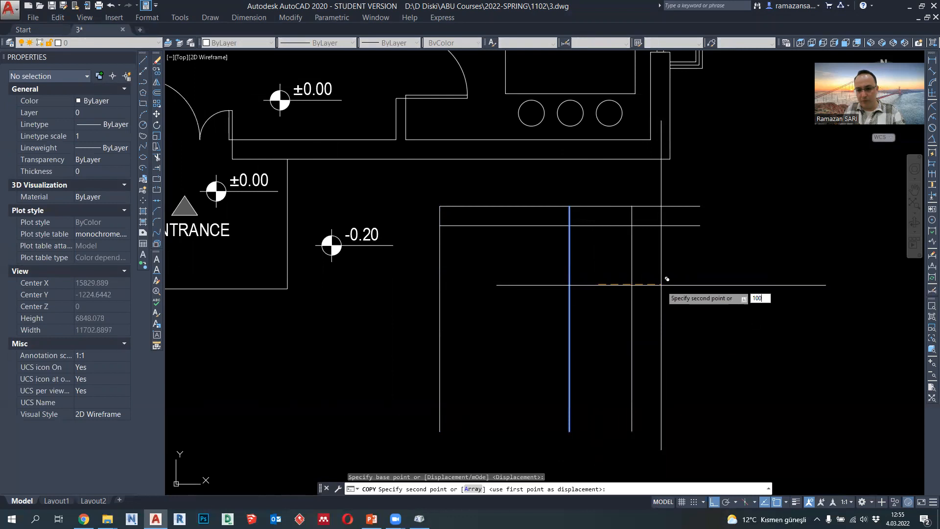
pyautogui.write('100')
pyautogui.press('Return')
pyautogui.press('Escape')
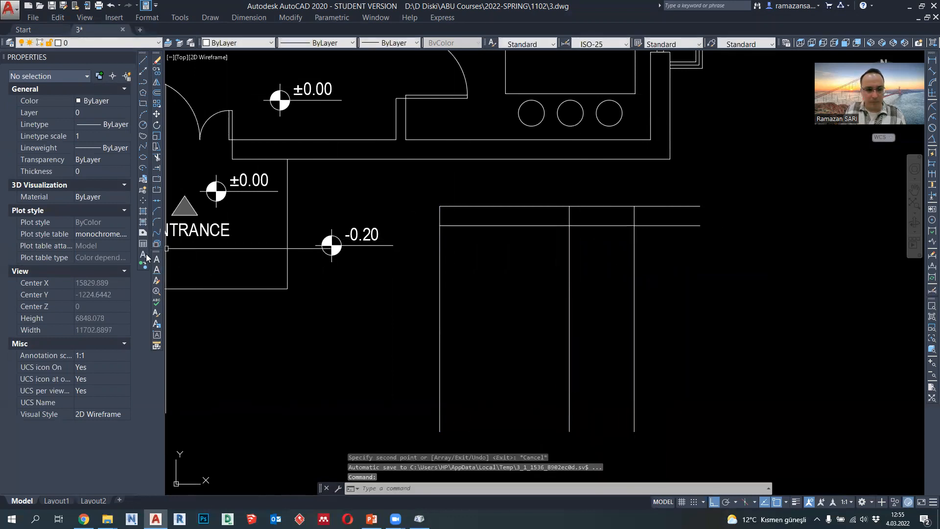
# - Add the multiline text LIVING ROOM in the table's first cell, in Arial Narrow with height 200
pyautogui.click(156, 270)
pyautogui.click(443, 209)
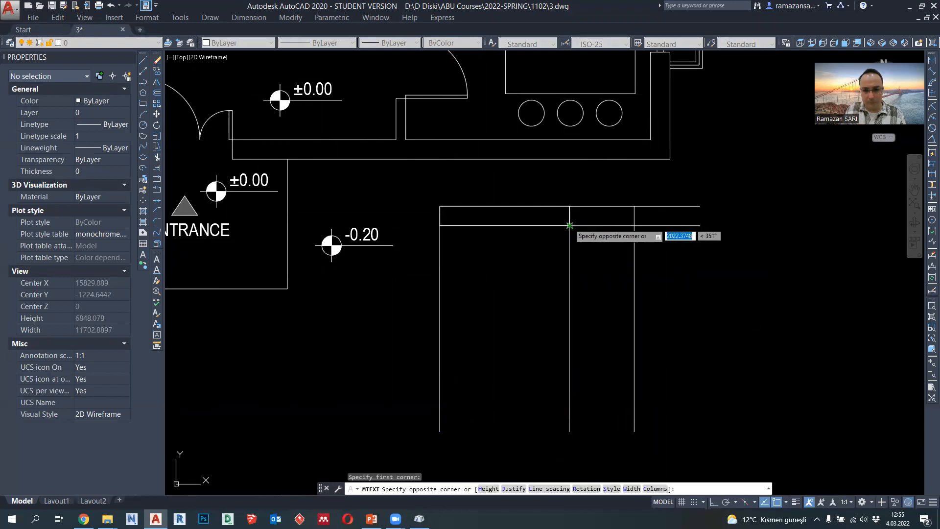
pyautogui.click(572, 230)
pyautogui.click(606, 150)
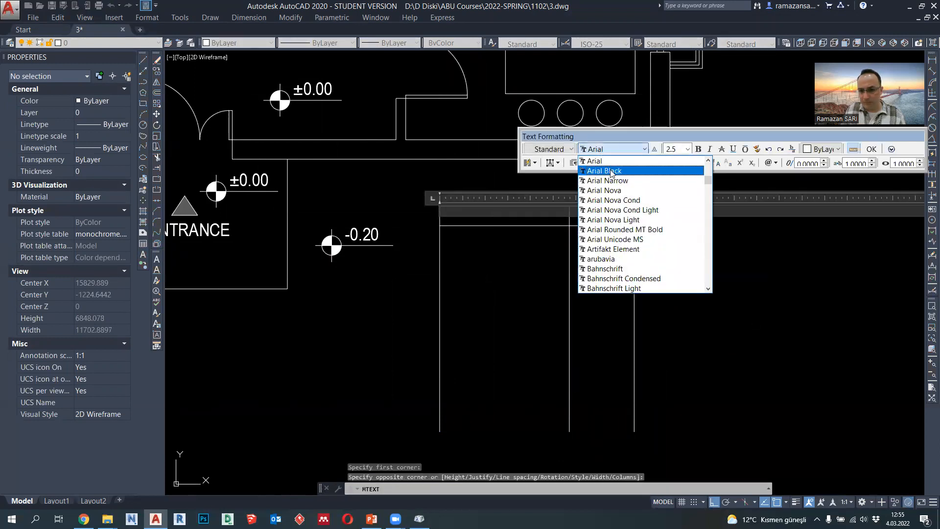
pyautogui.click(630, 173)
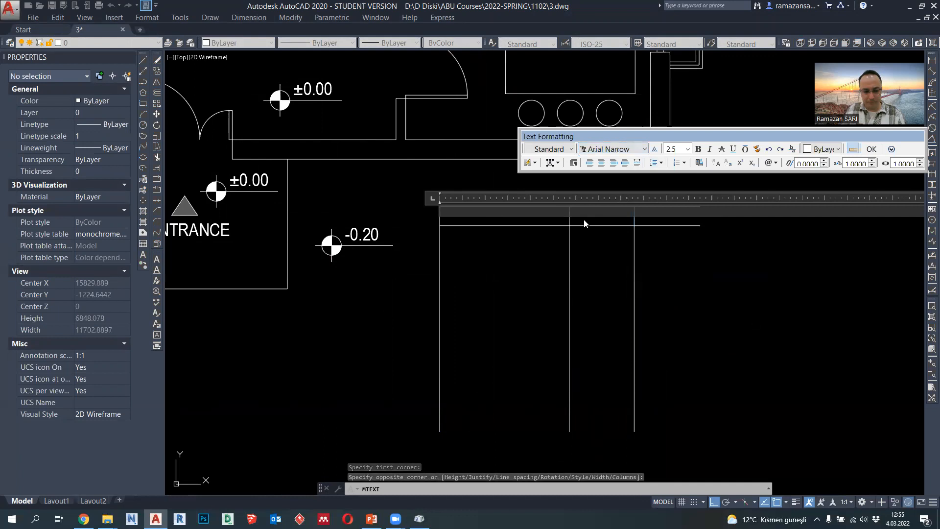
pyautogui.write('LIVING ROOM')
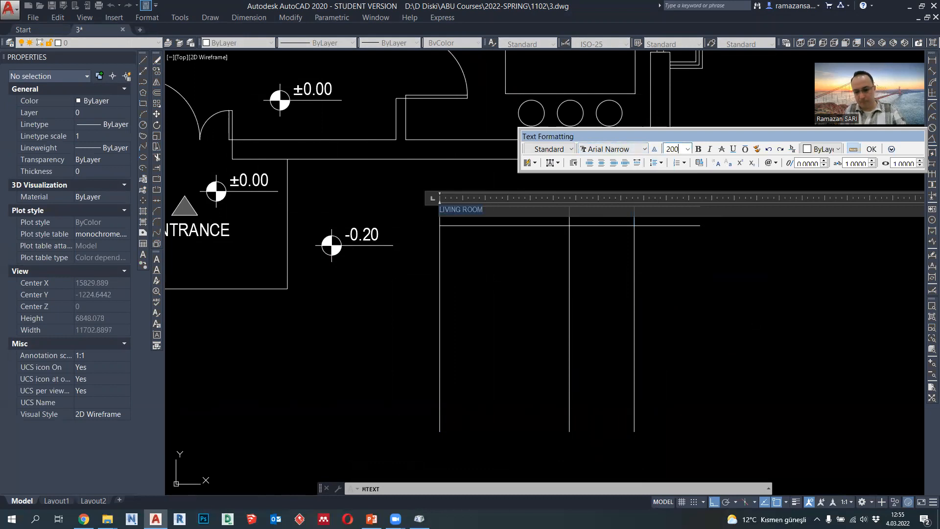
pyautogui.press('Return')
pyautogui.click(871, 150)
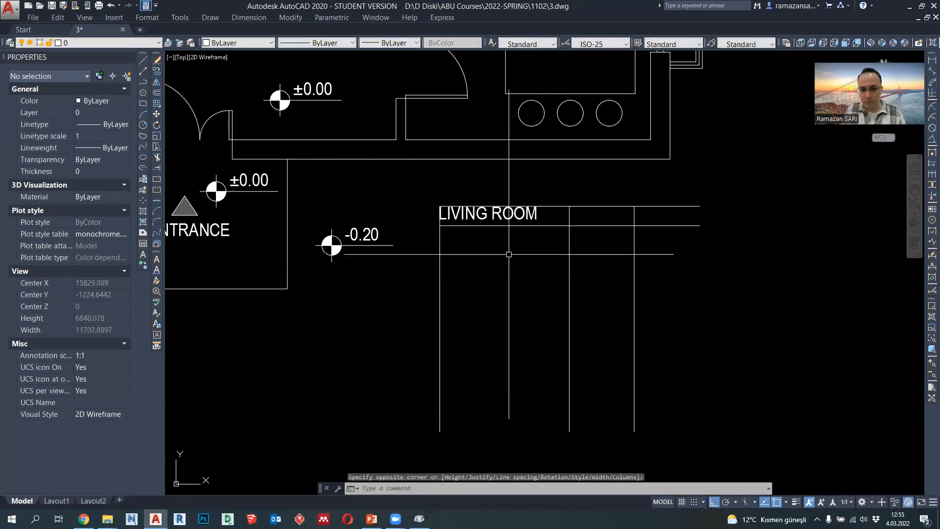
# - Move the table's LIVING ROOM text 50 downward within its cell
pyautogui.scroll(2, 541, 259)
pyautogui.scroll(-6, 540, 260)
pyautogui.scroll(2, 540, 259)
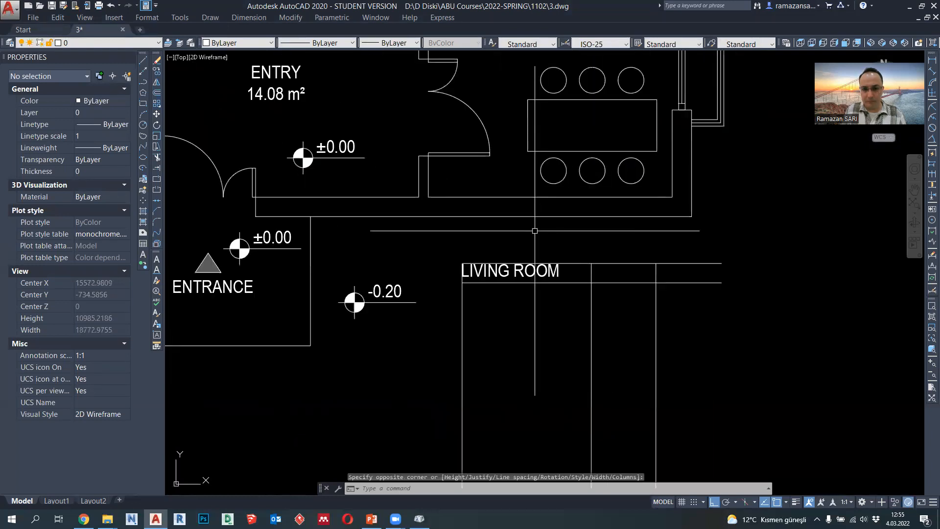
pyautogui.click(521, 271)
pyautogui.scroll(2, 526, 282)
pyautogui.write('m')
pyautogui.press('Return')
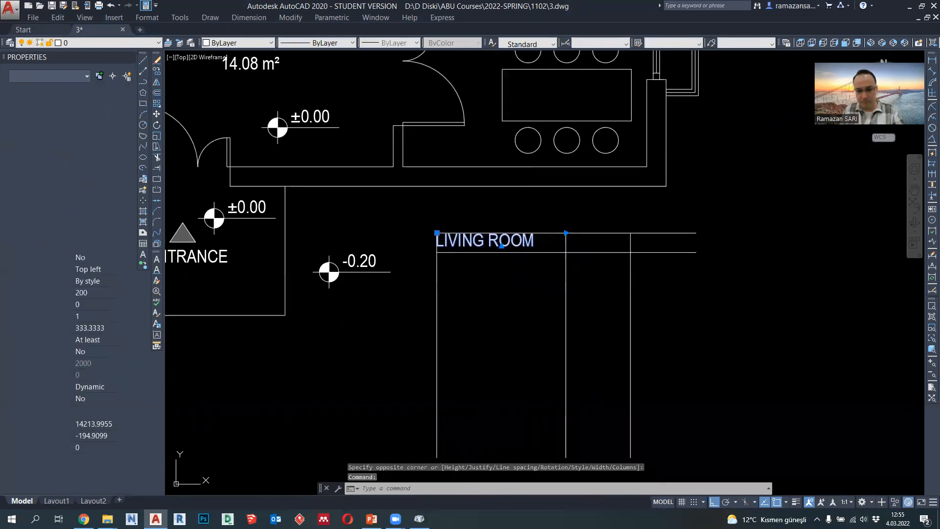
pyautogui.click(517, 297)
pyautogui.write('50')
pyautogui.press('Return')
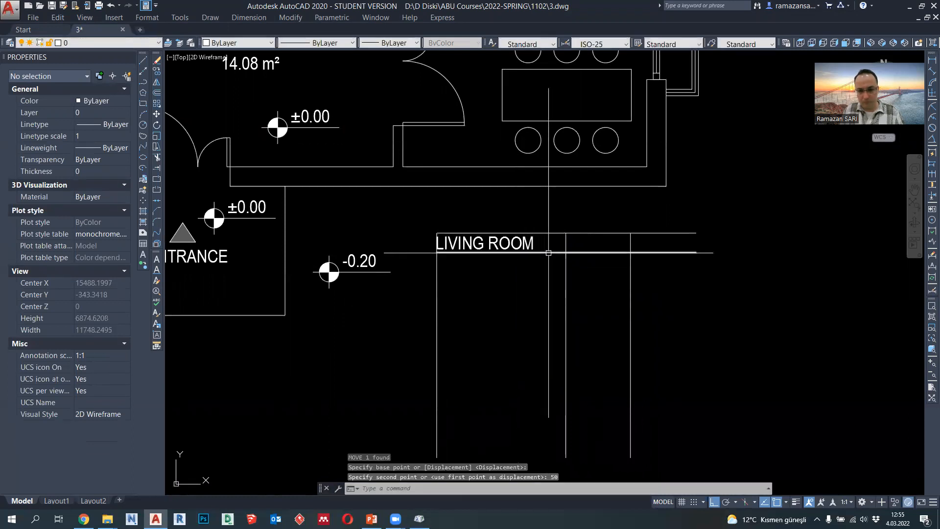
# - Move the table's LIVING ROOM text 100 to the right, away from the left edge
pyautogui.click(553, 243)
pyautogui.write('m')
pyautogui.press('Return')
pyautogui.click(514, 321)
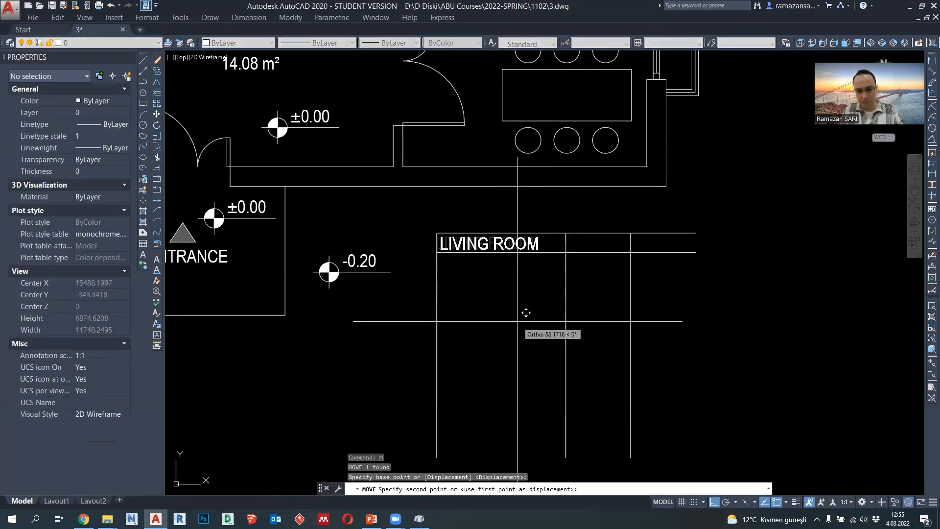
pyautogui.write('100')
pyautogui.press('Return')
pyautogui.moveTo(516, 322)
pyautogui.mouseDown(button='middle')
pyautogui.moveTo(479, 303)
pyautogui.moveTo(471, 274)
pyautogui.mouseUp(button='middle')
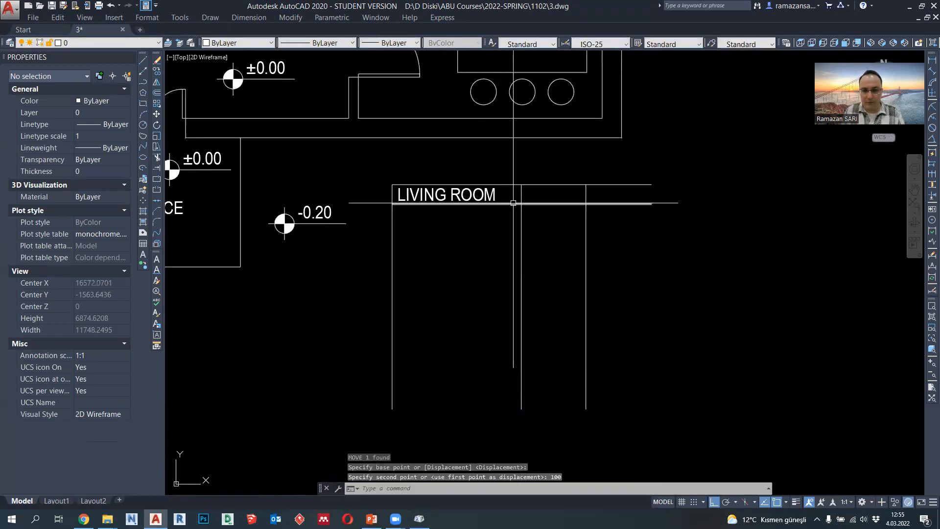
# - Move the vertical line between the first and second columns 500 to the right
pyautogui.scroll(-2, 506, 318)
pyautogui.scroll(2, 508, 315)
pyautogui.click(508, 315)
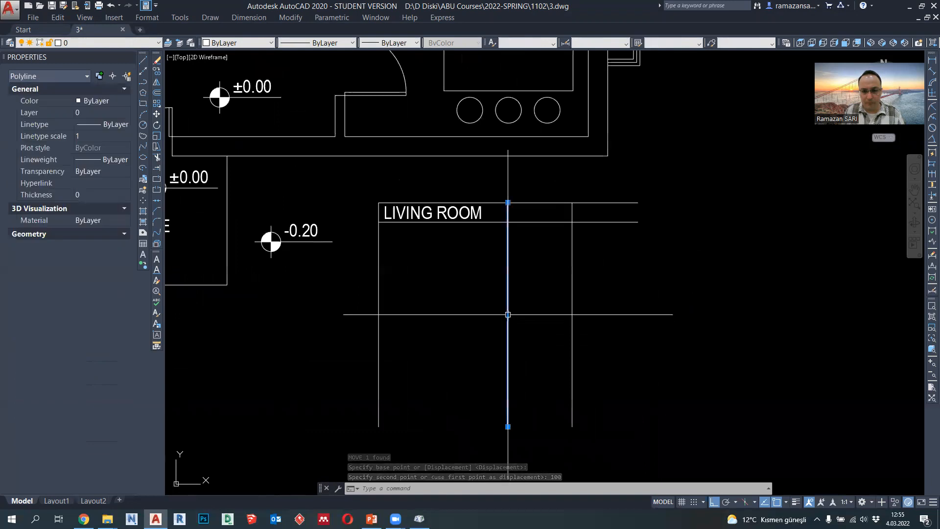
pyautogui.write('m')
pyautogui.press('Return')
pyautogui.click(535, 345)
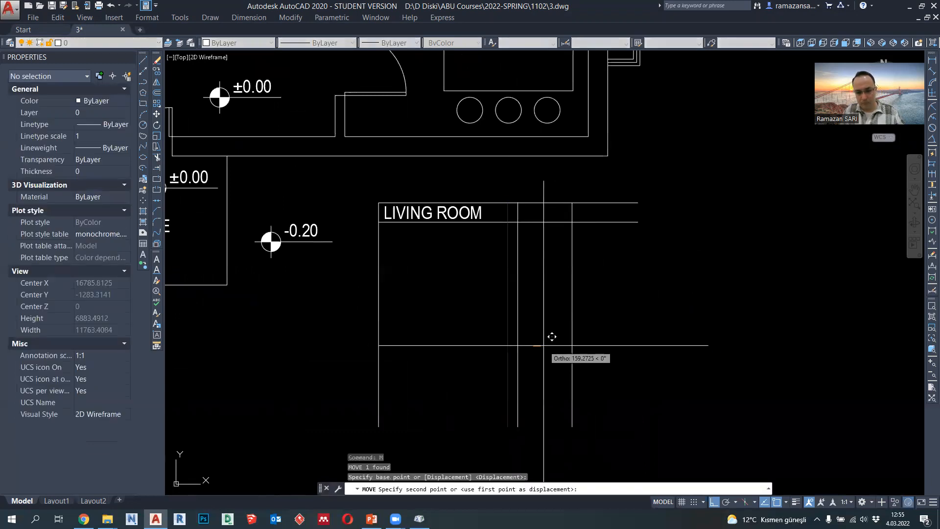
pyautogui.write('5')
pyautogui.press('Return')
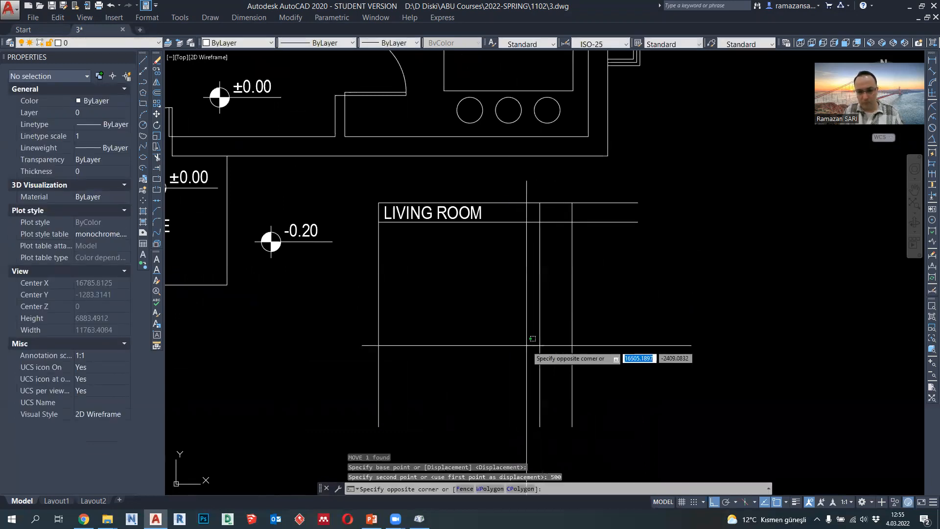
# - Move the line between the first and second columns back 250 to the left
pyautogui.click(541, 365)
pyautogui.write('m')
pyautogui.press('Return')
pyautogui.click(653, 340)
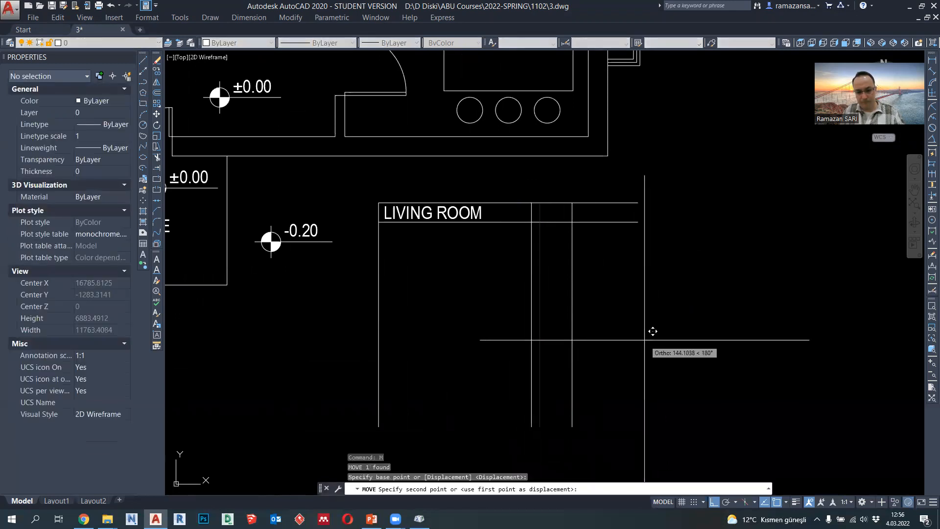
pyautogui.write('260')
pyautogui.press('Return')
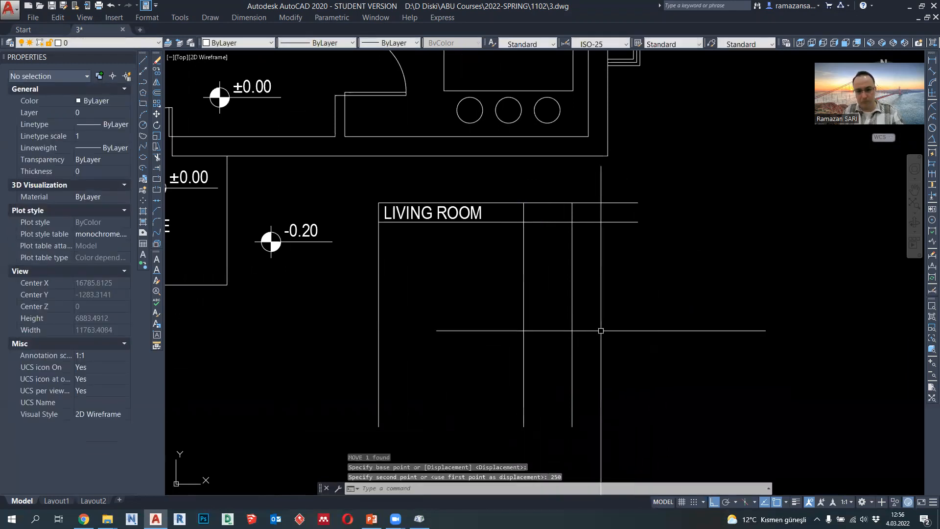
# - Copy the LIVING ROOM text and the row line beneath it one row down to form the second row
pyautogui.click(489, 230)
pyautogui.click(474, 213)
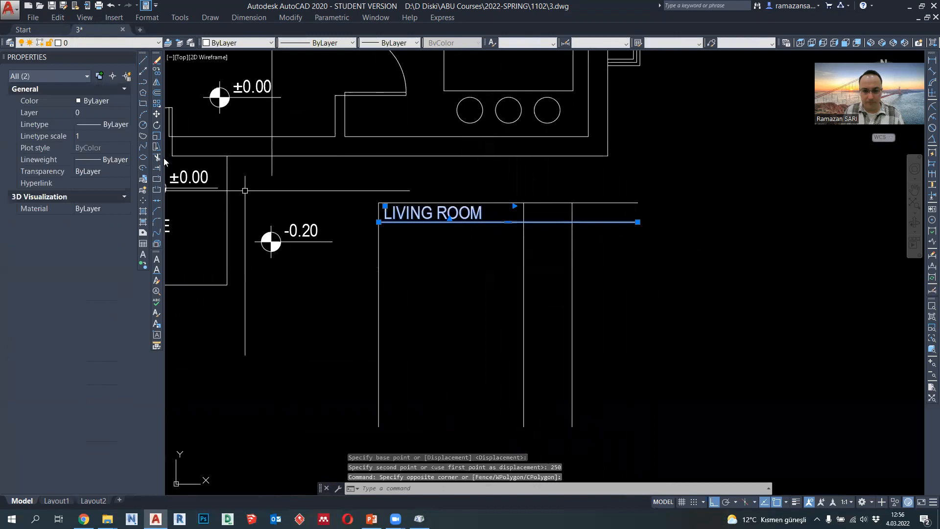
pyautogui.click(156, 74)
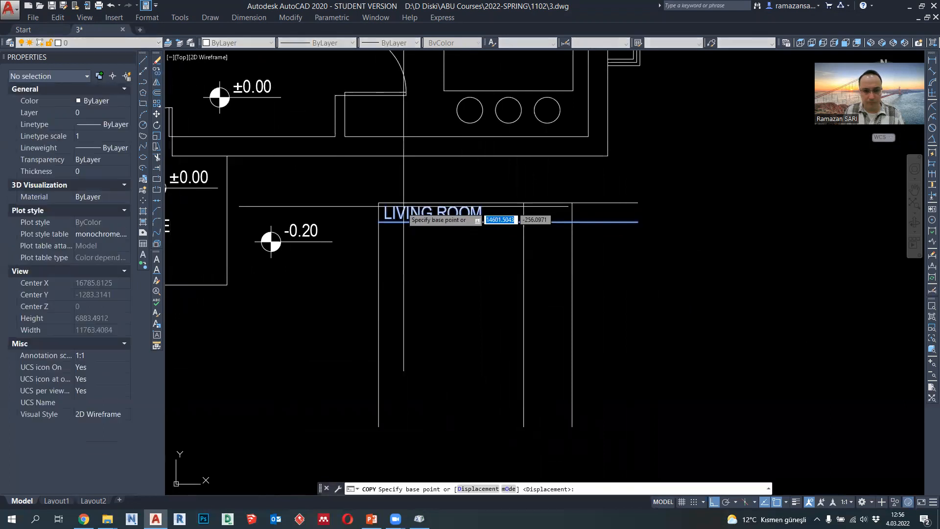
pyautogui.click(385, 213)
pyautogui.press('Return')
pyautogui.press('Escape')
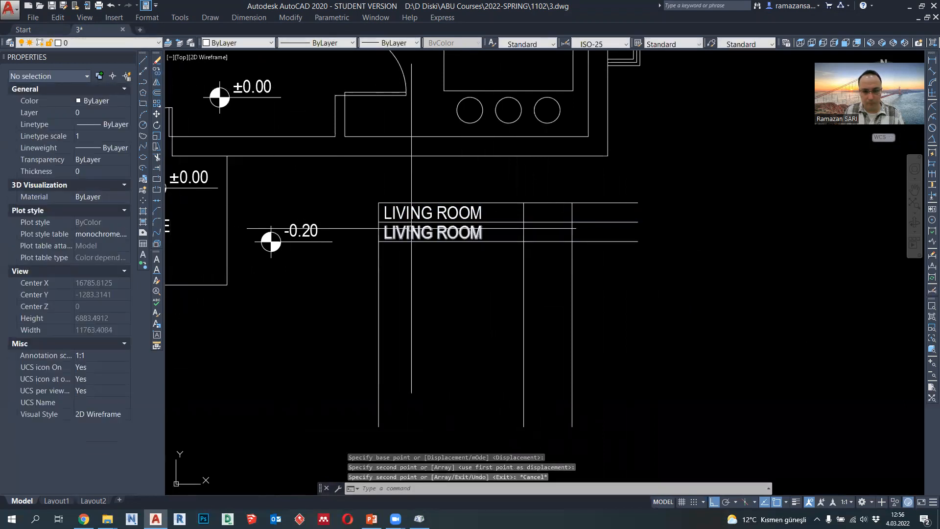
# - Change the second row's copied text to WC
pyautogui.scroll(-2, 500, 342)
pyautogui.moveTo(500, 341); pyautogui.dragTo(509, 356, button='middle')
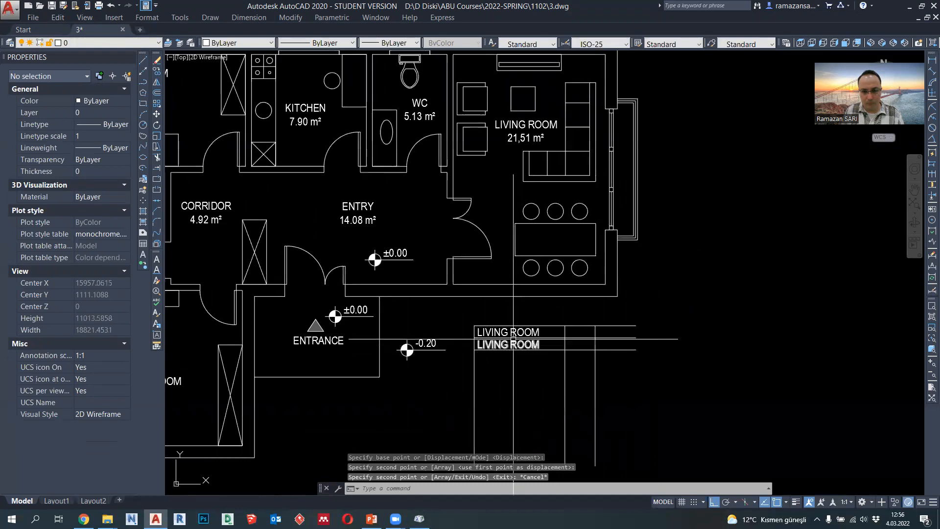
pyautogui.doubleClick(512, 345)
pyautogui.write('WC')
pyautogui.click(501, 377)
# - Copy the WC text and its lower row line 300 downward to form the third row
pyautogui.click(510, 359)
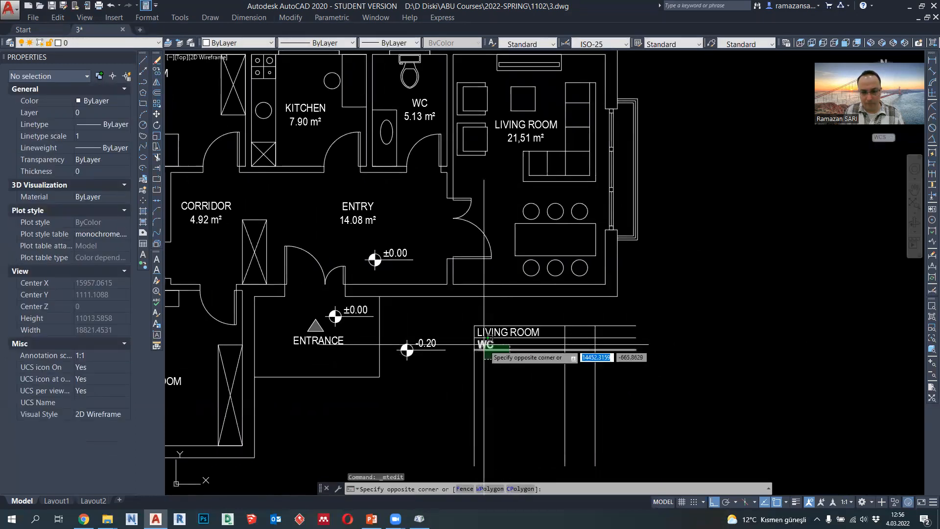
pyautogui.click(484, 344)
pyautogui.click(157, 71)
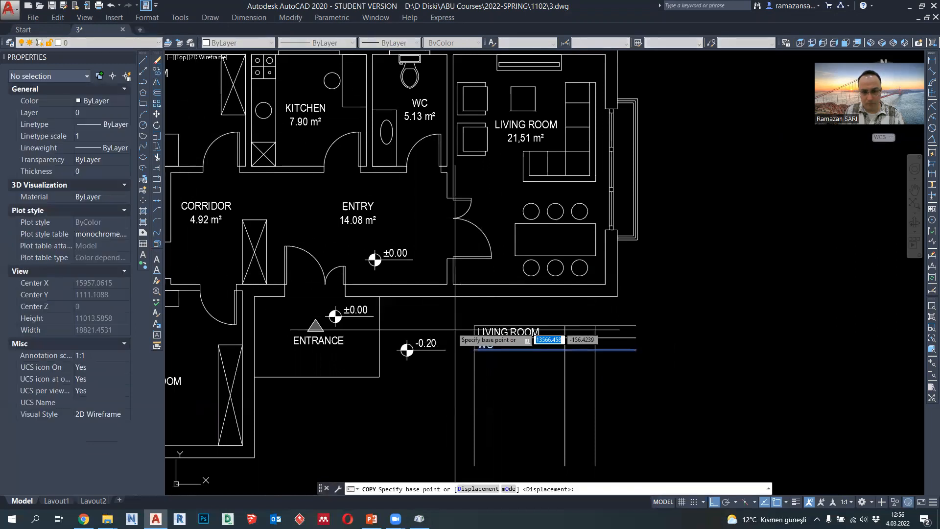
pyautogui.click(474, 337)
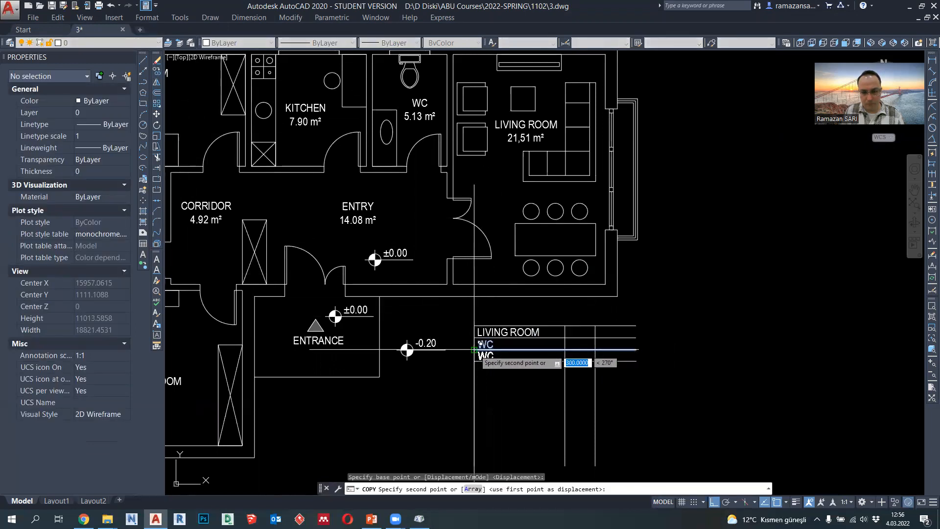
pyautogui.click(474, 349)
pyautogui.press('Escape')
# - Change the third row's copied text to KITCHEN
pyautogui.doubleClick(488, 356)
pyautogui.moveTo(495, 357); pyautogui.dragTo(466, 353)
pyautogui.write('KITCHEN')
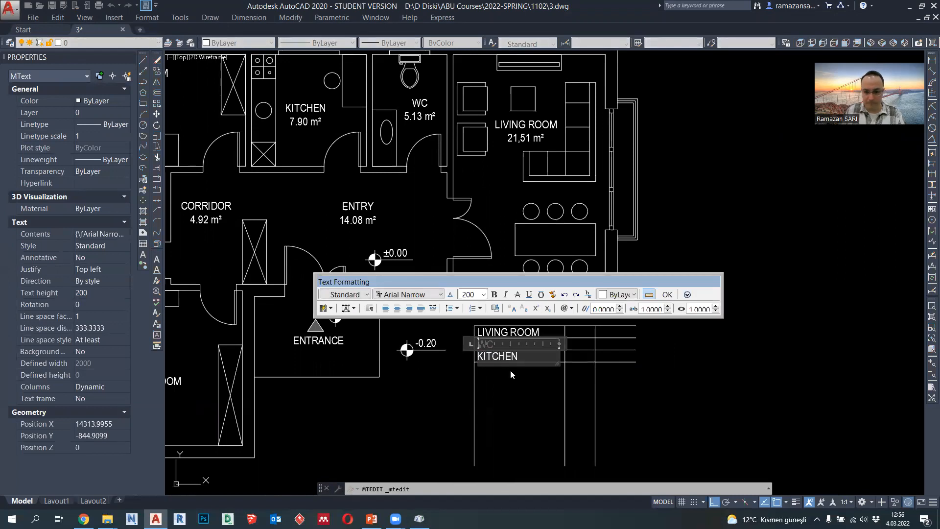
pyautogui.click(507, 366)
# - Copy the KITCHEN text and its lower row line one row down to form the fourth row
pyautogui.click(509, 370)
pyautogui.click(496, 358)
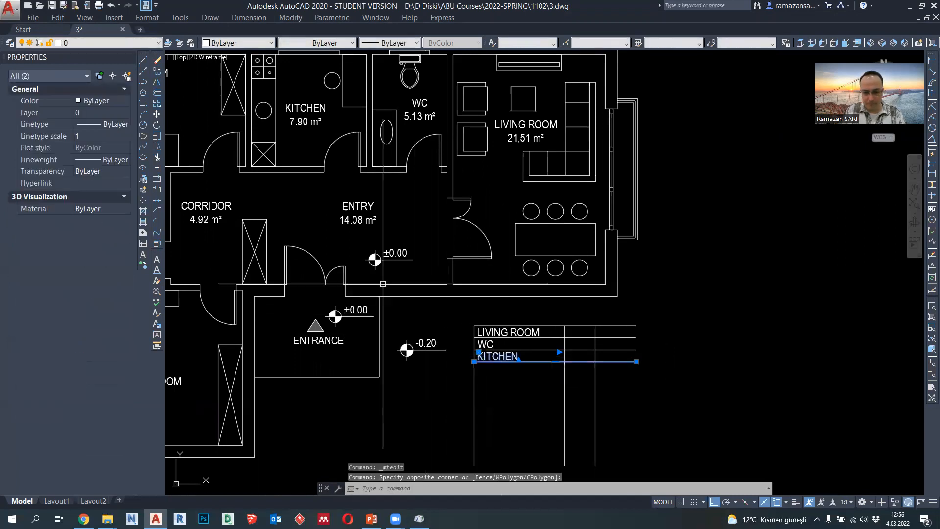
pyautogui.click(157, 71)
pyautogui.click(474, 350)
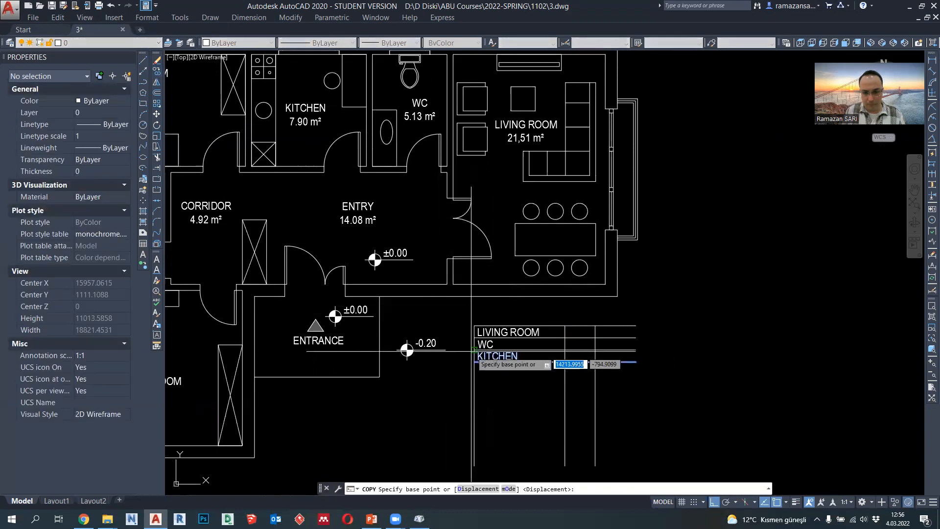
pyautogui.click(474, 363)
pyautogui.press('Escape')
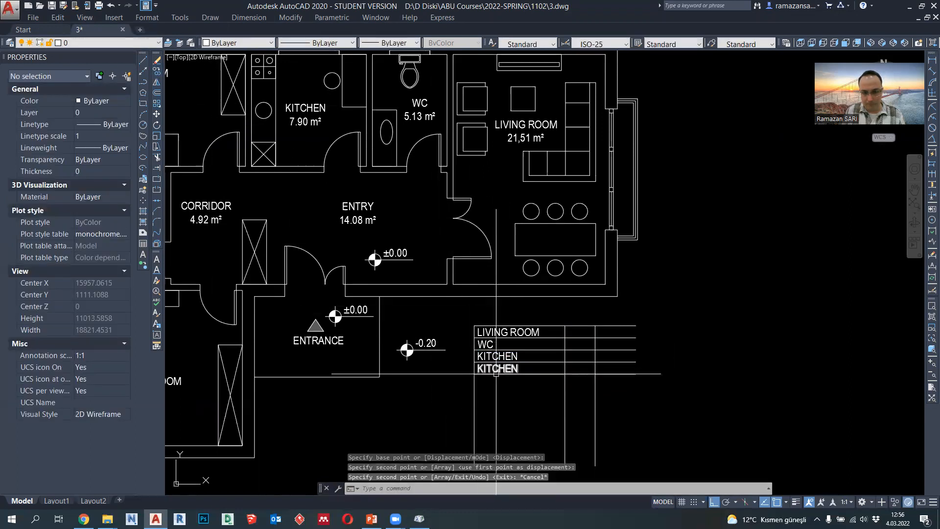
# - Change the fourth row's copied text to BEDROOM
pyautogui.moveTo(496, 370); pyautogui.dragTo(534, 371, button='middle')
pyautogui.doubleClick(536, 368)
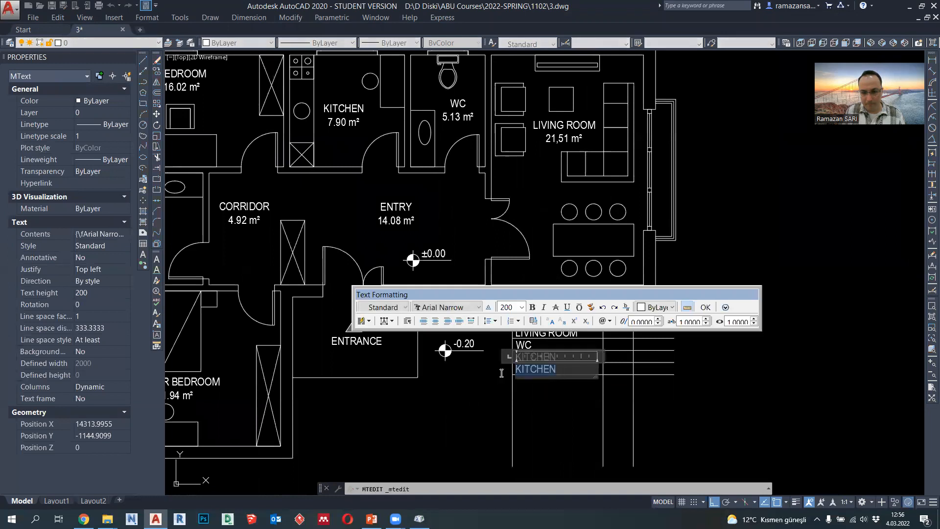
pyautogui.write('BEDROOM')
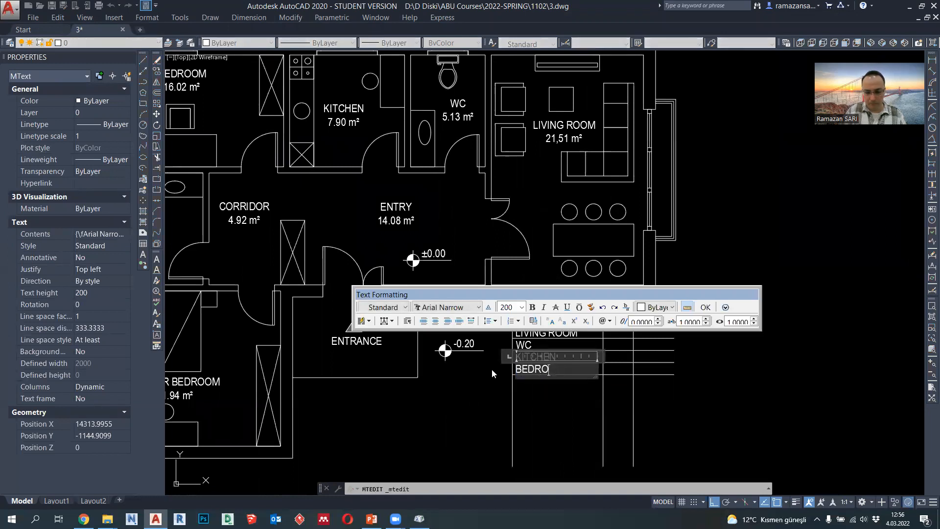
pyautogui.click(528, 388)
# - Copy the BEDROOM text and its lower row line one row down to form the fifth row
pyautogui.click(535, 386)
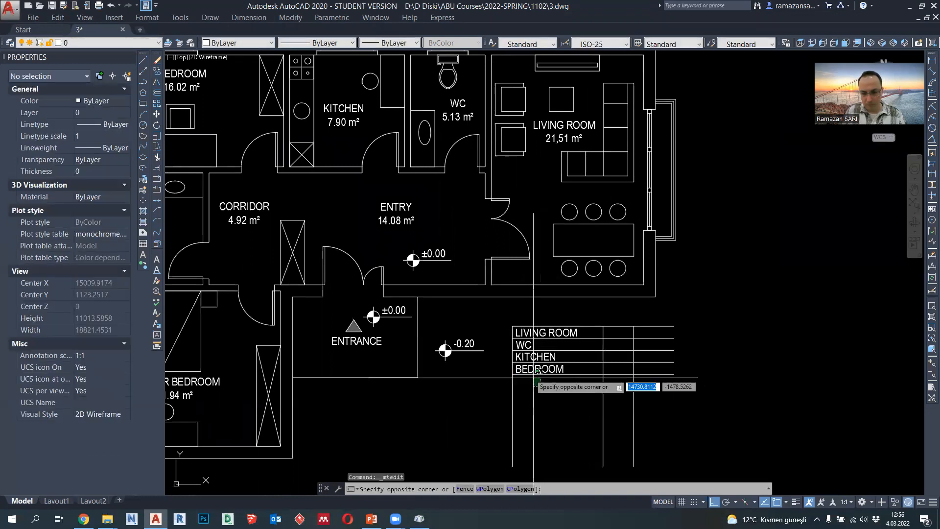
pyautogui.click(528, 369)
pyautogui.click(156, 71)
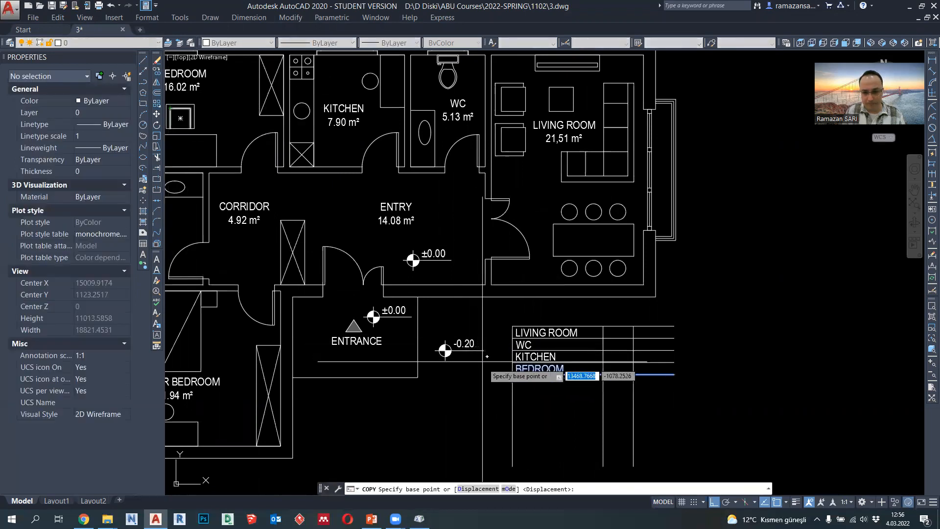
pyautogui.click(518, 364)
pyautogui.click(517, 377)
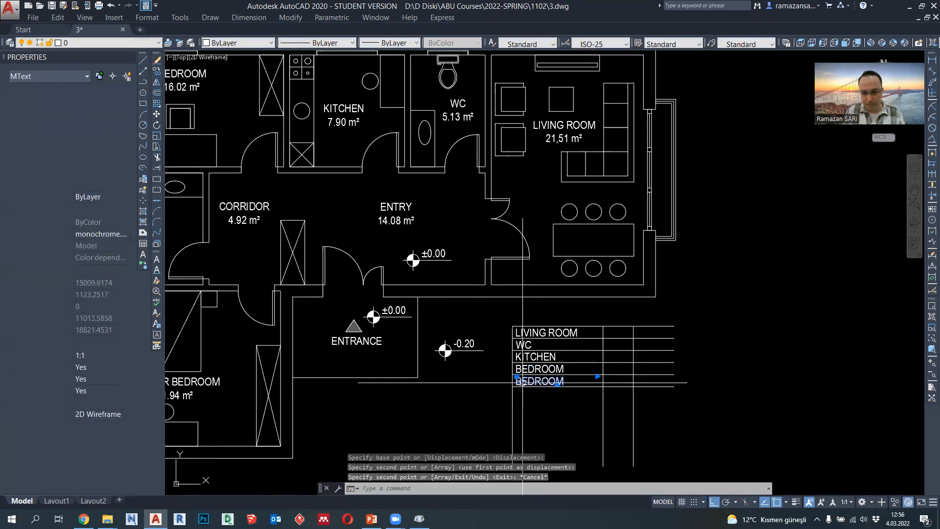
# - Change the fifth row's copied text to BATH
pyautogui.doubleClick(563, 382)
pyautogui.write('BATH')
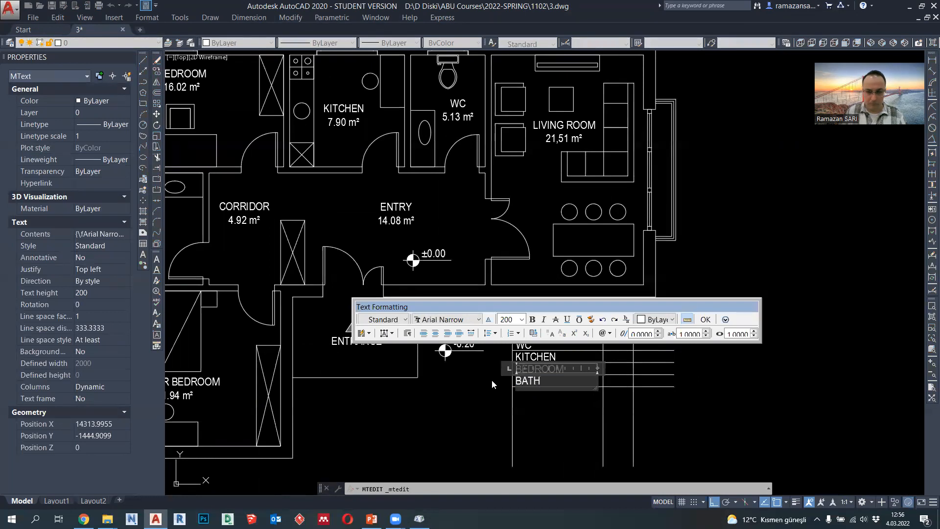
pyautogui.click(491, 381)
# - Copy the BATH text and its lower row line one row down to form the sixth row
pyautogui.moveTo(558, 416); pyautogui.dragTo(587, 371, button='middle')
pyautogui.click(579, 348)
pyautogui.click(561, 333)
pyautogui.click(157, 71)
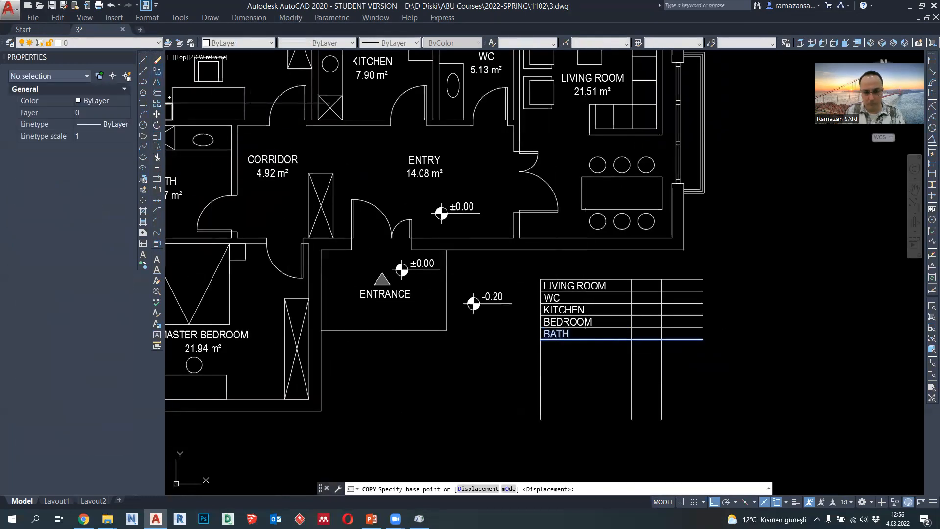
pyautogui.click(541, 328)
pyautogui.click(540, 339)
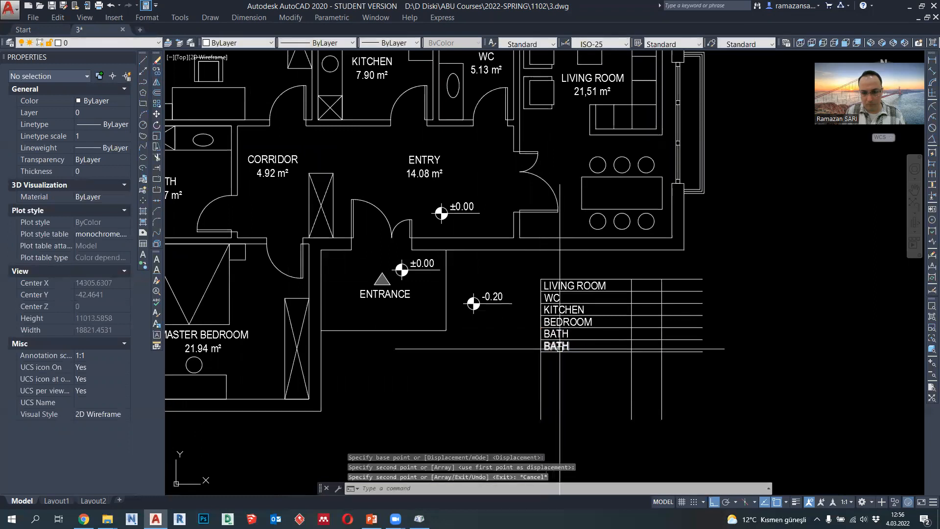
# - Change the sixth row's copied text to MASTER BEDROOM and widen its text frame so it fits on one line
pyautogui.doubleClick(556, 345)
pyautogui.write('MAST')
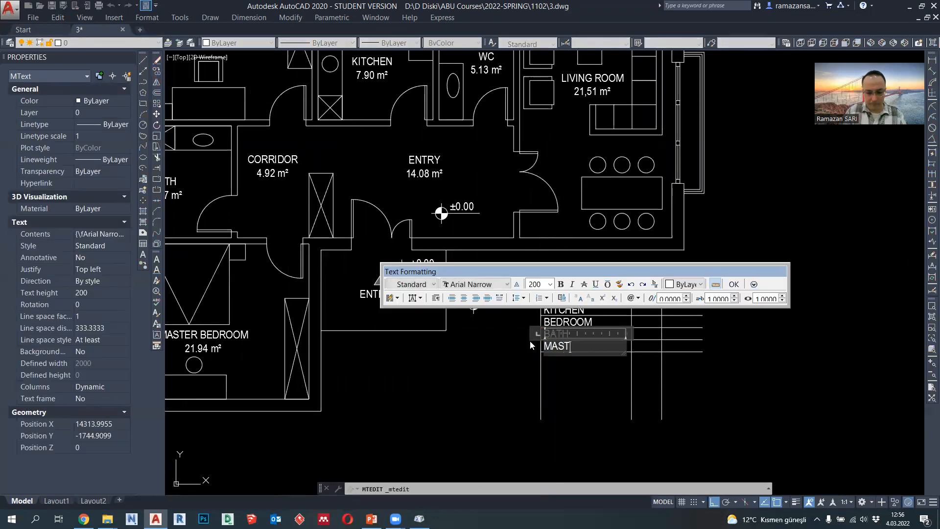
pyautogui.write('ER BEDROOM')
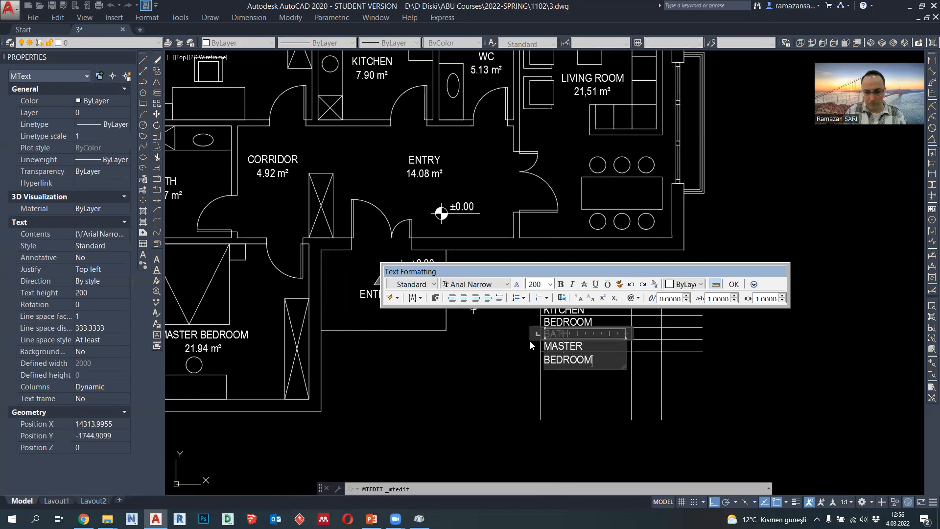
pyautogui.click(537, 354)
pyautogui.click(572, 353)
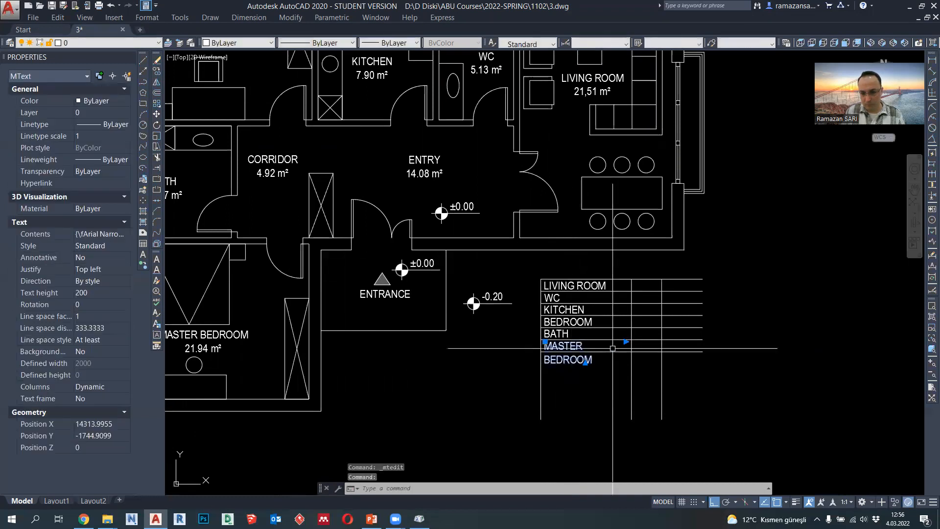
pyautogui.click(625, 342)
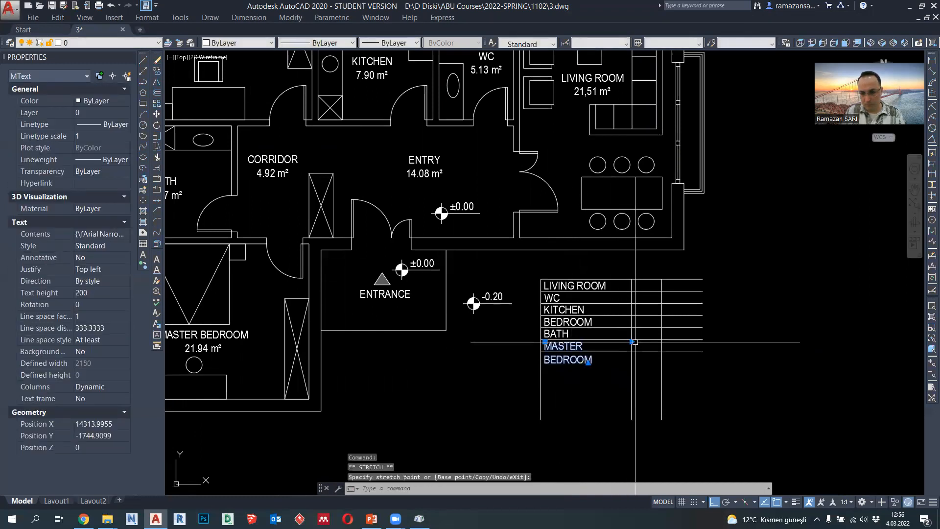
pyautogui.press('Escape')
pyautogui.moveTo(639, 378); pyautogui.dragTo(597, 359, button='middle')
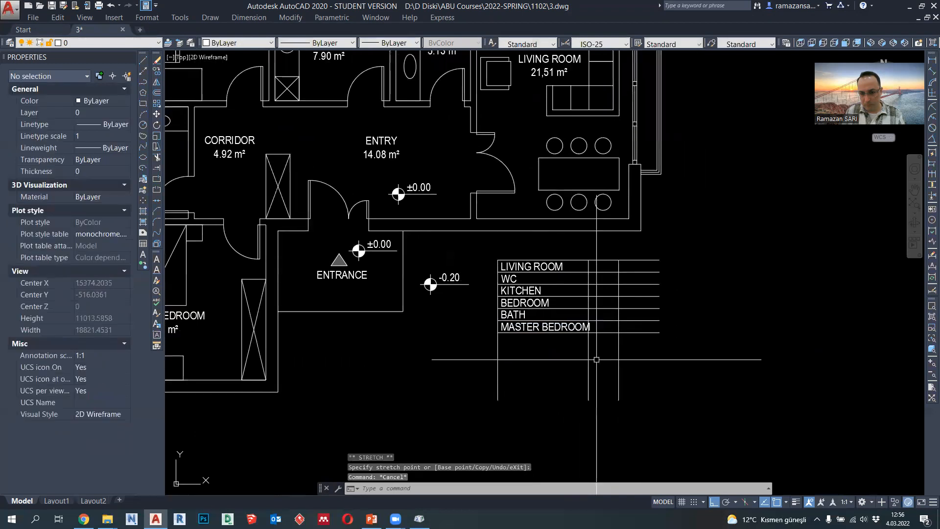
# - Move the table's two inner vertical column lines 250 to the right
pyautogui.scroll(2, 628, 369)
pyautogui.click(629, 373)
pyautogui.click(560, 360)
pyautogui.write('m')
pyautogui.press('Return')
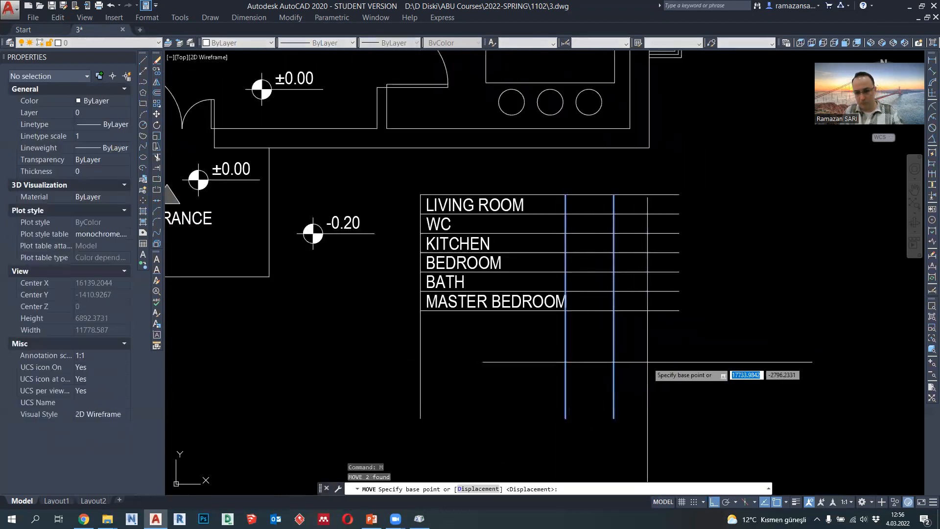
pyautogui.click(649, 362)
pyautogui.write('250')
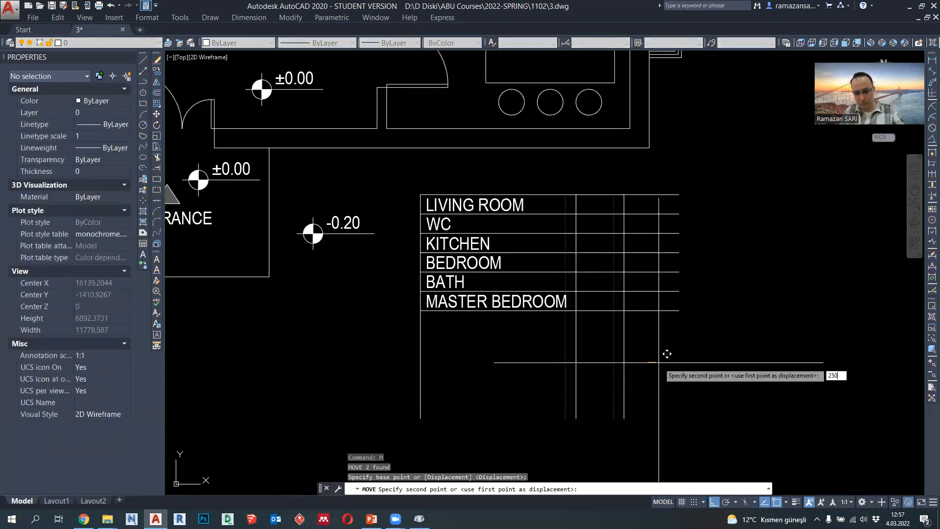
pyautogui.press('Return')
pyautogui.moveTo(588, 382); pyautogui.dragTo(587, 357, button='middle')
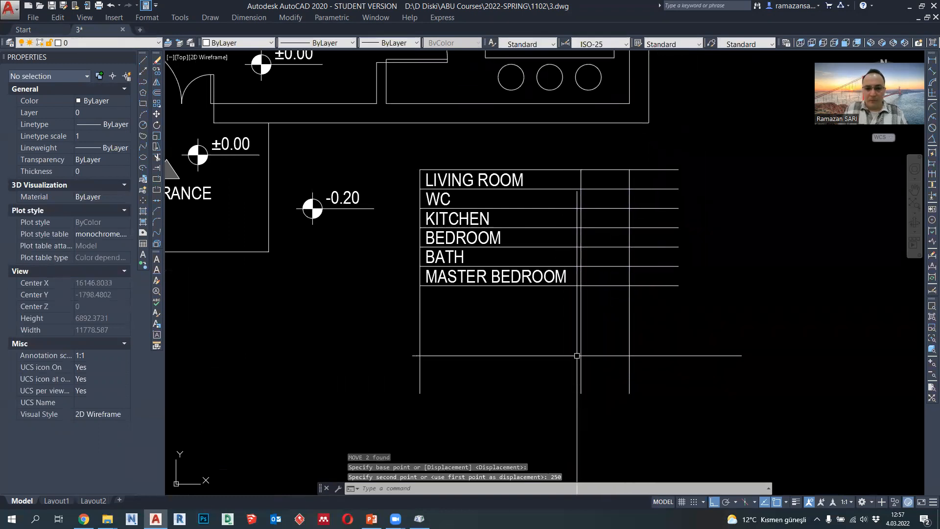
# - Copy the MASTER BEDROOM text and its lower row line one row down to form the seventh row
pyautogui.scroll(-2, 577, 356)
pyautogui.click(528, 297)
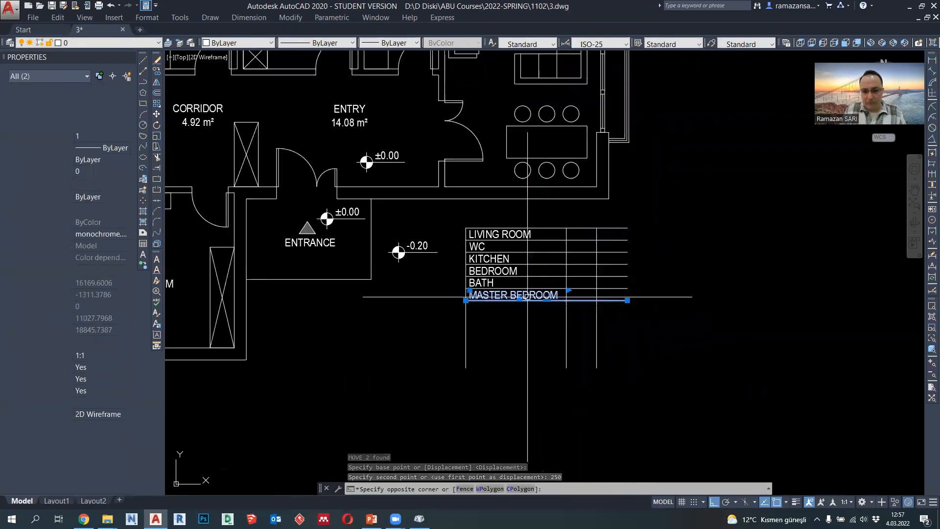
pyautogui.click(156, 71)
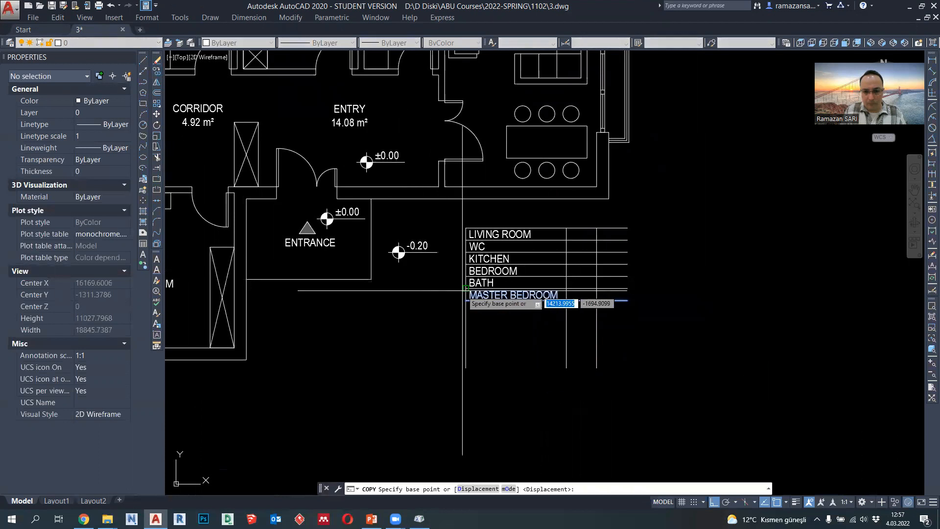
pyautogui.click(463, 290)
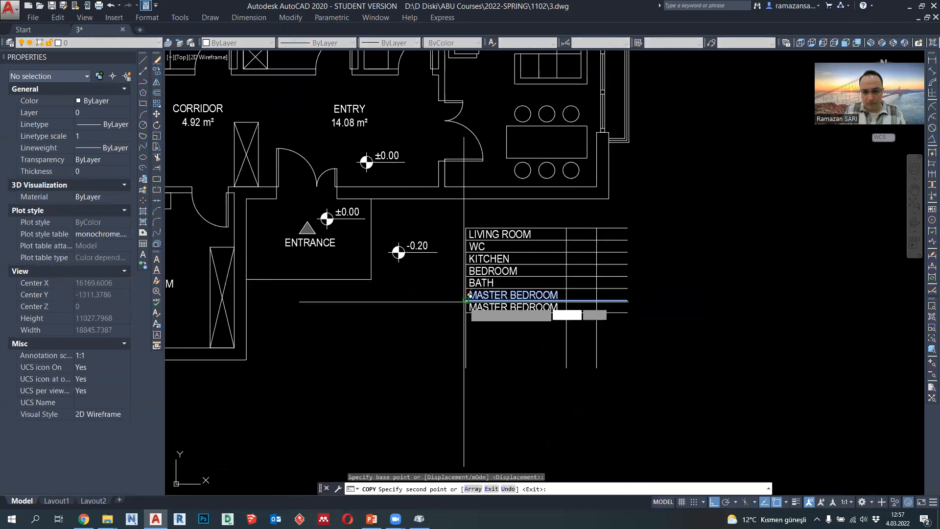
pyautogui.press('Escape')
# - Change the seventh row's copied text to CORRIDOR
pyautogui.moveTo(561, 309); pyautogui.dragTo(574, 326, button='middle')
pyautogui.doubleClick(574, 325)
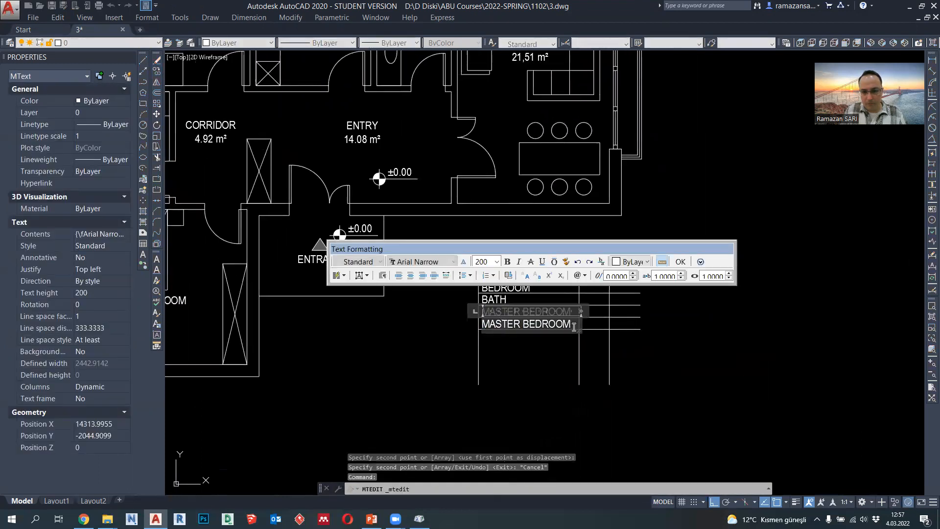
pyautogui.moveTo(574, 326); pyautogui.dragTo(469, 324)
pyautogui.write('CORRIDOR')
pyautogui.click(522, 336)
# - Copy the CORRIDOR text and its lower row line one row down to form the eighth row
pyautogui.click(529, 336)
pyautogui.click(510, 325)
pyautogui.click(157, 72)
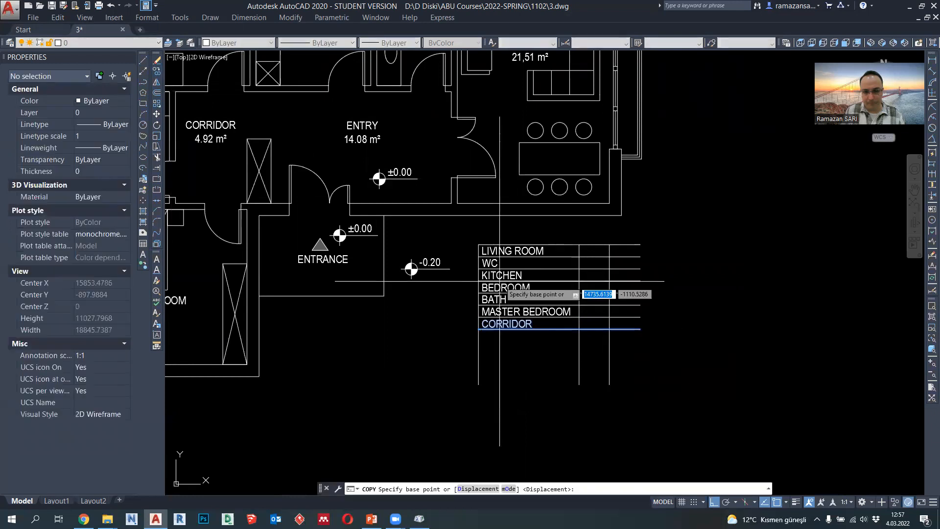
pyautogui.click(482, 319)
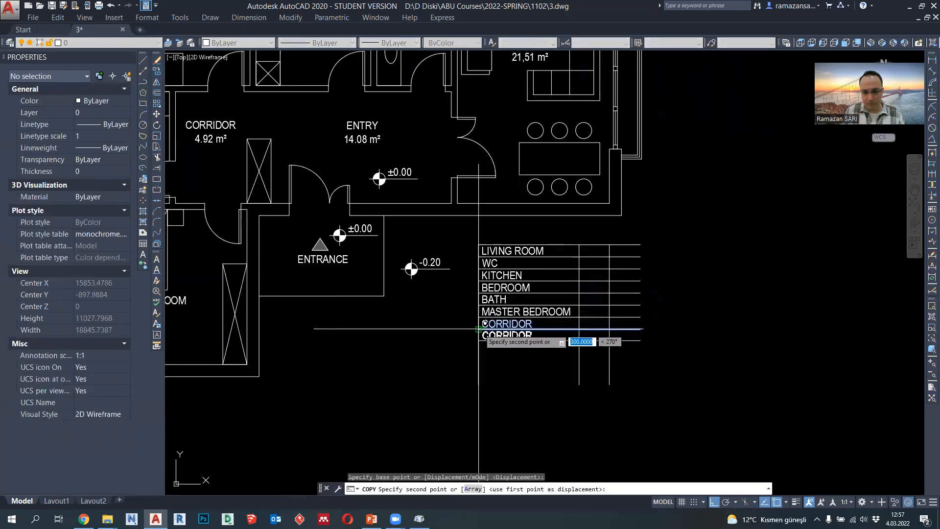
pyautogui.click(484, 331)
pyautogui.press('Escape')
# - Change the eighth row's copied text to ENTRY
pyautogui.doubleClick(539, 336)
pyautogui.moveTo(539, 336); pyautogui.dragTo(471, 331)
pyautogui.write('ENTRY')
pyautogui.click(470, 332)
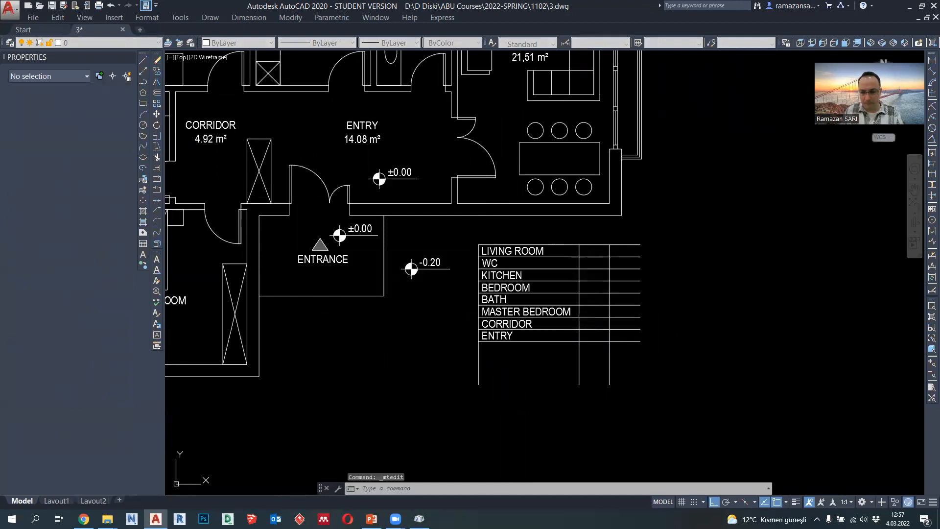
# - Move the table's rightmost vertical column line 250 to the right to widen the second column
pyautogui.click(610, 277)
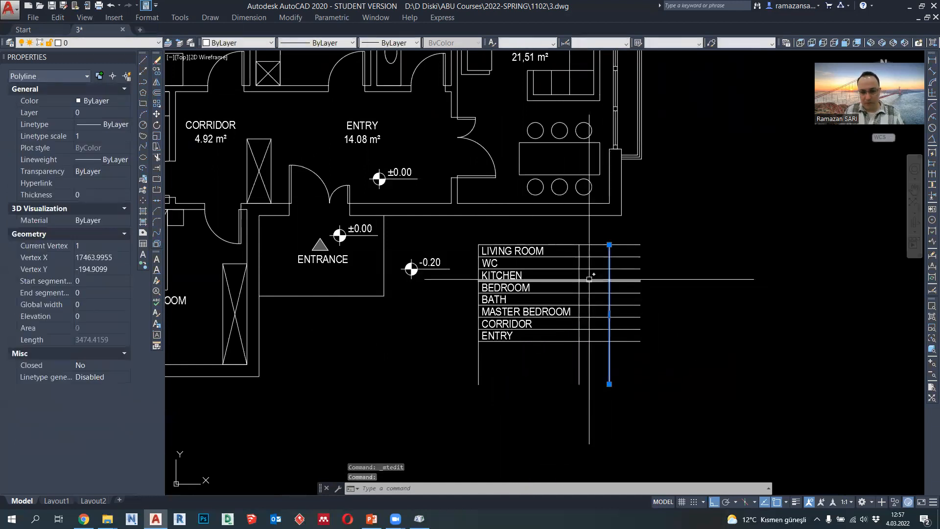
pyautogui.write('M')
pyautogui.press('Return')
pyautogui.click(671, 295)
pyautogui.write('250')
pyautogui.press('Return')
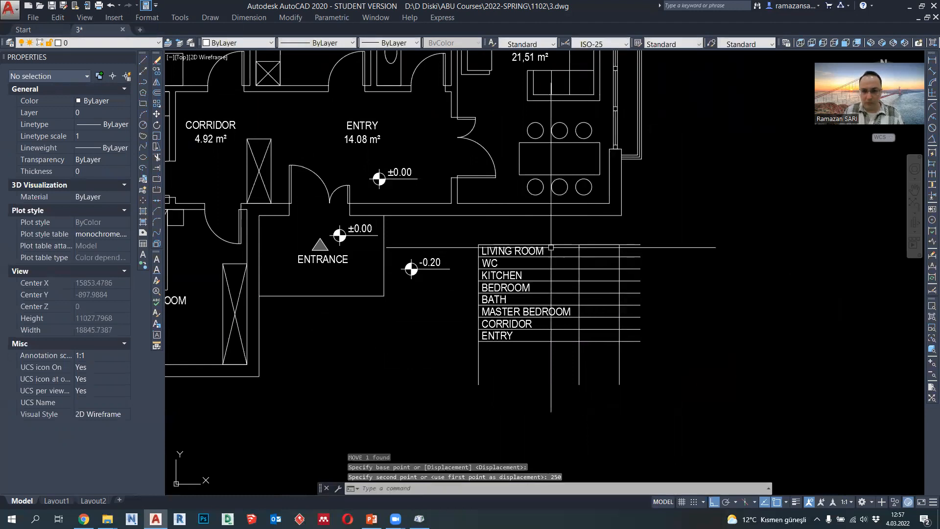
# - Copy the table's LIVING ROOM text into the second column of the same row
pyautogui.click(524, 251)
pyautogui.write('co')
pyautogui.press('Return')
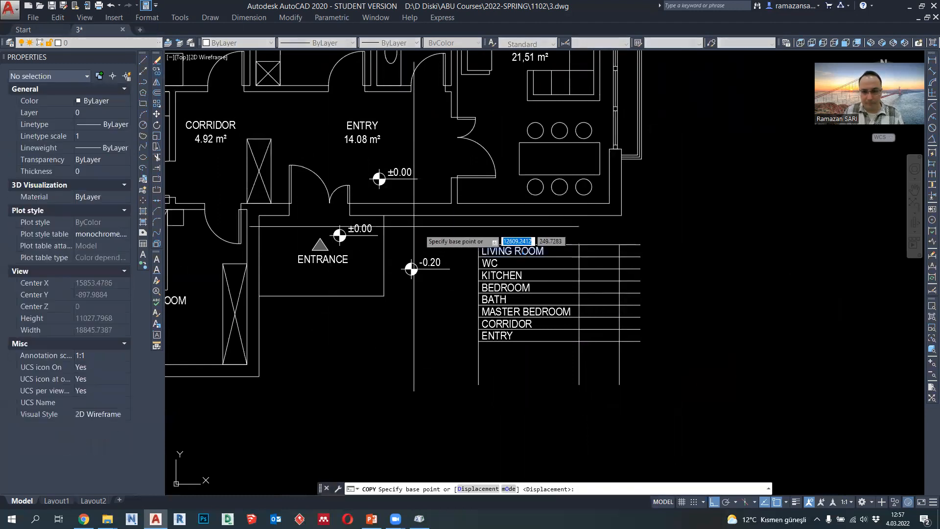
pyautogui.click(478, 244)
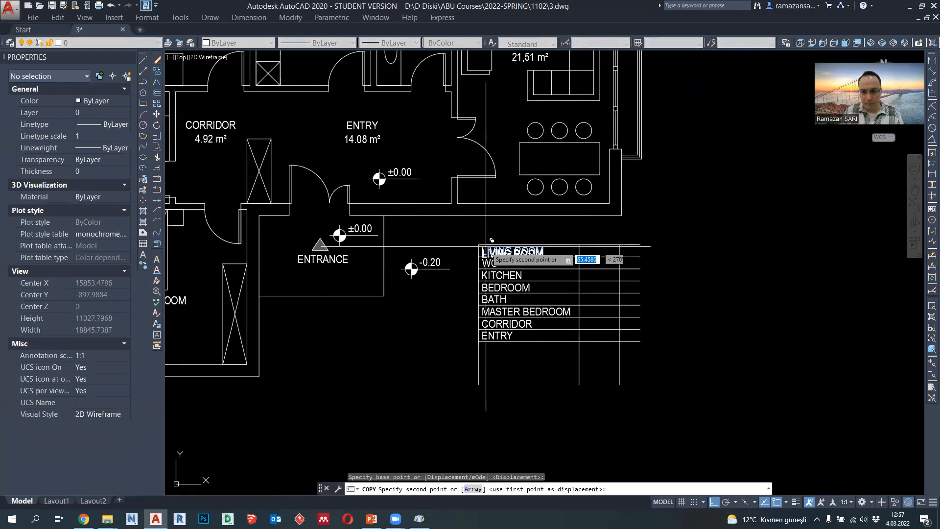
pyautogui.click(579, 245)
pyautogui.press('Escape')
# - Replace the second column's copied text with the area 21,51 m² copied from the living room label in the plan
pyautogui.moveTo(597, 255); pyautogui.dragTo(602, 304, button='middle')
pyautogui.doubleClick(529, 109)
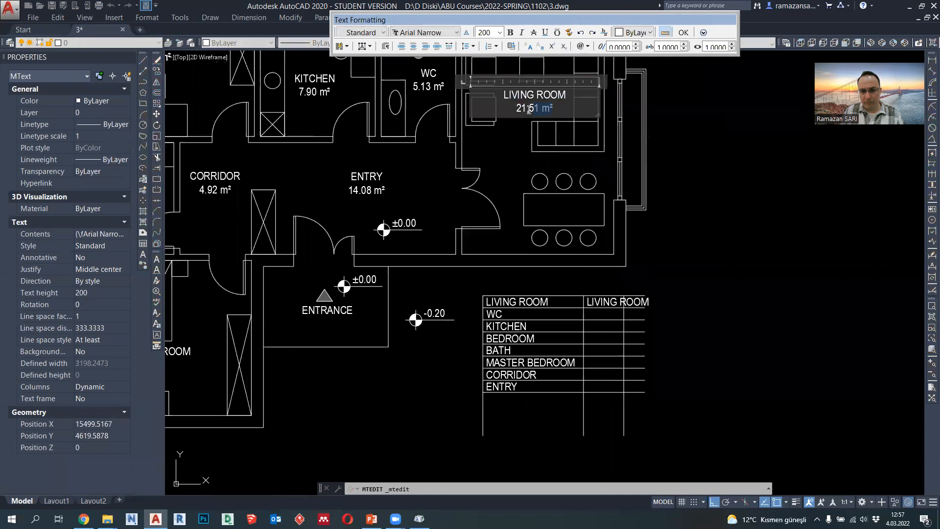
pyautogui.hotkey('ctrl', 'c')
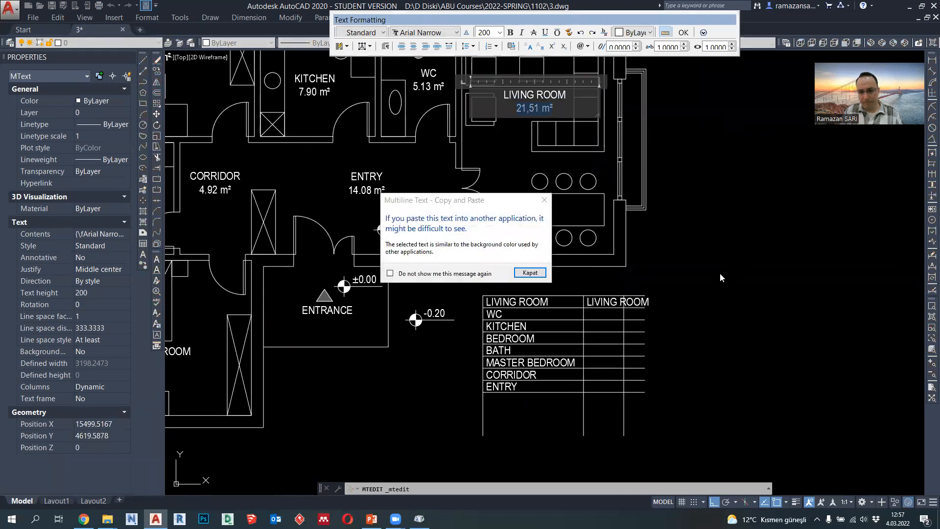
pyautogui.click(530, 272)
pyautogui.click(638, 303)
pyautogui.doubleClick(638, 303)
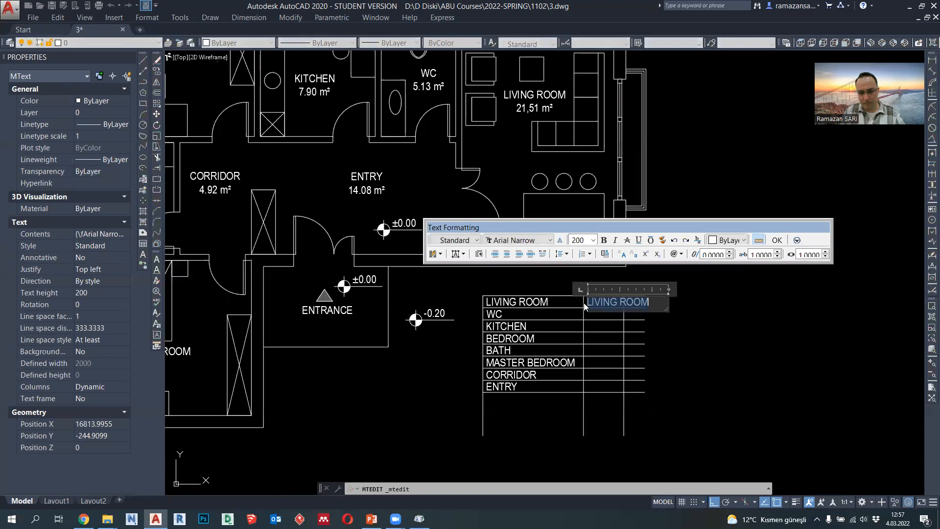
pyautogui.hotkey('ctrl', 'v')
pyautogui.press('BackSpace')
pyautogui.click(701, 338)
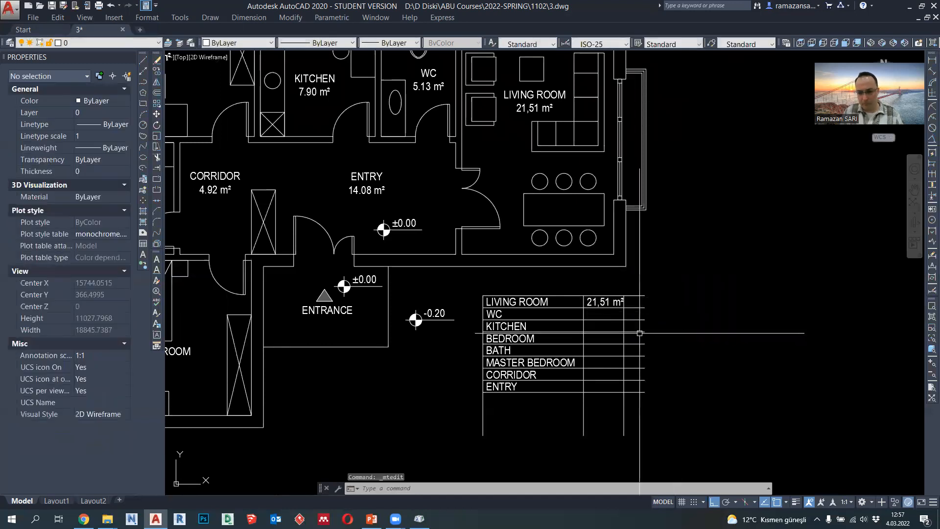
# - Move the vertical line beside the area text 100 to the right
pyautogui.scroll(2, 629, 324)
pyautogui.click(621, 327)
pyautogui.press('Return')
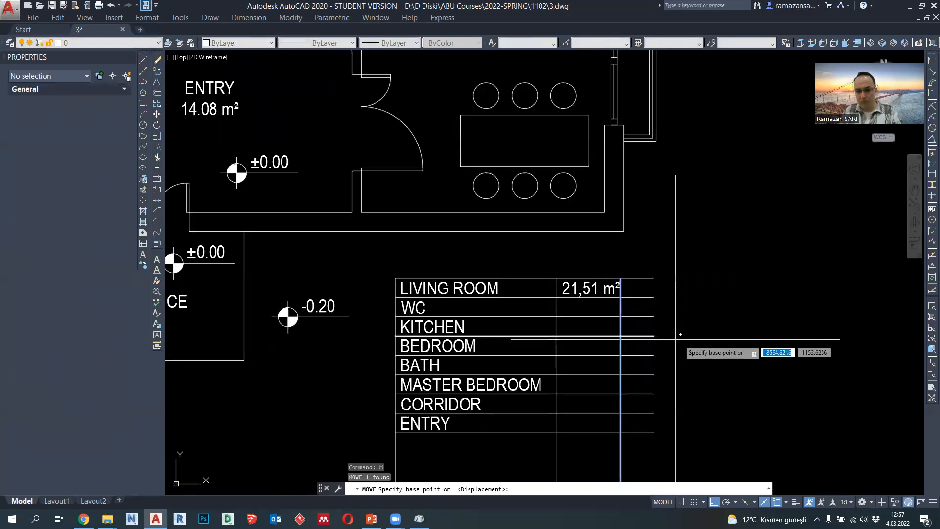
pyautogui.click(680, 339)
pyautogui.write('100')
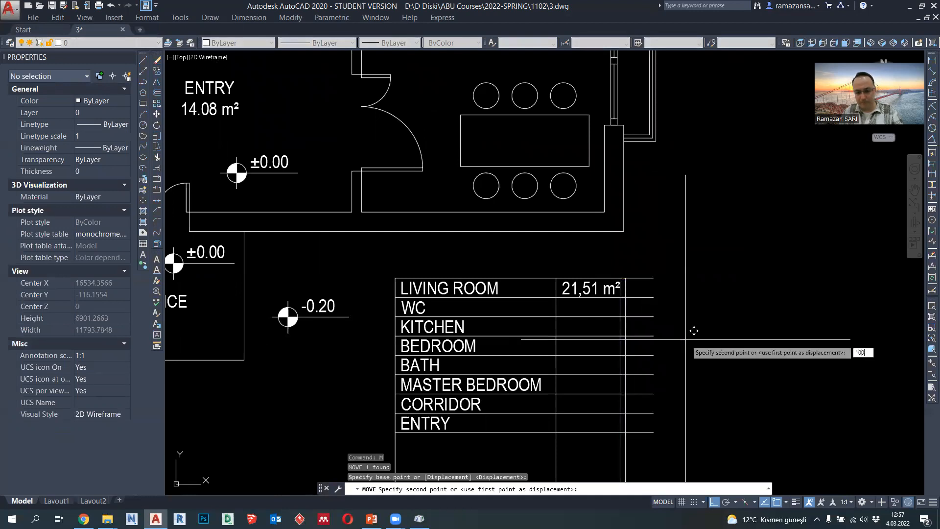
pyautogui.press('Return')
pyautogui.scroll(-2, 616, 308)
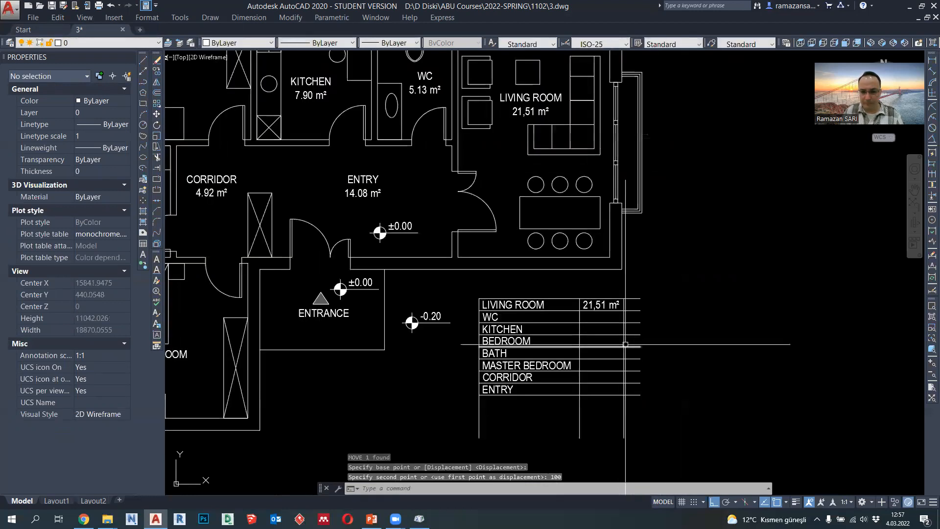
# - Copy the living room's 21,51 m² area text into the second column of every row below, from WC to ENTRY
pyautogui.moveTo(624, 314); pyautogui.dragTo(642, 350, button='middle')
pyautogui.click(616, 311)
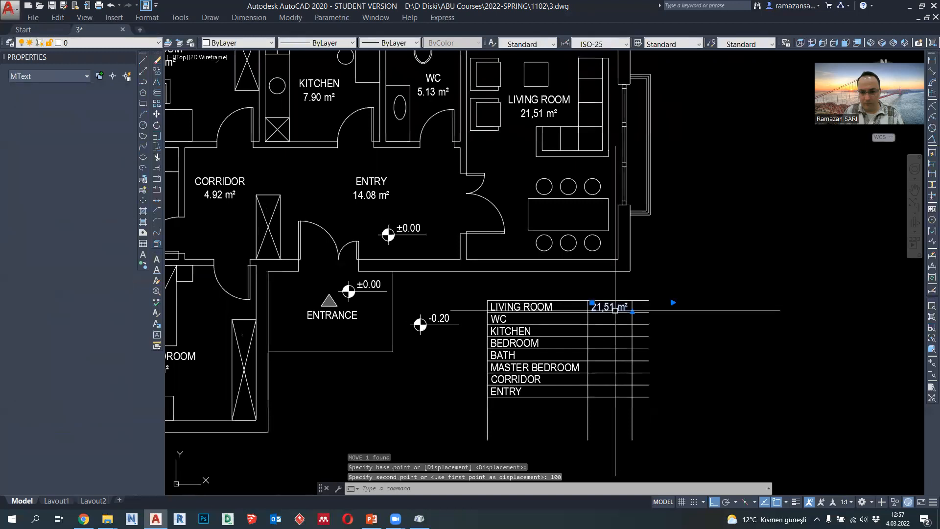
pyautogui.click(157, 70)
pyautogui.scroll(2, 576, 301)
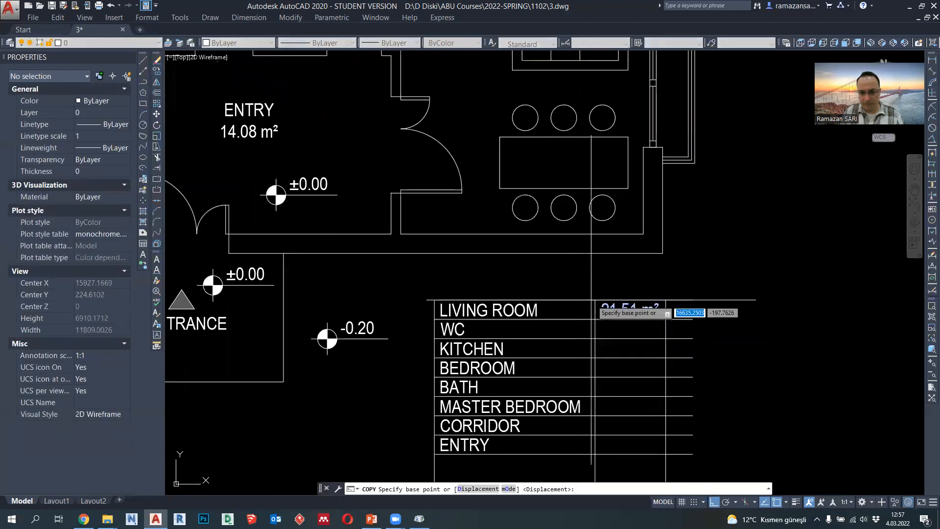
pyautogui.click(592, 302)
pyautogui.click(595, 322)
pyautogui.click(595, 341)
pyautogui.click(595, 359)
pyautogui.click(595, 378)
pyautogui.click(595, 397)
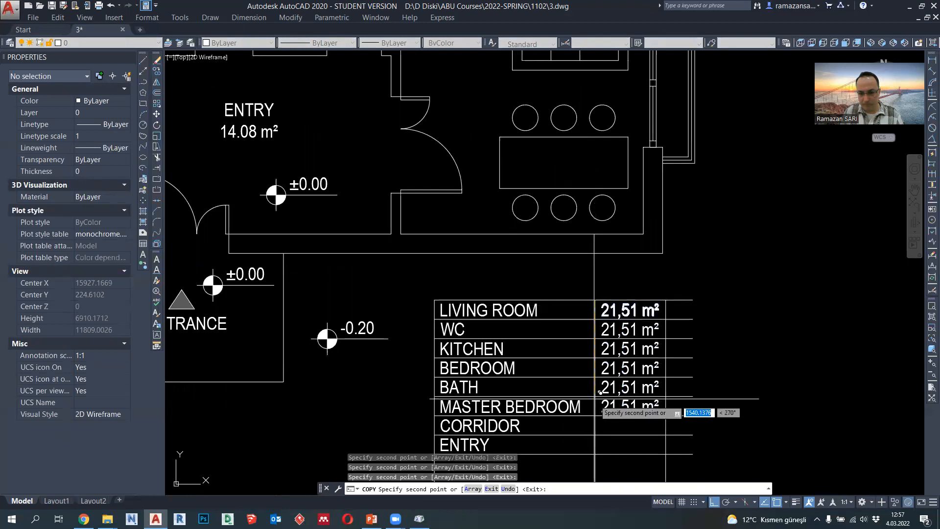
pyautogui.hotkey('ctrl', 'z')
pyautogui.click(595, 417)
pyautogui.click(594, 436)
pyautogui.press('Return')
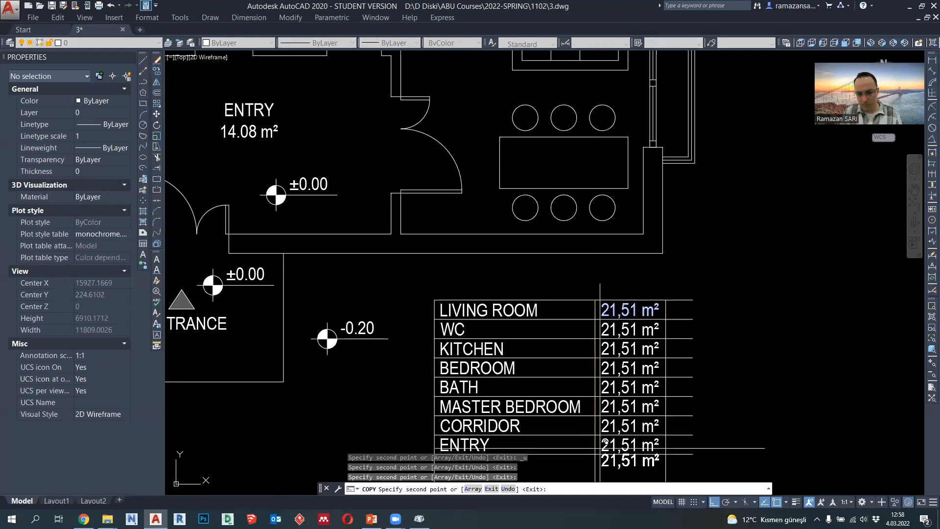
pyautogui.moveTo(594, 449); pyautogui.dragTo(594, 339, button='middle')
pyautogui.press('Escape')
# - Set the table's WC area to 5,13 m² and the KITCHEN area to 7.90 m²
pyautogui.scroll(-5, 594, 339)
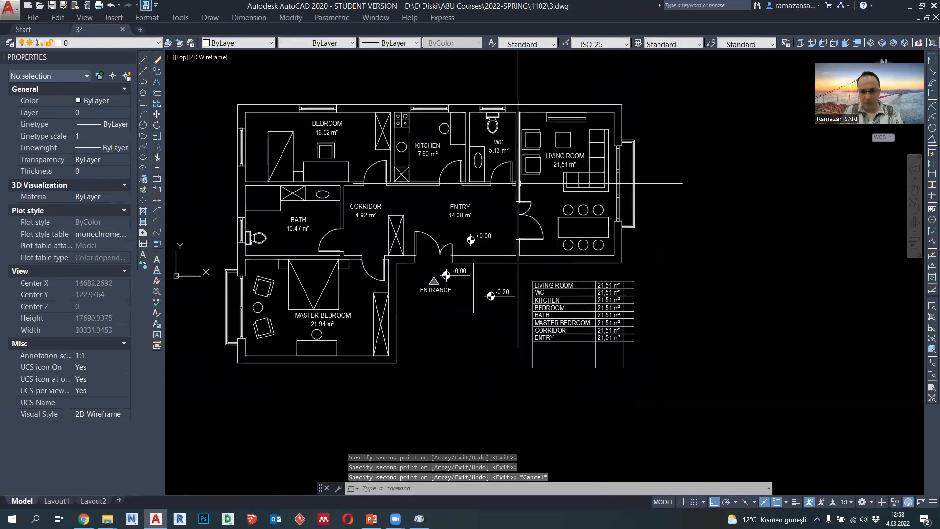
pyautogui.scroll(2, 593, 289)
pyautogui.moveTo(610, 294)
pyautogui.mouseDown(button='middle')
pyautogui.moveTo(619, 334)
pyautogui.moveTo(630, 339)
pyautogui.mouseUp(button='middle')
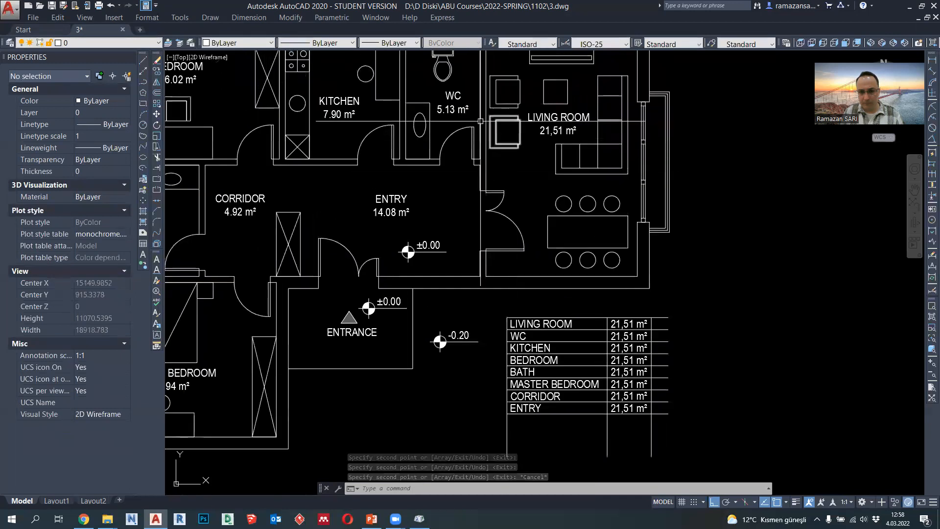
pyautogui.doubleClick(629, 338)
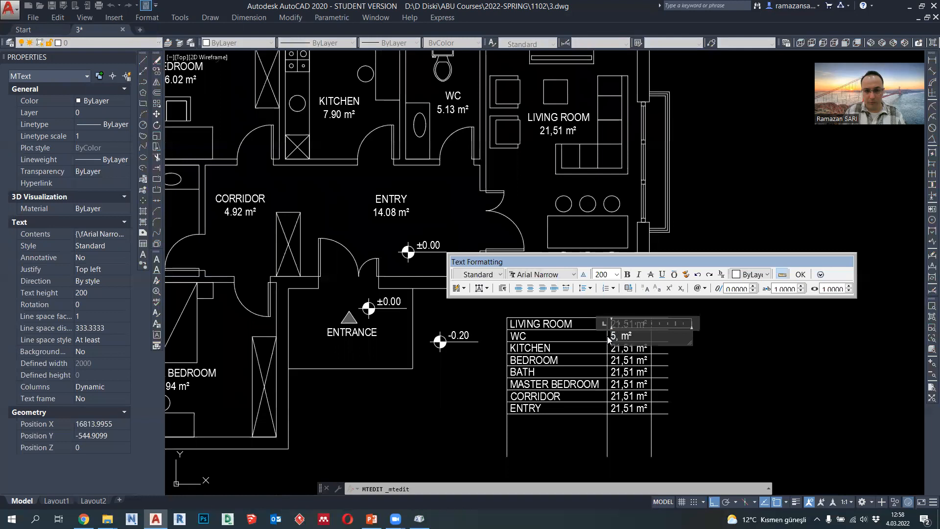
pyautogui.click(696, 359)
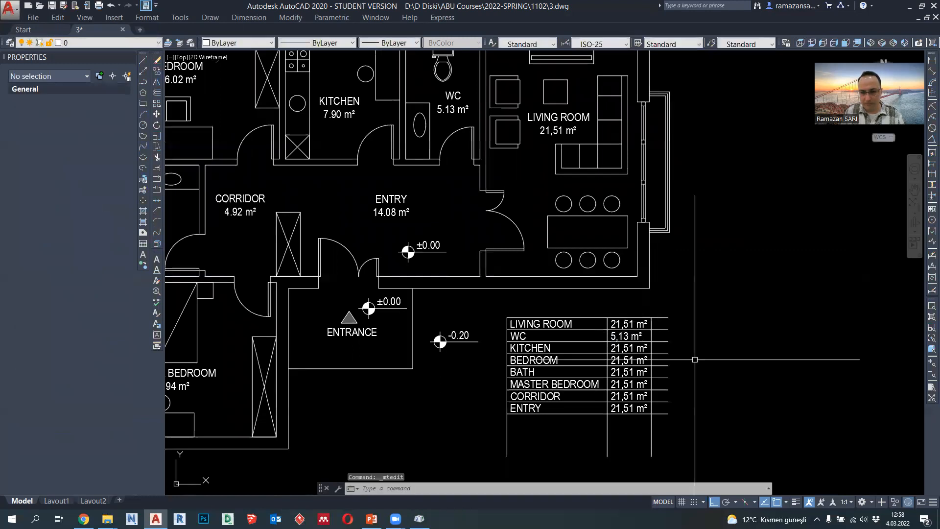
pyautogui.doubleClick(636, 350)
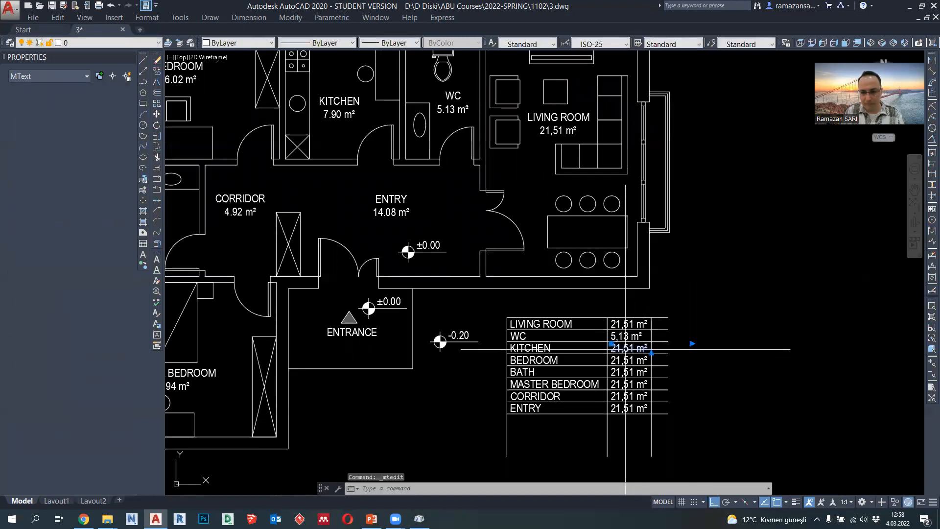
pyautogui.click(604, 356)
# - Set the table's BEDROOM area to 16.02 m² and the BATH area to 10.47 m²
pyautogui.doubleClick(636, 361)
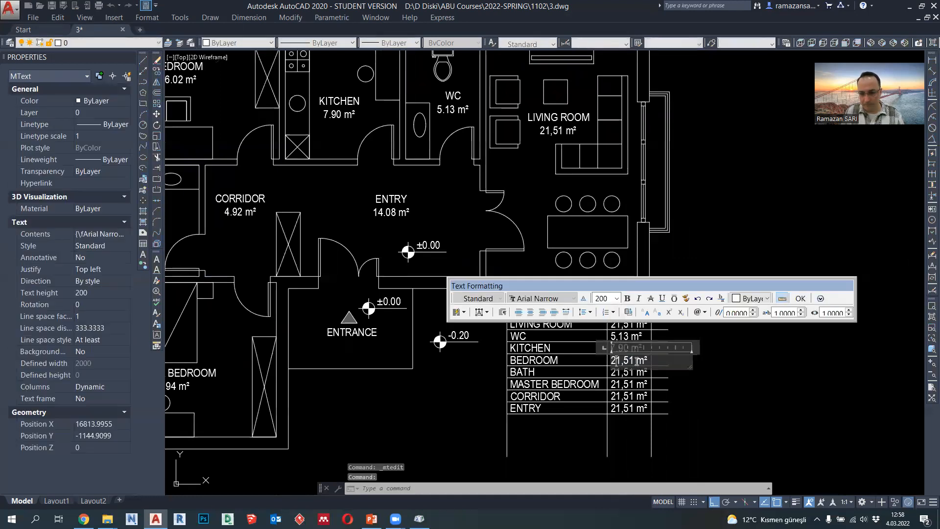
pyautogui.press('Escape')
pyautogui.moveTo(644, 369); pyautogui.dragTo(694, 371, button='middle')
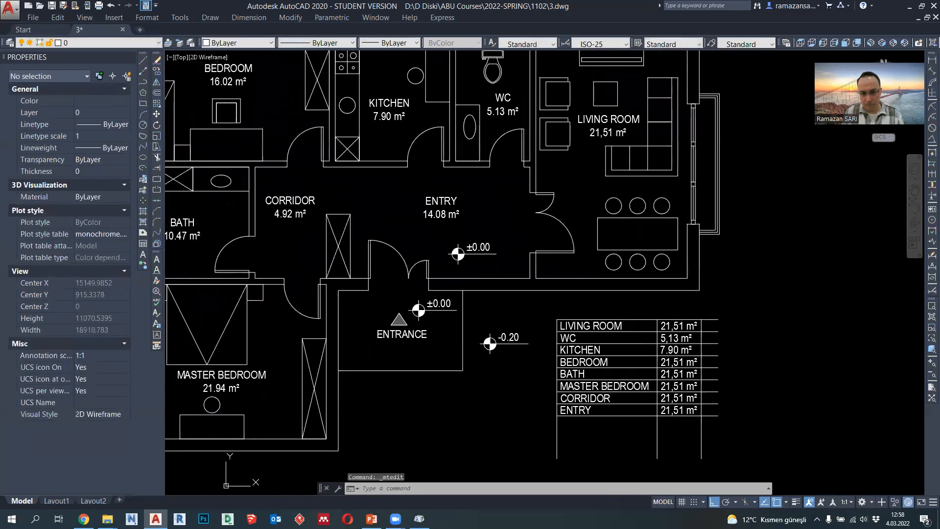
pyautogui.doubleClick(686, 363)
pyautogui.moveTo(685, 363); pyautogui.dragTo(654, 364)
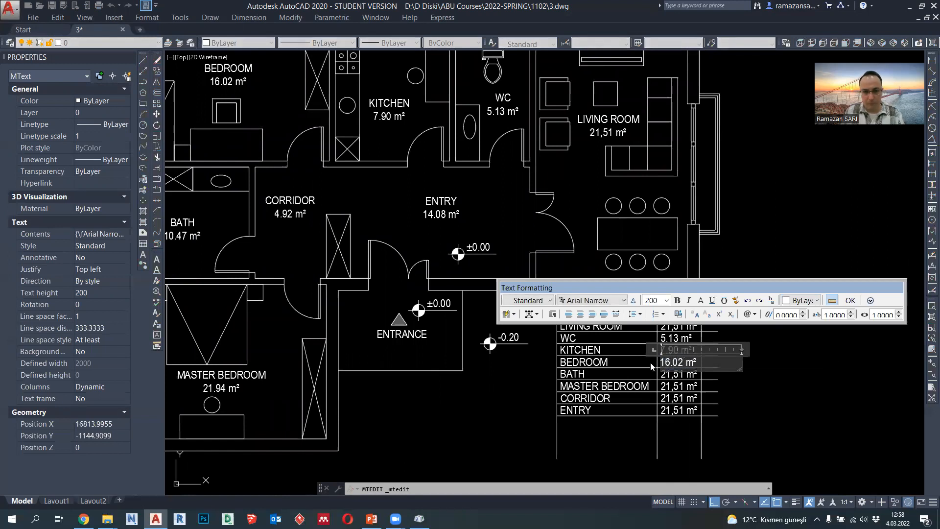
pyautogui.click(768, 409)
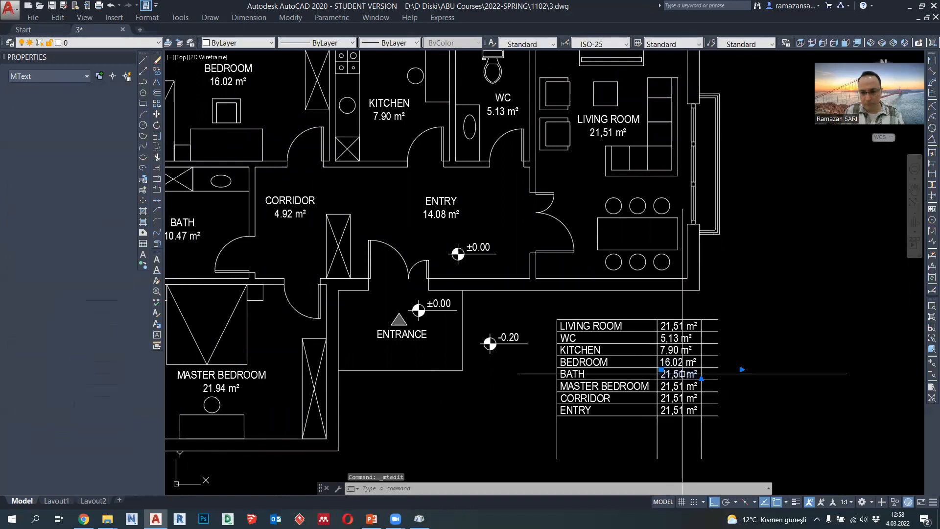
pyautogui.doubleClick(684, 374)
pyautogui.moveTo(685, 374); pyautogui.dragTo(671, 375)
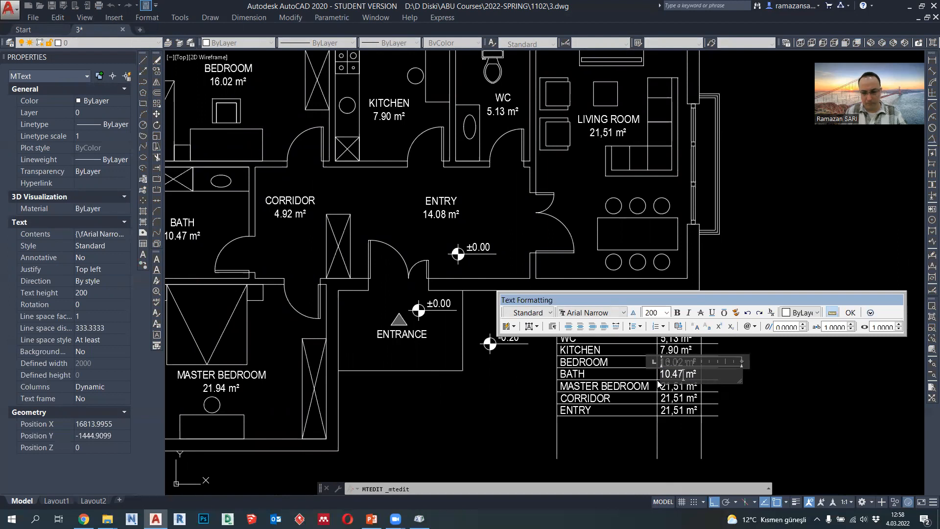
pyautogui.click(755, 417)
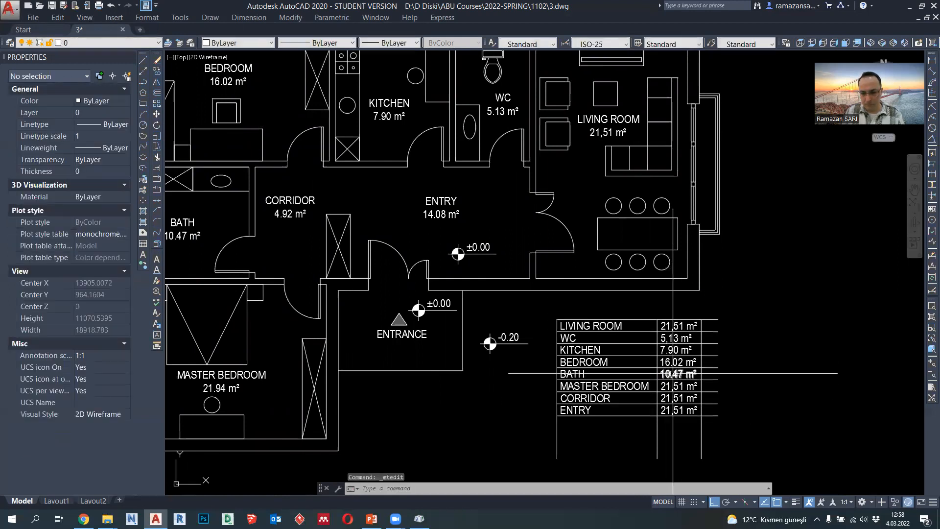
# - Replace the decimal commas with points in the table's WC and LIVING ROOM areas, giving 5.13 m² and 21.51 m²
pyautogui.scroll(2, 673, 351)
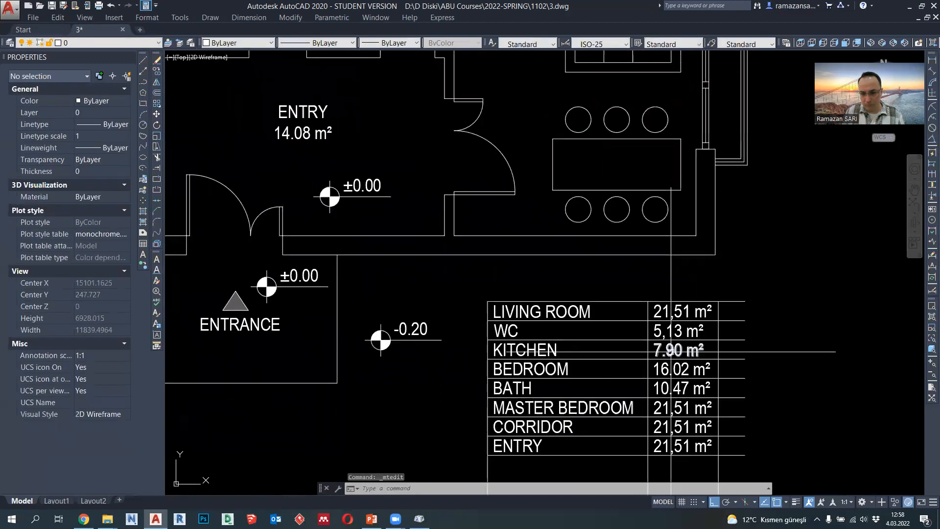
pyautogui.click(665, 352)
pyautogui.write('.')
pyautogui.click(681, 325)
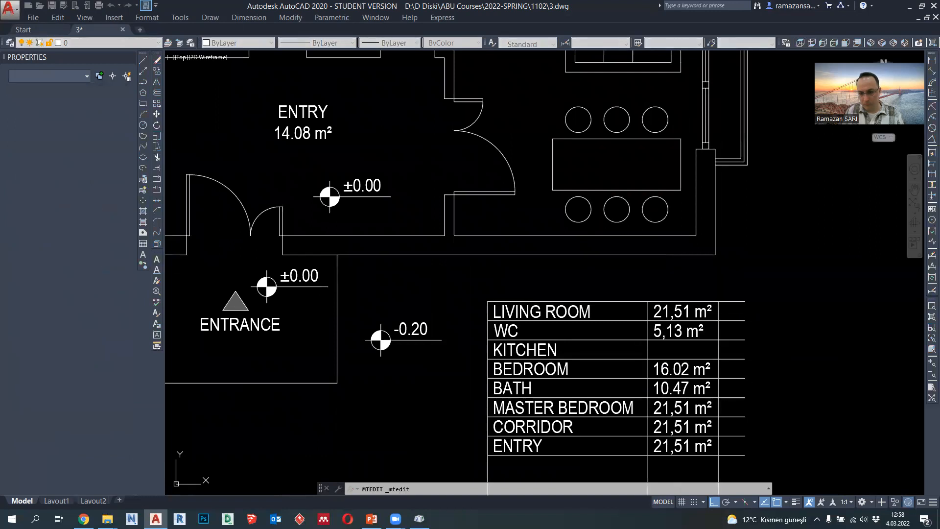
pyautogui.doubleClick(677, 326)
pyautogui.click(665, 338)
pyautogui.press('BackSpace')
pyautogui.write('.')
pyautogui.click(734, 359)
pyautogui.doubleClick(680, 316)
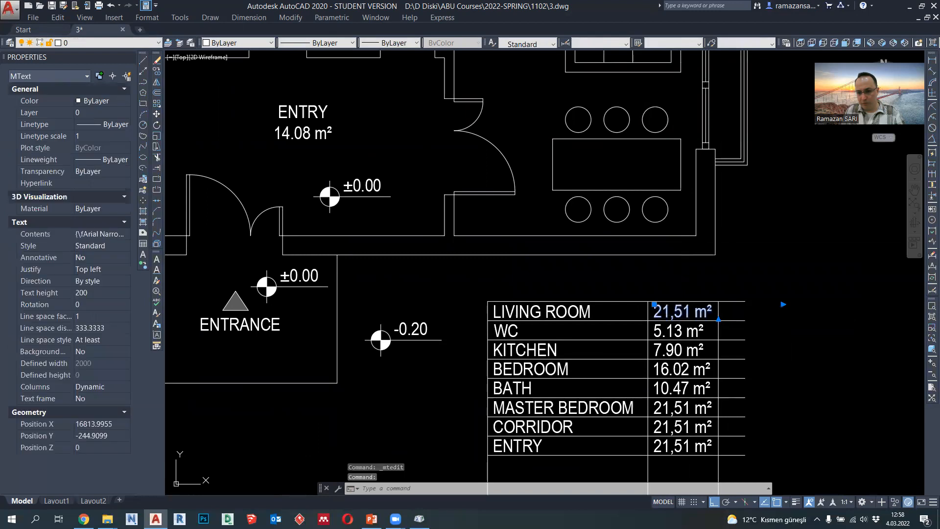
pyautogui.write('.')
pyautogui.click(735, 395)
# - Set the table's MASTER BEDROOM area to 21.94 m² and the CORRIDOR area to 4.92 m²
pyautogui.moveTo(735, 401)
pyautogui.mouseDown(button='middle')
pyautogui.moveTo(717, 338)
pyautogui.moveTo(719, 365)
pyautogui.mouseUp(button='middle')
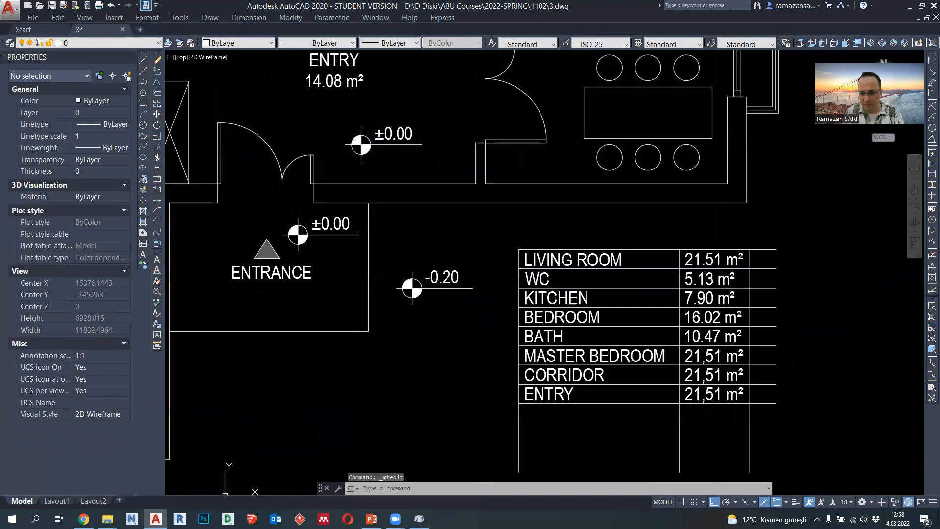
pyautogui.scroll(-2, 718, 364)
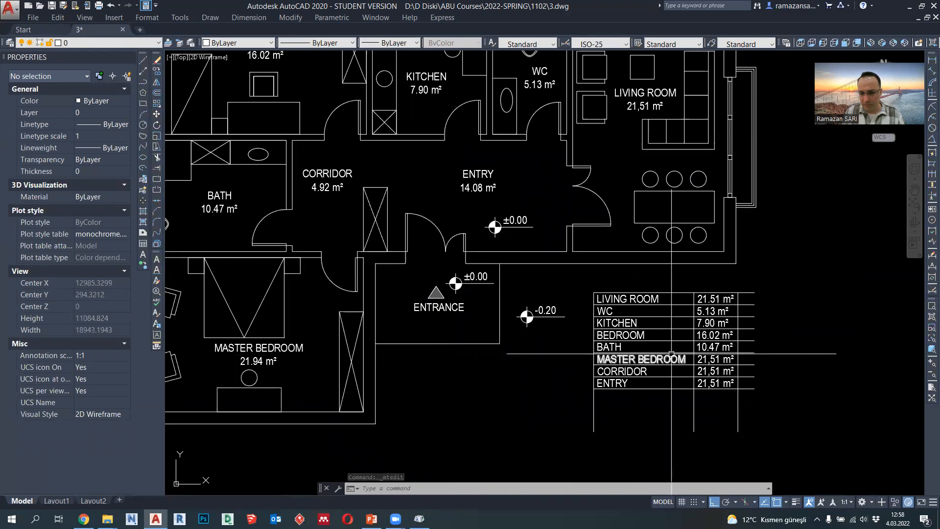
pyautogui.doubleClick(719, 361)
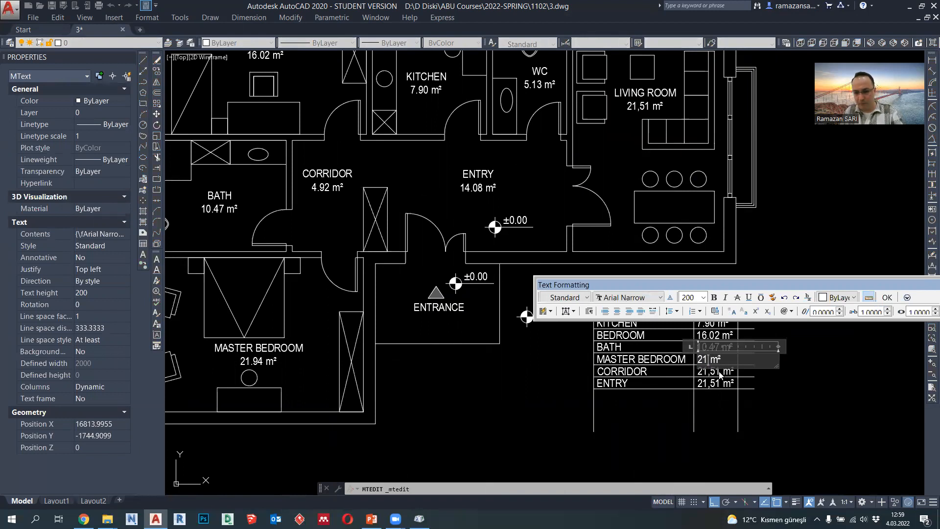
pyautogui.write('4')
pyautogui.click(788, 392)
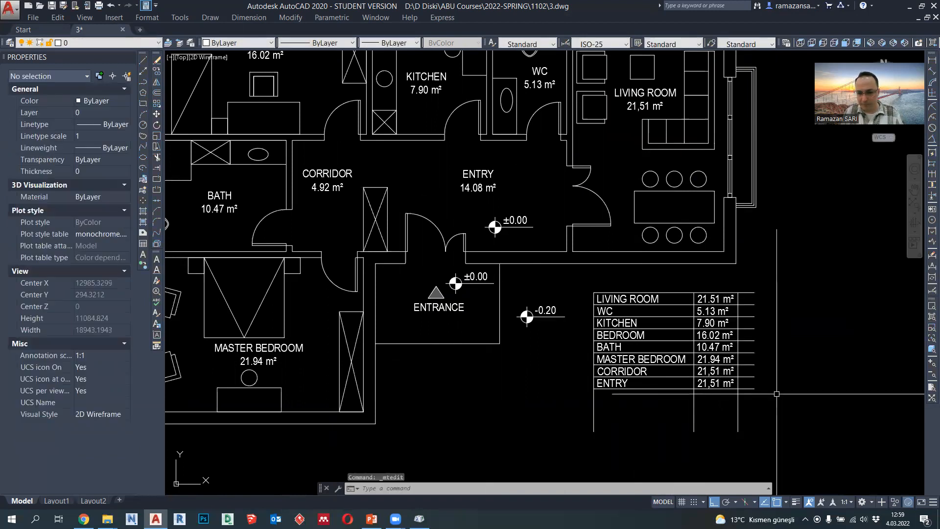
pyautogui.doubleClick(717, 371)
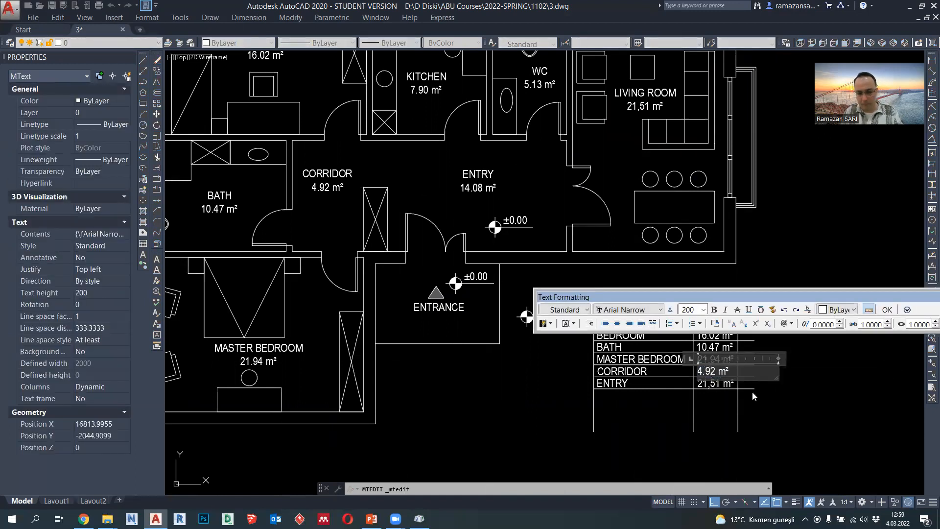
pyautogui.click(753, 396)
# - Set the table's ENTRY area to 14.08 m²
pyautogui.click(717, 384)
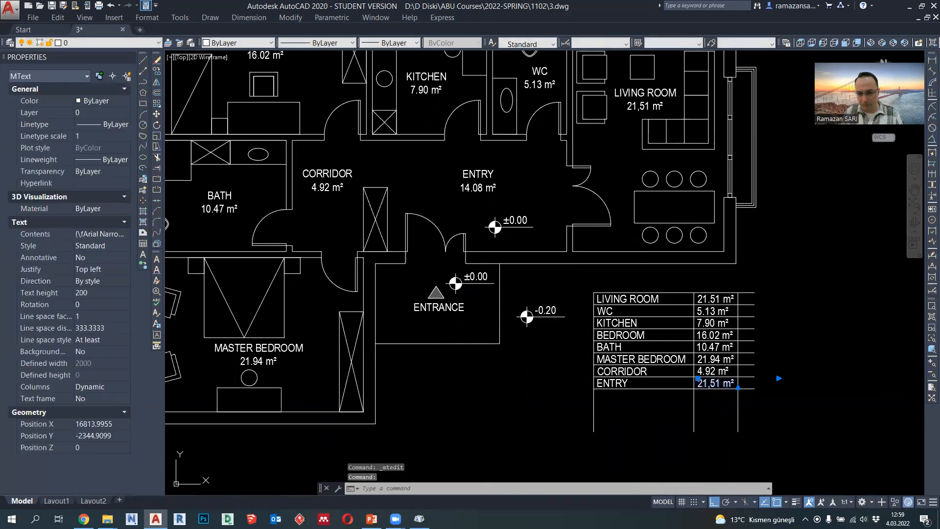
pyautogui.doubleClick(712, 384)
pyautogui.write('14.0')
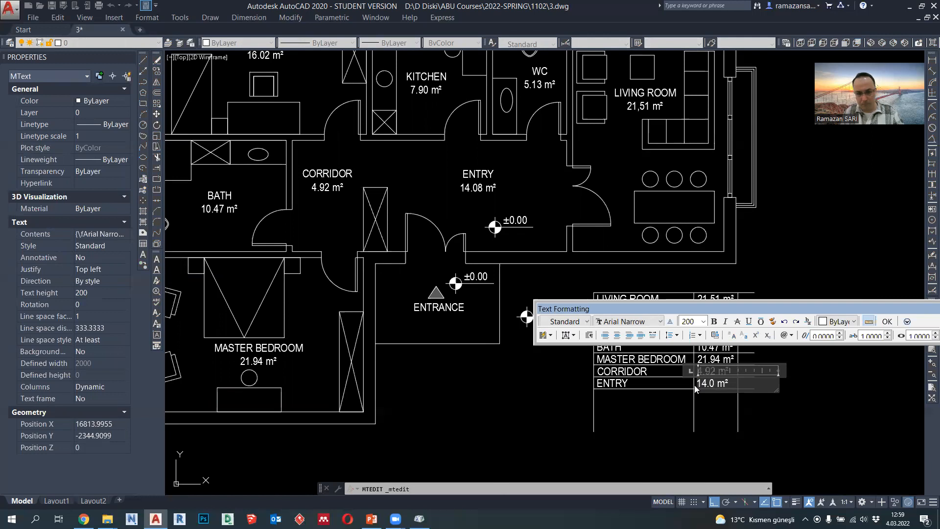
pyautogui.write('8')
pyautogui.click(766, 414)
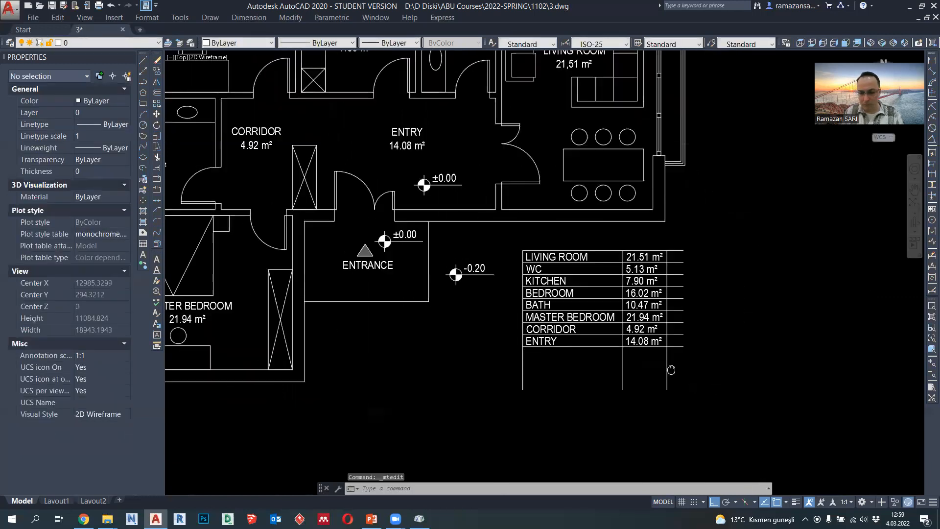
# - Trim the table's row lines beyond its right border and the column lines below the ENTRY row
pyautogui.click(157, 158)
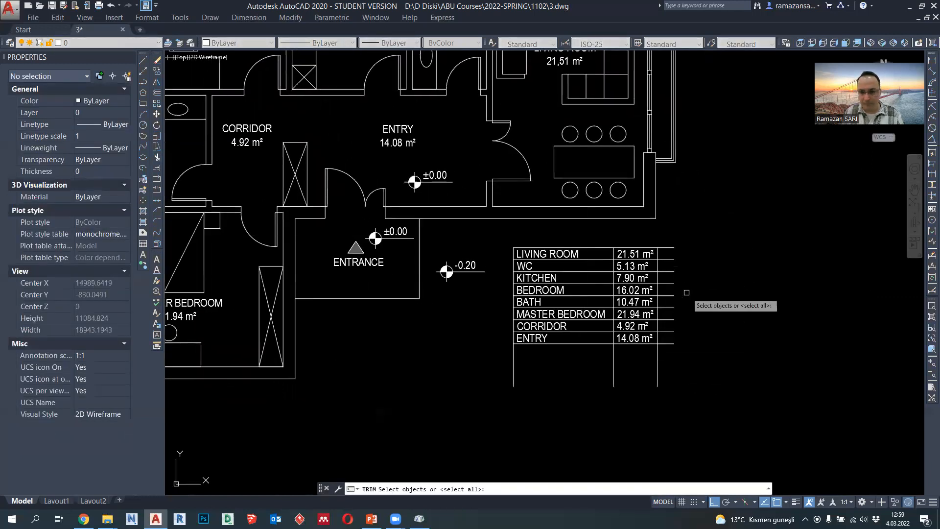
pyautogui.click(692, 368)
pyautogui.press('Escape')
pyautogui.scroll(6, 641, 362)
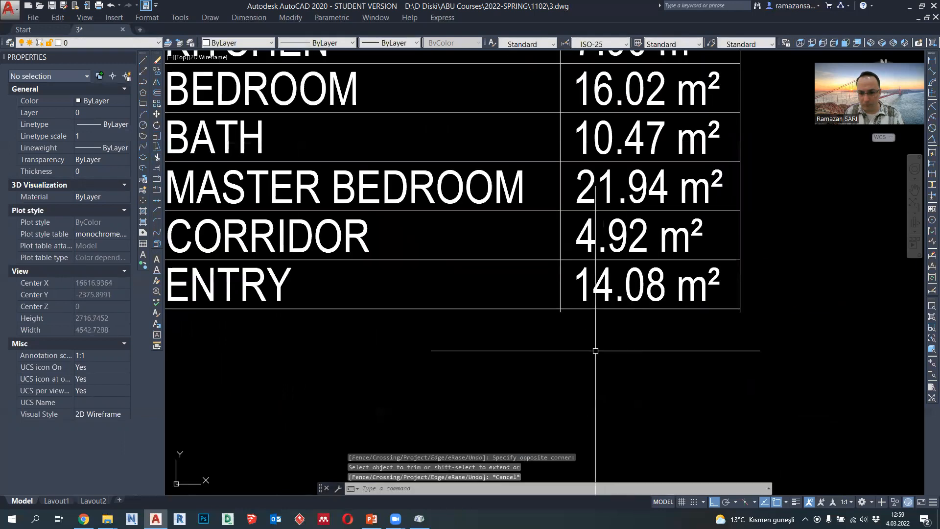
pyautogui.press('space')
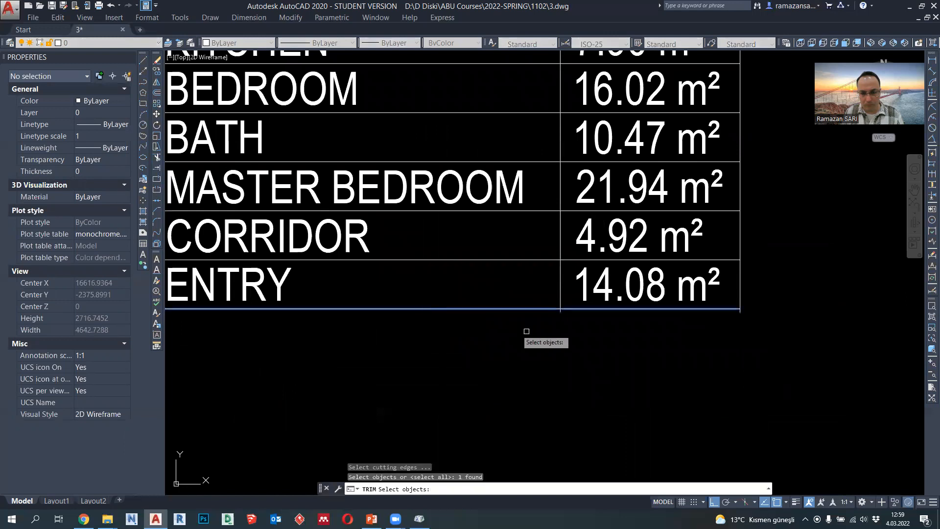
pyautogui.scroll(-4, 715, 324)
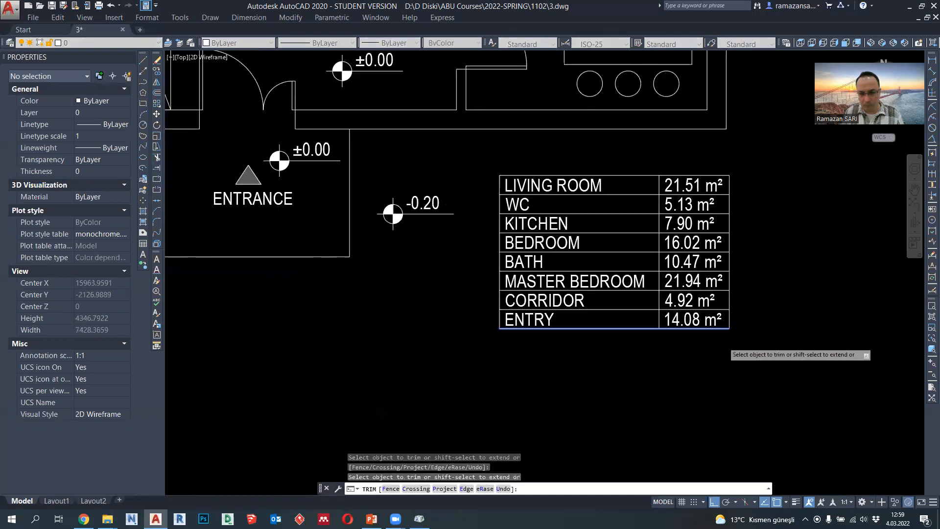
pyautogui.press('Escape')
# - Set the lineweight of all the table's lines and texts to 0.09 mm
pyautogui.click(726, 388)
pyautogui.click(467, 206)
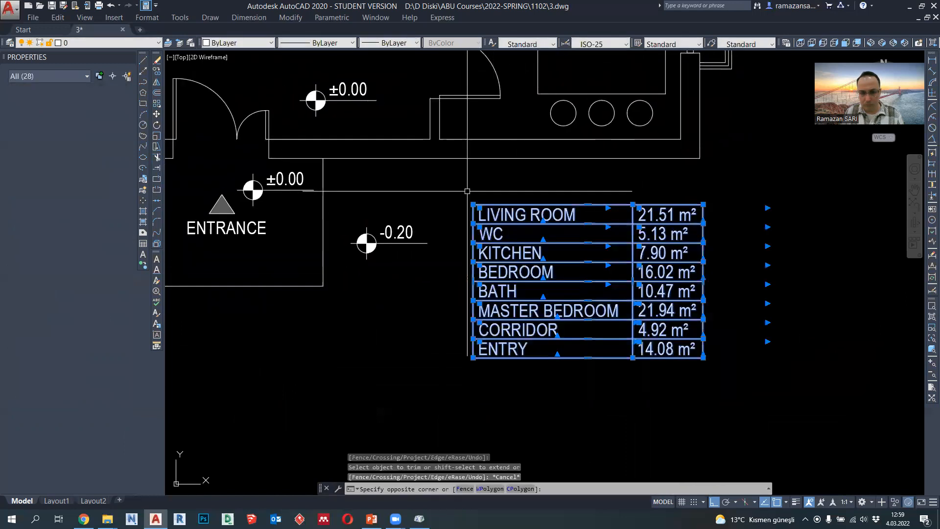
pyautogui.click(390, 44)
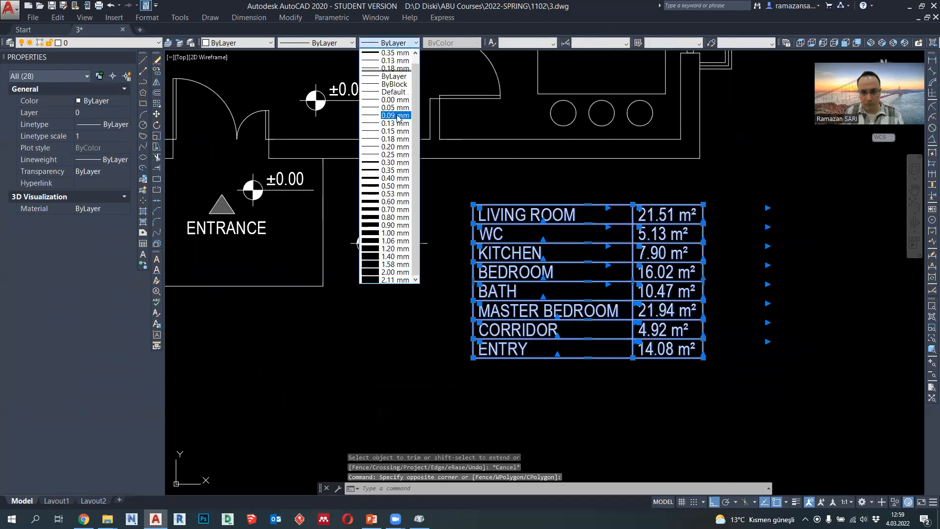
pyautogui.click(397, 117)
pyautogui.press('Escape')
# - Copy the table's top border line one row height upward to start a header row above LIVING ROOM
pyautogui.click(546, 205)
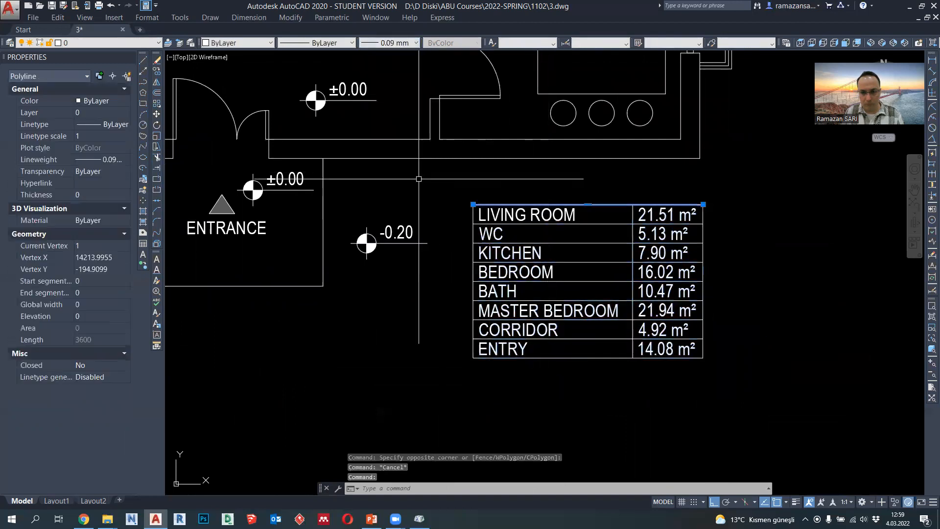
pyautogui.click(157, 73)
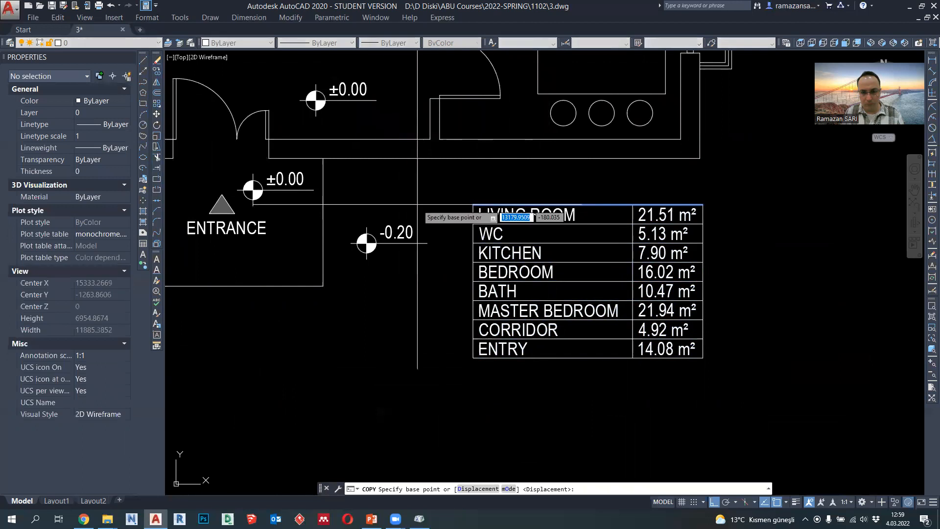
pyautogui.click(543, 234)
pyautogui.click(544, 215)
pyautogui.press('Escape')
# - Stretch the table's left and right borders up to the header row's top line
pyautogui.click(471, 229)
pyautogui.click(473, 204)
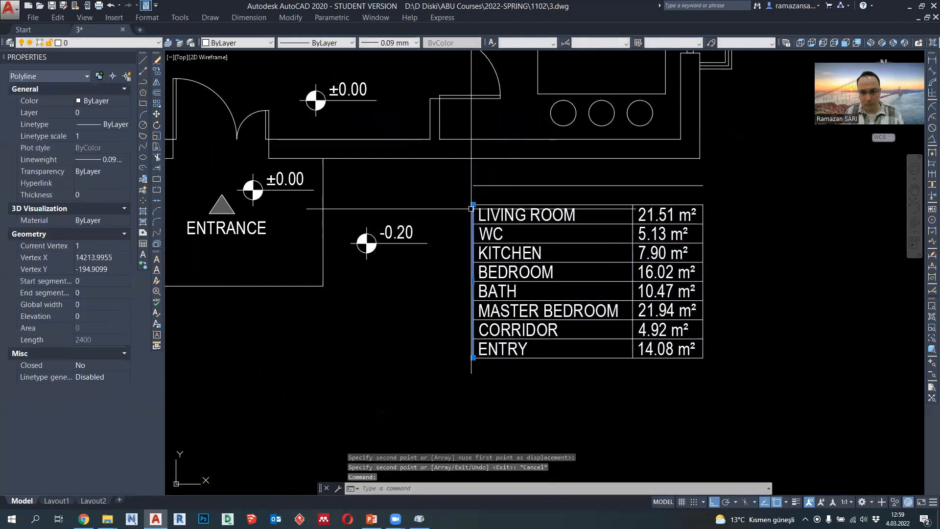
pyautogui.click(473, 186)
pyautogui.press('Escape')
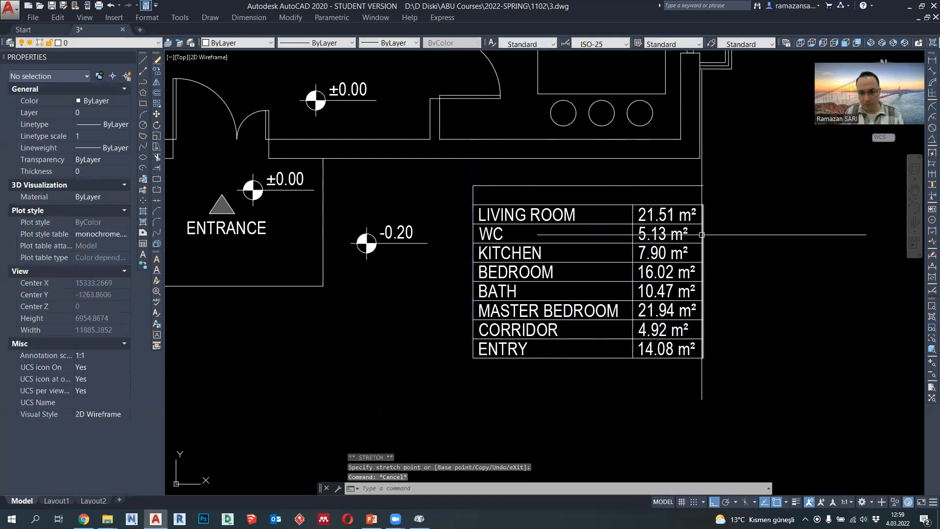
pyautogui.click(703, 209)
pyautogui.click(701, 201)
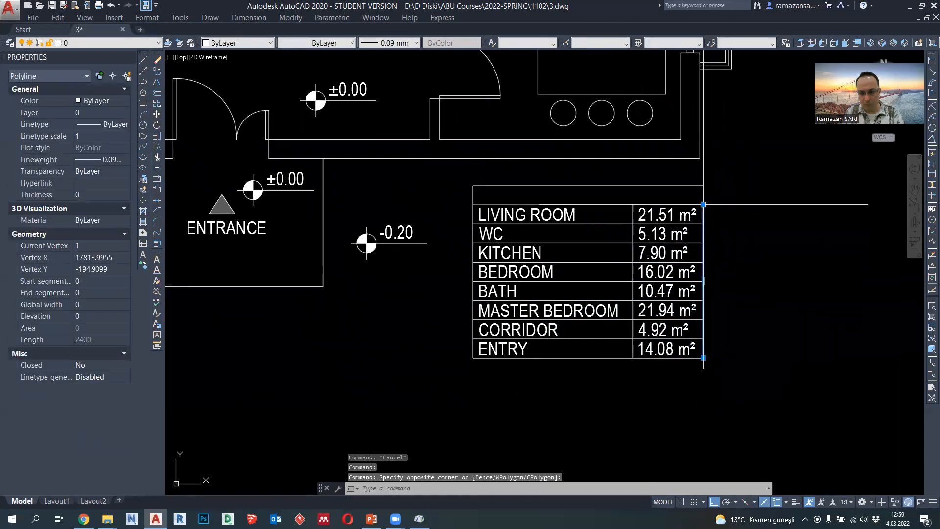
pyautogui.click(703, 204)
pyautogui.press('Escape')
# - Start a multiline text spanning the table's header row, in Arial Narrow with top-center justification
pyautogui.click(571, 216)
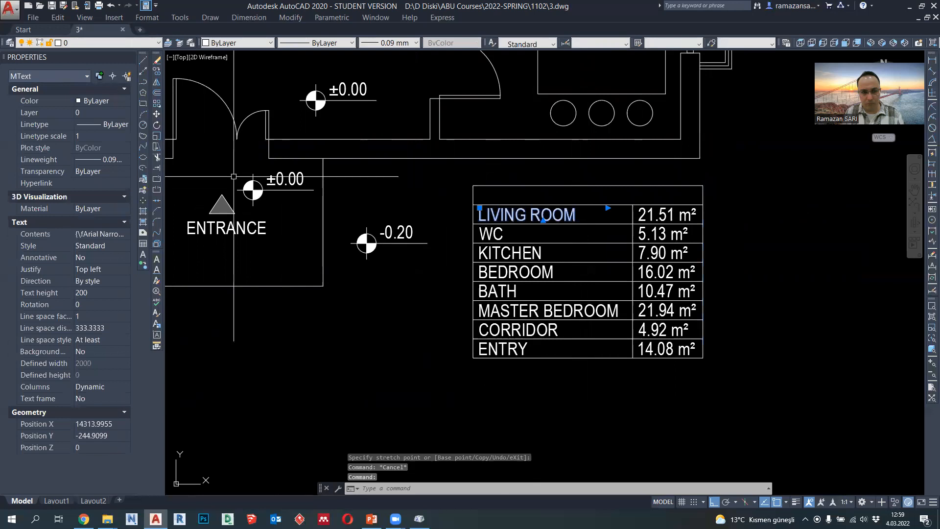
pyautogui.press('Escape')
pyautogui.click(143, 257)
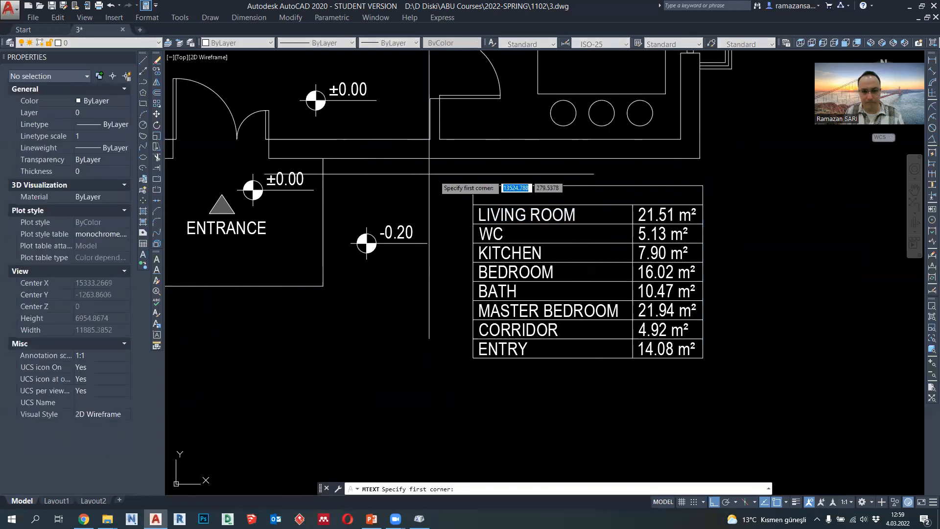
pyautogui.click(703, 209)
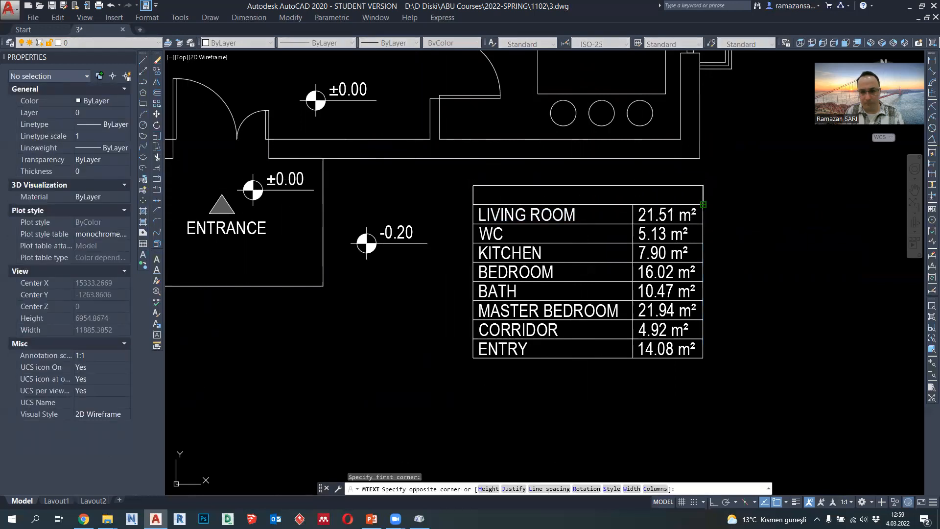
pyautogui.click(474, 186)
pyautogui.click(596, 130)
pyautogui.click(607, 167)
pyautogui.click(604, 129)
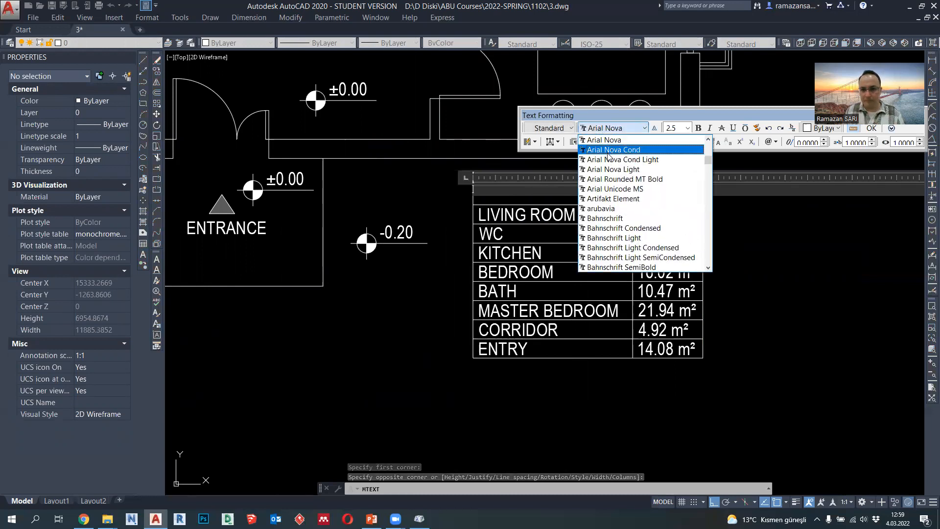
pyautogui.scroll(2, 608, 157)
pyautogui.click(612, 213)
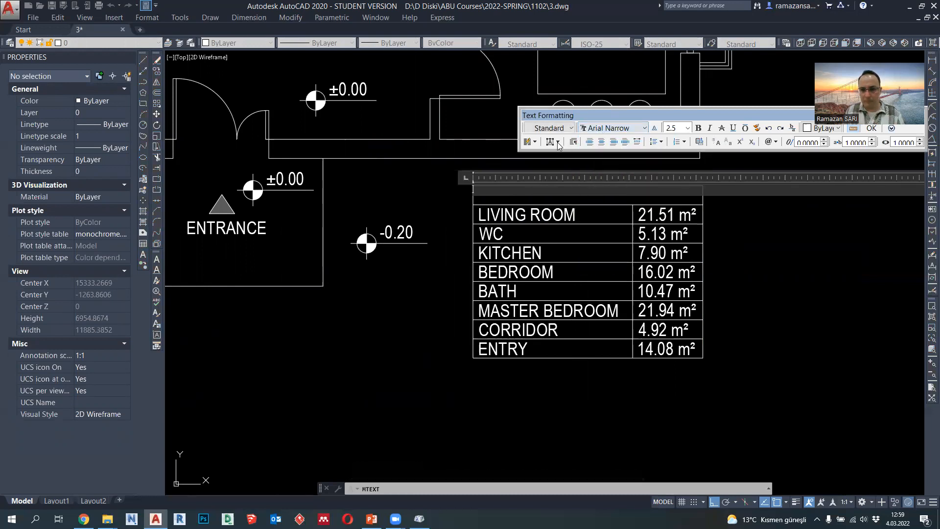
pyautogui.click(551, 142)
pyautogui.click(566, 166)
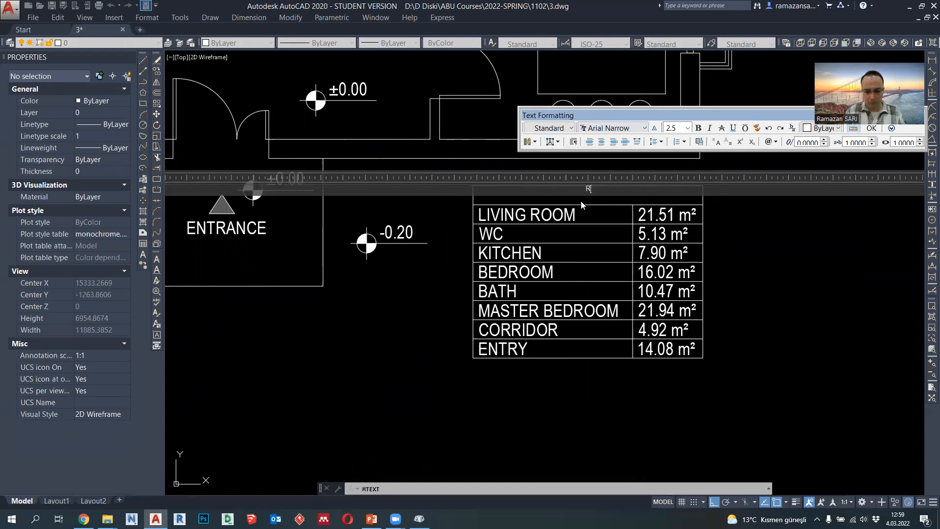
# - Enter the header text ROOM SCHEDULE and set its text height to 200
pyautogui.write('HEDULE')
pyautogui.hotkey('ctrl', 'a')
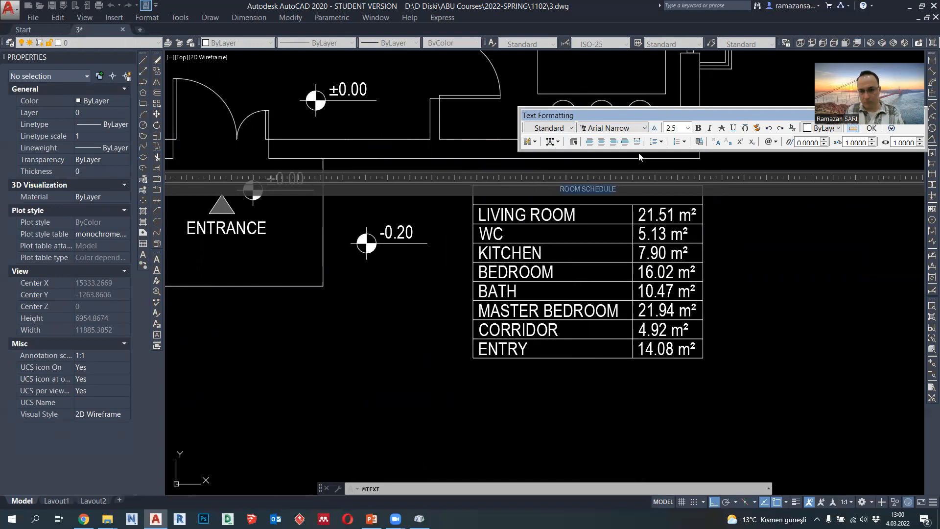
pyautogui.press('Return')
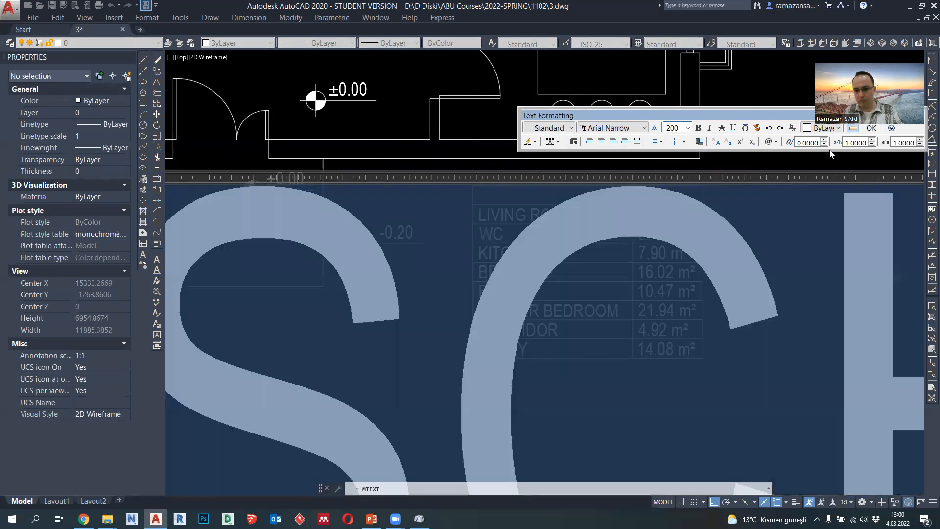
pyautogui.moveTo(794, 114); pyautogui.dragTo(684, 114)
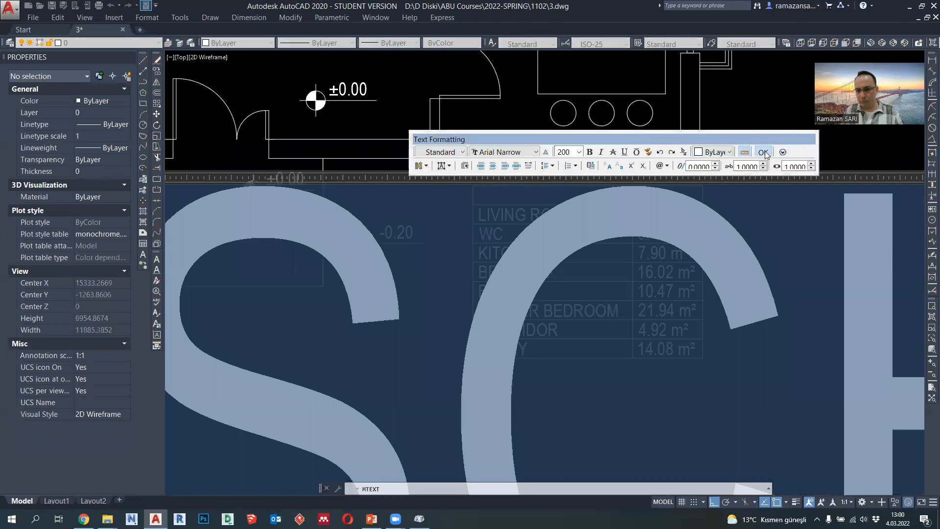
pyautogui.click(762, 127)
# - Move the ROOM SCHEDULE title down by 50 within the header row
pyautogui.click(632, 193)
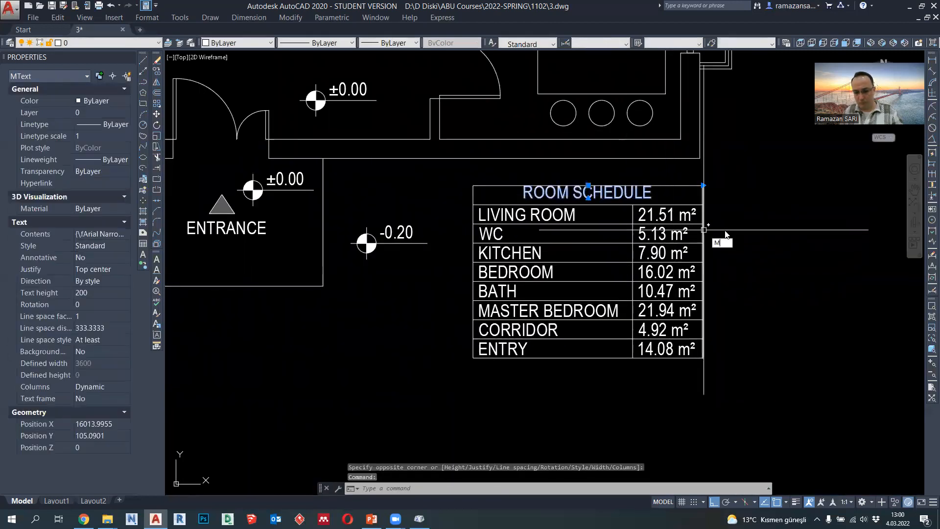
pyautogui.write('m')
pyautogui.press('Return')
pyautogui.click(790, 220)
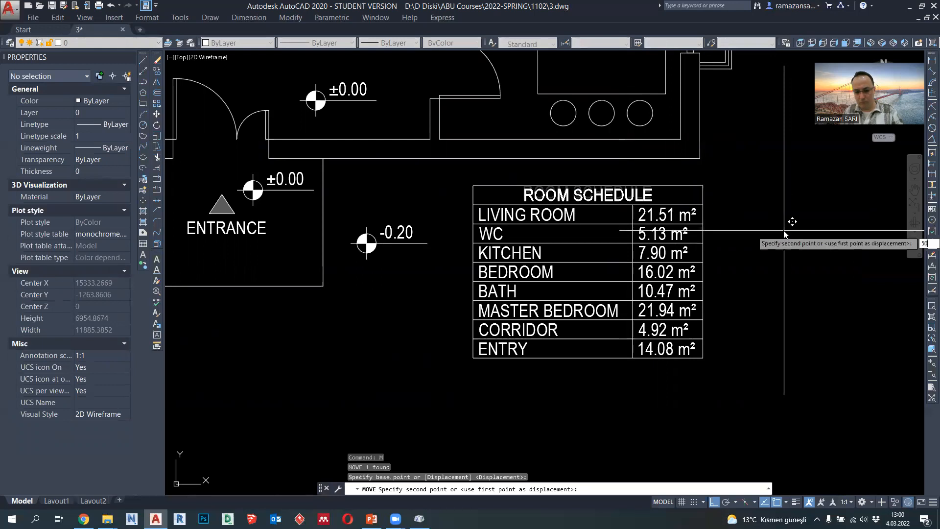
pyautogui.write('50')
pyautogui.press('Return')
# - Move the whole room schedule table slightly straight down, away from the living room's outer wall
pyautogui.scroll(-5, 774, 245)
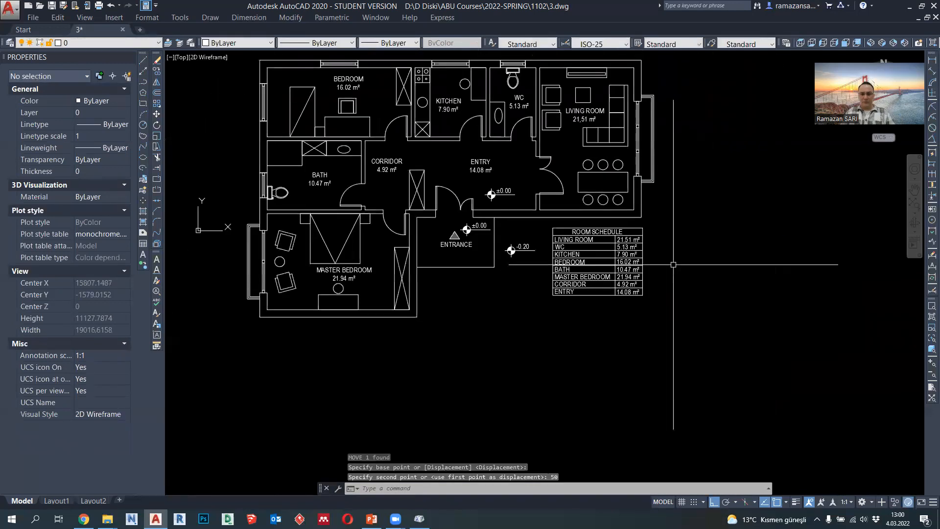
pyautogui.moveTo(672, 316); pyautogui.dragTo(671, 322, button='middle')
pyautogui.click(679, 329)
pyautogui.click(557, 236)
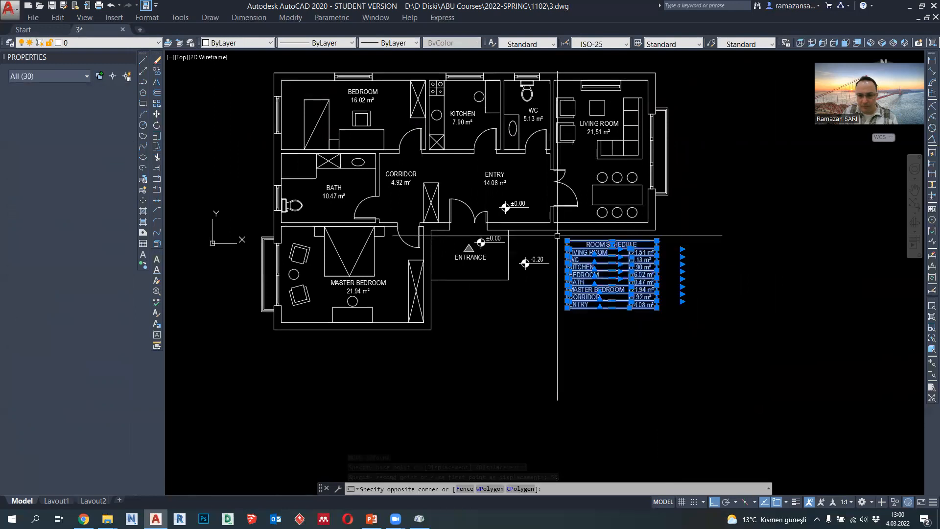
pyautogui.write('m')
pyautogui.press('Return')
pyautogui.click(712, 317)
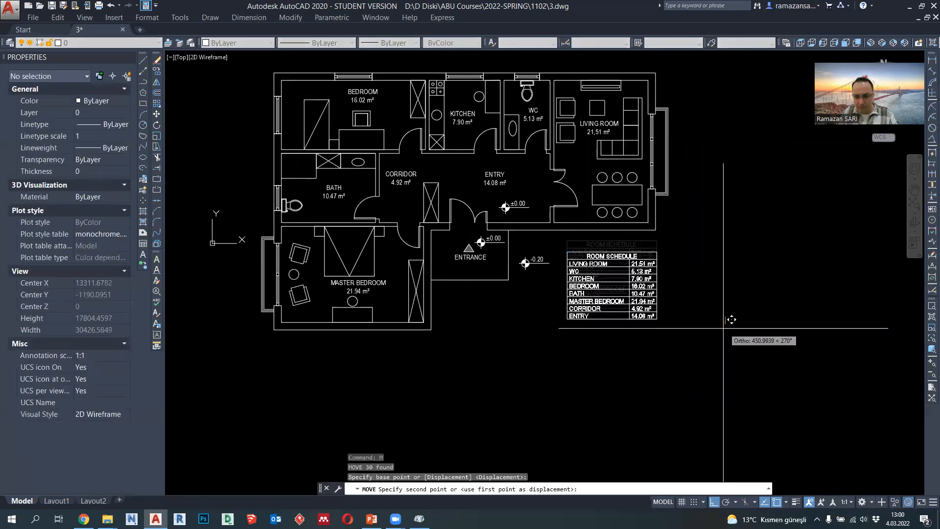
pyautogui.click(730, 322)
# - Draw a closed polyline rectangle 420 wide and 297 high in the empty space above and right of the floor plan
pyautogui.moveTo(638, 286); pyautogui.dragTo(648, 308, button='middle')
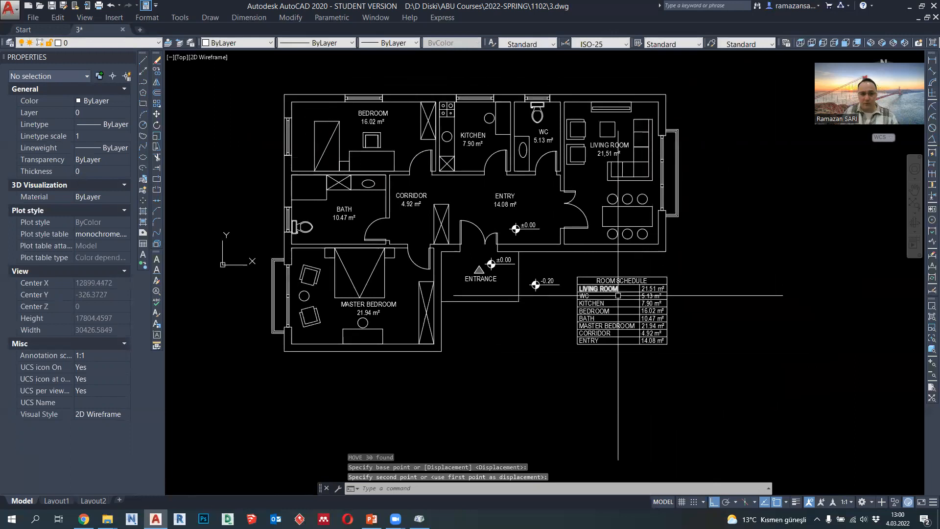
pyautogui.scroll(-7, 318, 227)
pyautogui.scroll(3, 310, 217)
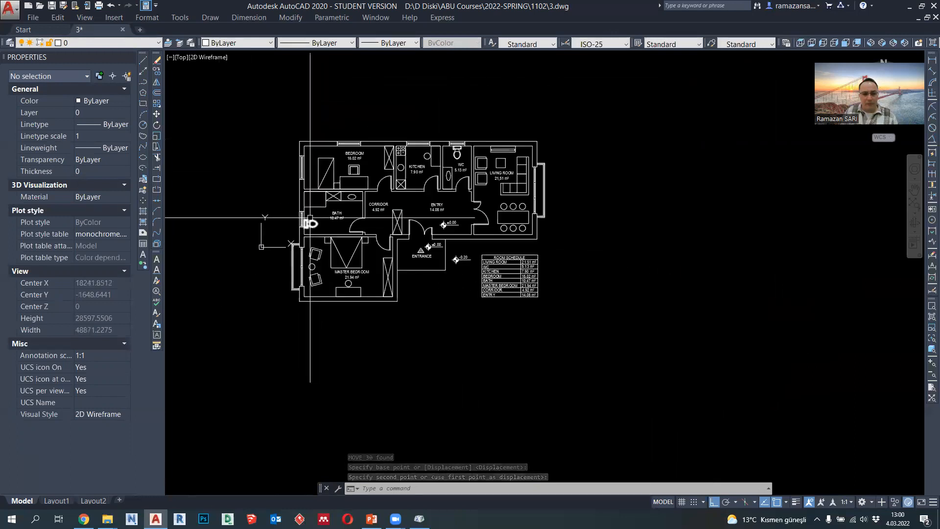
pyautogui.click(143, 82)
pyautogui.moveTo(467, 119); pyautogui.dragTo(444, 234, button='middle')
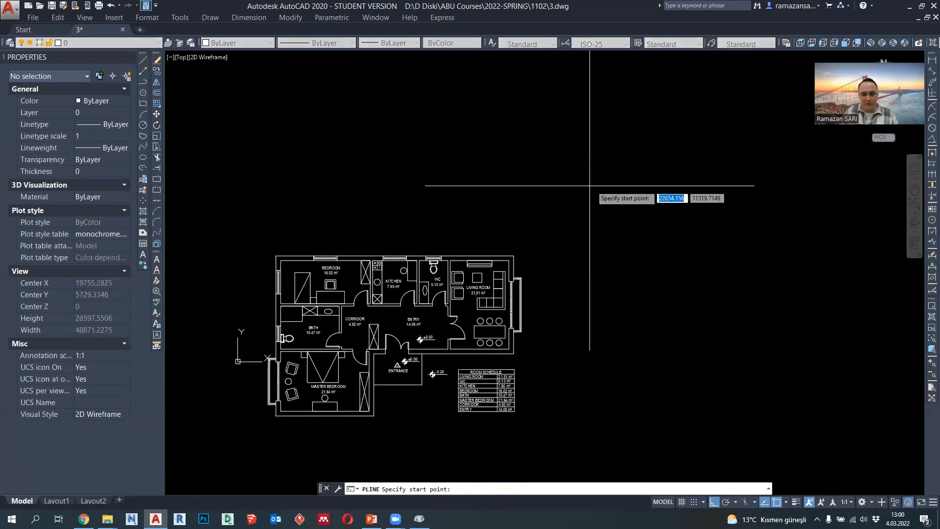
pyautogui.moveTo(585, 254); pyautogui.dragTo(565, 254, button='middle')
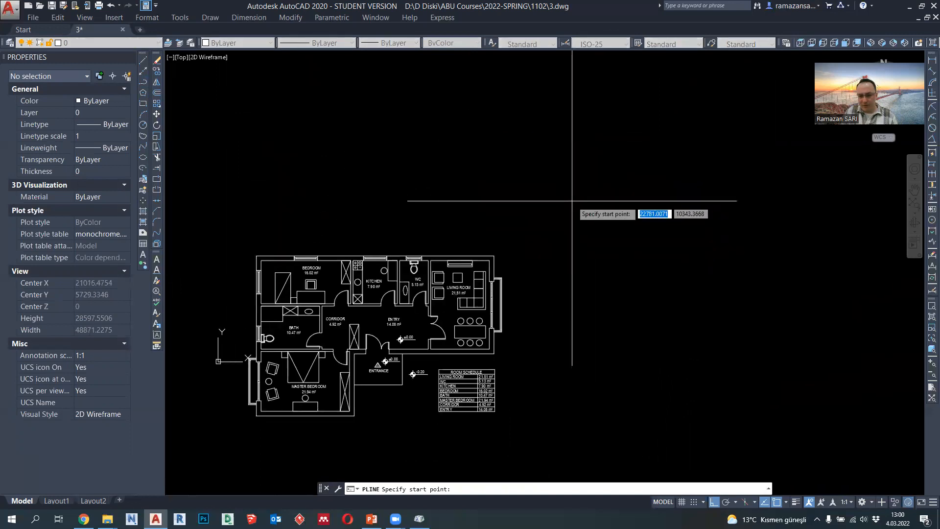
pyautogui.click(568, 131)
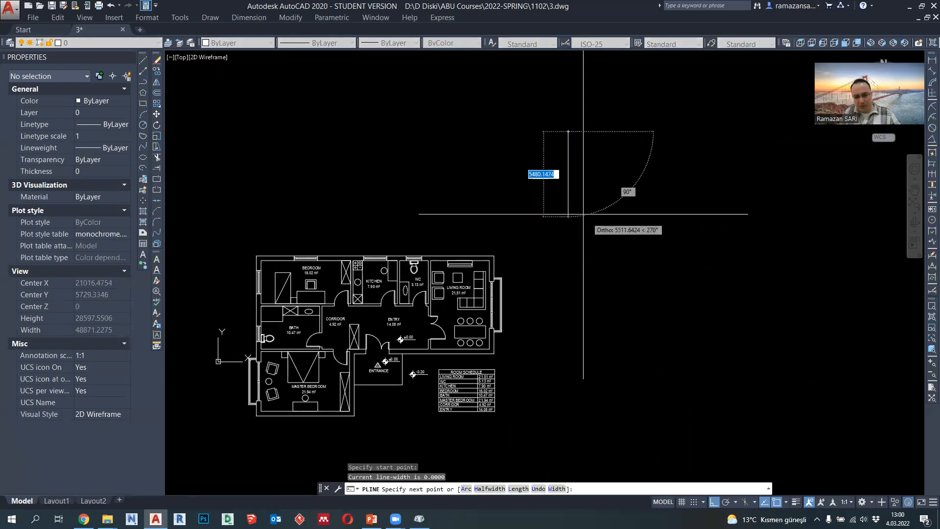
pyautogui.scroll(4, 583, 196)
pyautogui.scroll(2, 565, 151)
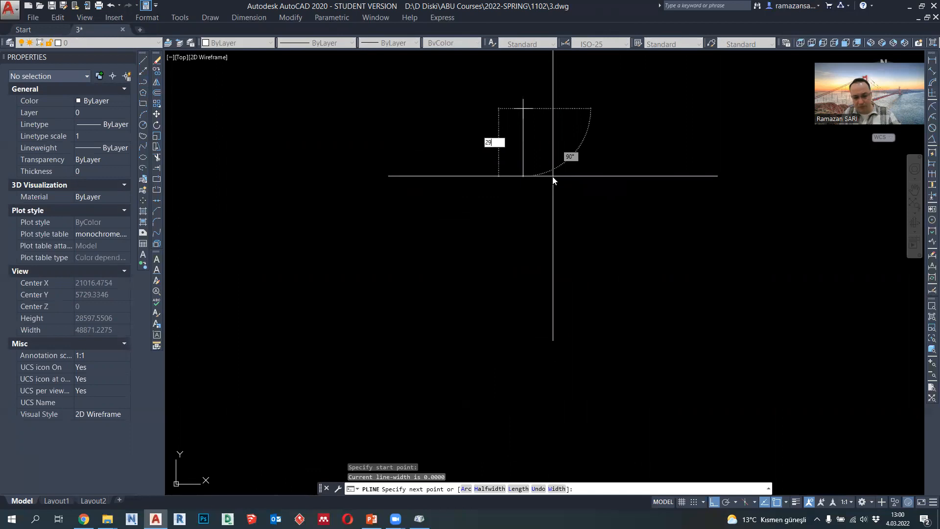
pyautogui.press('Return')
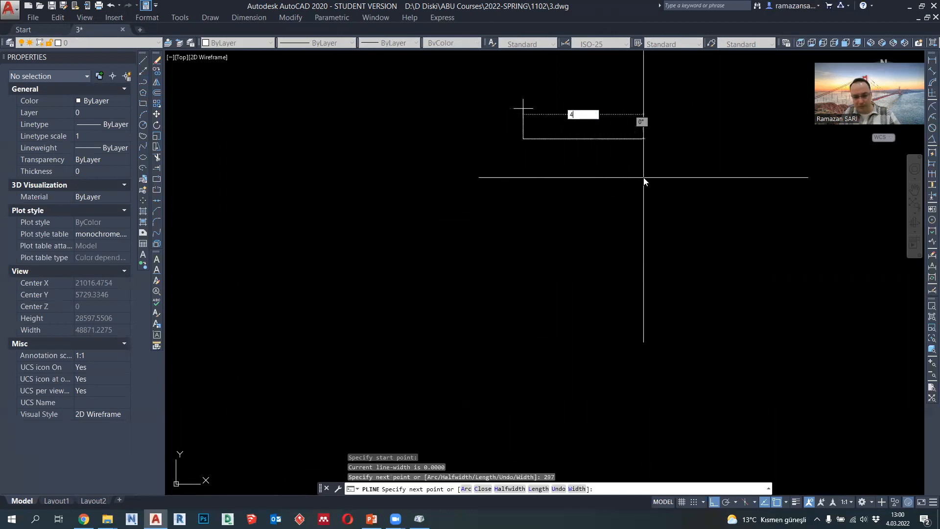
pyautogui.write('420')
pyautogui.press('Return')
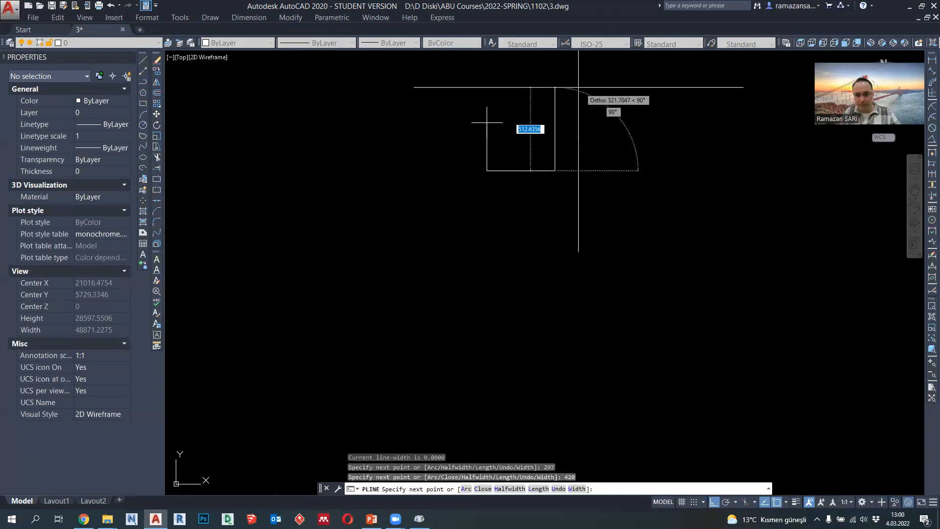
pyautogui.write('297')
pyautogui.press('Return')
pyautogui.scroll(5, 570, 92)
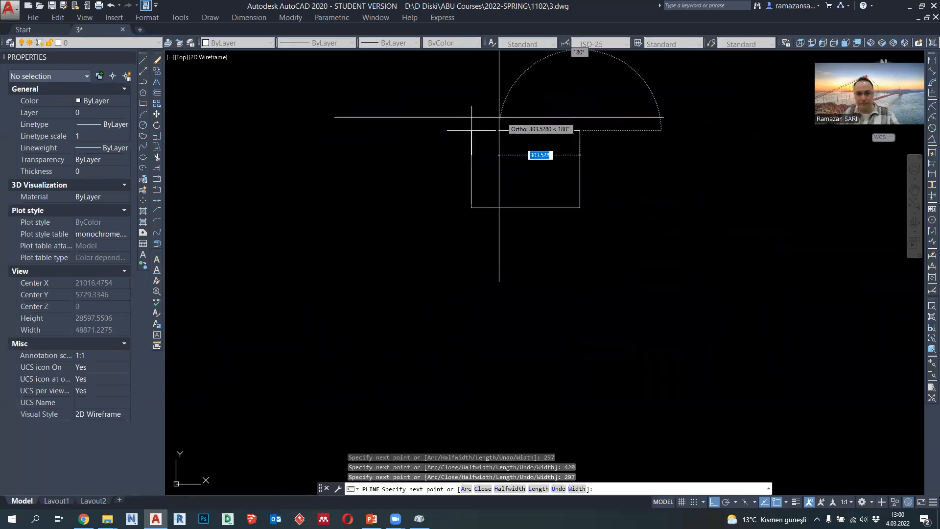
pyautogui.press('Escape')
pyautogui.scroll(3, 464, 172)
pyautogui.moveTo(464, 171); pyautogui.dragTo(433, 160, button='middle')
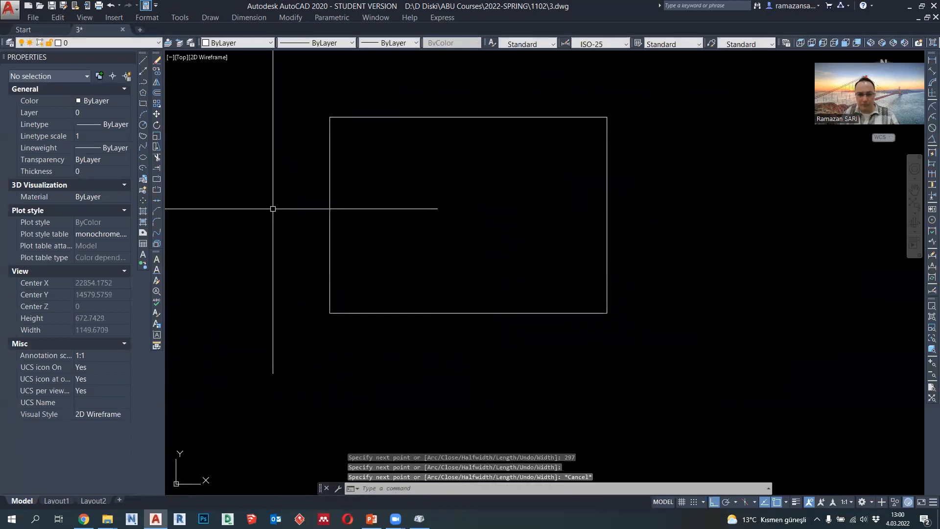
pyautogui.press('Escape')
# - Offset the 420 by 297 rectangle inward by 5 to form an inner frame
pyautogui.click(157, 93)
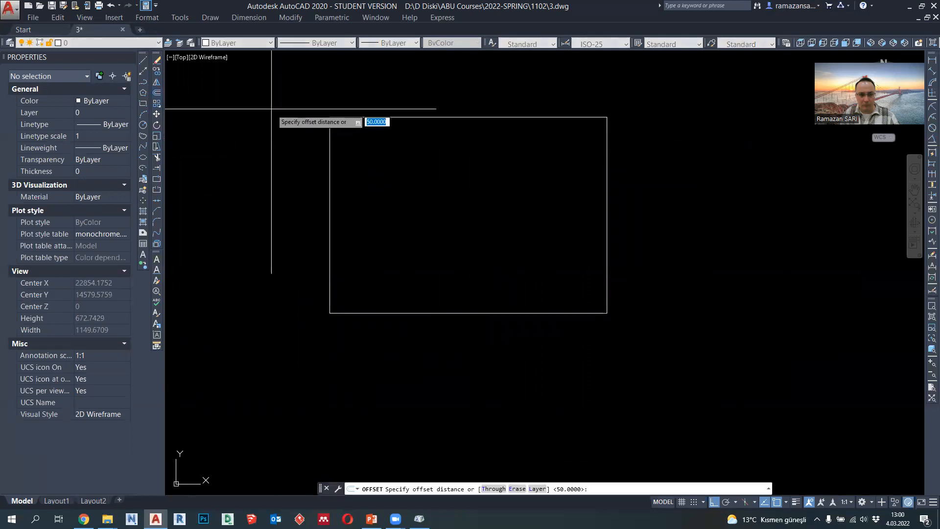
pyautogui.write('5')
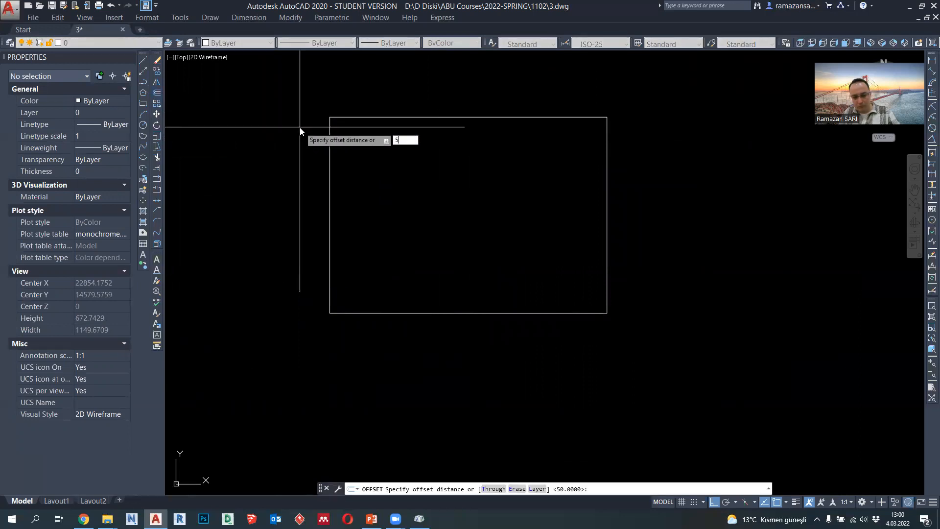
pyautogui.press('Return')
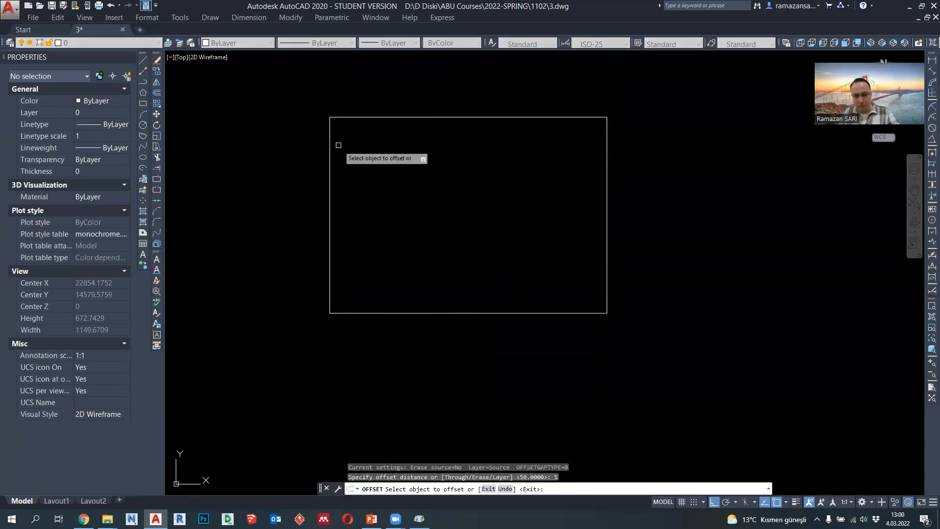
pyautogui.click(331, 156)
pyautogui.click(347, 158)
pyautogui.press('Escape')
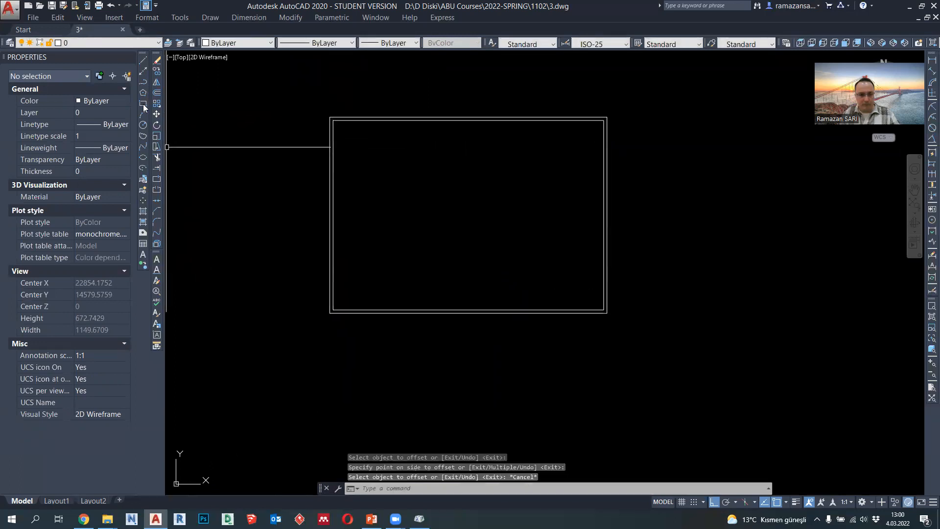
# - Draw a polyline along the inner frame's bottom edge and shift it up by 20 to form a strip
pyautogui.click(142, 83)
pyautogui.click(333, 309)
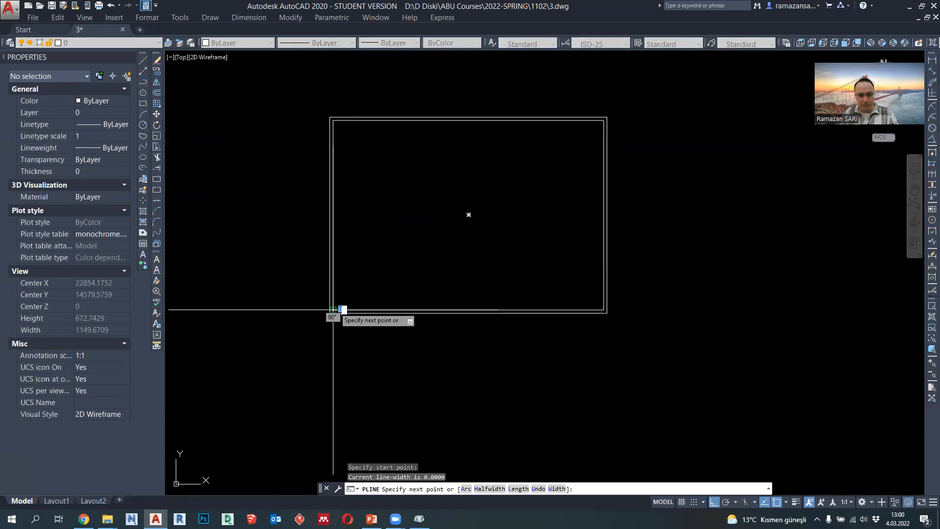
pyautogui.click(599, 310)
pyautogui.press('Escape')
pyautogui.click(573, 310)
pyautogui.scroll(2, 499, 307)
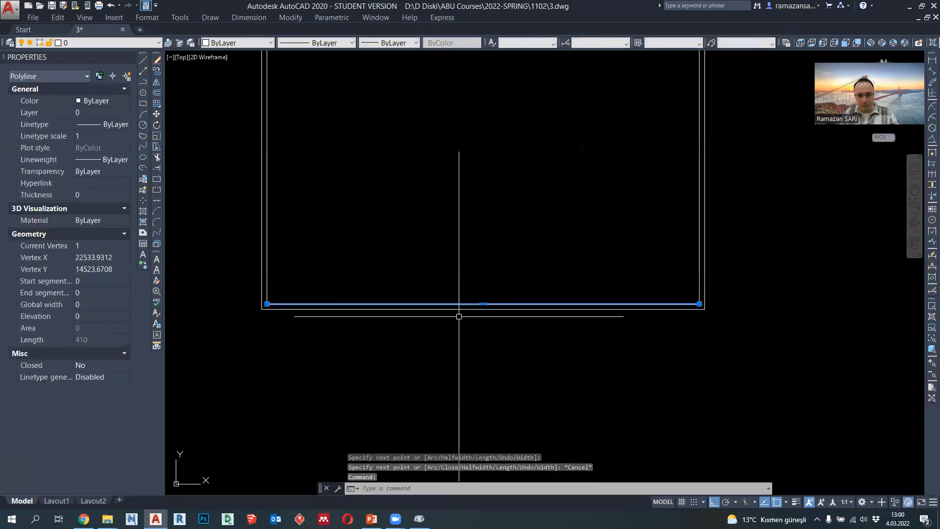
pyautogui.click(487, 304)
pyautogui.write('20')
pyautogui.press('Return')
pyautogui.press('Escape')
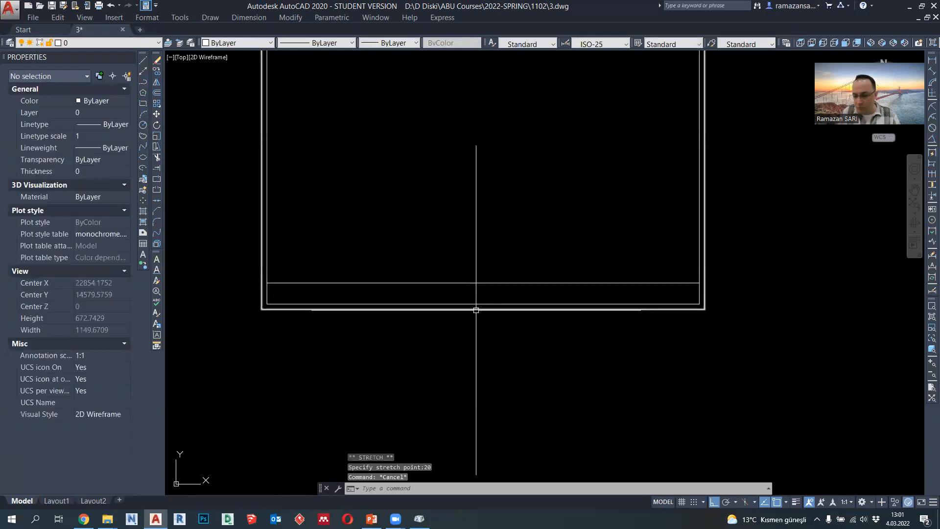
pyautogui.scroll(-2, 523, 326)
pyautogui.scroll(2, 461, 306)
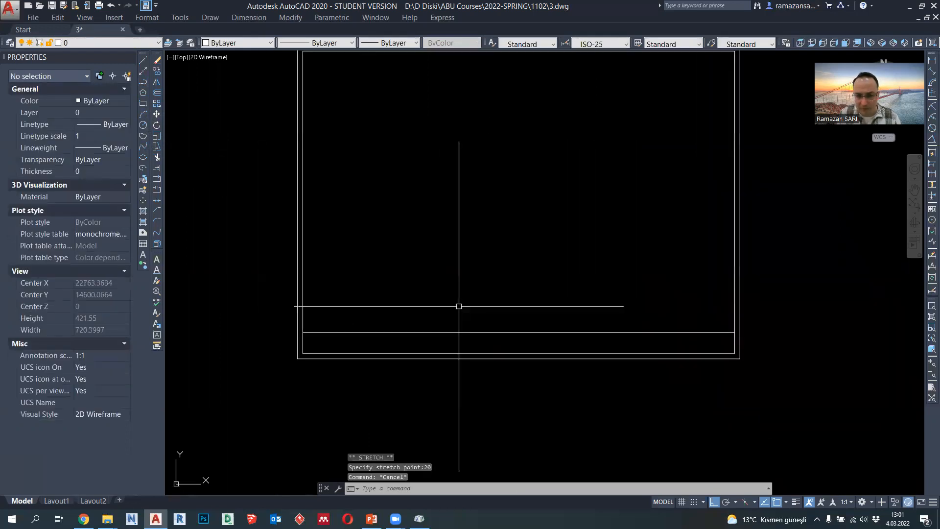
# - Set the lineweight of the outer frame, inner frame and strip line to 0.09 mm
pyautogui.click(533, 381)
pyautogui.click(353, 98)
pyautogui.click(392, 43)
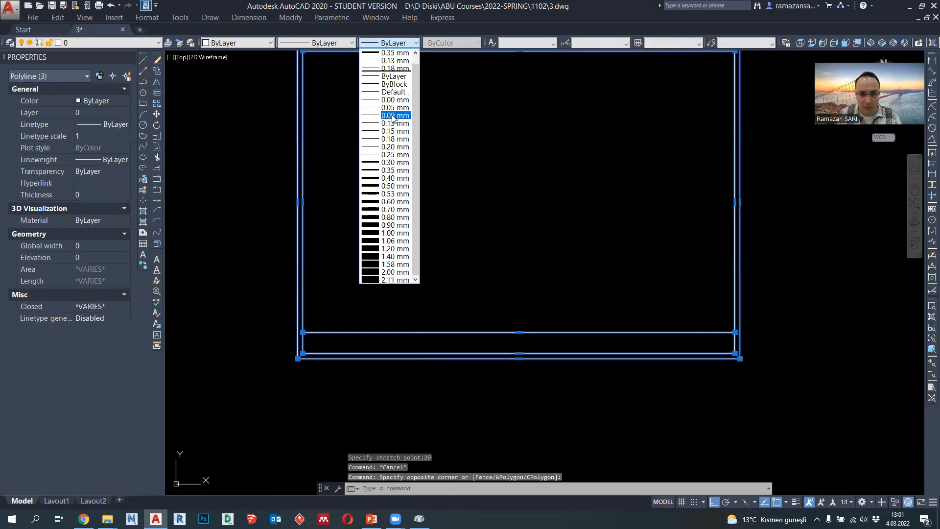
pyautogui.click(392, 115)
pyautogui.press('Escape')
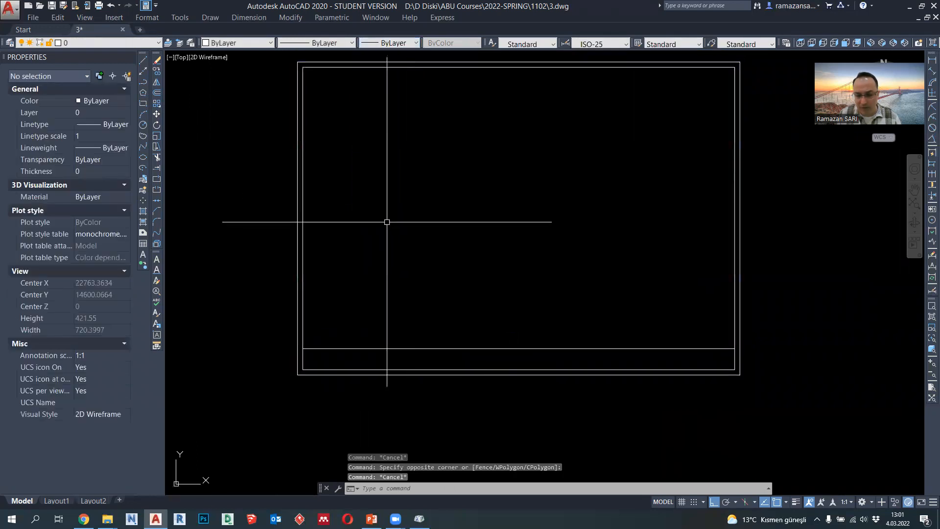
# - Draw a vertical polyline across the bottom strip from the midpoint of its upper line down to the inner frame's bottom edge
pyautogui.click(142, 83)
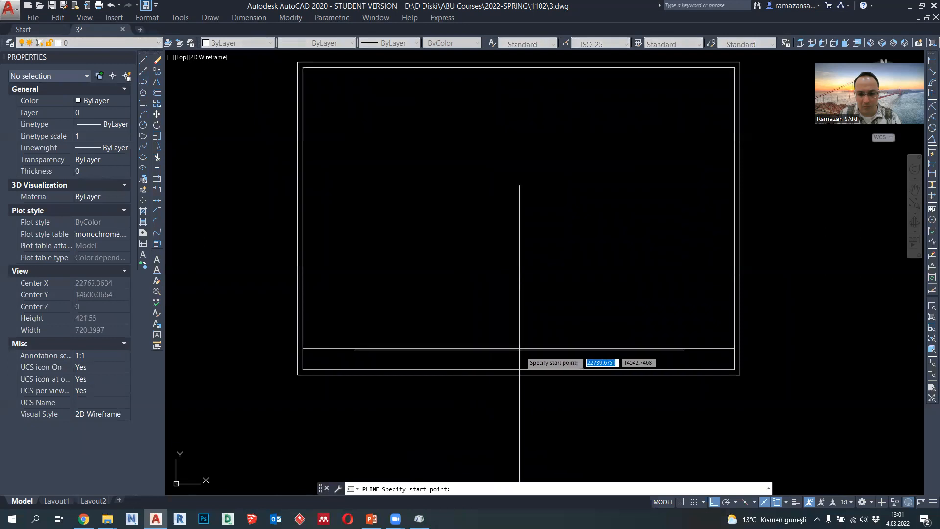
pyautogui.click(520, 348)
pyautogui.click(520, 370)
pyautogui.press('Return')
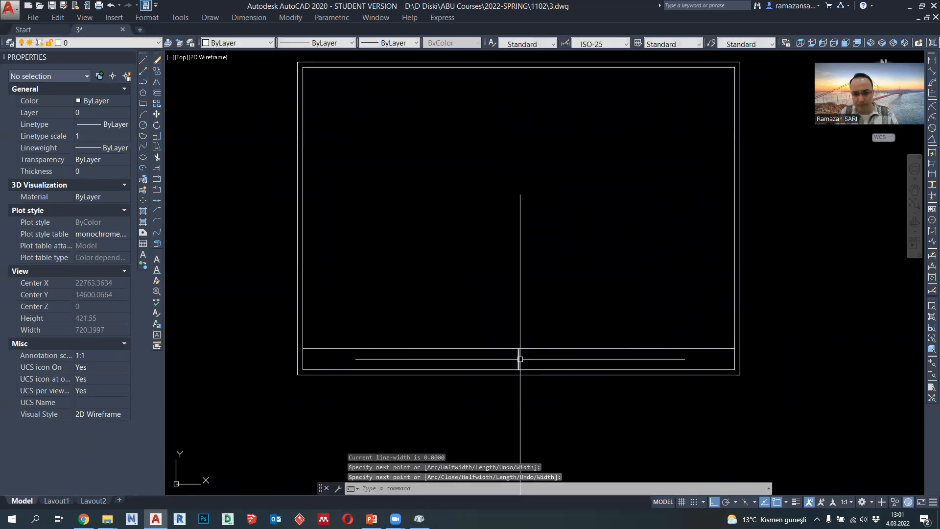
# - Copy the strip's vertical divider 100 to the left and 100 to the right
pyautogui.click(521, 359)
pyautogui.click(156, 71)
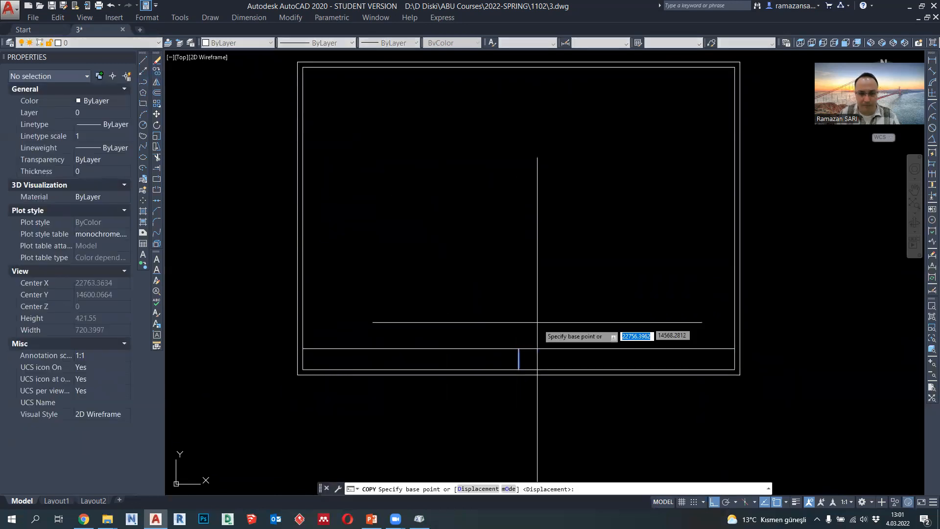
pyautogui.click(519, 349)
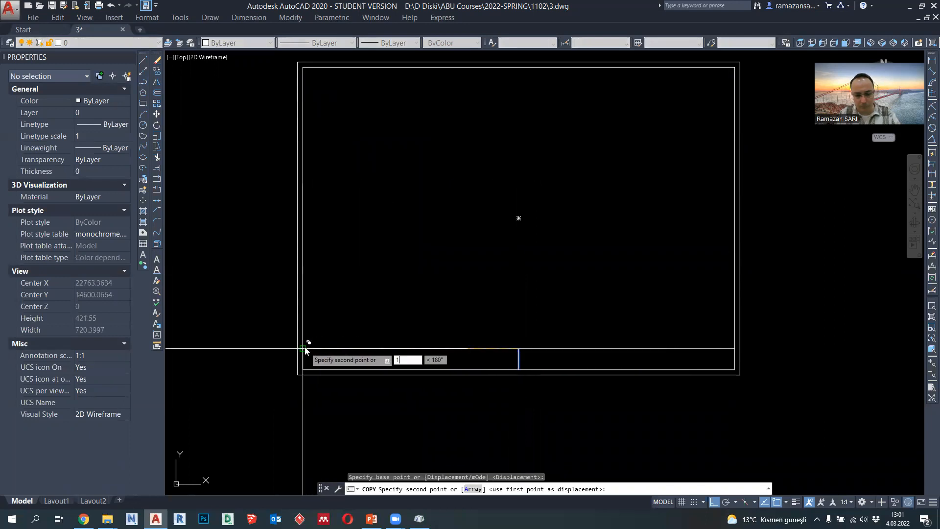
pyautogui.press('Return')
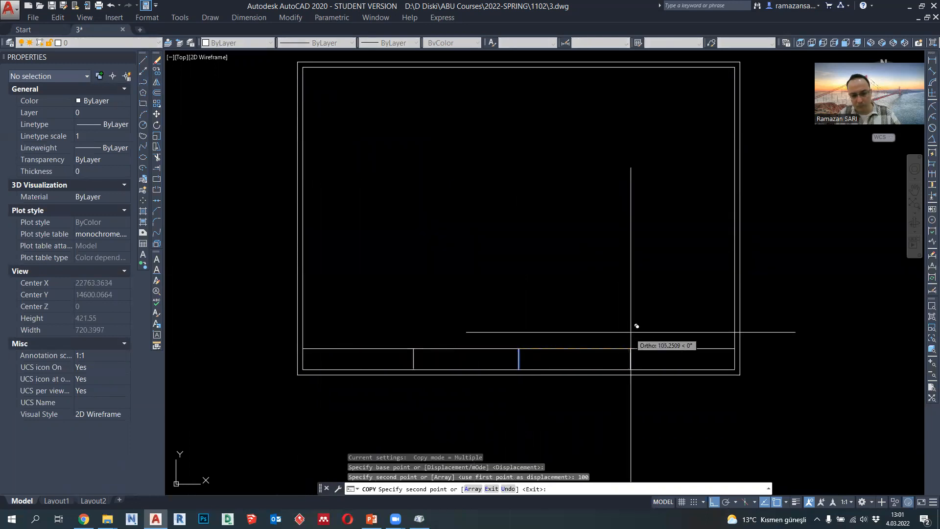
pyautogui.write('0')
pyautogui.press('Return')
pyautogui.press('Return')
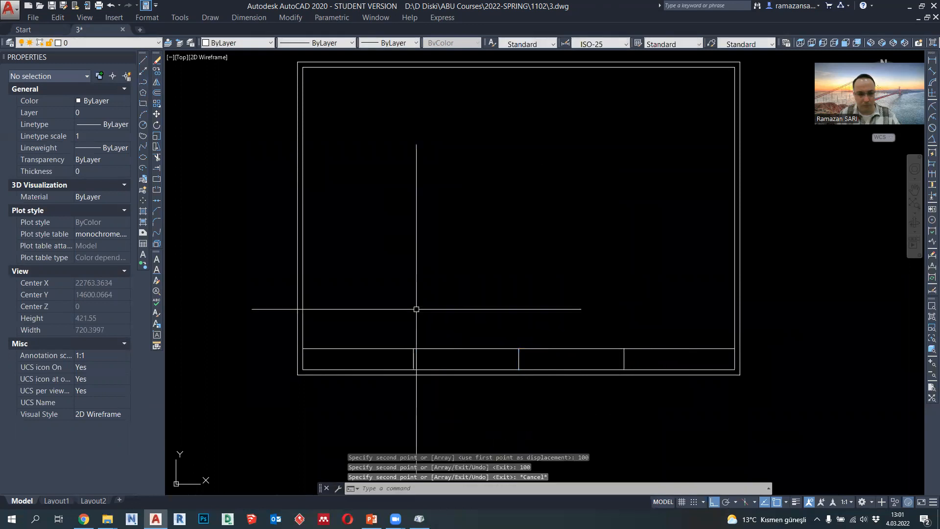
# - Add multiline text in Arial Narrow spanning the strip's leftmost cell, reading ANTALYA BILIM UNIVERSITY and, on a second line, DEPARTMENT OF ARCHITECTURE
pyautogui.click(143, 255)
pyautogui.scroll(3, 324, 332)
pyautogui.click(303, 349)
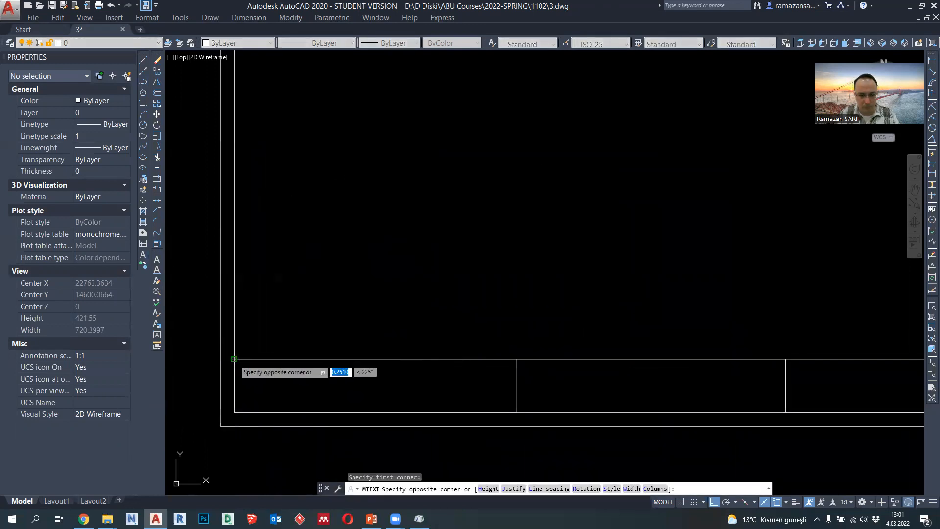
pyautogui.click(518, 414)
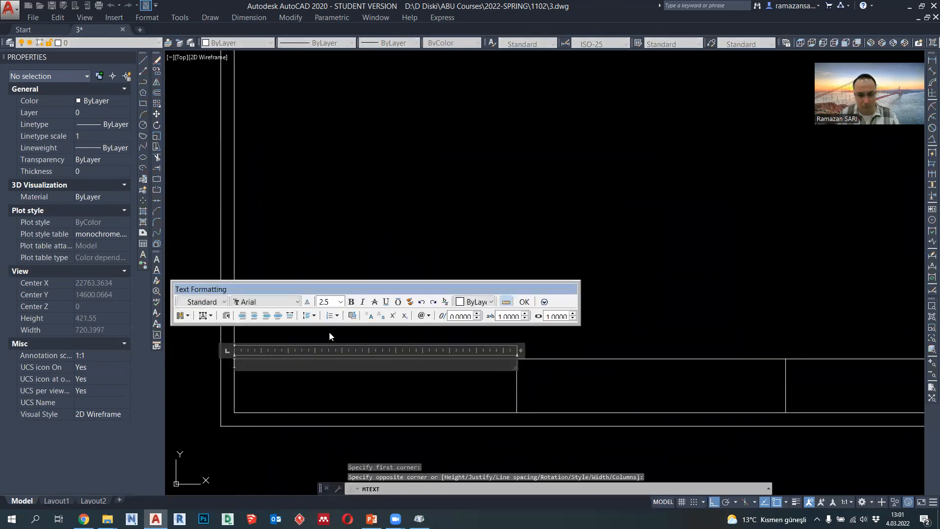
pyautogui.click(264, 301)
pyautogui.click(269, 331)
pyautogui.write('ANTALYA BI')
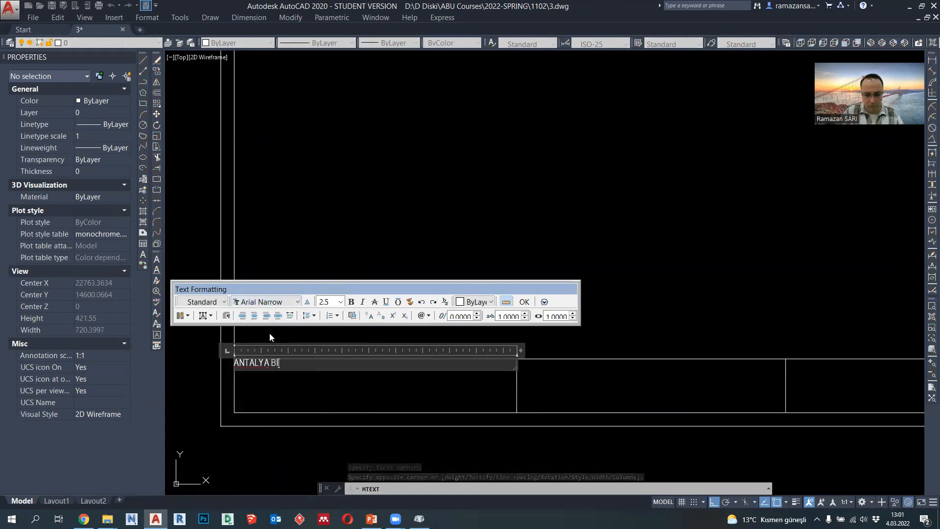
pyautogui.write('LIM UNIVERSITY')
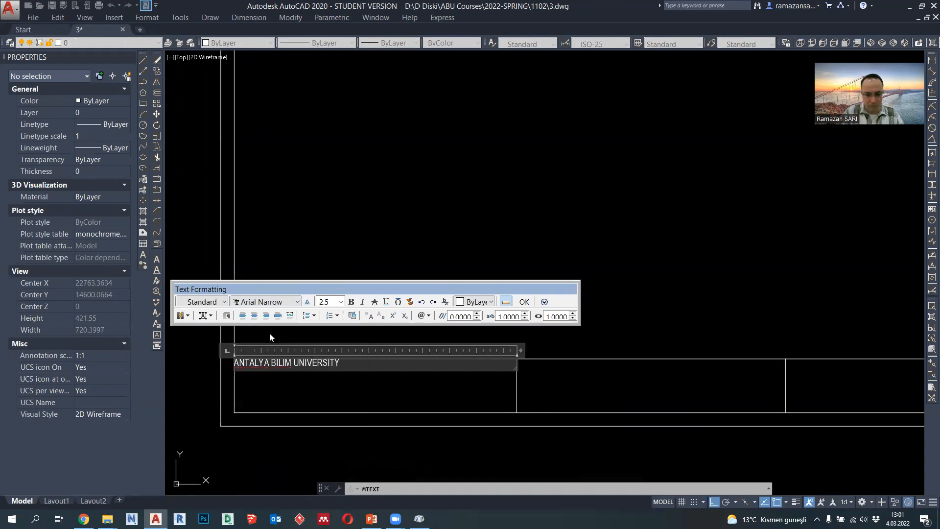
pyautogui.press('Return')
pyautogui.write('DEPARTME')
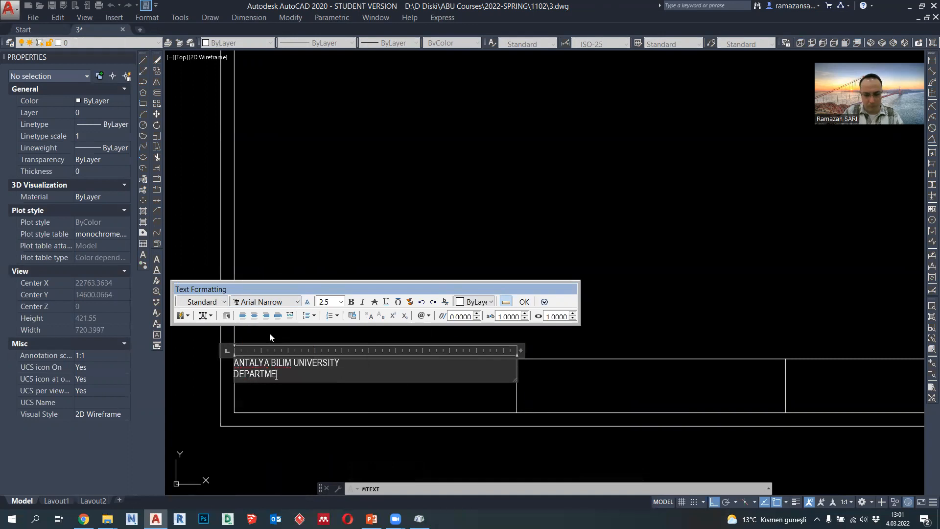
pyautogui.write('NT OF ARCHITECTURE')
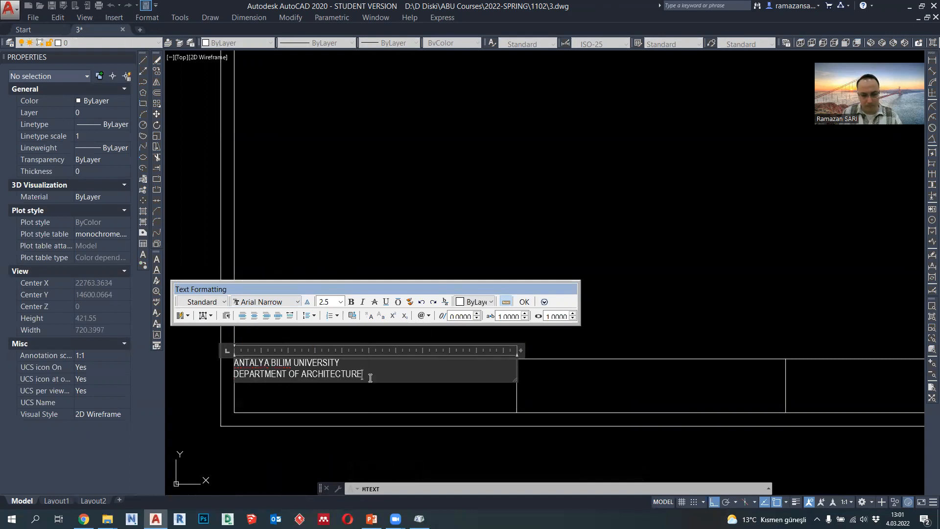
# - Set the height of both lines of the university text to 5 and finish editing it
pyautogui.hotkey('ctrl', 'a')
pyautogui.write('5')
pyautogui.press('Return')
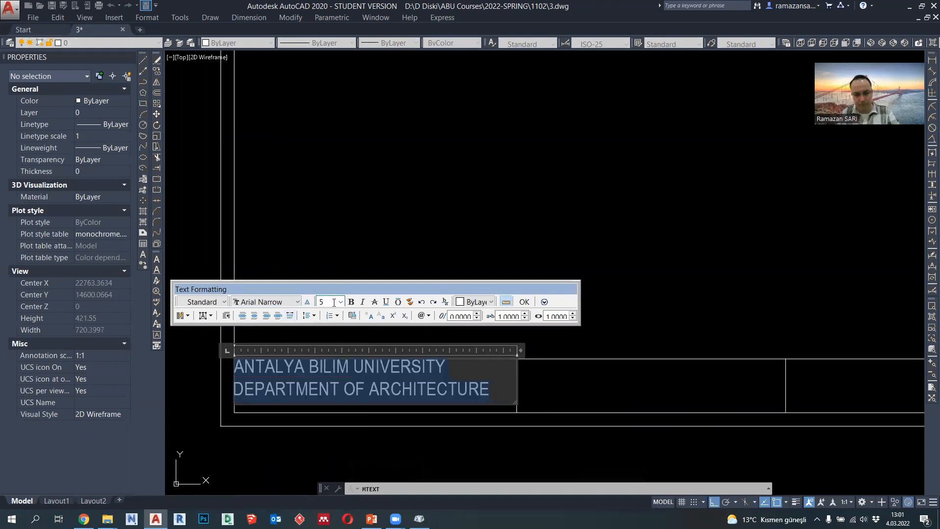
pyautogui.click(522, 304)
# - Move the university text straight down by 3 within its cell
pyautogui.click(422, 376)
pyautogui.click(410, 392)
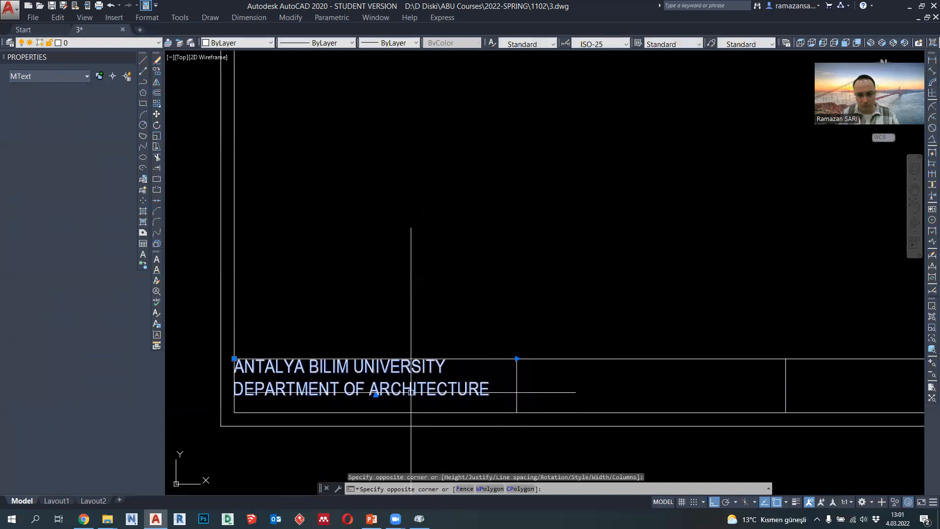
pyautogui.write('m')
pyautogui.press('Return')
pyautogui.click(499, 269)
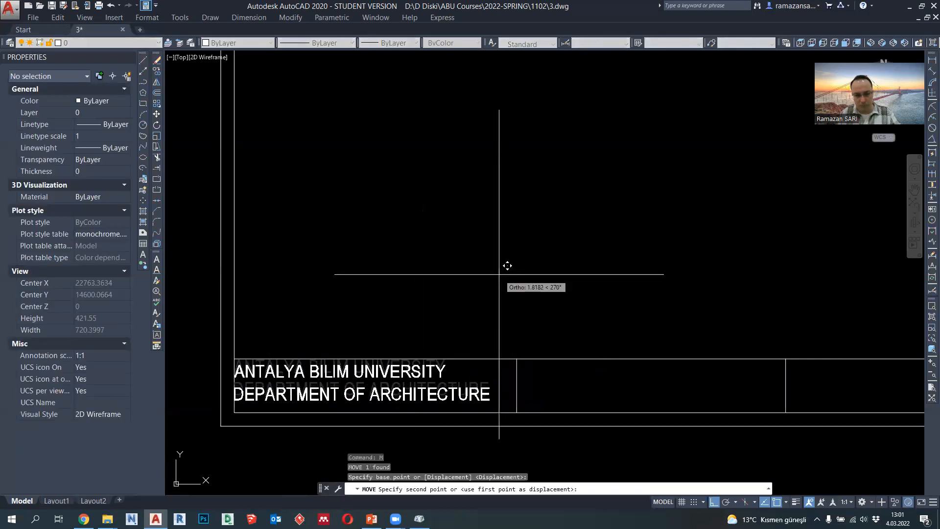
pyautogui.write('3')
pyautogui.press('Return')
# - Move the university text 5 to the right, away from the inner frame's left edge
pyautogui.click(424, 371)
pyautogui.click(443, 351)
pyautogui.write('m')
pyautogui.press('Return')
pyautogui.click(461, 316)
pyautogui.write('5')
pyautogui.press('Return')
# - Copy the university text into the second strip cell, using the two cells' upper-left corners as base and target points
pyautogui.scroll(-3, 460, 372)
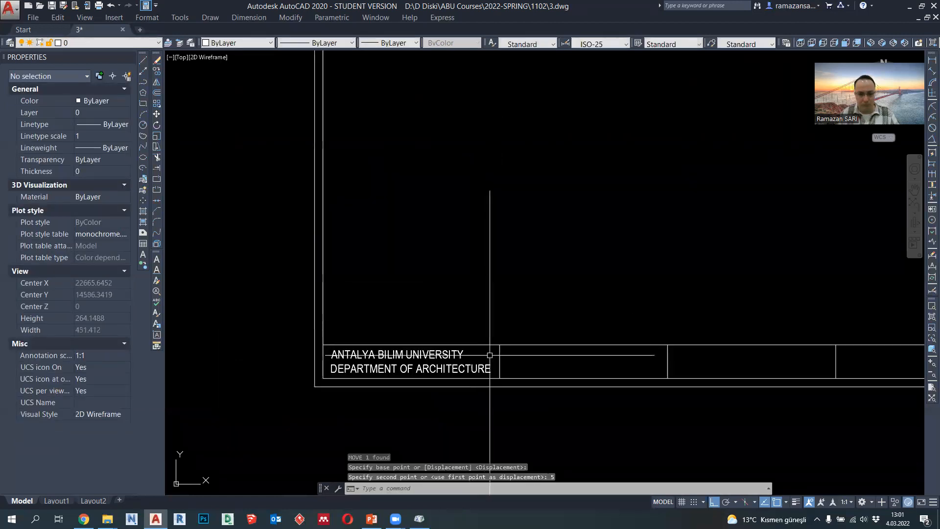
pyautogui.click(460, 372)
pyautogui.write('co')
pyautogui.press('Return')
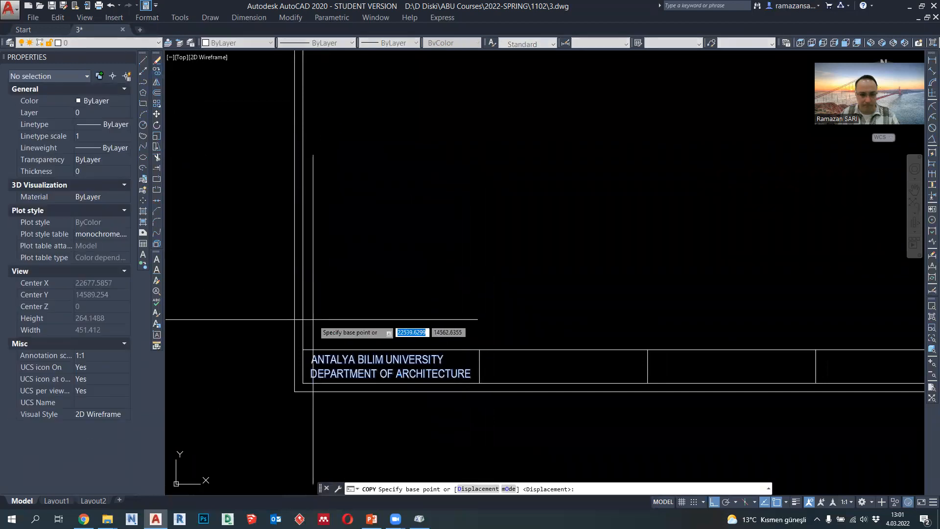
pyautogui.click(303, 349)
pyautogui.click(480, 349)
pyautogui.press('Escape')
# - Replace both lines of the copied text in the second strip cell with wording that begins TECHNI
pyautogui.click(571, 365)
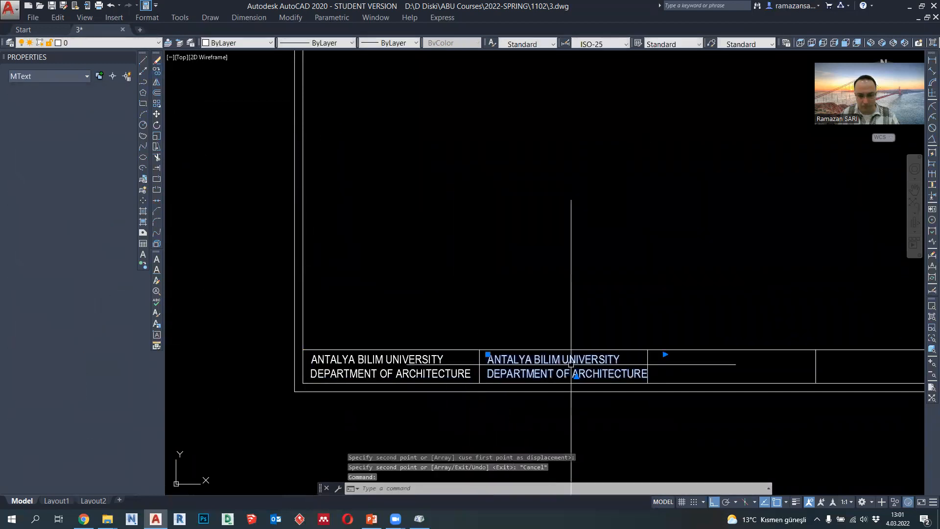
pyautogui.doubleClick(571, 365)
pyautogui.moveTo(648, 375); pyautogui.dragTo(487, 357)
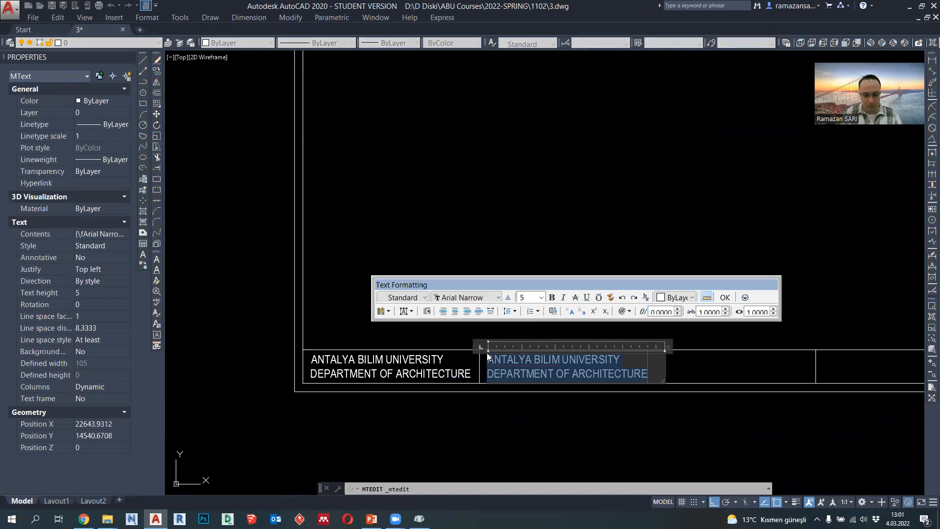
pyautogui.write('ECHNICAL DRAWING - II')
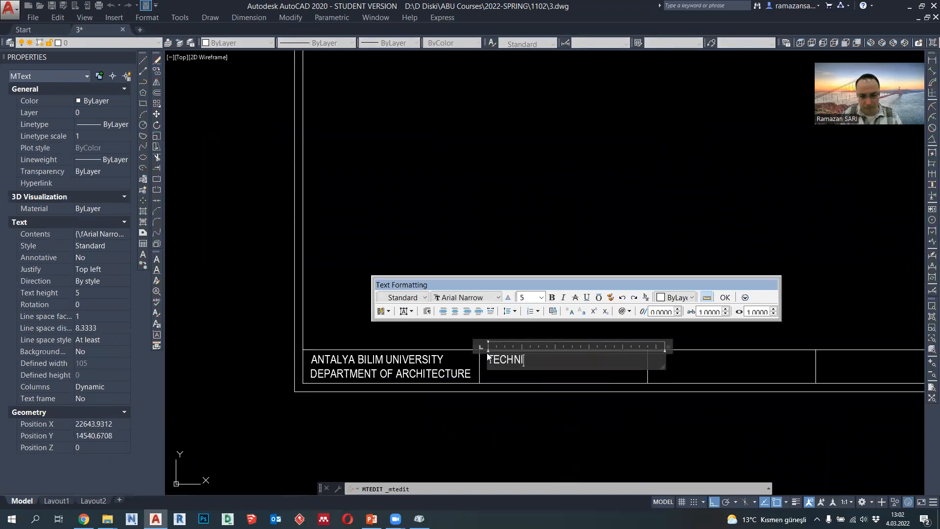
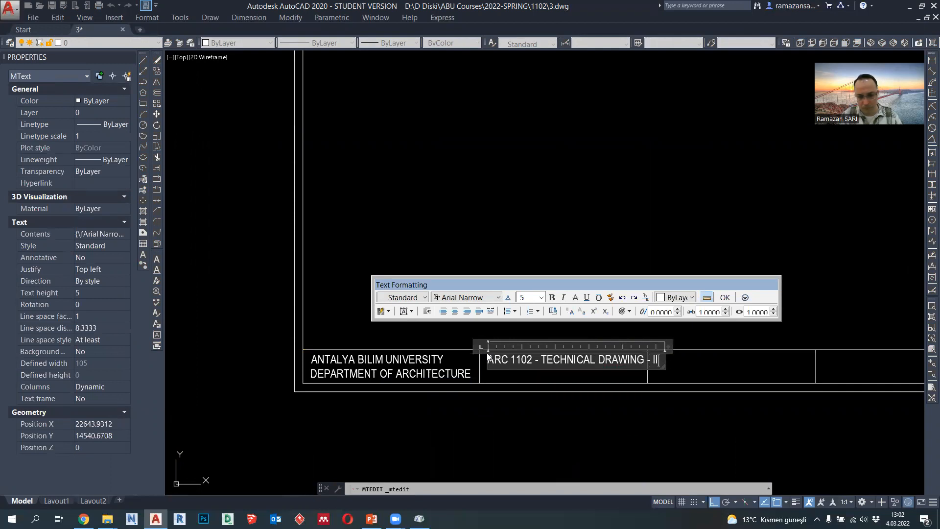
# - Complete the second strip cell's text with ARC 1102 - TECHNICAL DRAWING - II and a second line naming the instructor
pyautogui.press('Return')
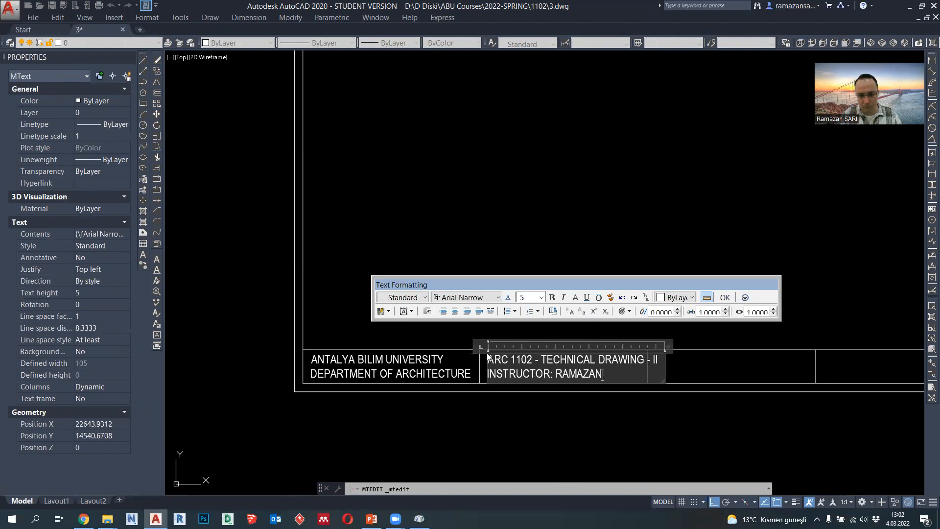
pyautogui.click(529, 389)
# - Move the divider between the second and third strip cells 15 to the right, clear of the course text
pyautogui.moveTo(664, 389); pyautogui.dragTo(605, 376, button='middle')
pyautogui.click(591, 359)
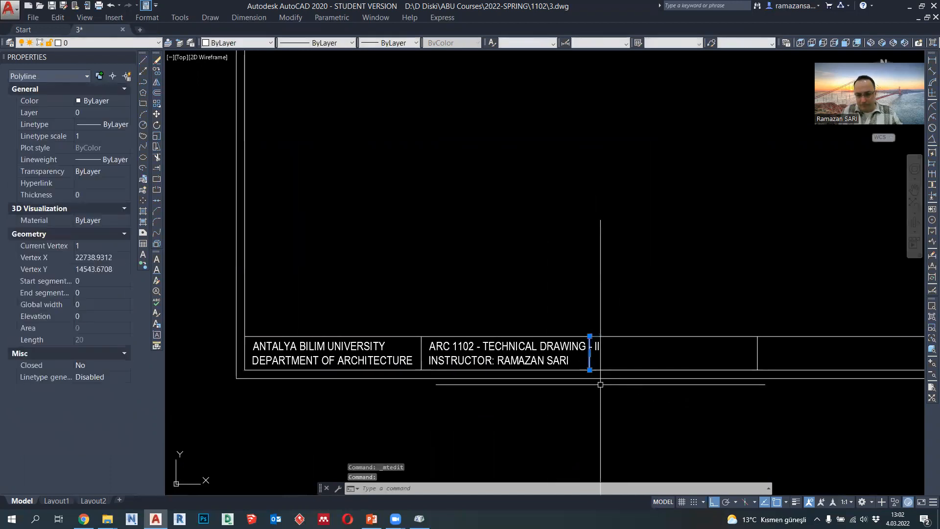
pyautogui.press('Return')
pyautogui.click(625, 398)
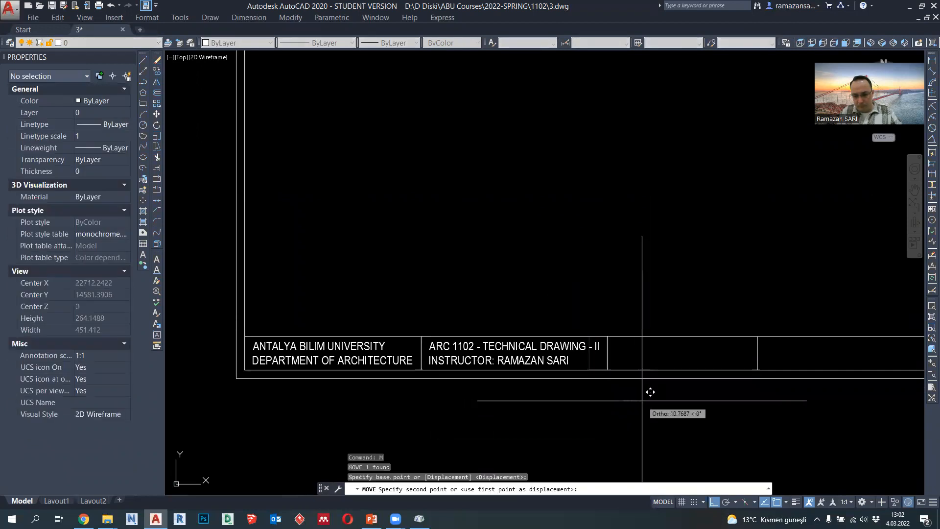
pyautogui.write('15')
pyautogui.press('Return')
# - Copy the course text into the third strip cell, using the two cells' upper-left corners as base and target points
pyautogui.moveTo(684, 403); pyautogui.dragTo(553, 394, button='middle')
pyautogui.click(403, 344)
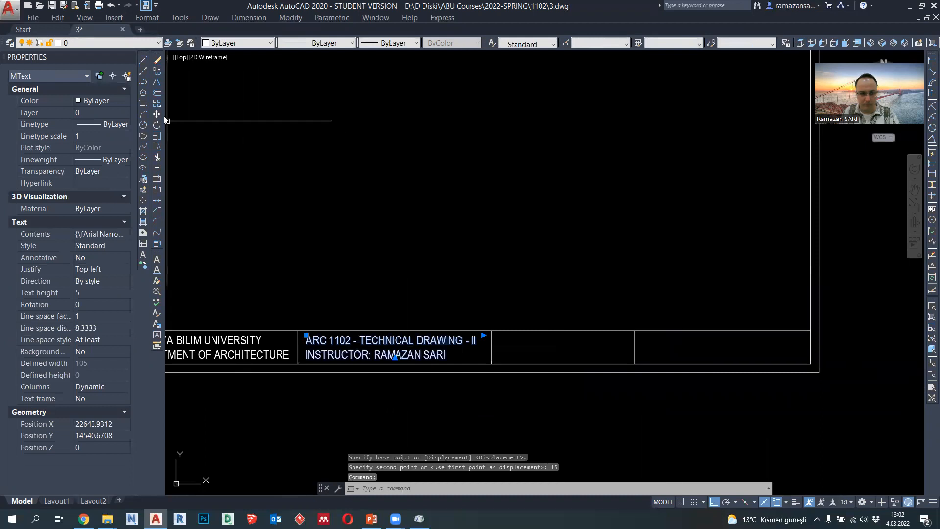
pyautogui.click(157, 72)
pyautogui.click(302, 331)
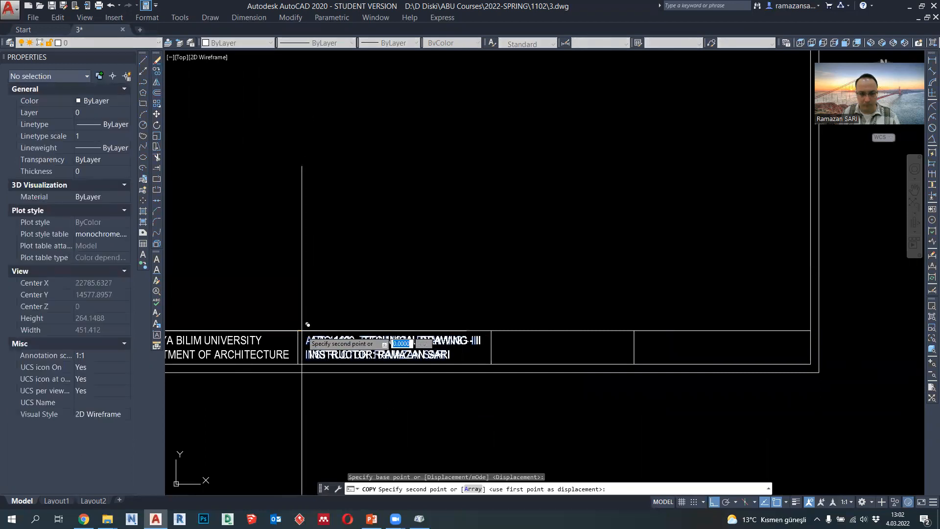
pyautogui.click(493, 331)
pyautogui.press('Escape')
# - Replace the copied text in the third strip cell with SPRING SEMESTER 2022
pyautogui.click(527, 336)
pyautogui.doubleClick(527, 338)
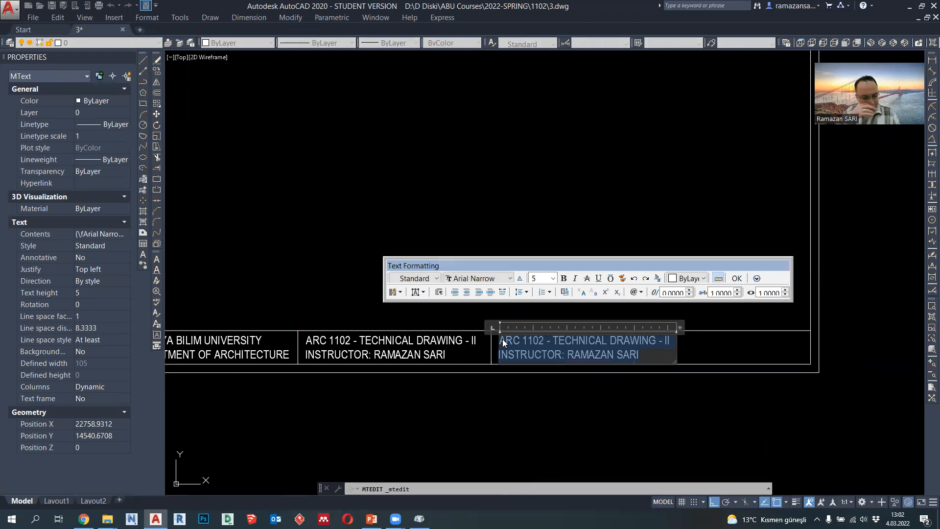
pyautogui.write('SPRING SEMESTER 2022')
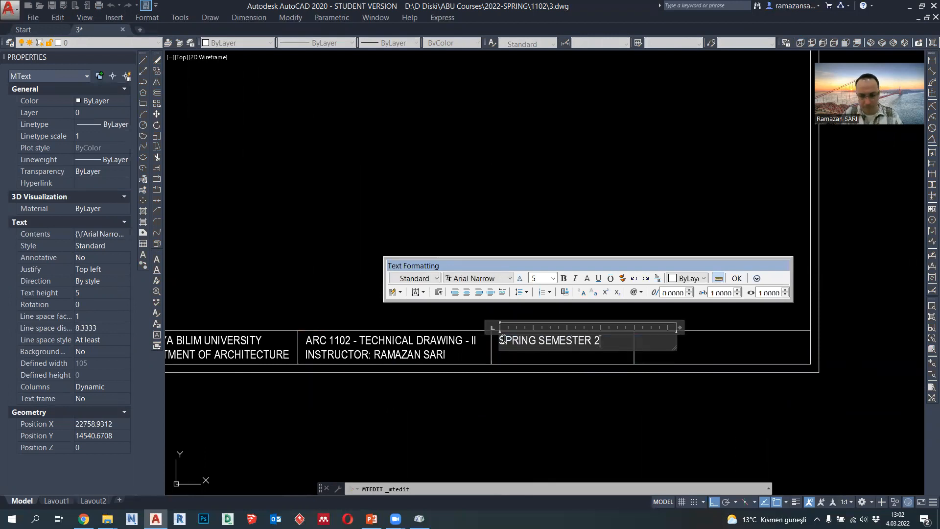
pyautogui.click(545, 391)
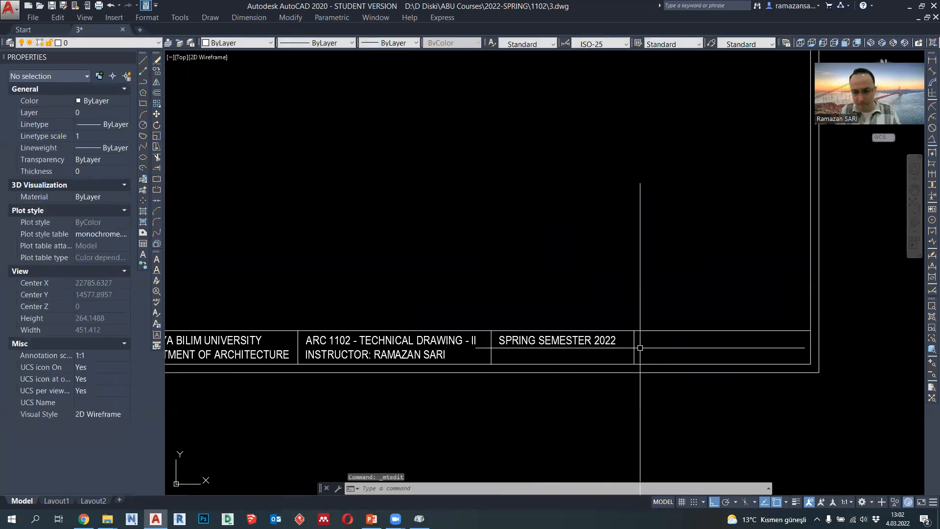
# - Copy the semester text into the fourth strip cell, using the two cells' upper-left corners as base and target points
pyautogui.click(609, 343)
pyautogui.click(155, 73)
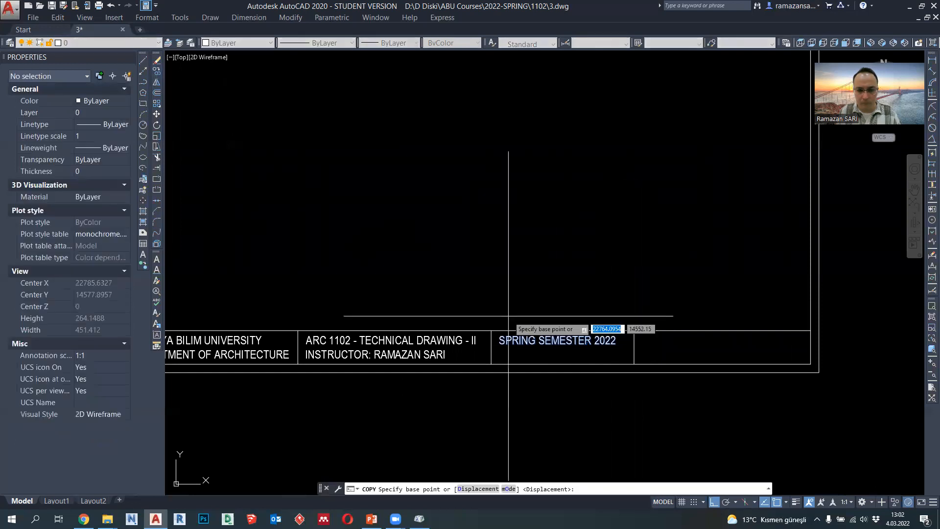
pyautogui.click(491, 331)
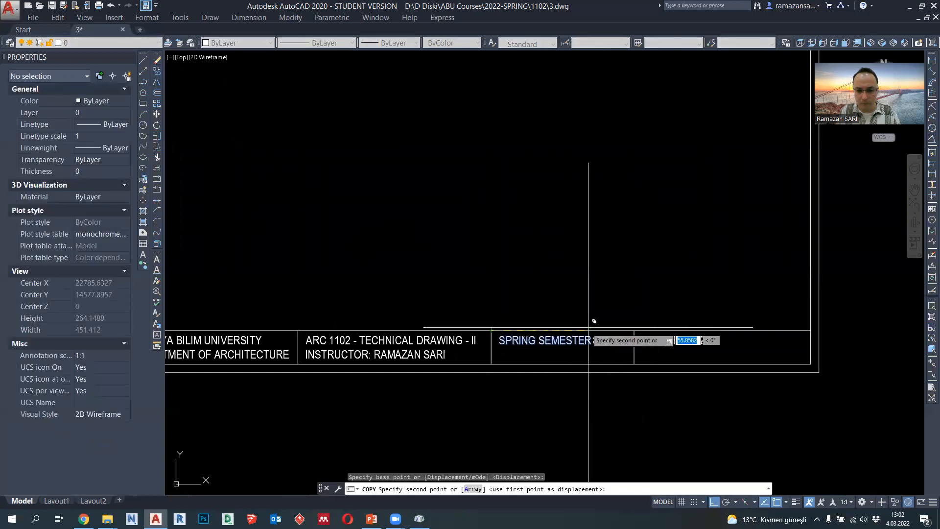
pyautogui.click(635, 331)
pyautogui.press('Escape')
# - Replace the copied text in the fourth strip cell with APPROVED PROJECT PLAN DRAWING EXERCISE
pyautogui.doubleClick(672, 342)
pyautogui.moveTo(759, 343); pyautogui.dragTo(731, 343)
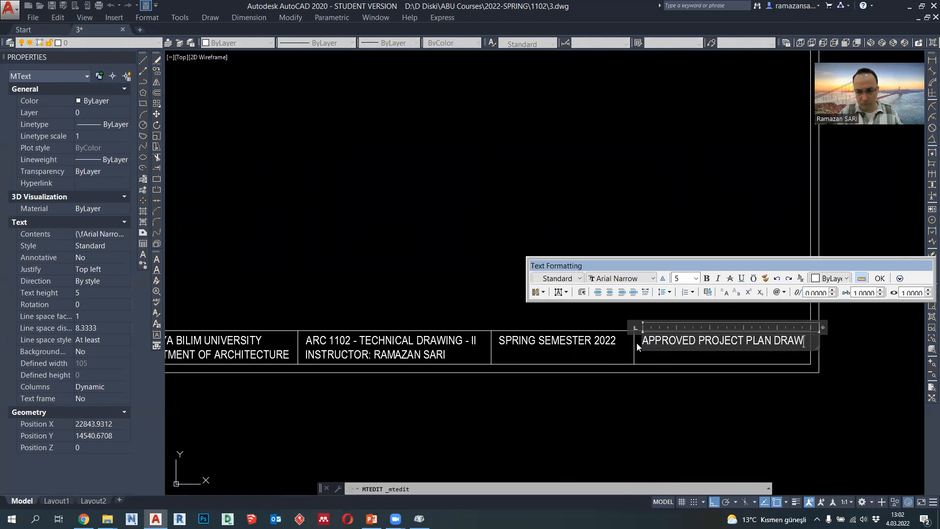
pyautogui.write('ING EXERCISE')
pyautogui.click(632, 390)
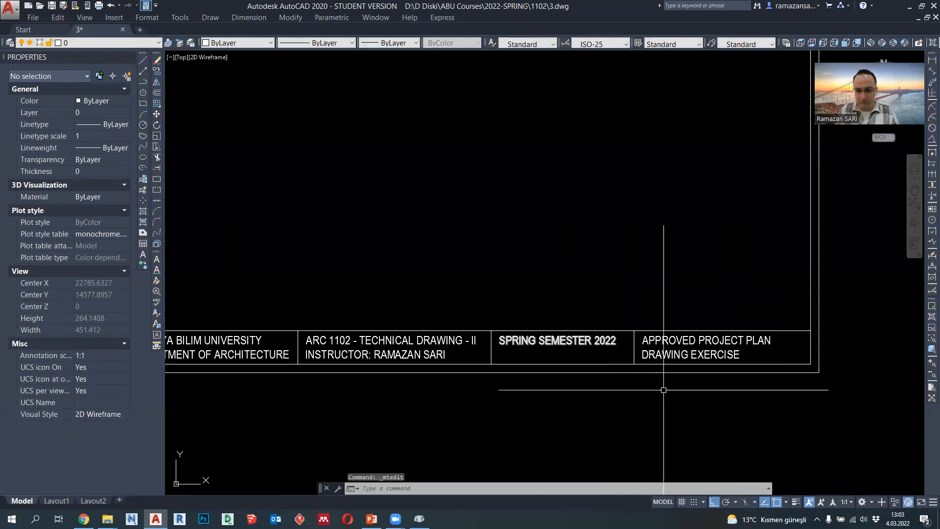
# - Scale the whole sheet frame with its title strip by a factor of 50 from the frame's upper-left corner
pyautogui.scroll(-2, 664, 390)
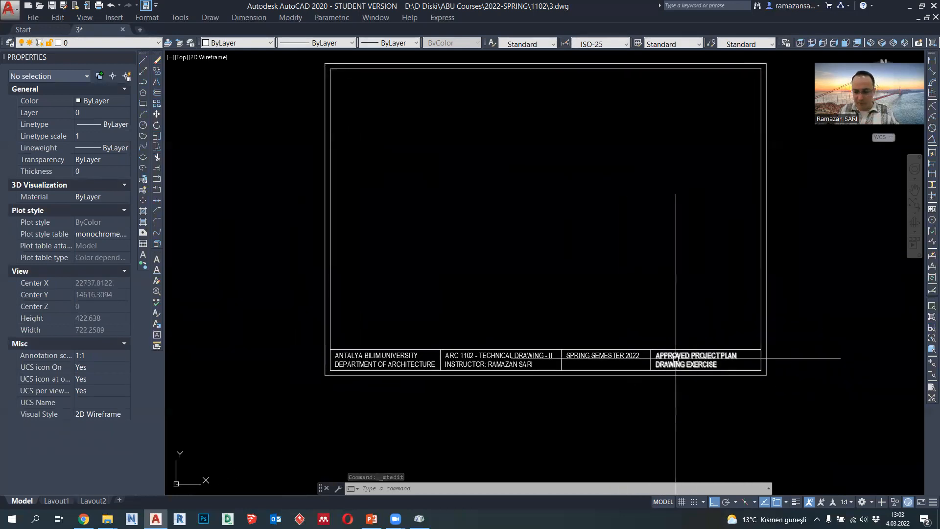
pyautogui.scroll(-2, 720, 390)
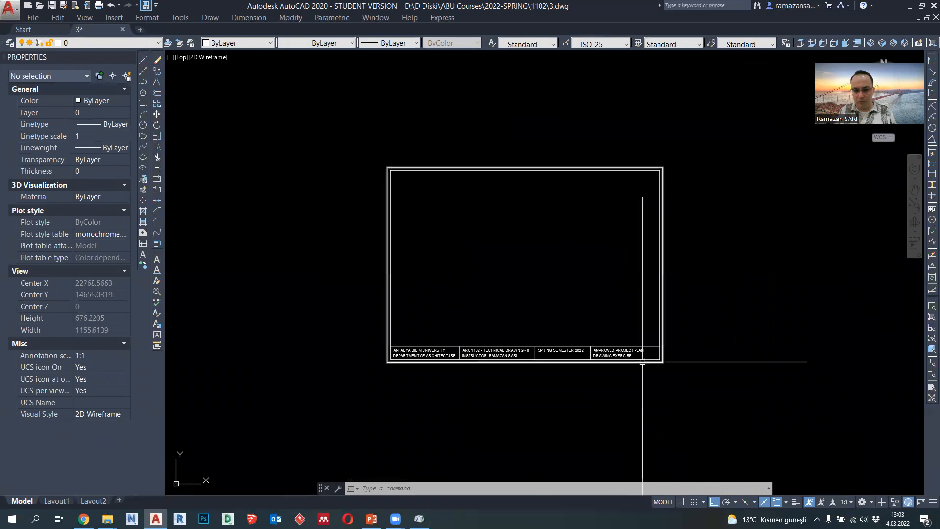
pyautogui.moveTo(646, 374); pyautogui.dragTo(638, 380, button='middle')
pyautogui.click(690, 394)
pyautogui.click(316, 161)
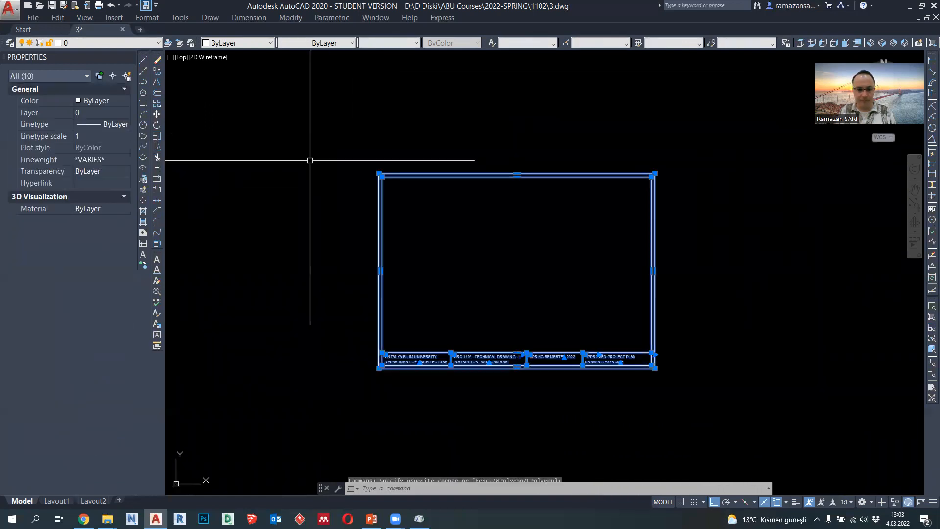
pyautogui.click(157, 136)
pyautogui.click(380, 174)
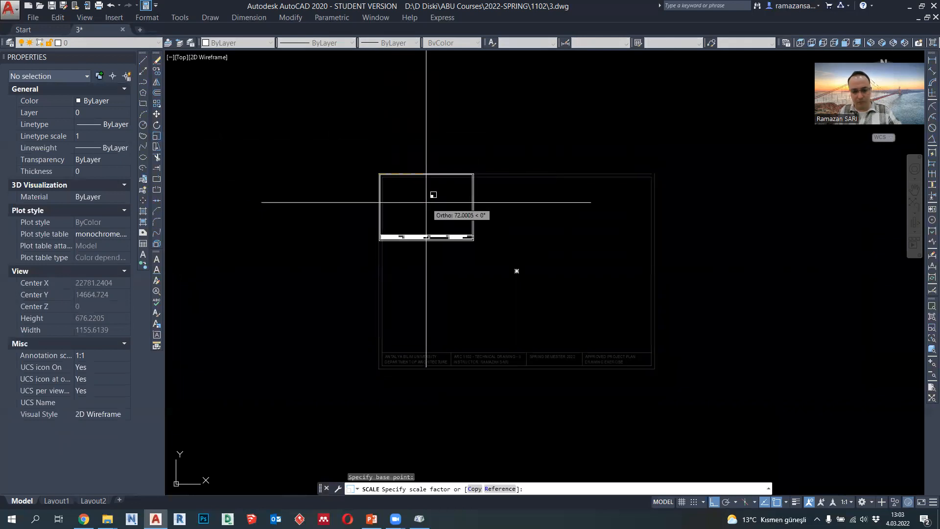
pyautogui.press('Return')
# - Move the scaled sheet frame by its lower-right corner, with Ortho off, so that it surrounds the floor plan and room schedule
pyautogui.scroll(-5, 472, 168)
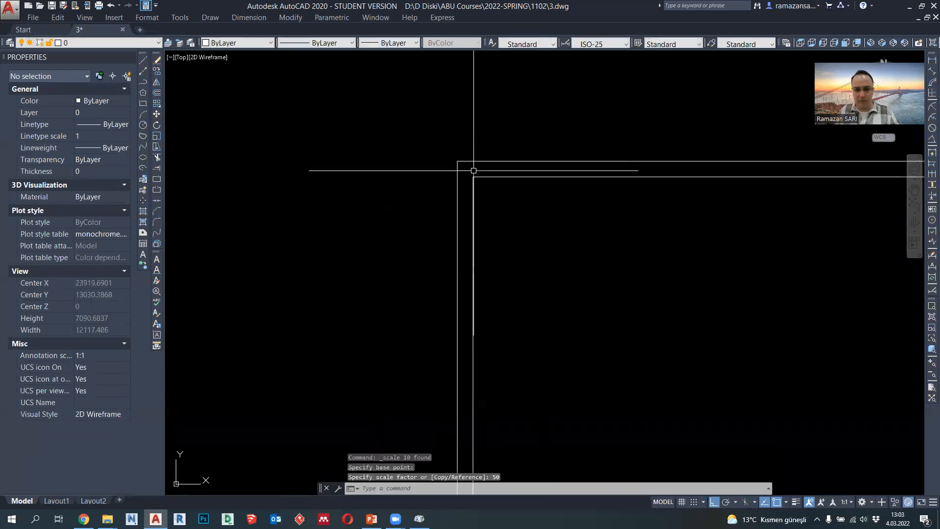
pyautogui.scroll(6, 499, 205)
pyautogui.moveTo(500, 205); pyautogui.dragTo(555, 228, button='middle')
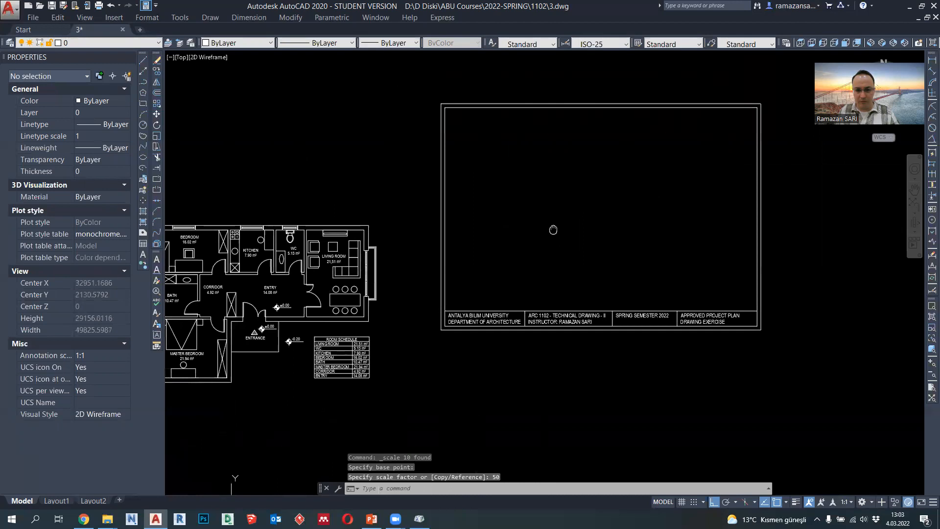
pyautogui.scroll(-3, 540, 245)
pyautogui.click(704, 330)
pyautogui.click(471, 139)
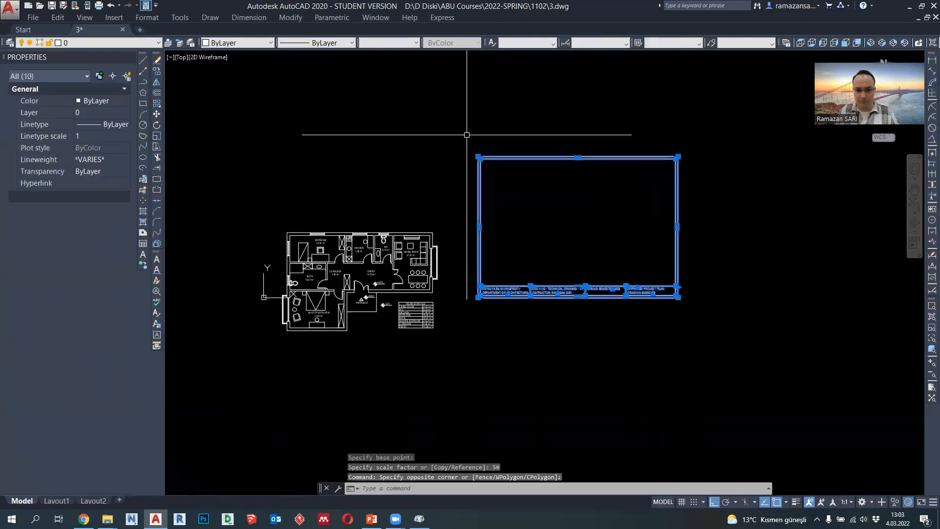
pyautogui.click(157, 116)
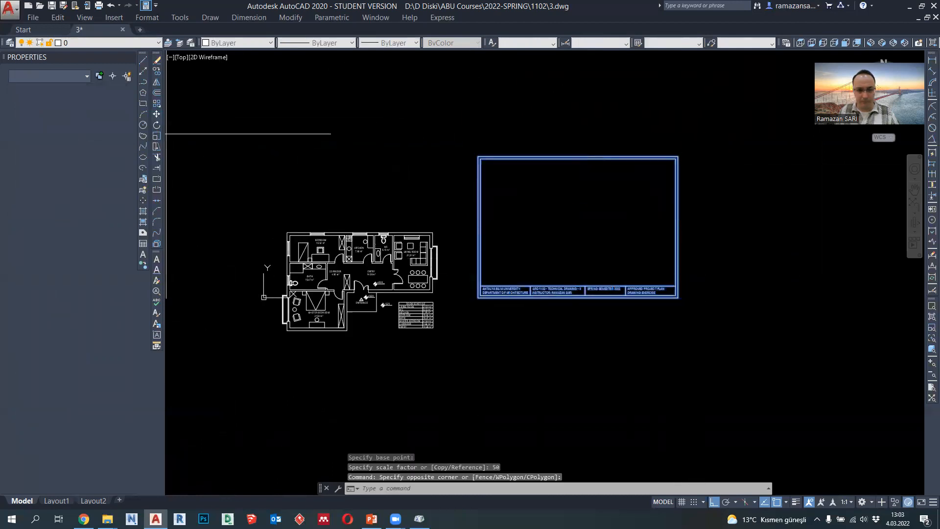
pyautogui.click(678, 298)
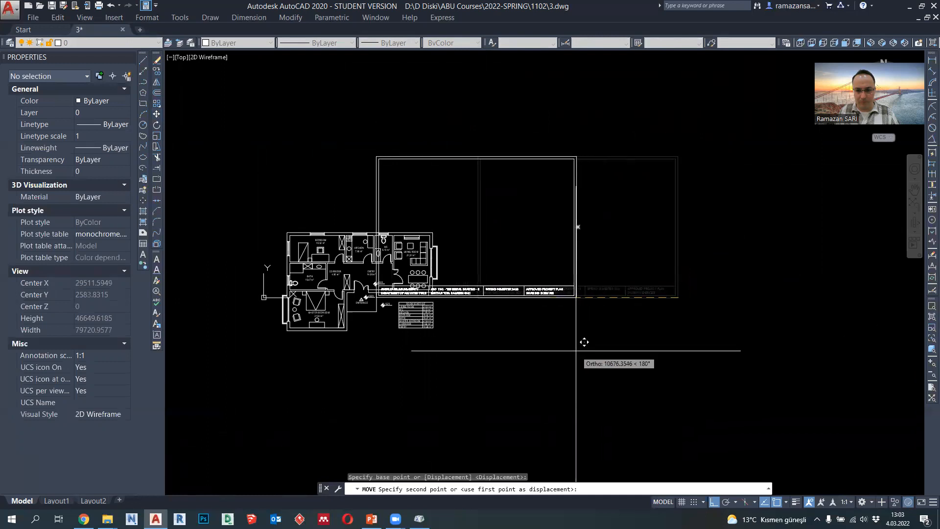
pyautogui.press('F8')
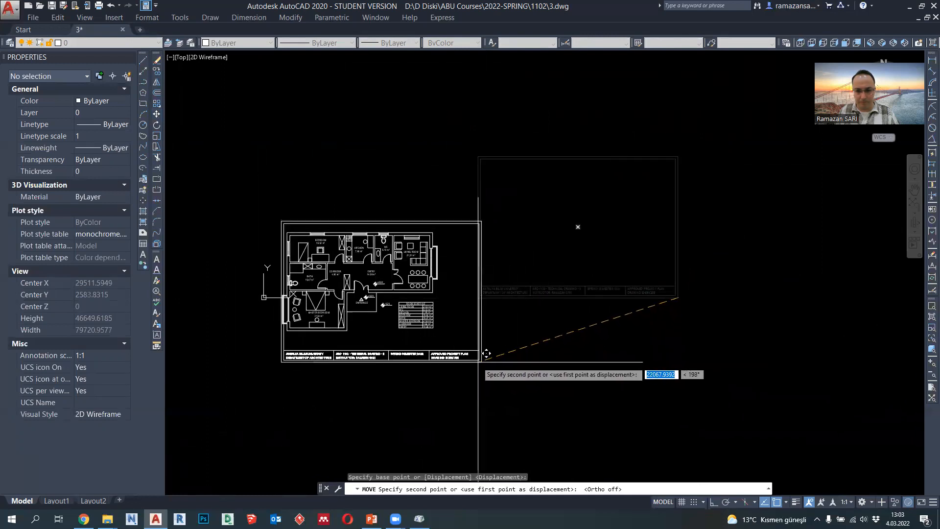
pyautogui.click(461, 355)
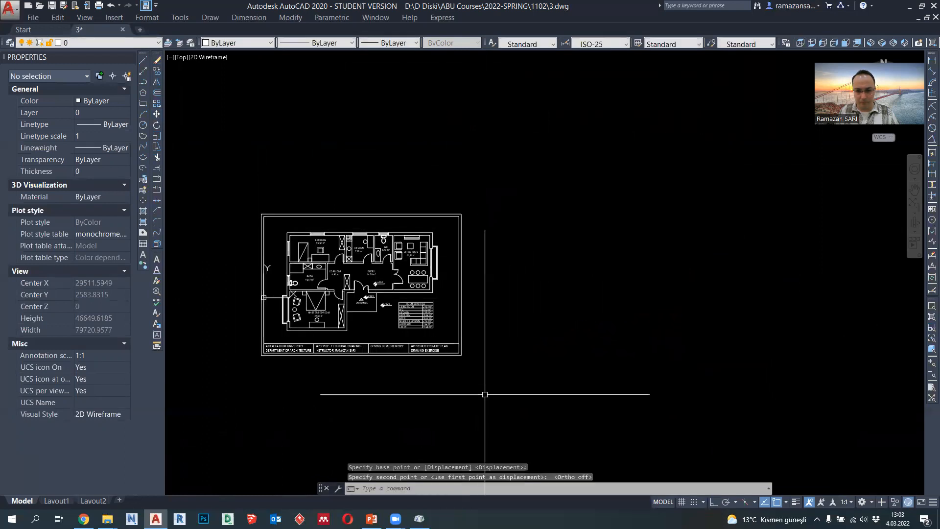
# - Try a plot setup with the DWF6 ePlot.pc3 plotter, the sheet frame as plot window and the scale fitted to paper
pyautogui.scroll(3, 373, 277)
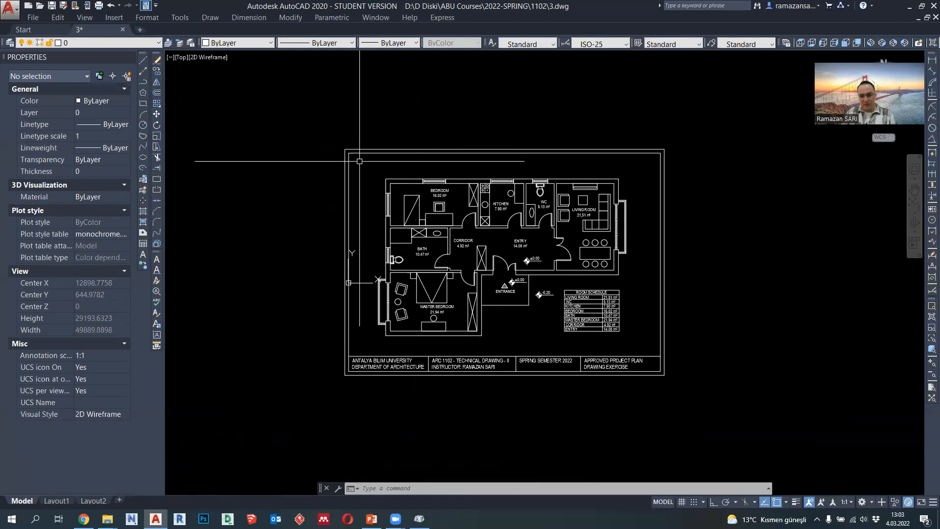
pyautogui.moveTo(379, 172); pyautogui.dragTo(357, 175, button='middle')
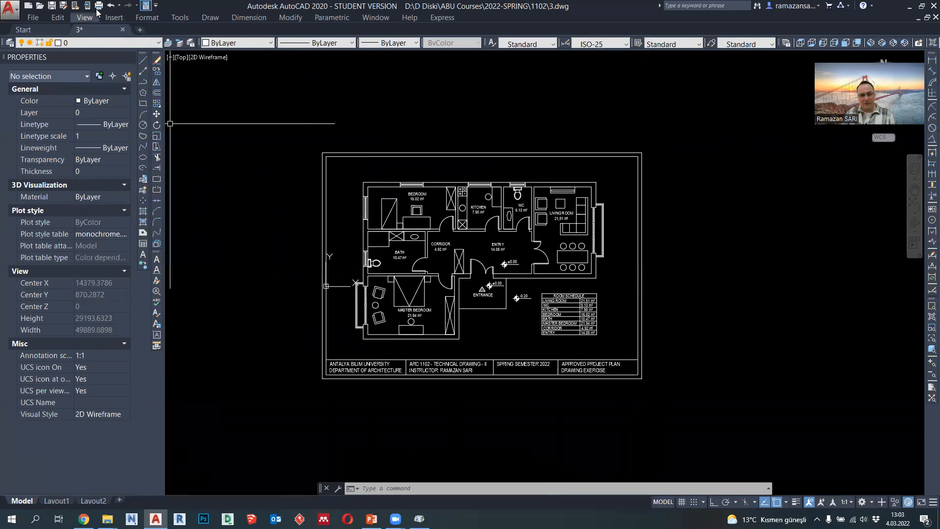
pyautogui.hotkey('ctrl', 'p')
pyautogui.click(392, 186)
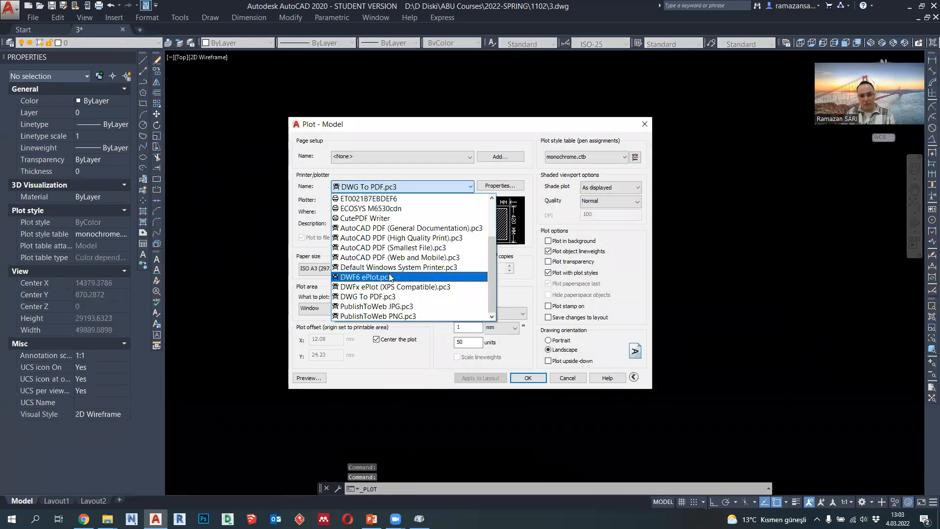
pyautogui.click(390, 277)
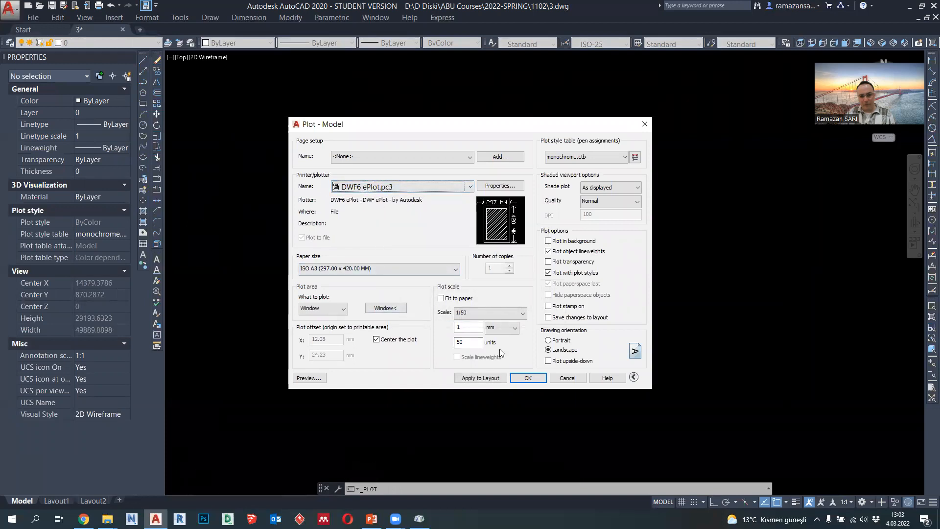
pyautogui.click(386, 308)
pyautogui.click(323, 157)
pyautogui.click(636, 382)
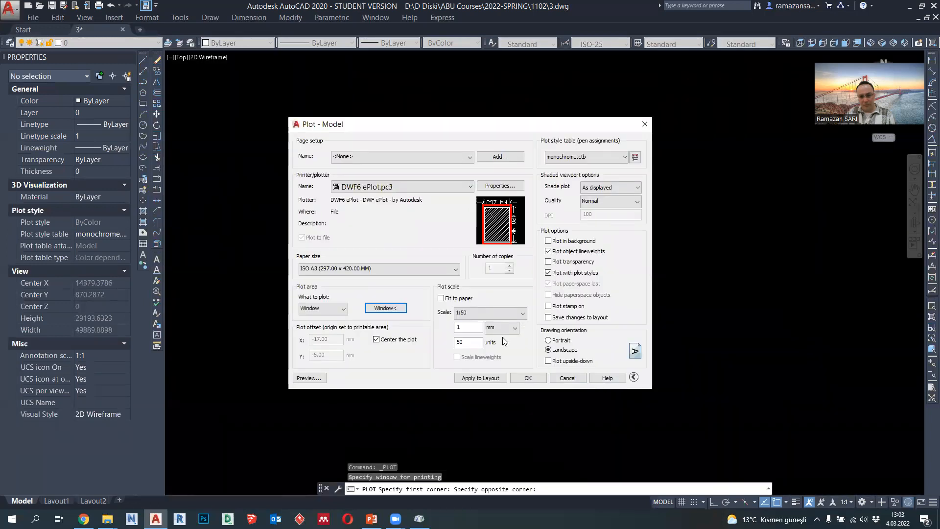
pyautogui.click(455, 299)
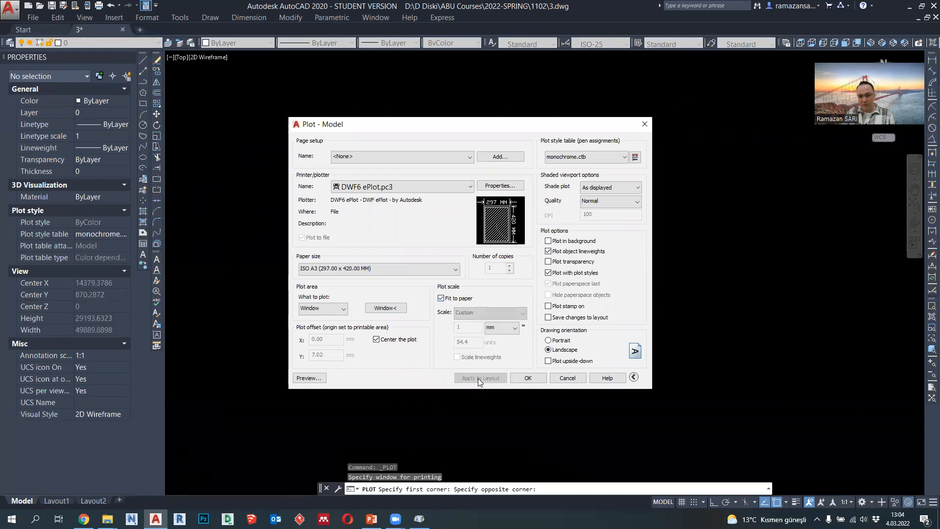
pyautogui.click(567, 378)
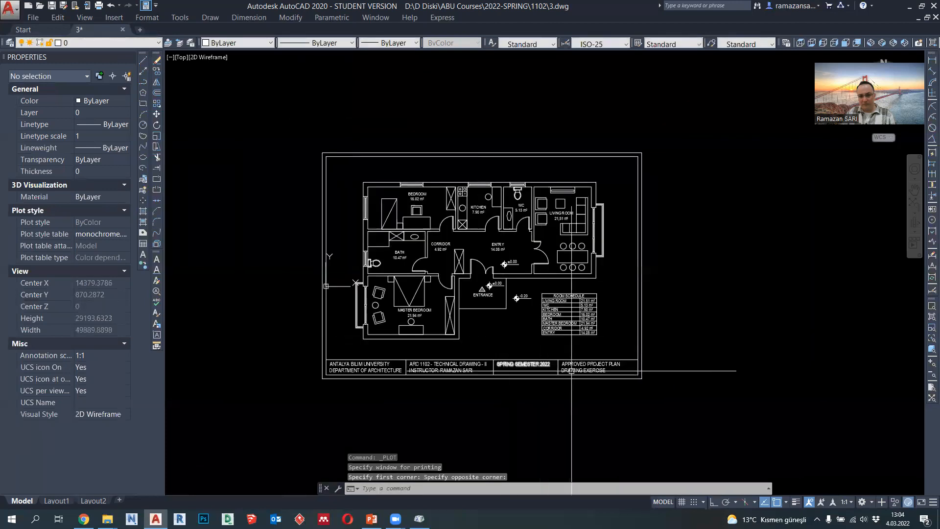
# - Stretch the lower end of the sheet frame with its title strip straight up by 1000
pyautogui.write('s')
pyautogui.press('Return')
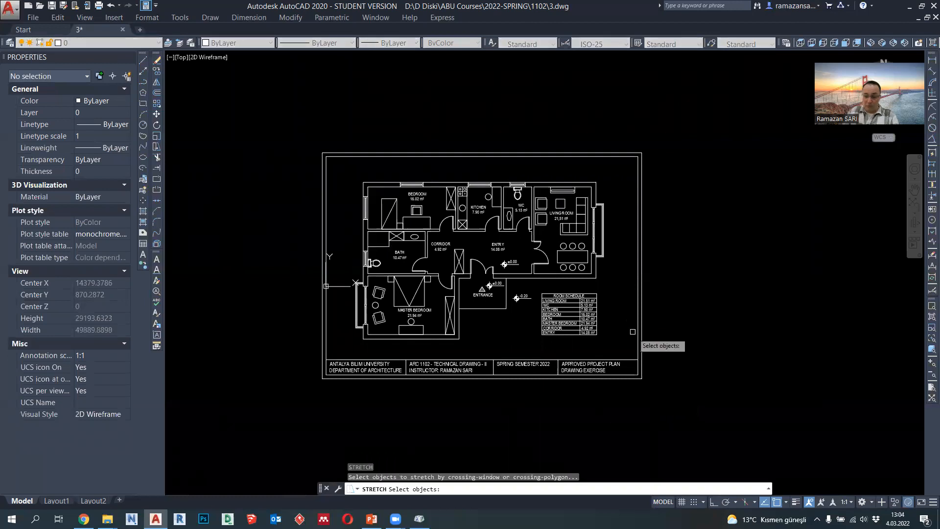
pyautogui.click(675, 403)
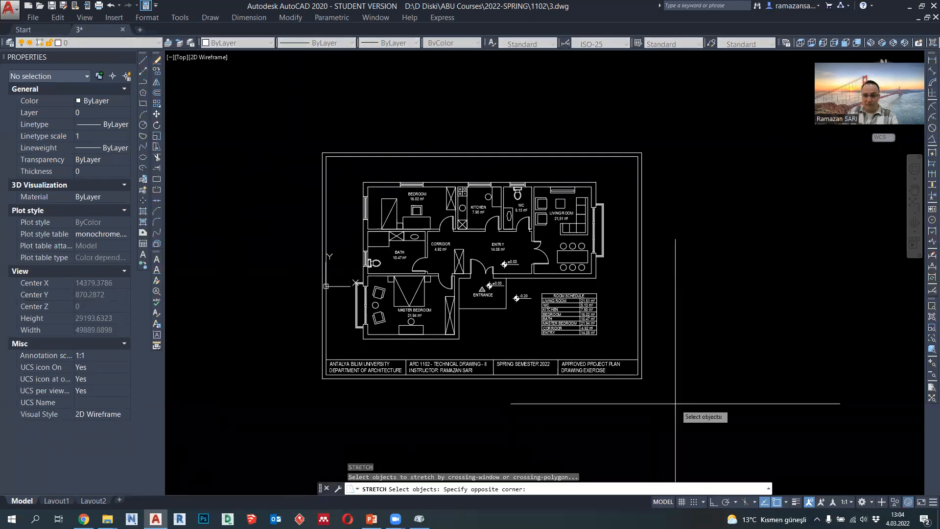
pyautogui.click(307, 348)
pyautogui.press('Return')
pyautogui.click(676, 389)
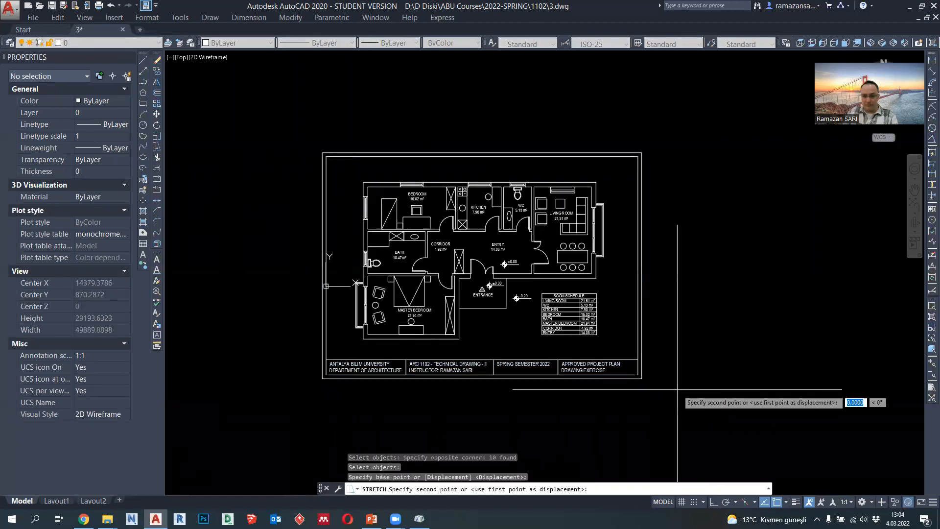
pyautogui.click(716, 502)
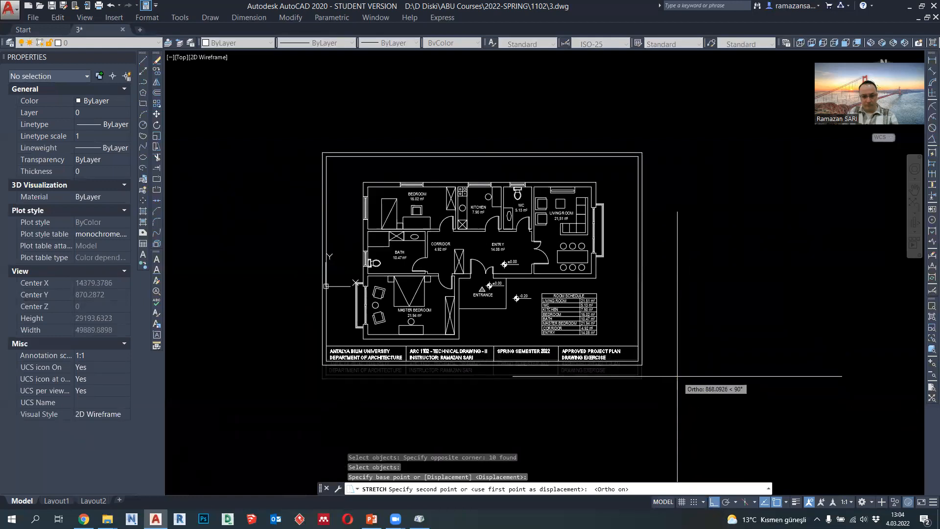
pyautogui.write('1000')
pyautogui.press('Return')
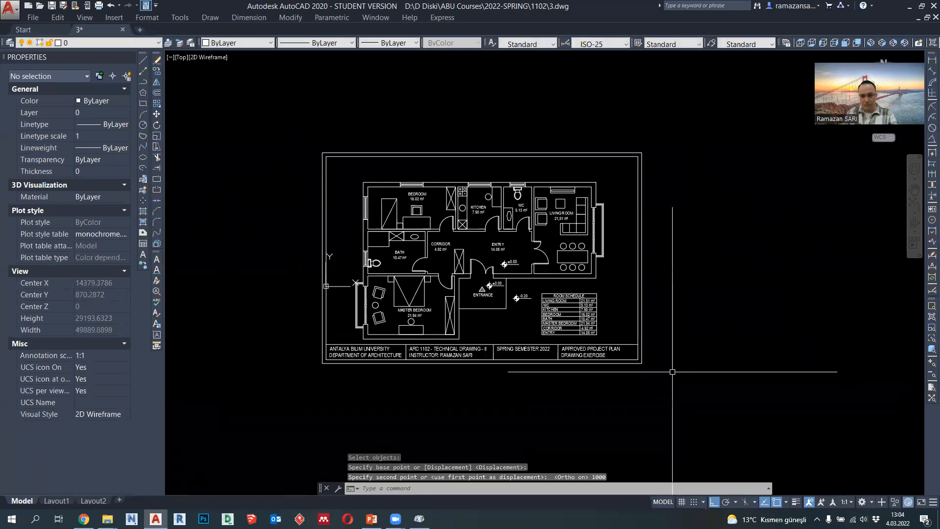
# - Stretch the right end of the sheet frame with its title strip horizontally inward by 750
pyautogui.press('space')
pyautogui.click(687, 402)
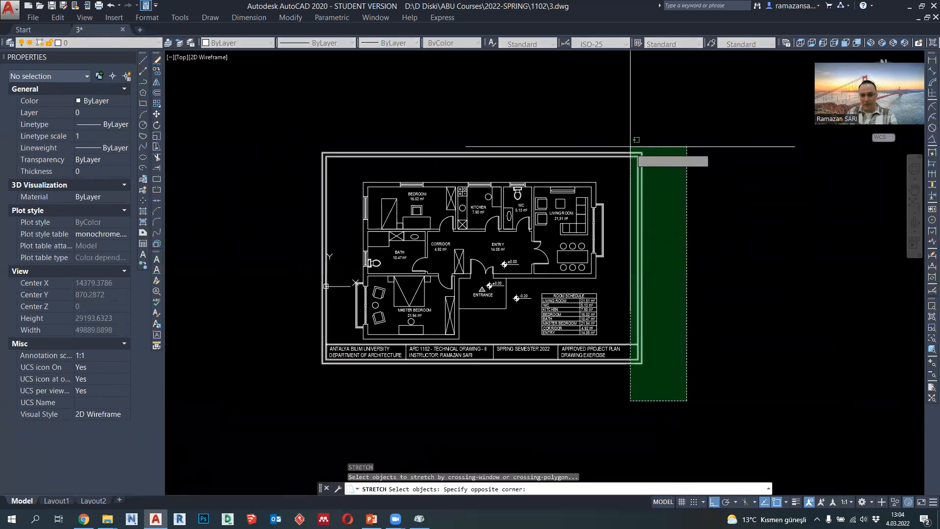
pyautogui.click(632, 147)
pyautogui.press('space')
pyautogui.click(713, 249)
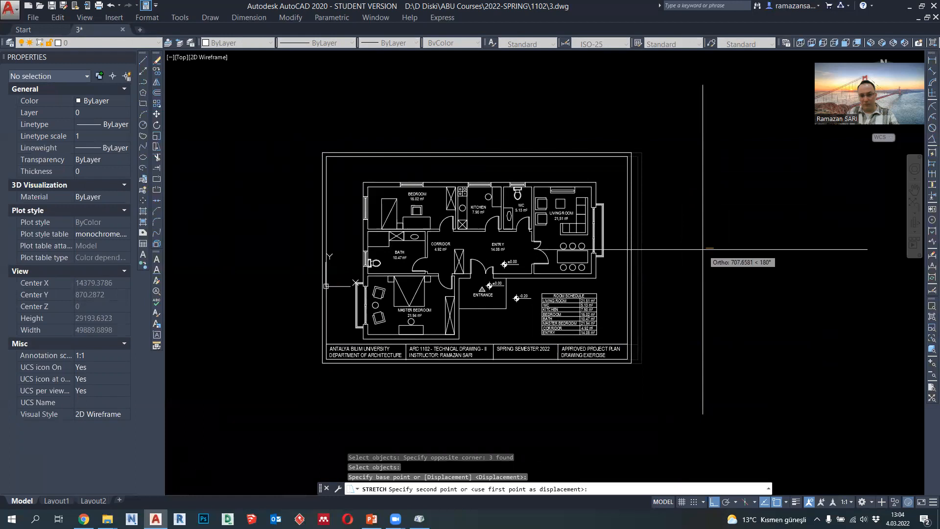
pyautogui.write('750')
pyautogui.press('Return')
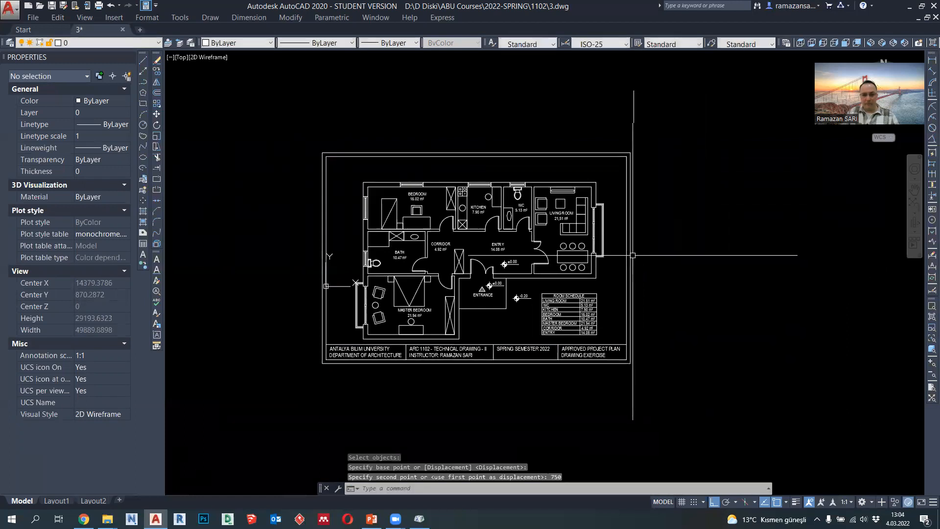
# - Move the whole sheet frame with its title strip straight down by about 580
pyautogui.click(714, 388)
pyautogui.click(317, 336)
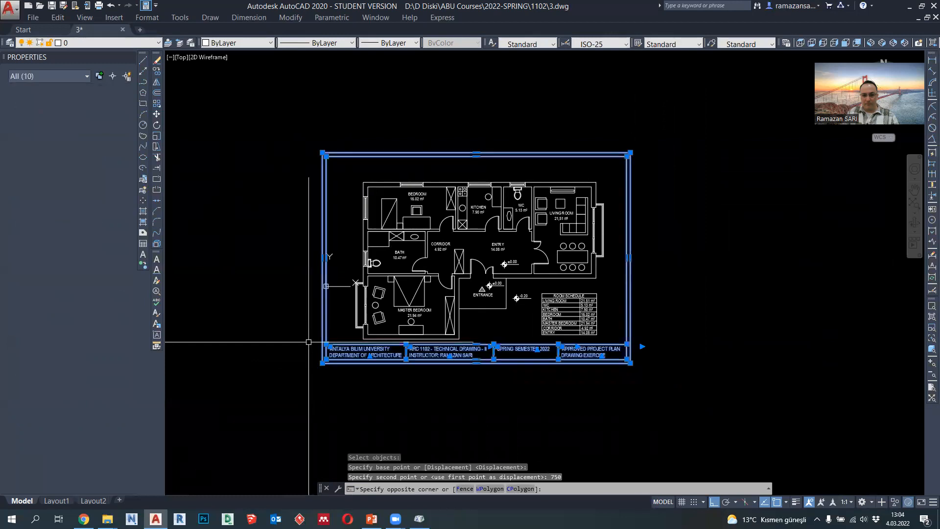
pyautogui.write('M')
pyautogui.press('Return')
pyautogui.click(728, 321)
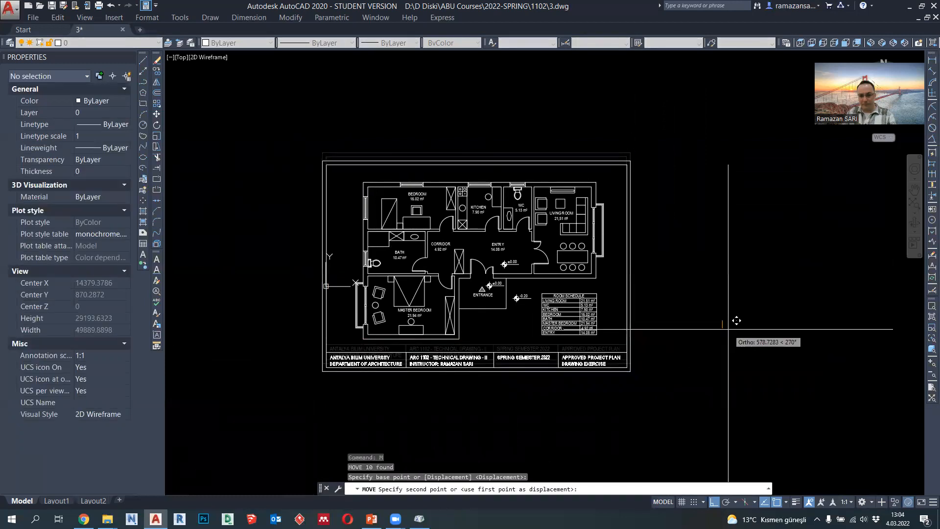
pyautogui.click(737, 321)
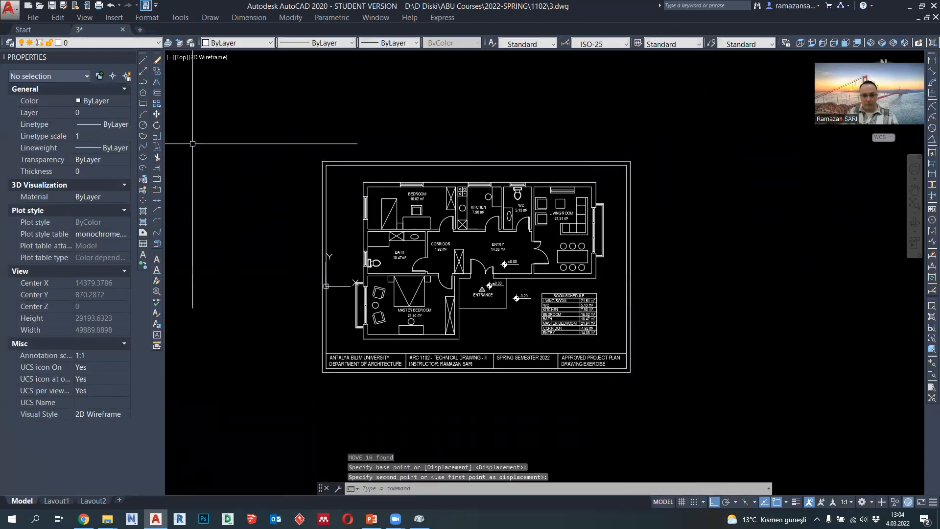
# - Preview the plot with the sheet frame's opposite corners as the plot window, and close the plot setup without plotting
pyautogui.click(100, 6)
pyautogui.click(380, 300)
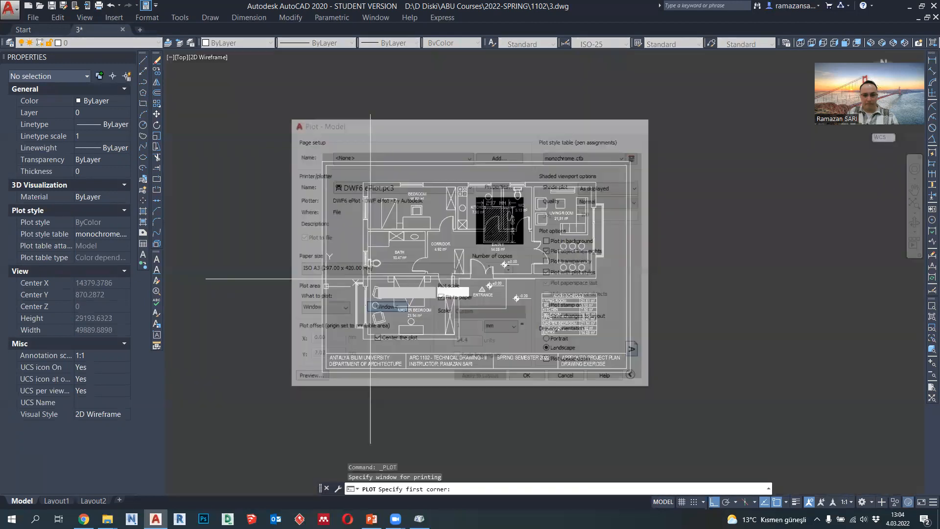
pyautogui.click(326, 165)
pyautogui.click(633, 368)
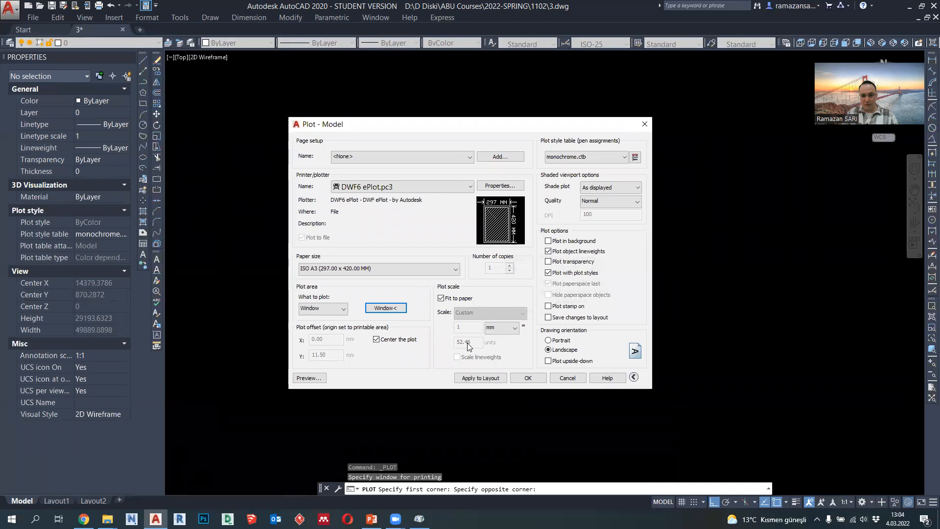
pyautogui.click(309, 377)
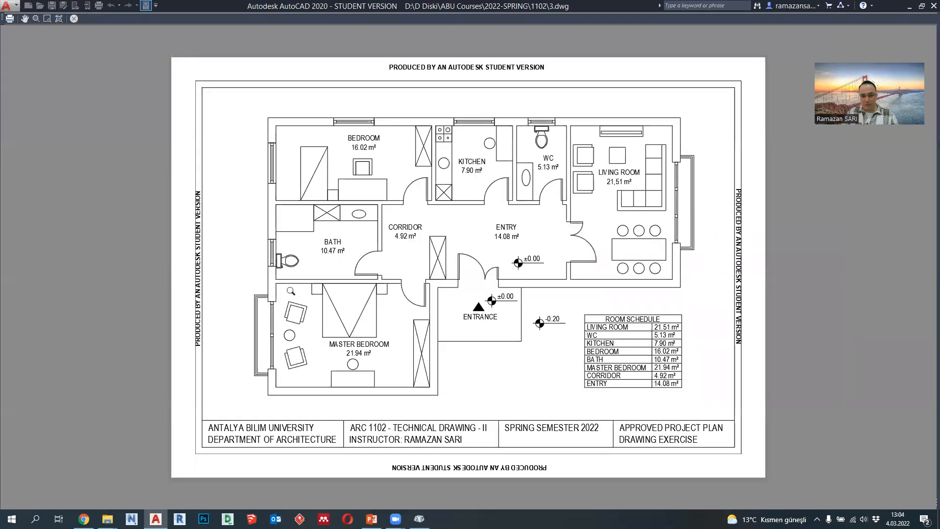
pyautogui.press('Escape')
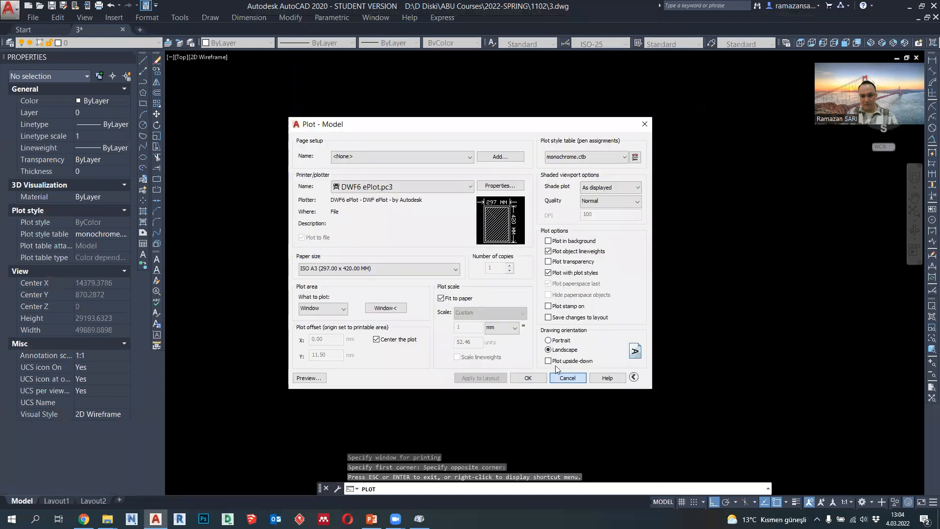
pyautogui.click(563, 378)
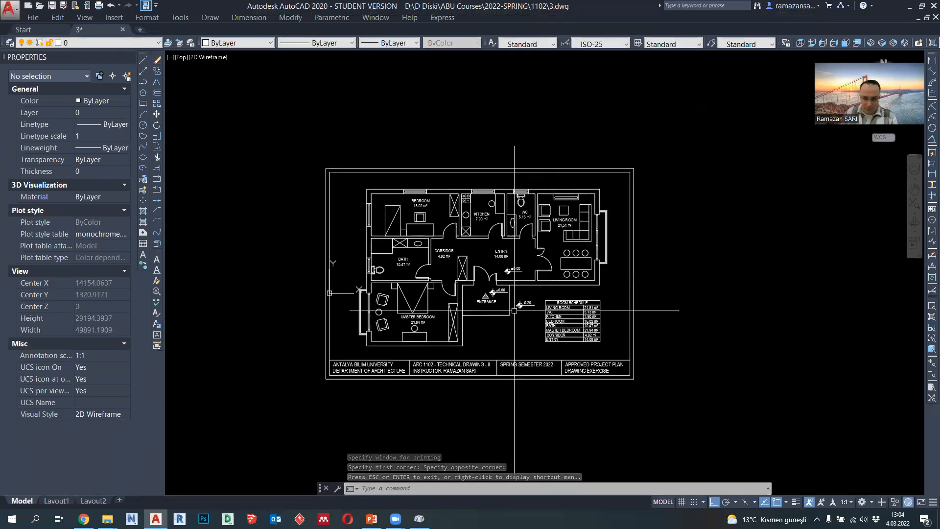
# - Undo the last move and both stretches of the sheet frame
pyautogui.scroll(2, 611, 365)
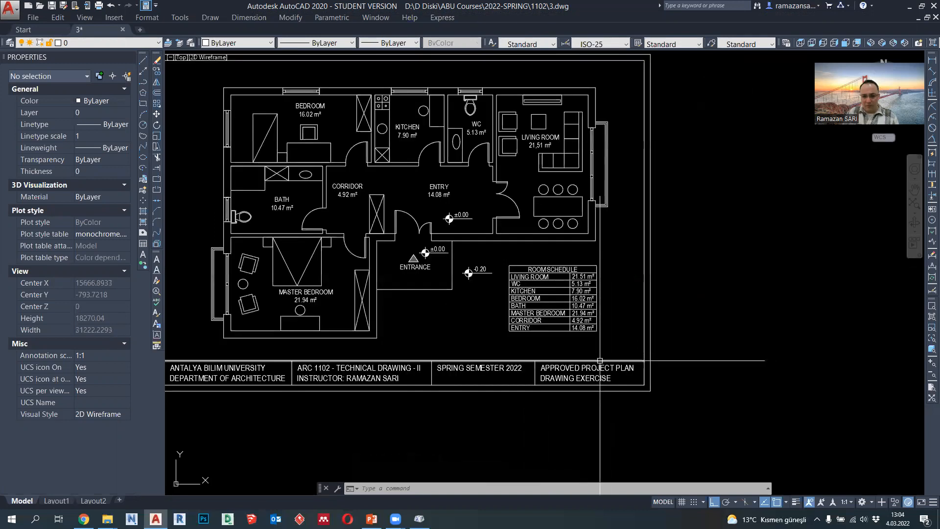
pyautogui.scroll(-2, 600, 361)
pyautogui.hotkey('ctrl', 'z')
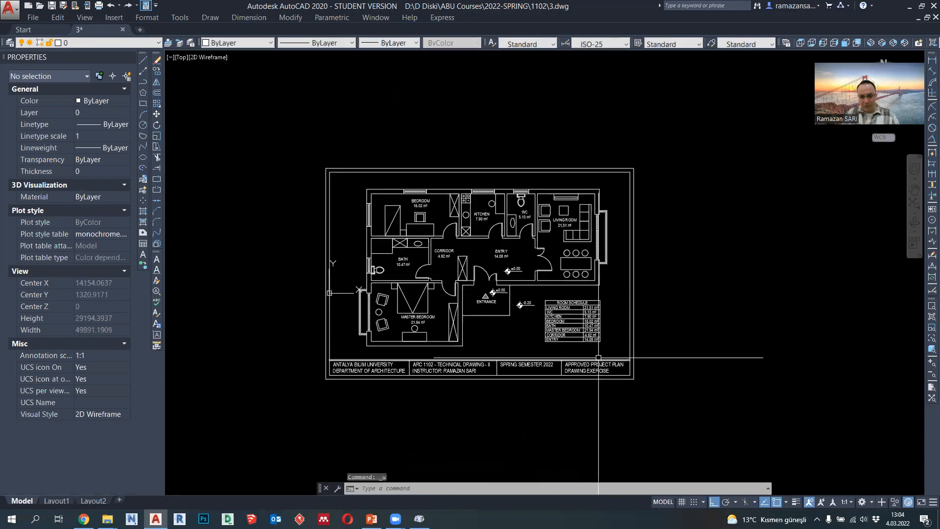
pyautogui.moveTo(599, 358); pyautogui.dragTo(595, 351, button='middle')
pyautogui.hotkey('ctrl', 'z')
pyautogui.hotkey('ctrl', 'z')
pyautogui.hotkey('ctrl', 'z')
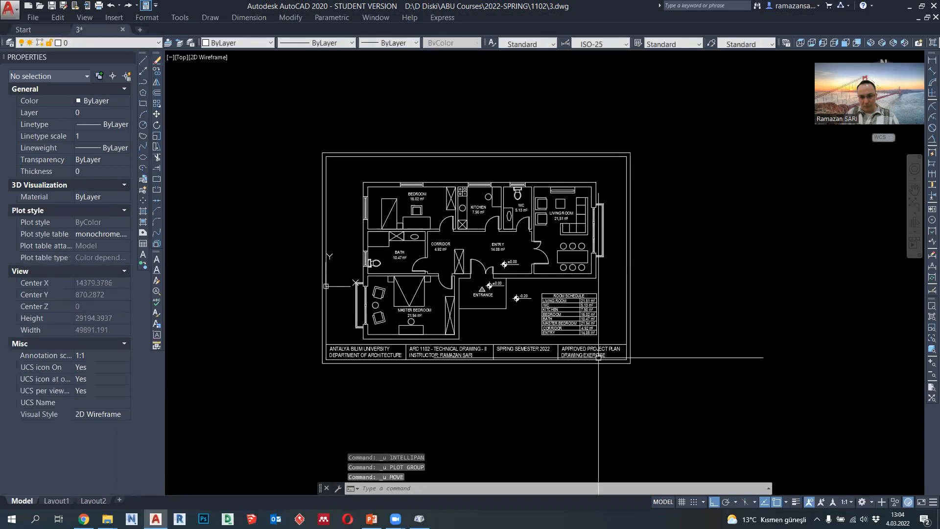
pyautogui.hotkey('ctrl', 'z')
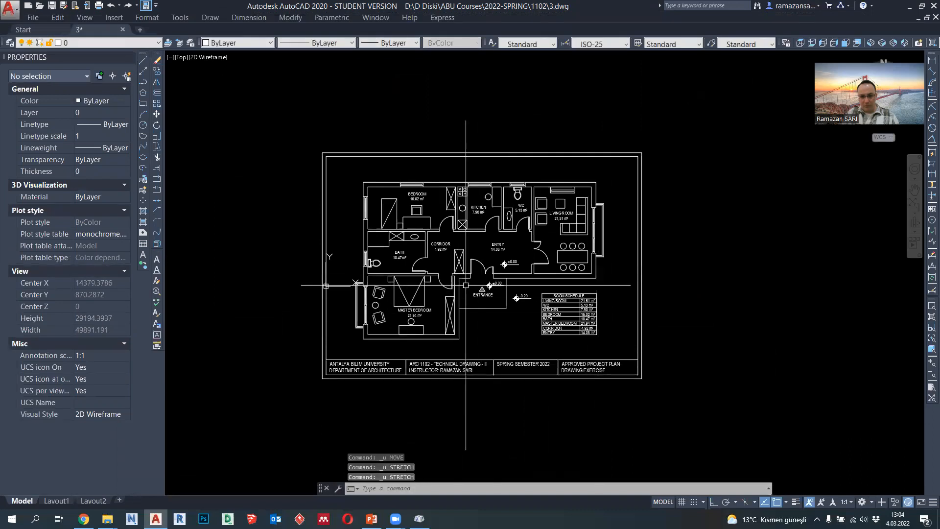
# - Preview the plot with the outer sheet frame's opposite corners as the plot window
pyautogui.click(98, 7)
pyautogui.click(391, 307)
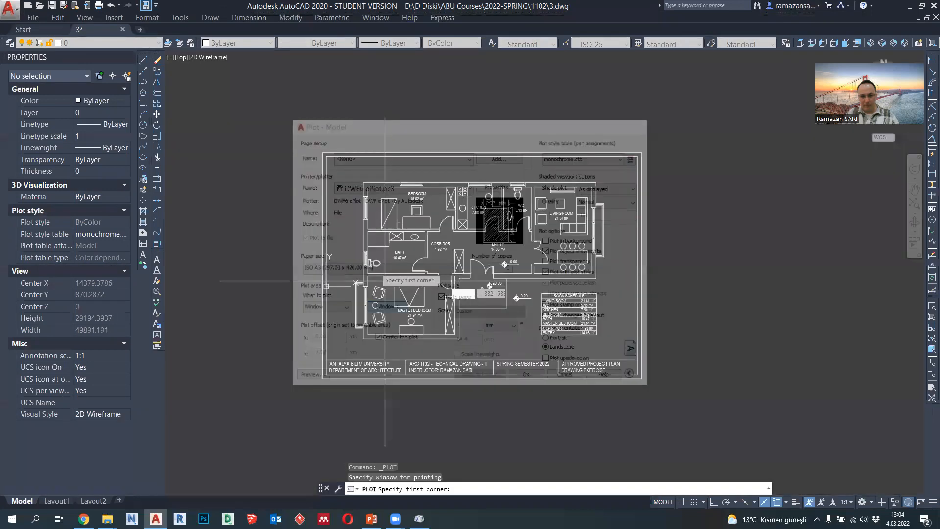
pyautogui.click(322, 154)
pyautogui.click(646, 384)
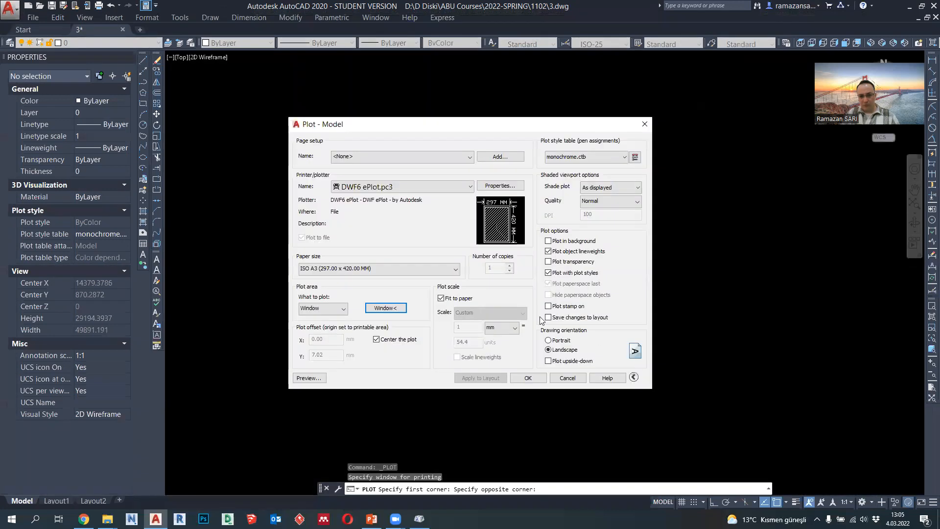
pyautogui.click(311, 378)
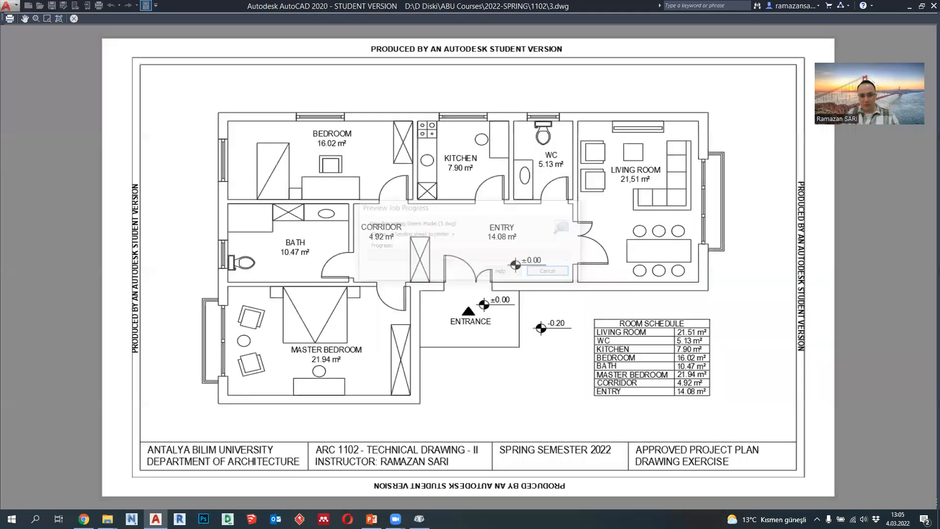
# - Examine the room labels, walls and furniture in the plot preview, and leave the plot setup without plotting
pyautogui.scroll(3, 586, 311)
pyautogui.moveTo(465, 291); pyautogui.dragTo(519, 329, button='middle')
pyautogui.scroll(-1, 519, 328)
pyautogui.moveTo(522, 366); pyautogui.dragTo(586, 325, button='middle')
pyautogui.moveTo(585, 390); pyautogui.dragTo(600, 403, button='middle')
pyautogui.moveTo(364, 311); pyautogui.dragTo(373, 411, button='middle')
pyautogui.scroll(1, 732, 199)
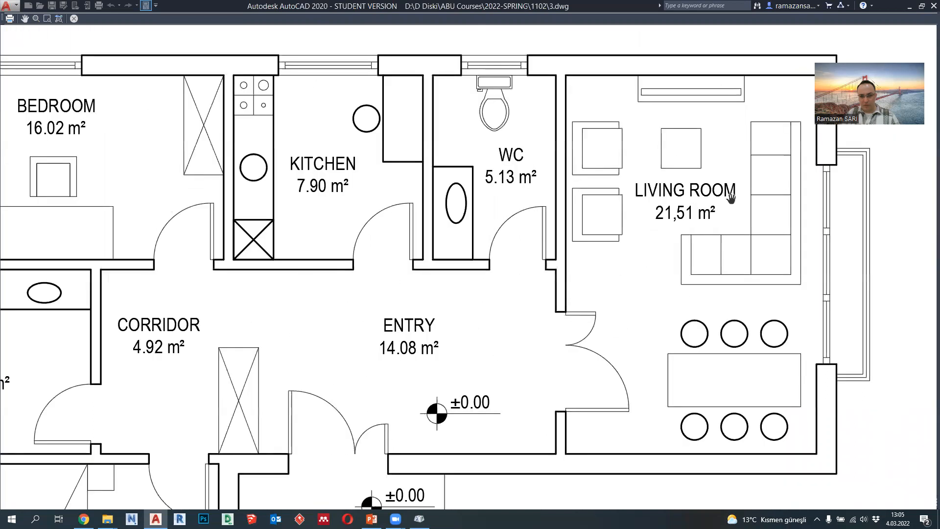
pyautogui.moveTo(639, 273); pyautogui.dragTo(674, 225, button='middle')
pyautogui.moveTo(695, 193)
pyautogui.mouseDown(button='middle')
pyautogui.moveTo(700, 179)
pyautogui.moveTo(735, 168)
pyautogui.moveTo(733, 252)
pyautogui.moveTo(712, 266)
pyautogui.mouseUp(button='middle')
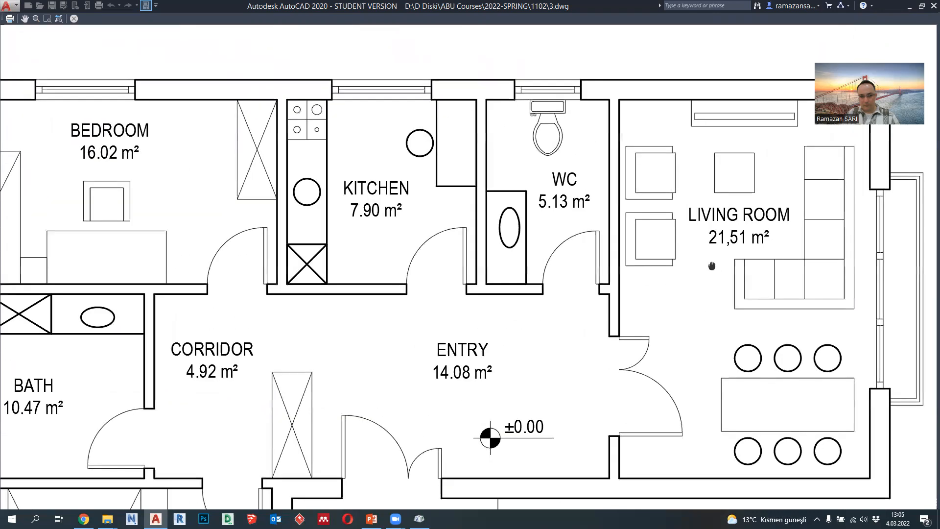
pyautogui.press('Escape')
pyautogui.click(575, 379)
# - Replace the comma in the living room's area label with a point so that it reads 21.51 m²
pyautogui.scroll(7, 565, 223)
pyautogui.click(532, 215)
pyautogui.doubleClick(531, 215)
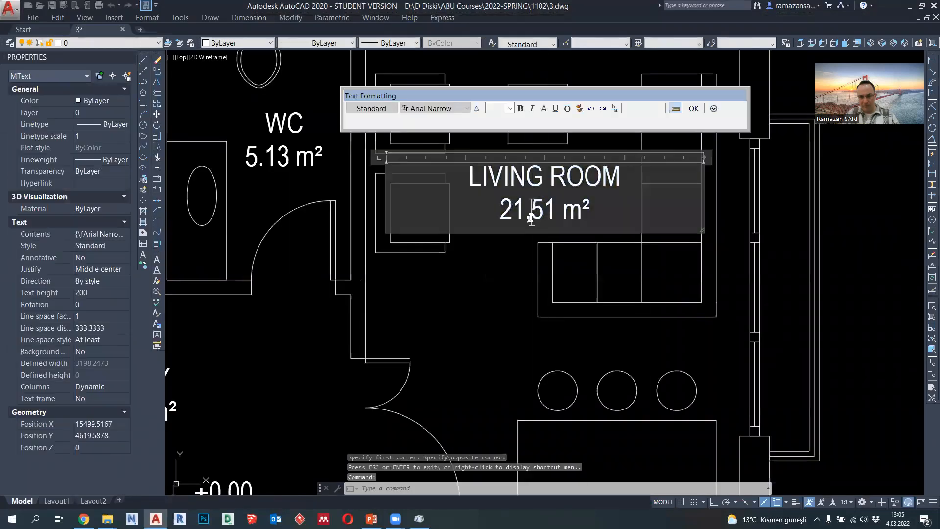
pyautogui.press('Escape')
# - Check the floor plan's room labels, the room schedule and the whole framed sheet
pyautogui.scroll(-5, 595, 255)
pyautogui.moveTo(611, 311); pyautogui.dragTo(645, 211, button='middle')
pyautogui.scroll(2, 593, 344)
pyautogui.scroll(-2, 599, 343)
pyautogui.moveTo(601, 342); pyautogui.dragTo(694, 333, button='middle')
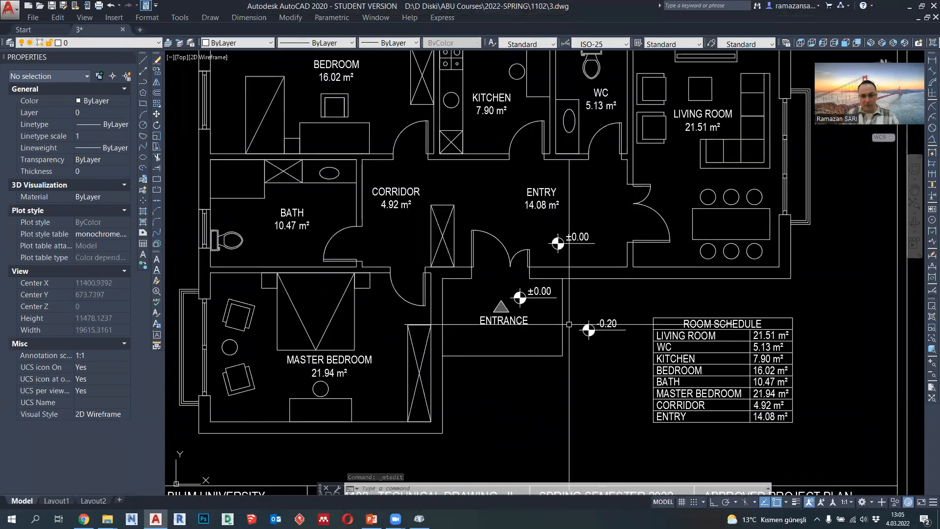
pyautogui.scroll(-1, 569, 324)
pyautogui.moveTo(569, 324); pyautogui.dragTo(560, 350, button='middle')
pyautogui.moveTo(551, 393)
pyautogui.mouseDown(button='middle')
pyautogui.moveTo(542, 321)
pyautogui.moveTo(514, 353)
pyautogui.mouseUp(button='middle')
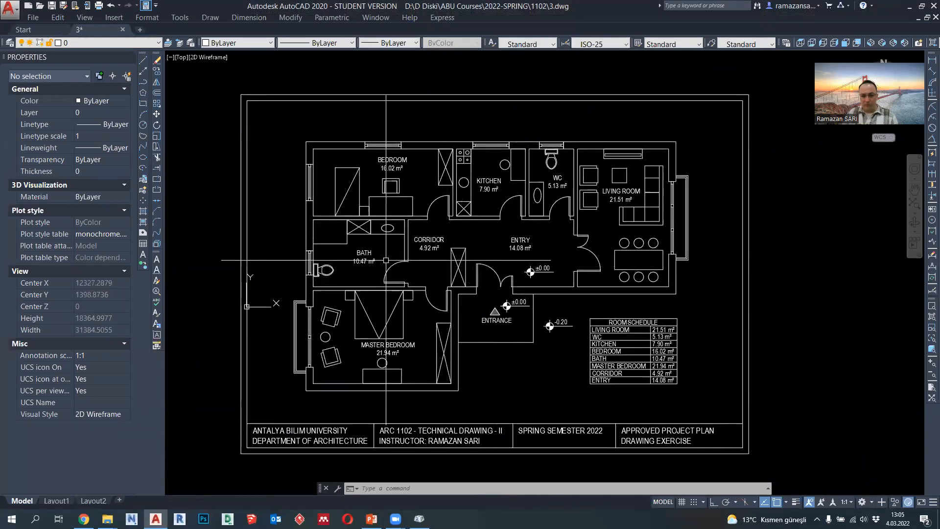
pyautogui.moveTo(529, 349)
pyautogui.mouseDown(button='middle')
pyautogui.moveTo(522, 327)
pyautogui.moveTo(521, 339)
pyautogui.mouseUp(button='middle')
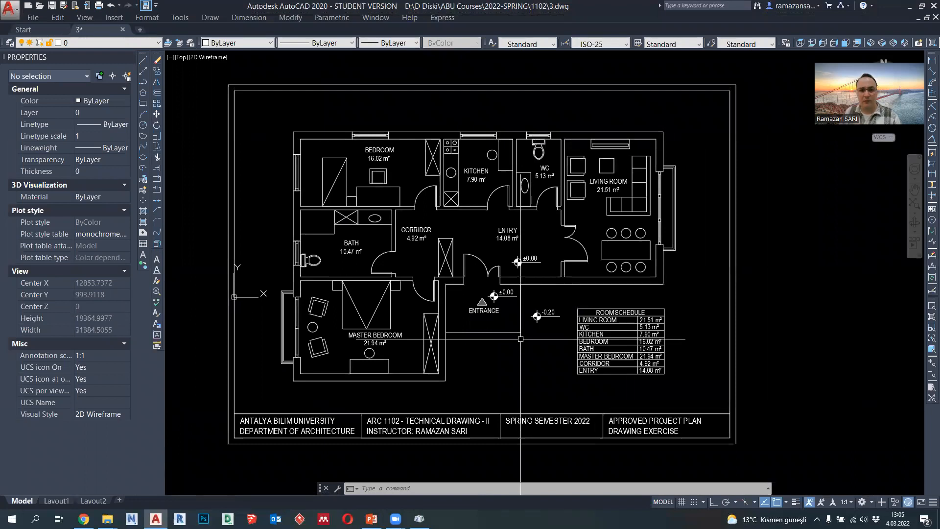